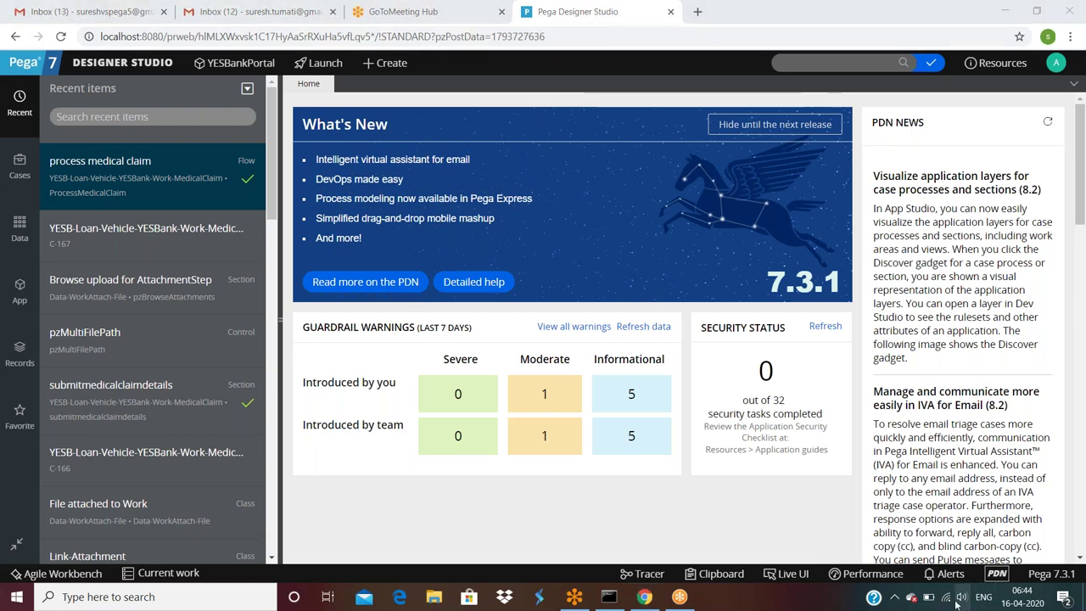
Set the computer's speaker volume to 76
left_click(1001, 569)
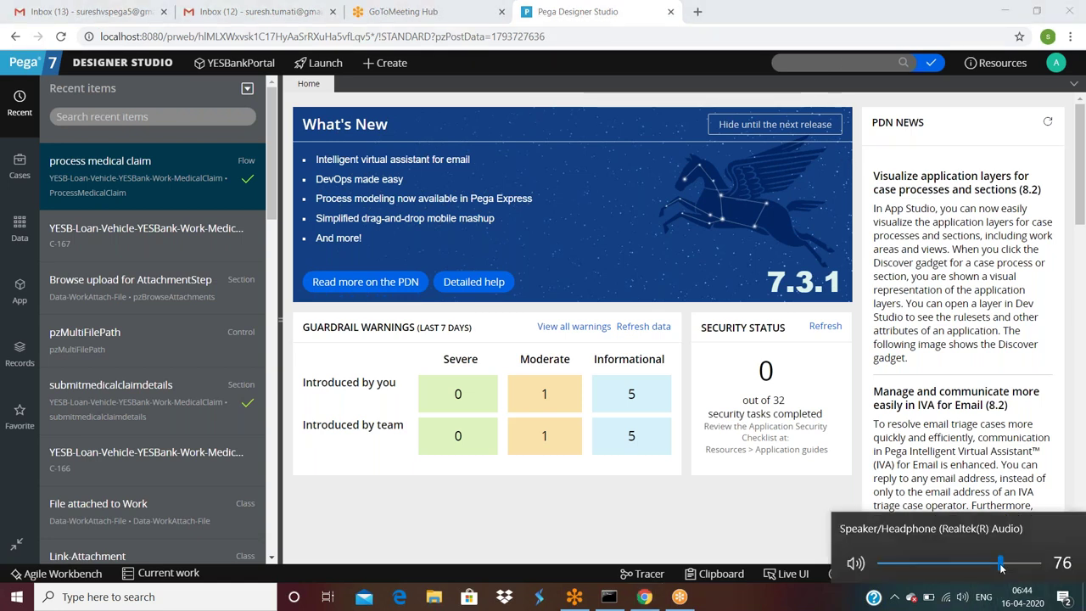
left_click(855, 24)
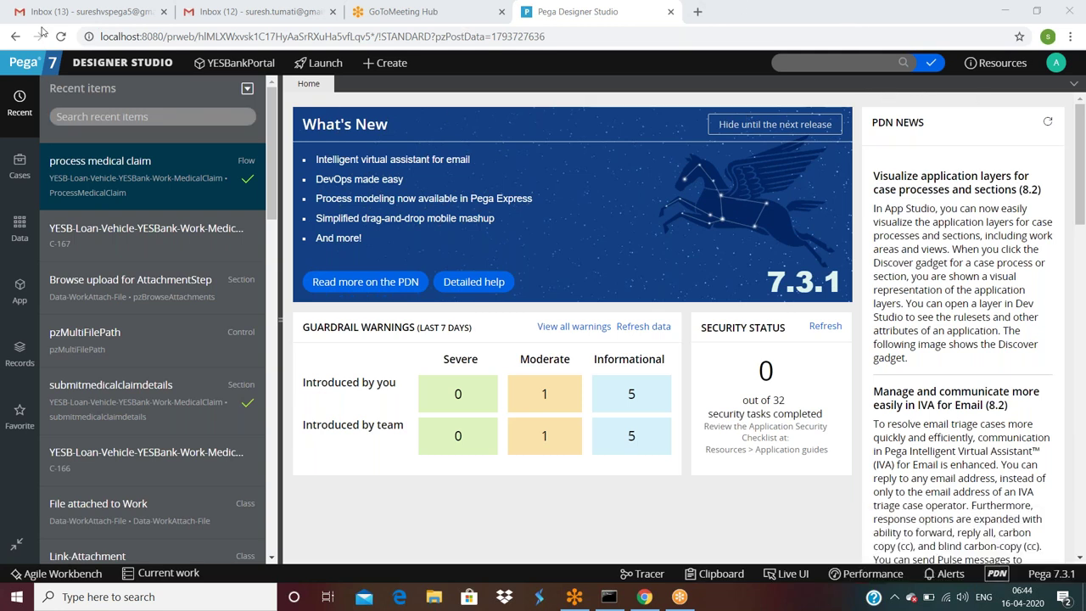
Start a new SysAdmin Class record under the YESB-Loan-Vehicle-YESBank-Work class in the application's class list
left_click(26, 284)
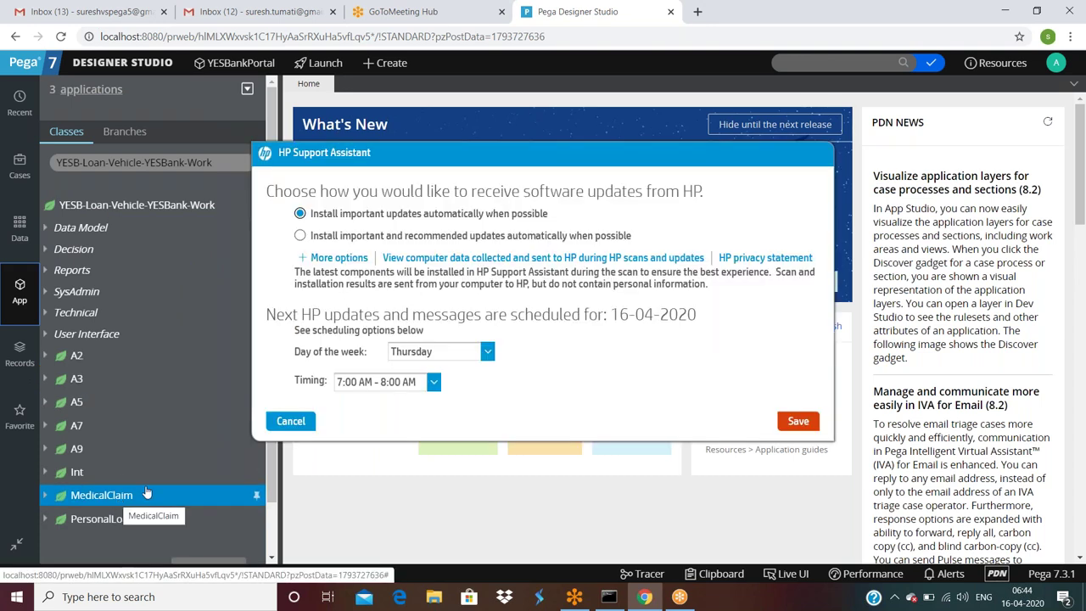
left_click(162, 401)
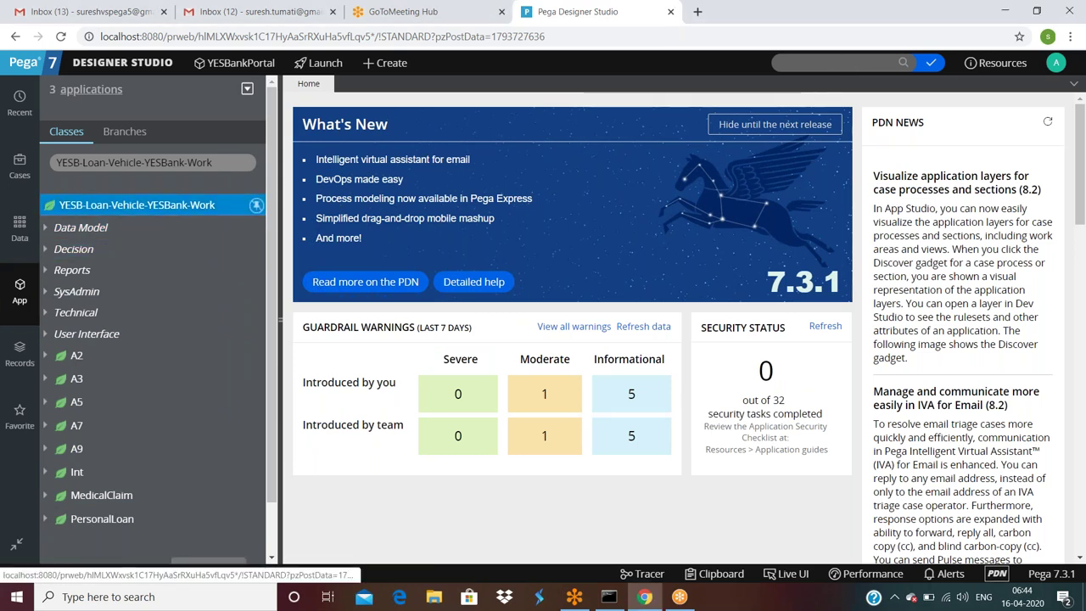
right_click(127, 205)
mouse_move(127, 226)
mouse_move(386, 237)
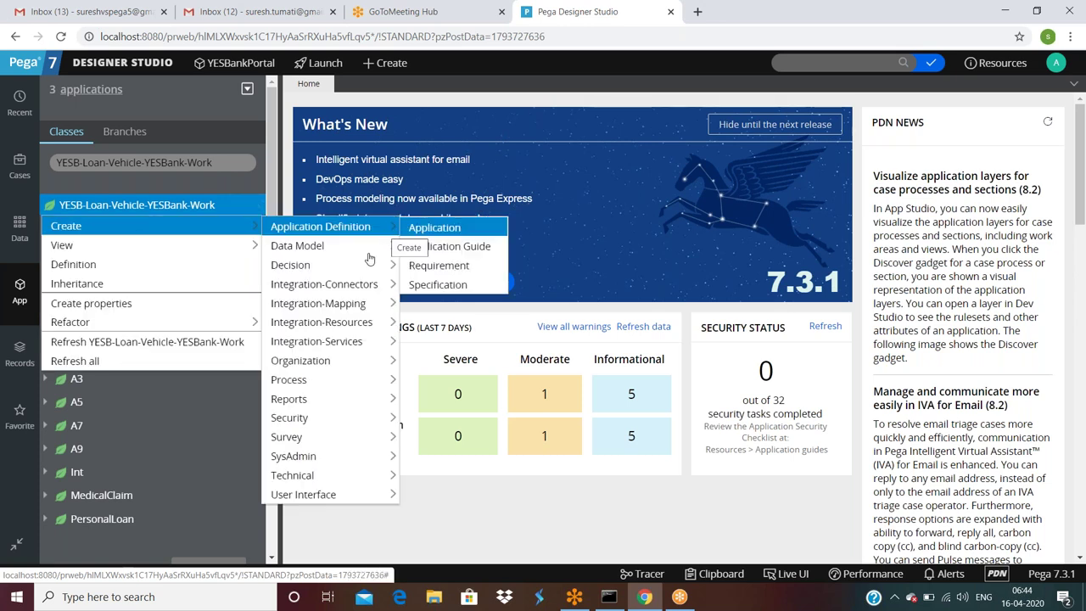
mouse_move(322, 456)
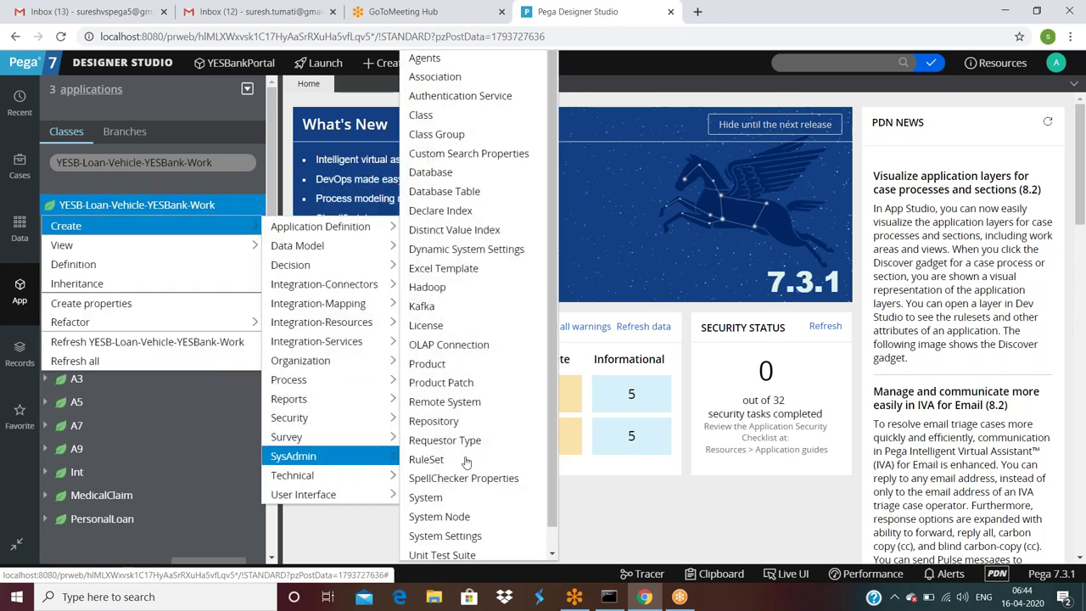
left_click(456, 124)
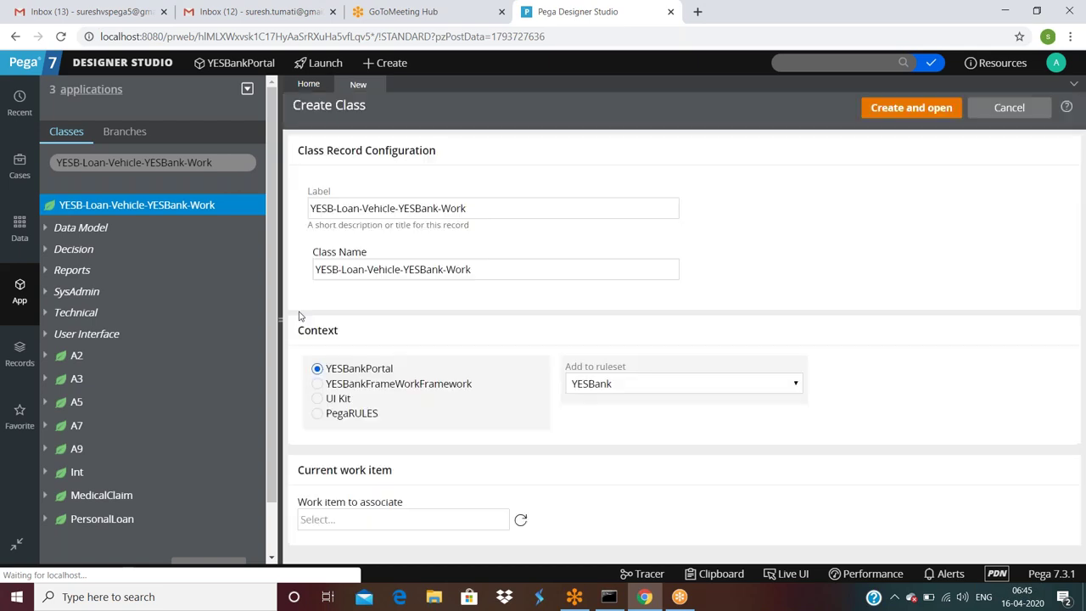
Enter YESB-Loan-Vehicle-YESBank-Work-HomeLoan as class name and label, keep the YESBank ruleset, and create the class
left_click(525, 268)
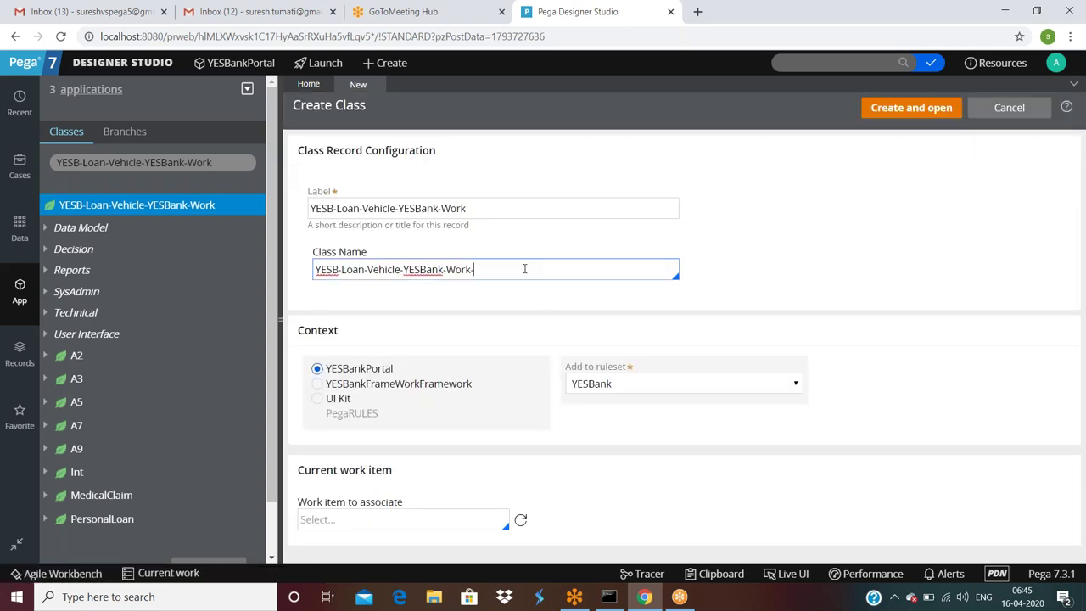
type("HomeLoan")
key("ctrl+a")
key("ctrl+c")
left_click(552, 208)
key("ctrl+a")
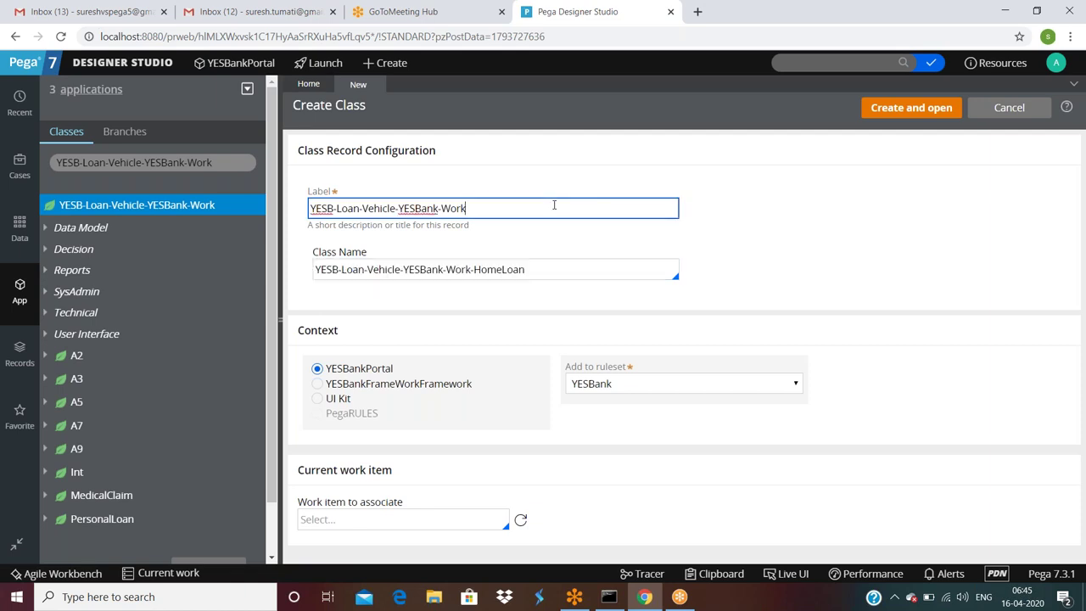
key("ctrl+v")
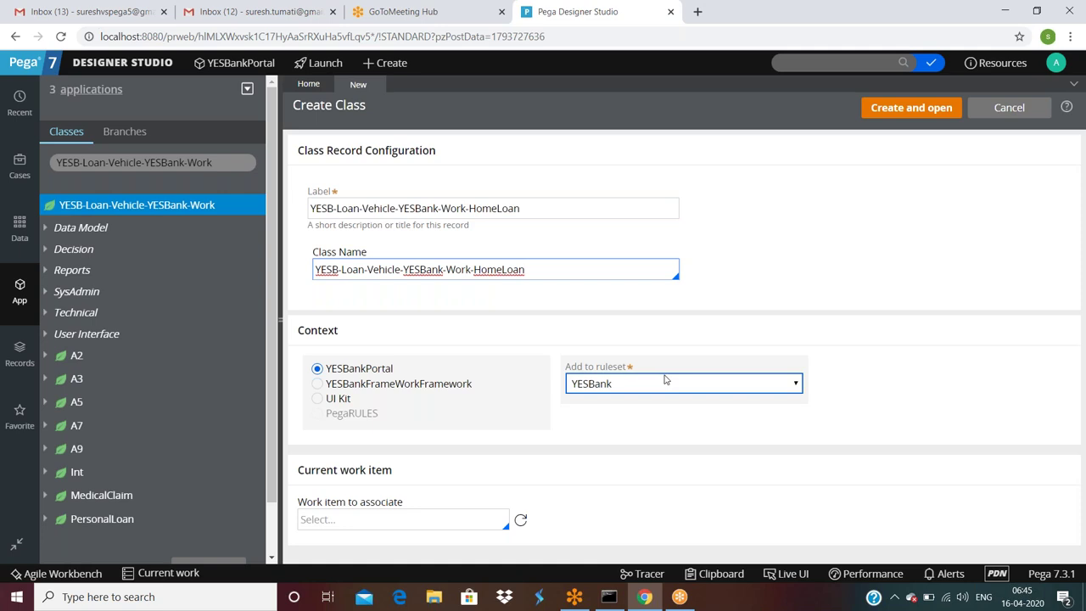
left_click(656, 384)
left_click(656, 389)
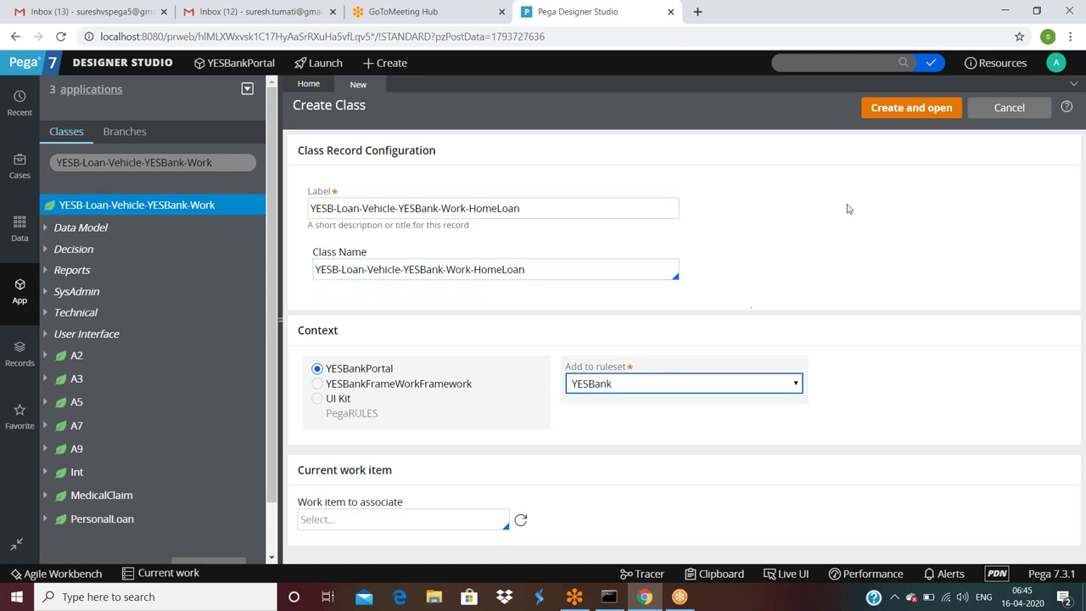
left_click(900, 108)
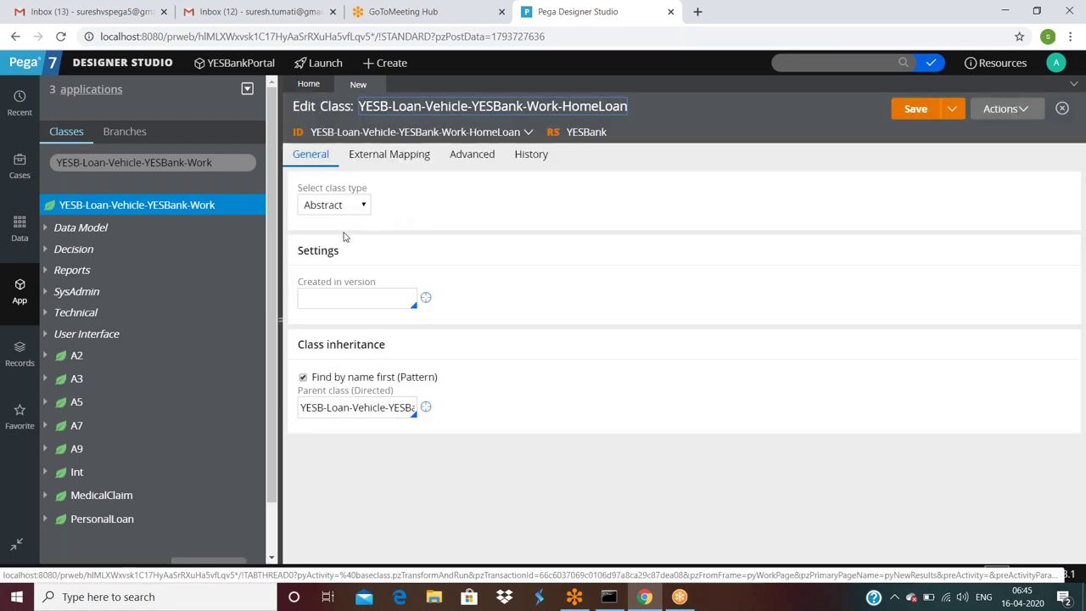
Set the HomeLoan class type to Concrete and its created-in version to 01-01-02
left_click(345, 208)
left_click(331, 238)
left_click(334, 298)
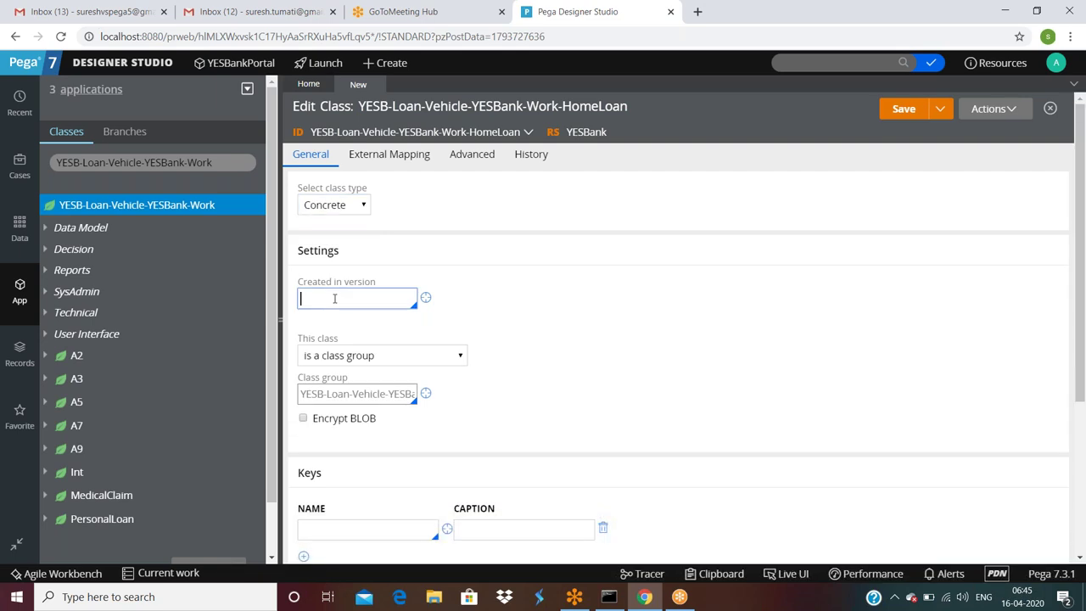
left_click(339, 331)
Add the class key pyID with the caption "Home Loan Request Id"
scroll(371, 239, "down", 2)
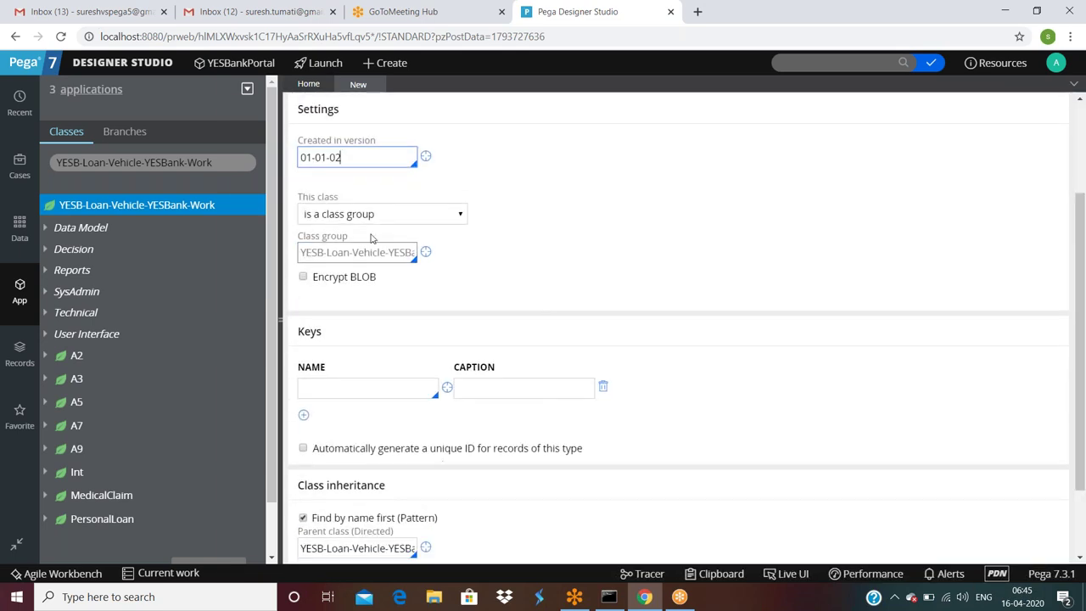
scroll(363, 291, "down", 1)
left_click(355, 299)
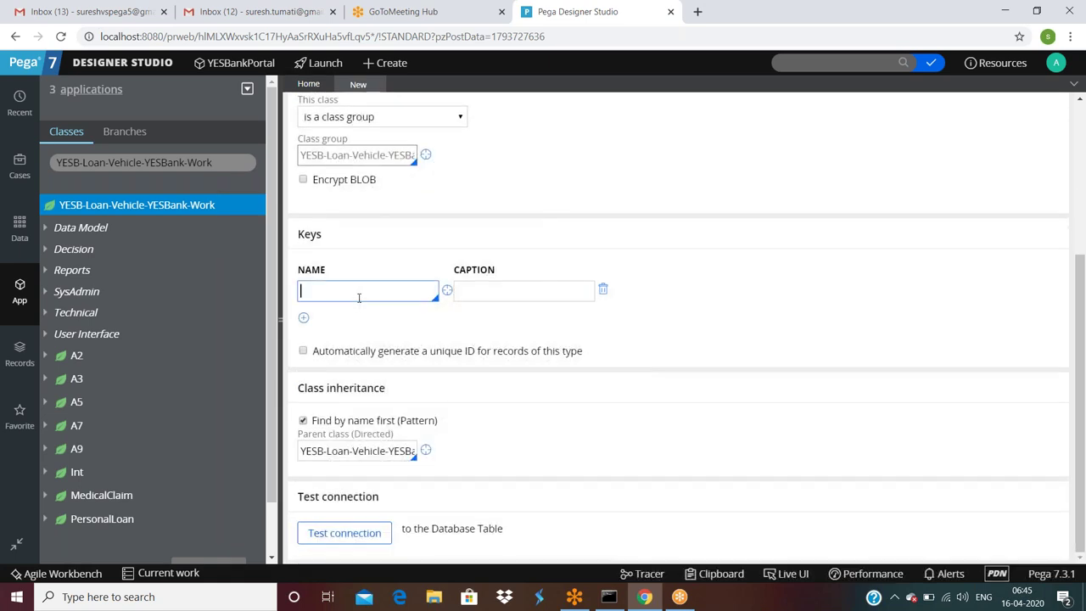
type("pyID")
key("Tab")
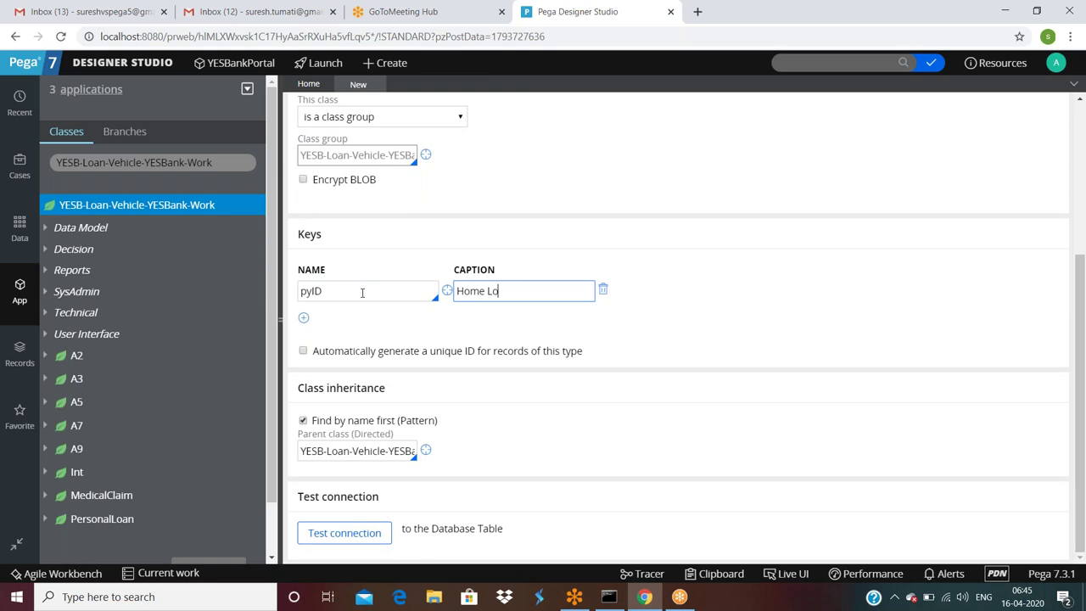
type("Home Loan Request Id")
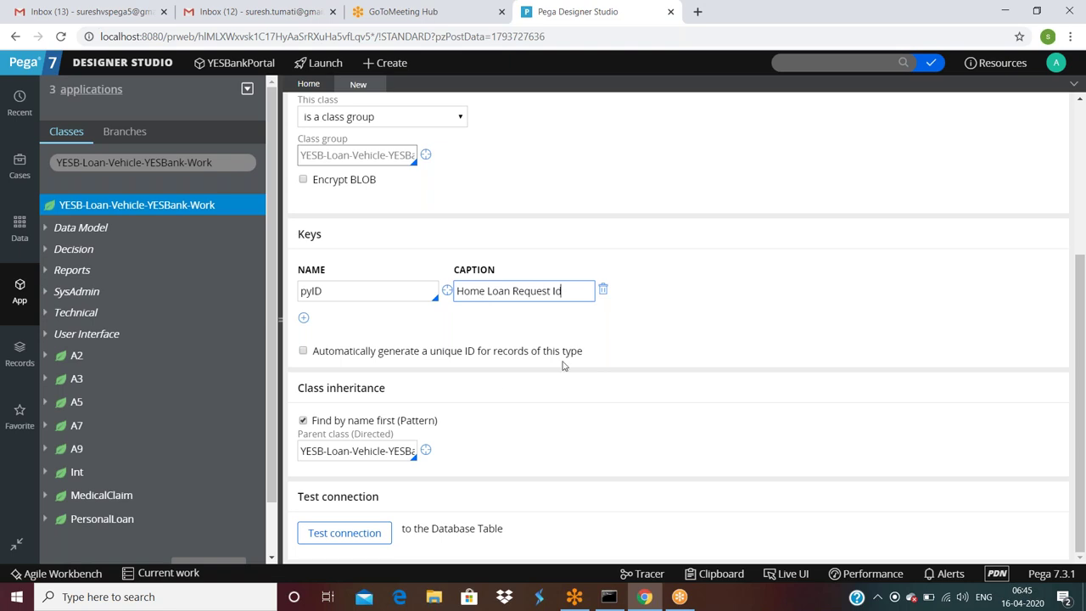
Document the class with the description "homeloand" and usage "homelaond", and save it
scroll(563, 365, "up", 5)
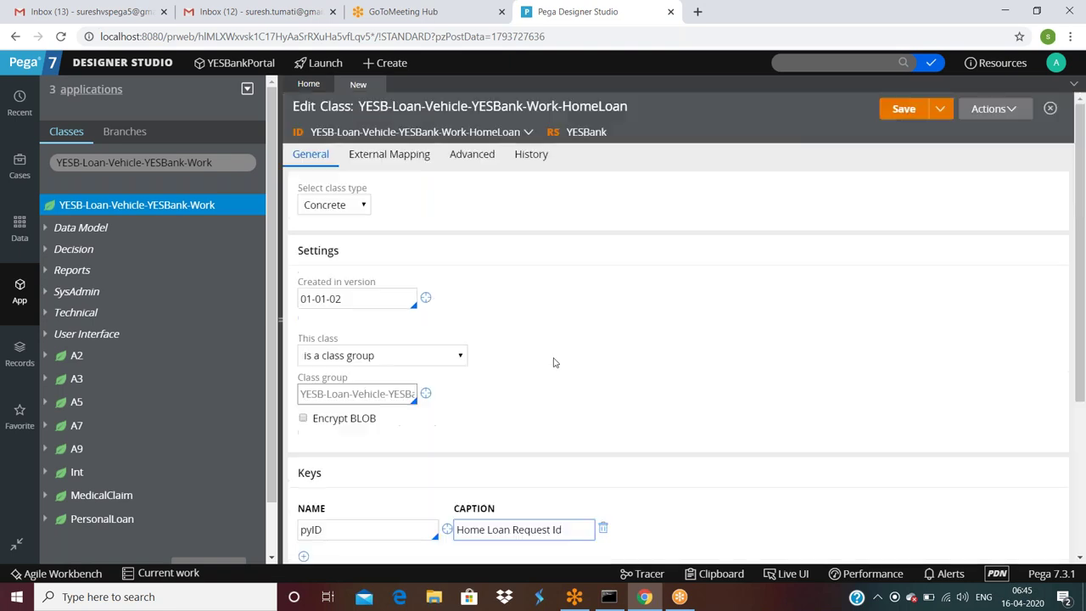
left_click(531, 153)
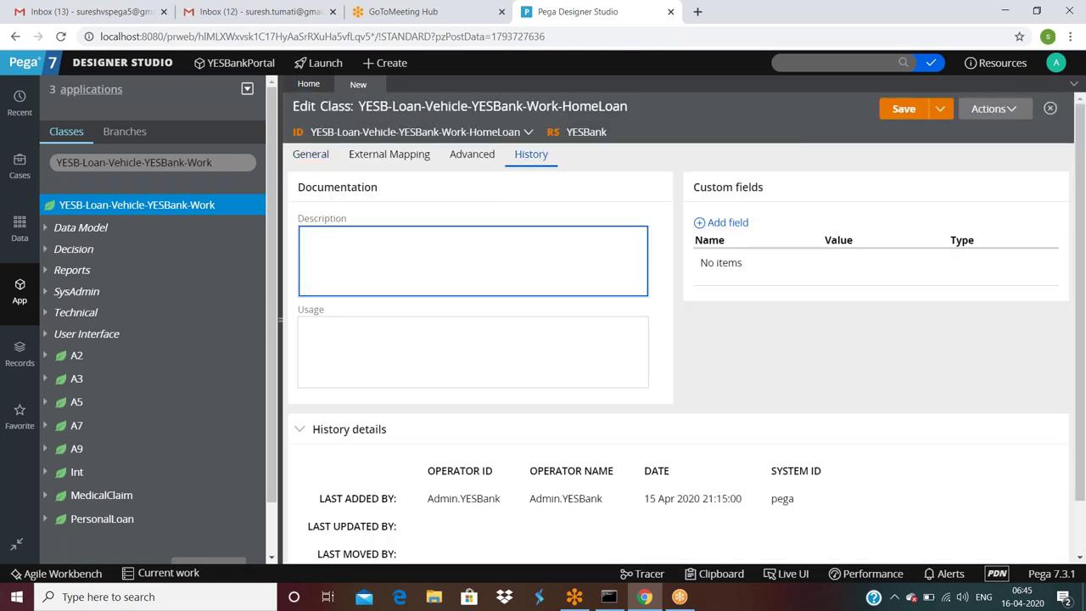
type("homeloand")
key("Tab")
type("homelaond")
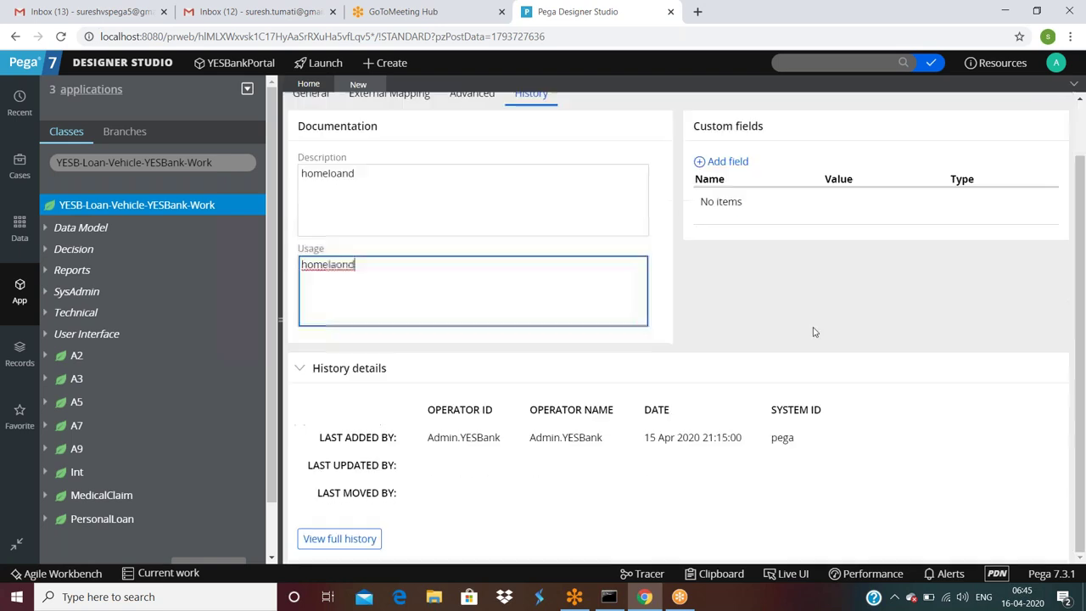
left_click(904, 109)
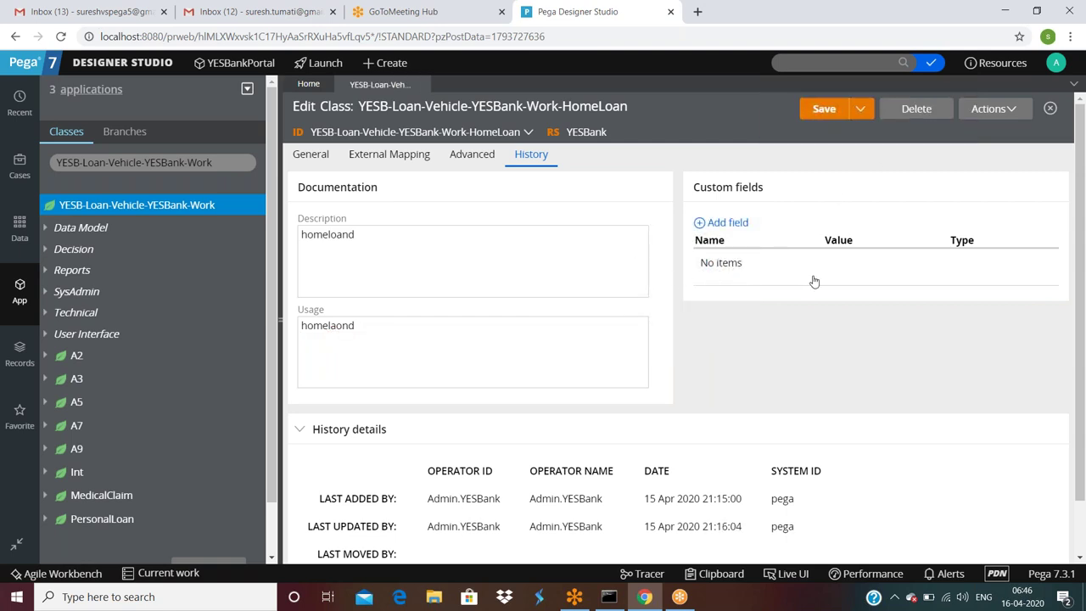
Test the HomeLoan class's database table connection, check the mapped table name, and close the results
left_click(310, 154)
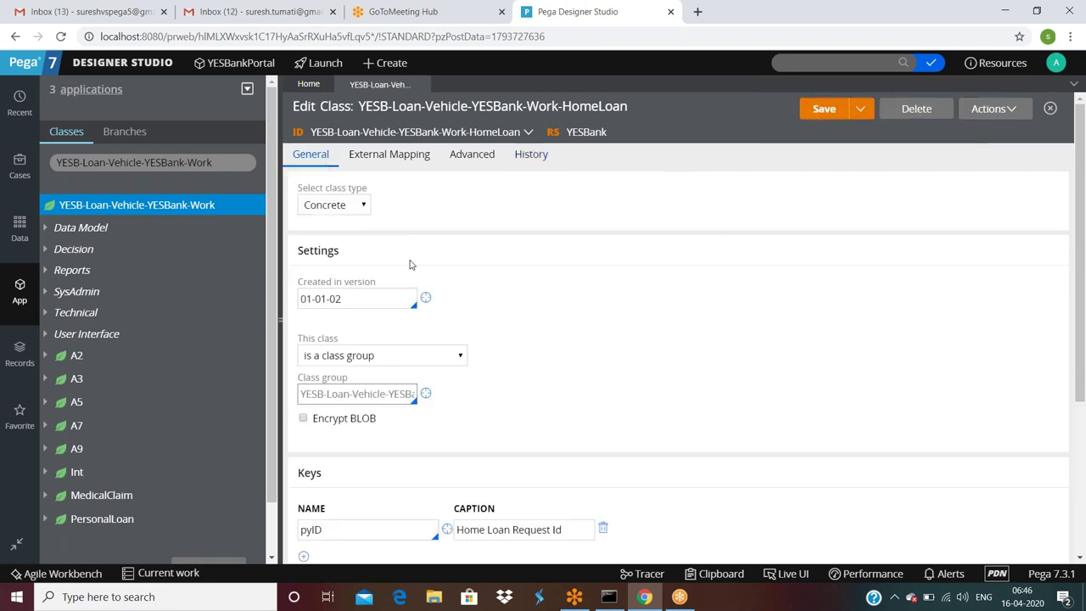
scroll(409, 265, "down", 3)
left_click(350, 529)
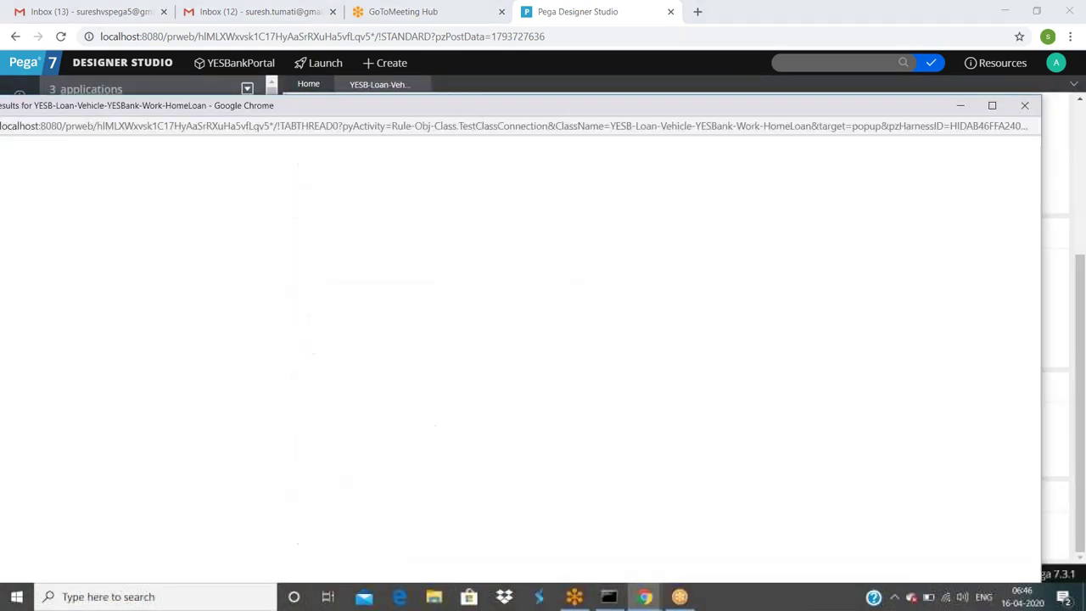
left_click_drag(436, 162, 472, 163)
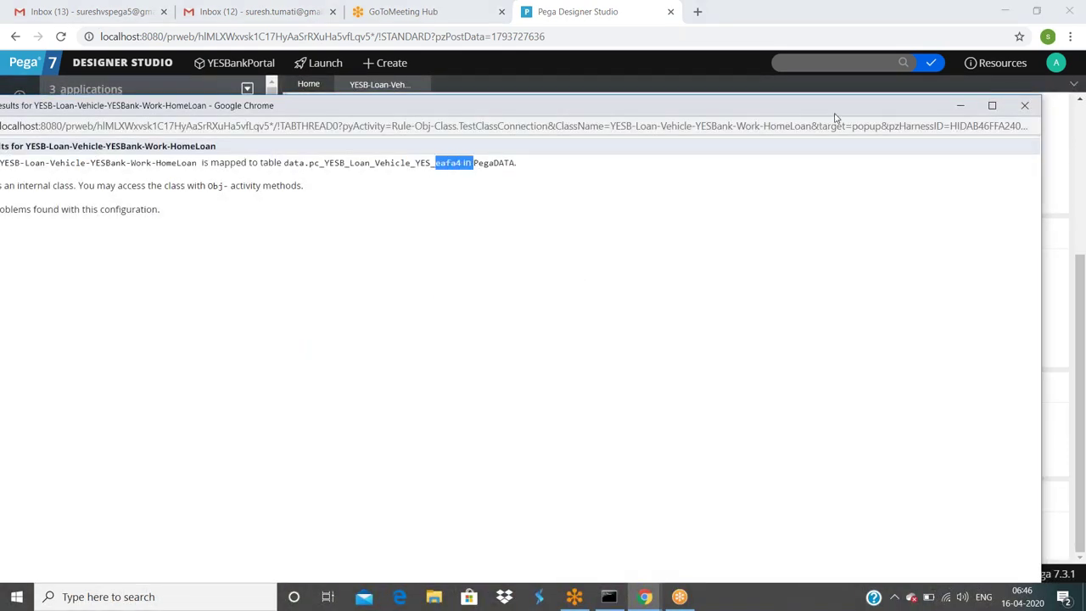
left_click(1025, 105)
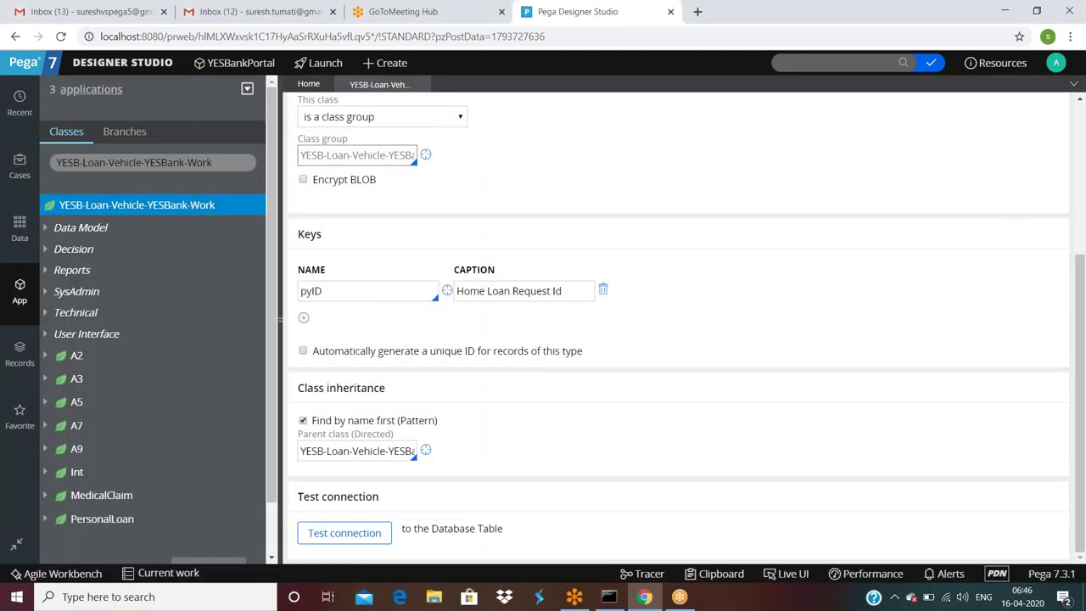
Refresh the application's class list and list the instances of the HomeLoan class
left_click(247, 89)
left_click(293, 105)
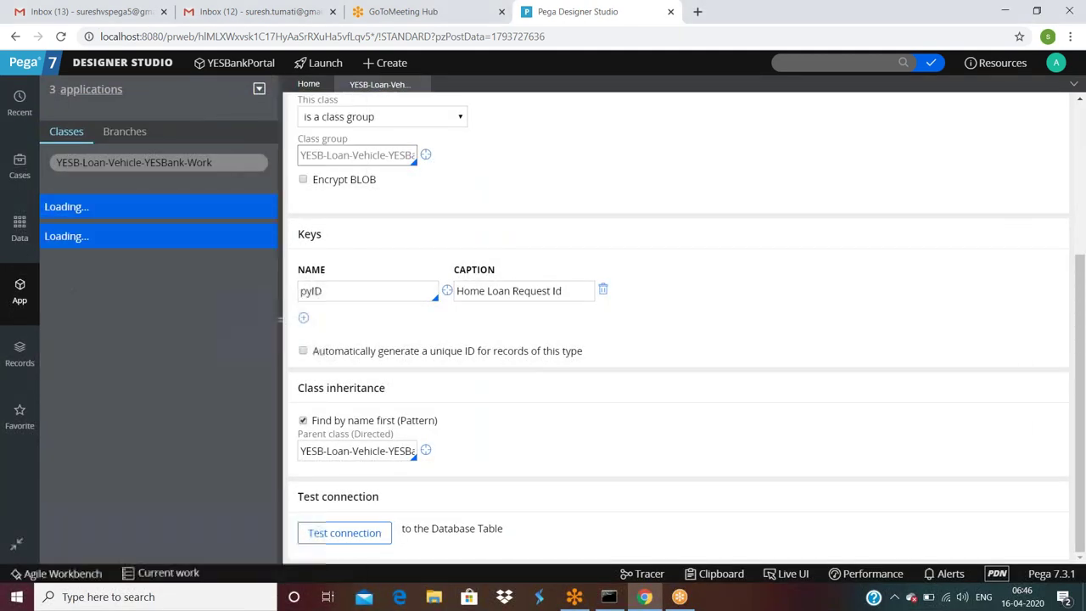
scroll(155, 371, "down", 2)
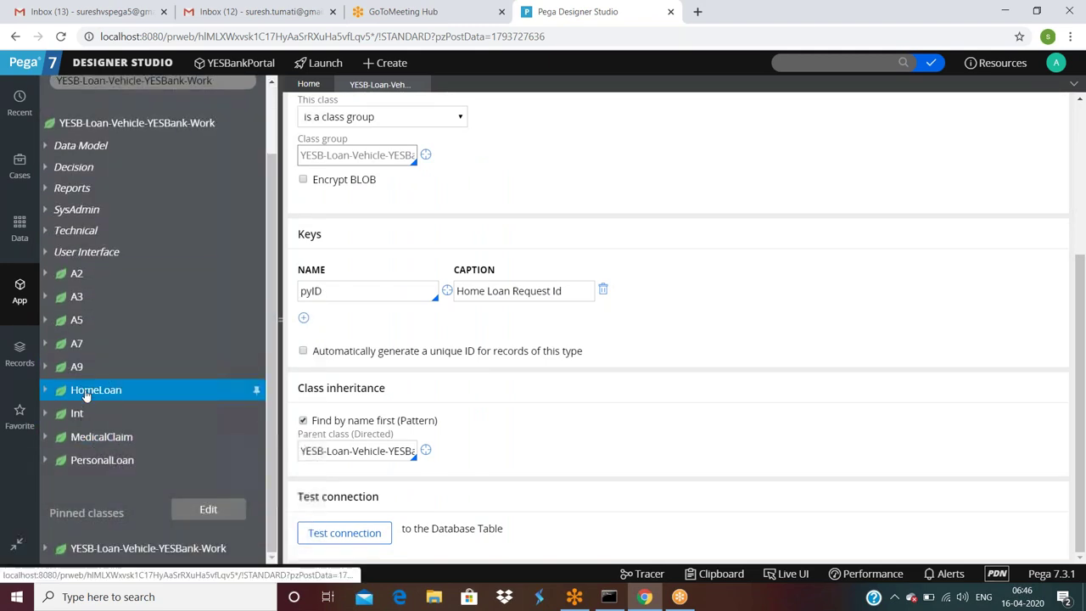
left_click(144, 388)
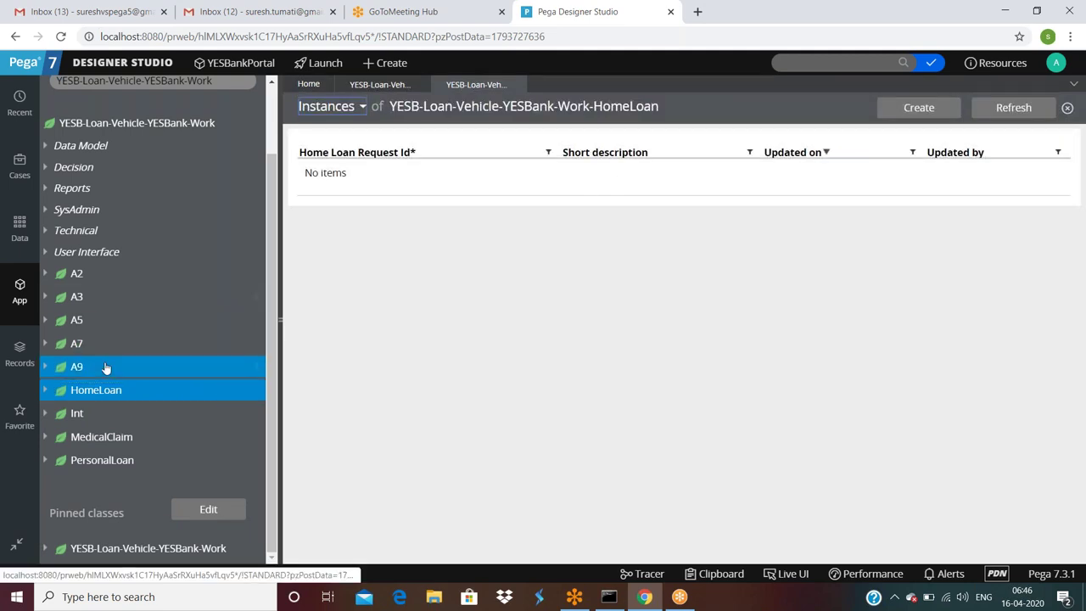
Start a new Data Model Property record for the HomeLoan class and begin its label entry
left_click(101, 392)
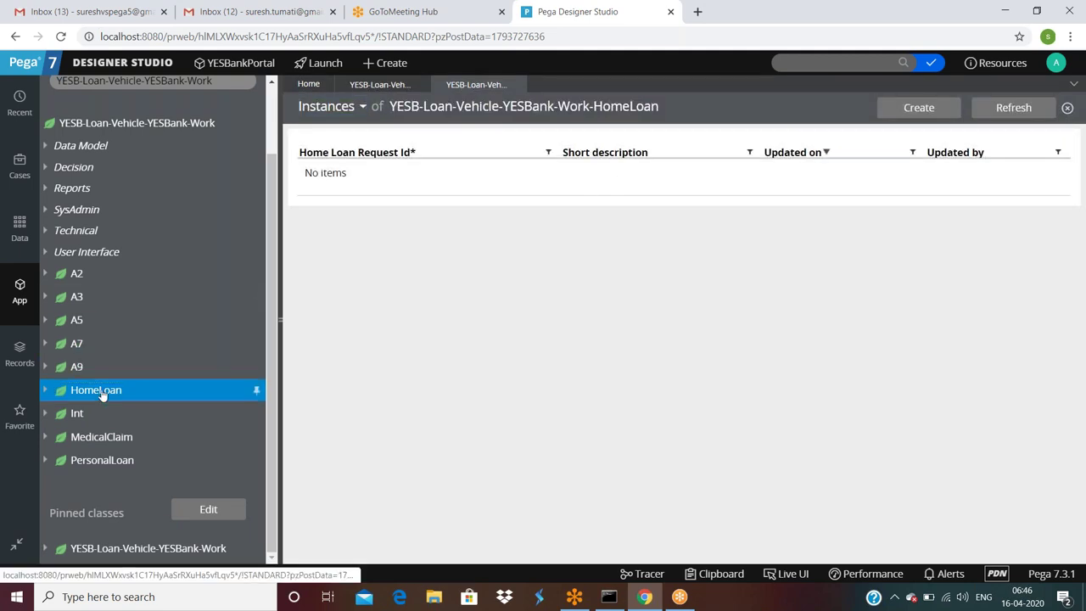
right_click(101, 396)
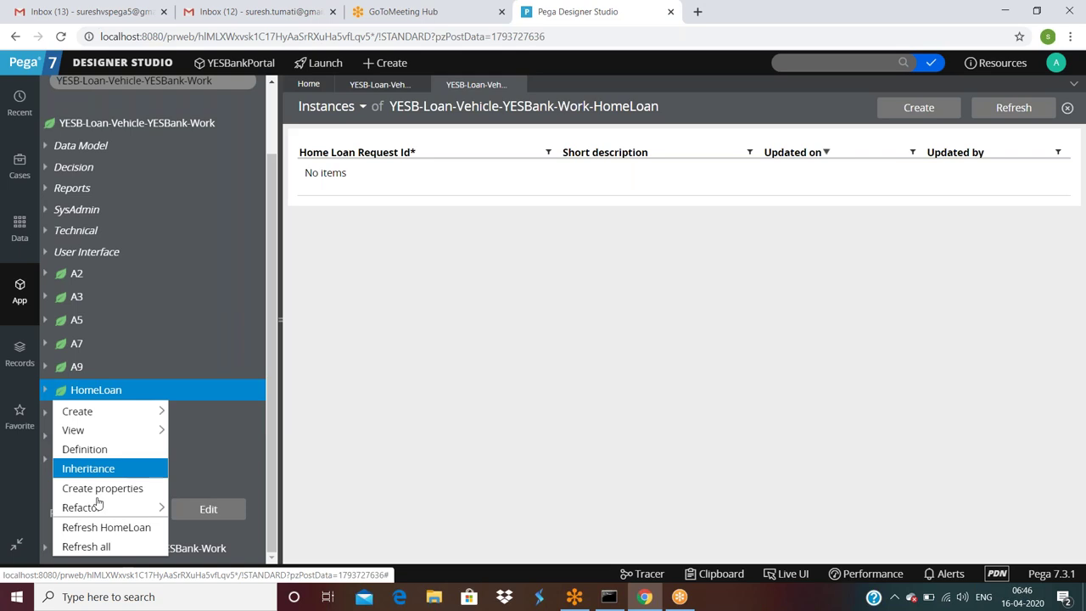
mouse_move(74, 412)
mouse_move(217, 170)
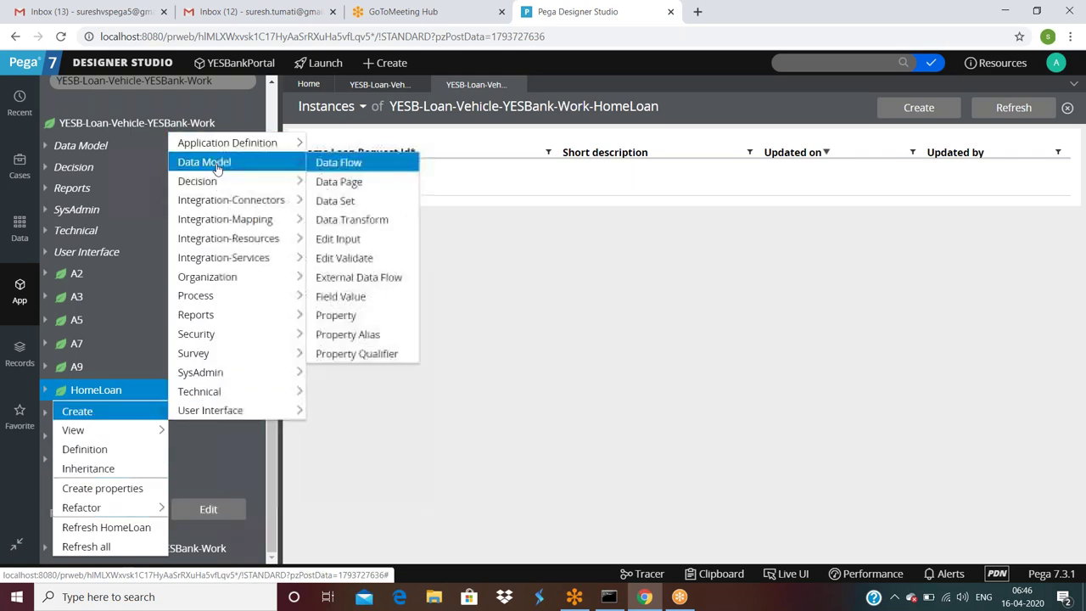
left_click(337, 317)
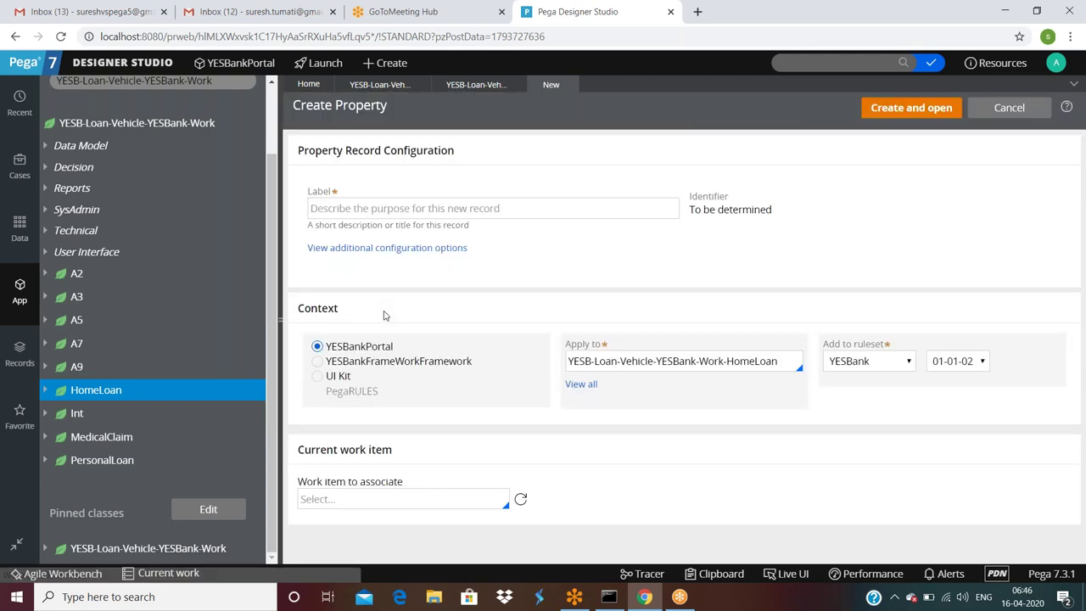
left_click(374, 211)
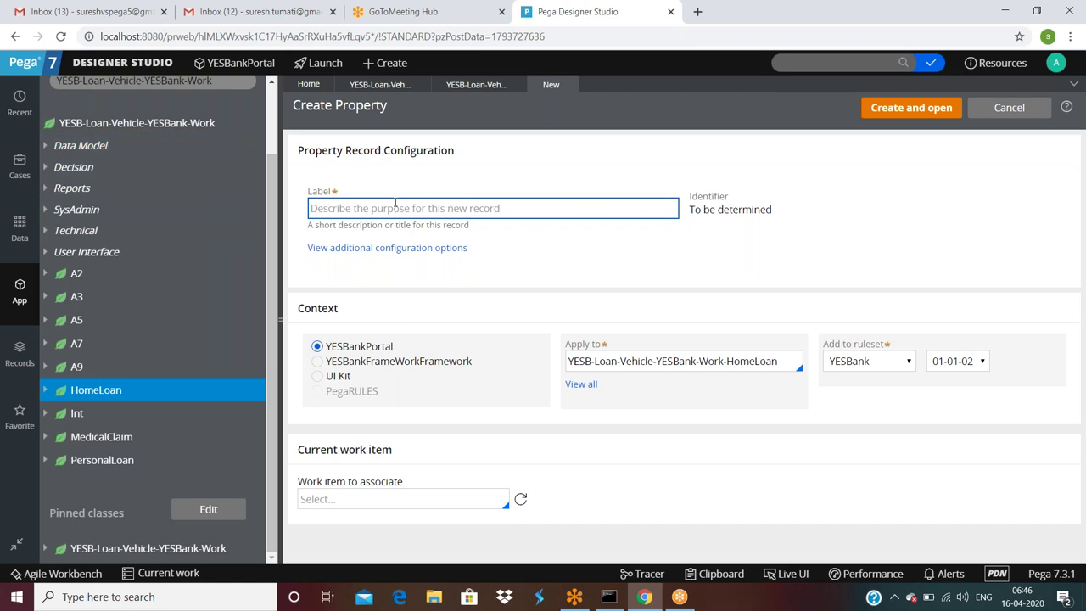
List the existing data model properties of the YESB-Loan-Vehicle-YESBank-Work class
left_click(76, 146)
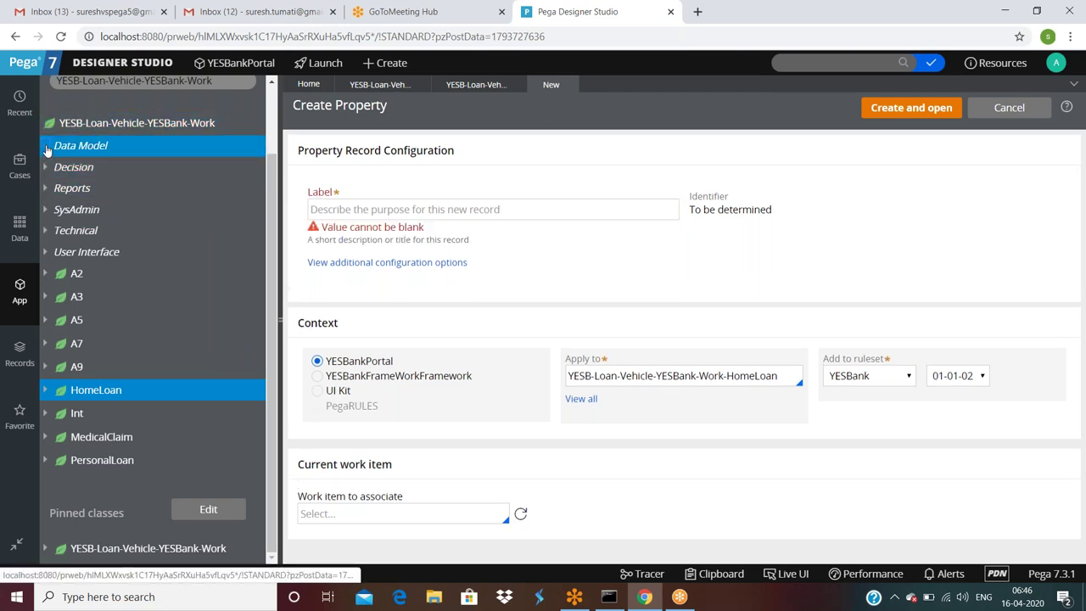
left_click(46, 146)
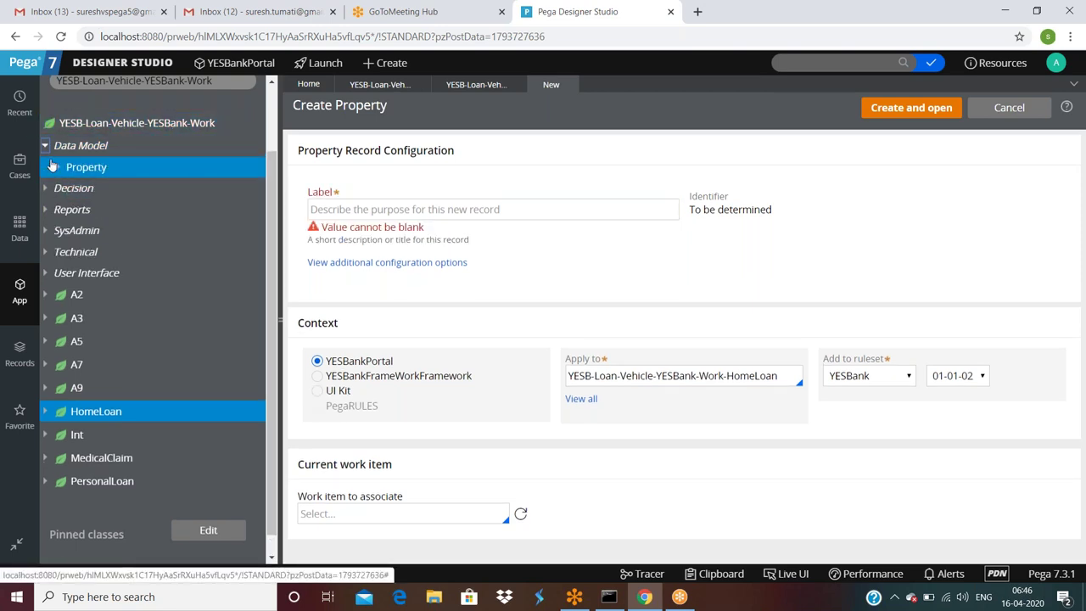
left_click(57, 169)
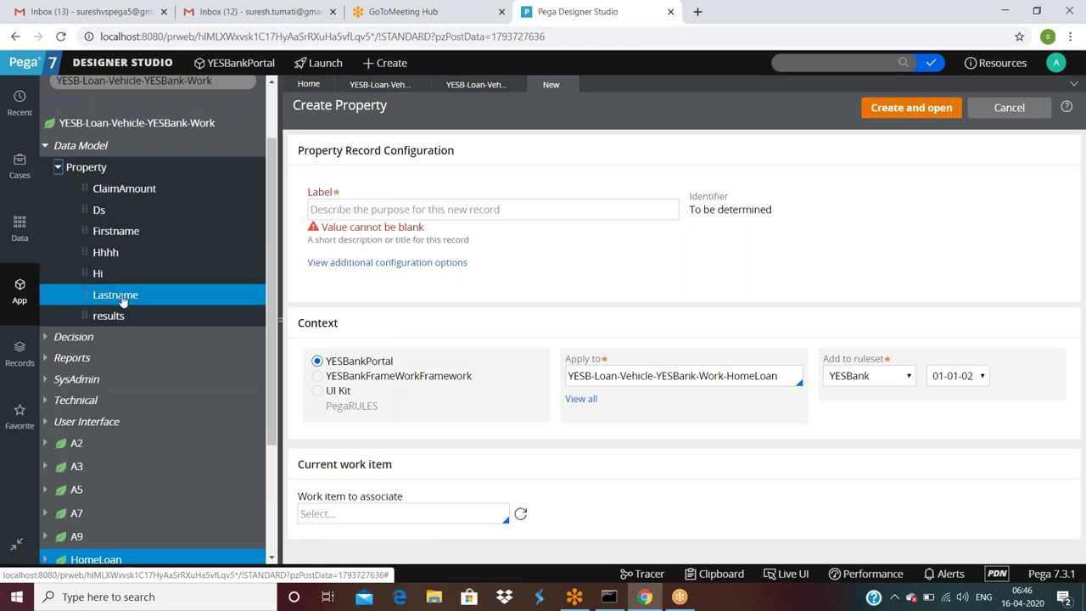
Label the new property record Emailid
left_click(422, 209)
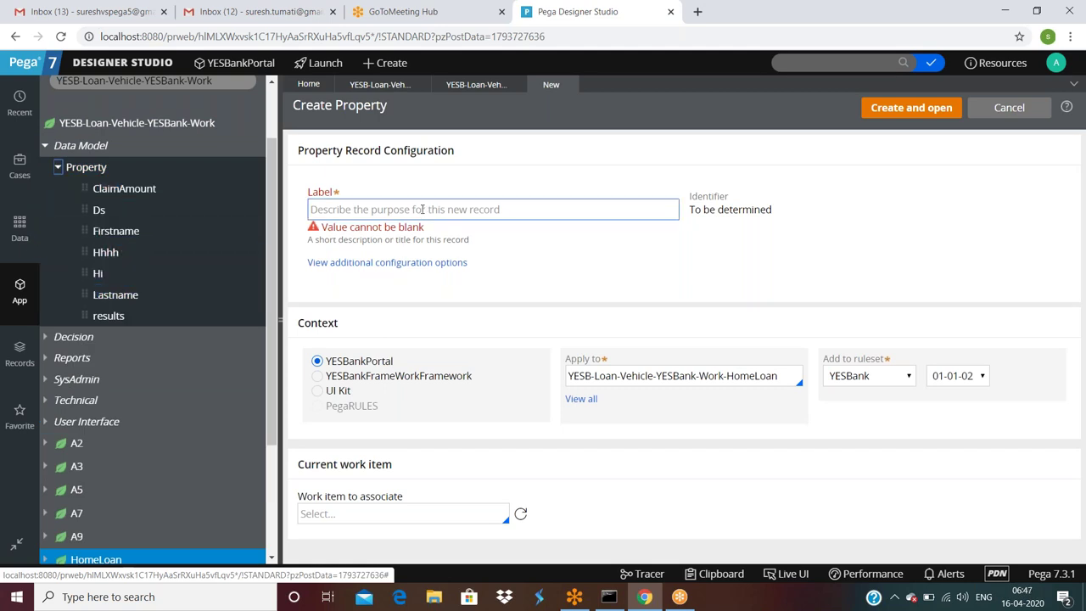
type("Emailid")
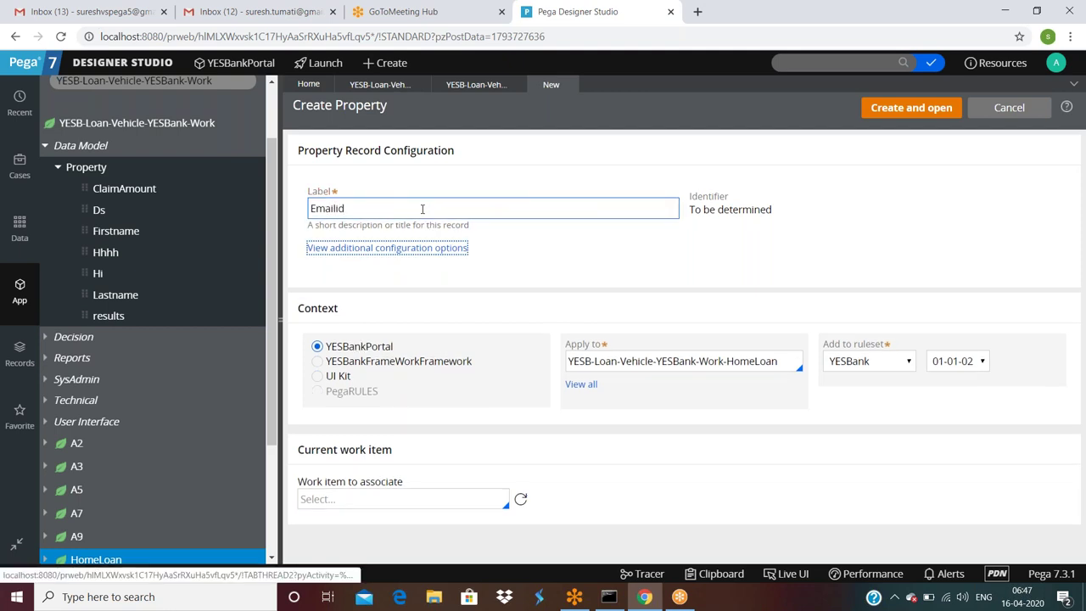
left_click(676, 189)
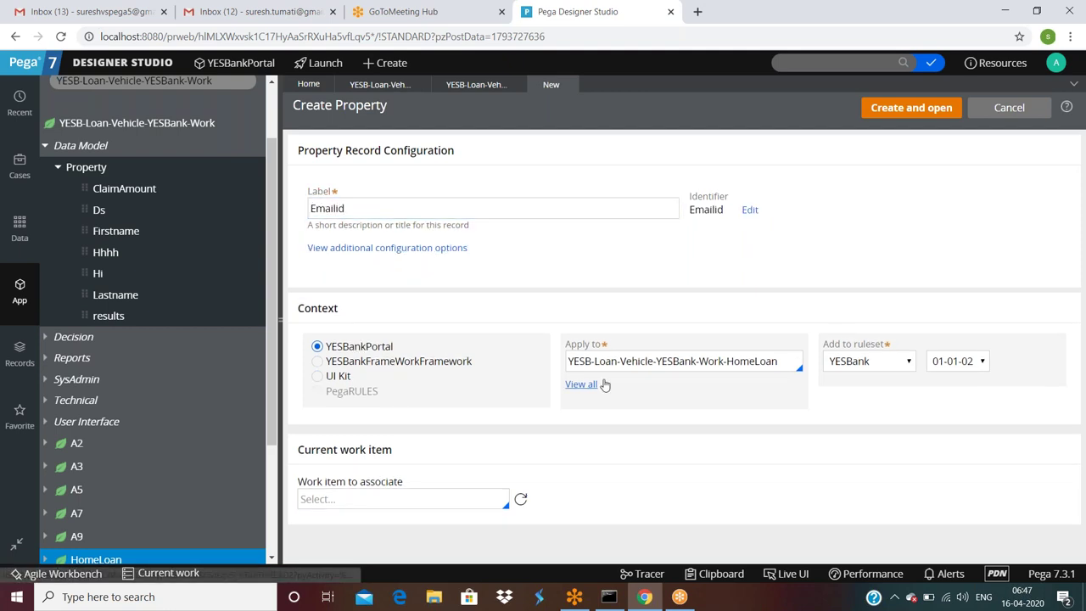
Apply the Emailid property to the YESB-Loan-Vehicle-YESBank-Work class instead of HomeLoan, and create the record
left_click(780, 360)
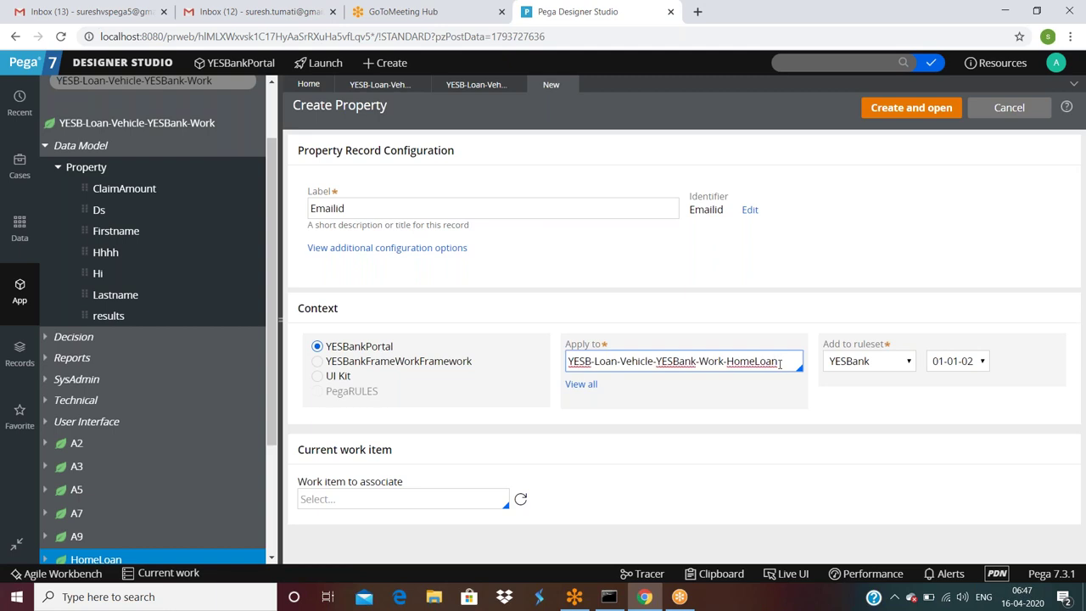
key("BackSpace")
key("BackSpace")
key("BackSpace")
key("BackSpace")
key("BackSpace")
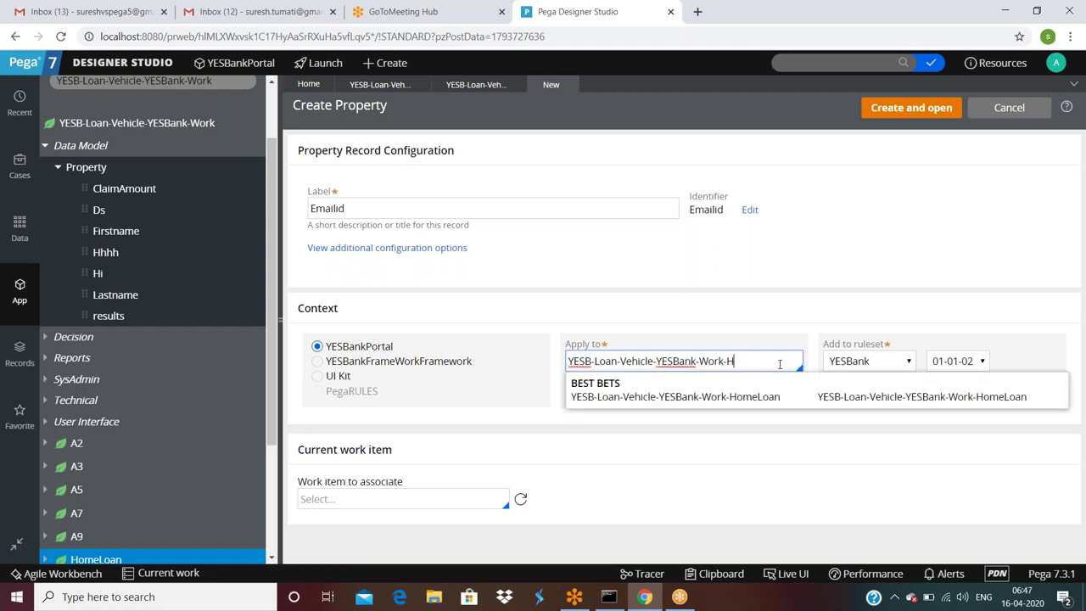
key("BackSpace")
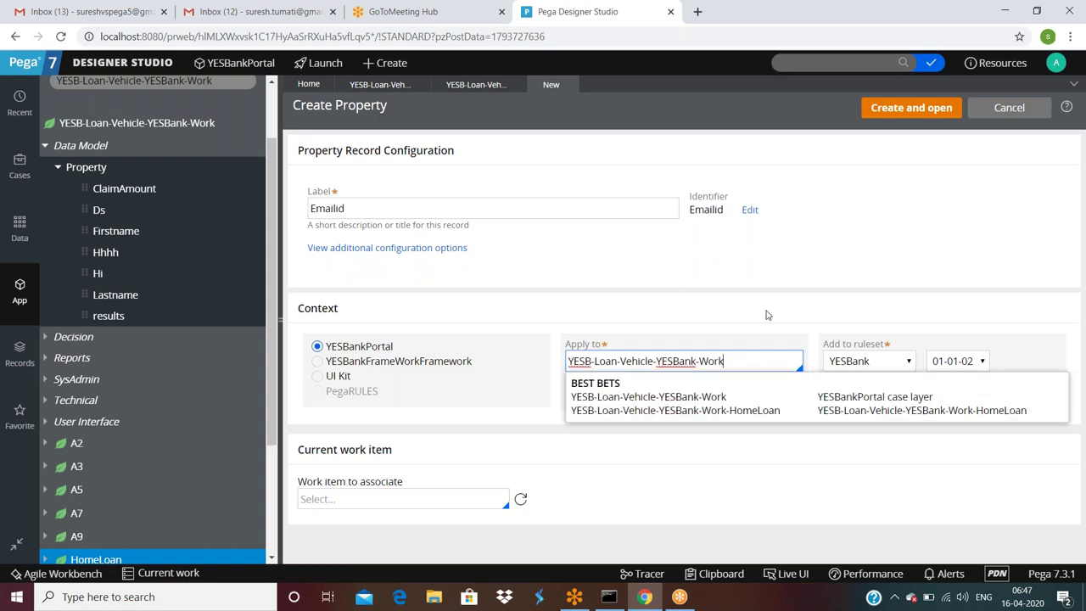
left_click(812, 322)
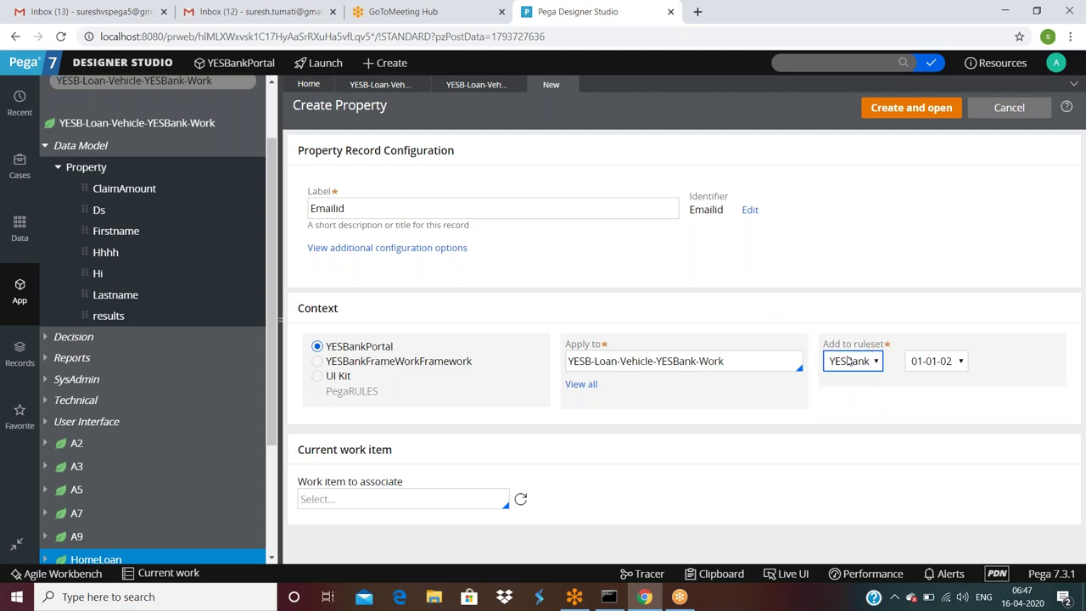
double_click(737, 359)
left_click(774, 325)
left_click(881, 113)
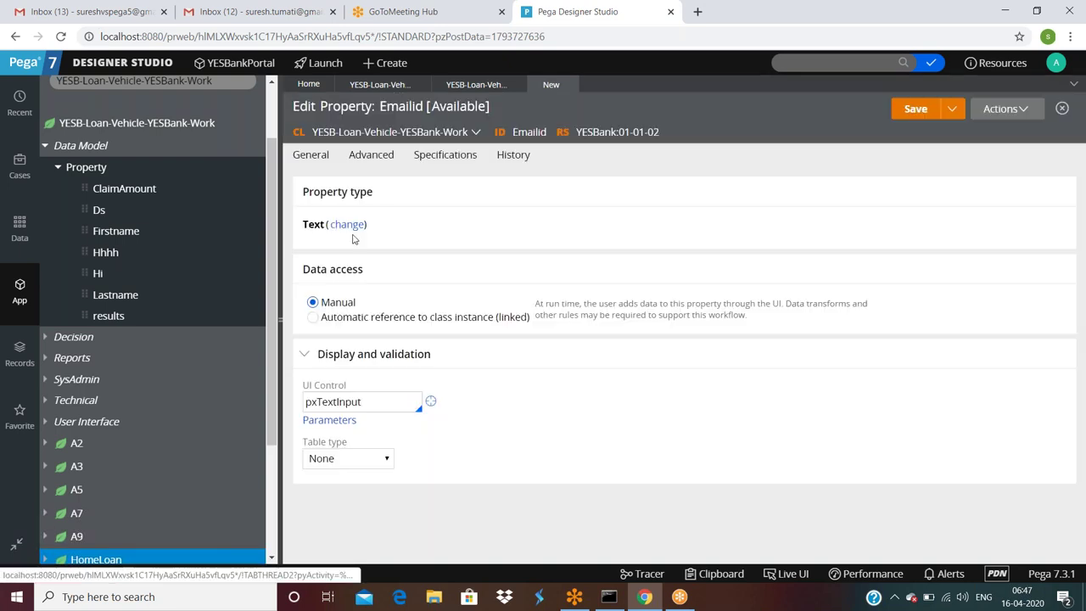
Choose Text as the Emailid property's type and save the property
left_click(343, 225)
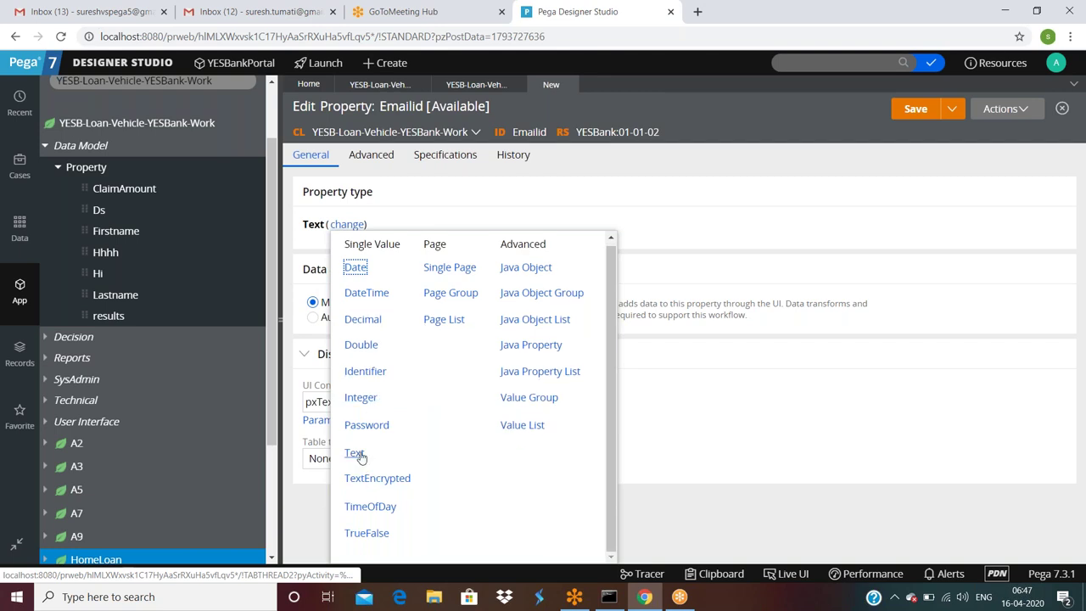
left_click(357, 455)
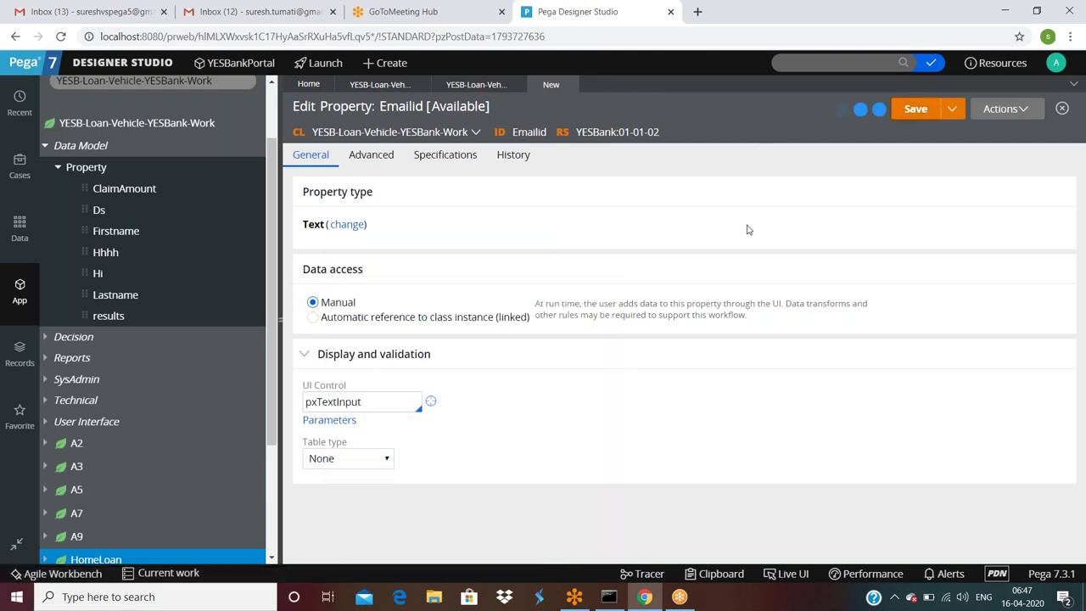
left_click(84, 167)
scroll(119, 440, "down", 3)
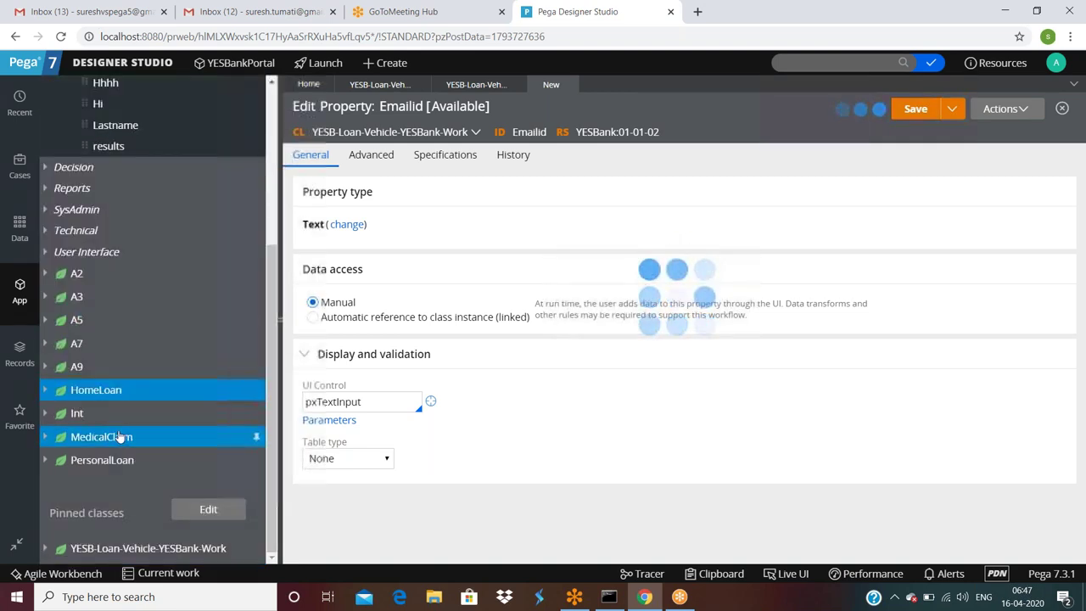
Start another Data Model Property record from the HomeLoan class and label it Loanamount
left_click(95, 391)
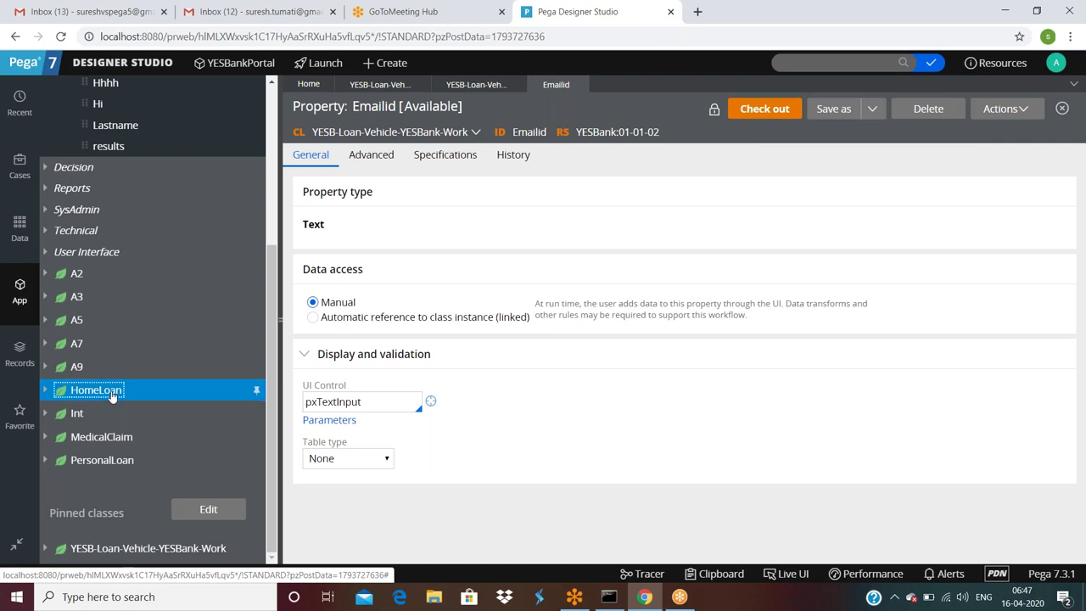
right_click(111, 398)
mouse_move(143, 412)
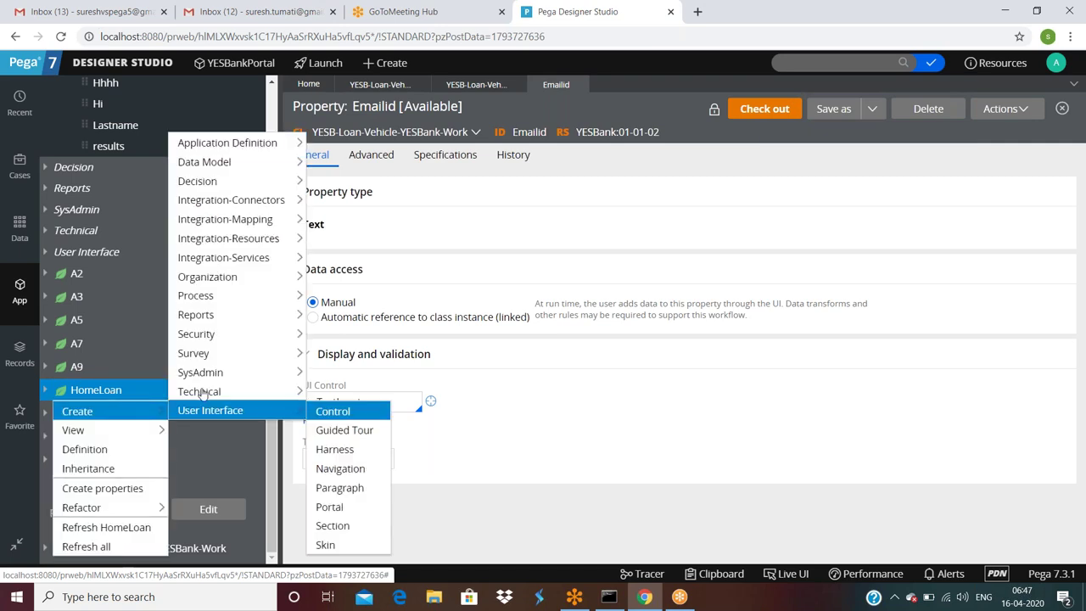
mouse_move(212, 167)
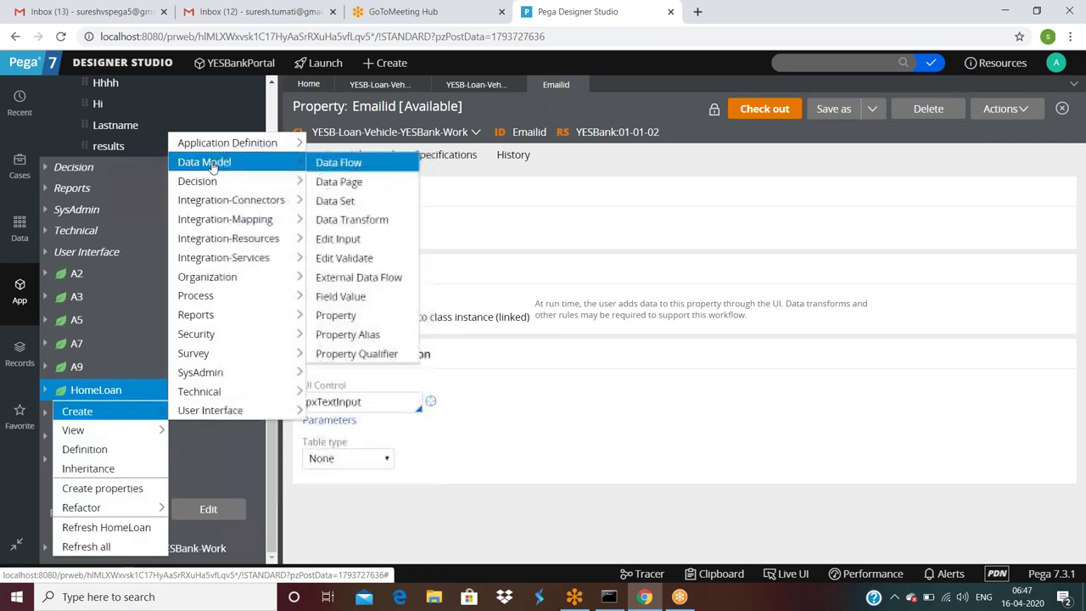
left_click(346, 316)
left_click(401, 207)
type("Loanamount")
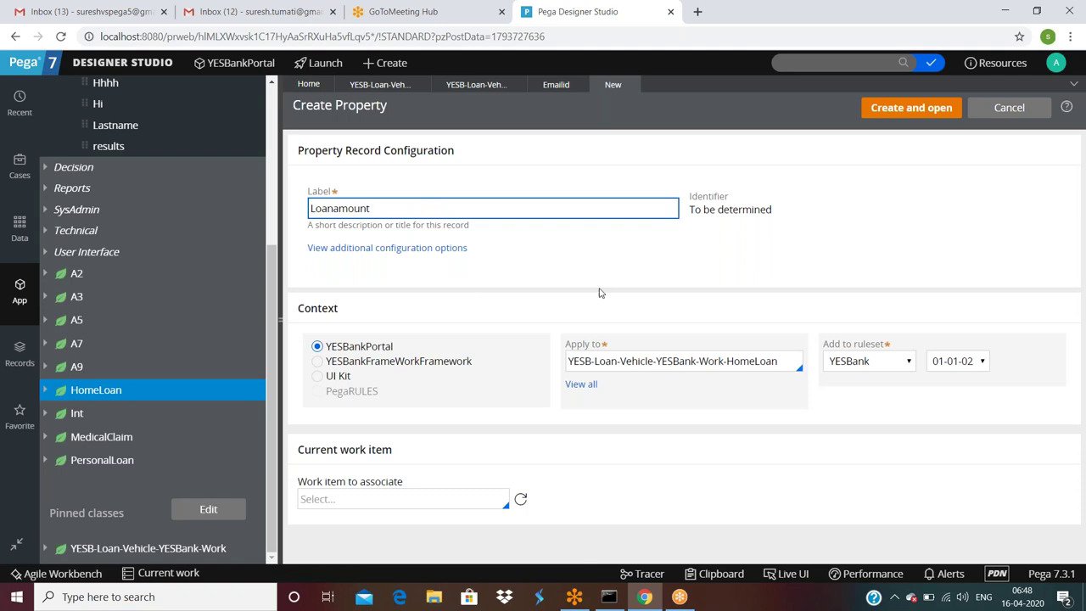
Apply the Loanamount property to the YESB-Loan-Vehicle-YESBank-Work class and create the record
left_click(785, 361)
key("BackSpace")
key("BackSpace")
key("BackSpace")
key("BackSpace")
key("BackSpace")
key("BackSpace")
key("BackSpace")
key("BackSpace")
key("BackSpace")
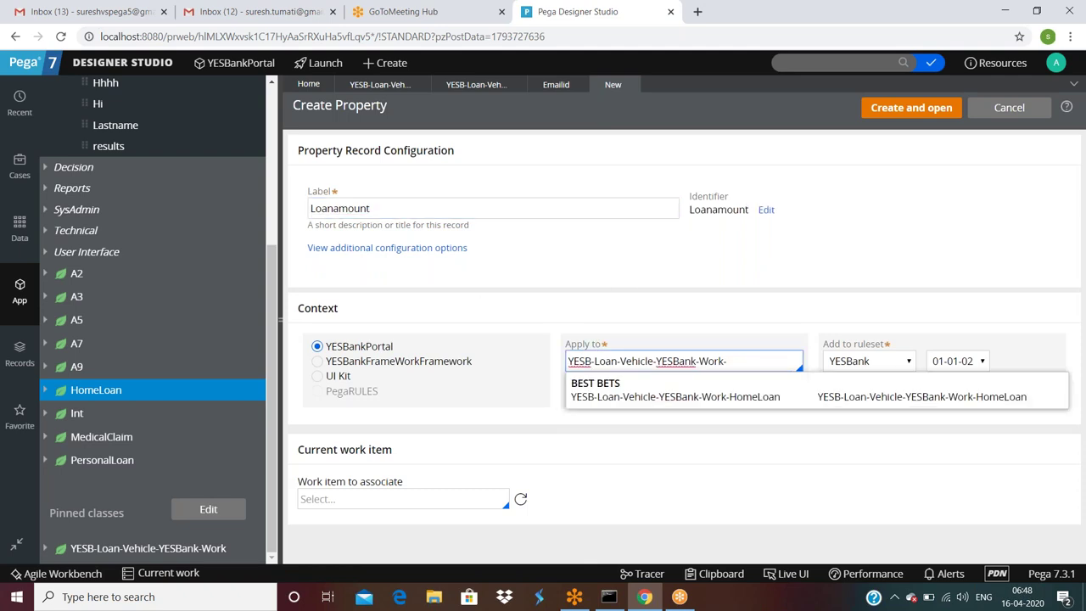
left_click(897, 111)
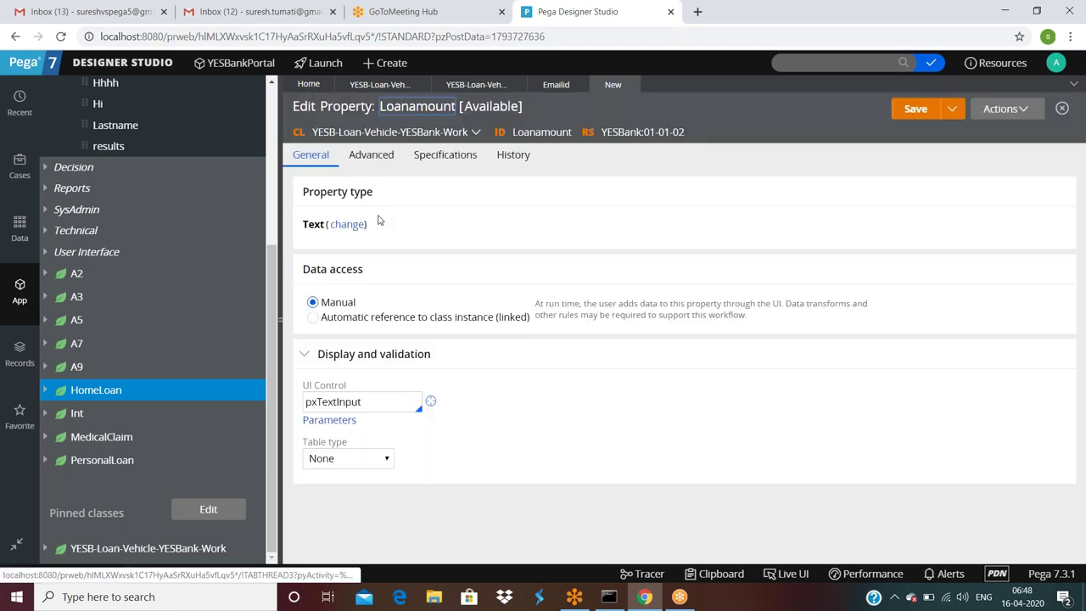
Change the Loanamount property's type to Double and save the property
left_click(349, 225)
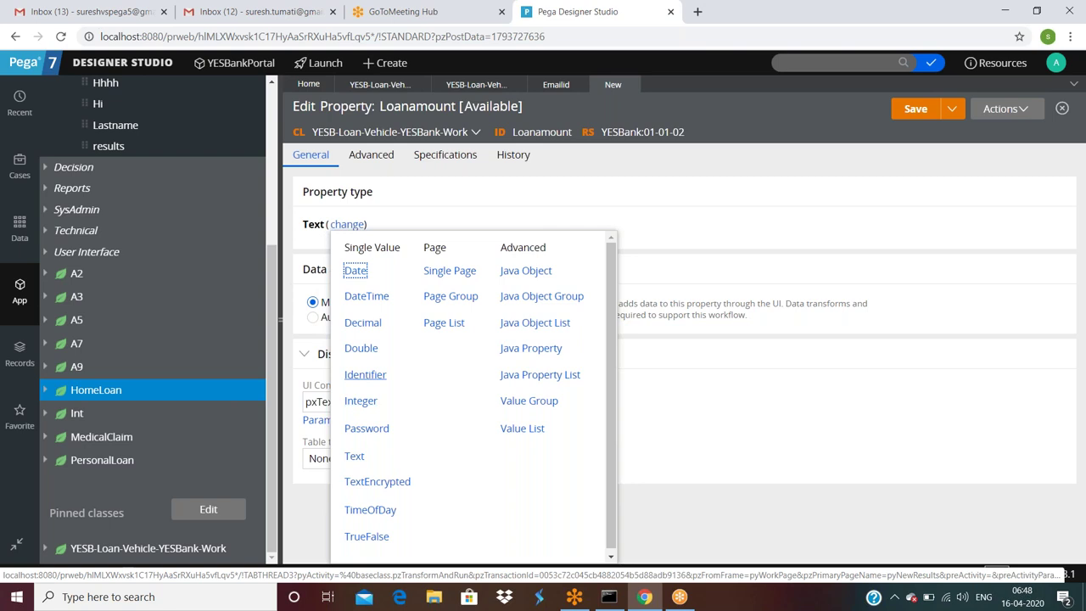
left_click(357, 348)
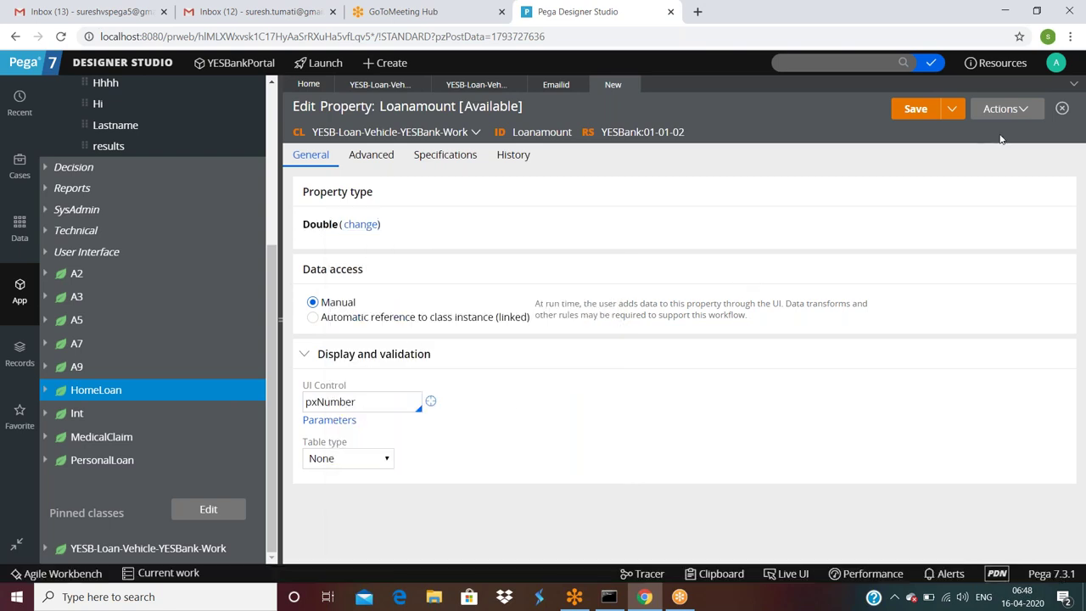
left_click(913, 110)
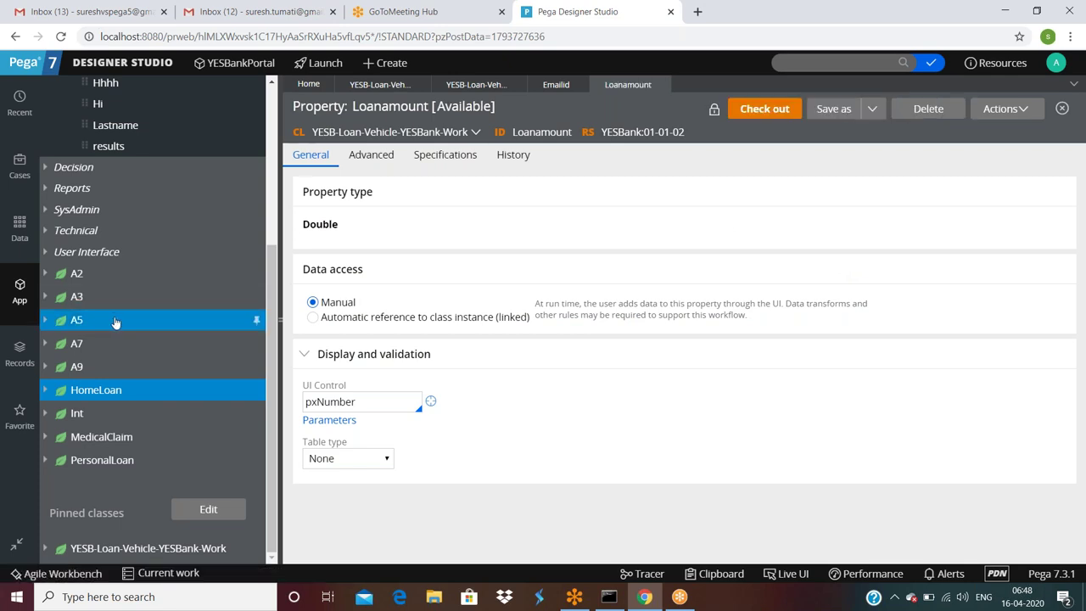
Start a new User Interface Section record for the HomeLoan class and label it HomeLoanSubmission
scroll(116, 323, "up", 5)
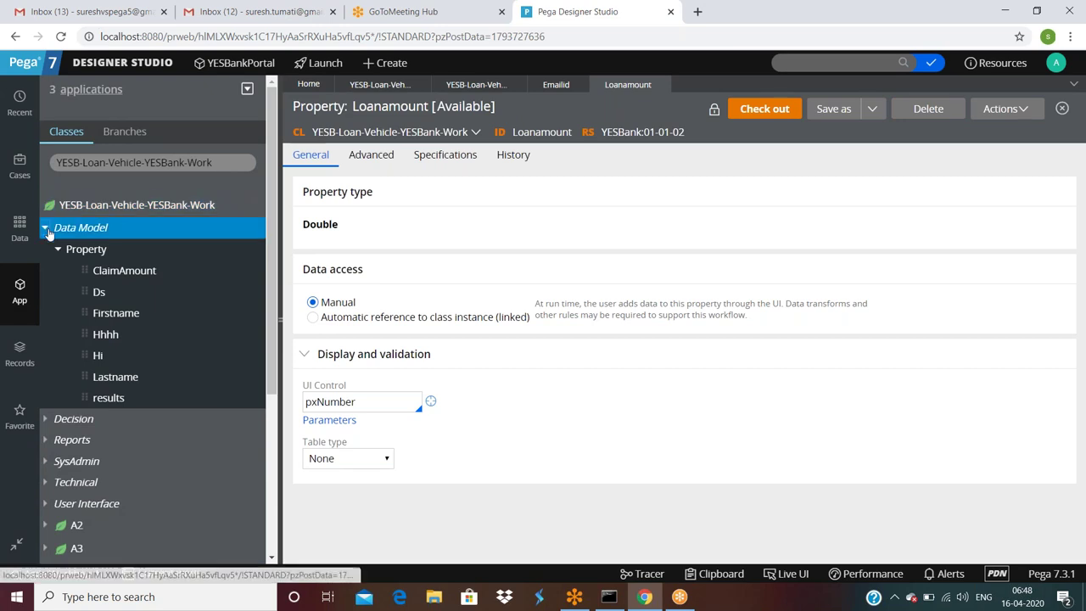
left_click(46, 229)
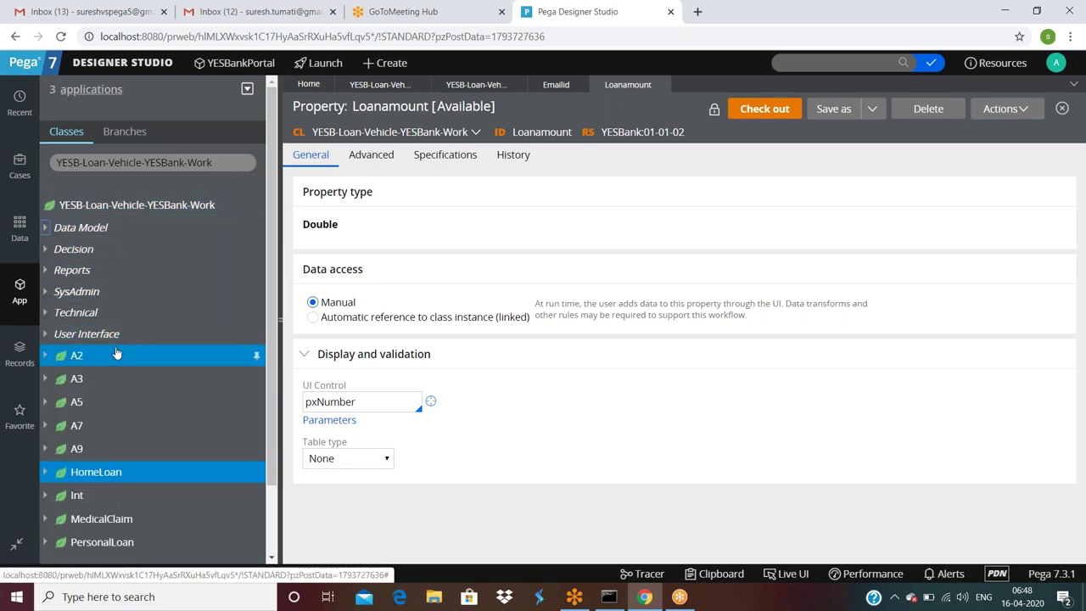
scroll(182, 374, "down", 2)
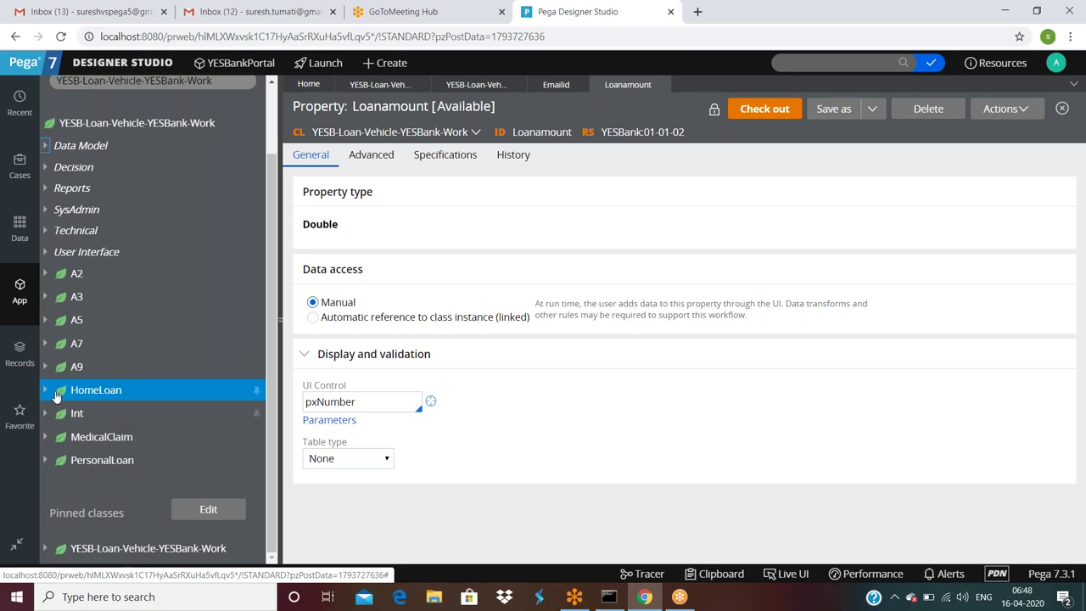
right_click(83, 395)
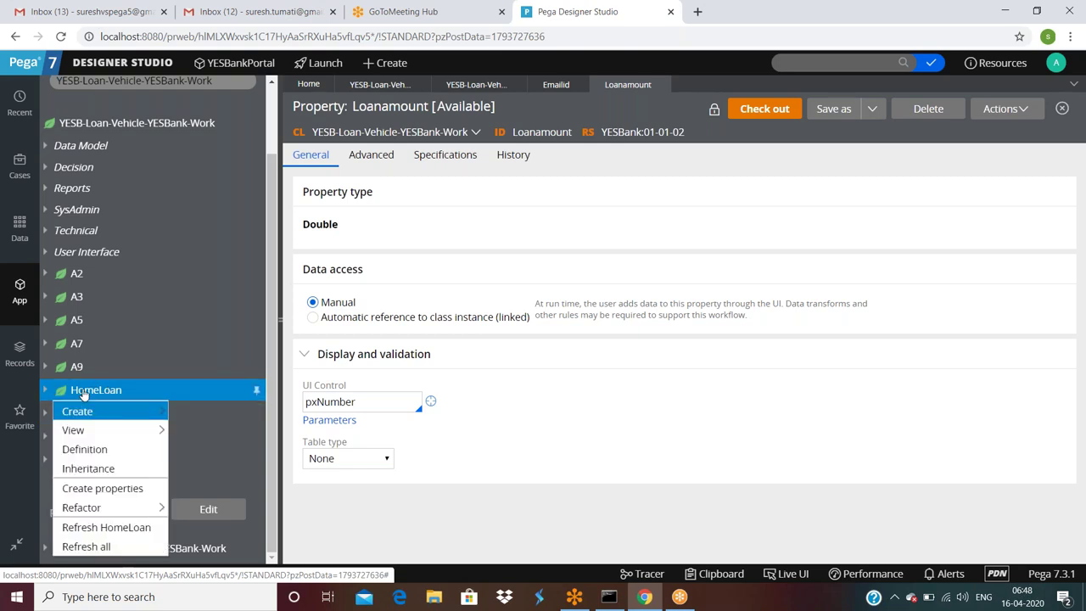
mouse_move(78, 411)
mouse_move(201, 411)
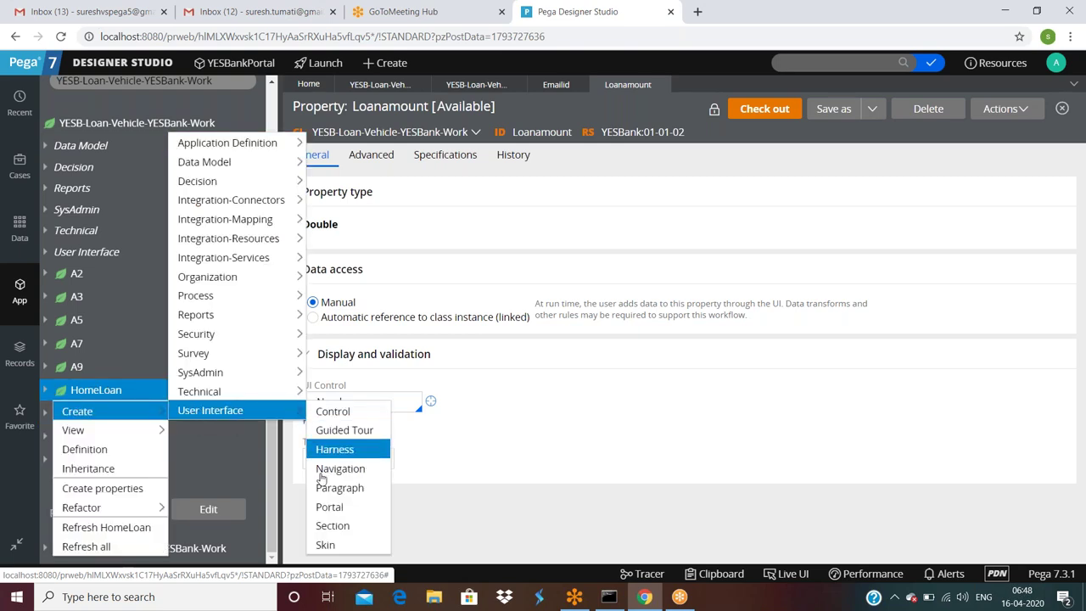
left_click(332, 527)
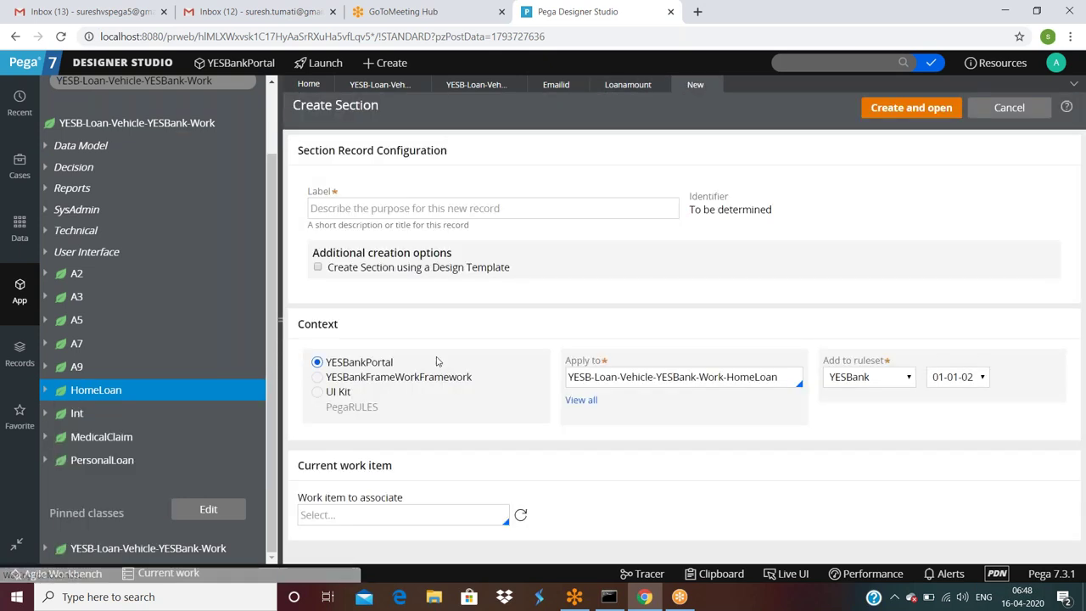
left_click(409, 218)
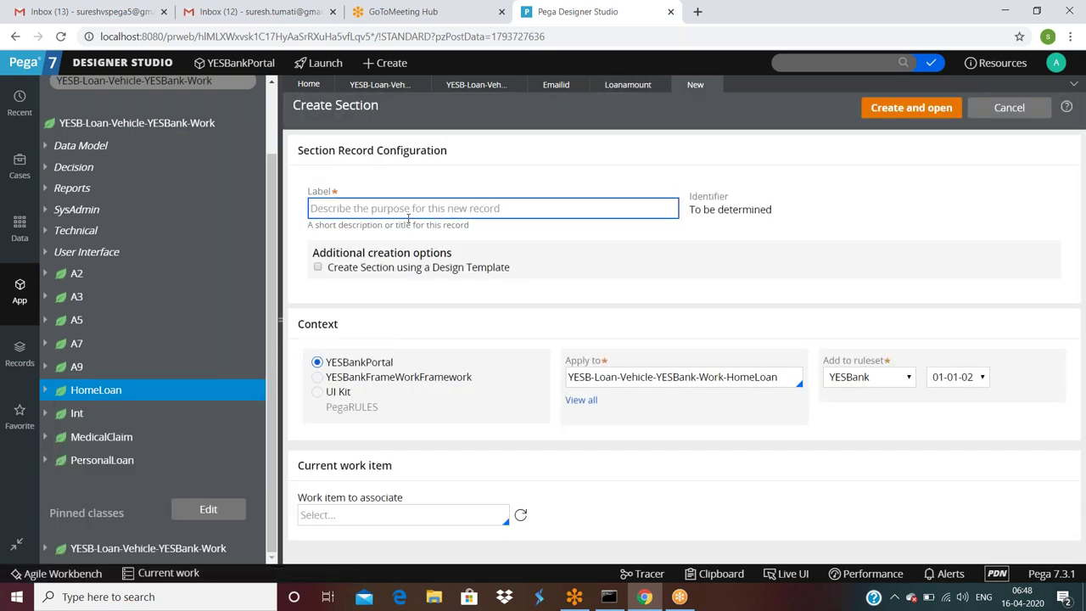
type("Hom")
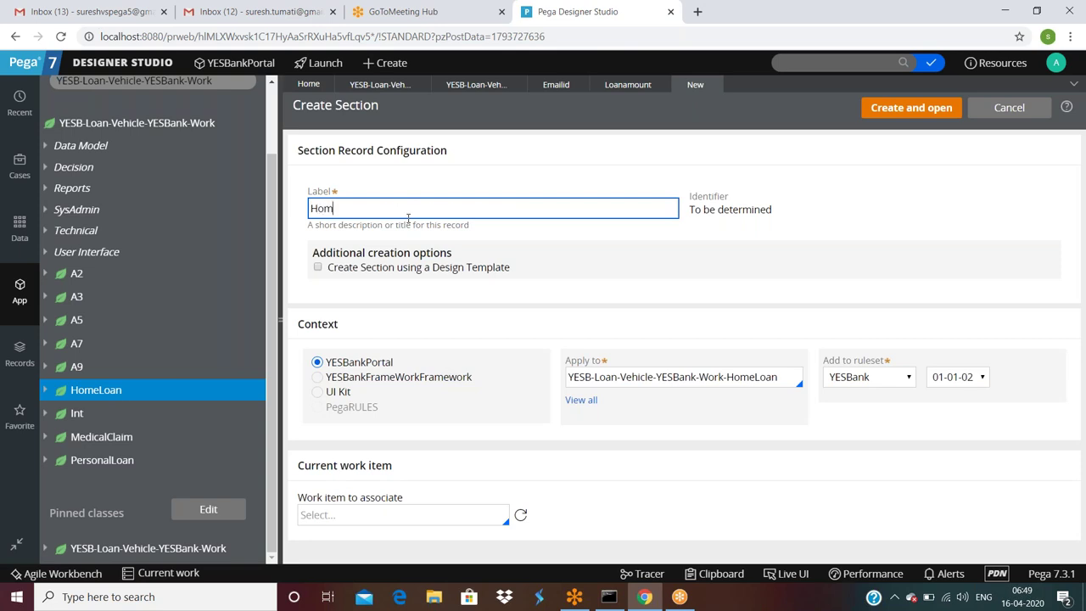
type("eLoanSubmission")
Keep the HomeLoanSubmission section in YESBank ruleset version 01-01-02 and create the record
left_click(700, 282)
left_click(940, 382)
left_click(944, 394)
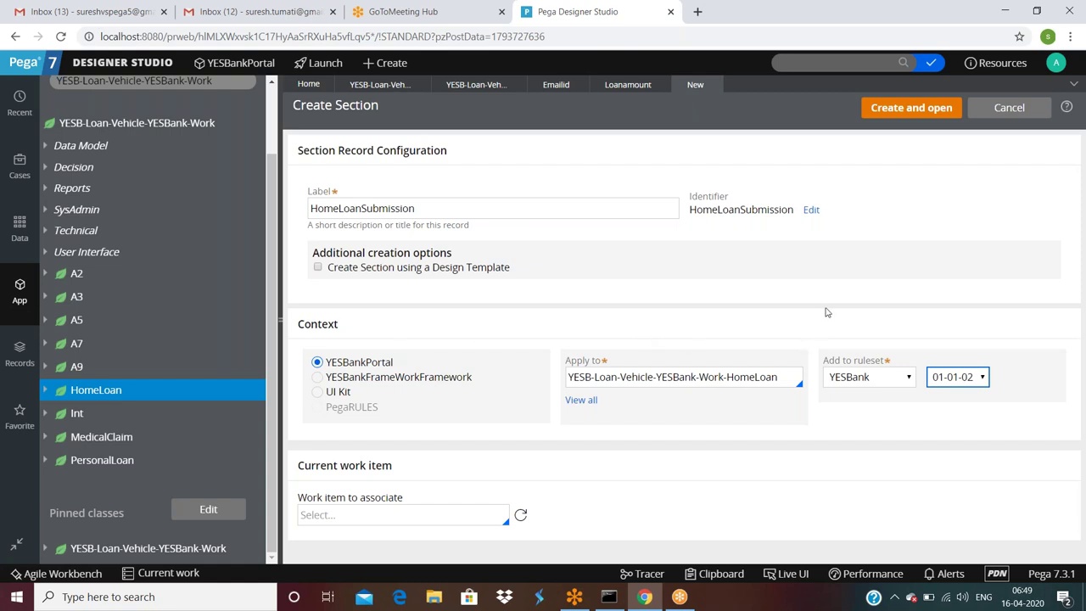
left_click(921, 108)
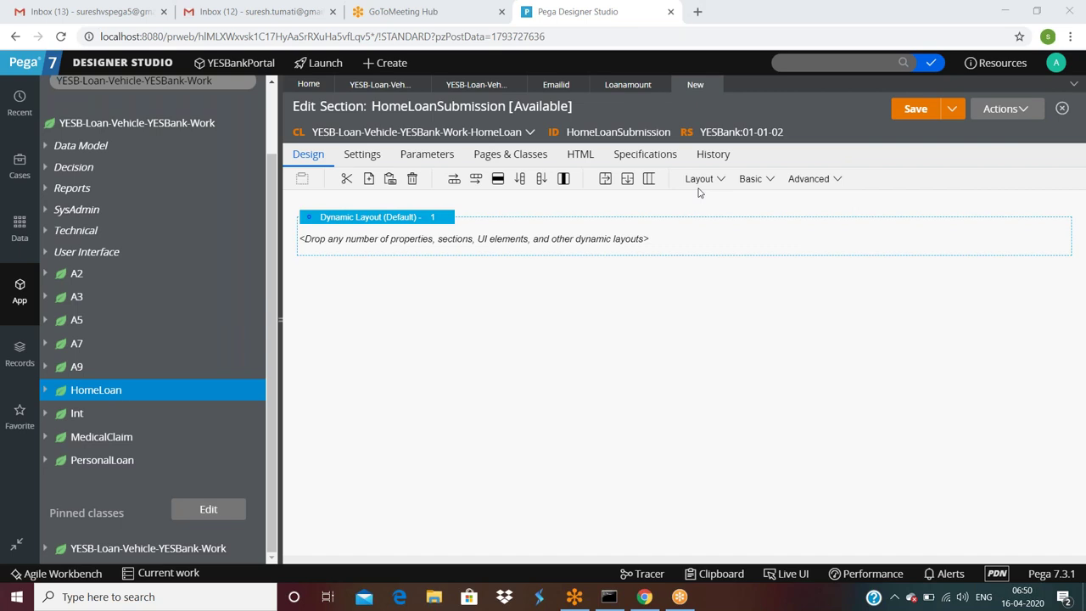
Try to place a Text Input control in the HomeLoanSubmission section's dynamic layout, and close the new section
left_click(766, 187)
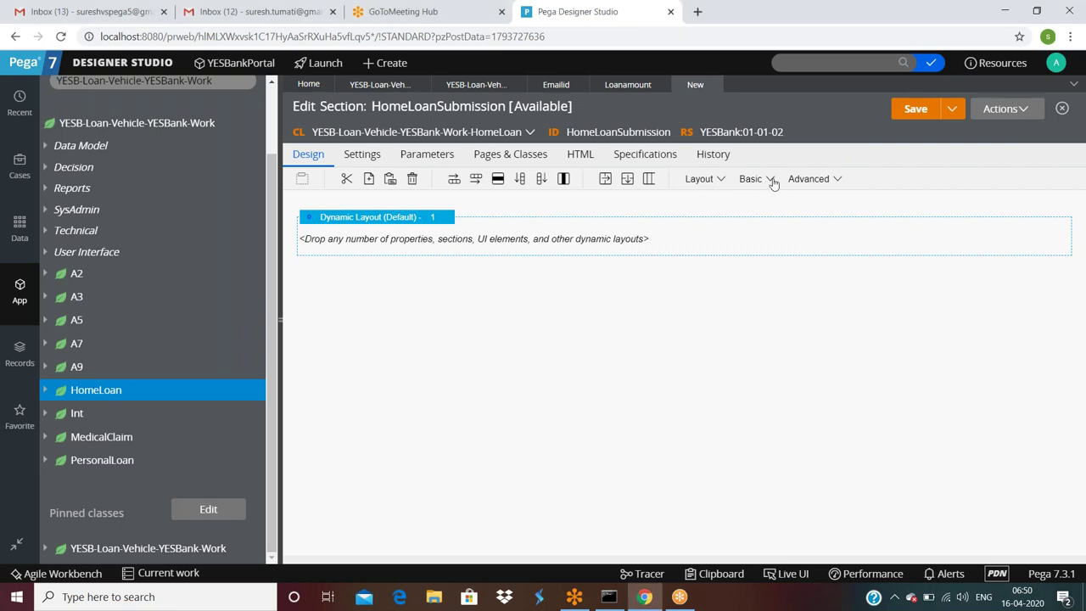
left_click(772, 182)
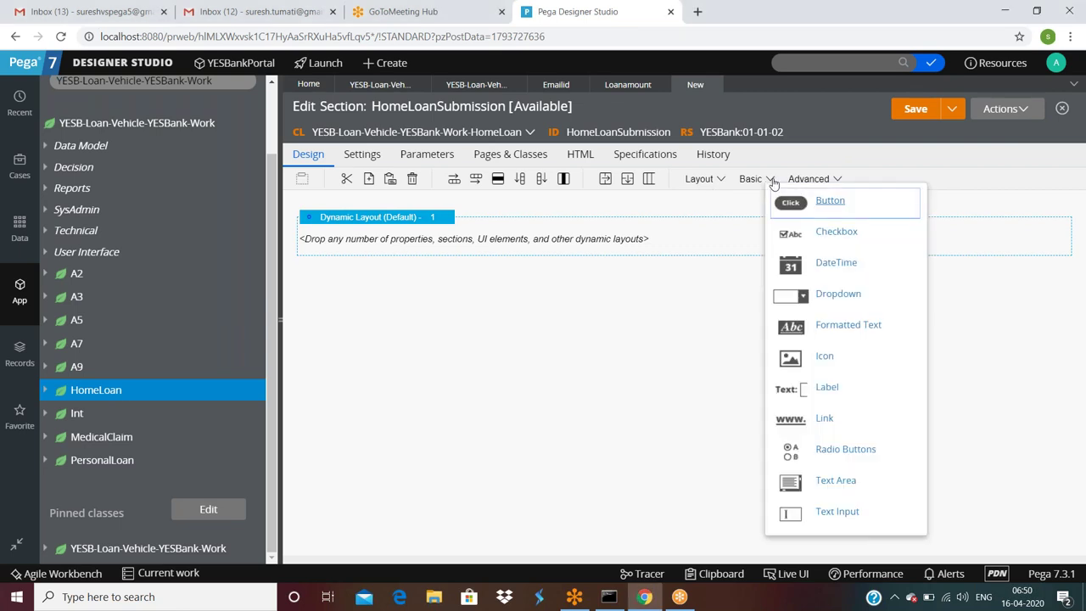
left_click_drag(791, 515, 650, 240)
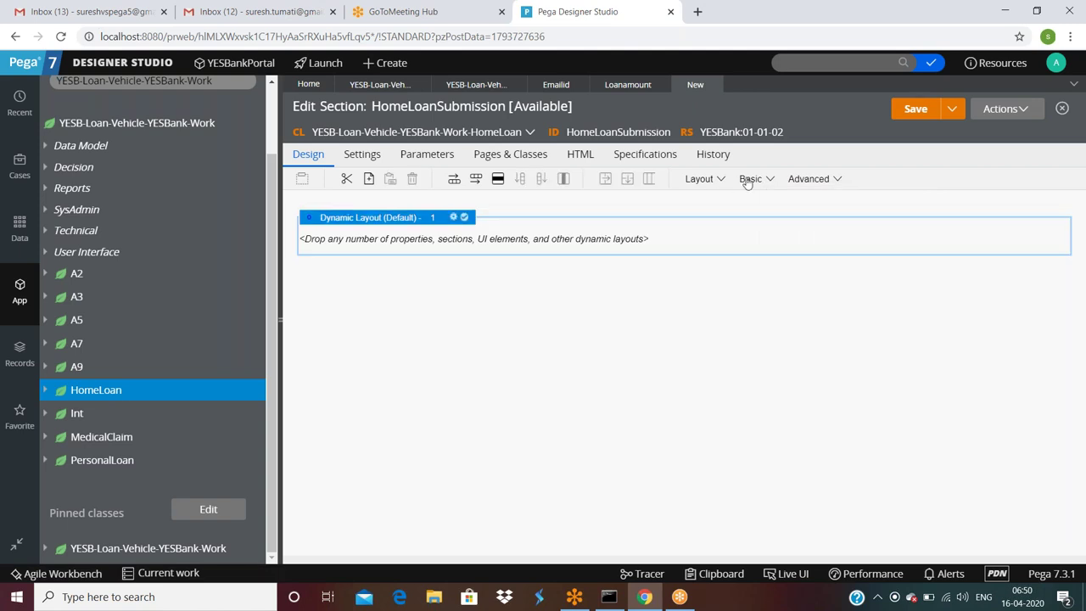
double_click(713, 241)
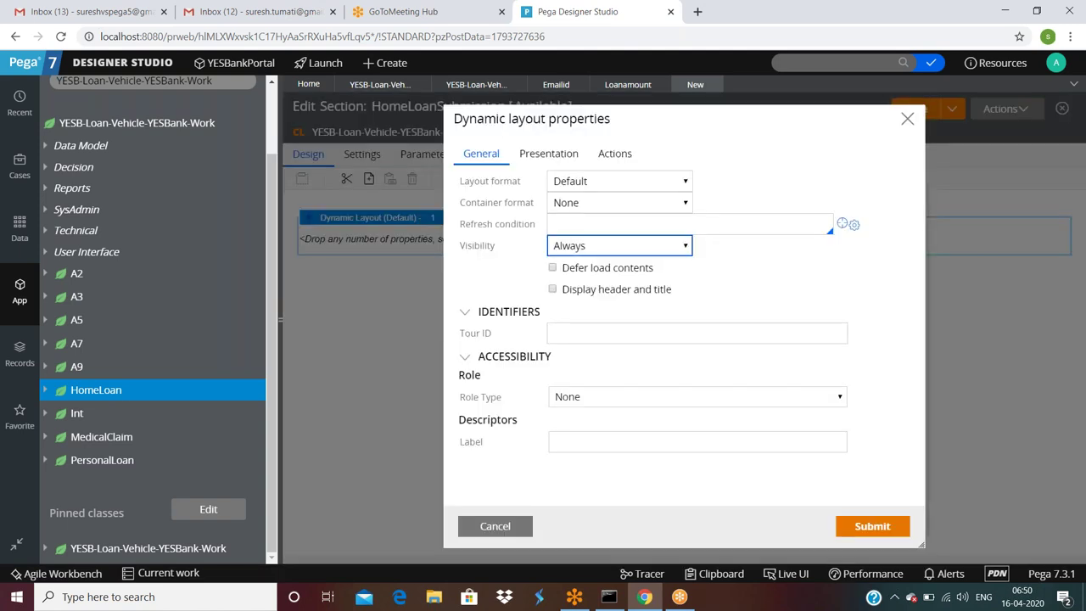
left_click(499, 526)
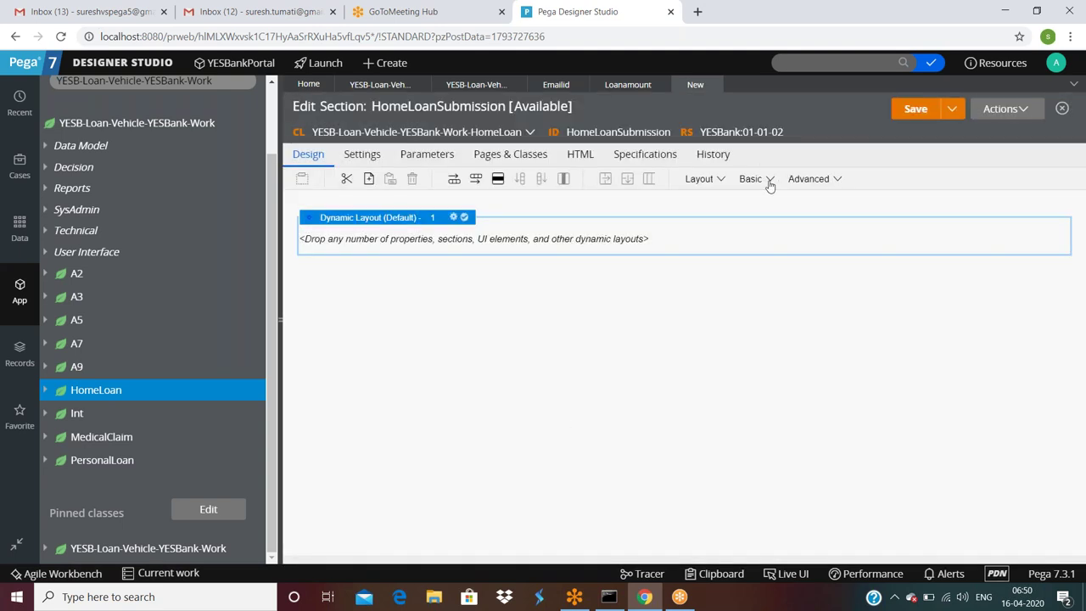
left_click(769, 182)
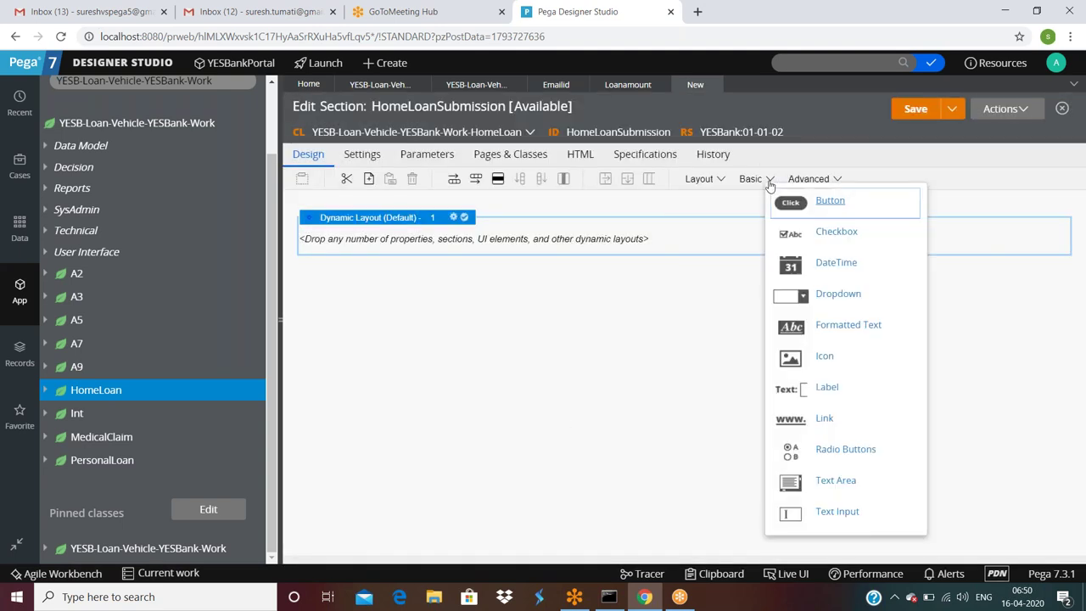
left_click(790, 515)
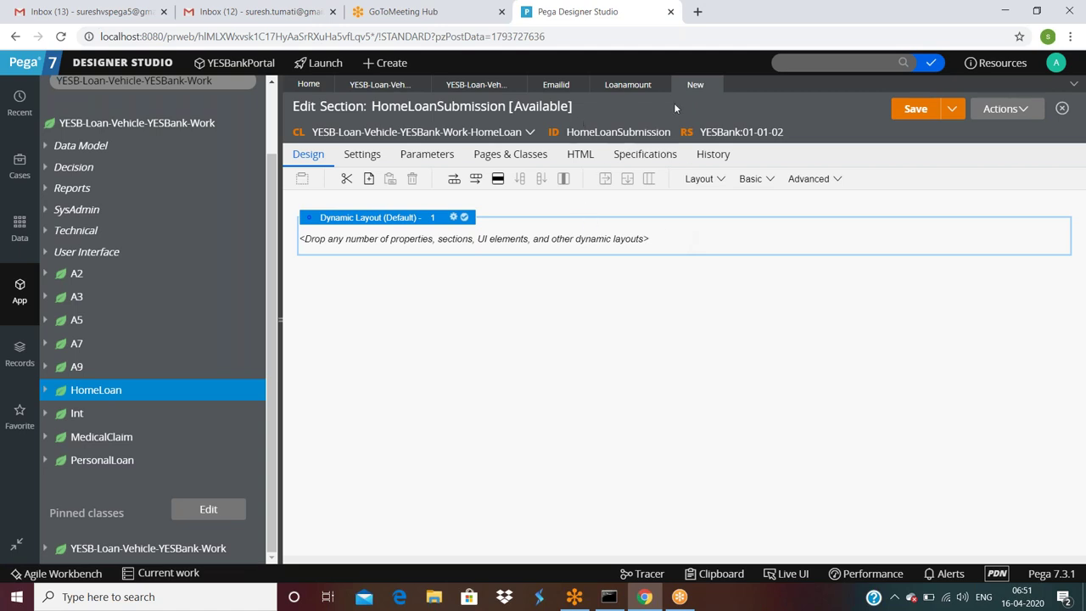
left_click(714, 84)
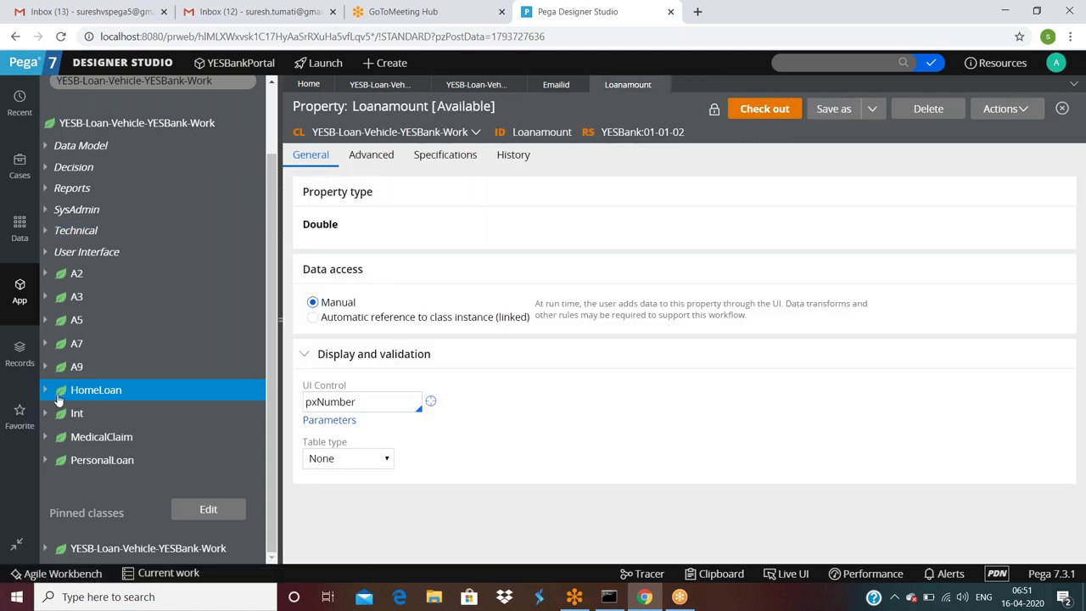
Open the existing Regform section from the User Interface rules of the YESB-Loan-Vehicle-YESBank-Work class
left_click(46, 253)
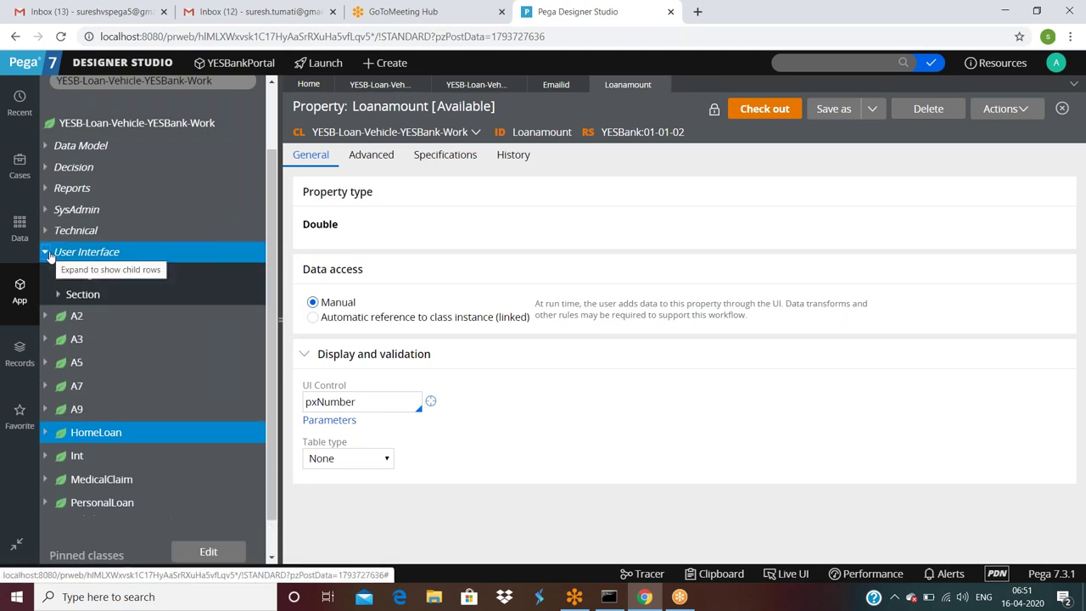
left_click(58, 294)
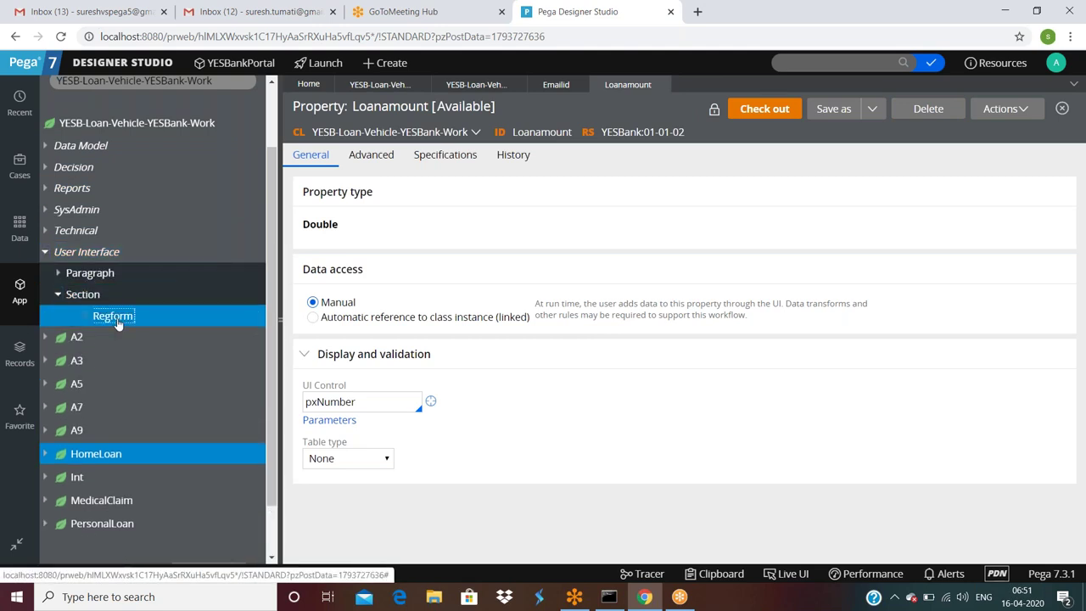
left_click(112, 316)
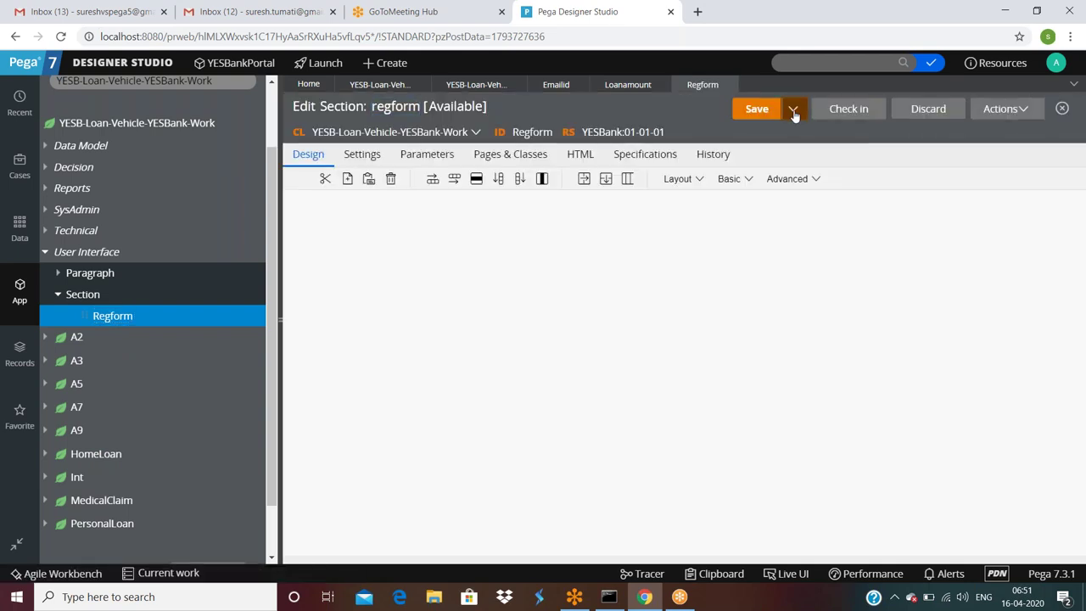
Save the Regform section as a new section labelled HomeLoanSubmission in YESBank ruleset 01-01-02
left_click(793, 108)
left_click(781, 129)
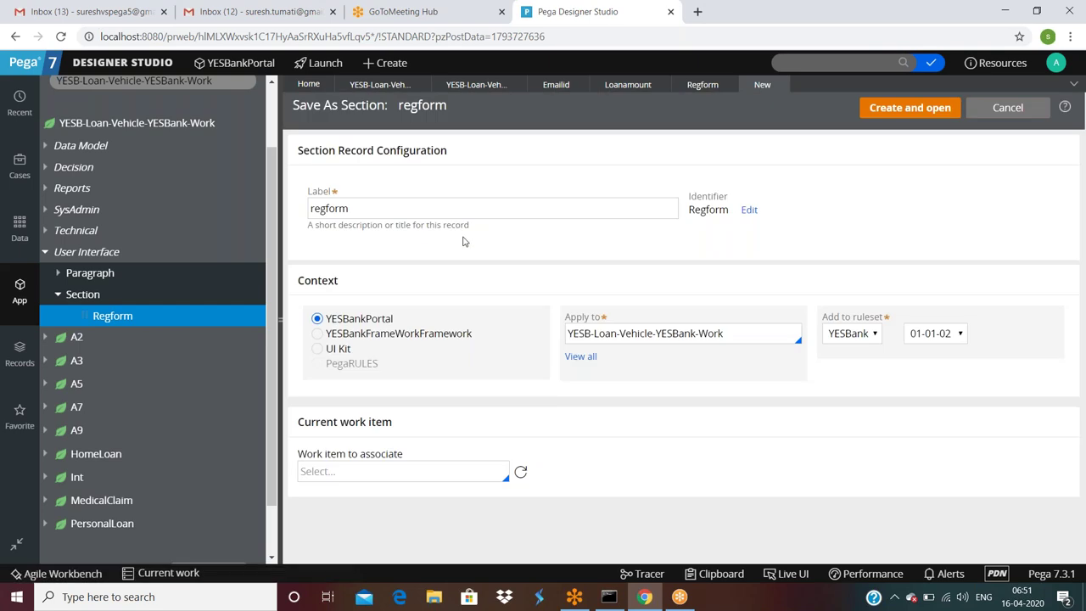
triple_click(432, 216)
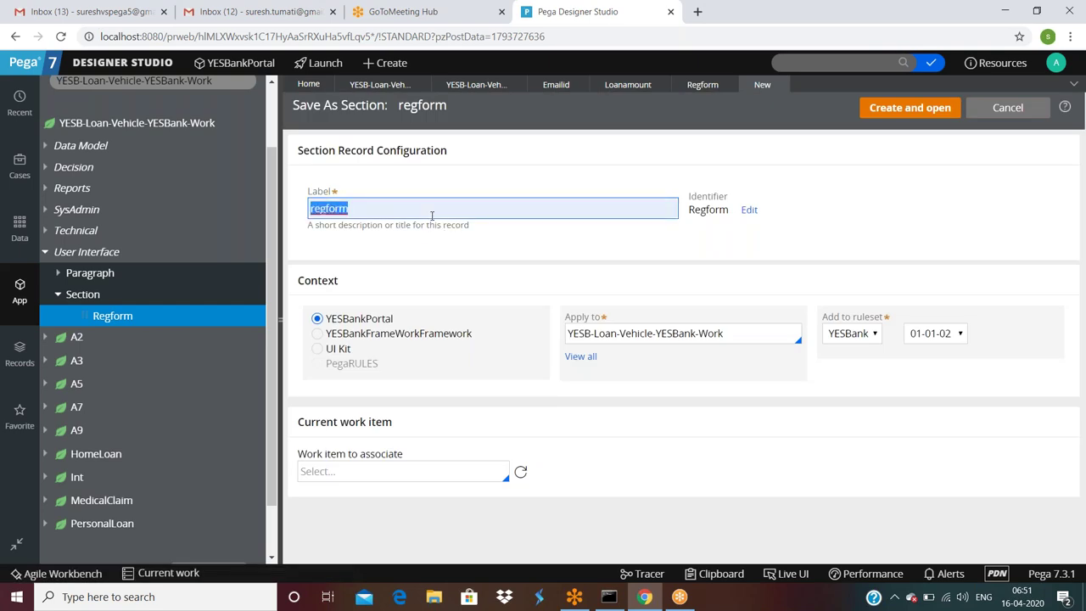
type("HomeLoanSubmission")
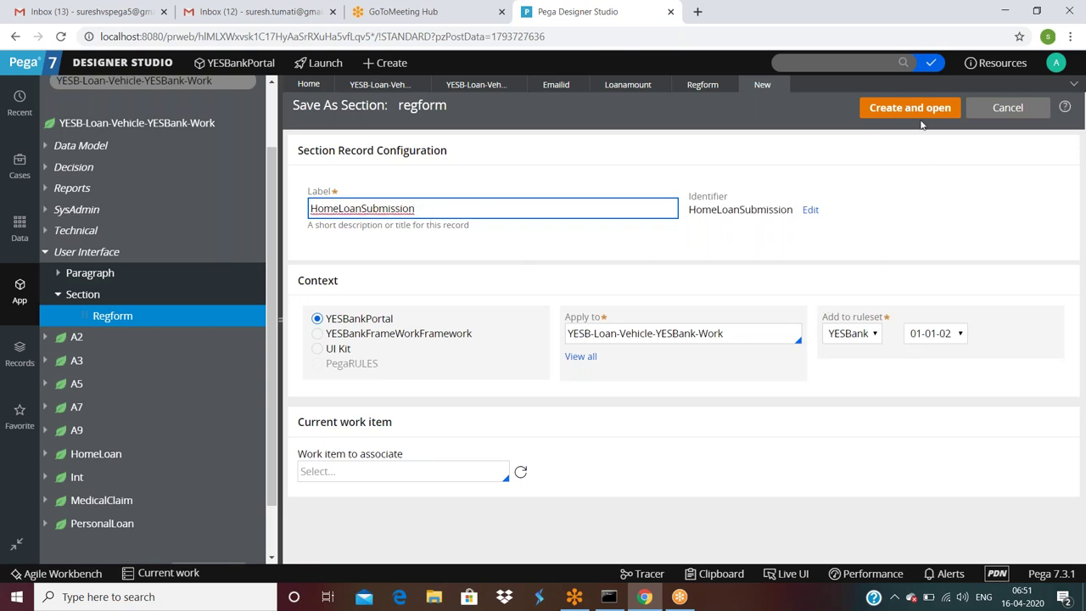
left_click(865, 108)
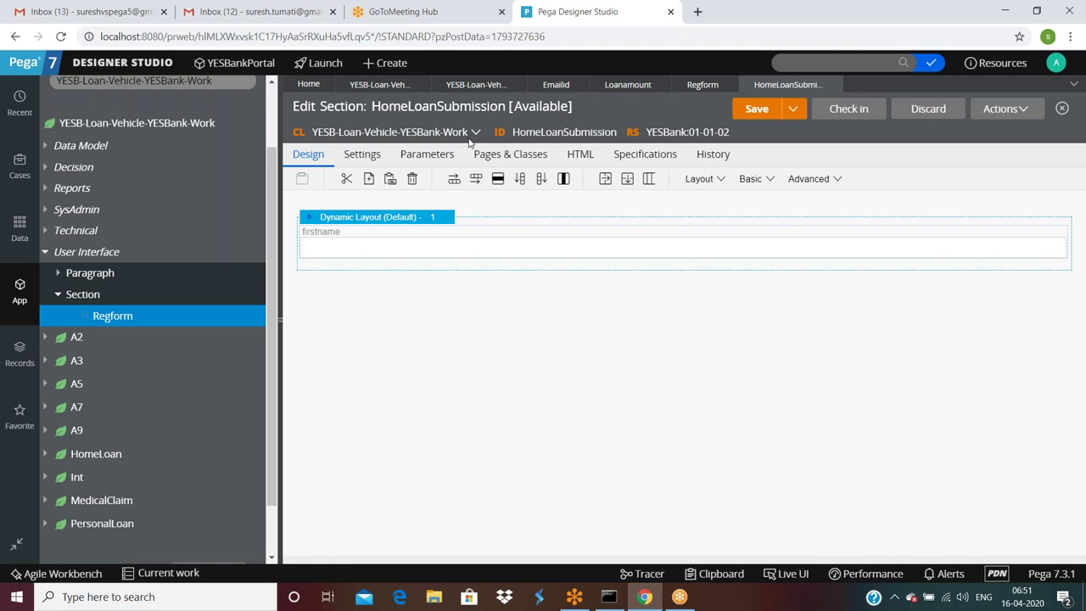
Copy the firstname text input and paste the duplicate below it in the section's dynamic layout
left_click(463, 252)
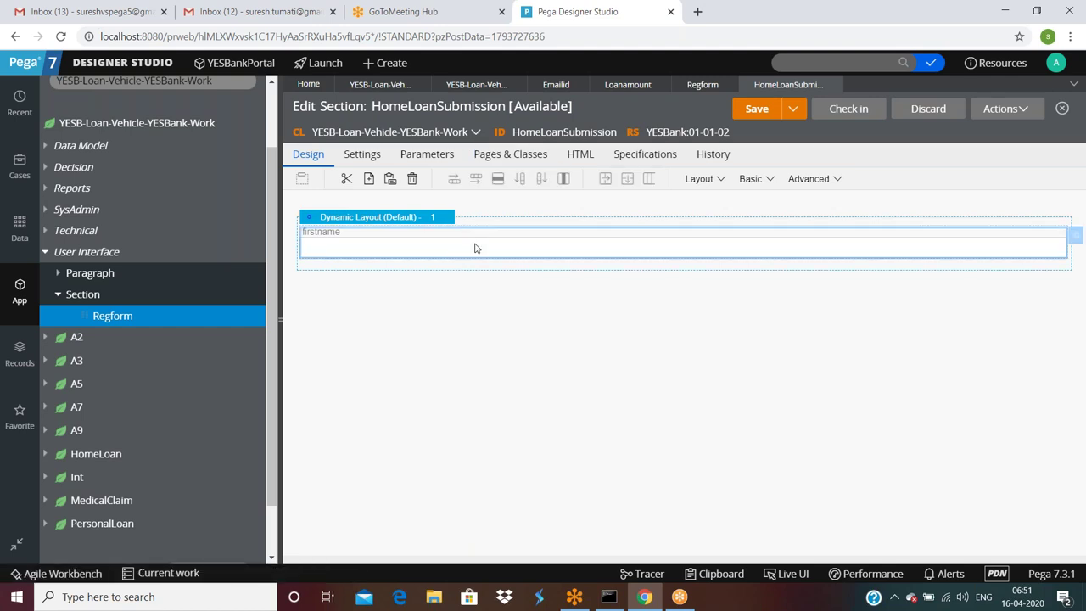
double_click(475, 248)
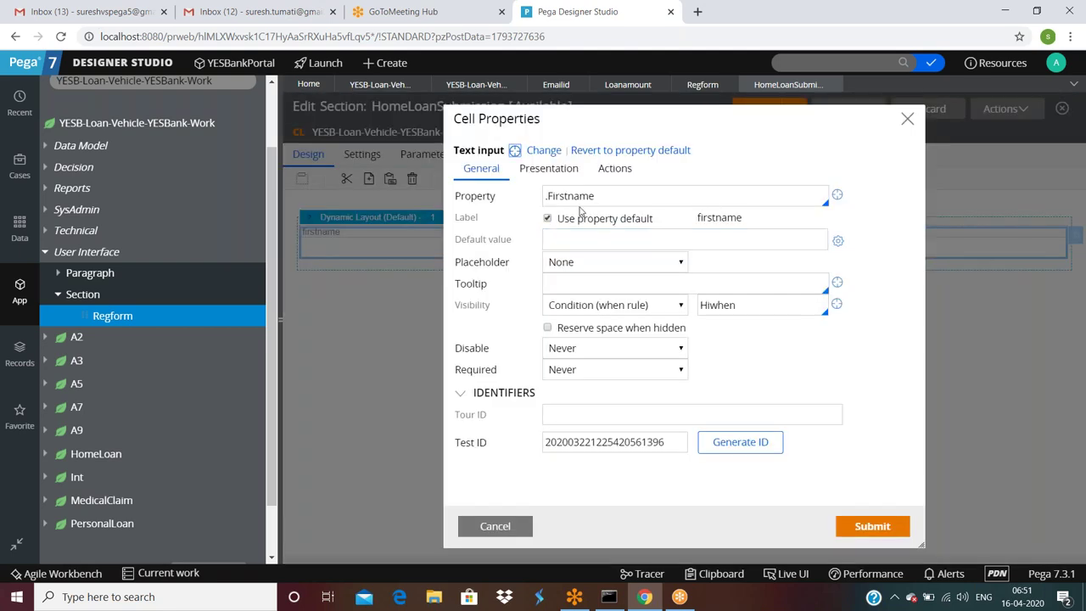
left_click(869, 527)
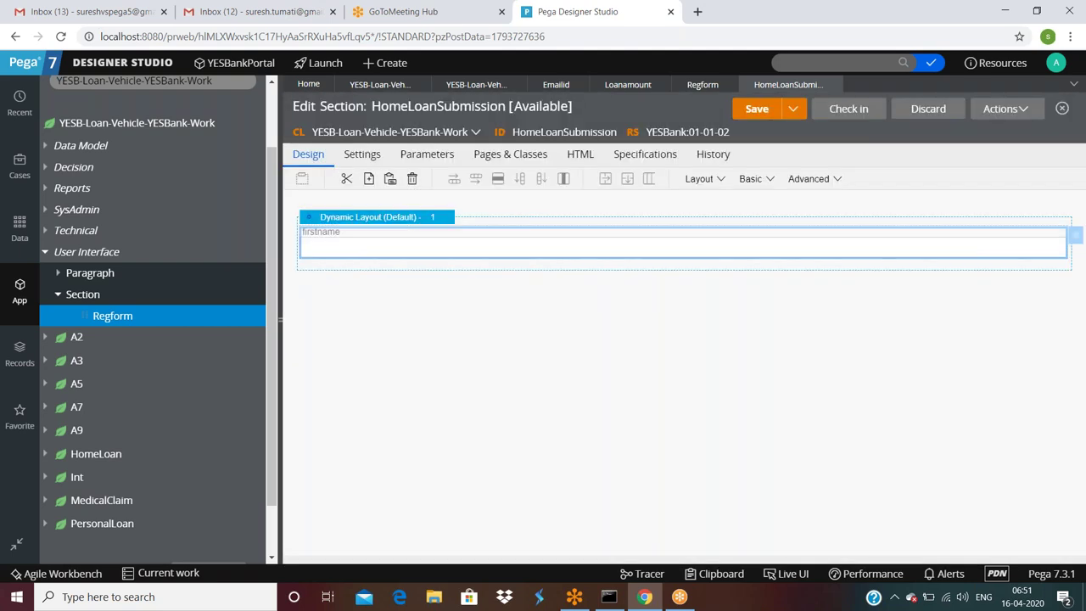
right_click(512, 238)
left_click(542, 263)
right_click(526, 259)
left_click(543, 301)
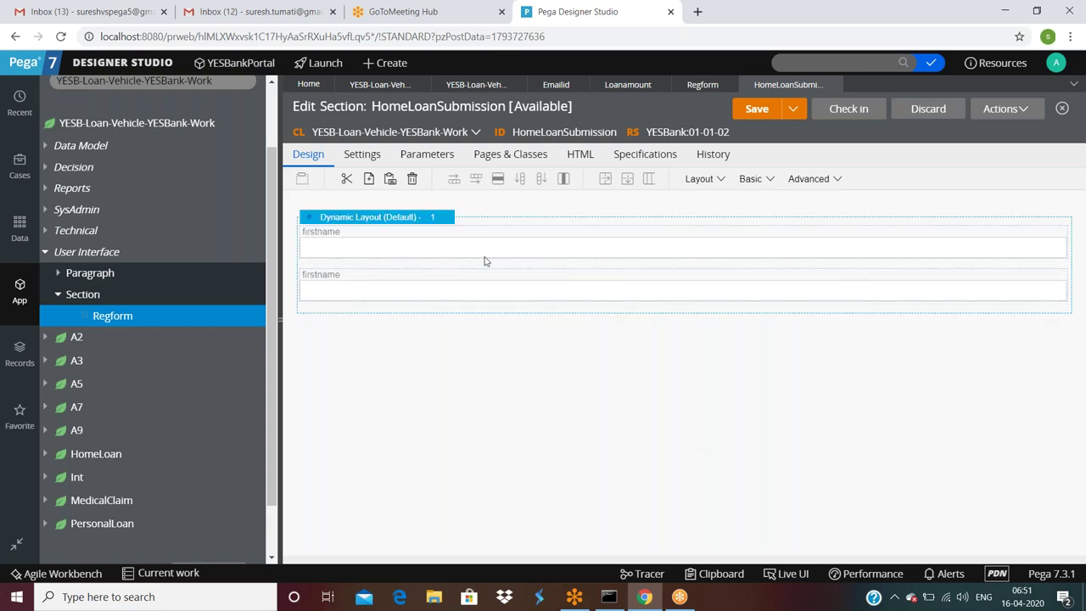
Replace the first text input's default label with First Name and set its visibility to Always
double_click(477, 245)
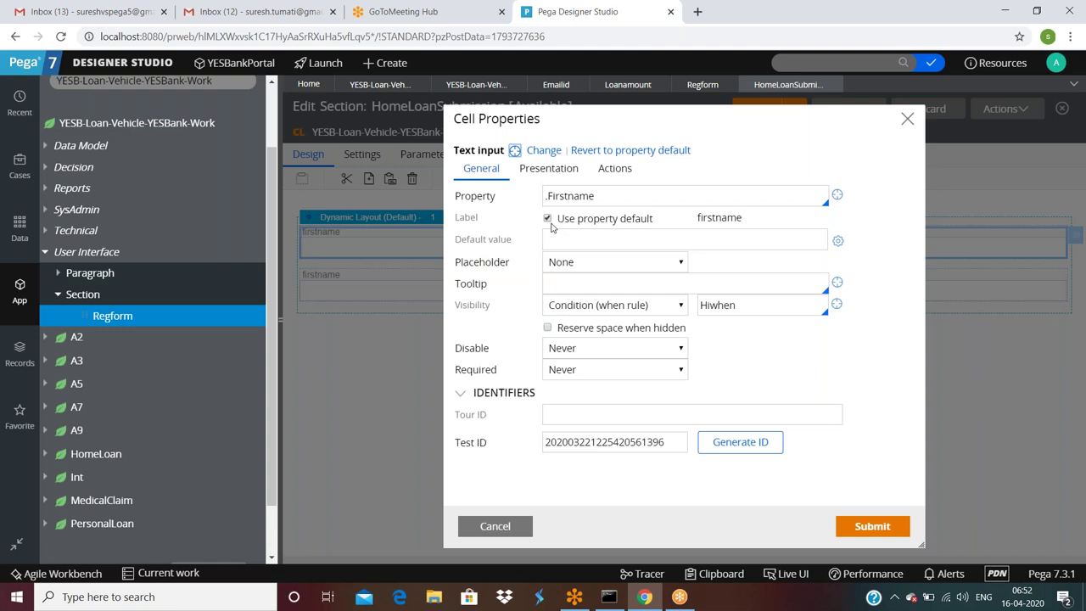
left_click(548, 218)
double_click(771, 220)
left_click(772, 219)
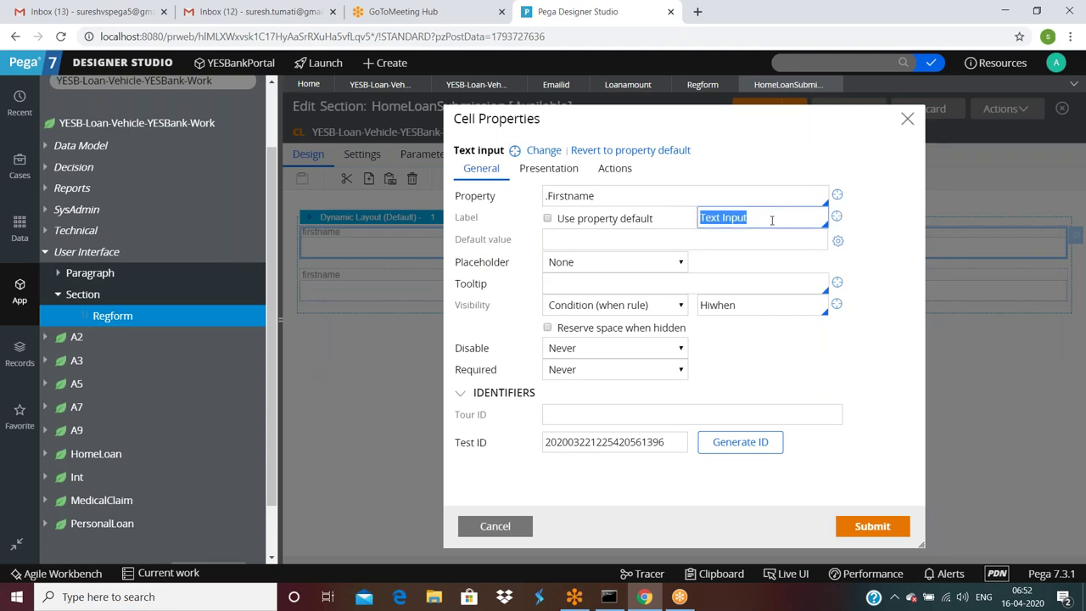
type("First Name")
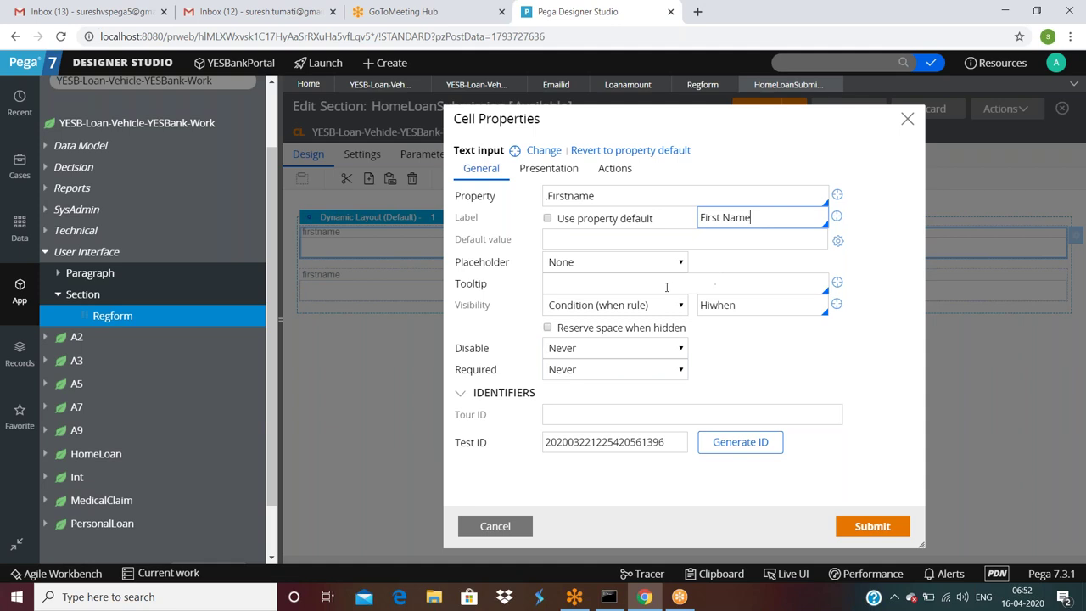
left_click(644, 309)
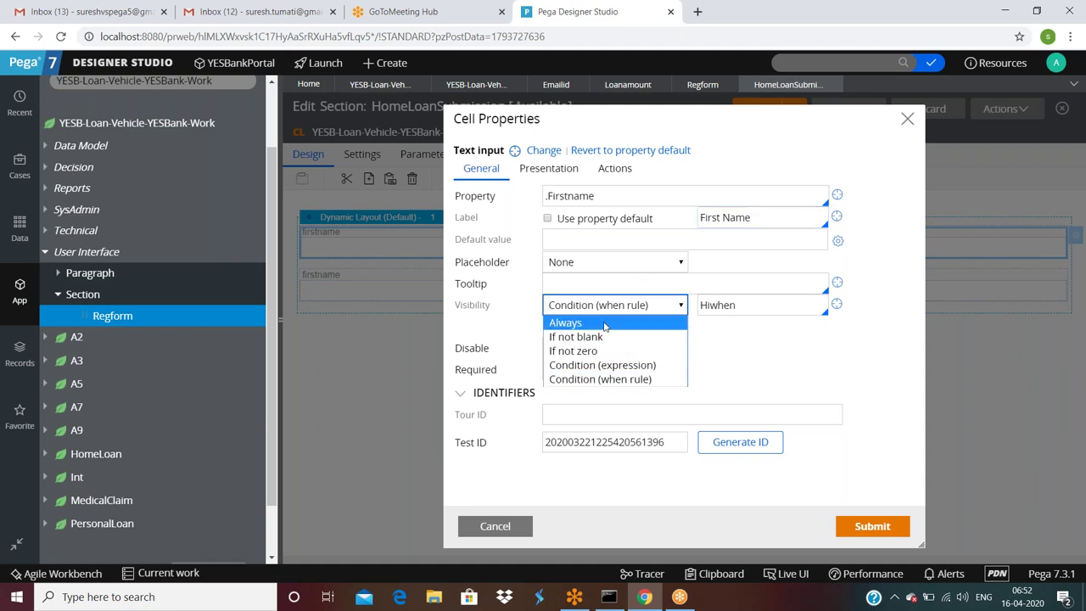
left_click(605, 327)
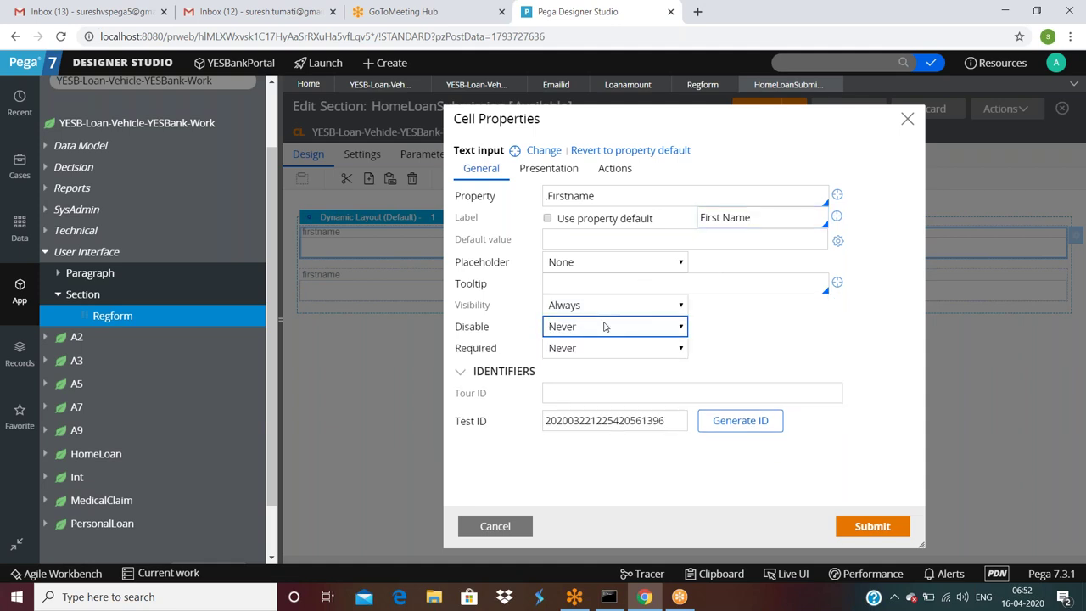
Check the first text input's Required options, presentation and action settings, and apply its cell properties
left_click(578, 360)
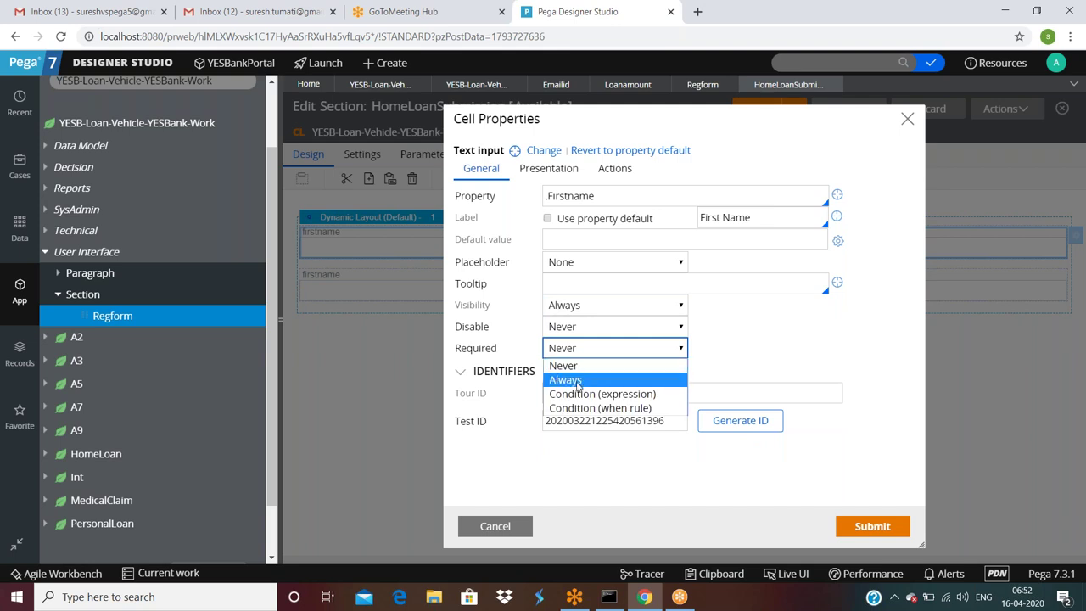
left_click(745, 358)
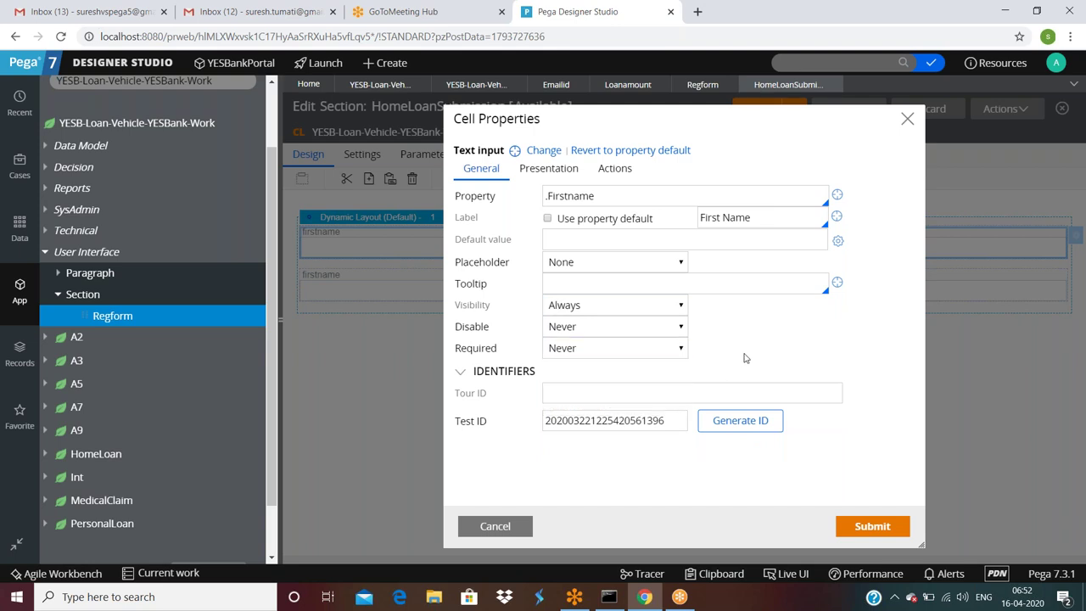
left_click(549, 169)
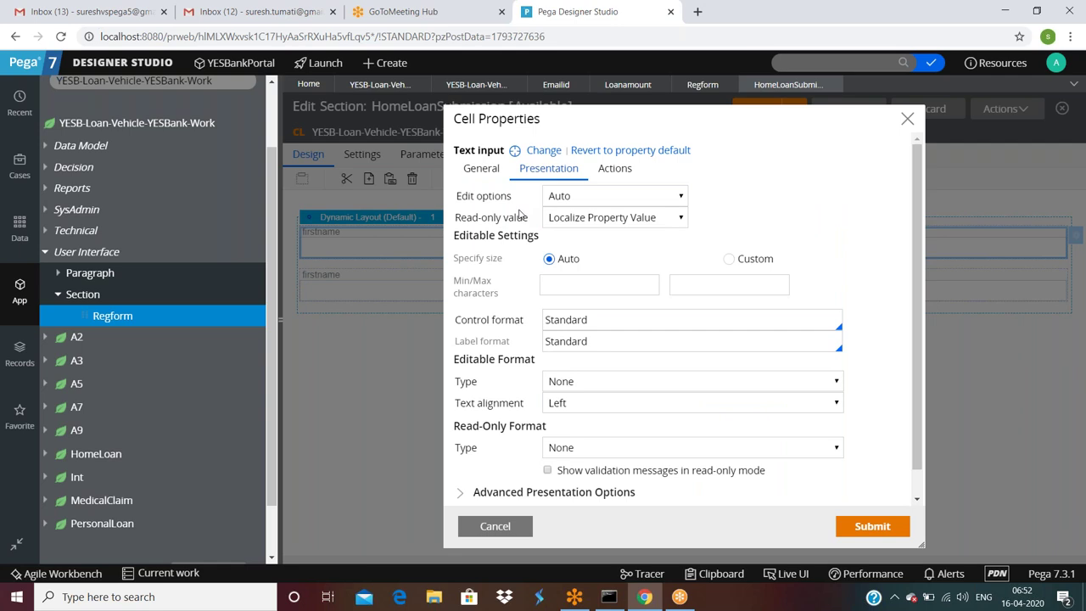
scroll(614, 314, "down", 1)
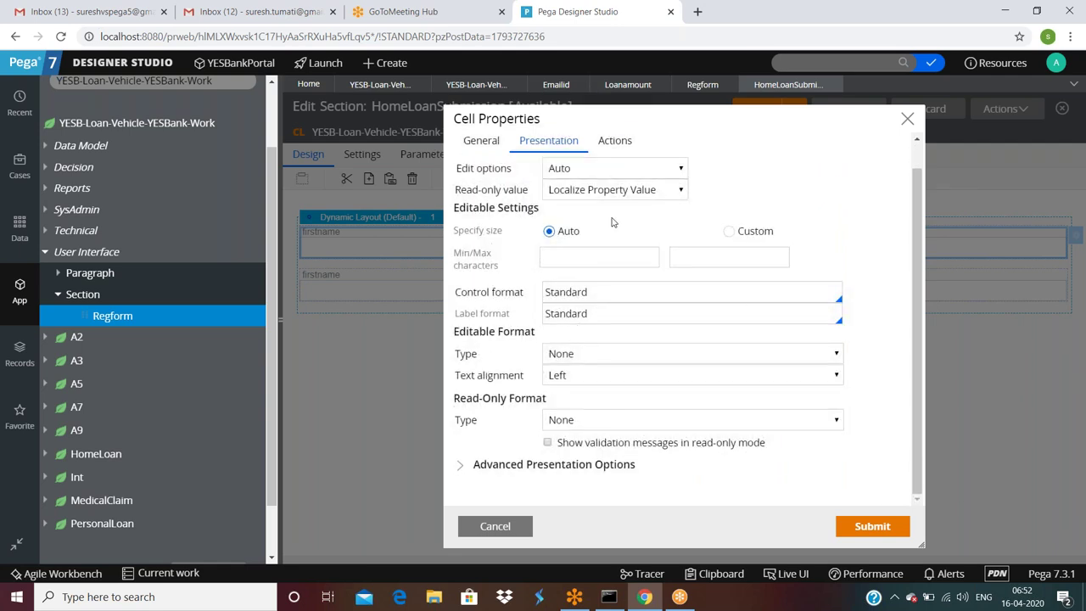
left_click(615, 142)
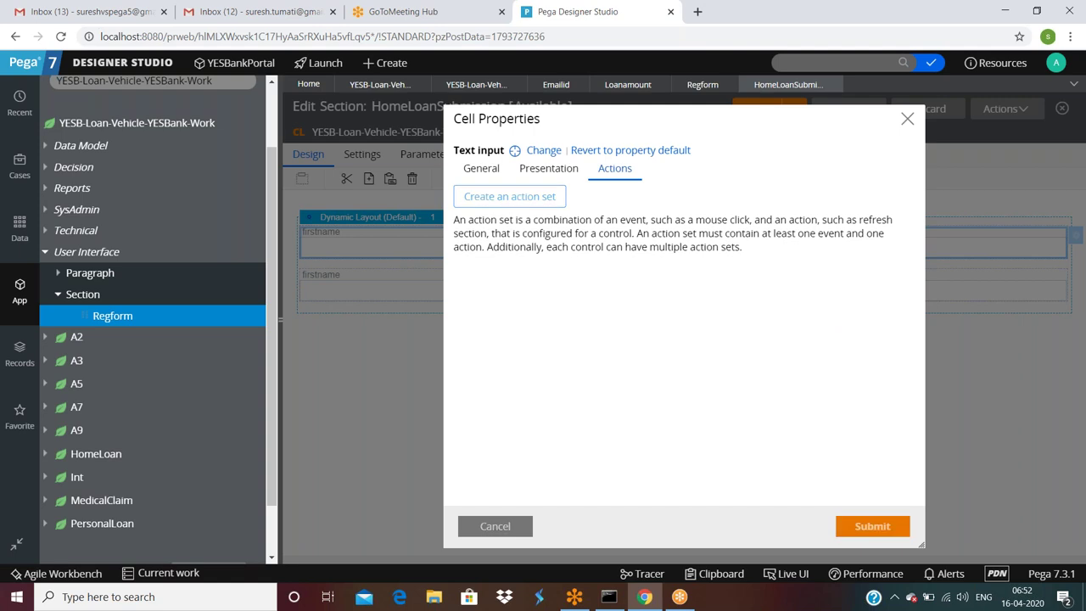
left_click(859, 525)
Bind the duplicated second text input to the .Lastname property
double_click(384, 292)
double_click(580, 200)
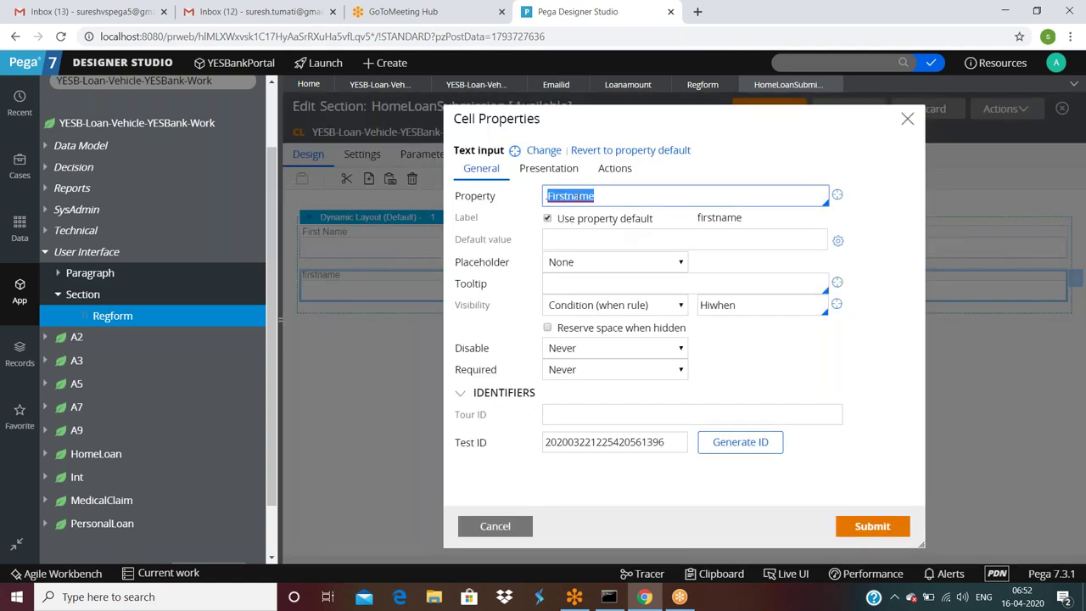
type("Last")
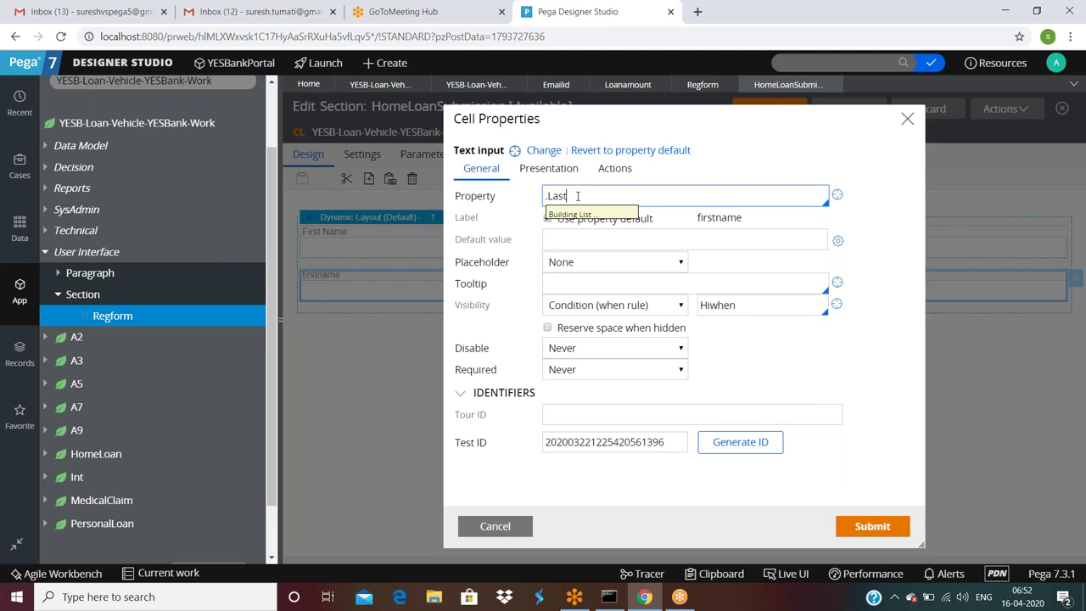
left_click(589, 314)
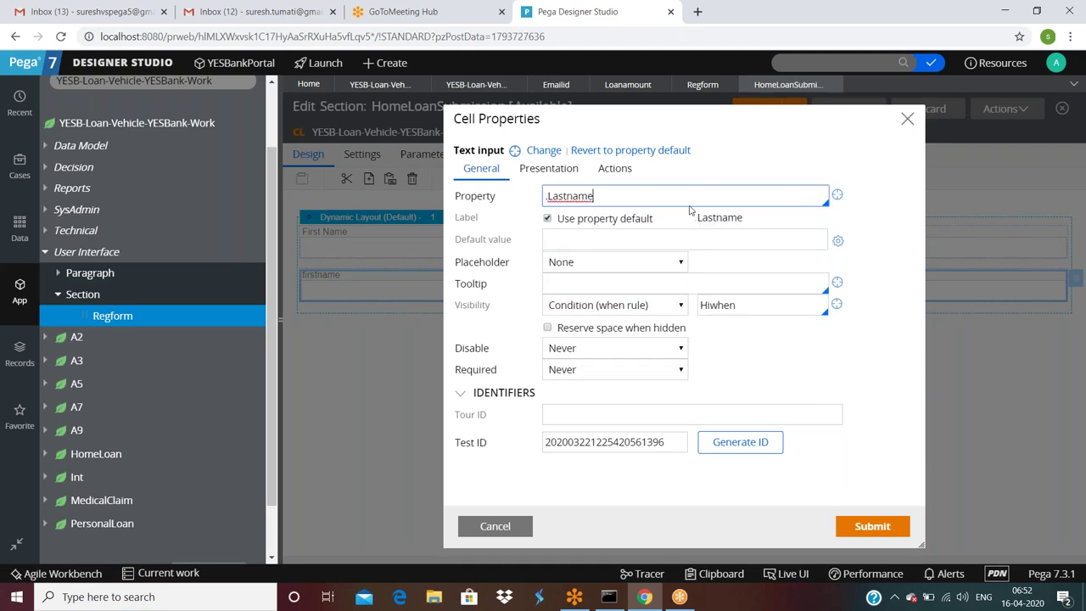
Replace the second text input's default label with Last Name and set its visibility to Always
left_click(548, 218)
triple_click(759, 218)
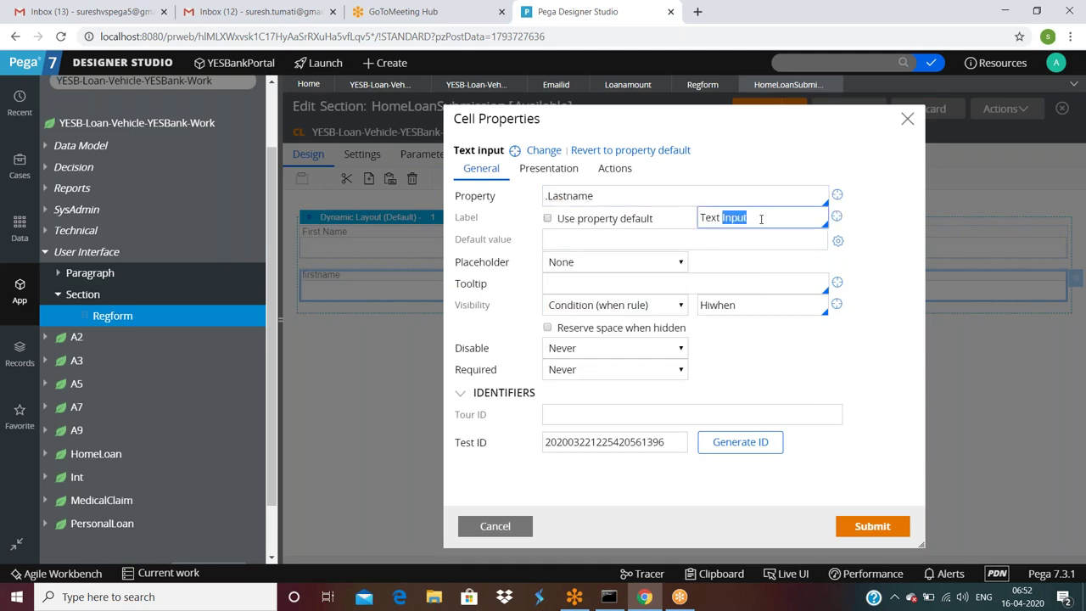
type("Last Name")
left_click(609, 311)
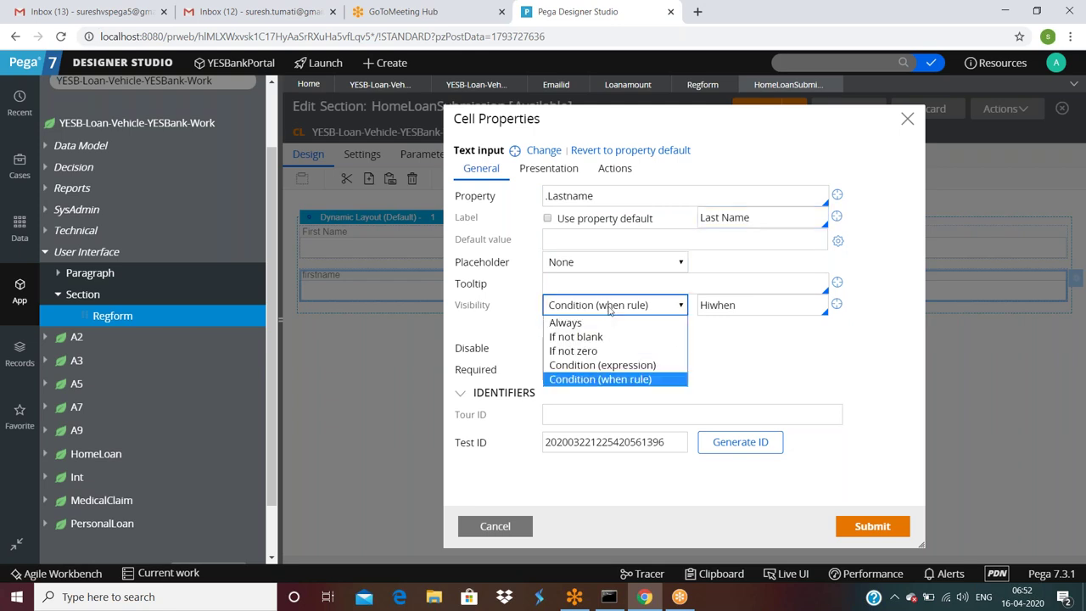
left_click(586, 319)
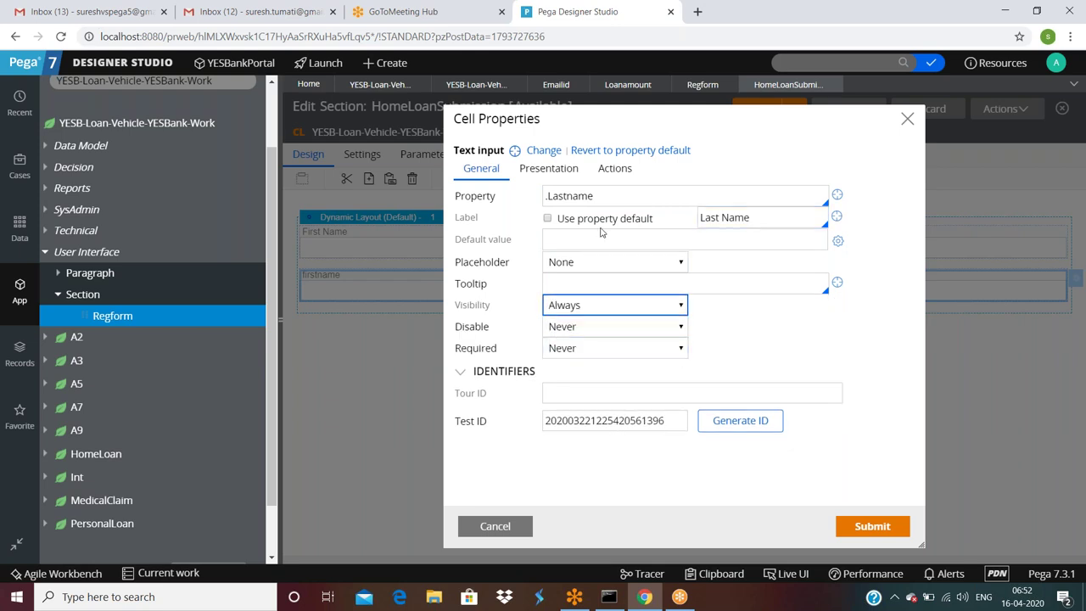
Check the second text input's presentation settings and apply its cell properties
left_click(564, 169)
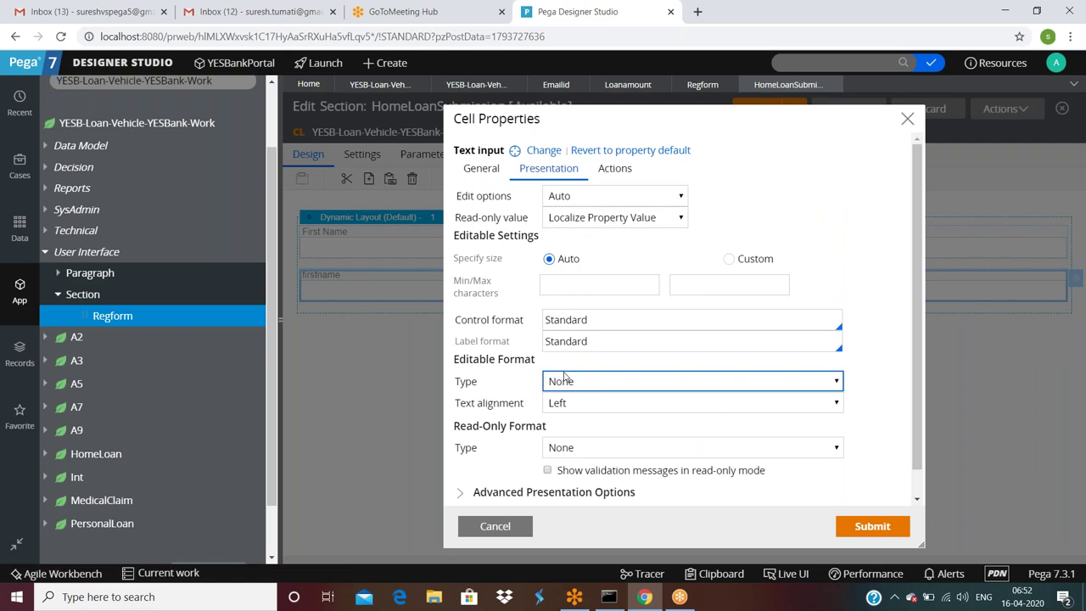
scroll(577, 374, "down", 1)
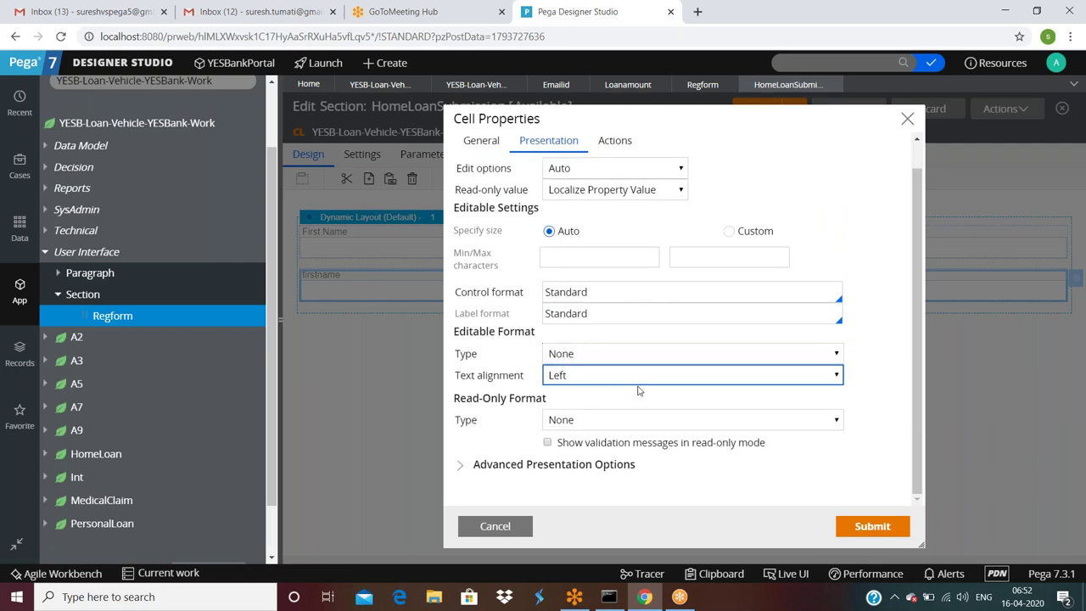
left_click(873, 527)
Paste a third text input below Last Name and bind it to the .Loanamount property
right_click(354, 285)
right_click(374, 286)
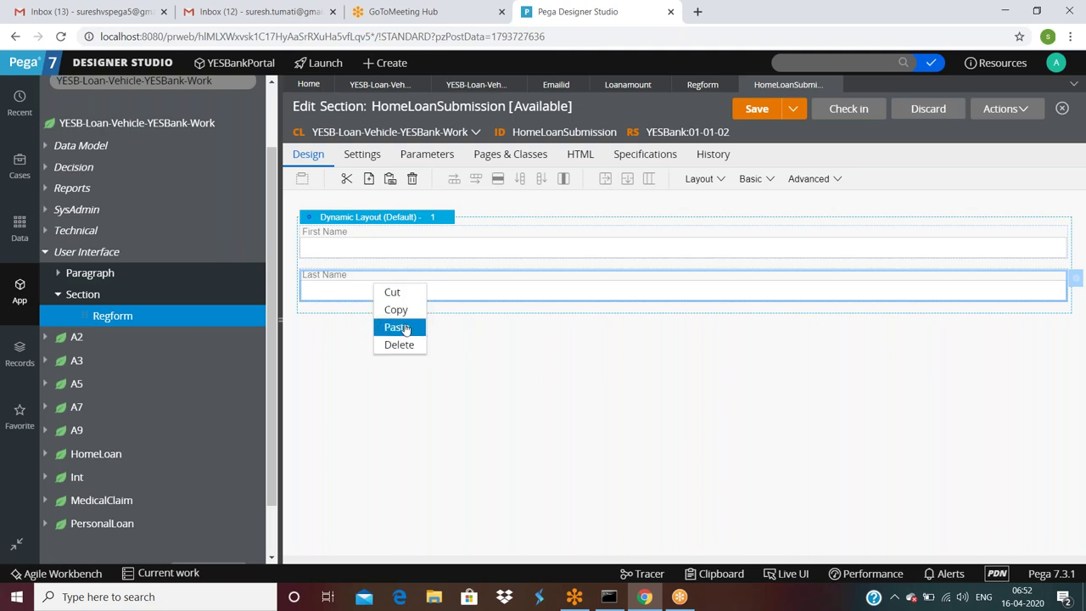
left_click(397, 327)
double_click(370, 341)
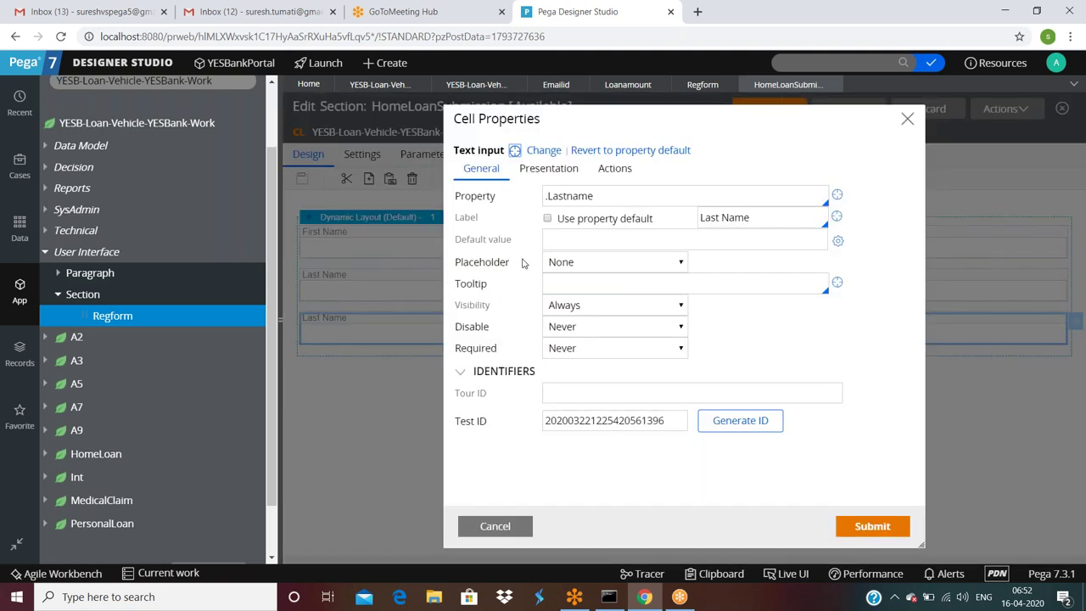
double_click(548, 196)
type(".Loan")
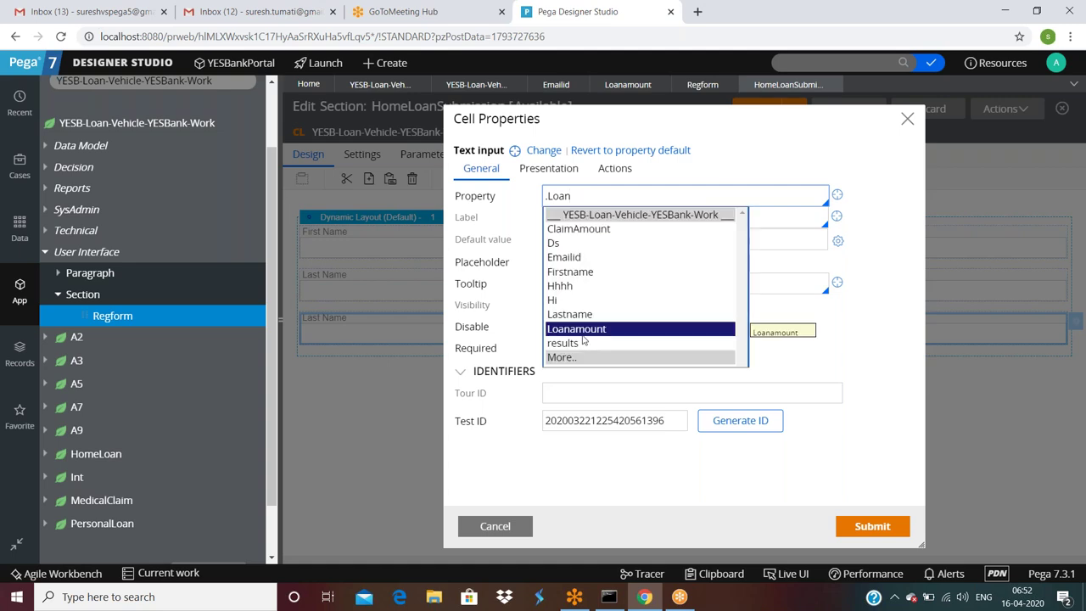
left_click(584, 329)
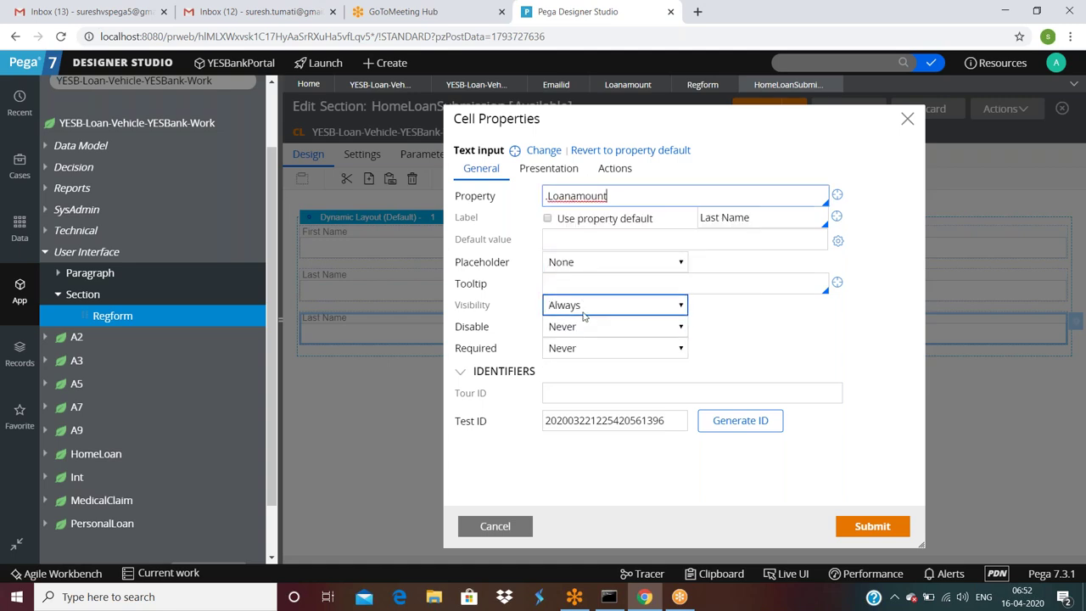
Examine the editable format types available in the third text input's presentation settings
left_click(567, 171)
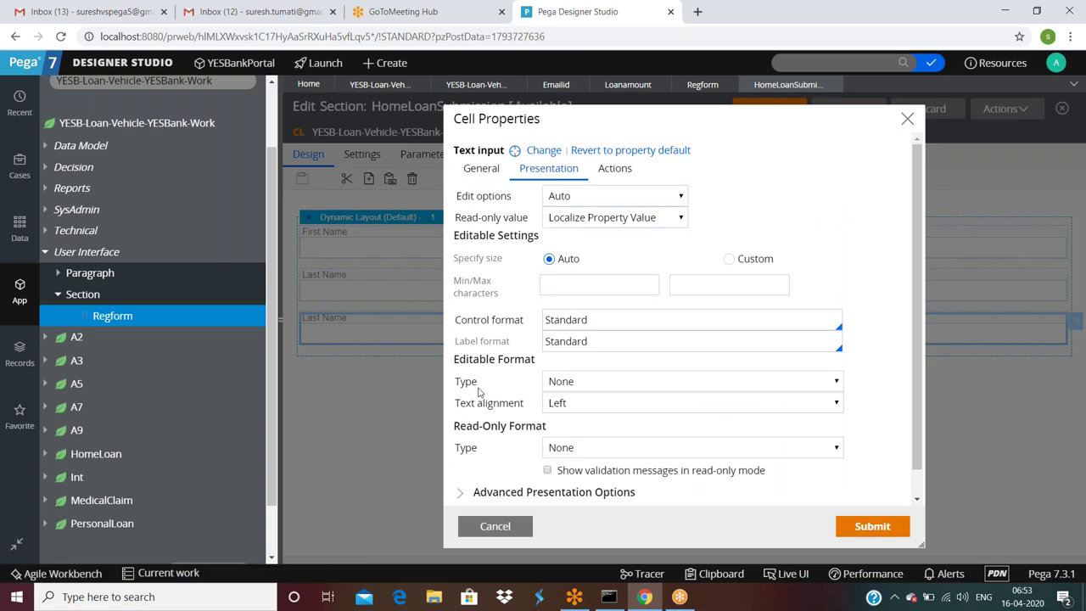
left_click(572, 387)
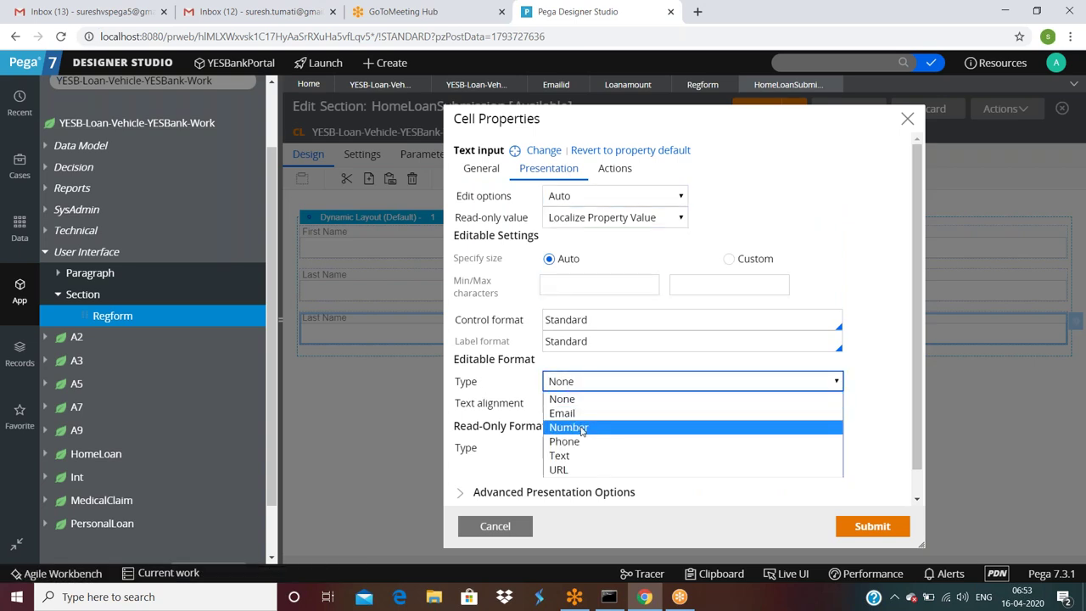
left_click(859, 242)
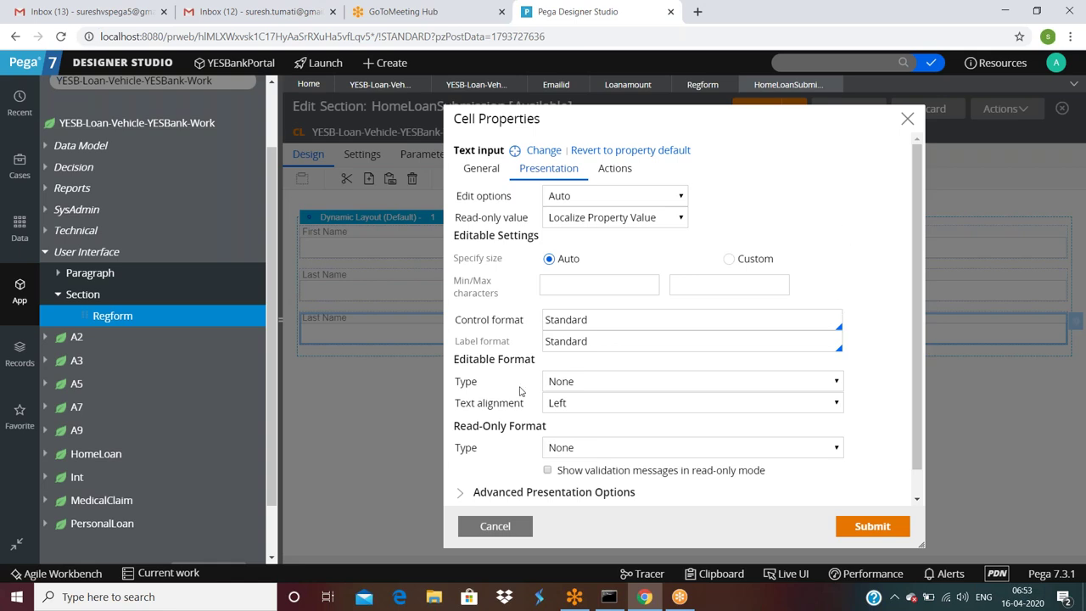
left_click(585, 383)
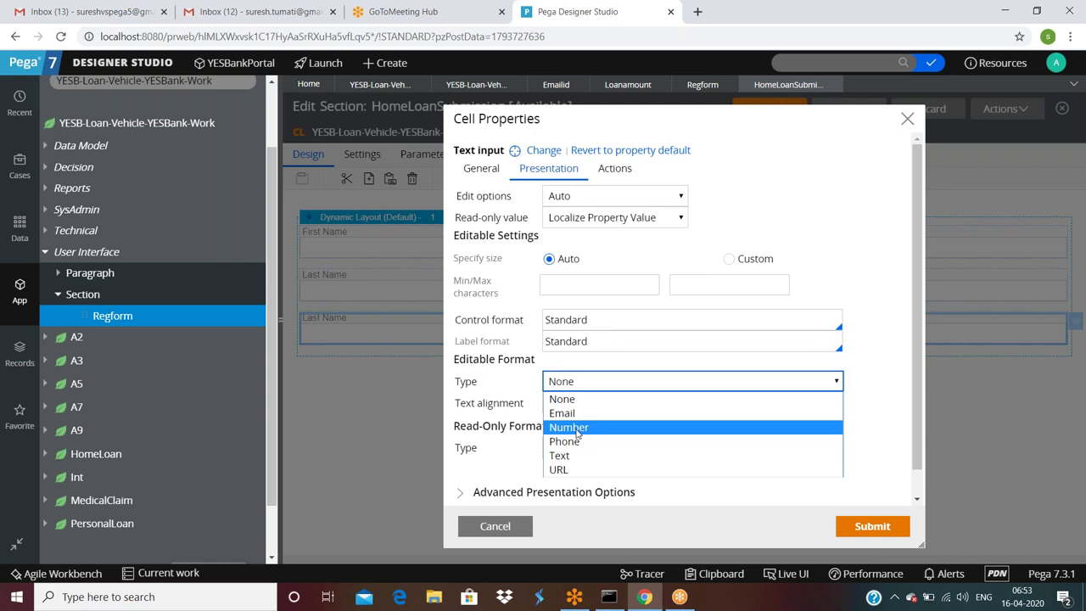
left_click(840, 214)
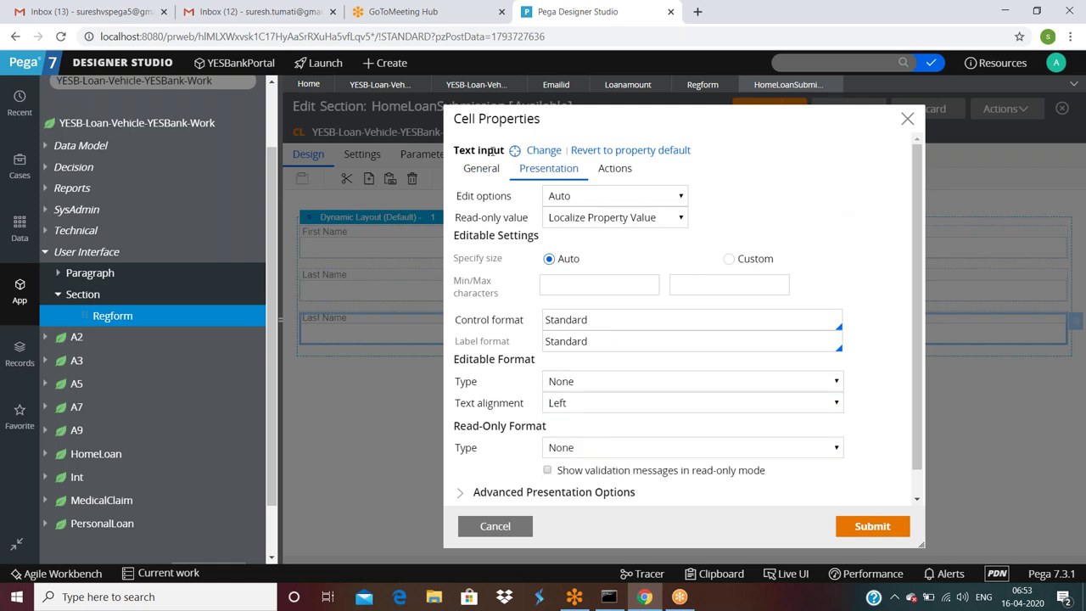
Try changing the third field's control to Number and review its presentation settings
left_click(543, 158)
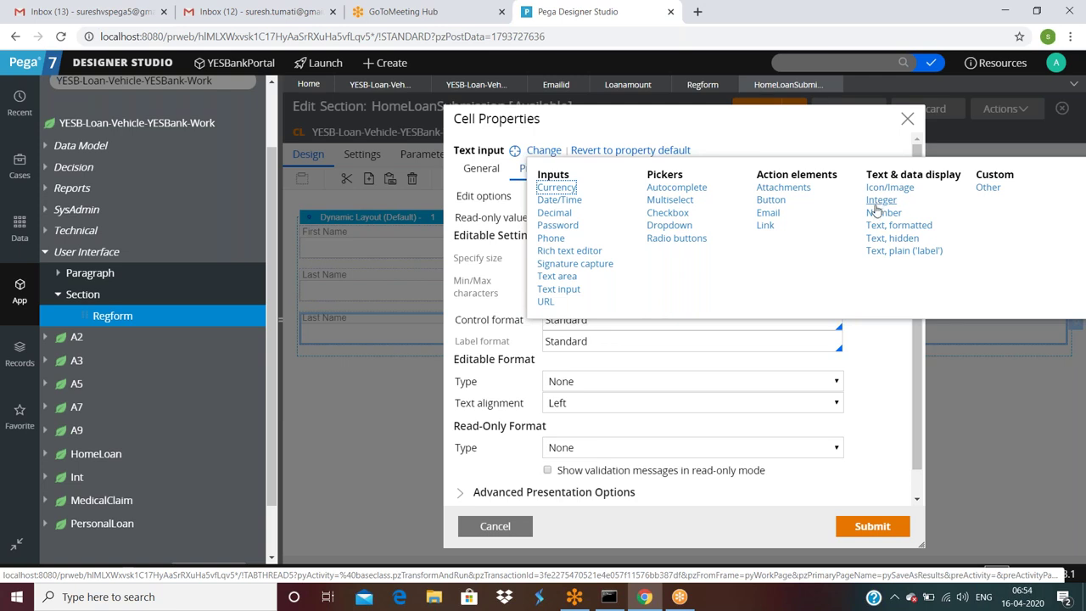
left_click(875, 213)
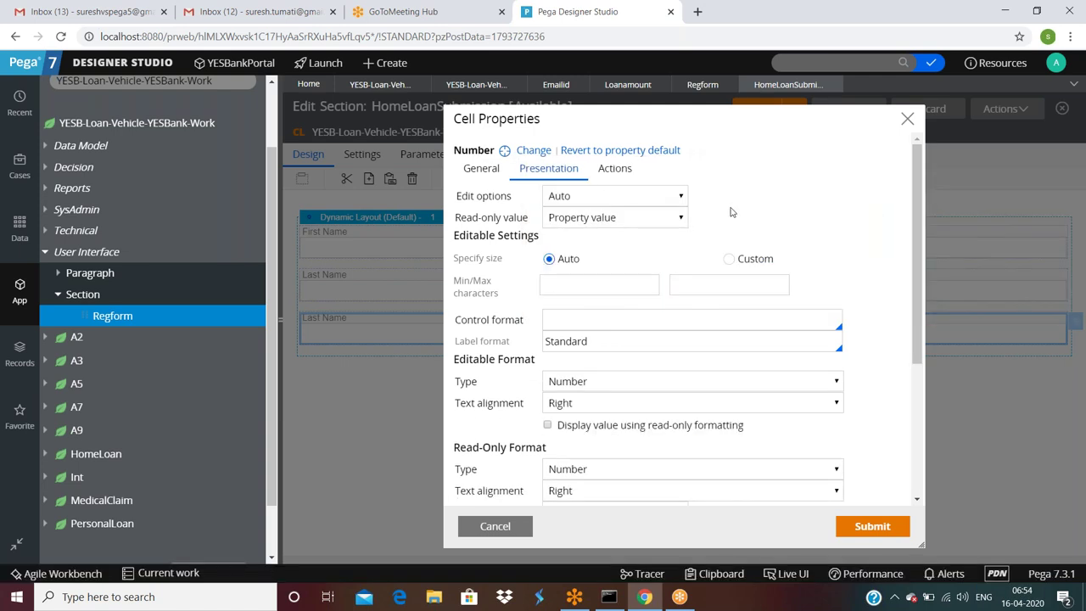
scroll(732, 211, "down", 5)
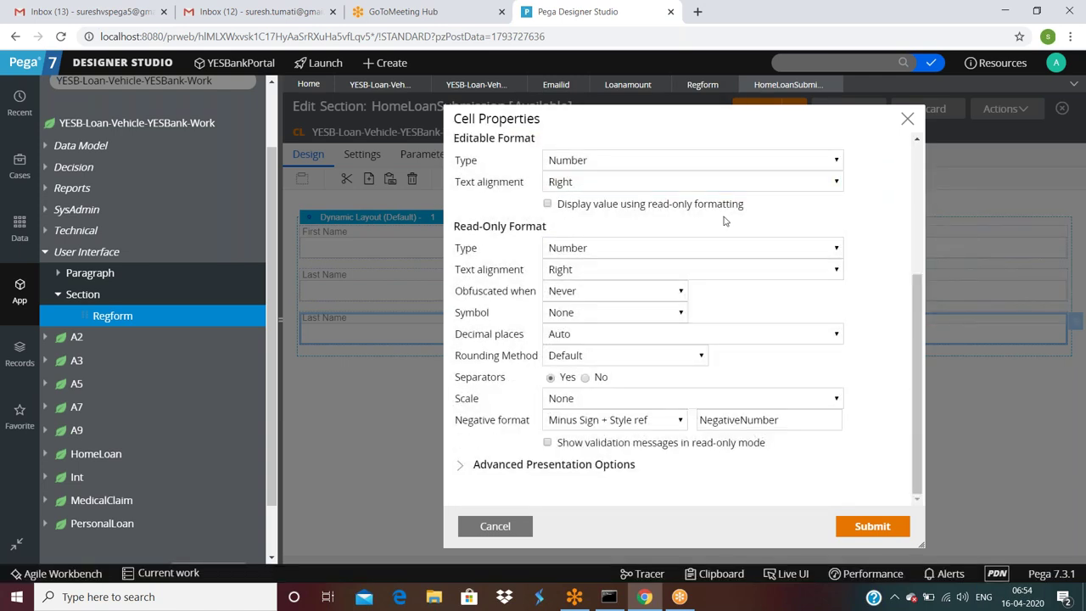
scroll(724, 221, "up", 5)
Replace the third field's label with Loan Amount
left_click(481, 168)
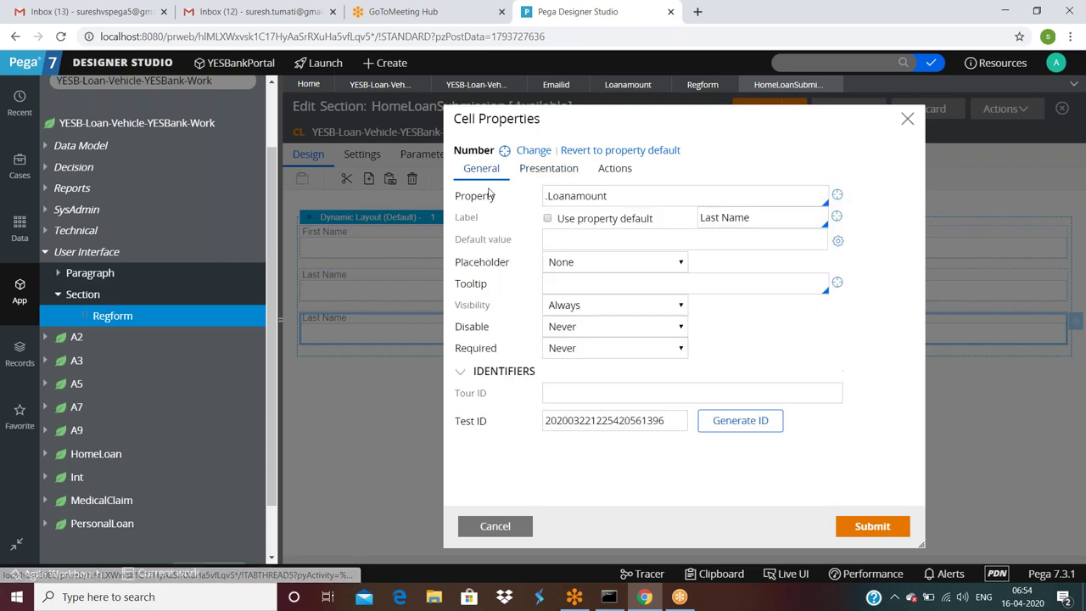
triple_click(765, 222)
type("Loan")
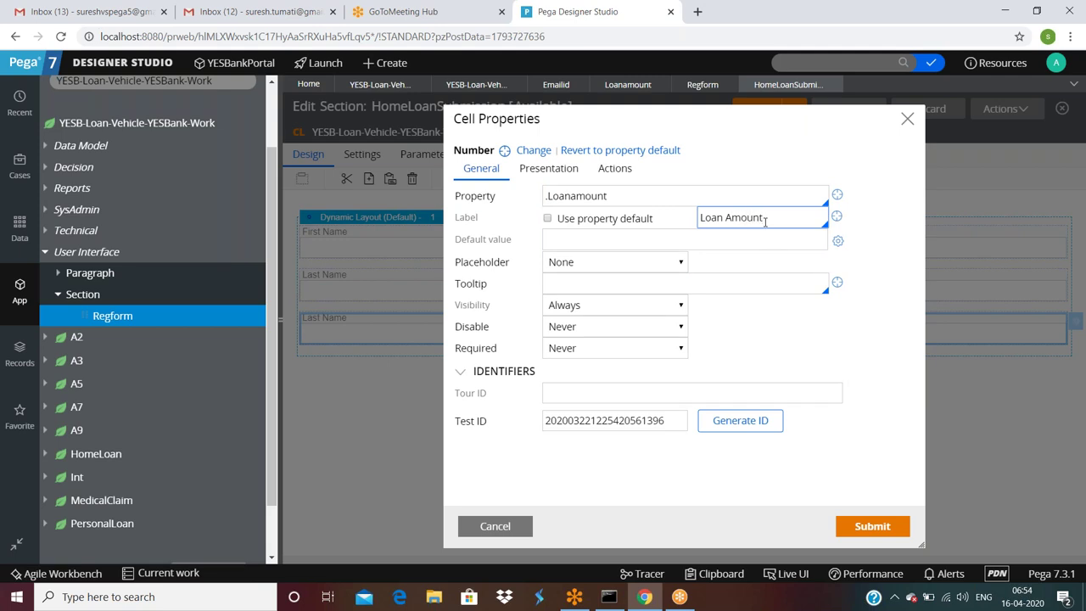
type("Amount")
Try changing the Loan Amount field's control to Text, plain ('label')
left_click(529, 153)
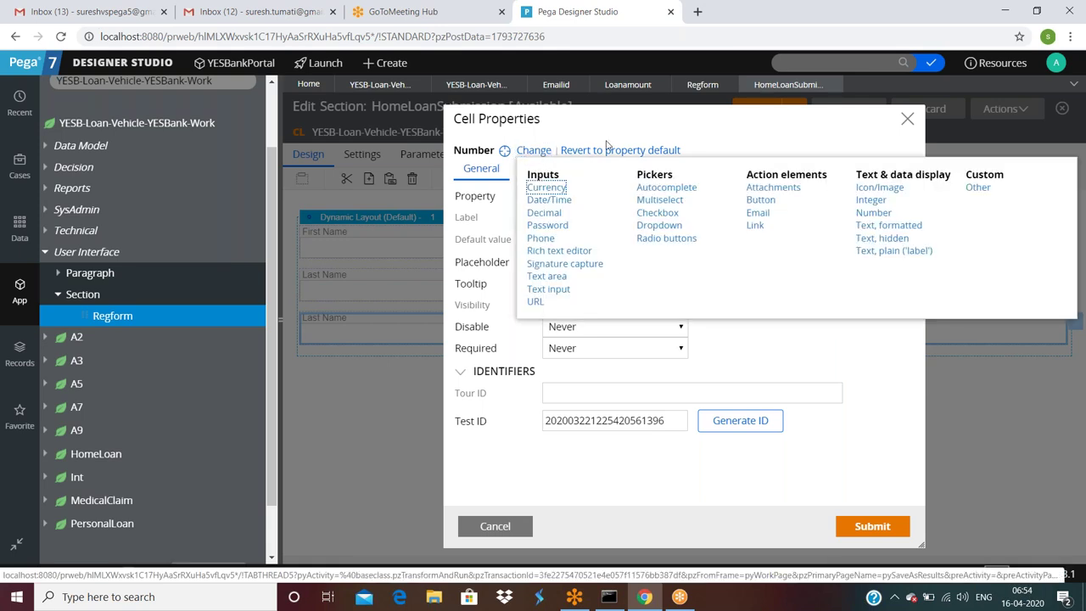
left_click(535, 154)
left_click(537, 152)
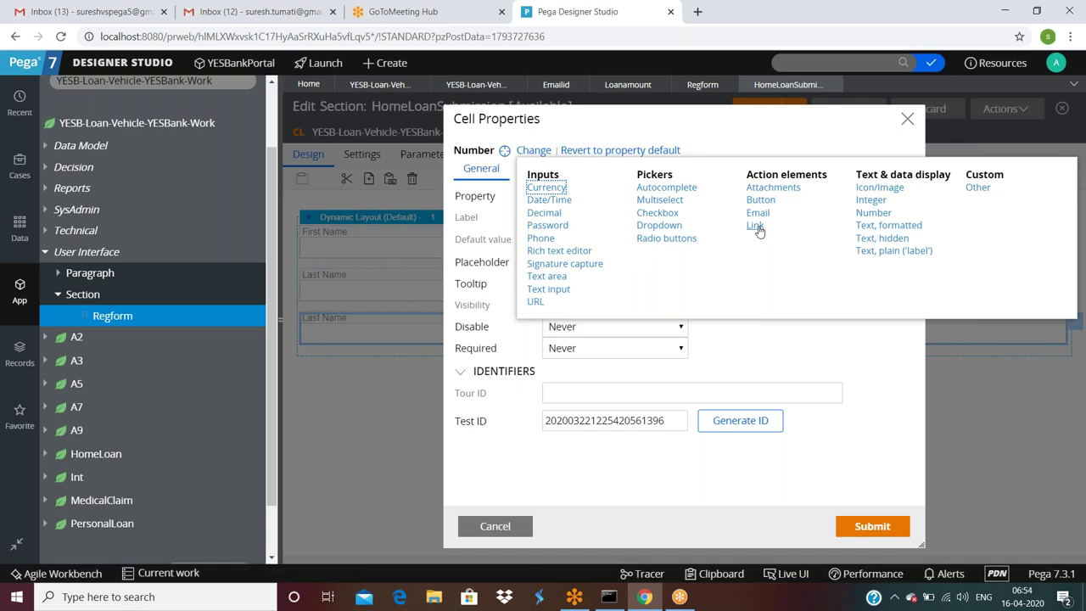
left_click(875, 251)
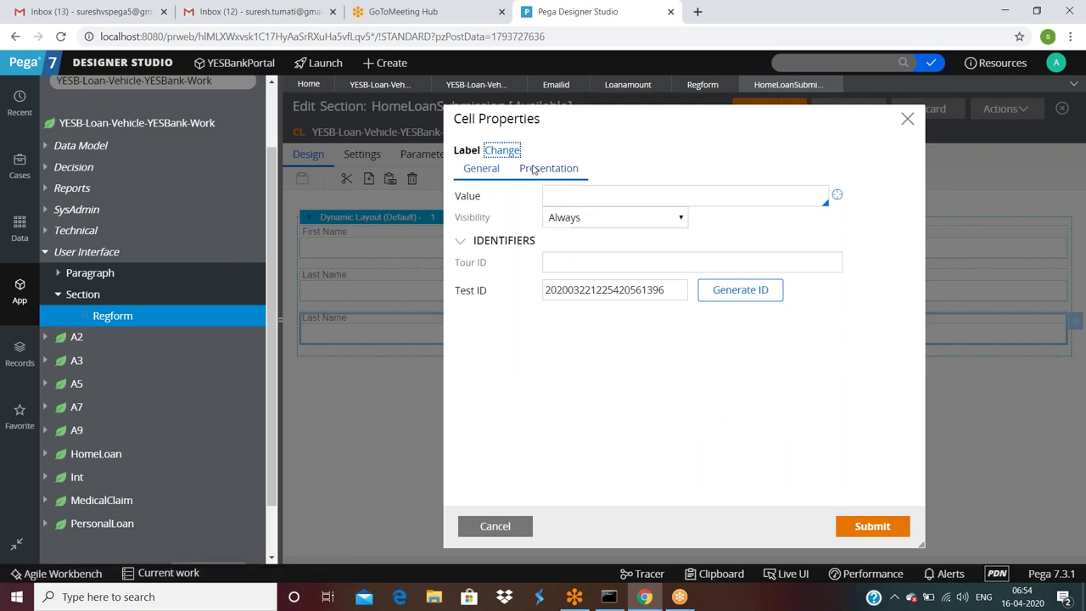
Change the third field's control back to Text input and set its editable format type to Number
left_click(507, 151)
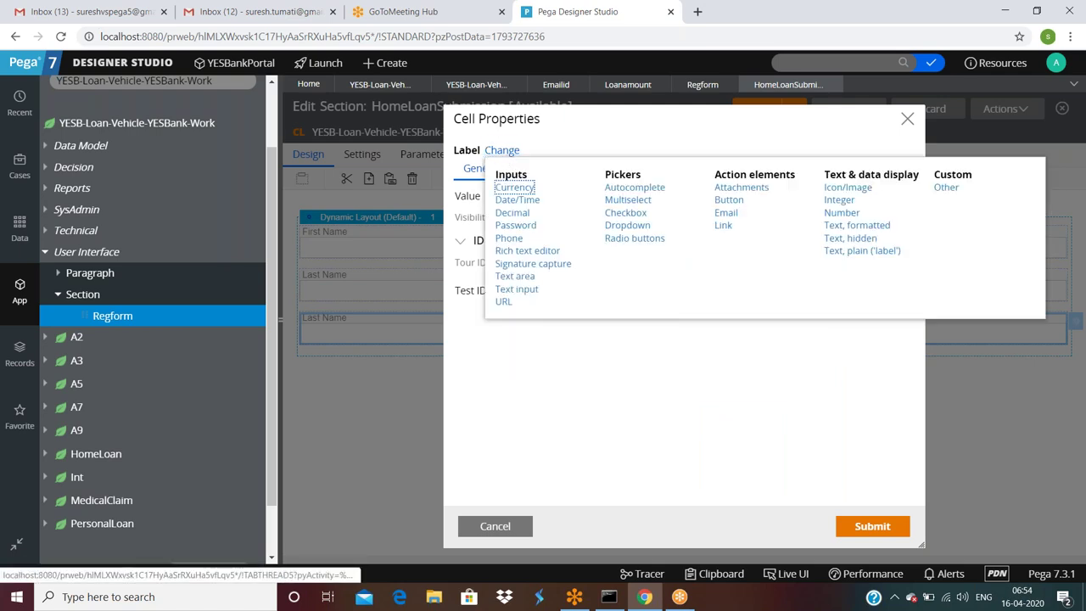
left_click(510, 290)
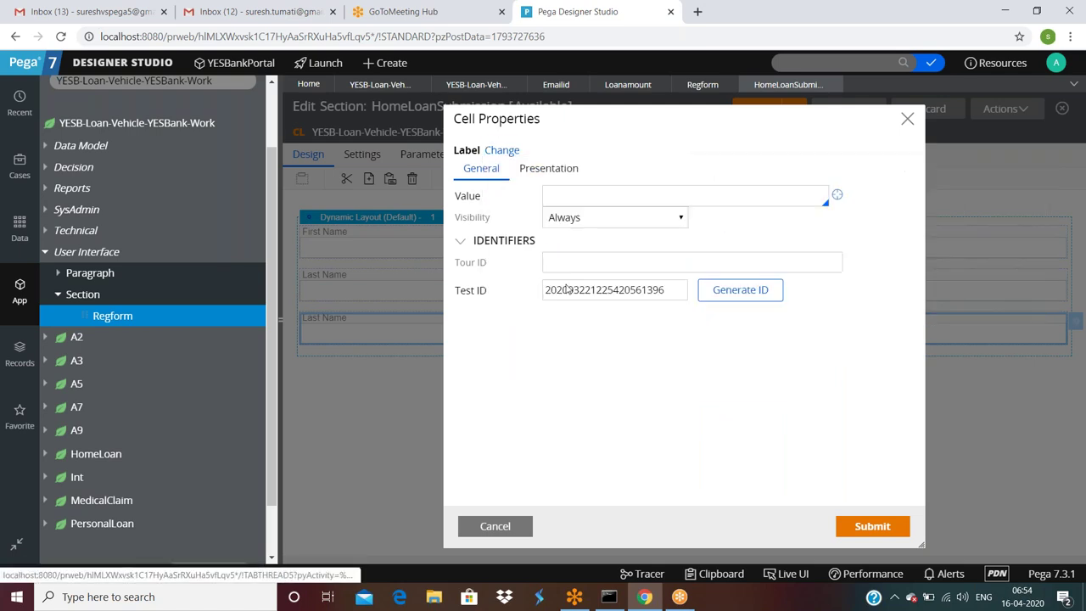
left_click(546, 170)
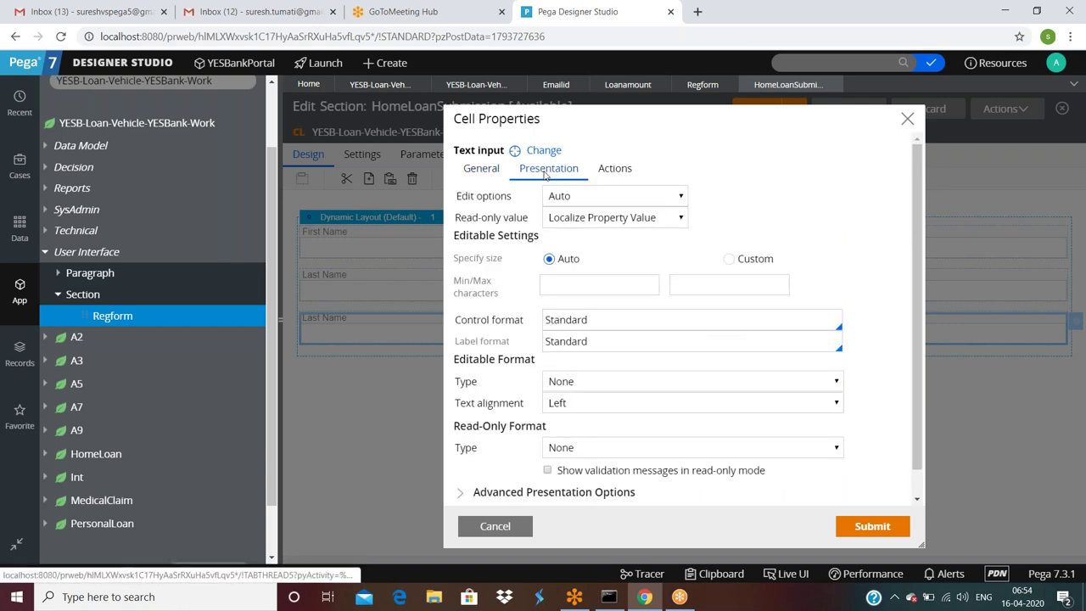
left_click(575, 382)
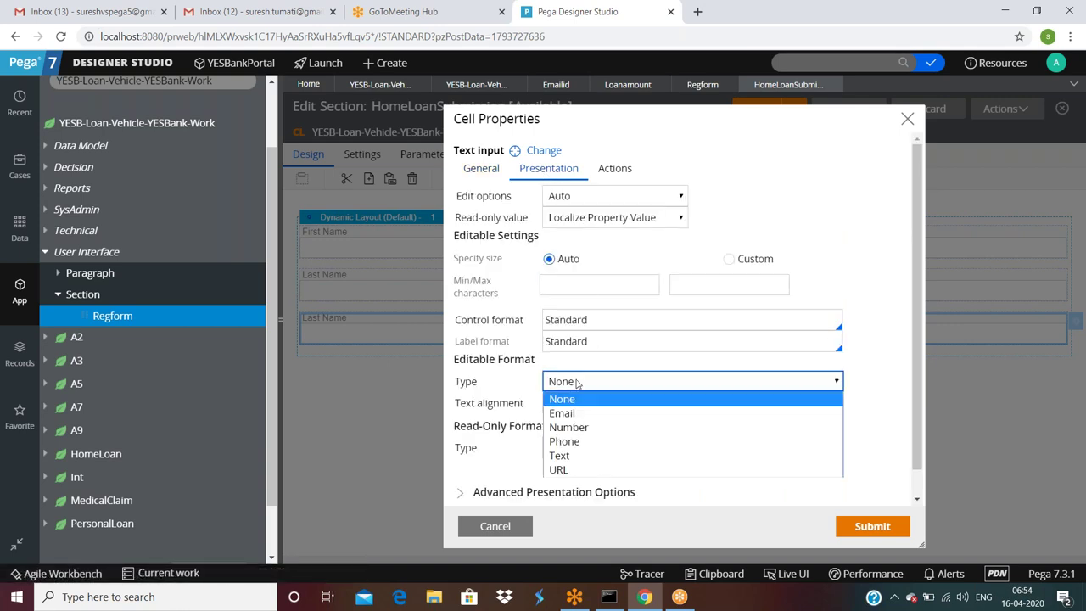
left_click(577, 427)
Bind the Loan Amount text input to the .Loanamount property again
left_click(481, 168)
left_click(579, 199)
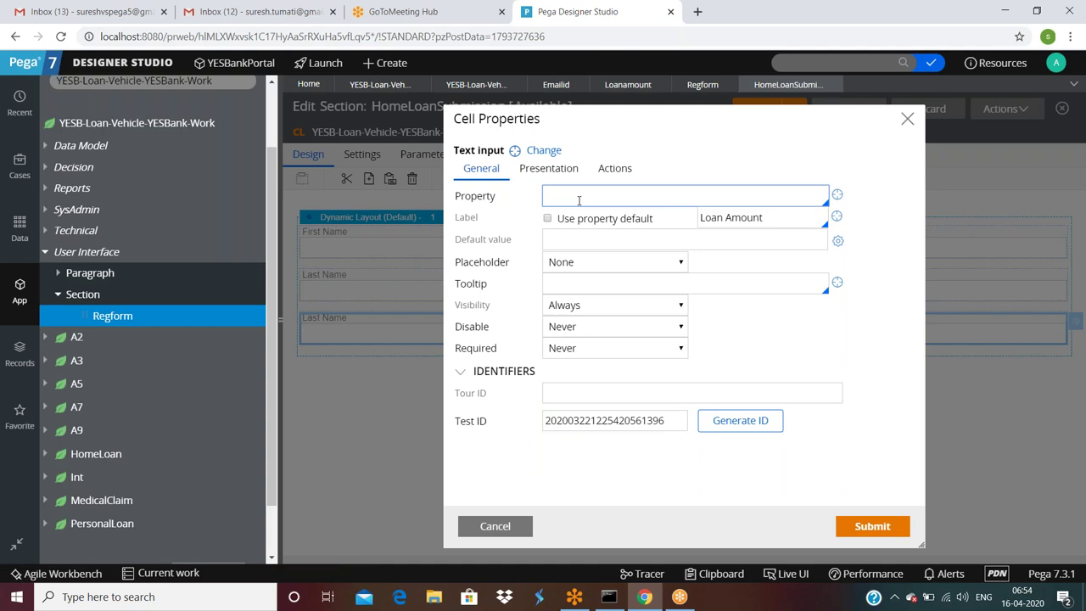
type(".L")
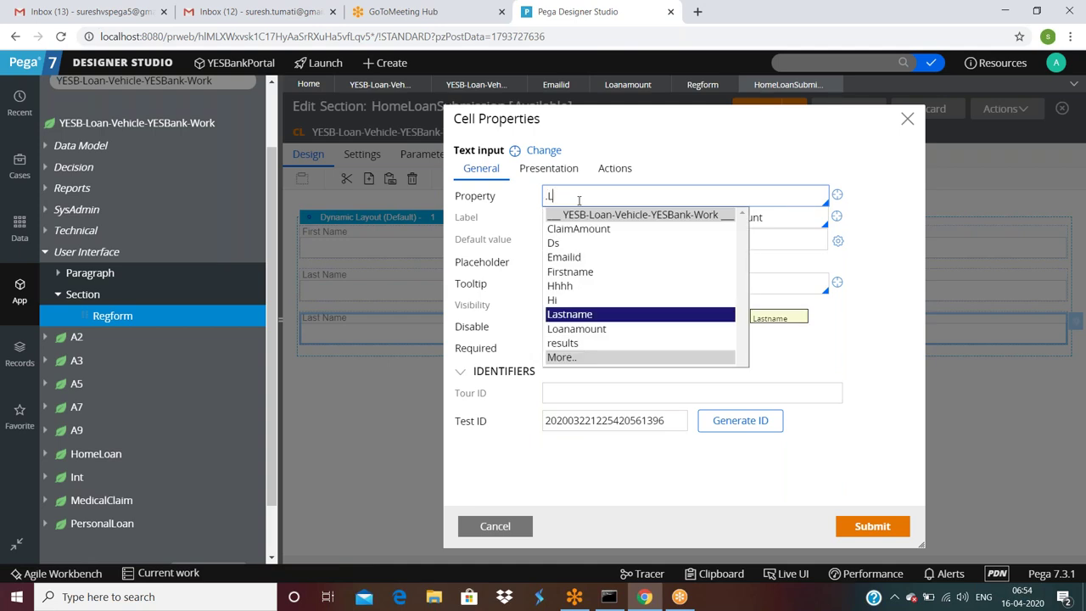
left_click(578, 329)
Check the Loan Amount presentation settings, apply the cell properties and save the HomeLoanSubmission section
left_click(549, 168)
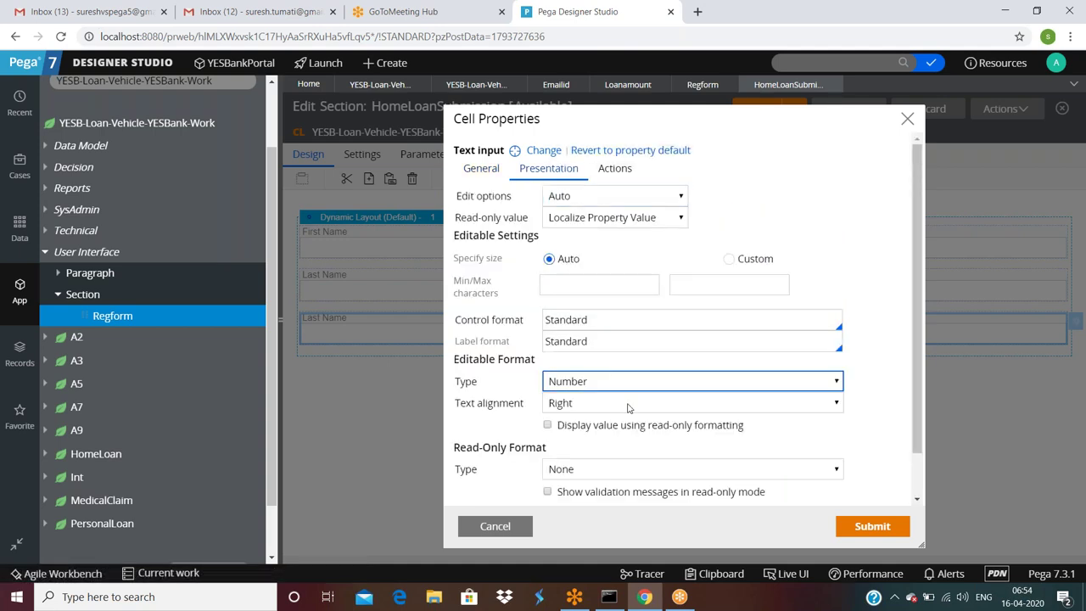
scroll(601, 376, "down", 1)
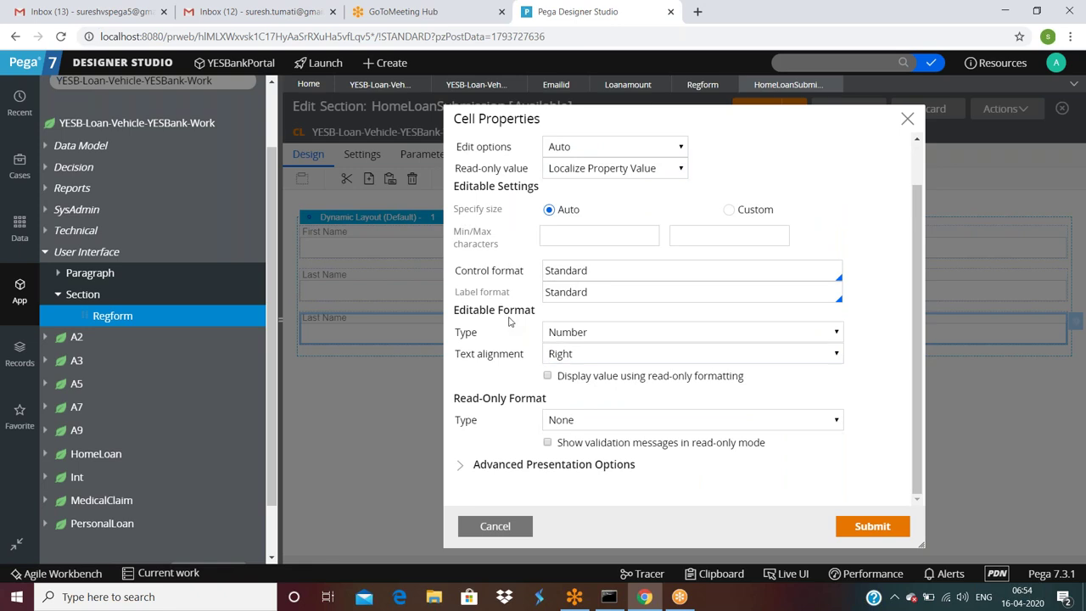
left_click(856, 528)
left_click(751, 109)
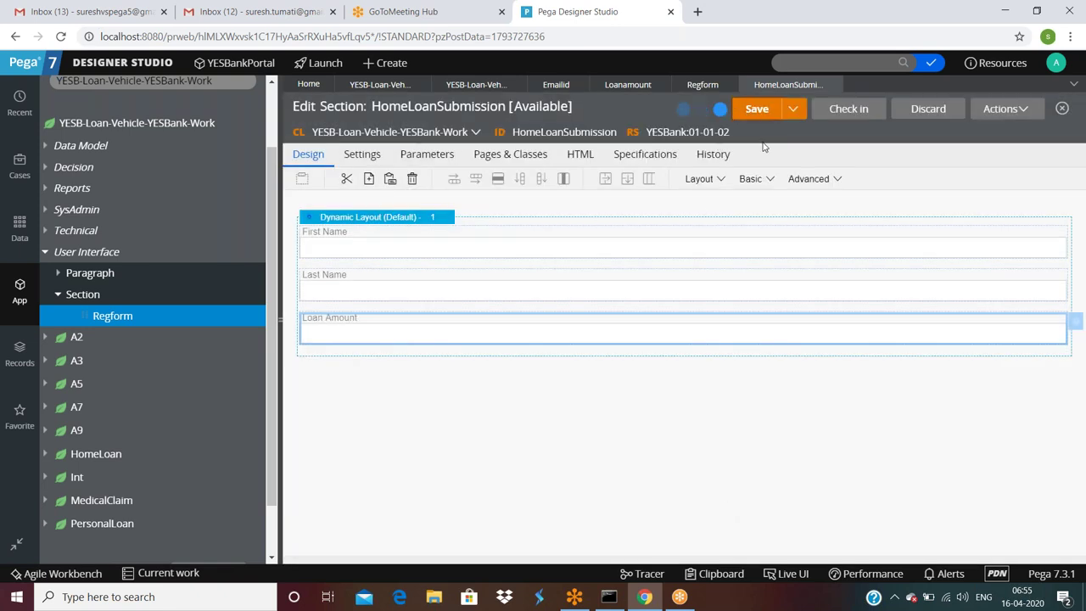
Preview the HomeLoanSubmission section using the empty test page
left_click(1003, 109)
left_click(973, 129)
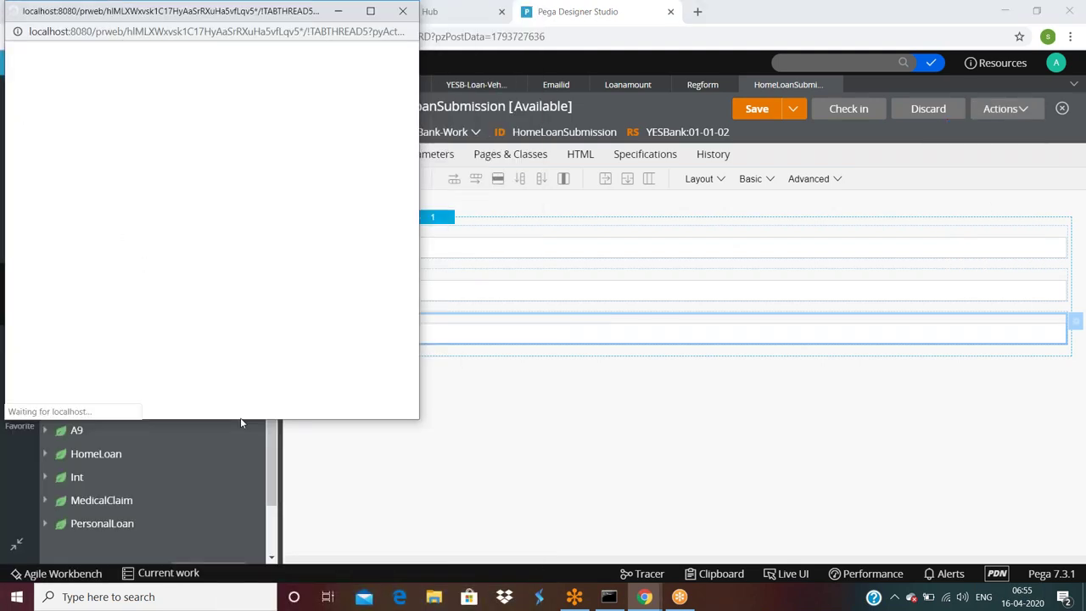
left_click(213, 334)
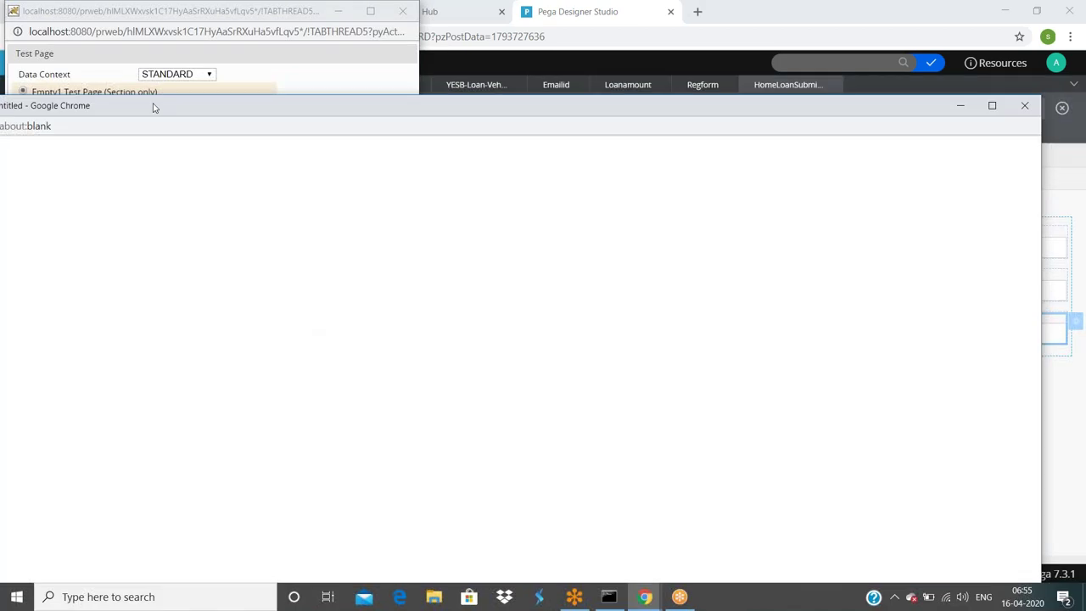
left_click_drag(133, 106, 240, 114)
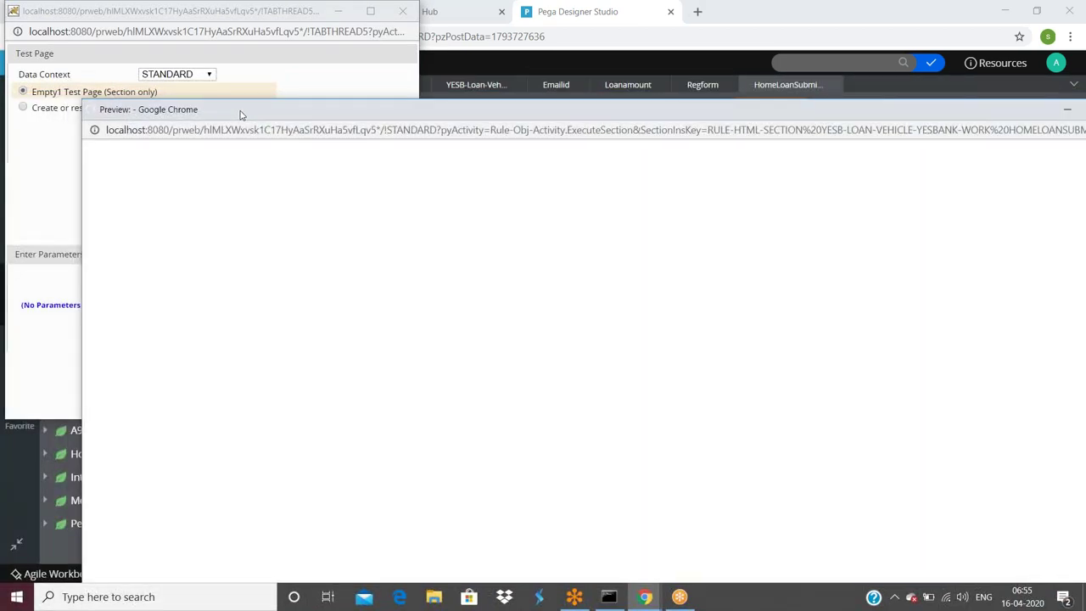
Open the preview's page source and examine its linked application data script and the markup generated for the section's fields
right_click(316, 231)
left_click(374, 374)
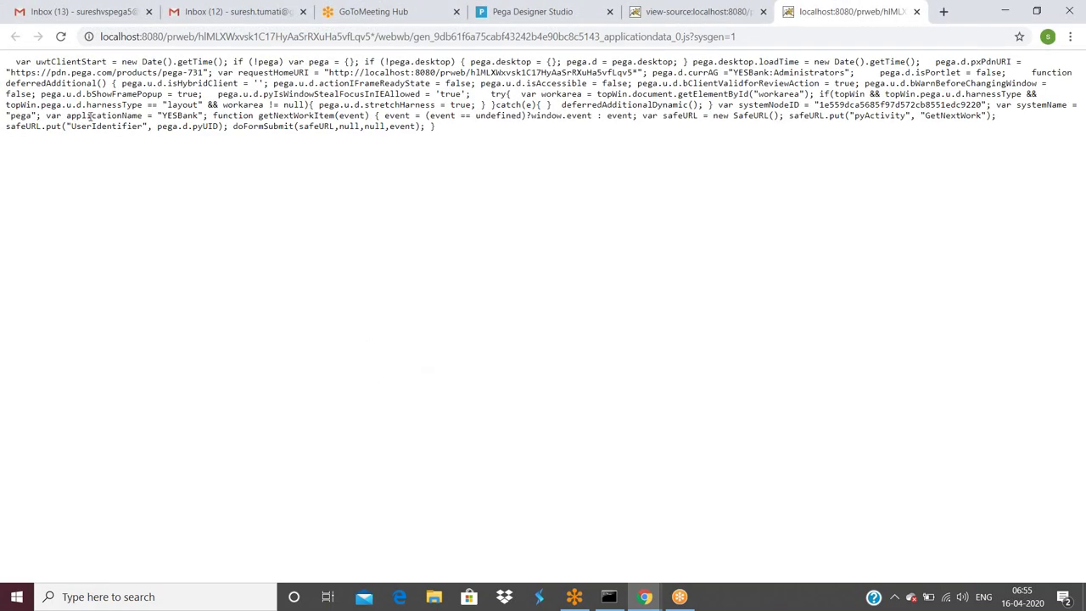
left_click_drag(92, 116, 257, 117)
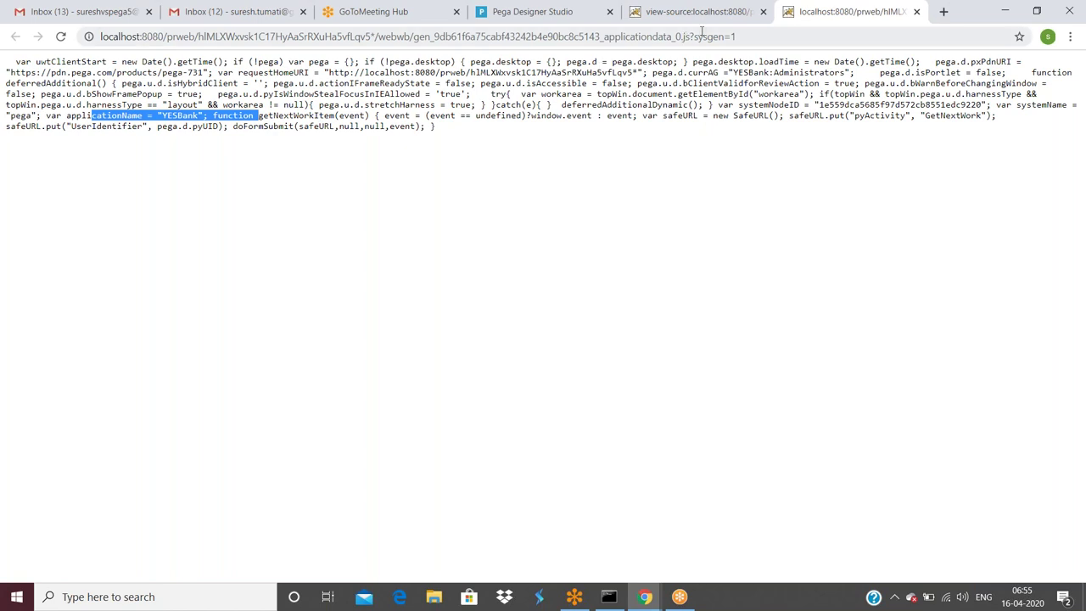
left_click(729, 13)
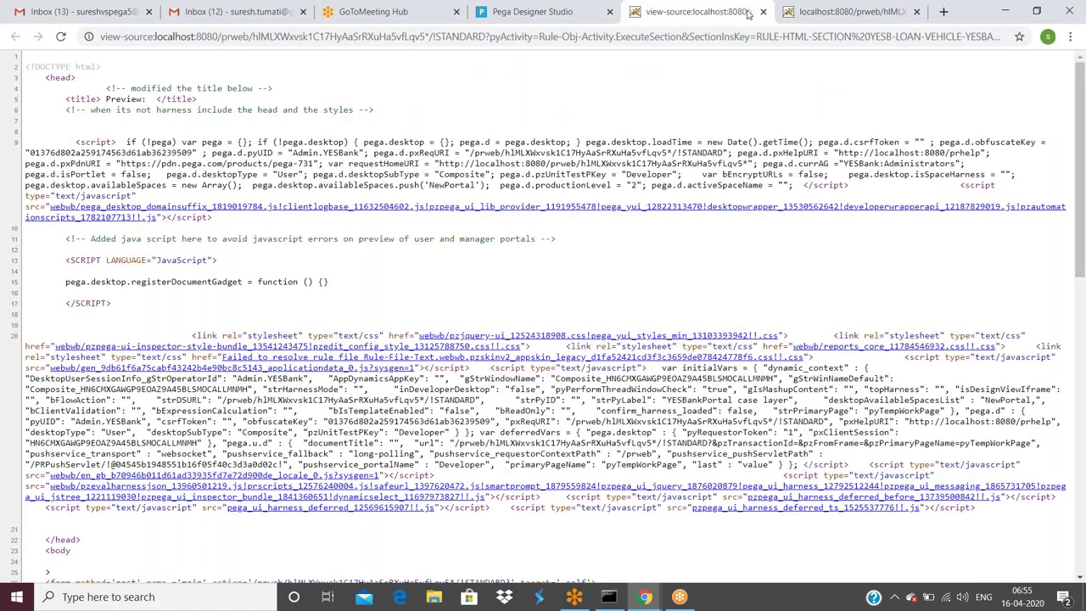
scroll(696, 216, "down", 15)
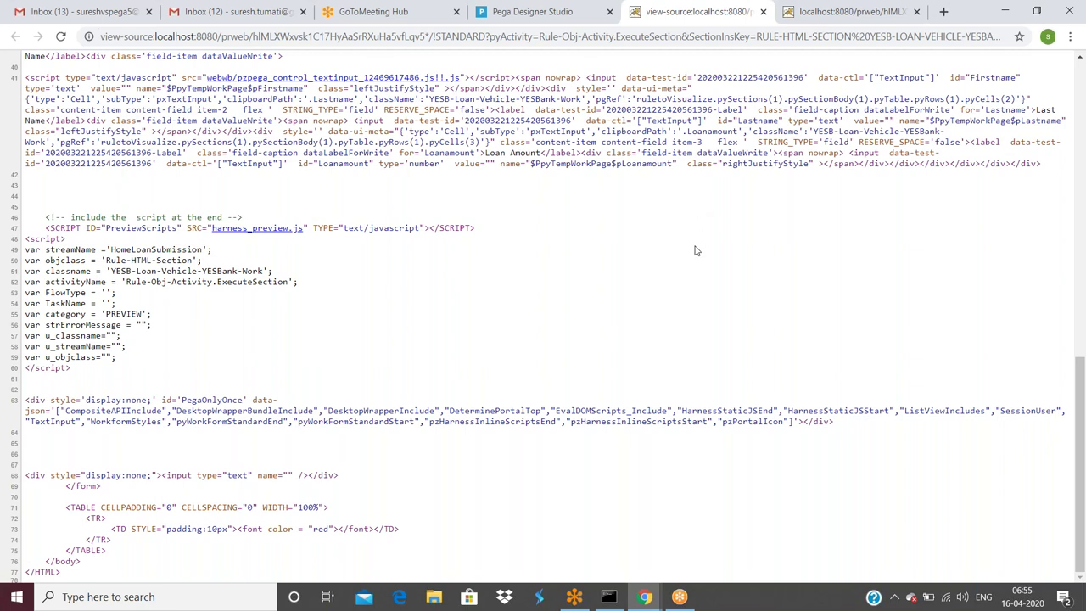
Examine the type attribute of the Loan Amount input in the page source and close the source and script tabs
scroll(696, 250, "up", 3)
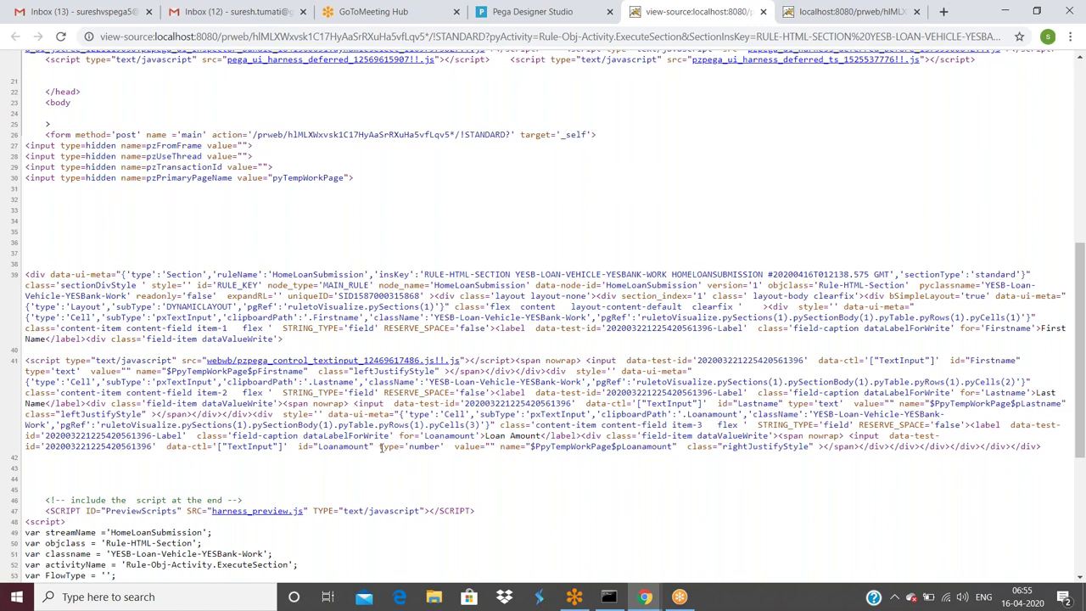
left_click_drag(387, 447, 445, 448)
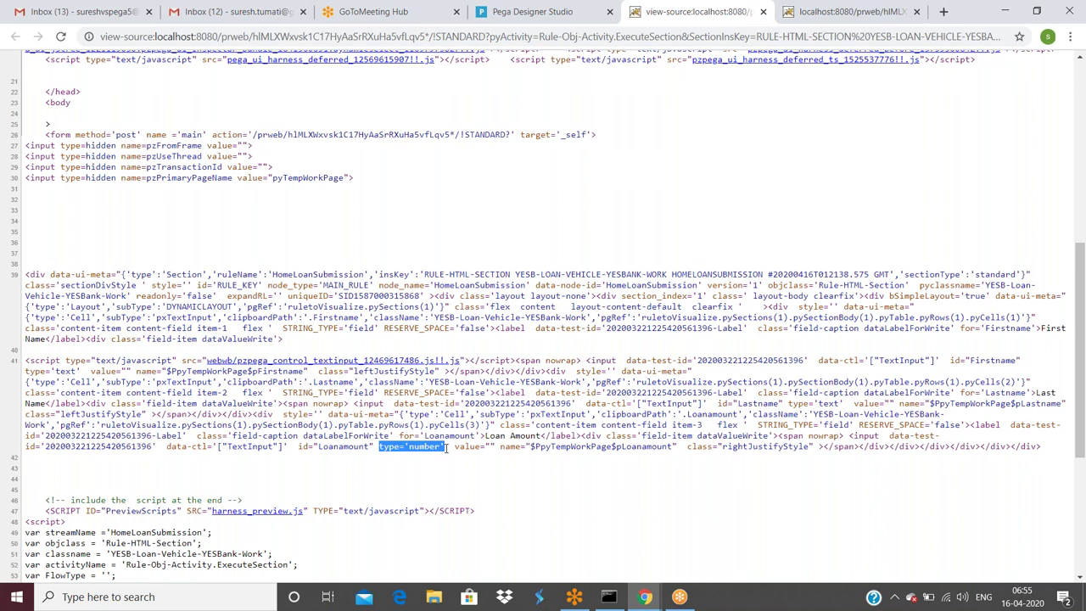
double_click(448, 447)
left_click_drag(379, 447, 768, 441)
left_click(763, 12)
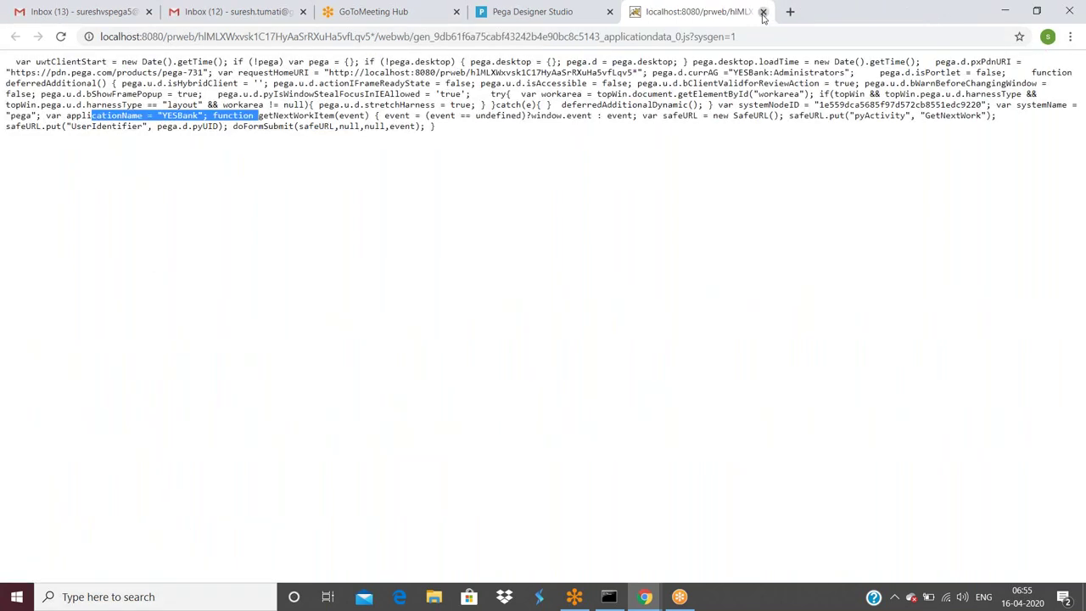
left_click(763, 12)
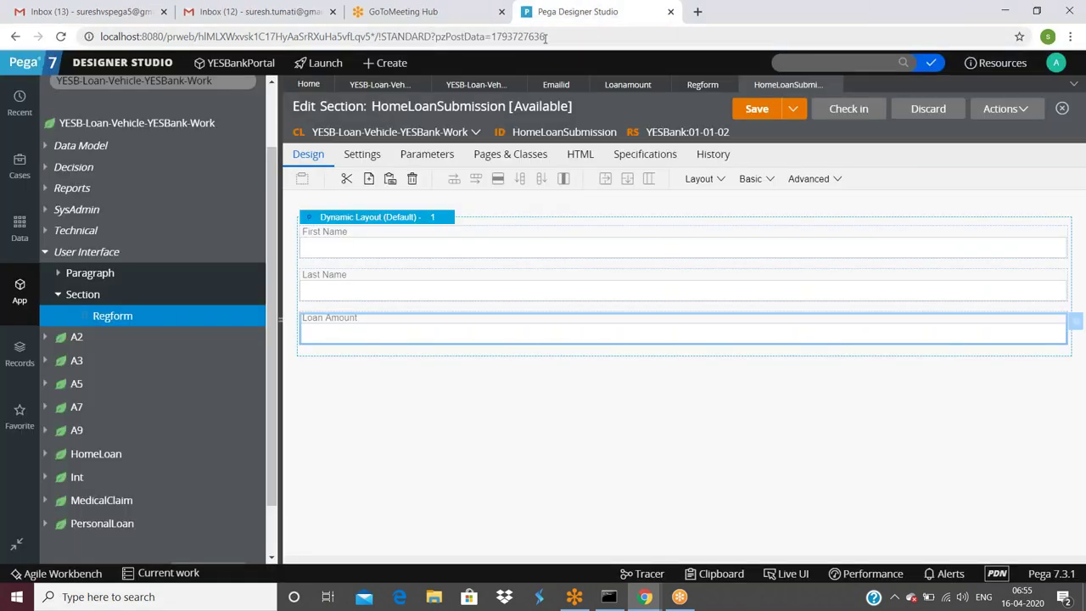
Change the Loan Amount field's control from Text input to Number, apply the cell properties and save the section
double_click(471, 332)
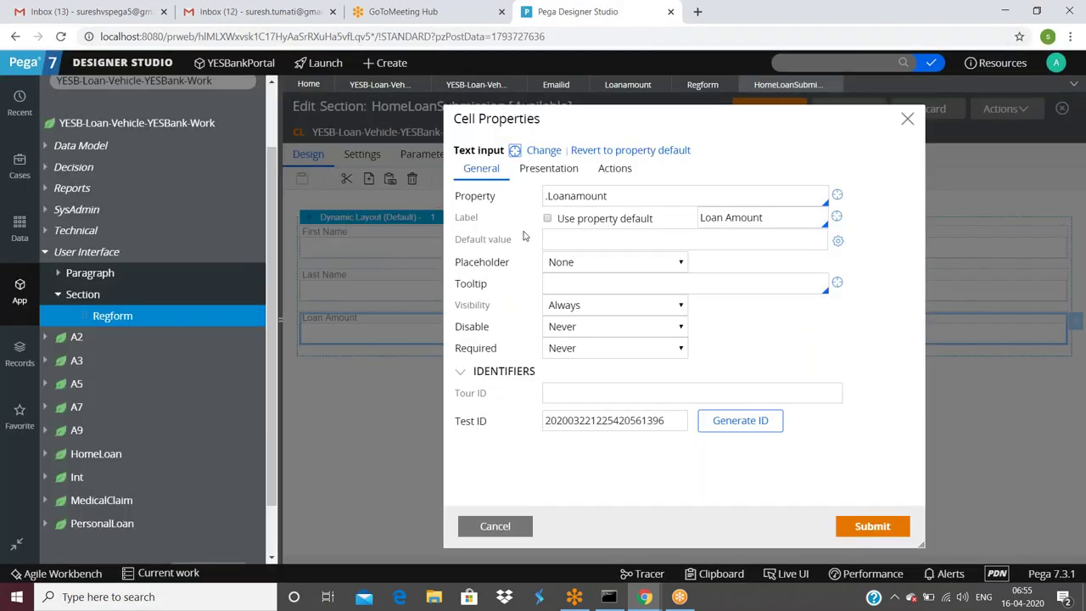
left_click(544, 150)
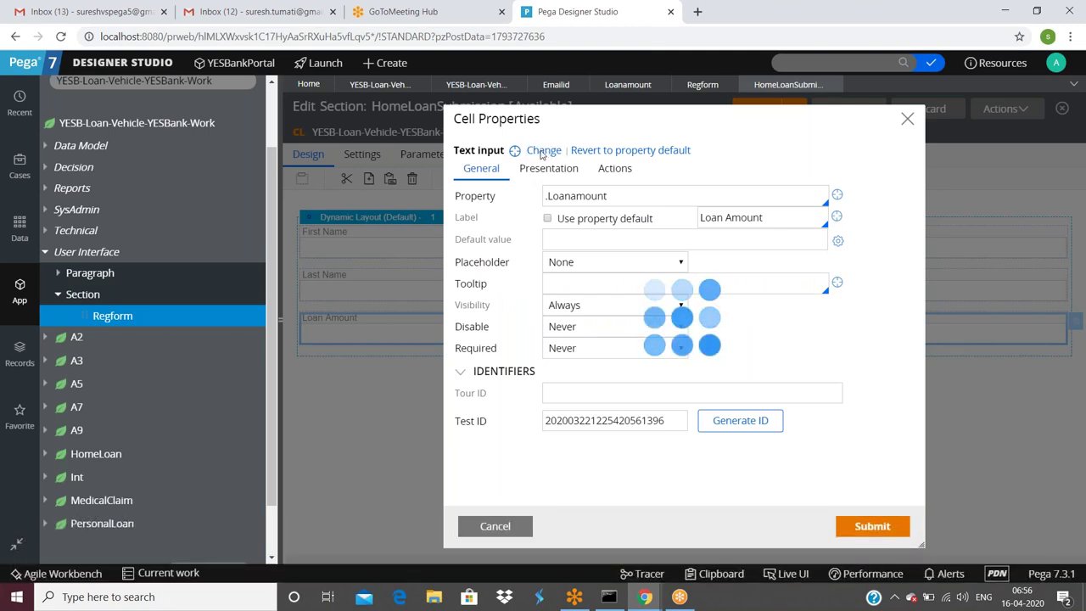
left_click(884, 212)
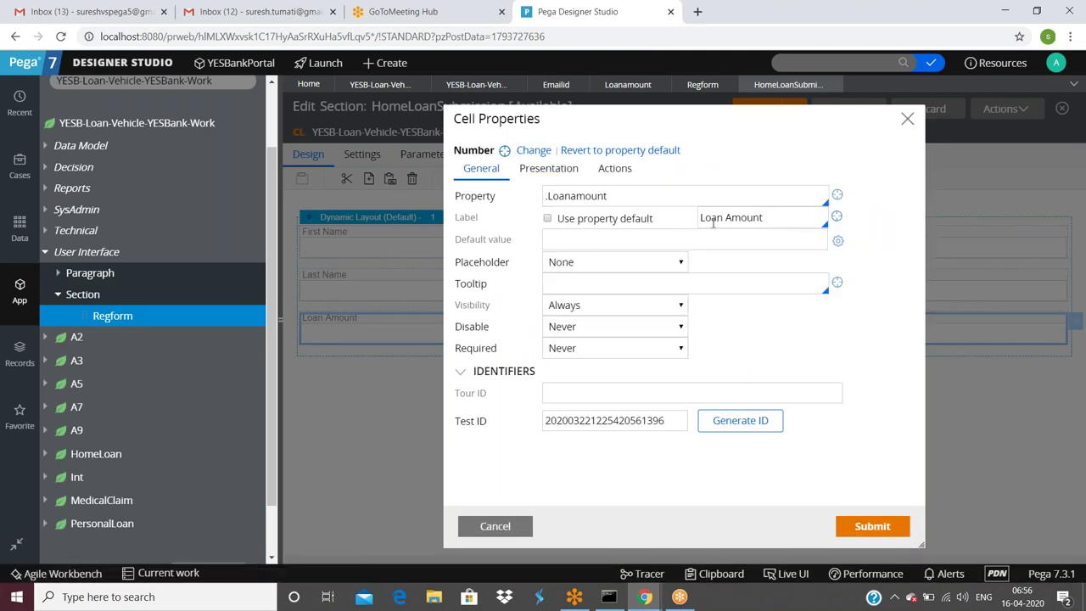
left_click(873, 531)
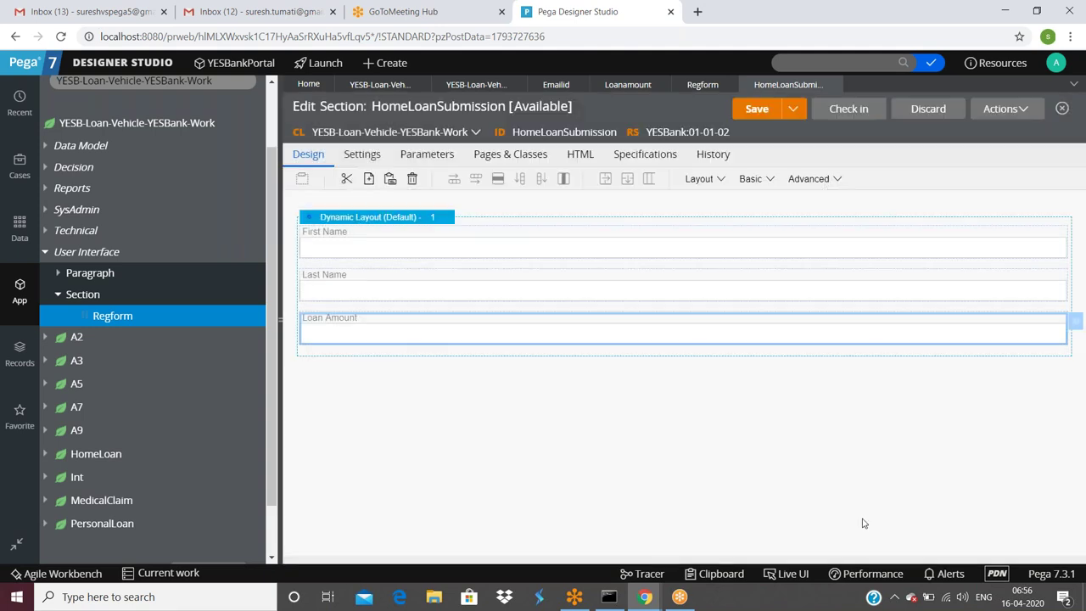
left_click(750, 113)
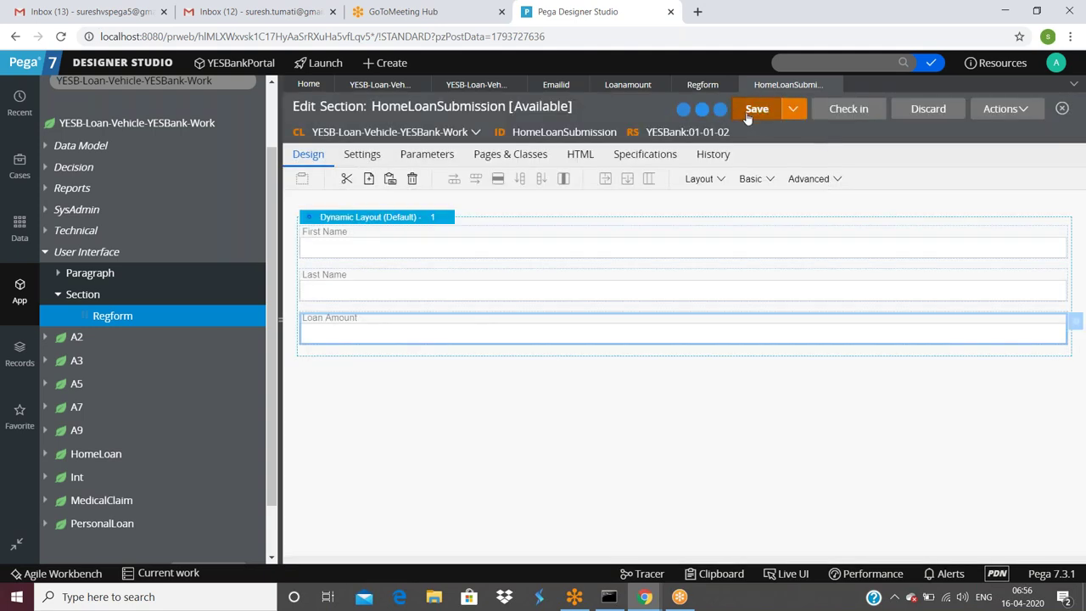
Run the HomeLoanSubmission section with the Empty1 Test Page option to preview it
left_click(1002, 109)
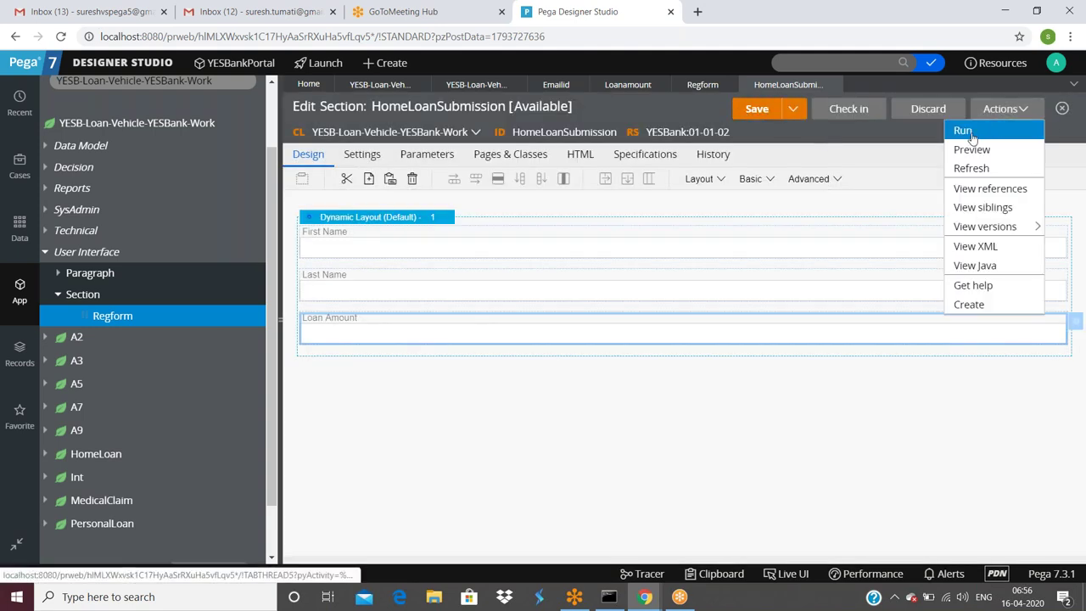
left_click(972, 134)
left_click(203, 331)
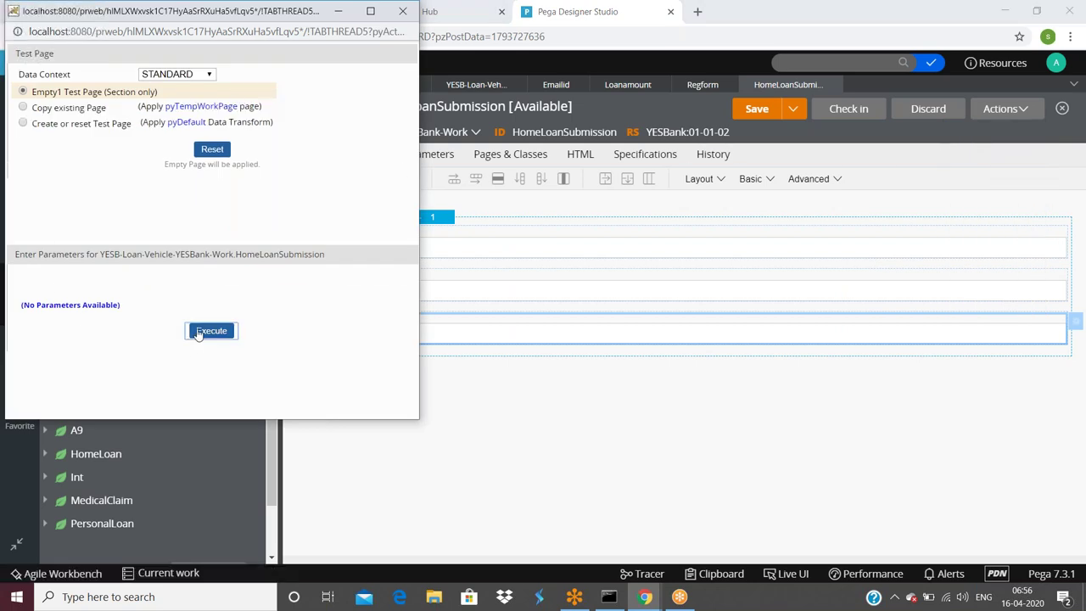
Open the preview's page source, check the type attribute generated for the Number-controlled Loan Amount input, and close the source
right_click(291, 289)
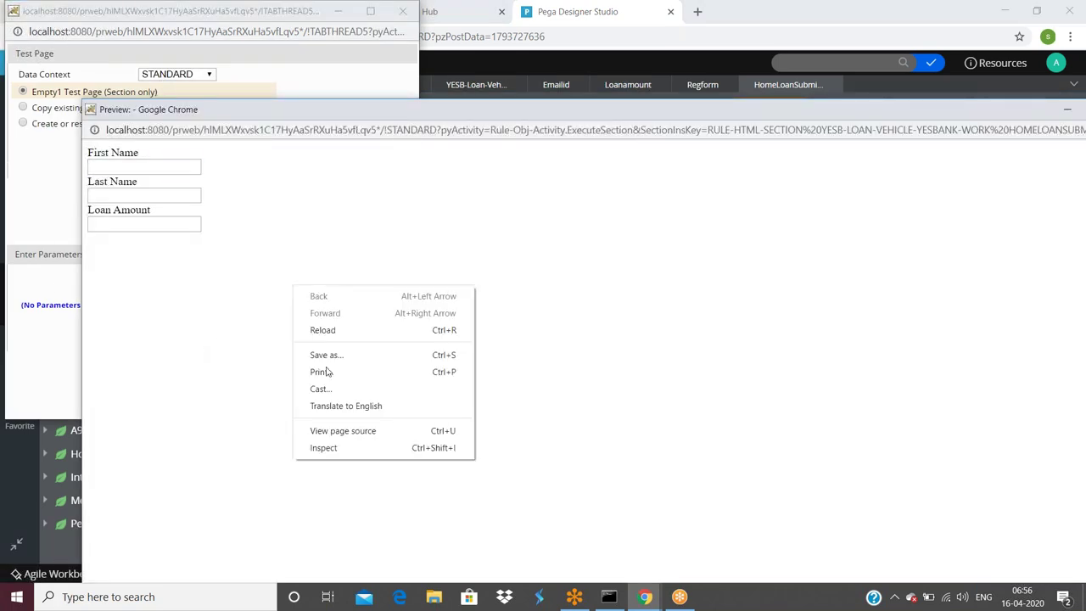
left_click(344, 434)
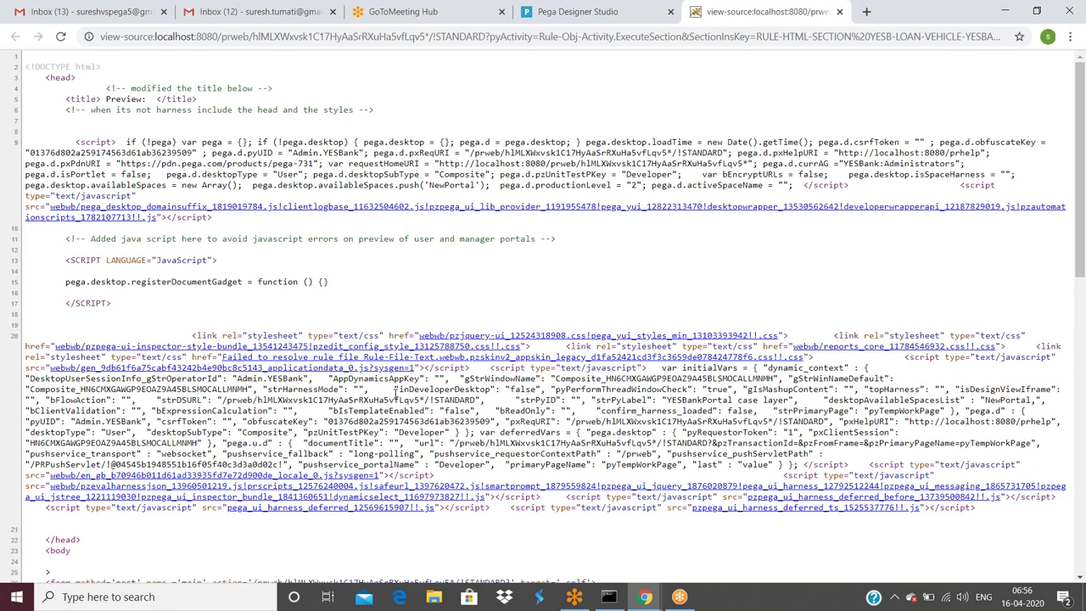
scroll(395, 394, "down", 5)
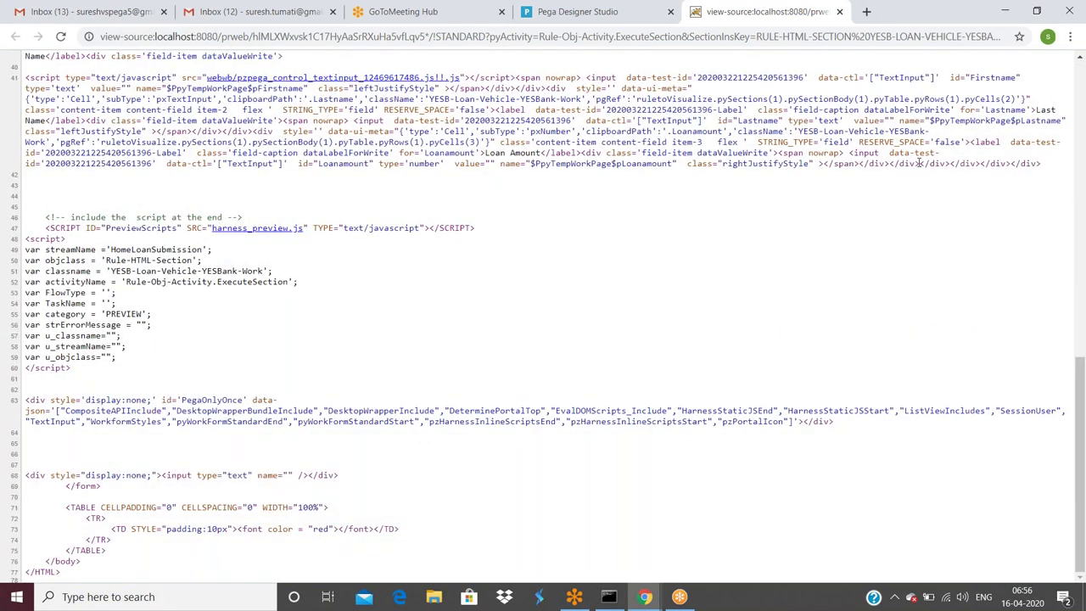
left_click_drag(382, 166, 462, 166)
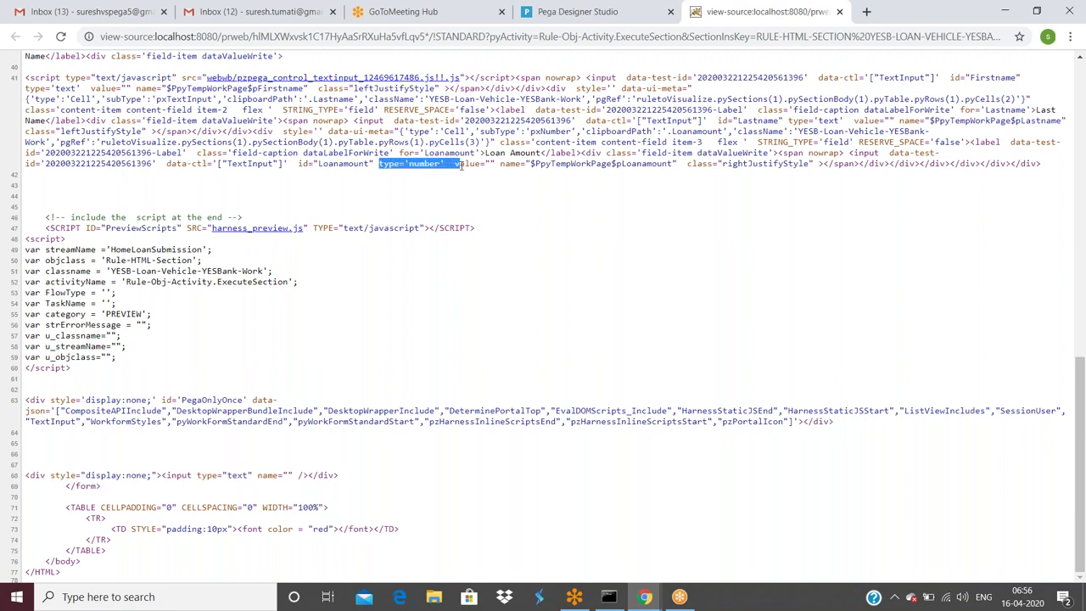
right_click(749, 19)
left_click(780, 128)
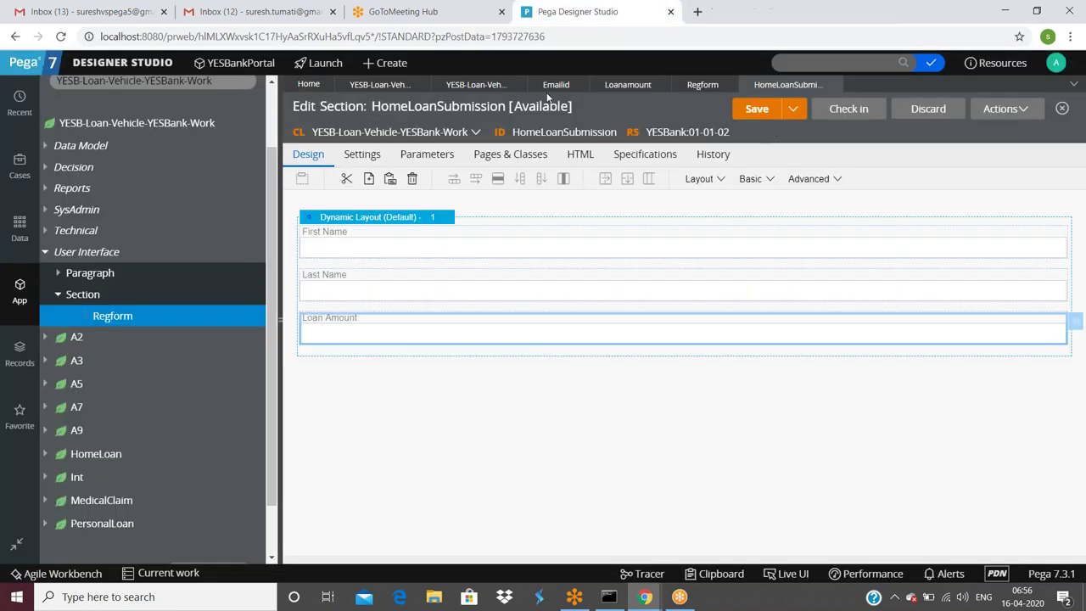
Review the Loan Amount Number control's general settings and its editable and read-only presentation formats, submit them and save the section
double_click(416, 326)
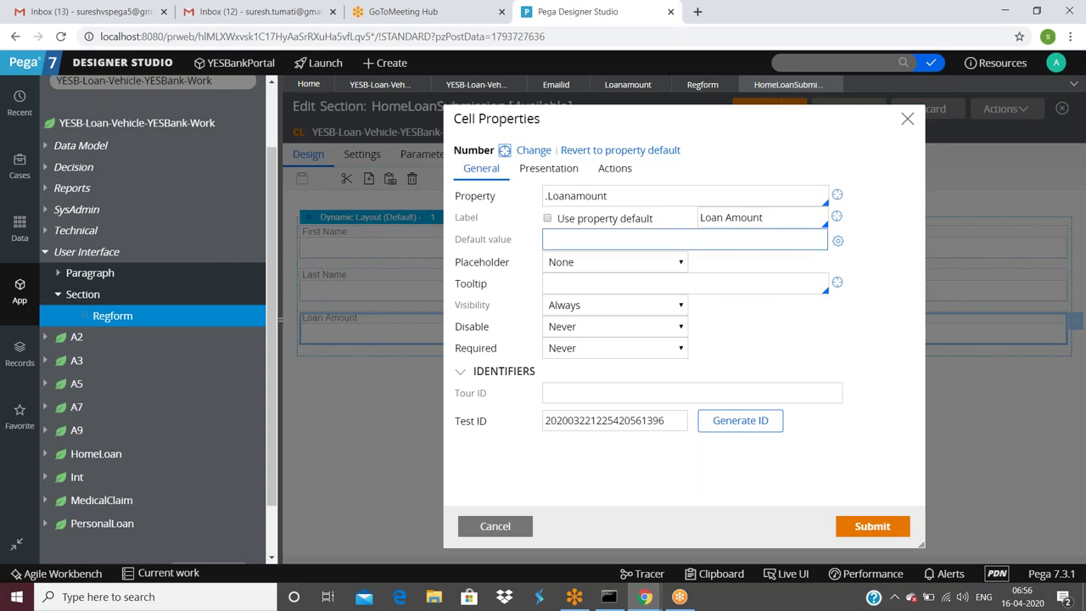
left_click(548, 168)
scroll(599, 373, "down", 4)
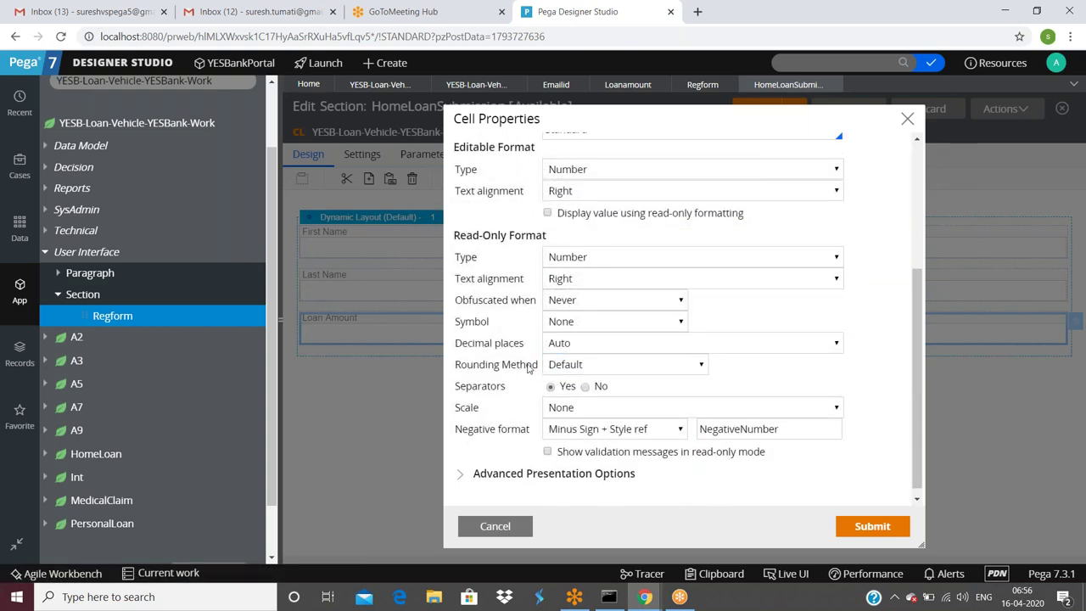
scroll(533, 318, "up", 1)
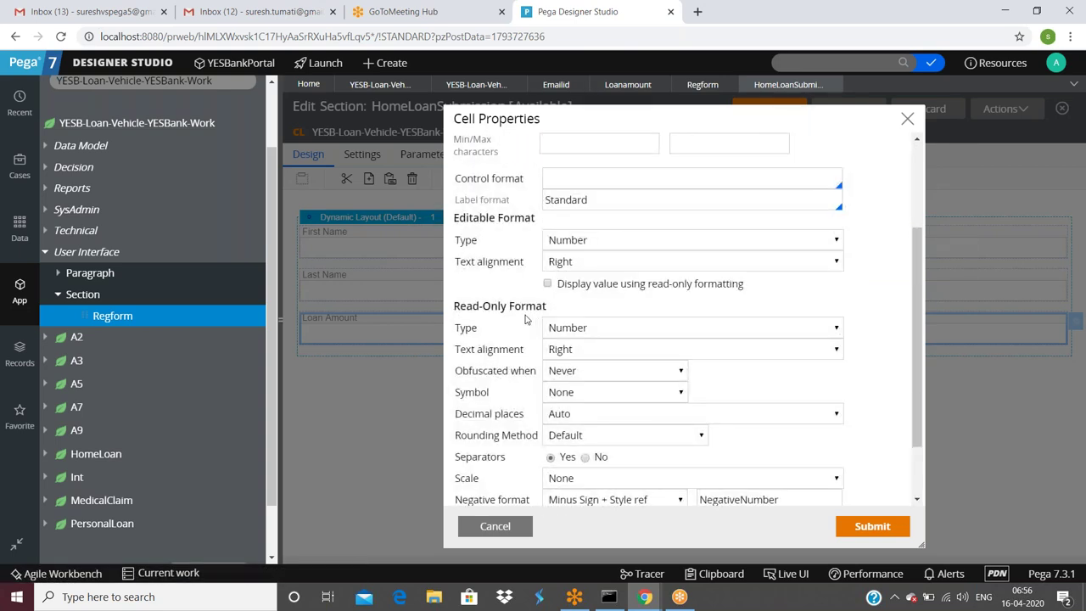
scroll(524, 307, "down", 1)
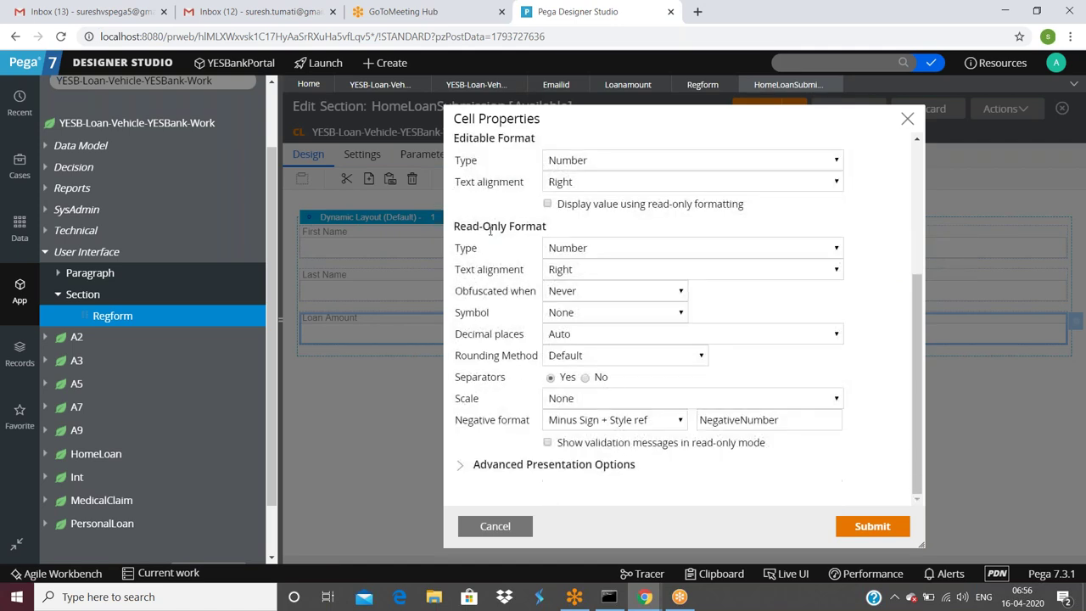
scroll(551, 311, "up", 3)
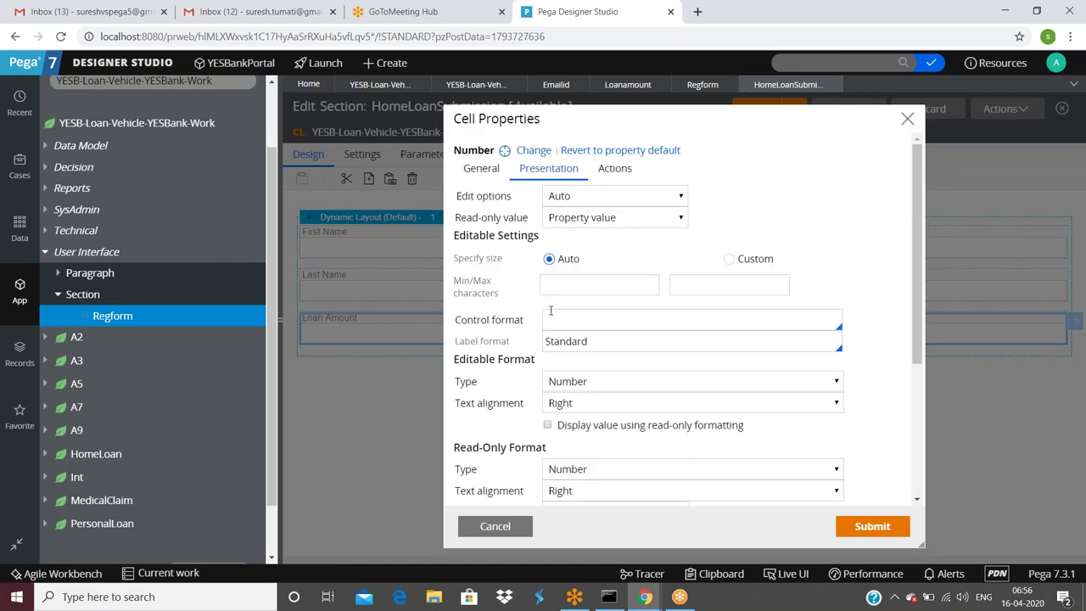
left_click(476, 166)
left_click(545, 168)
scroll(691, 388, "down", 3)
left_click(891, 524)
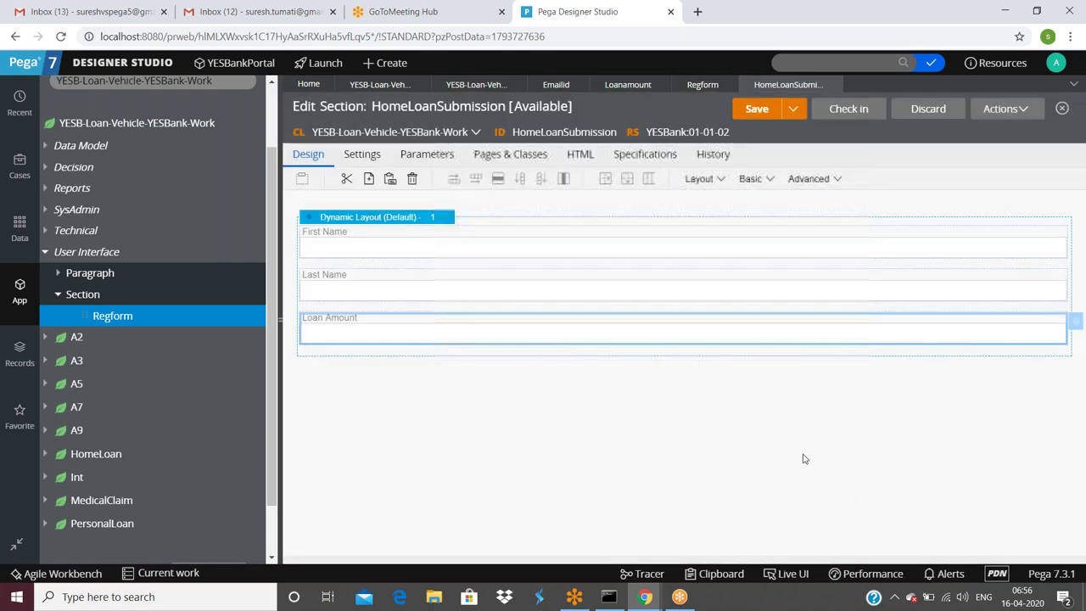
left_click(755, 109)
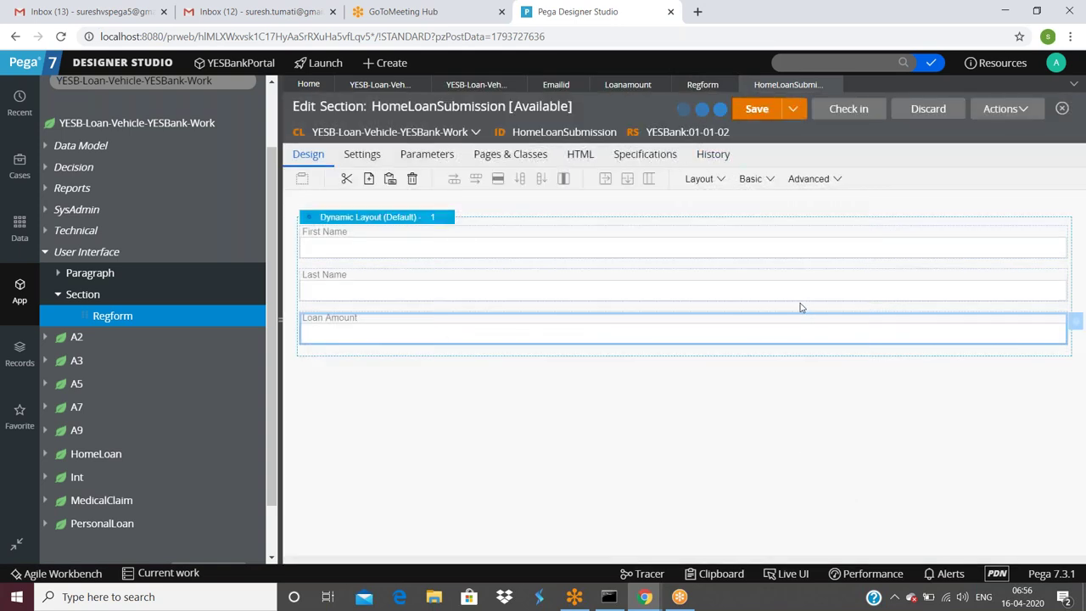
Check in the HomeLoanSubmission section with the comment "dsfds"
right_click(829, 206)
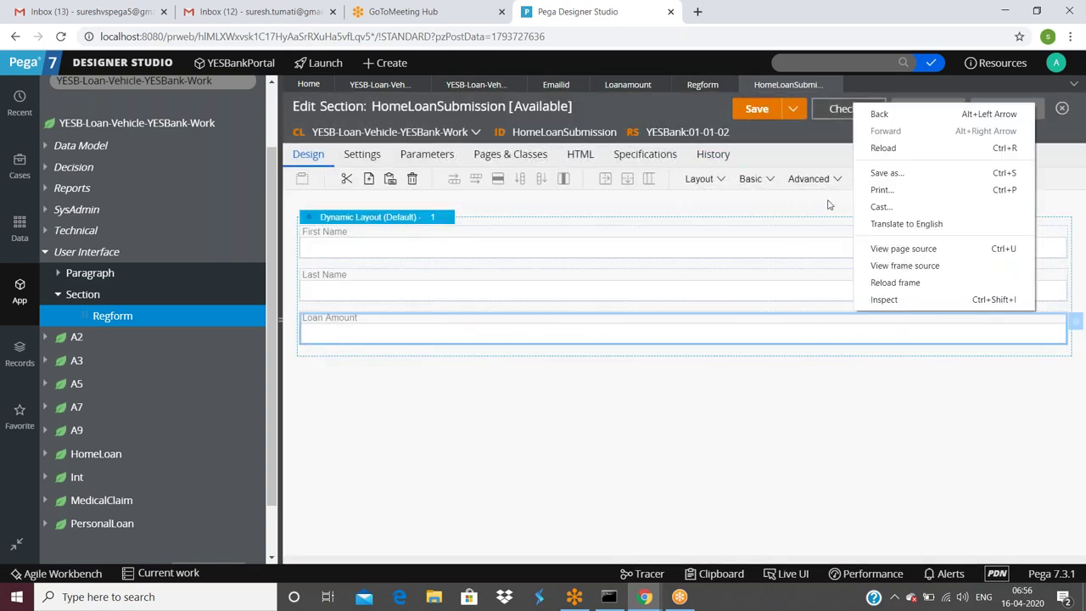
left_click(840, 108)
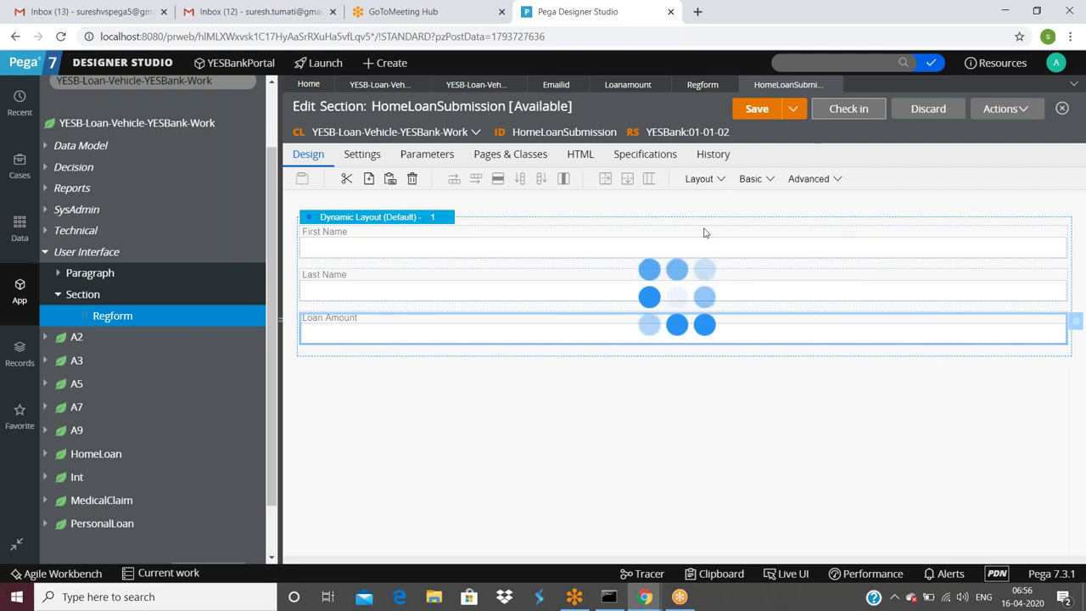
type("dsfds")
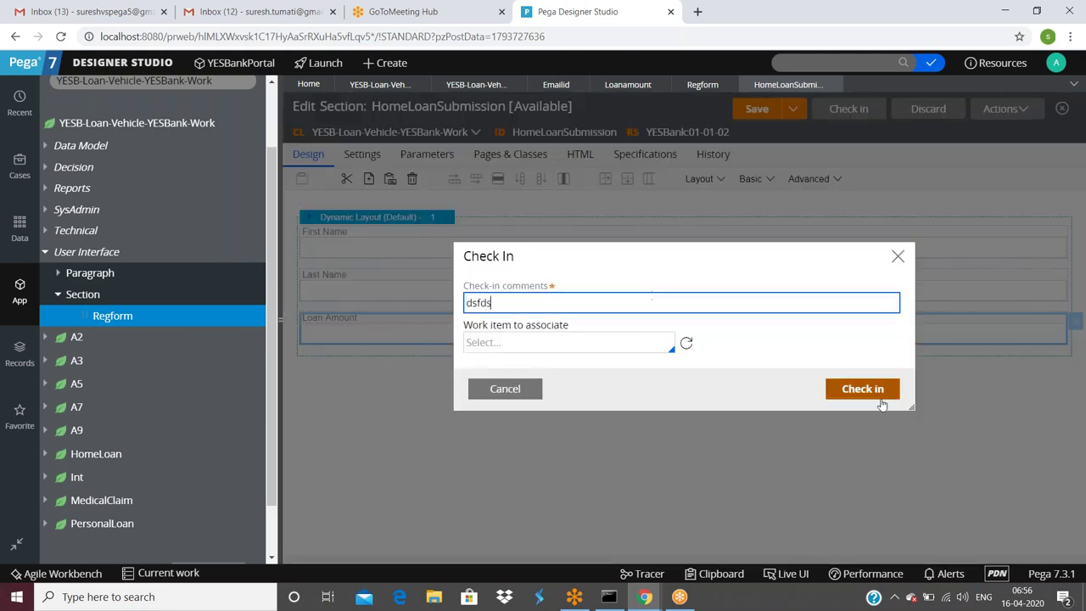
left_click(849, 389)
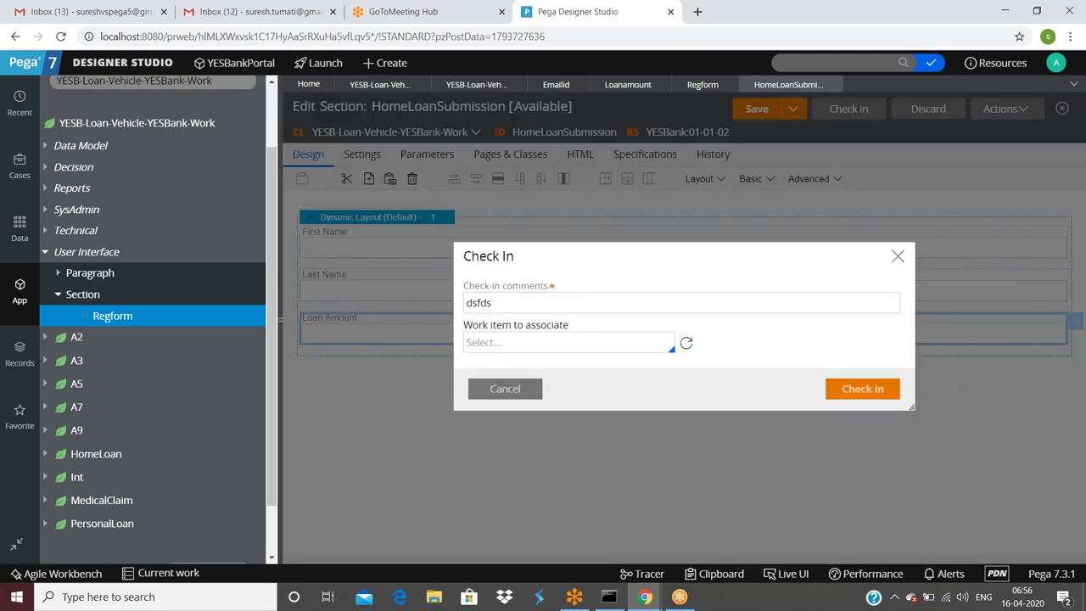
left_click(846, 387)
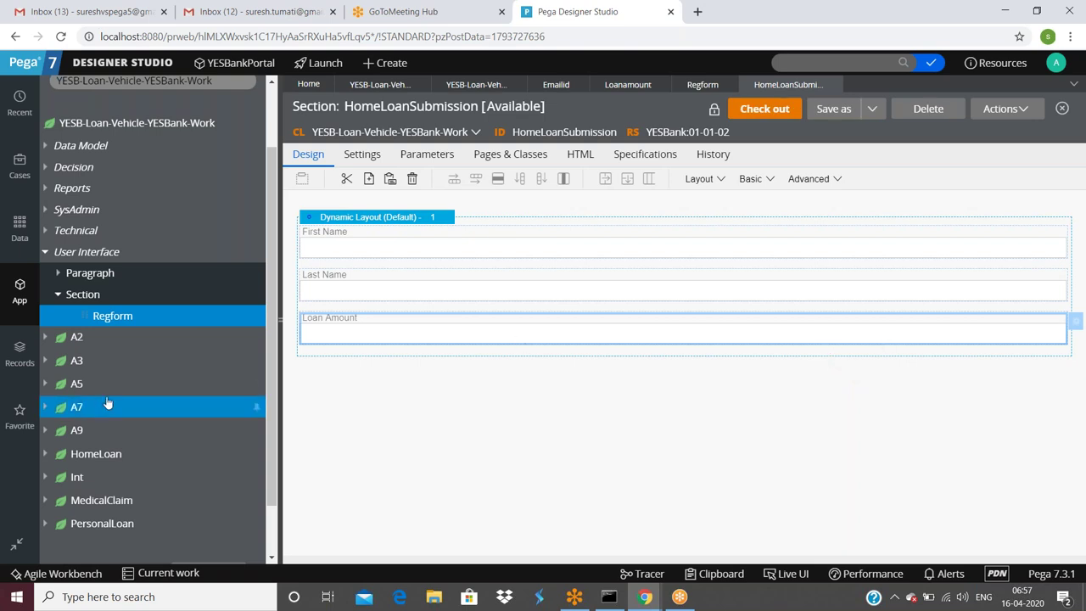
Create a flow labelled "homeloansubmission" in the HomeLoan class, using ruleset YESBank 01-01-02, and open it
right_click(96, 456)
mouse_move(127, 298)
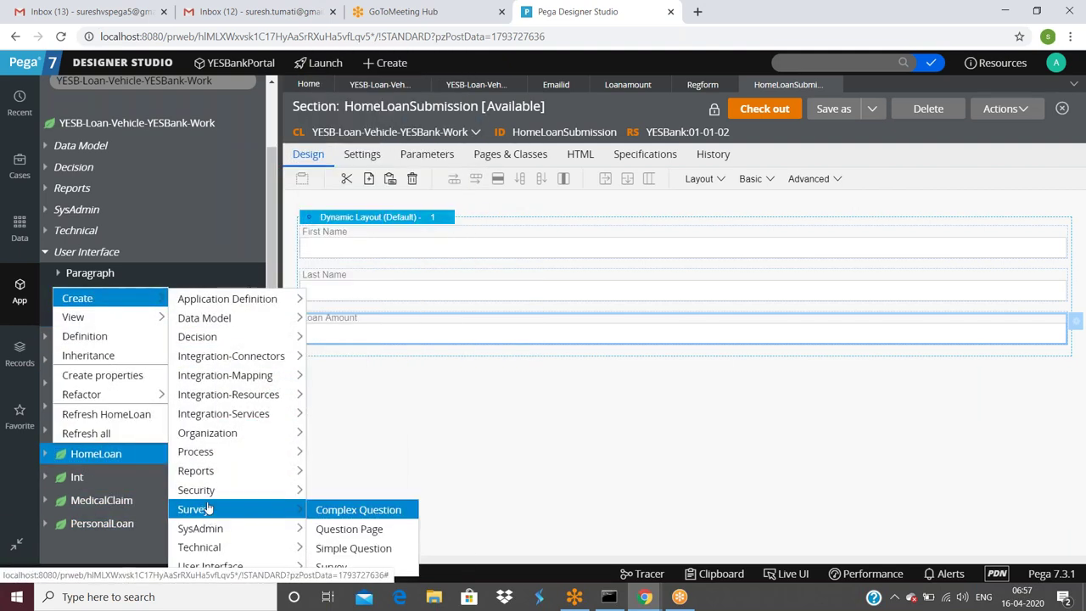
mouse_move(204, 452)
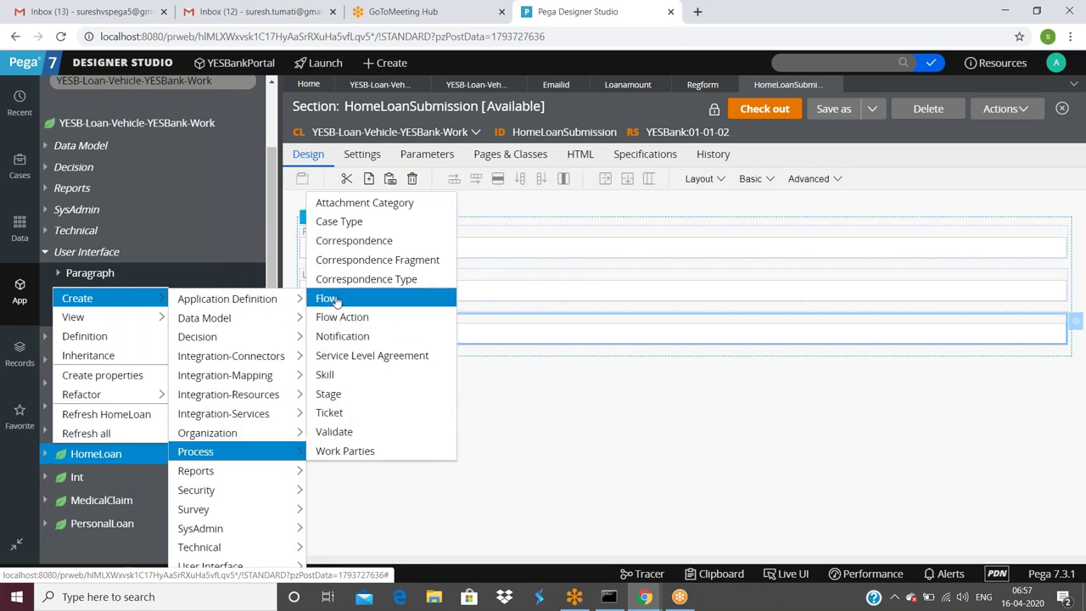
left_click(328, 298)
left_click(375, 208)
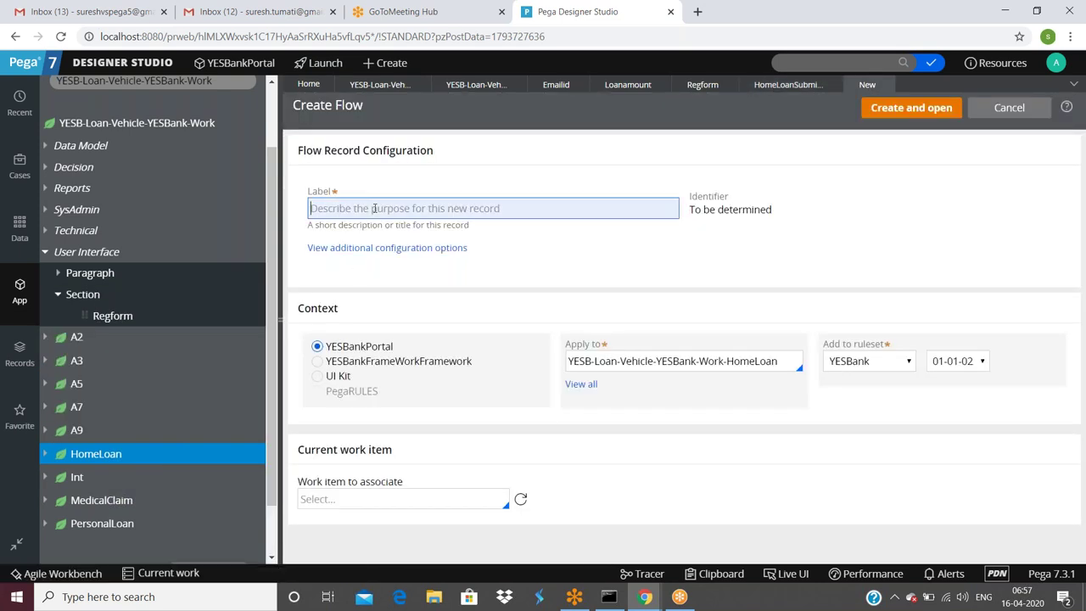
type("homeloansubmission")
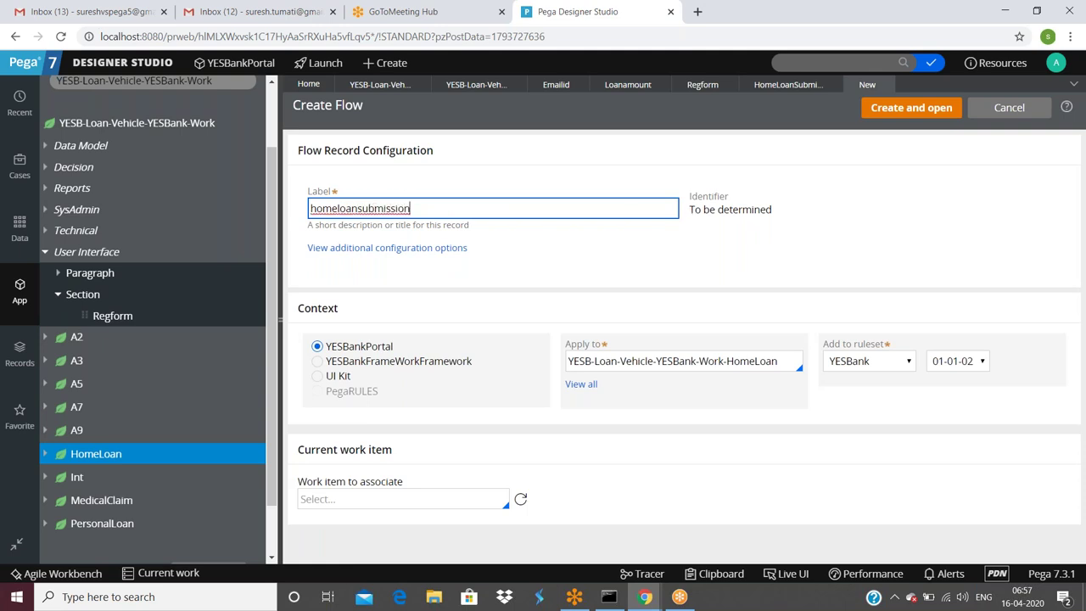
left_click(908, 111)
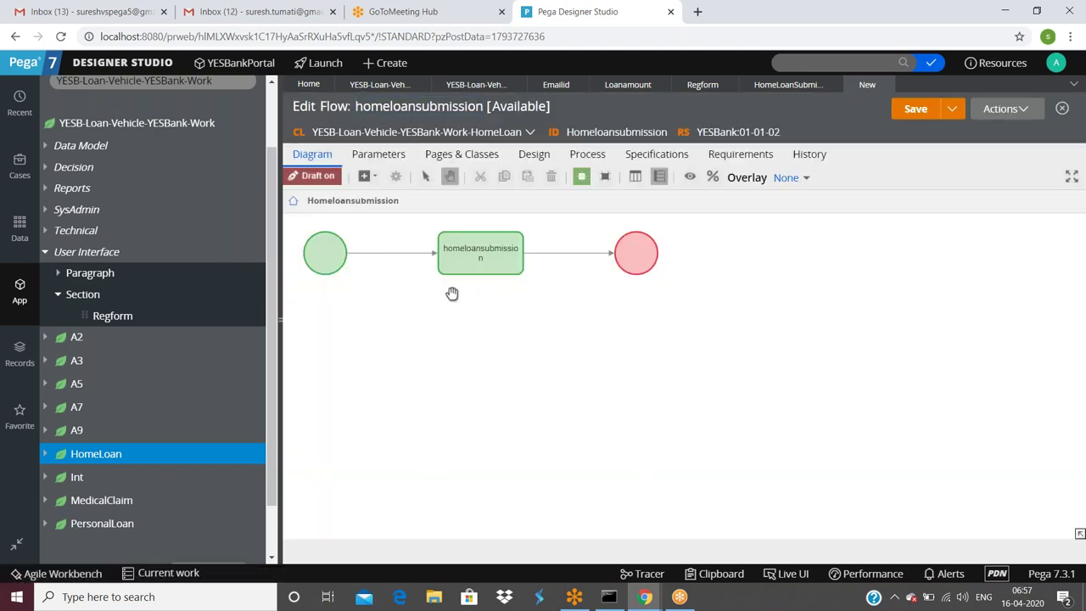
Widen the flow canvas and rearrange the start, homeloansubmission and end shapes into one lower row, with the end shape placed far from the assignment
left_click(279, 324)
left_click_drag(42, 259, 42, 324)
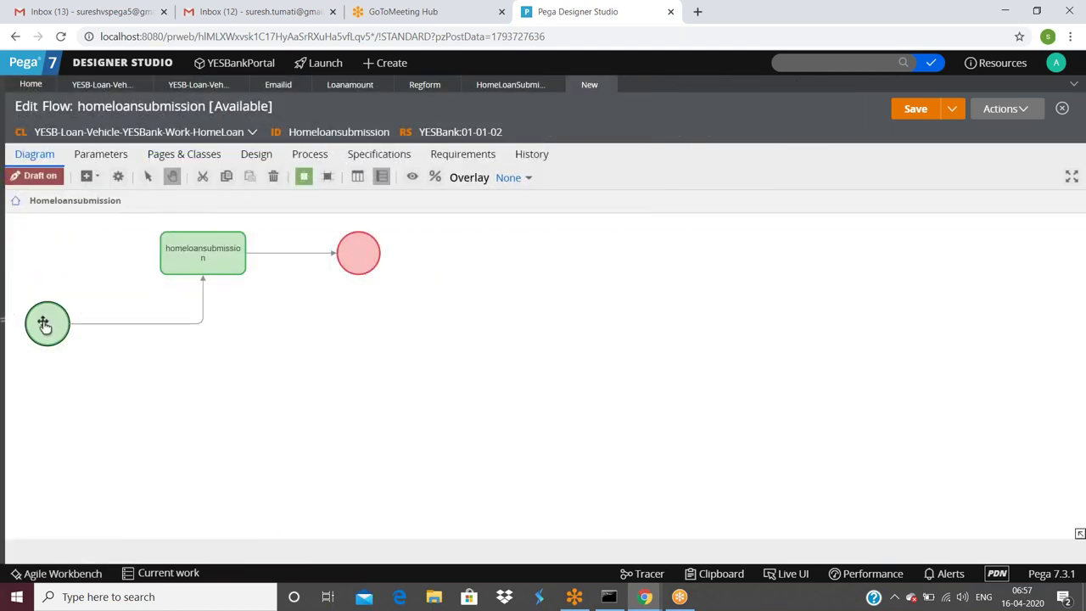
left_click(229, 268)
left_click_drag(224, 274, 251, 344)
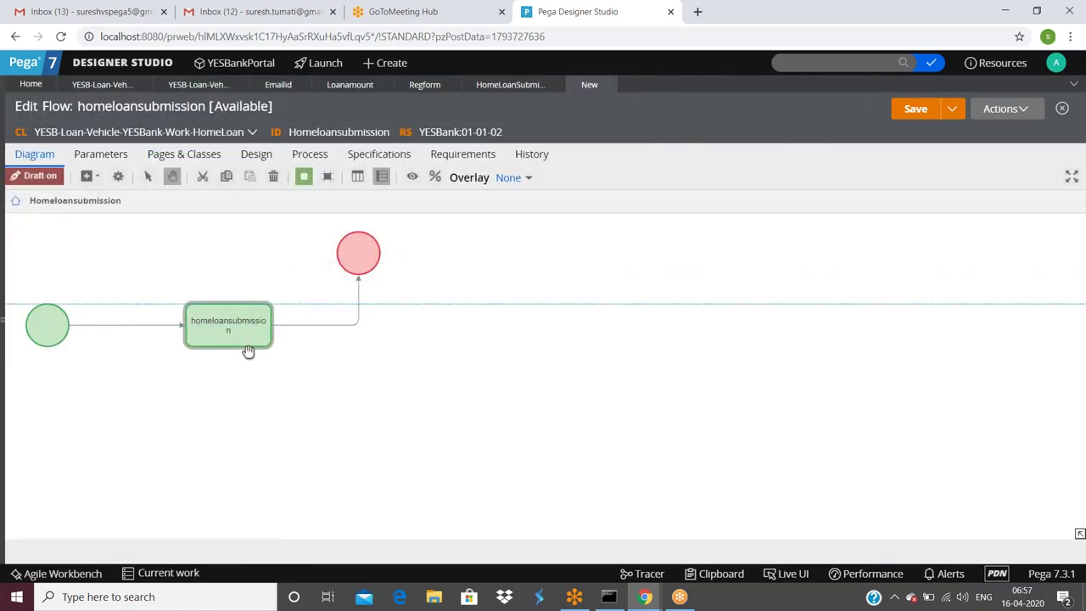
left_click_drag(354, 284, 761, 331)
Delete the connector between the homeloansubmission assignment and the end shape
left_click(524, 332)
right_click(524, 332)
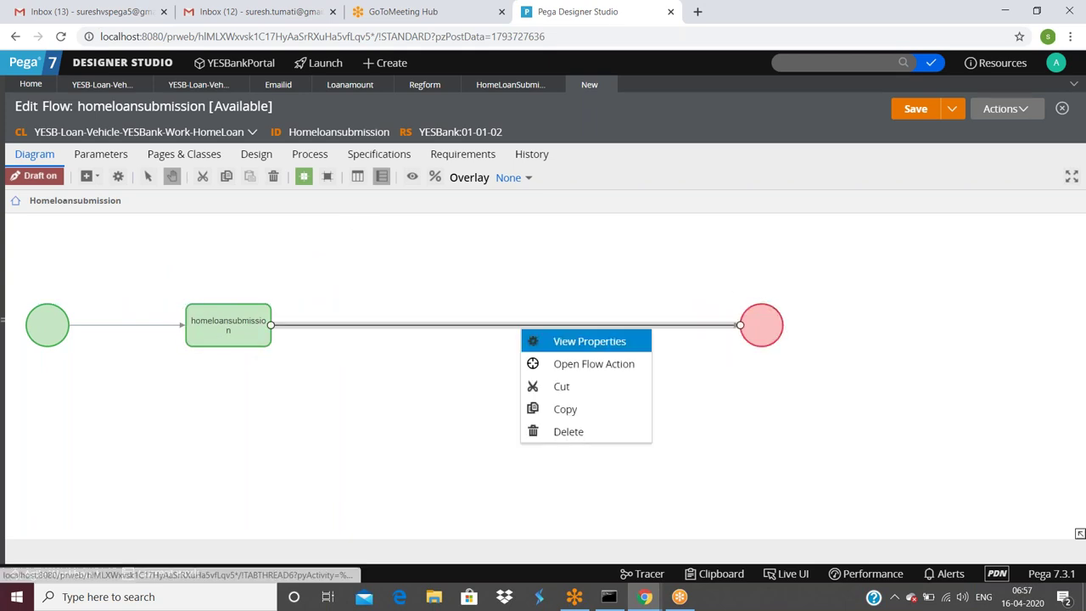
left_click(531, 431)
left_click(246, 341)
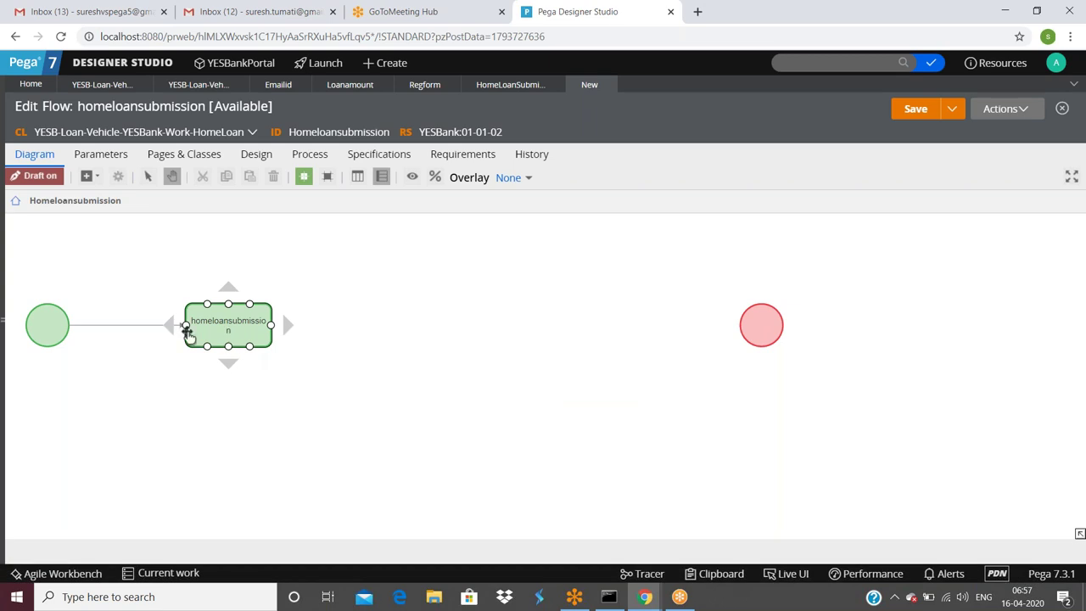
Name the start shape "Home Loan Start" and submit its properties
double_click(49, 324)
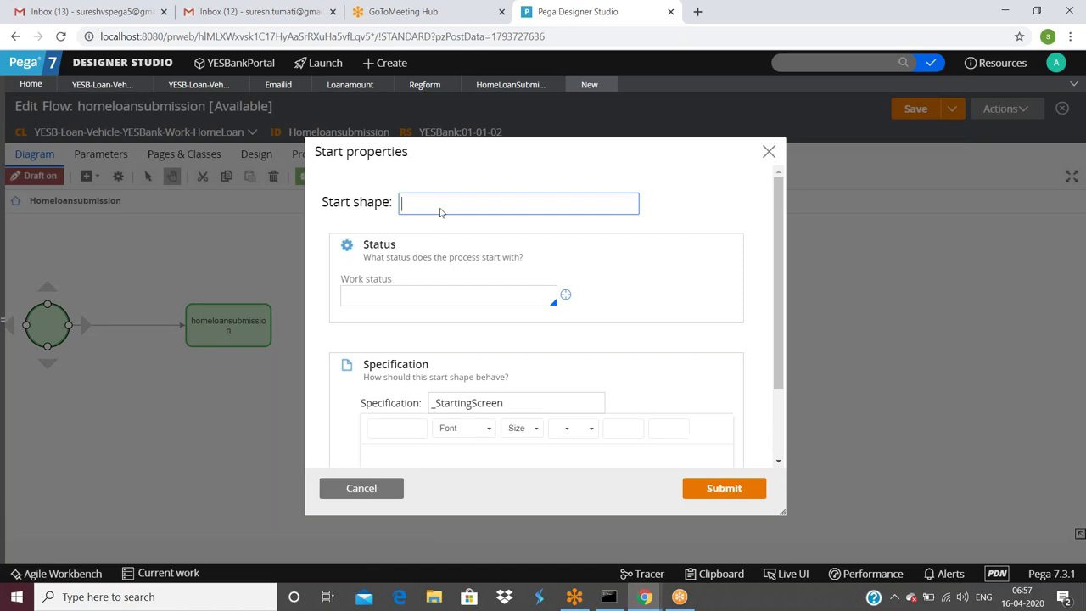
left_click(461, 208)
type("Home Loan Start")
left_click(710, 489)
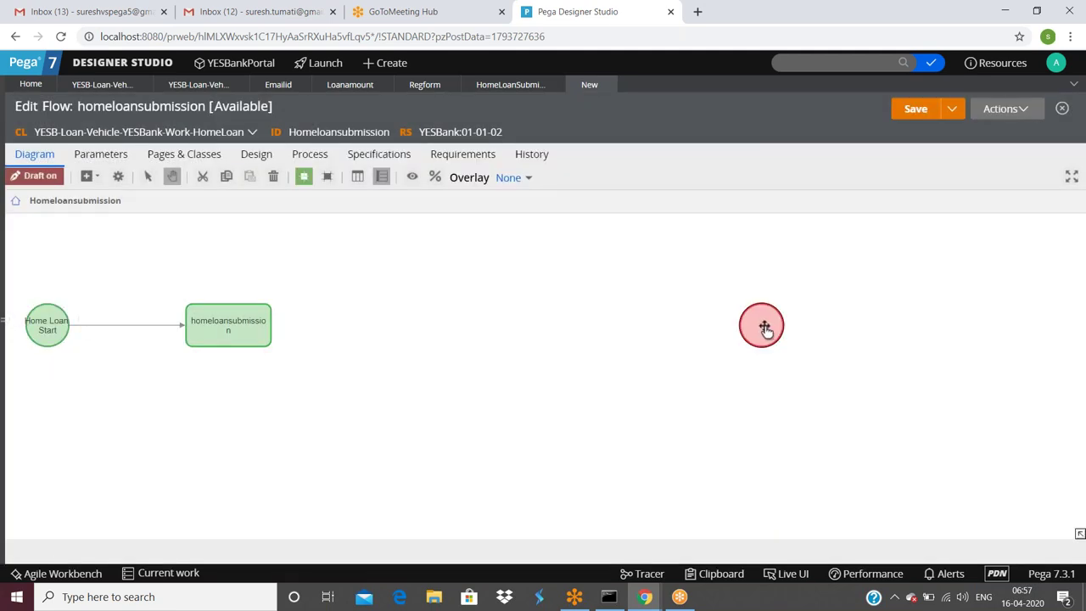
Name the end shape "Home Loan End" and submit its properties
double_click(764, 325)
type("HomeLo")
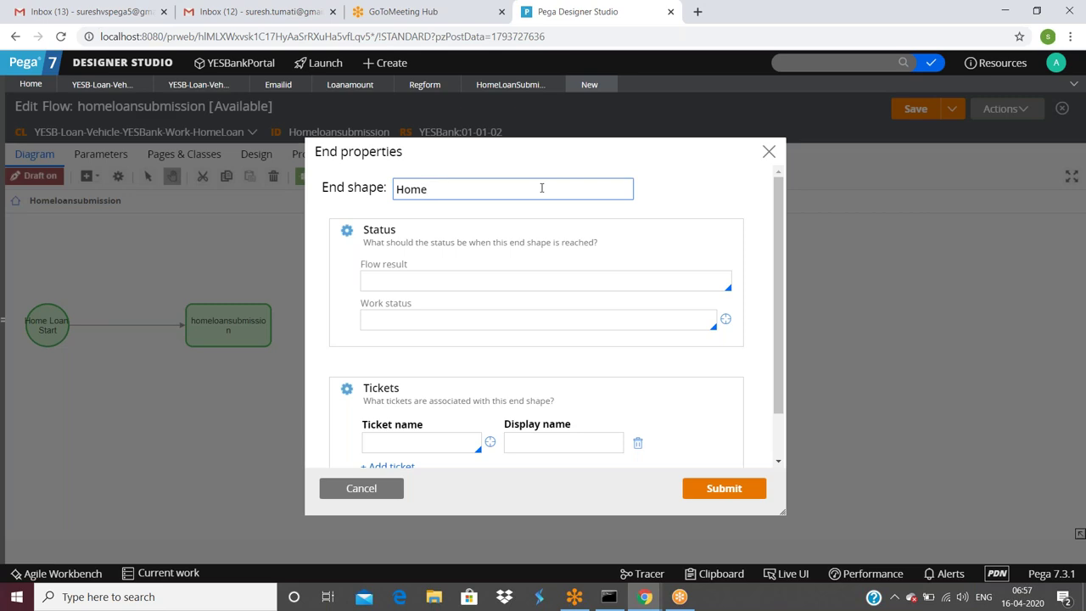
type("Loan End")
left_click(745, 492)
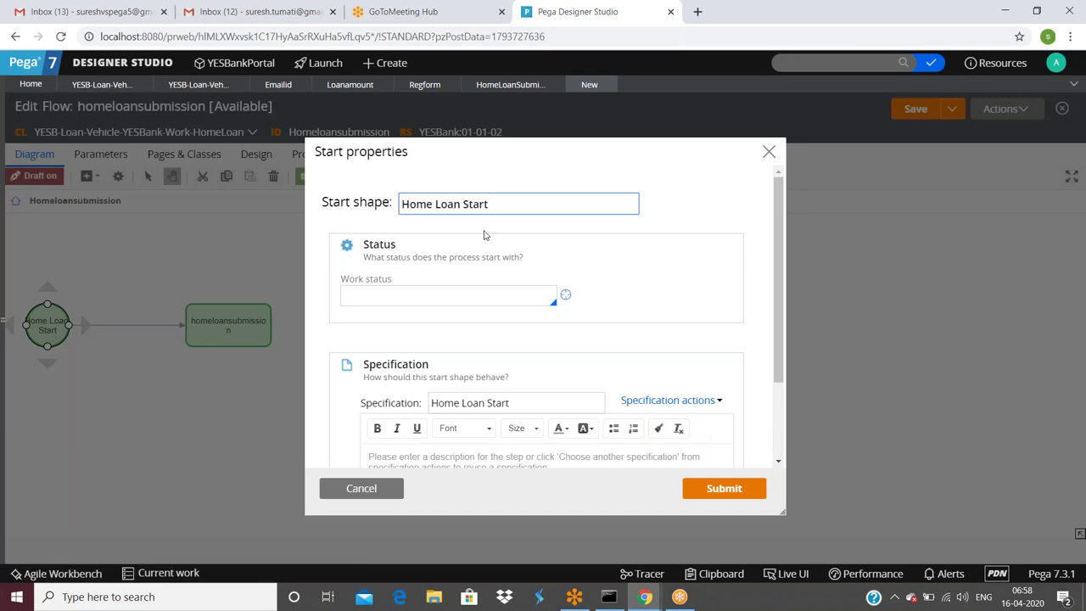
Set the Home Loan Start shape's work status to New and submit its properties
left_click(410, 292)
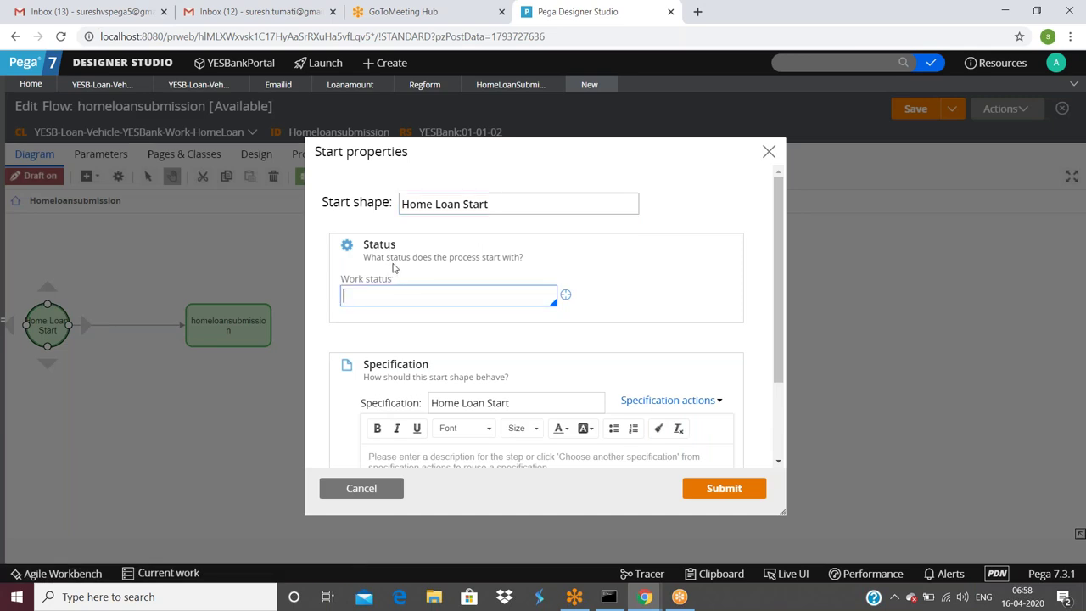
left_click(462, 296)
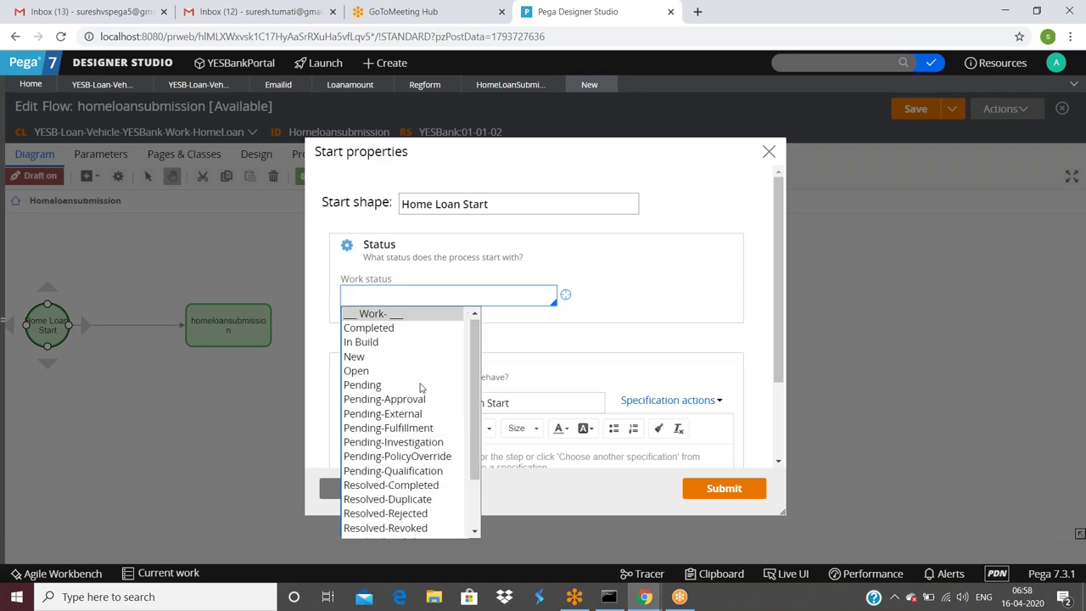
scroll(422, 387, "down", 1)
scroll(421, 387, "up", 3)
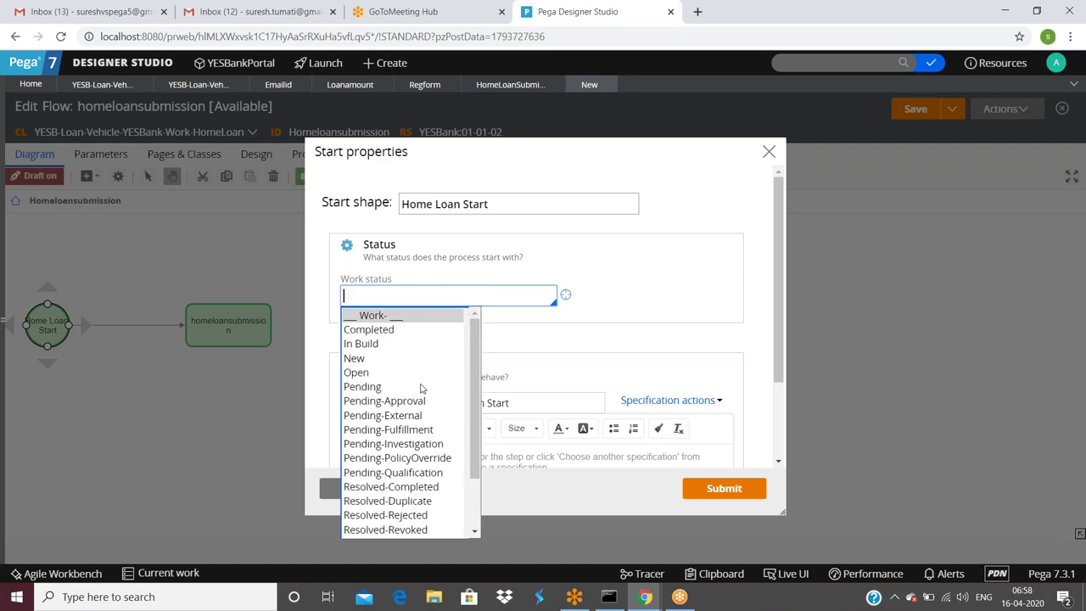
left_click(354, 360)
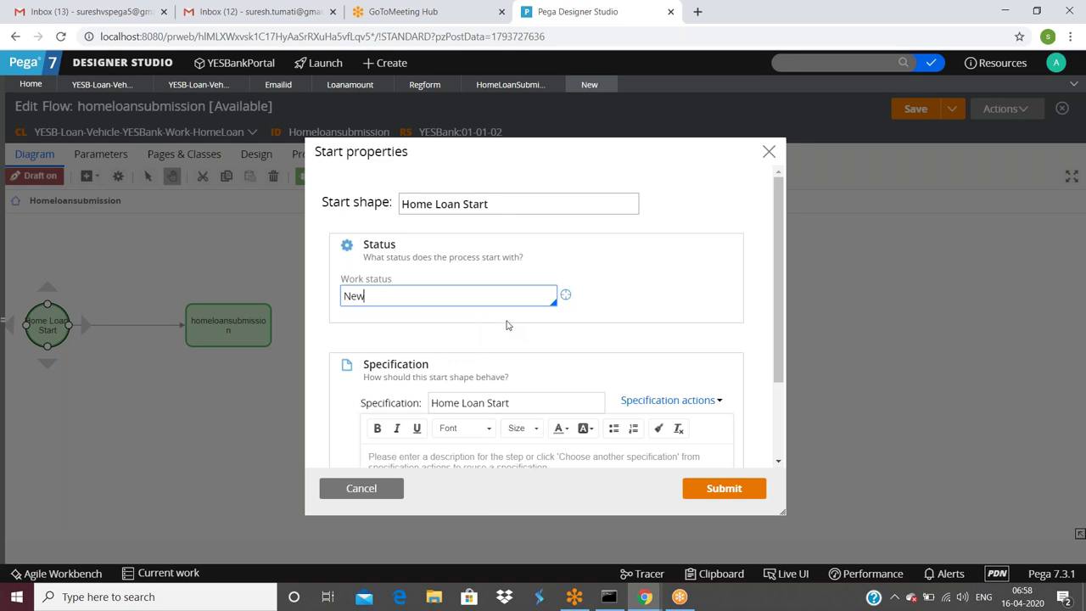
scroll(603, 320, "down", 2)
scroll(610, 322, "up", 2)
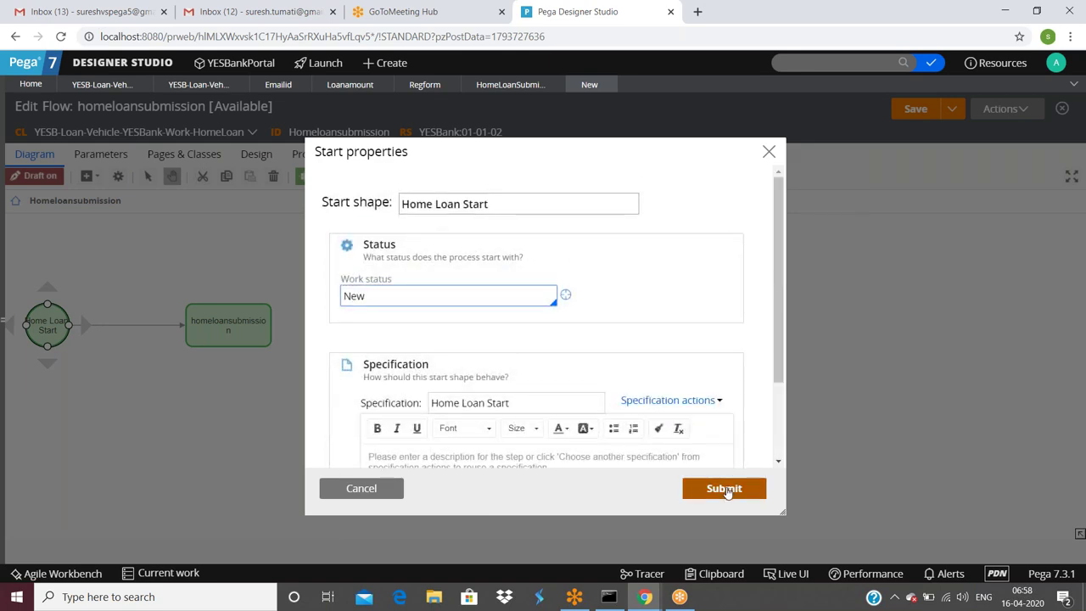
left_click(726, 490)
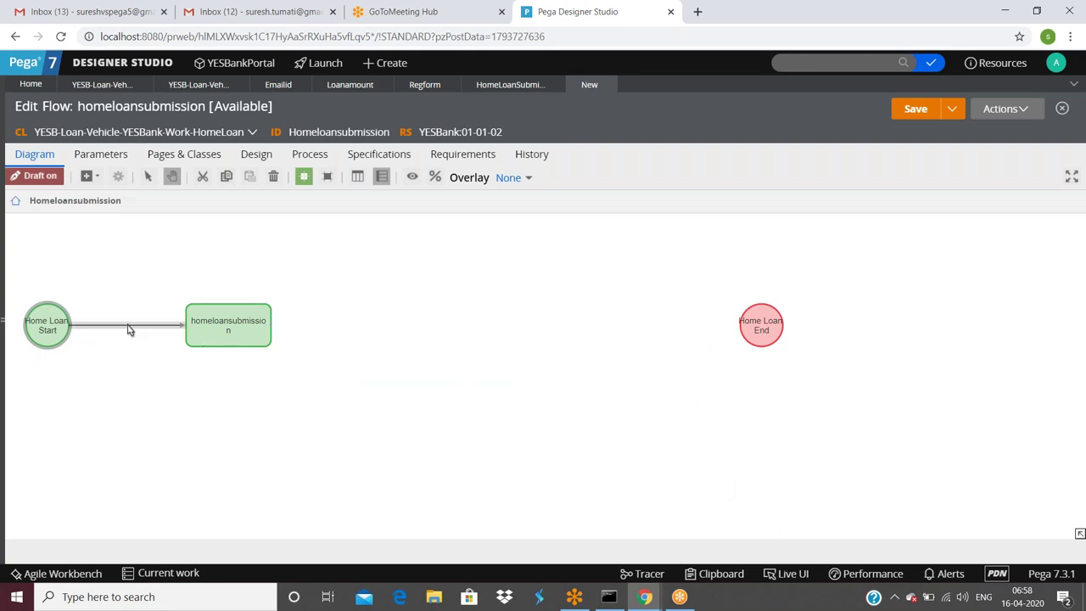
Review the name, property and specification settings of the connector between Home Loan Start and the assignment, and close them without changes
double_click(128, 330)
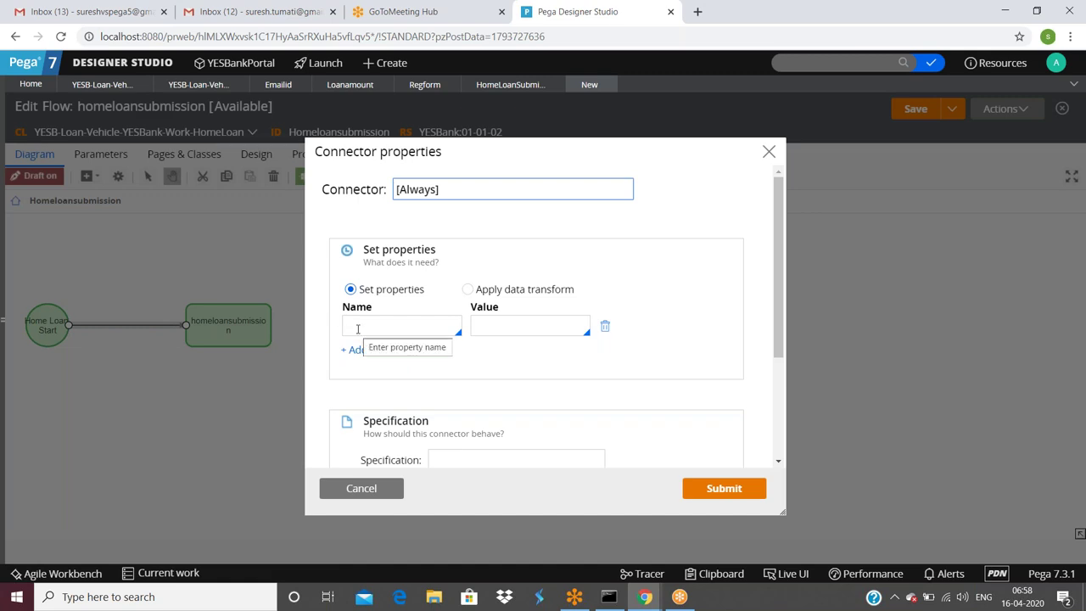
triple_click(453, 187)
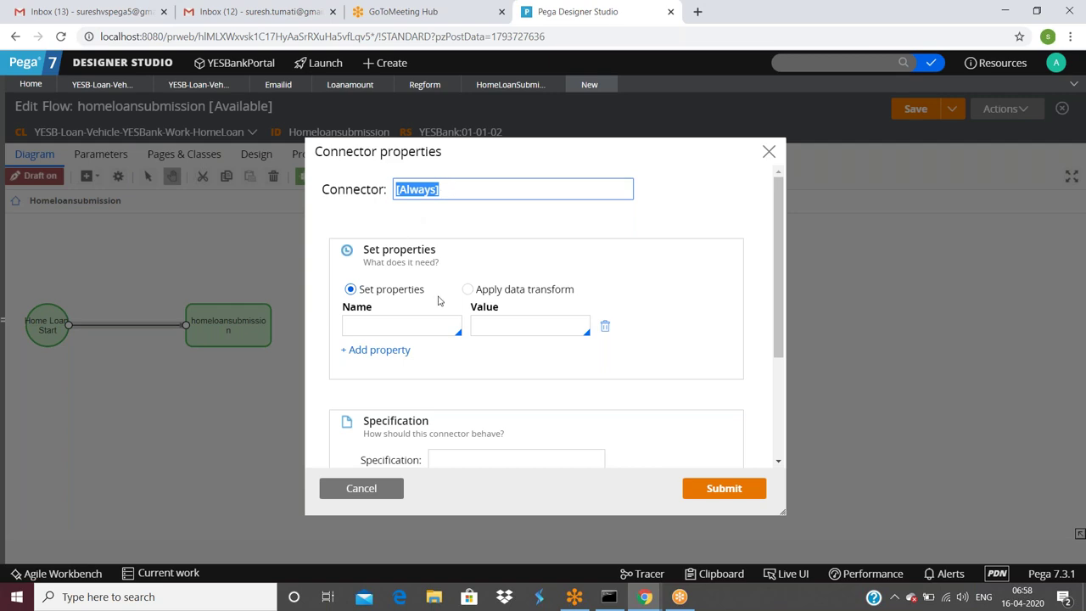
scroll(438, 298, "down", 3)
scroll(438, 298, "up", 3)
scroll(688, 265, "down", 3)
scroll(442, 335, "up", 3)
left_click(355, 490)
Draw a trial second connector out of Home Loan Start, check its properties and remove it
left_click_drag(48, 349, 237, 448)
double_click(91, 380)
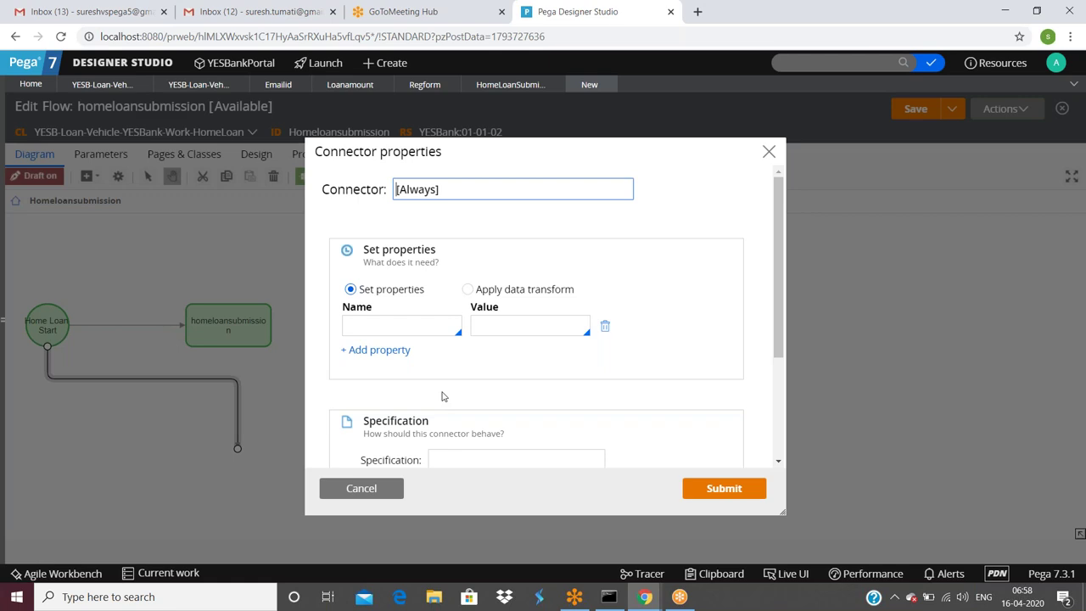
left_click(368, 489)
right_click(171, 380)
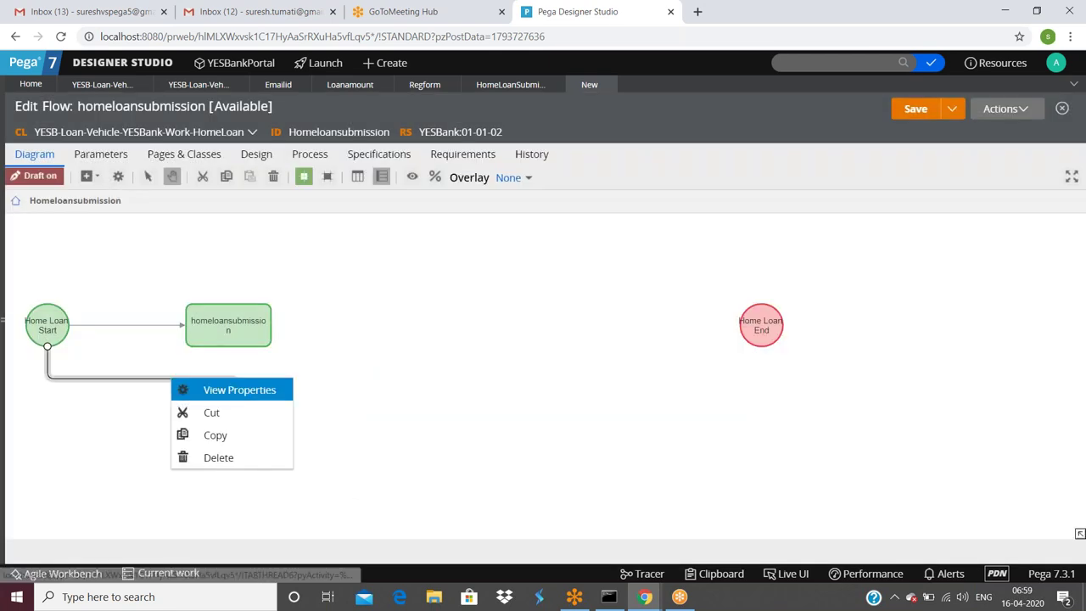
left_click(218, 457)
Recheck the properties of the connector leaving Home Loan Start, and connect the homeloansubmission assignment to Home Loan End
left_click(239, 327)
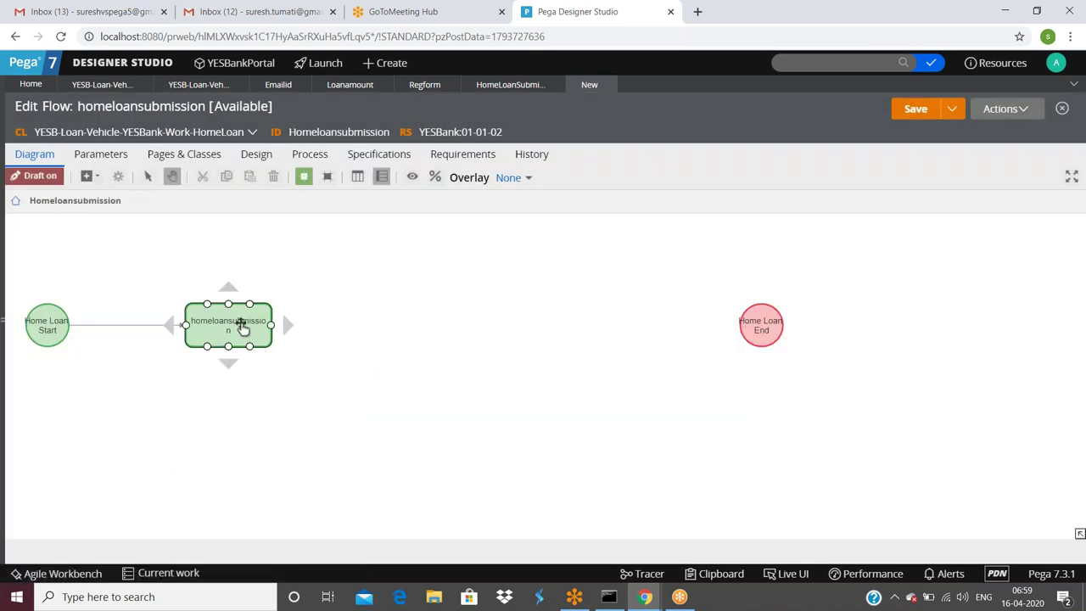
double_click(116, 325)
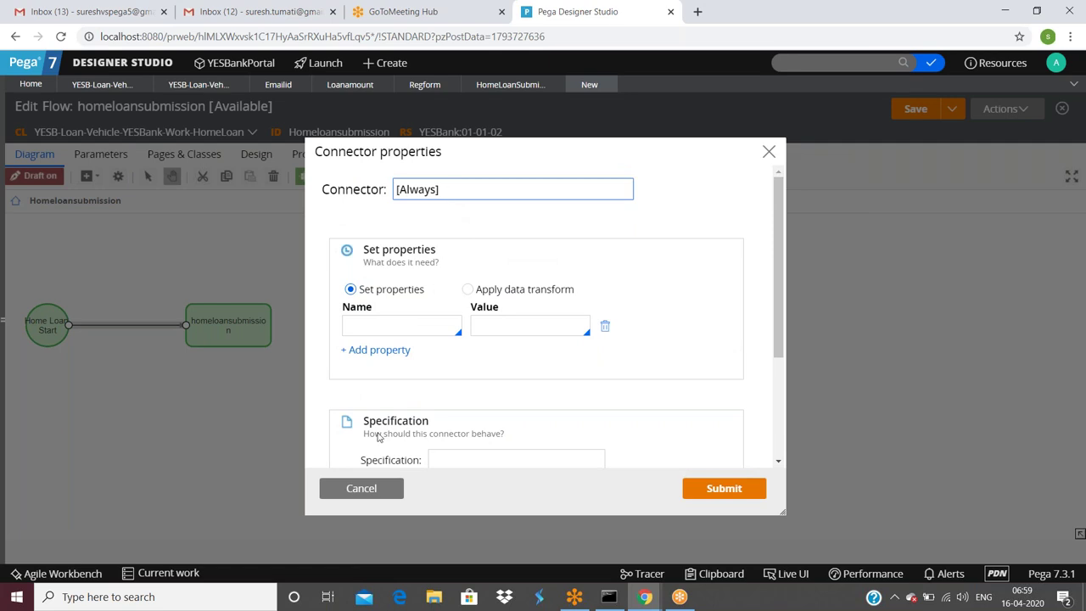
left_click(369, 489)
left_click(241, 326)
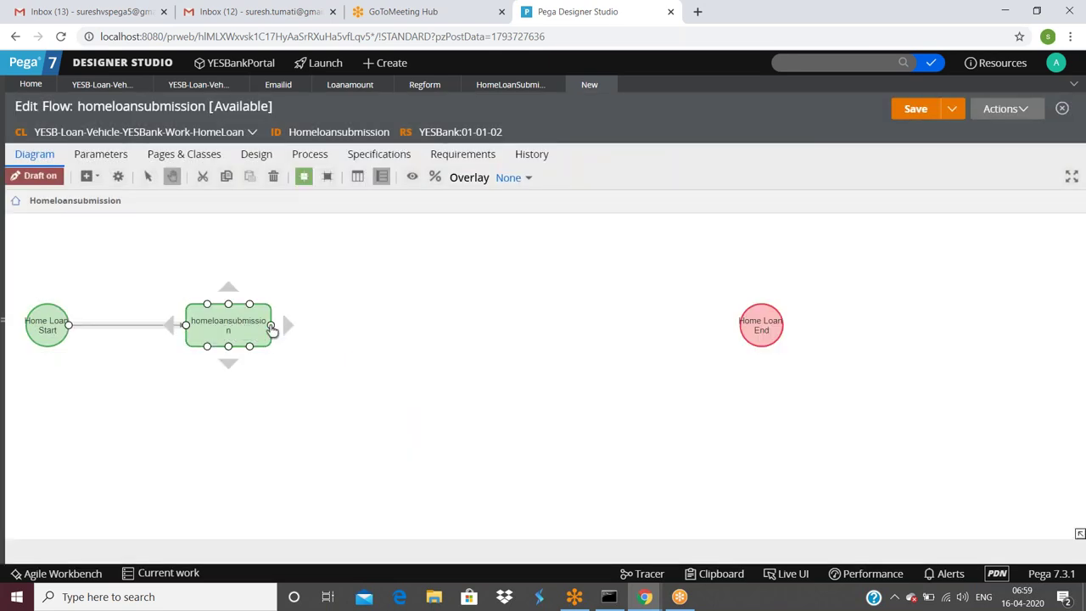
left_click_drag(271, 330, 761, 325)
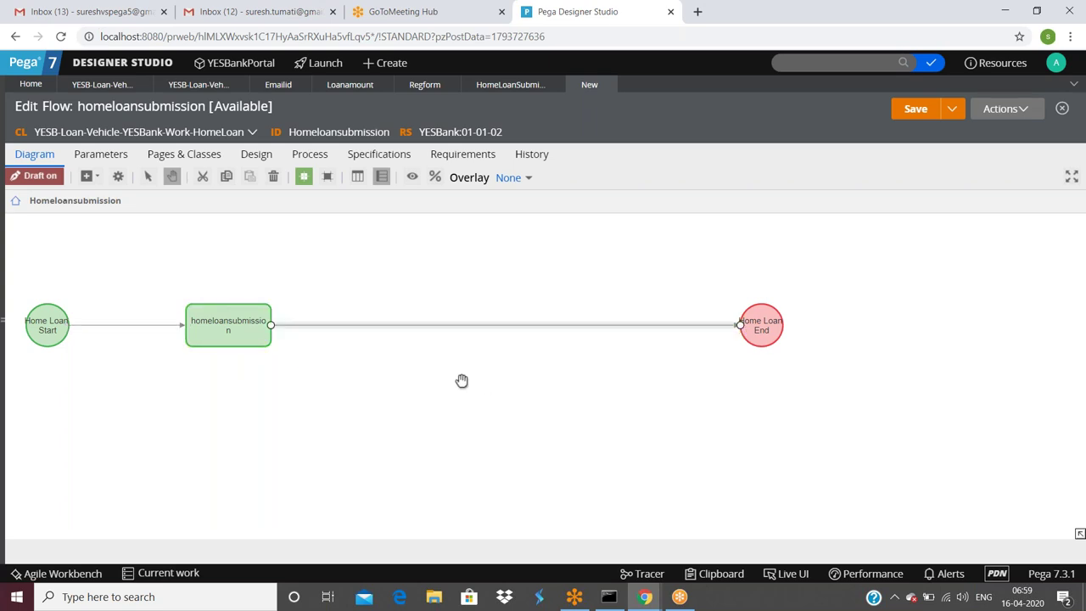
Open the homeloansubmission assignment's properties and rename it "Enter Loan Details"
double_click(219, 322)
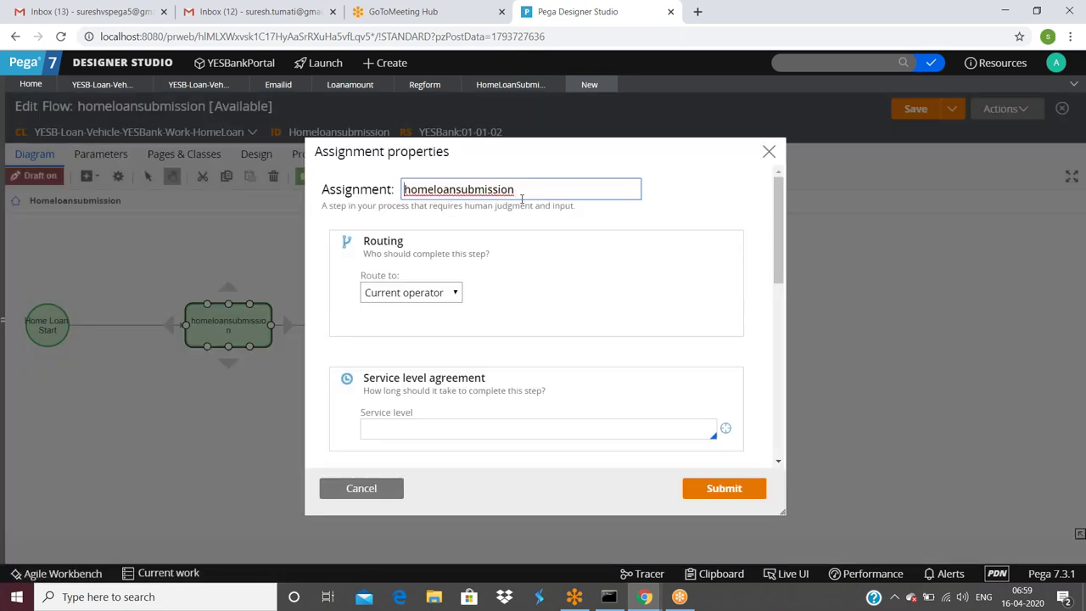
double_click(521, 193)
type("E")
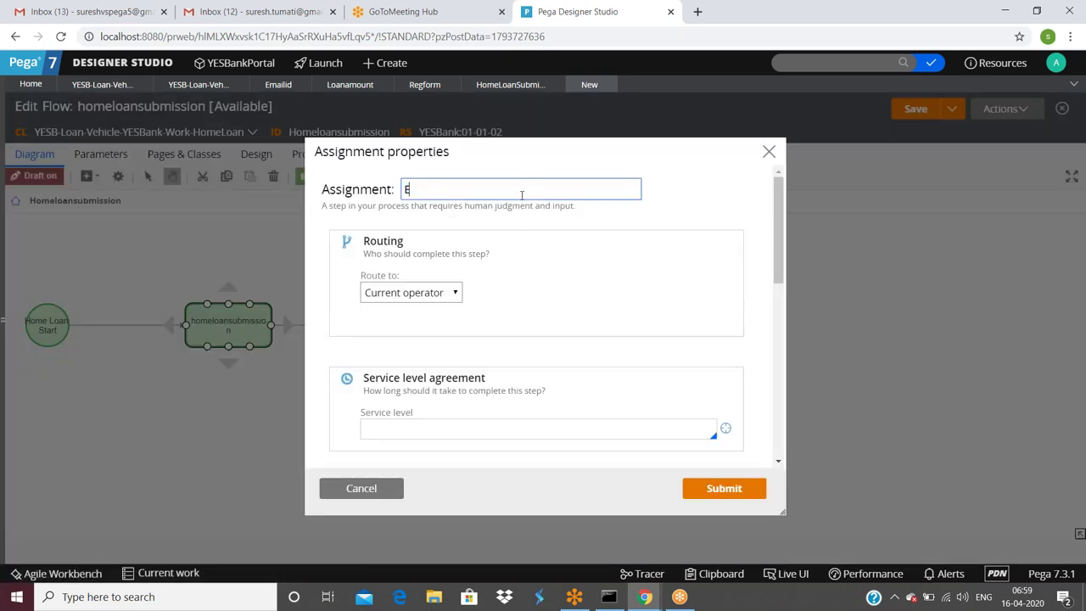
type("nter Loan Details")
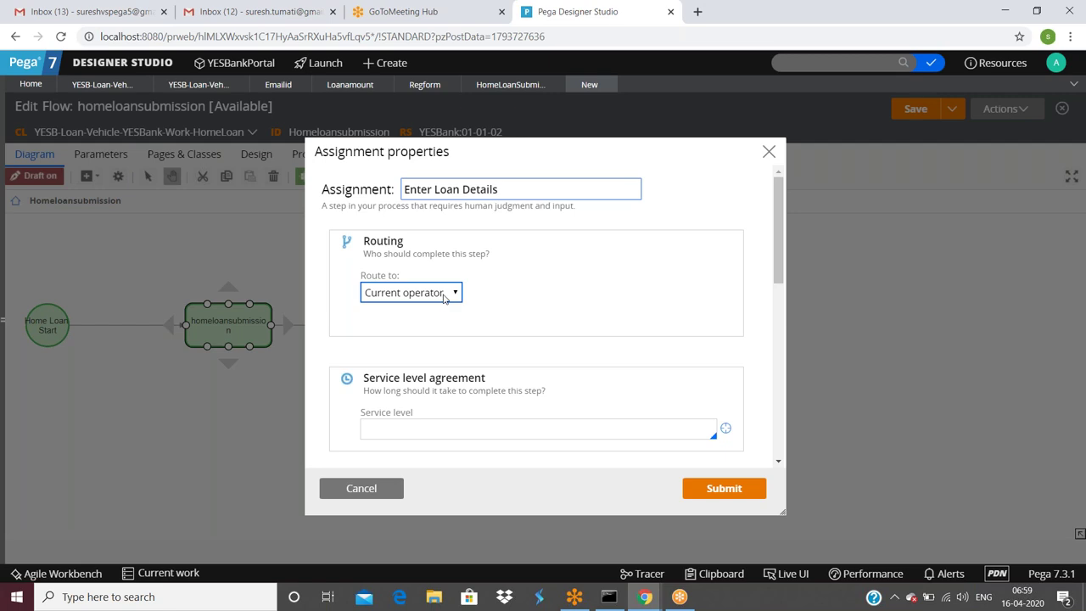
Examine the assignment's routing, service level and advanced assignment details, including harness name, case status and screen navigation
scroll(556, 323, "down", 5)
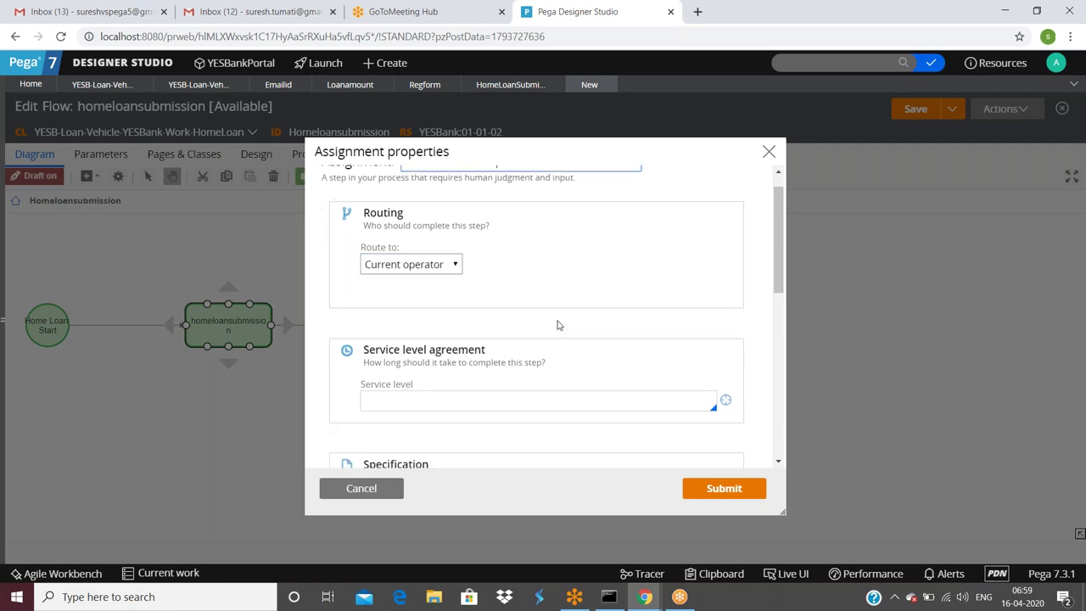
scroll(400, 294, "down", 4)
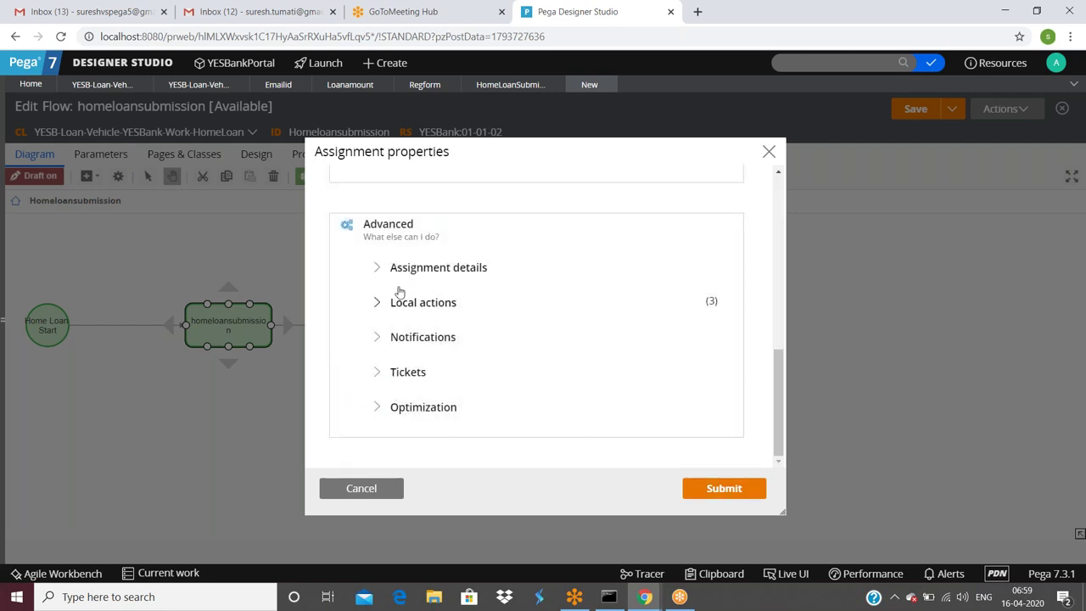
left_click(376, 269)
scroll(488, 320, "down", 4)
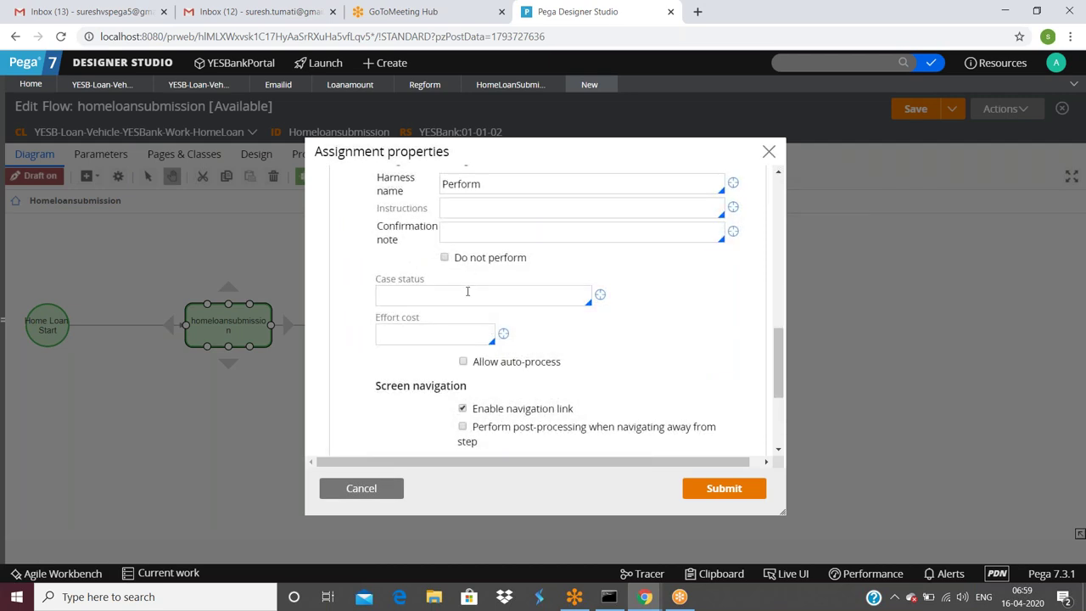
scroll(468, 289, "down", 2)
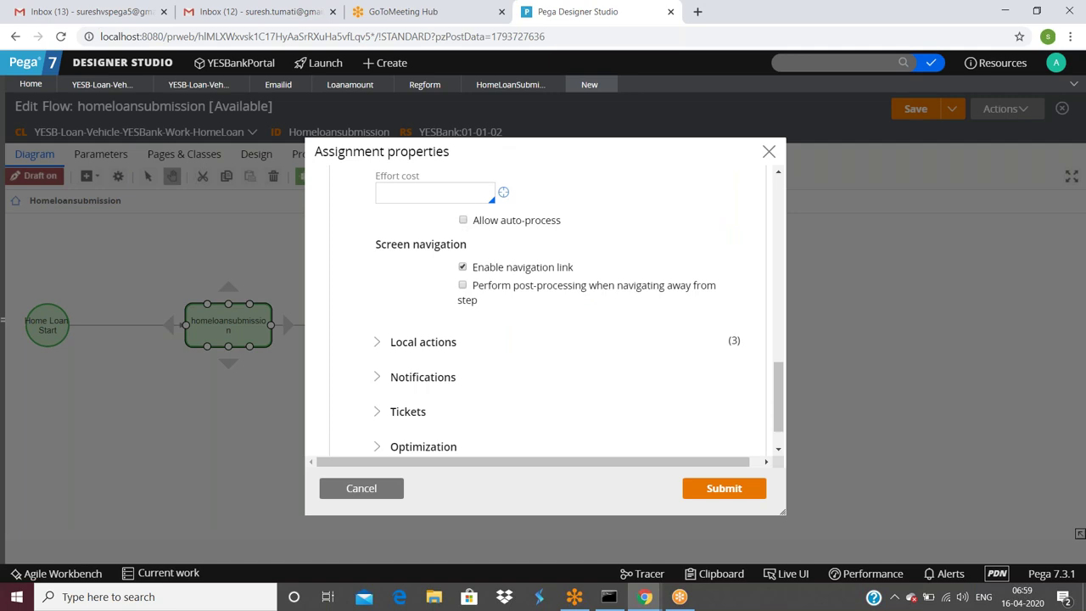
scroll(463, 341, "up", 3)
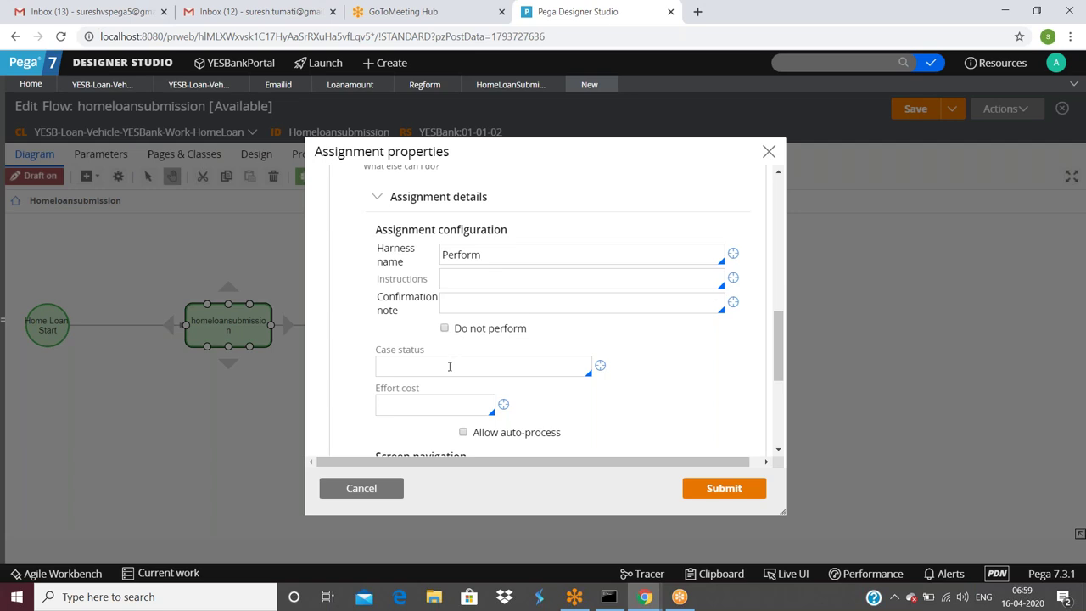
left_click(447, 368)
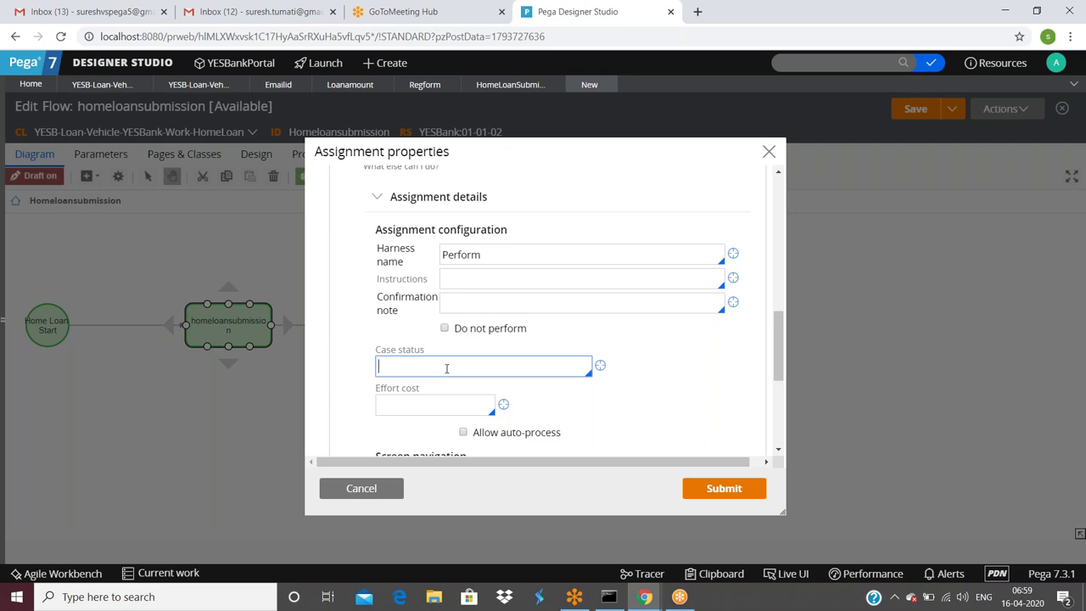
Review the assignment's three local actions, and submit the assignment properties
scroll(458, 297, "down", 4)
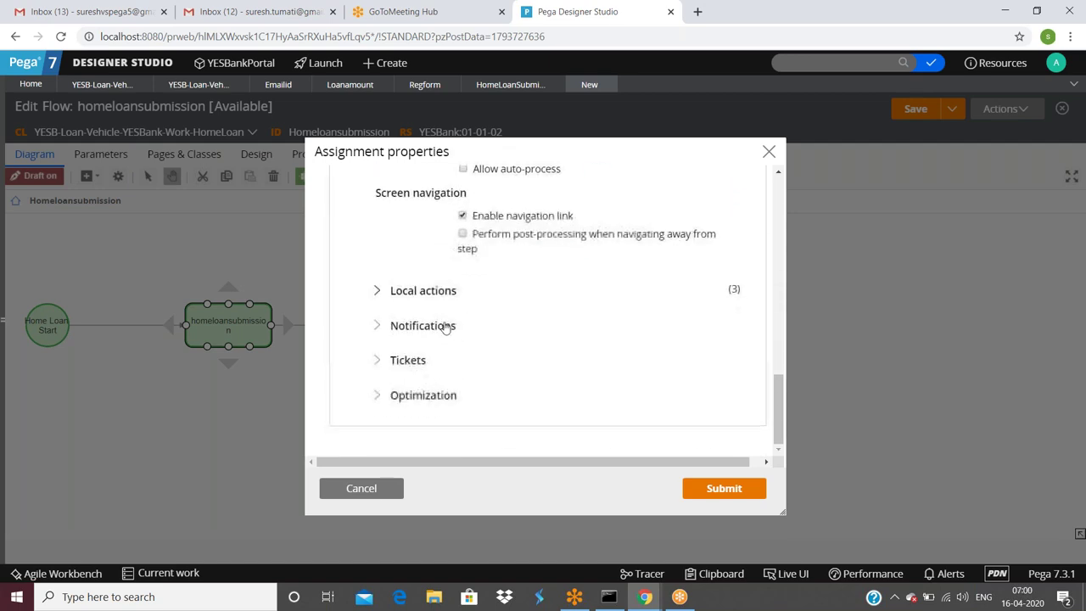
left_click(381, 292)
left_click(383, 293)
left_click(384, 293)
scroll(402, 306, "down", 1)
left_click(449, 332)
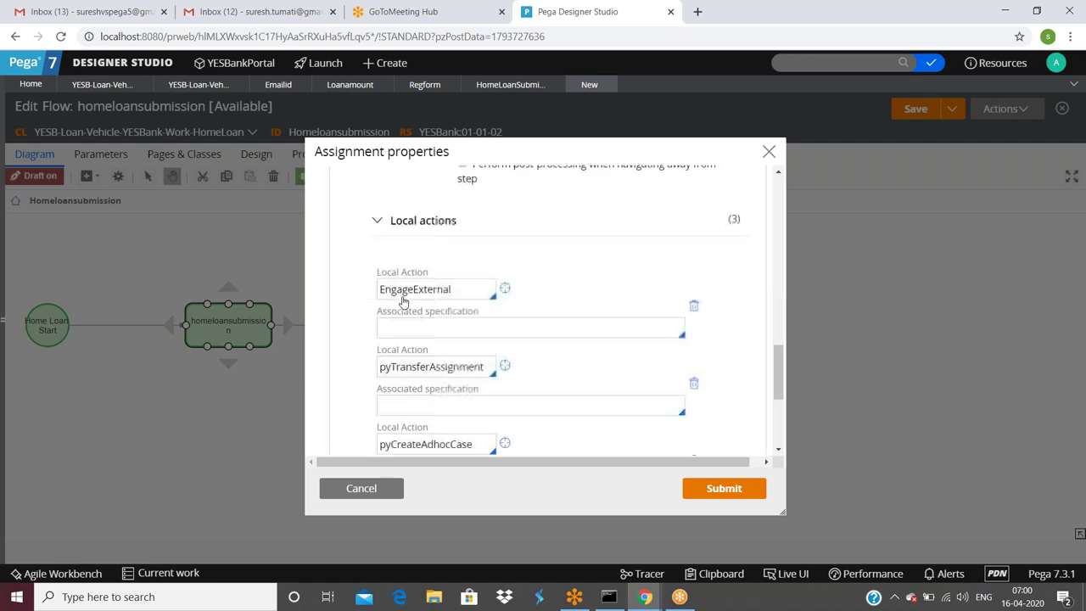
scroll(448, 324, "down", 2)
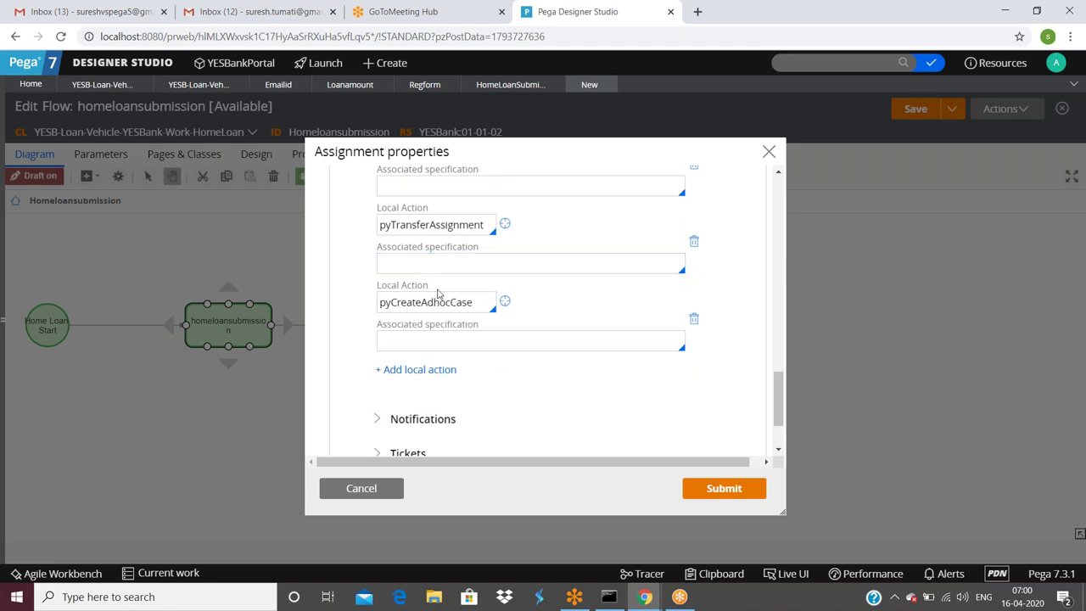
scroll(403, 297, "up", 1)
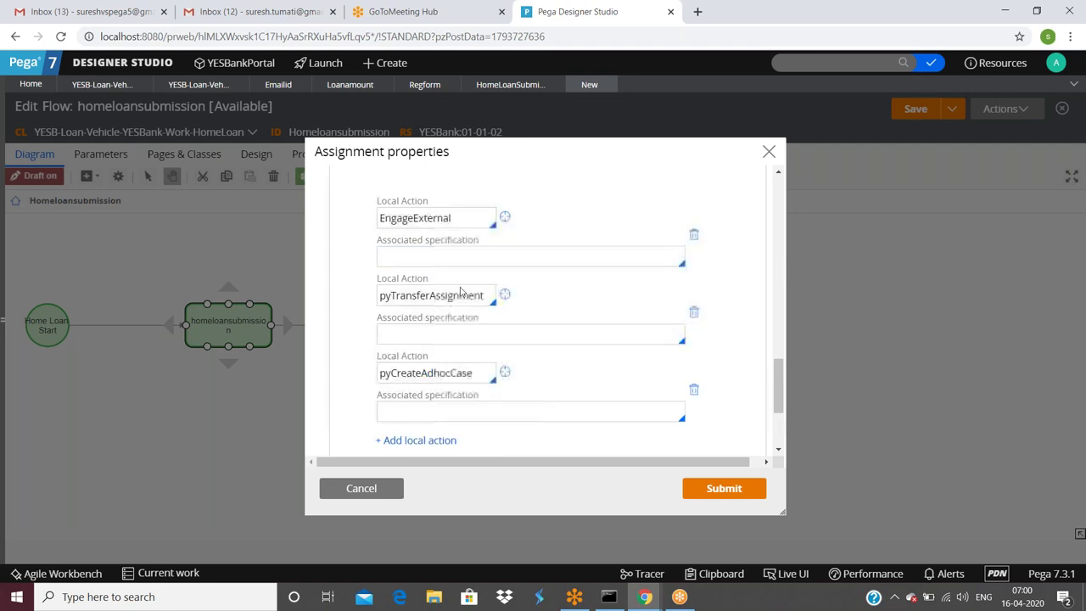
scroll(426, 297, "up", 1)
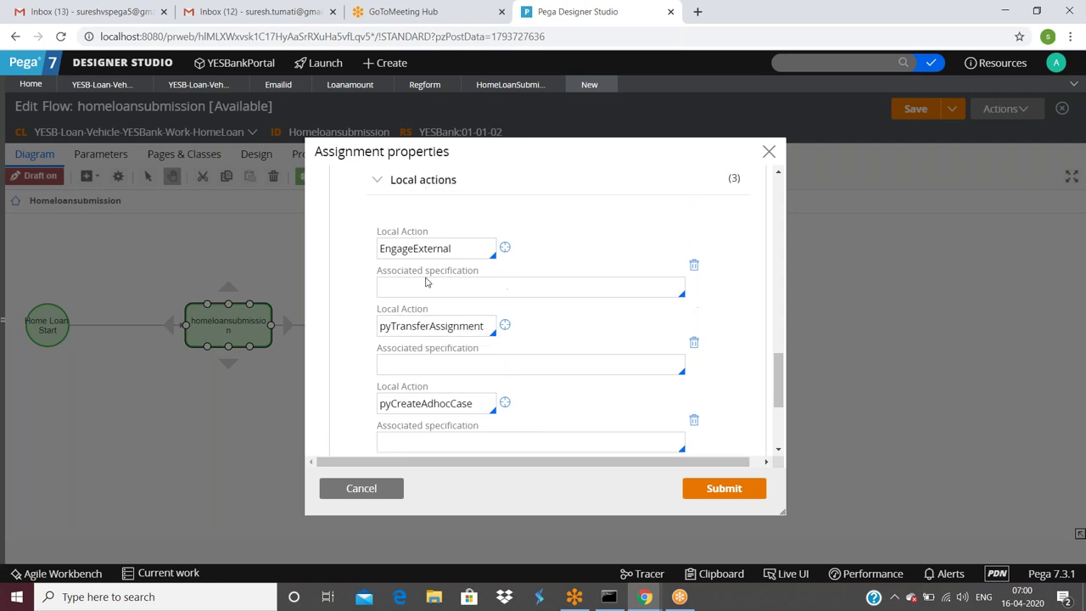
scroll(426, 297, "up", 1)
scroll(395, 323, "up", 1)
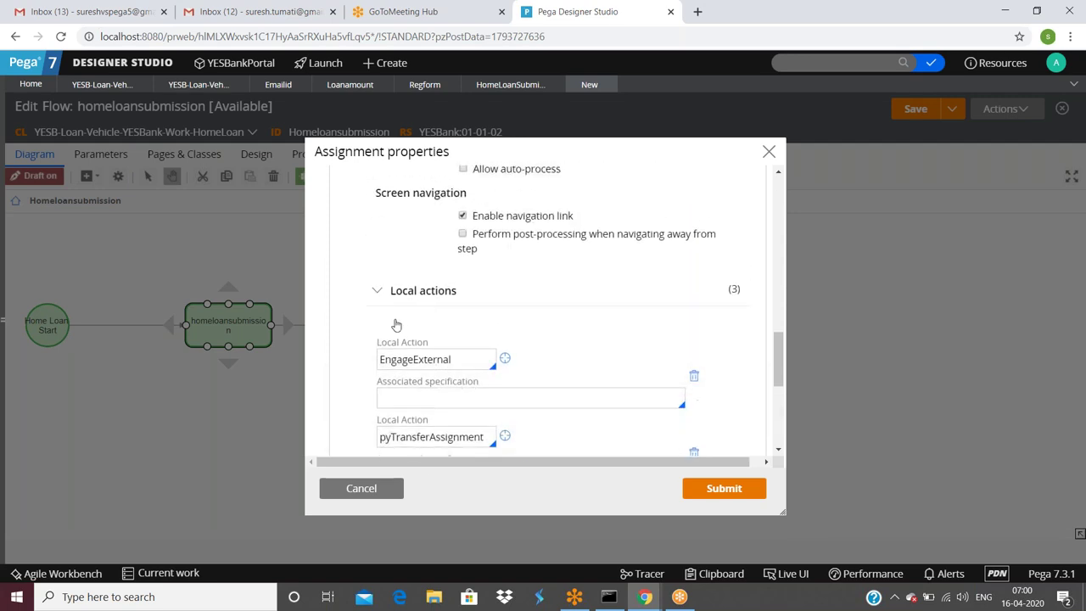
left_click(377, 291)
scroll(510, 327, "up", 5)
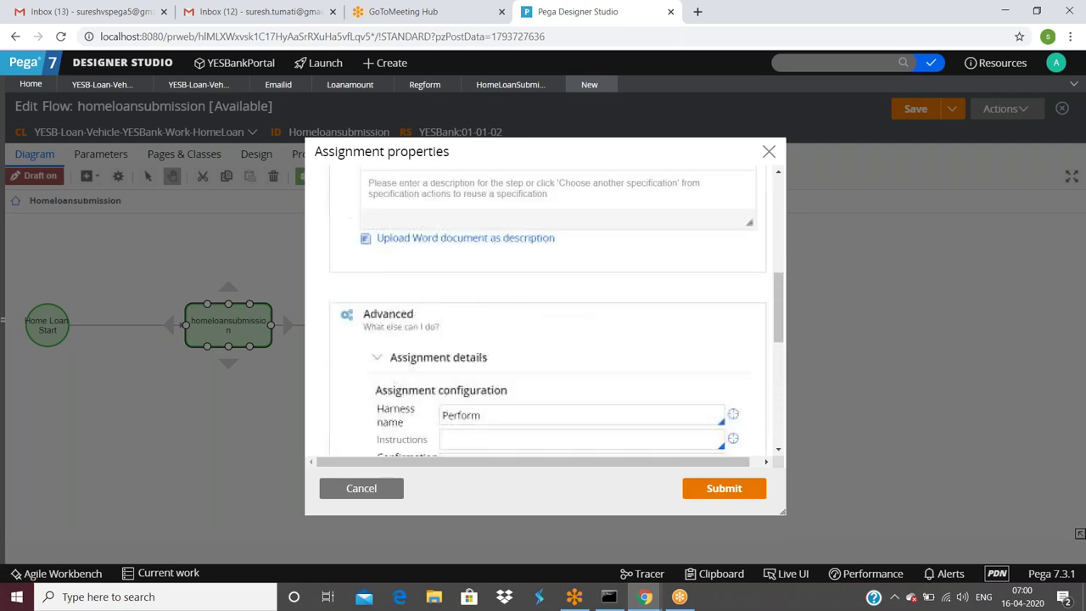
scroll(543, 339, "up", 5)
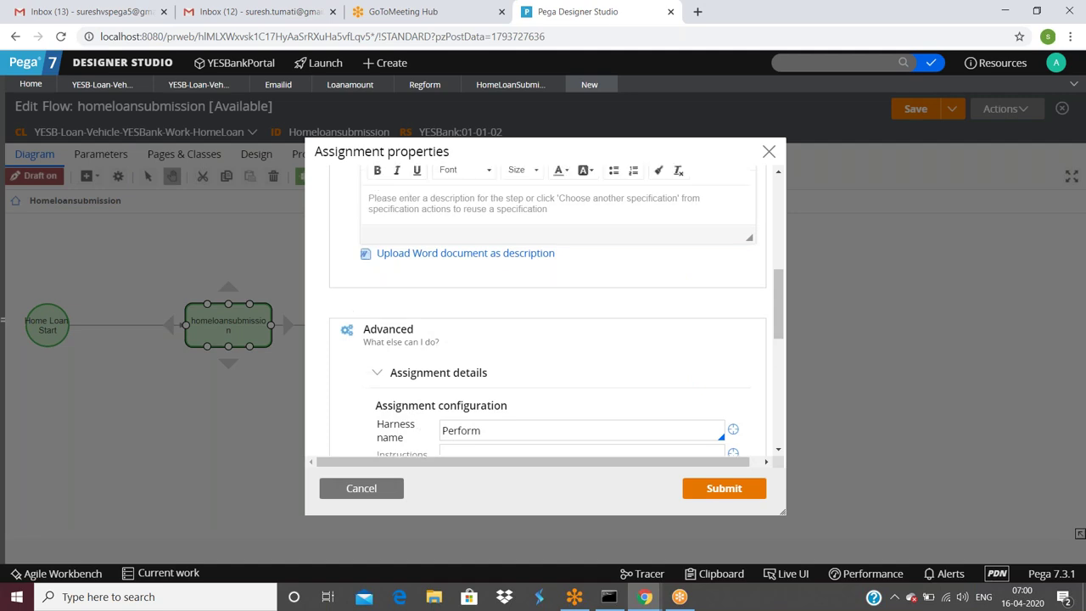
left_click(724, 488)
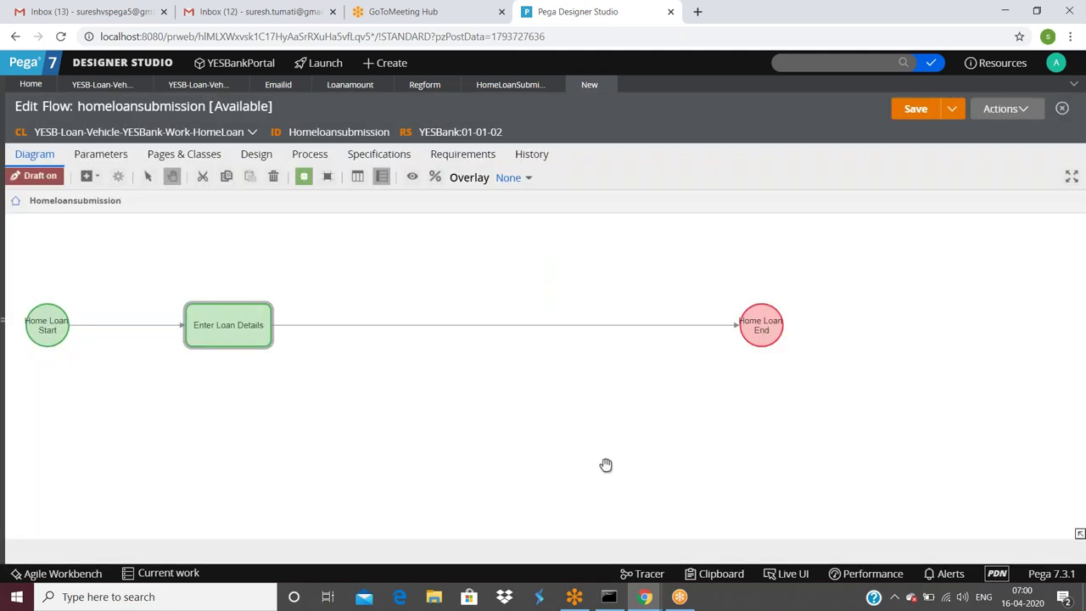
Reopen the Enter Loan Details assignment's properties and review its assignment configuration, including harness name, confirmation note, case status and screen navigation
double_click(236, 325)
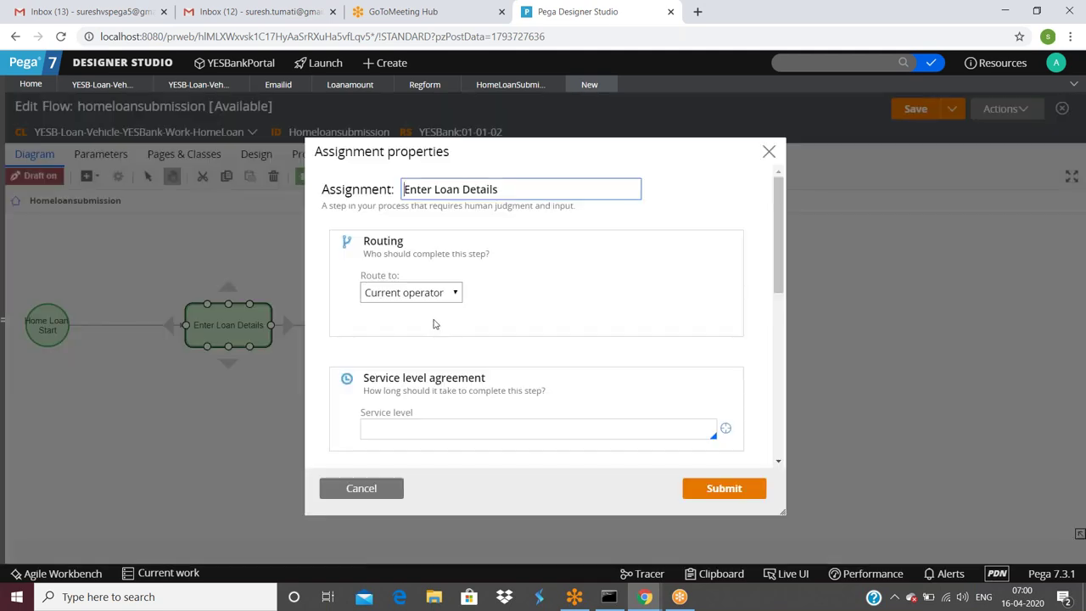
scroll(494, 293, "down", 3)
scroll(493, 293, "down", 3)
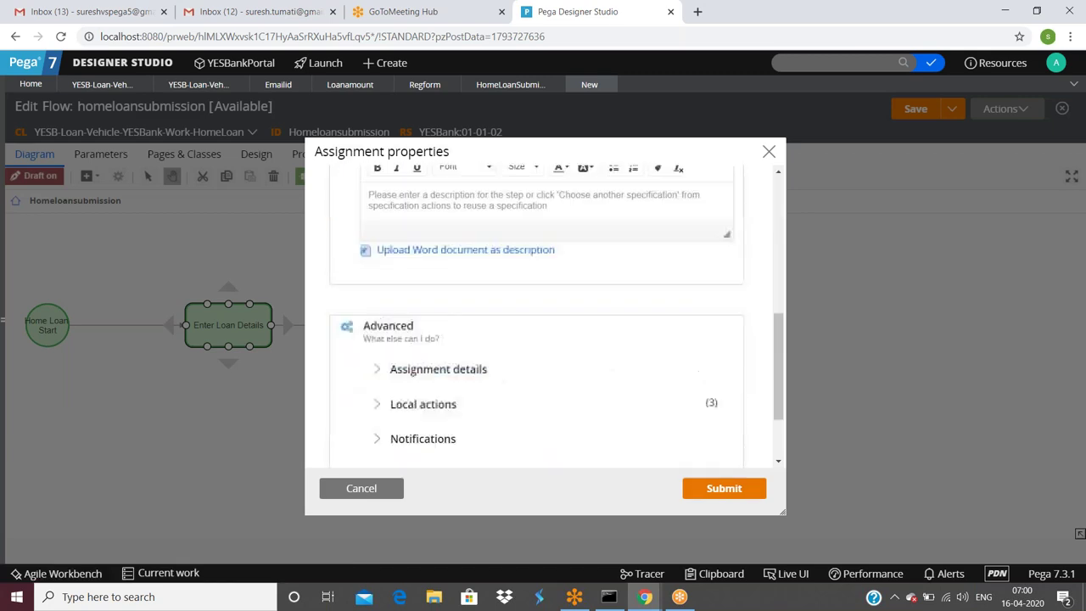
left_click(375, 270)
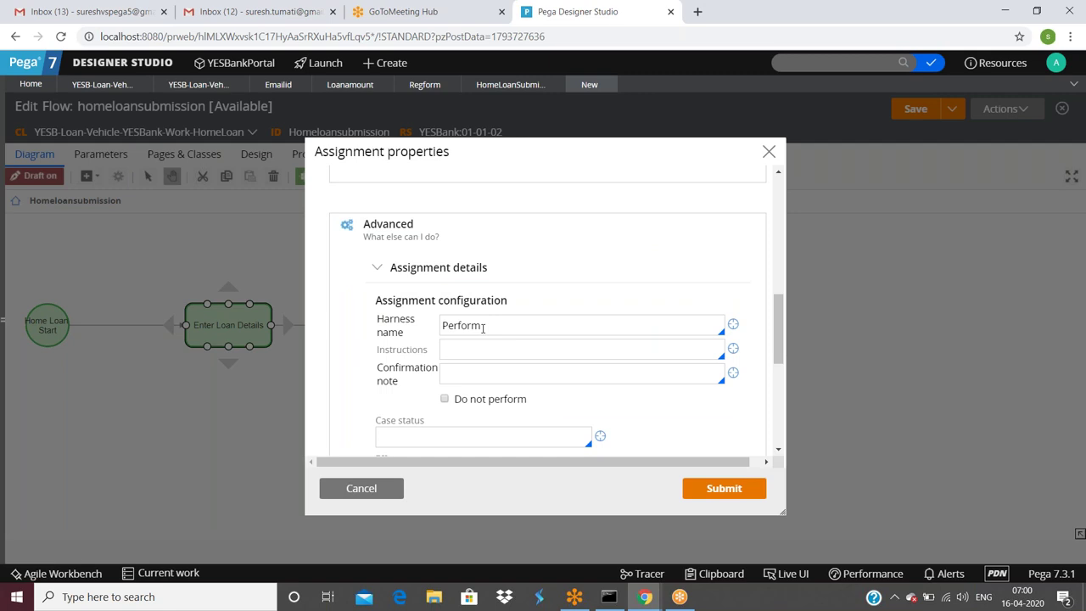
left_click(470, 375)
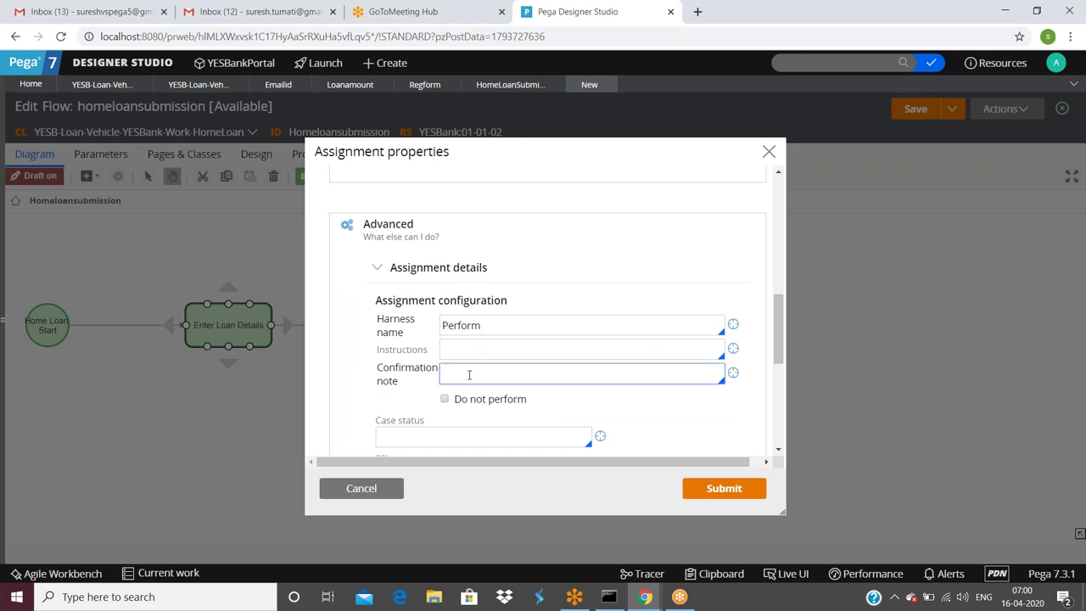
scroll(469, 375, "down", 1)
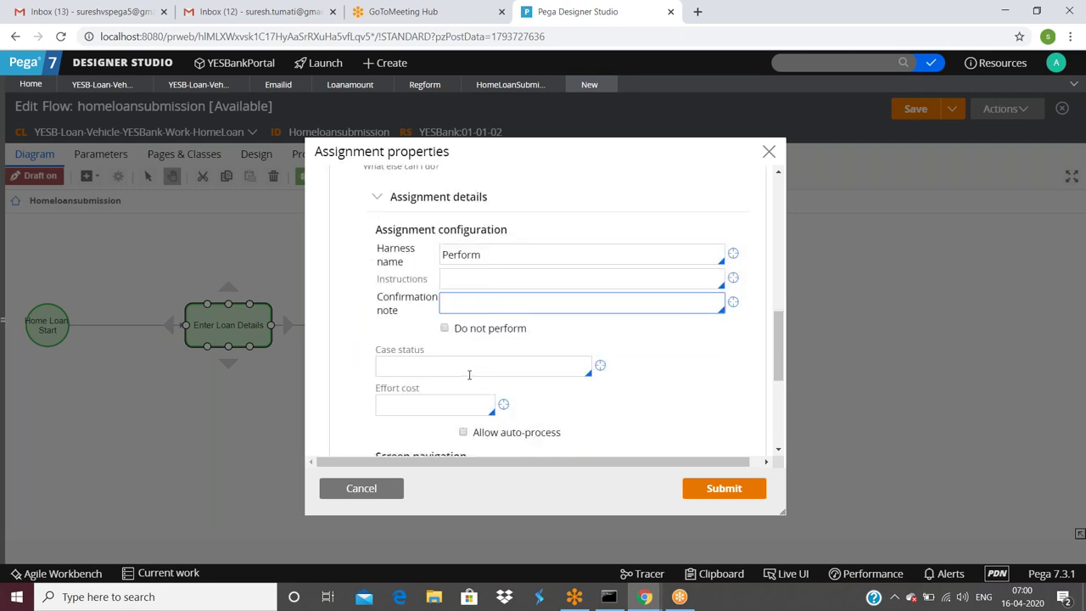
scroll(469, 374, "down", 1)
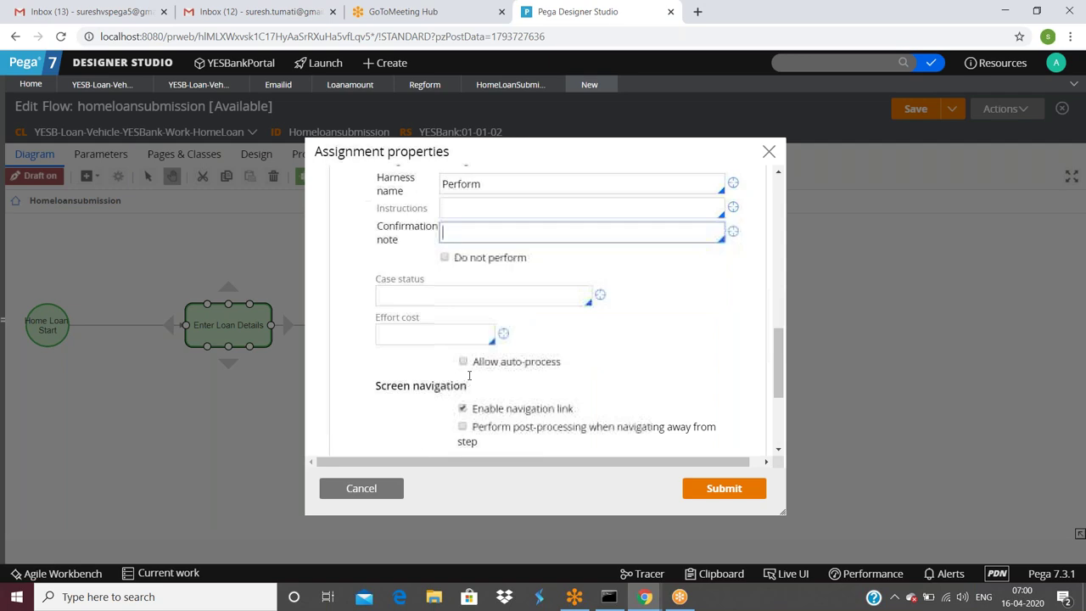
left_click(492, 235)
type("py")
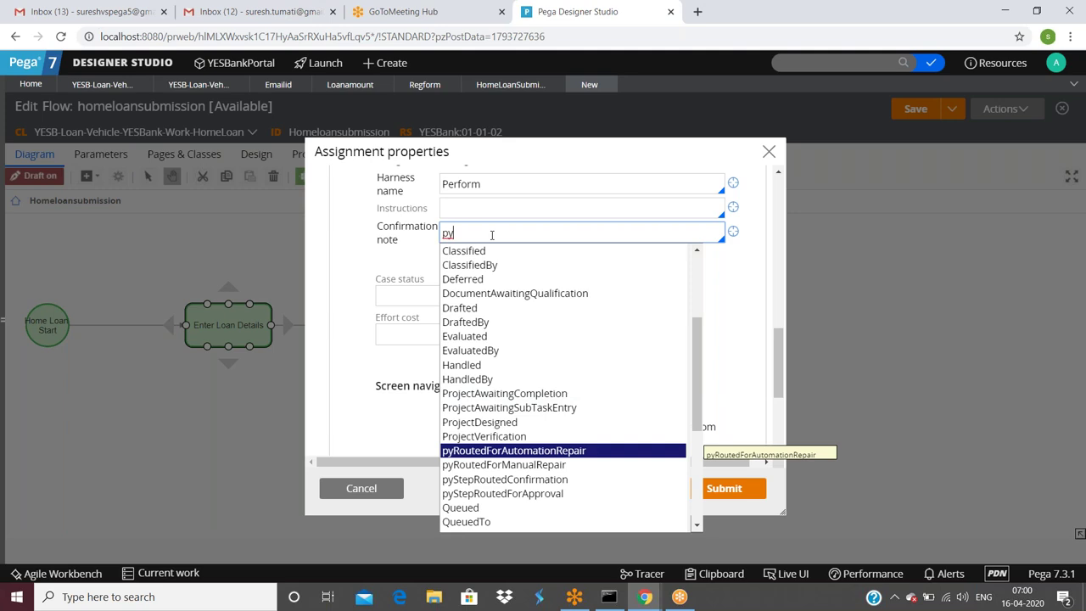
type("Conf")
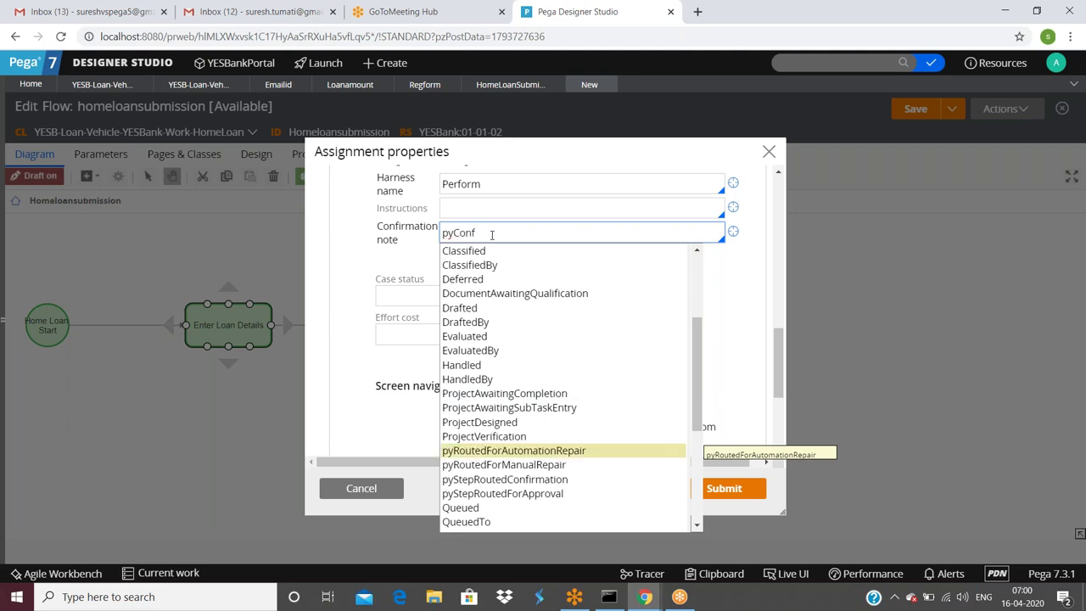
key("ctrl+a")
key("BackSpace")
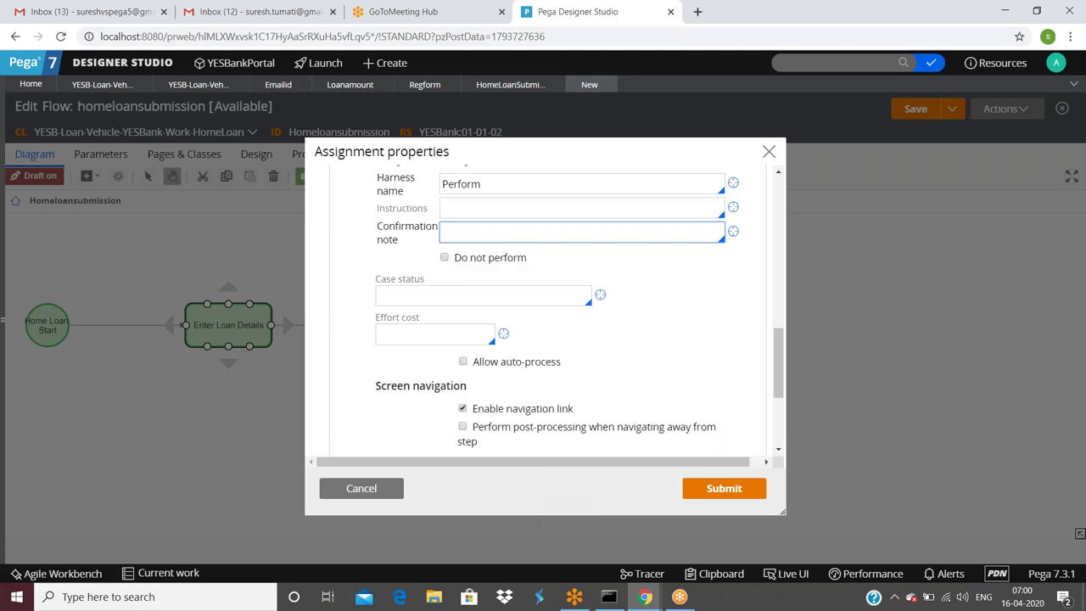
Check the Enter Loan Details assignment's notification policy, and close its properties
scroll(582, 342, "down", 1)
scroll(581, 342, "down", 1)
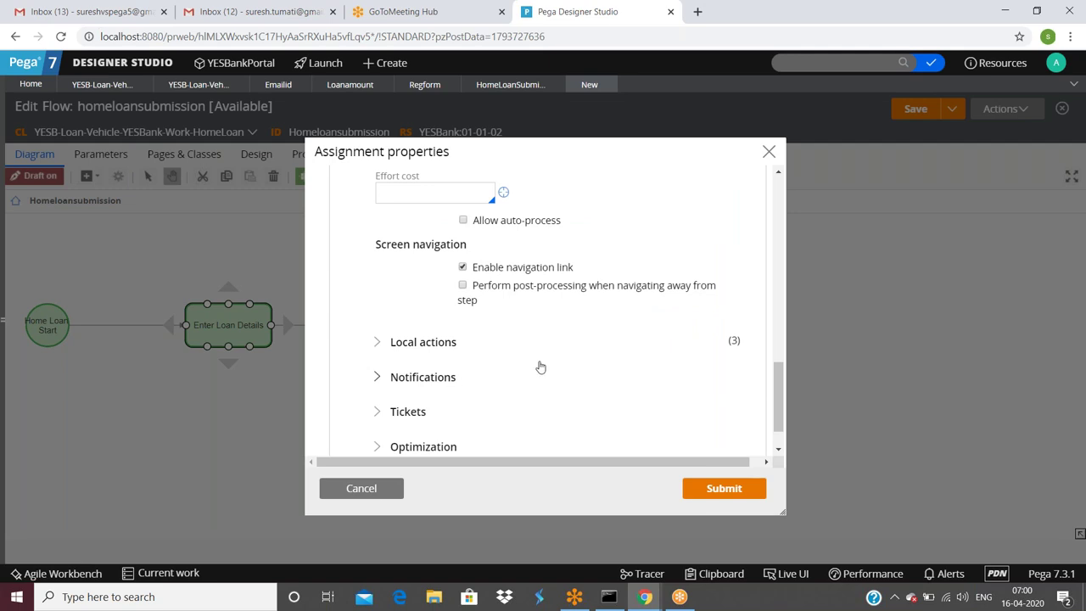
scroll(588, 368, "down", 1)
left_click(376, 325)
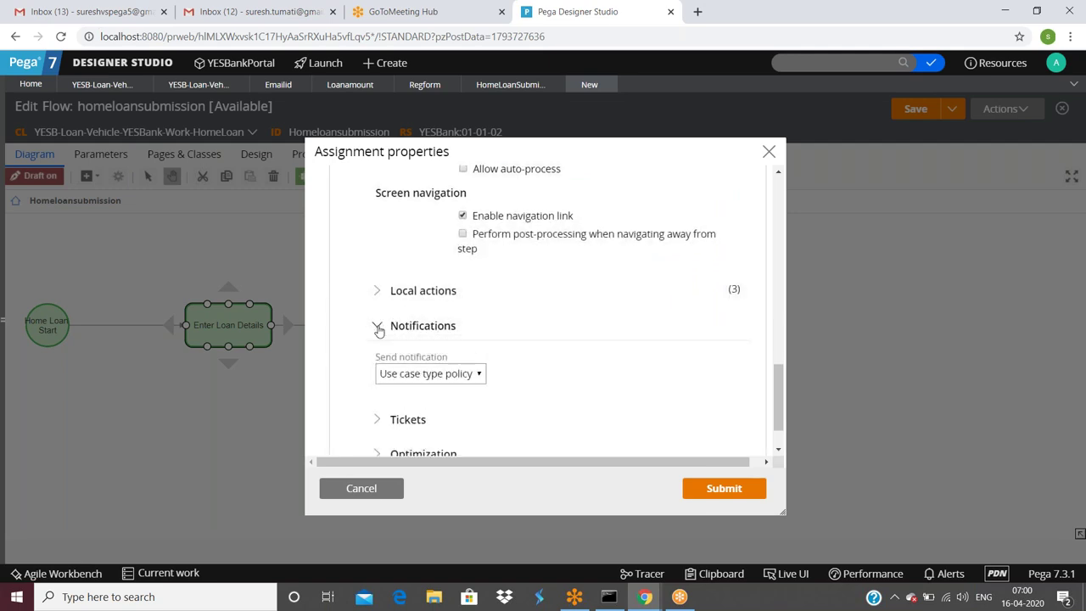
left_click(377, 325)
left_click(722, 490)
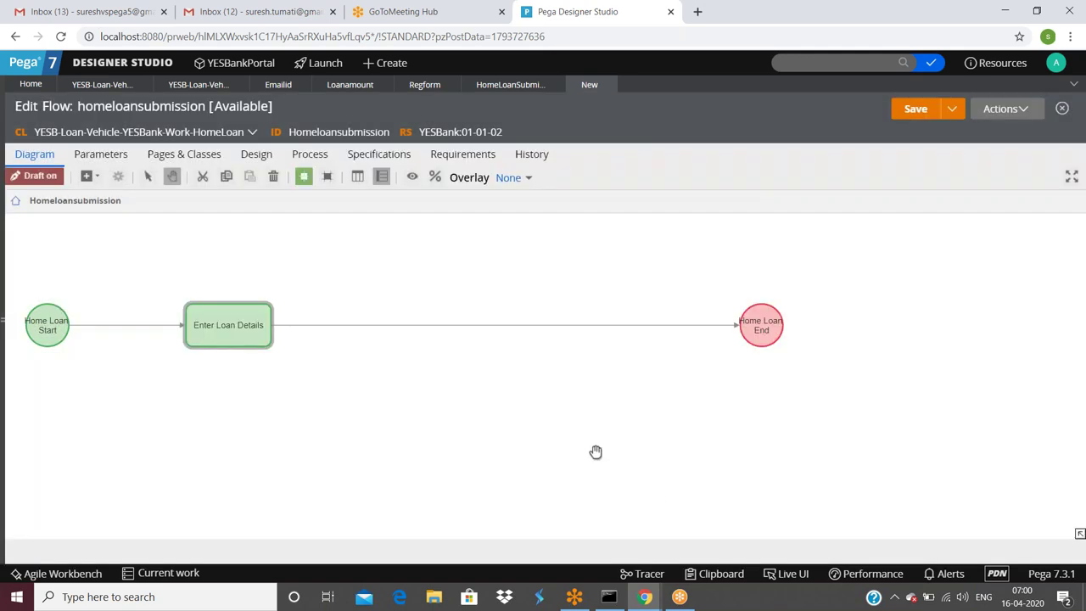
Open the properties of the connector from Enter Loan Details to Home Loan End and name it "Submit Loan Details"
double_click(512, 326)
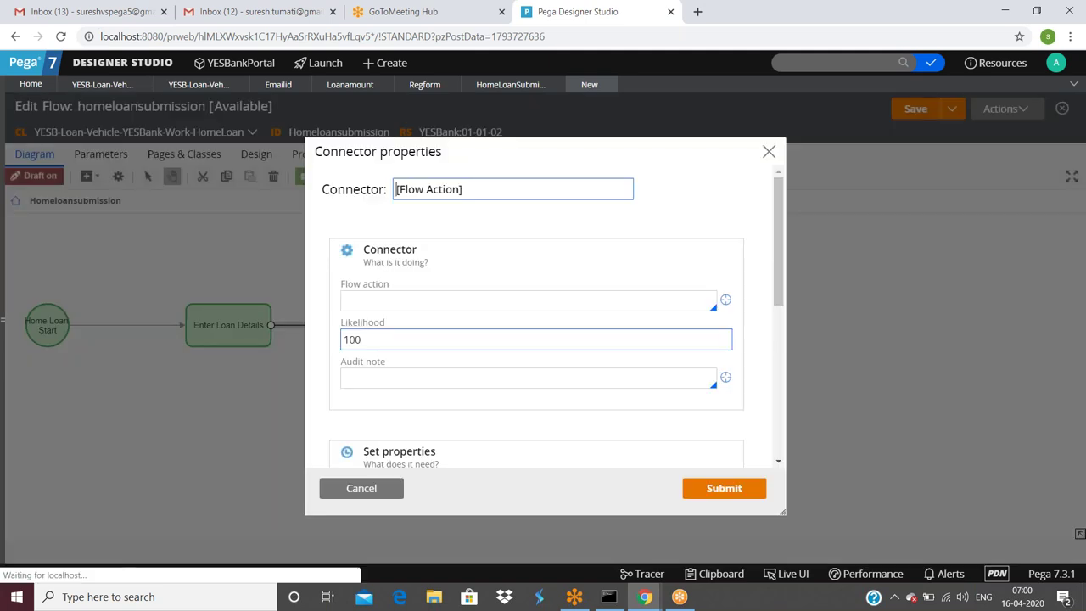
triple_click(465, 192)
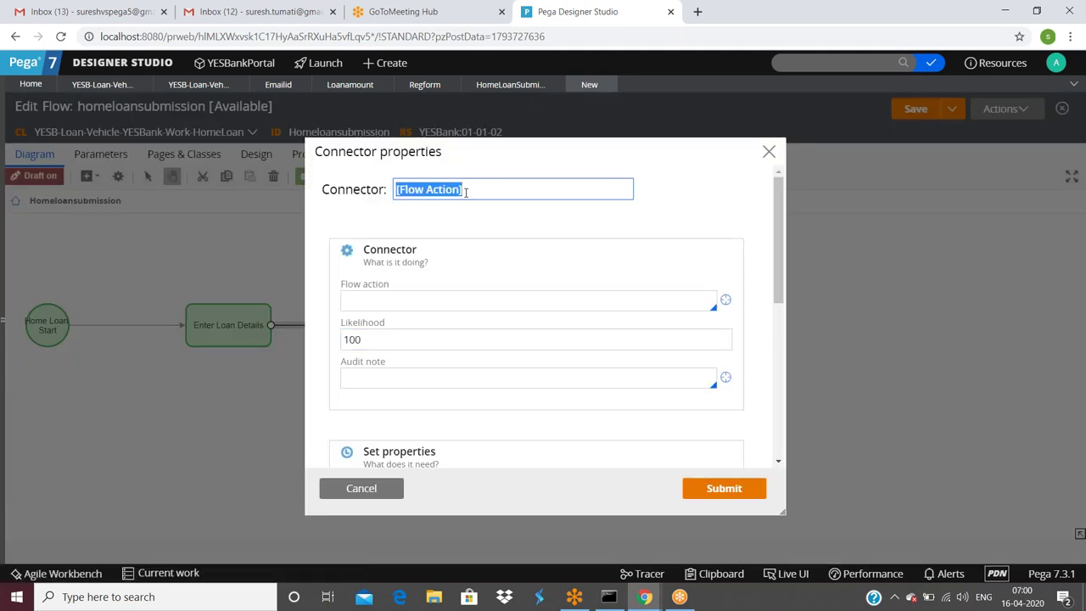
type("Subm")
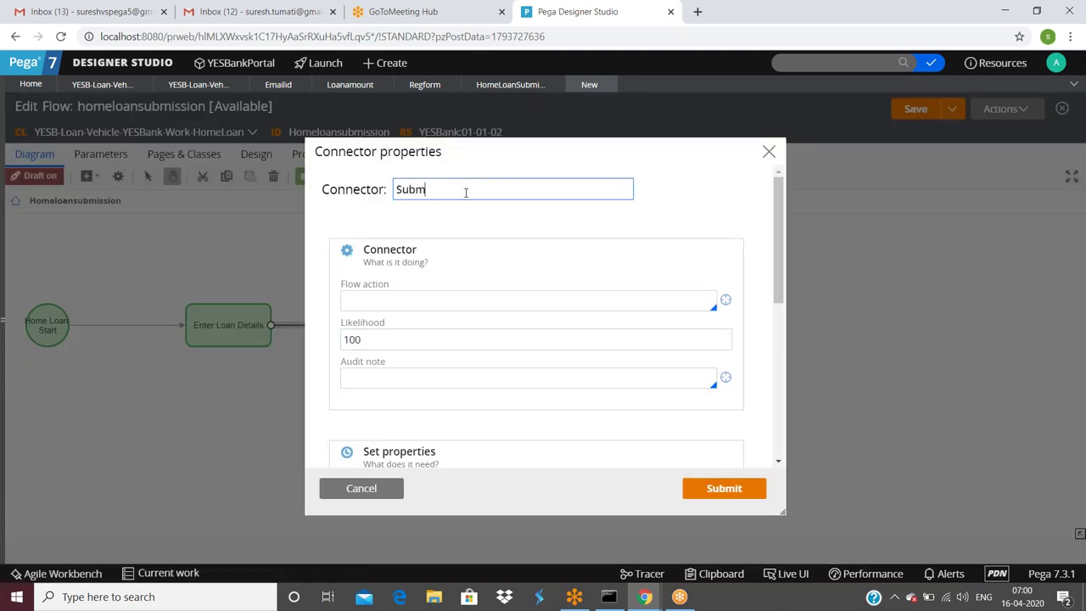
type("it Loan Details")
Assign the flow action HomeLoanSubmission to the connector and create its record in class YESB-Loan-Vehicle-YESBank-Work-HomeLoan, ruleset YESBank 01-01-02
left_click(404, 302)
scroll(404, 302, "down", 3)
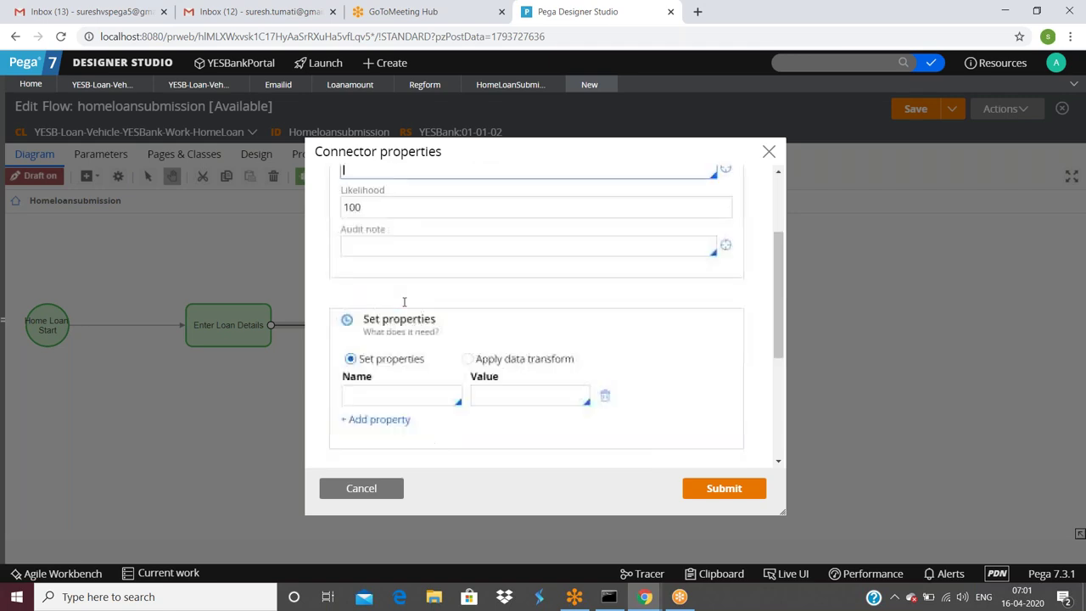
scroll(543, 314, "down", 1)
scroll(543, 314, "up", 5)
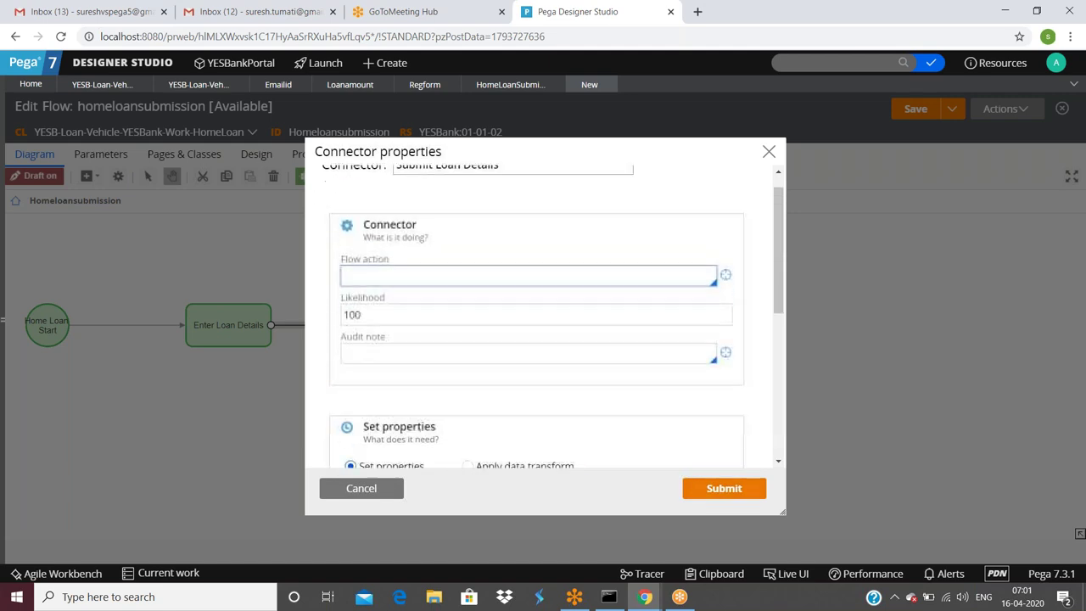
type("HomeLoanSubmission")
left_click(727, 301)
left_click(726, 301)
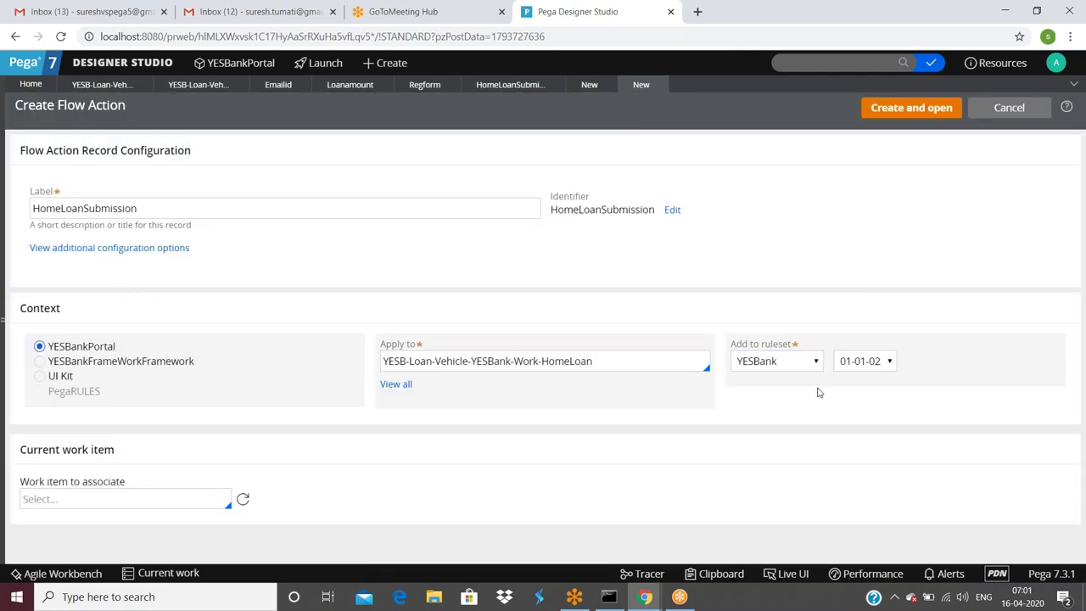
left_click(910, 109)
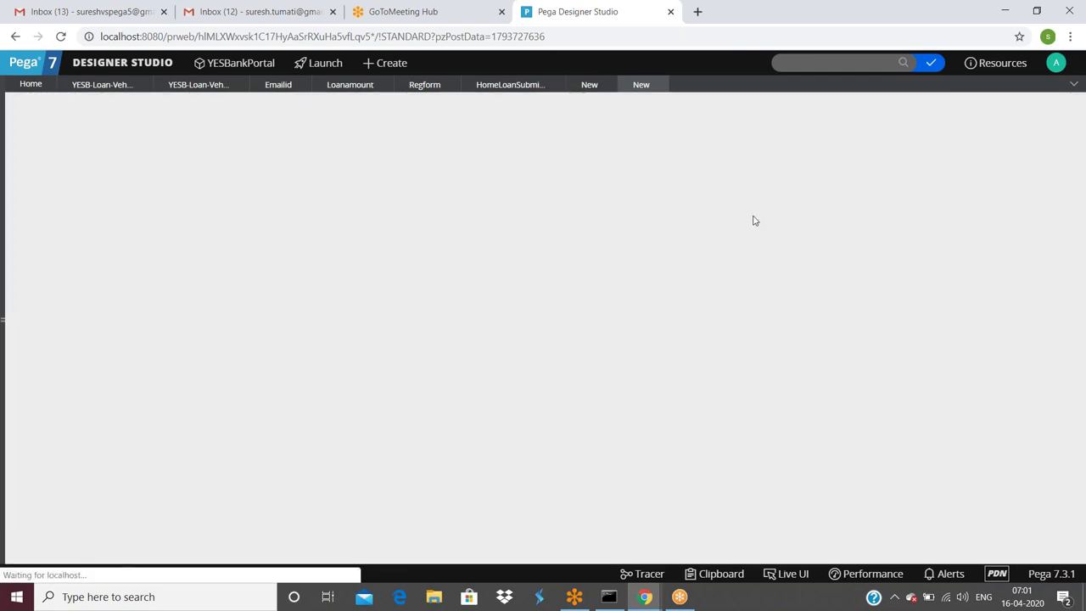
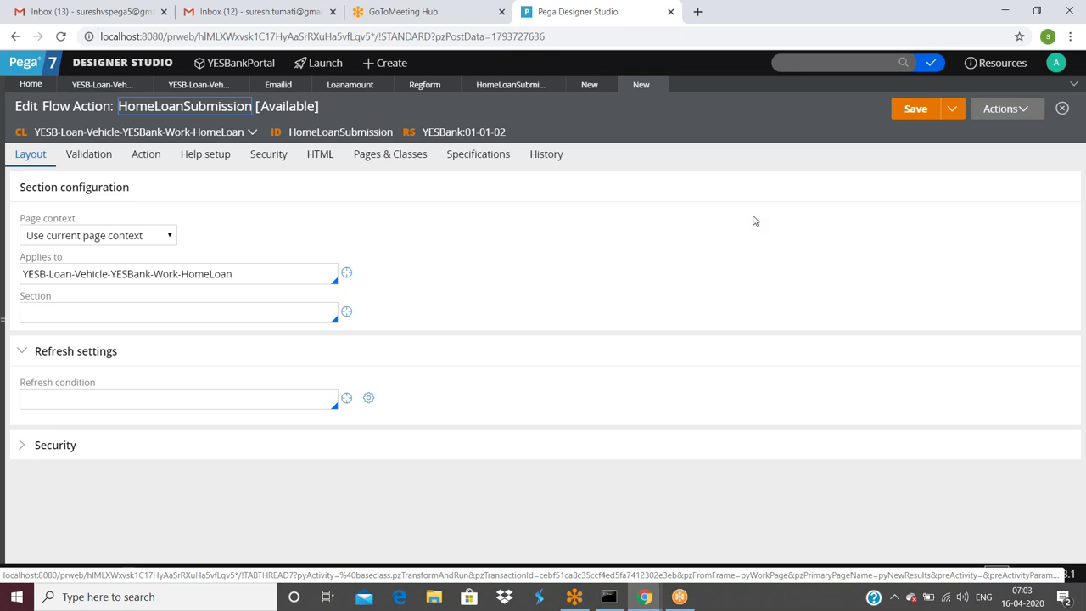
Set the HomeLoanSubmission flow action's section to HomeLoanSubmission and save the rule
left_click(145, 316)
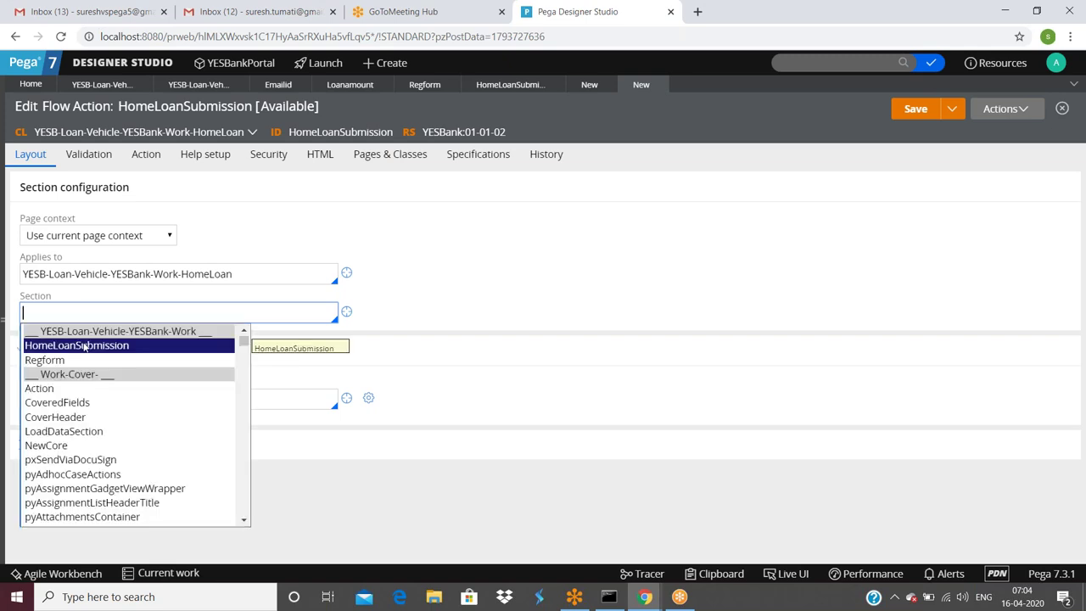
left_click(127, 344)
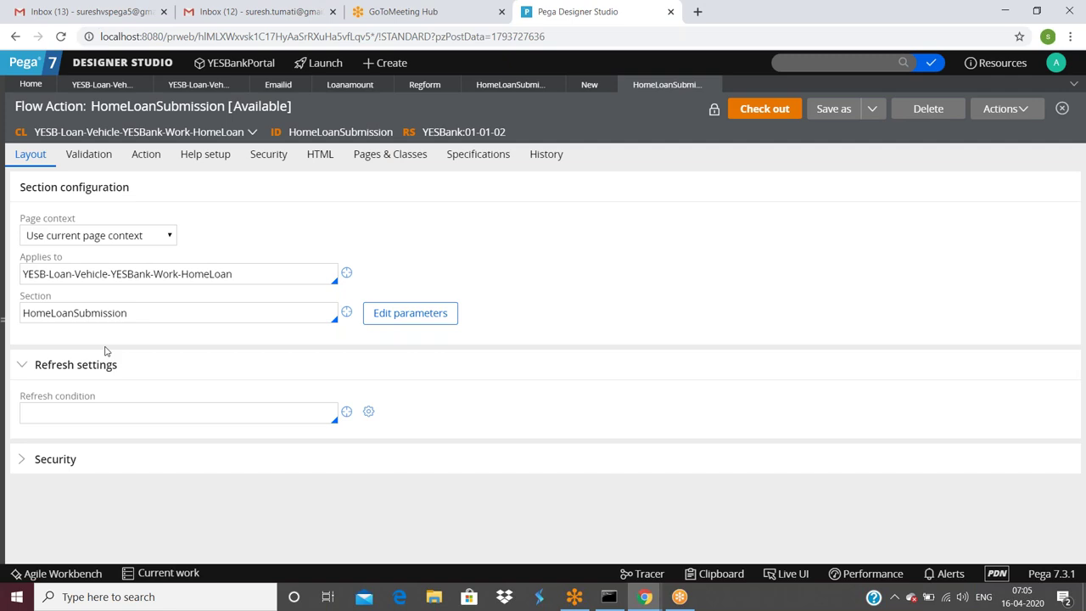
double_click(134, 316)
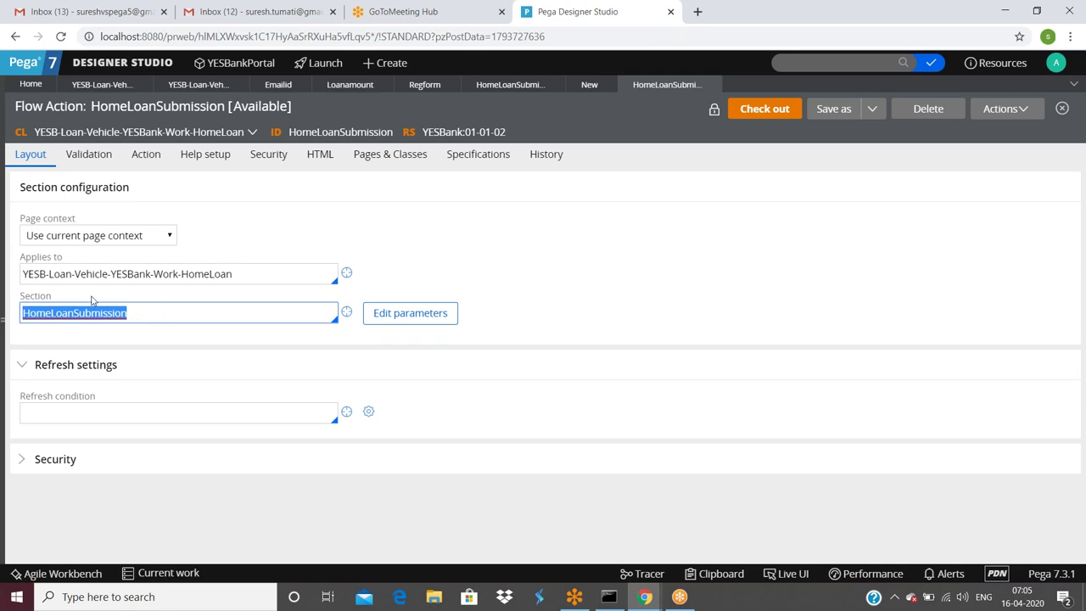
double_click(133, 312)
left_click(560, 304)
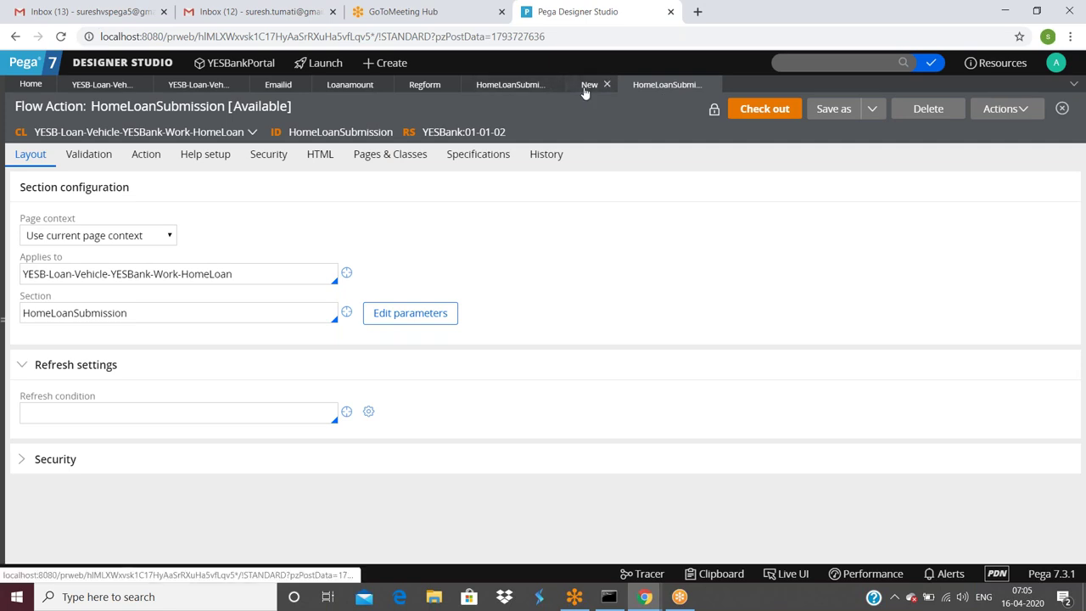
Check the fields in the HomeLoanSubmission section, and return to the connector's properties in the homeloansubmission flow
left_click(529, 90)
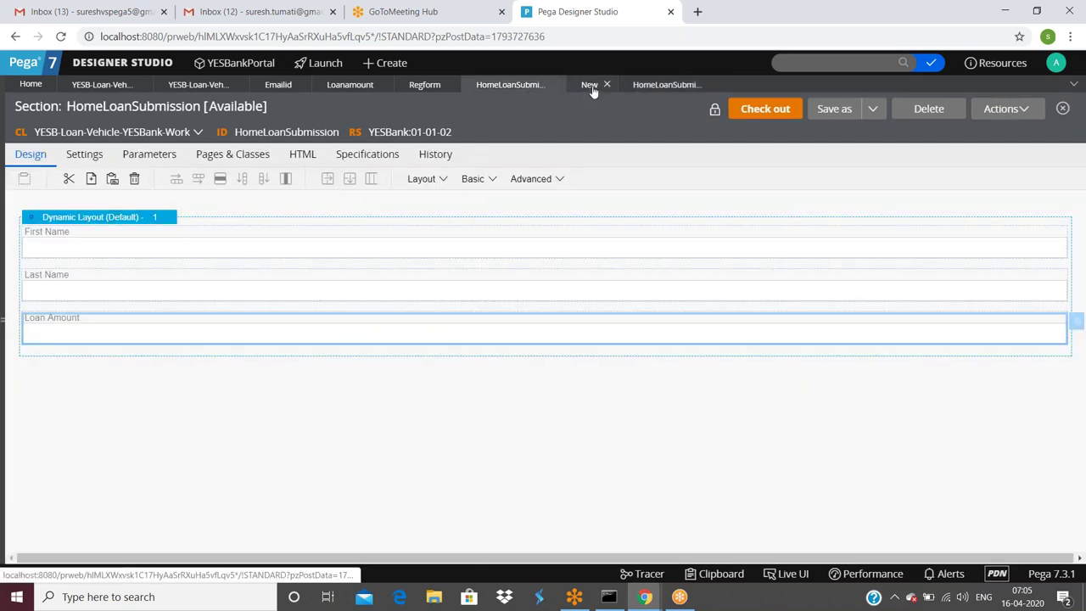
left_click(591, 86)
scroll(450, 318, "down", 2)
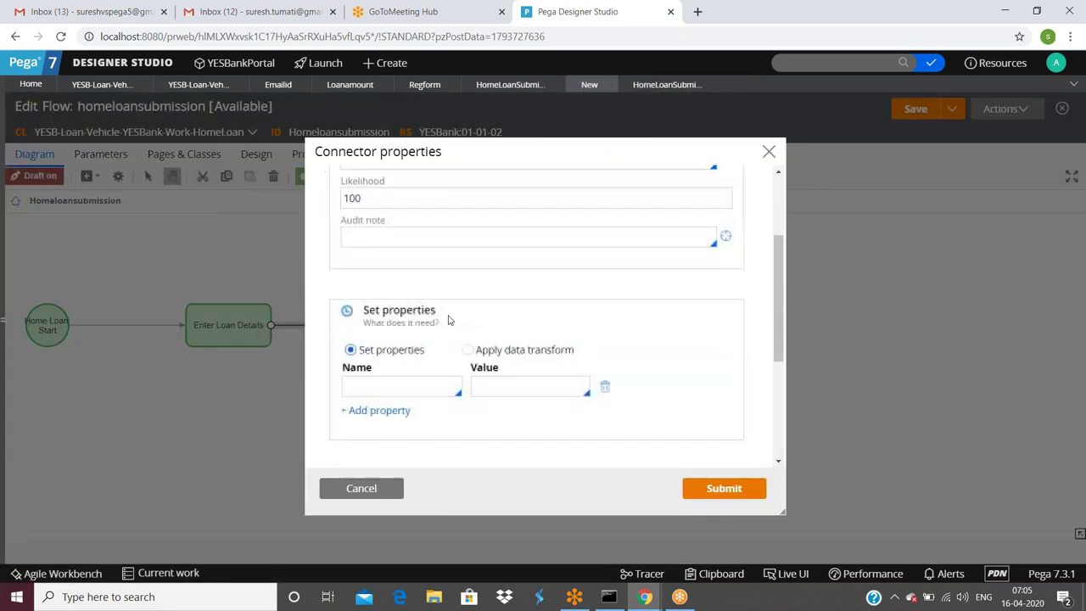
Check the likelihood of the Submit Loan Details connector and submit its properties
scroll(450, 323, "up", 1)
left_click(431, 269)
double_click(436, 272)
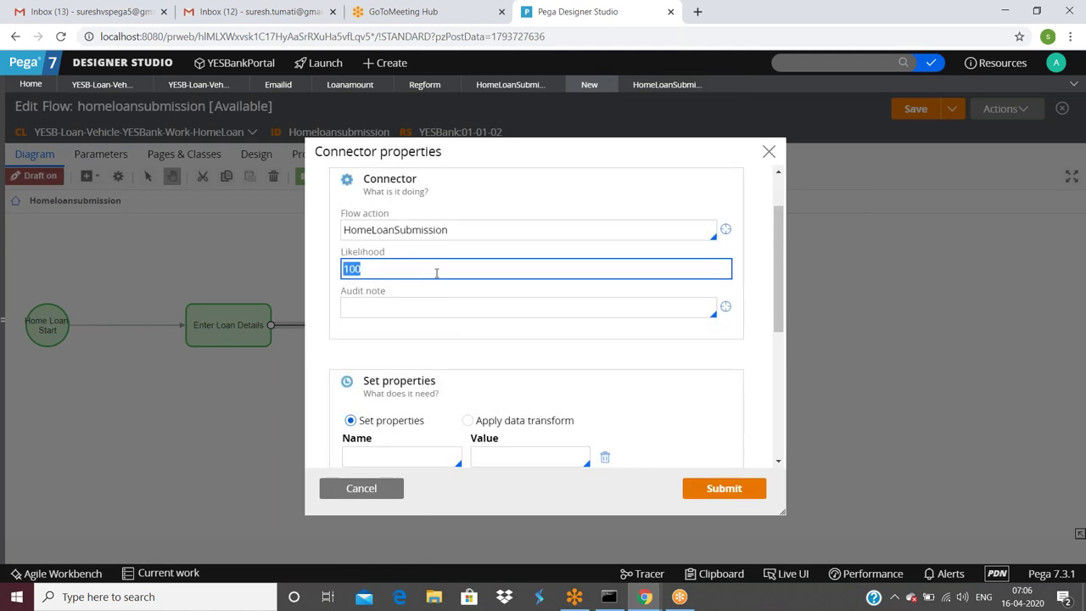
left_click(728, 492)
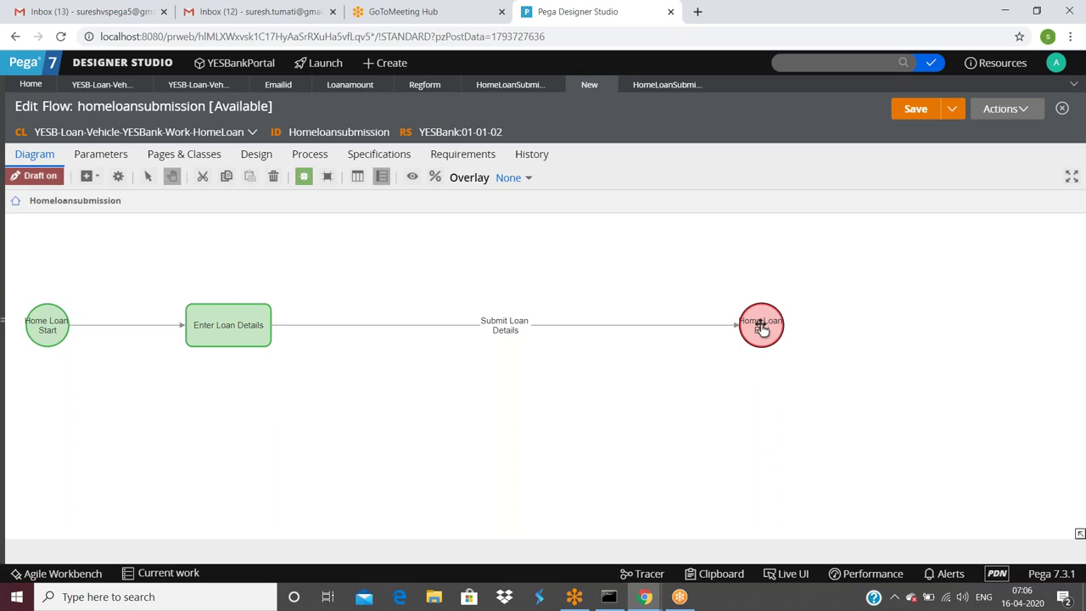
Detach the Submit Loan Details connector from Home Loan End and move the end shape farther from Enter Loan Details
left_click(696, 324)
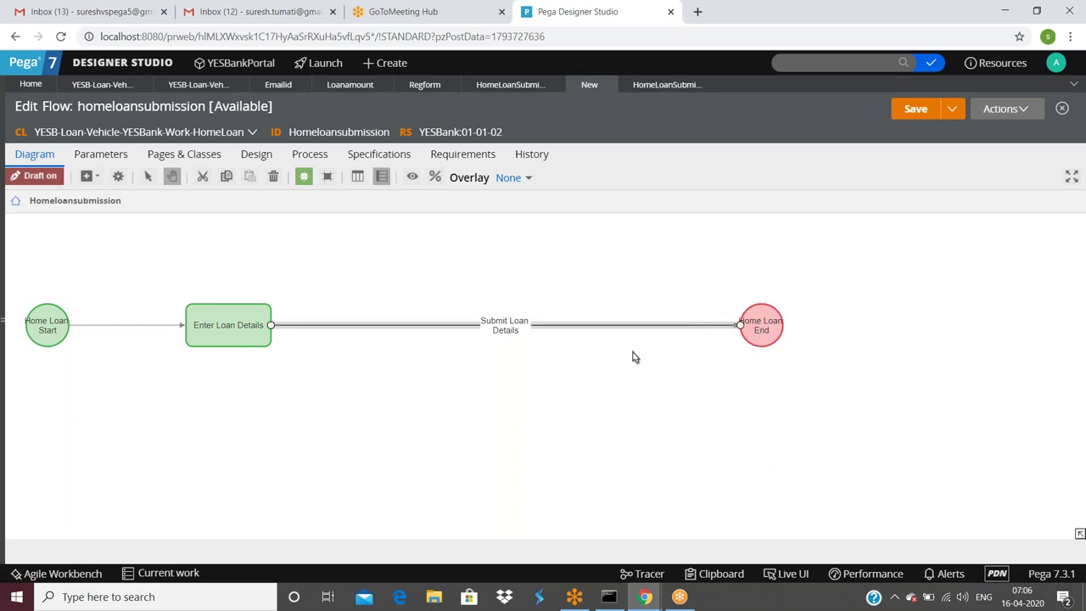
left_click_drag(741, 326, 454, 332)
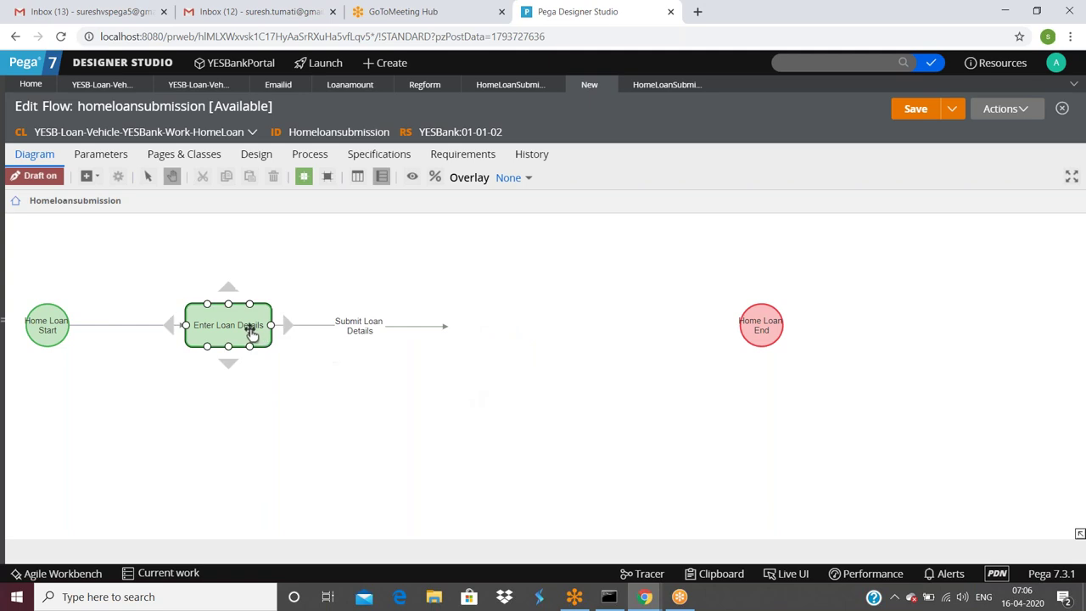
left_click_drag(764, 325, 847, 337)
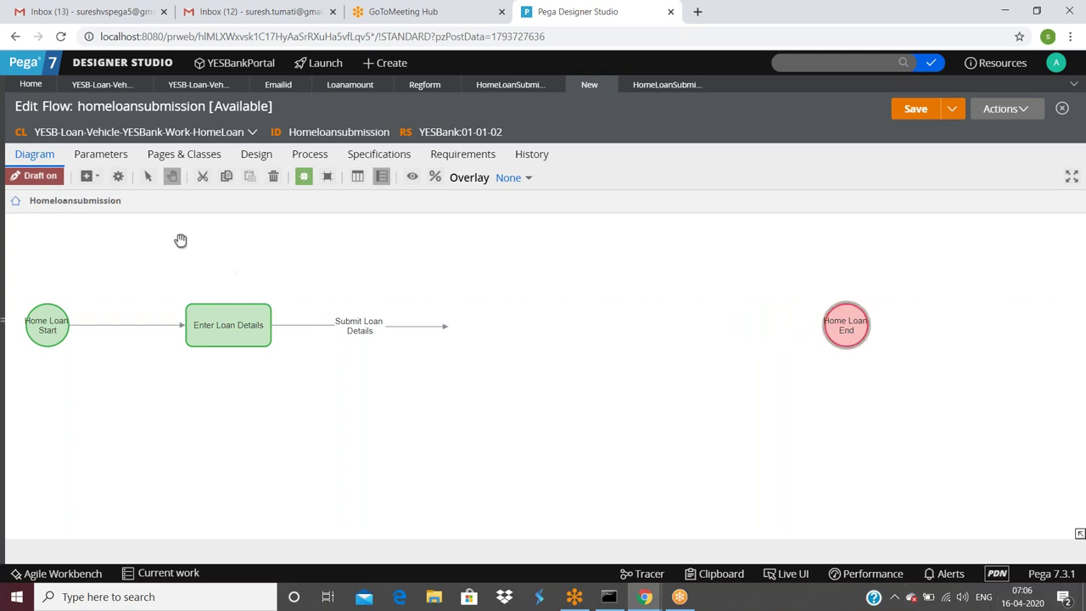
Add a Decision shape between Enter Loan Details and Home Loan End, and attach the Submit Loan Details connector to it
left_click(94, 177)
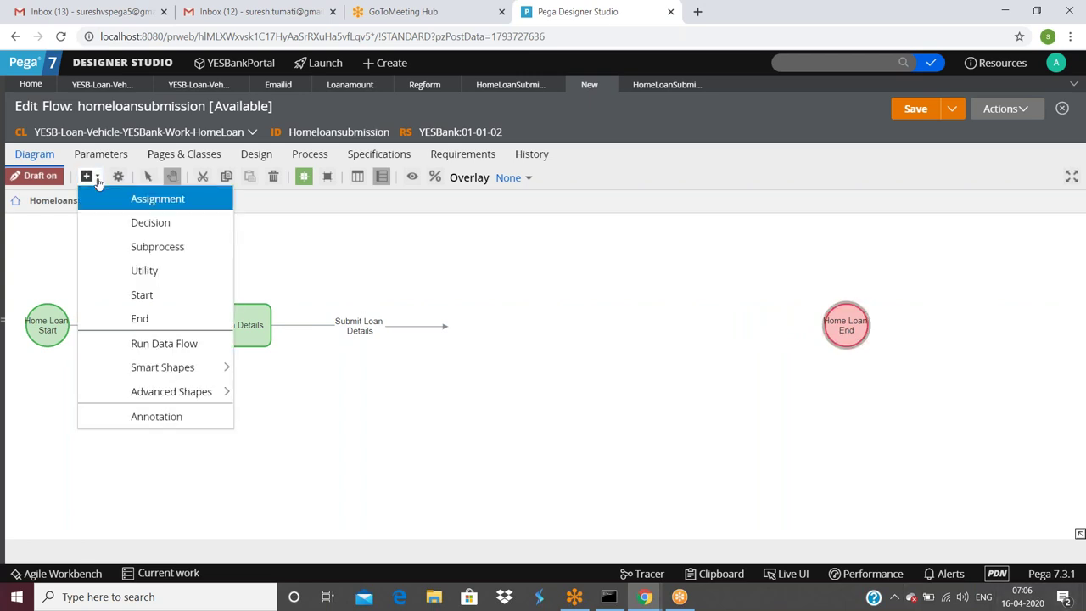
left_click(105, 223)
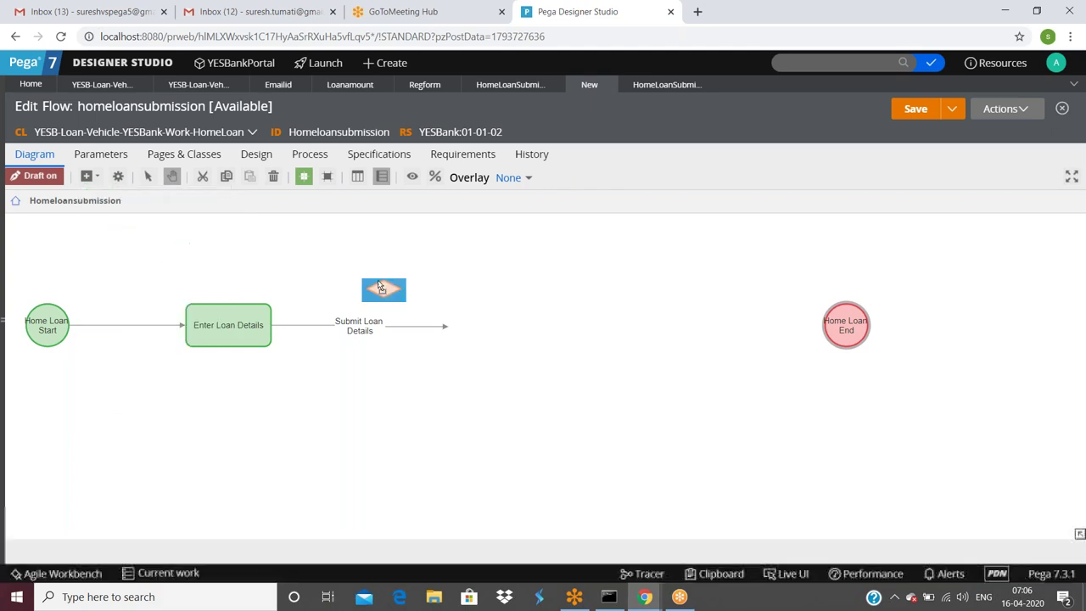
left_click(510, 308)
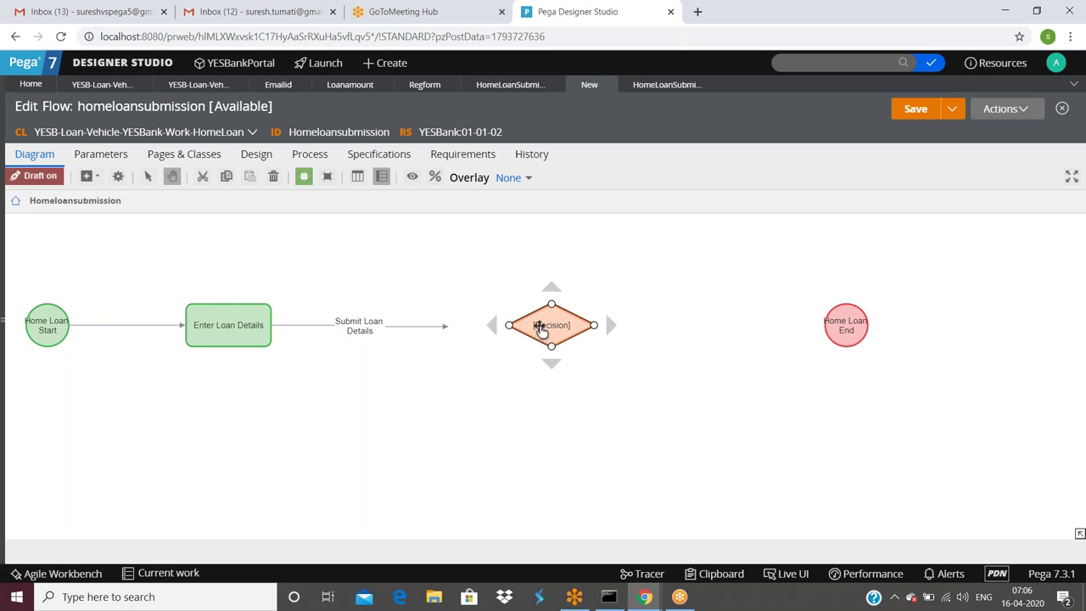
double_click(543, 327)
left_click(606, 311)
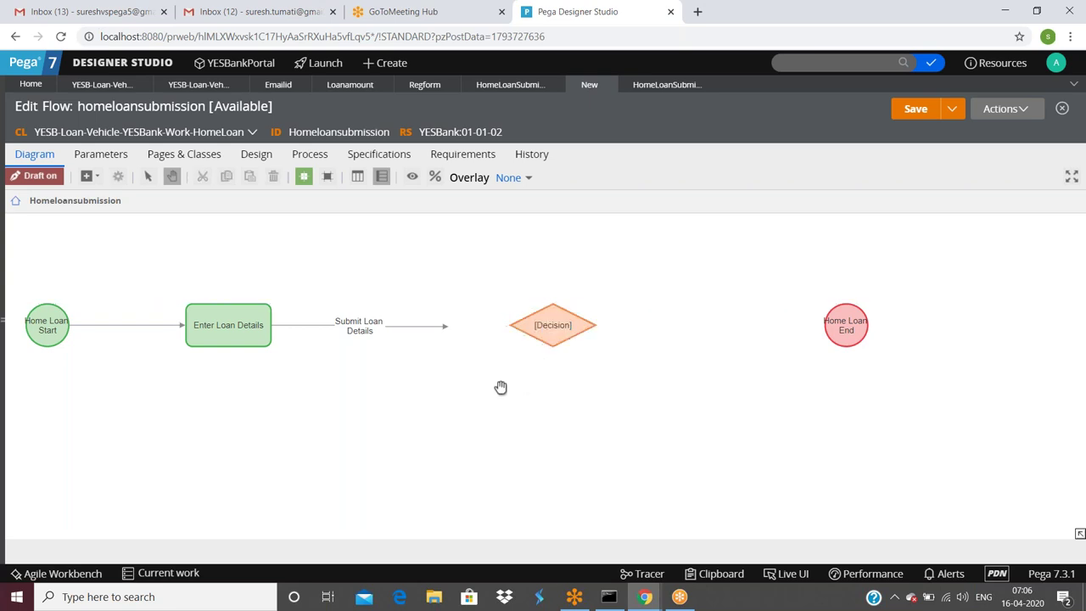
left_click_drag(448, 329, 518, 332)
left_click(557, 324)
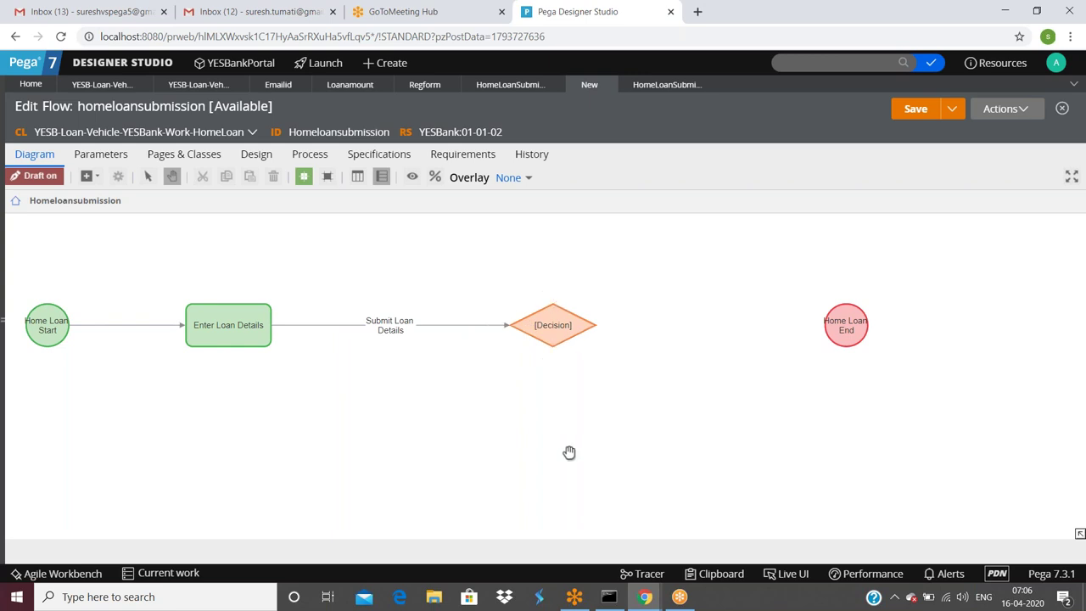
Move Home Loan End farther away and place two Assignment shapes, one above the other, between the decision and the end
left_click_drag(849, 327, 967, 328)
left_click_drag(351, 432, 251, 416)
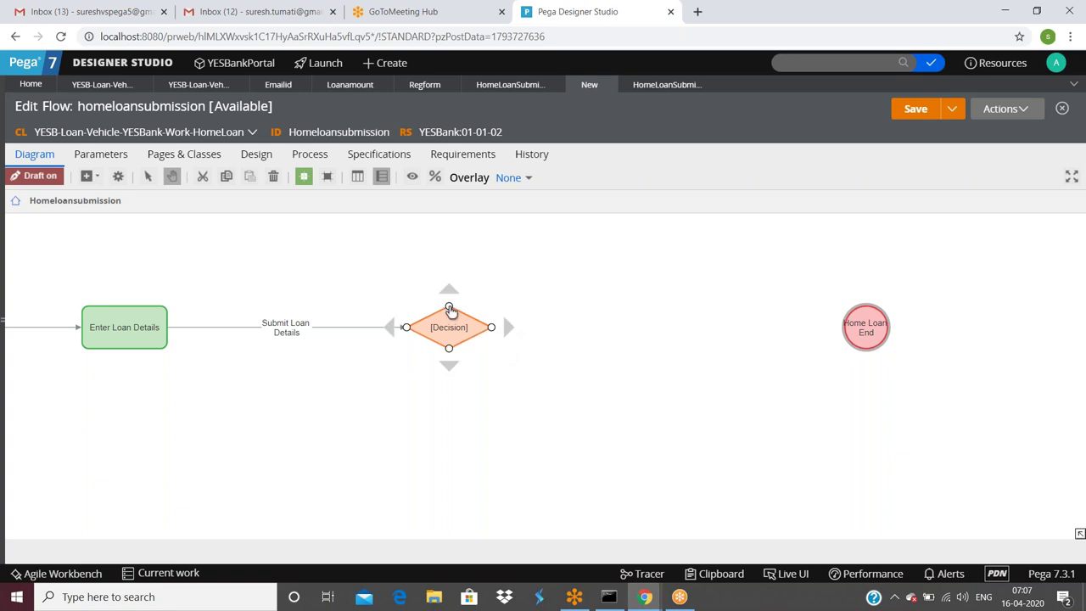
left_click(93, 175)
left_click_drag(101, 202, 654, 253)
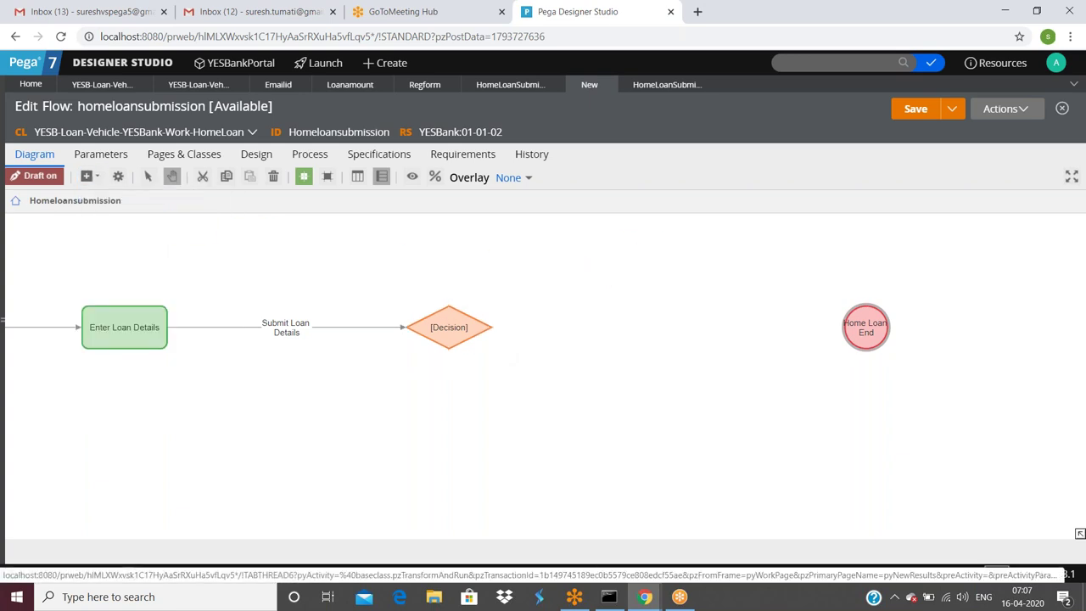
left_click(88, 177)
left_click_drag(114, 208, 653, 396)
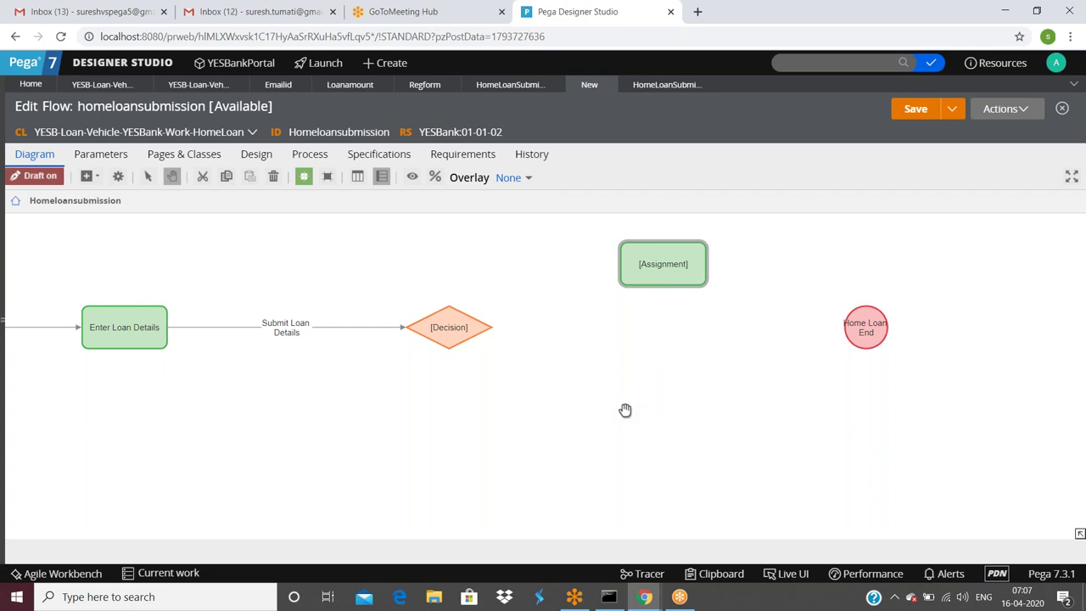
left_click(95, 183)
left_click_drag(102, 197, 660, 416)
Name the upper assignment "Loan Review" and submit its properties
left_click(659, 270)
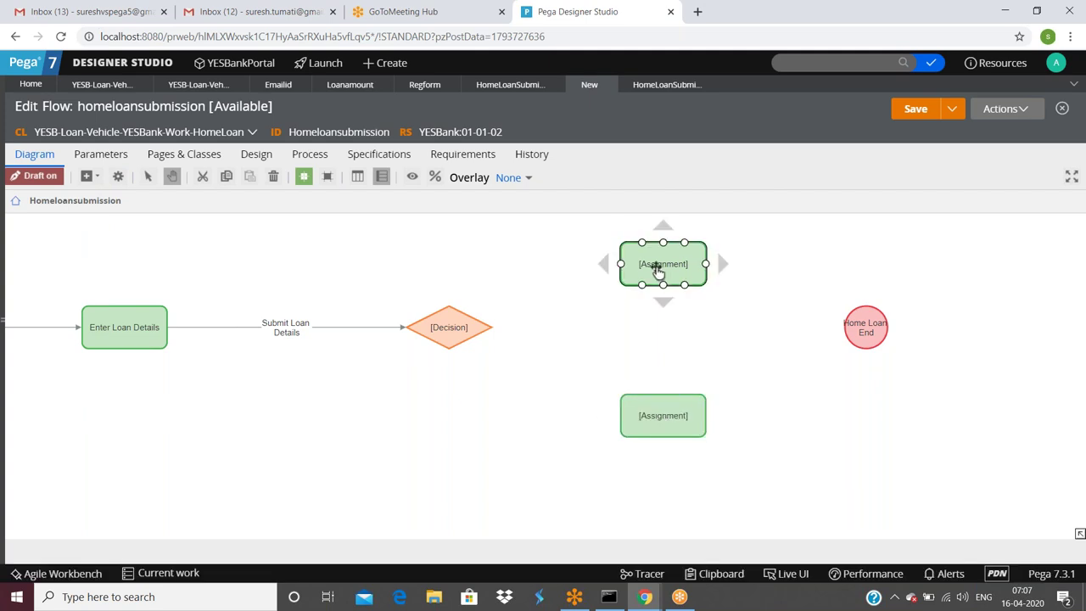
double_click(659, 270)
key("ctrl+a")
type("Loan Review")
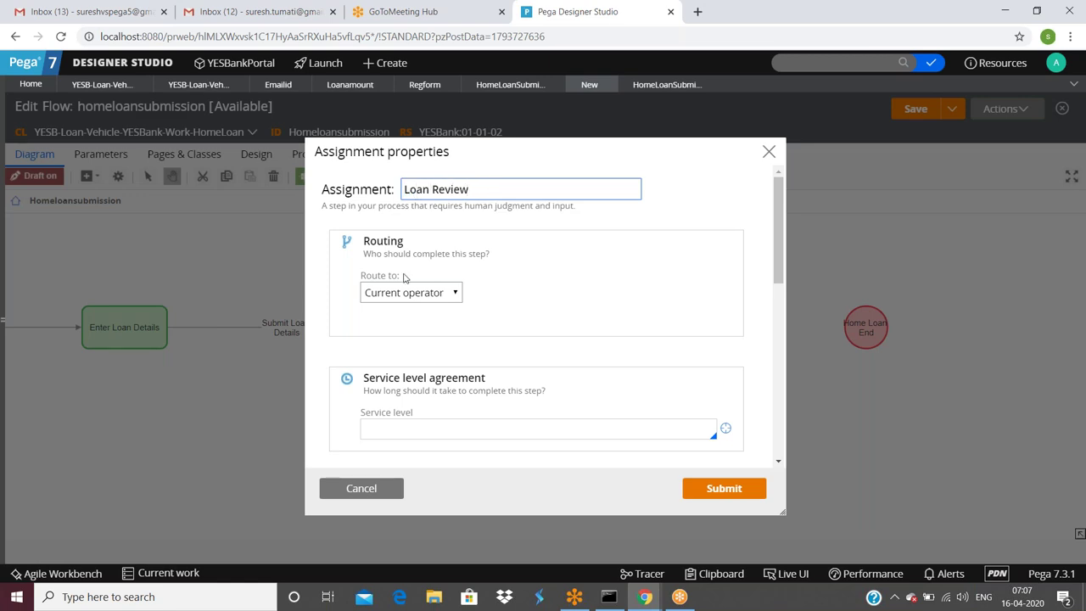
scroll(619, 365, "down", 5)
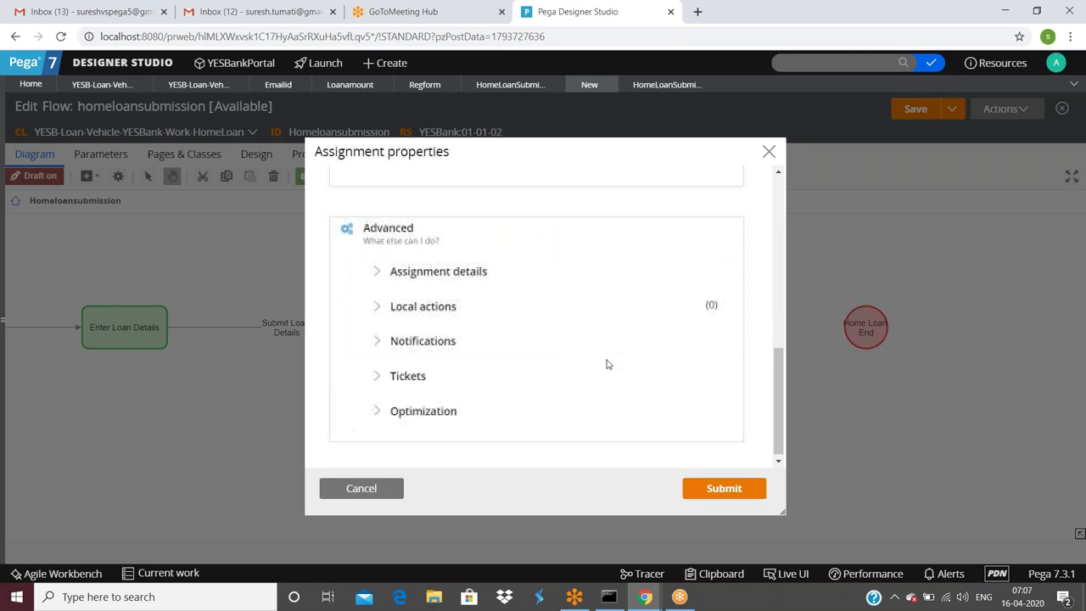
left_click(705, 488)
Name the lower assignment "Loan Approve" and submit its properties
left_click(670, 425)
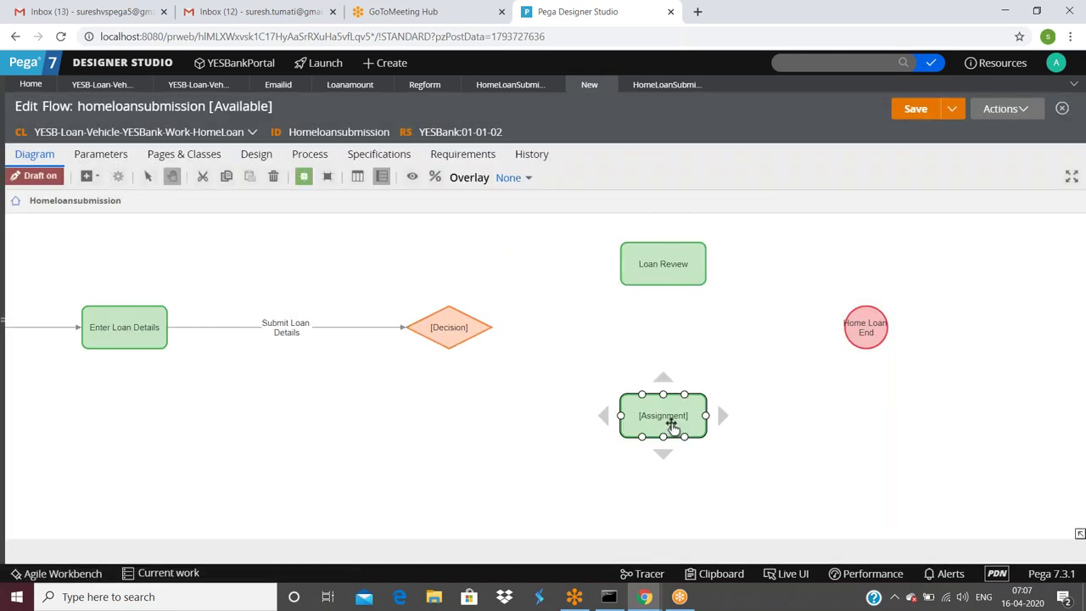
double_click(671, 424)
triple_click(483, 186)
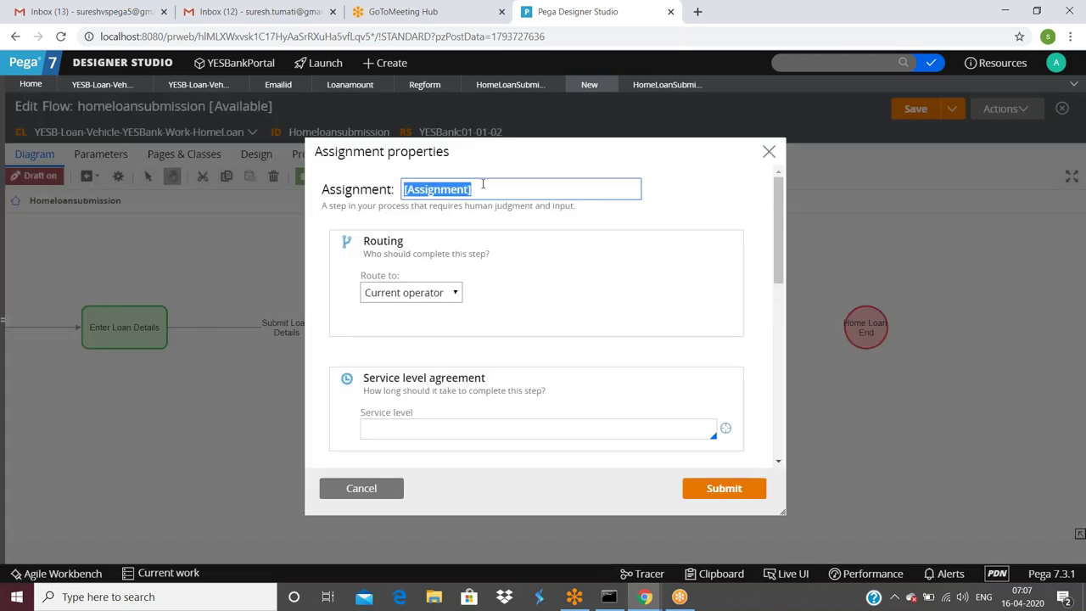
type("Loan Approve")
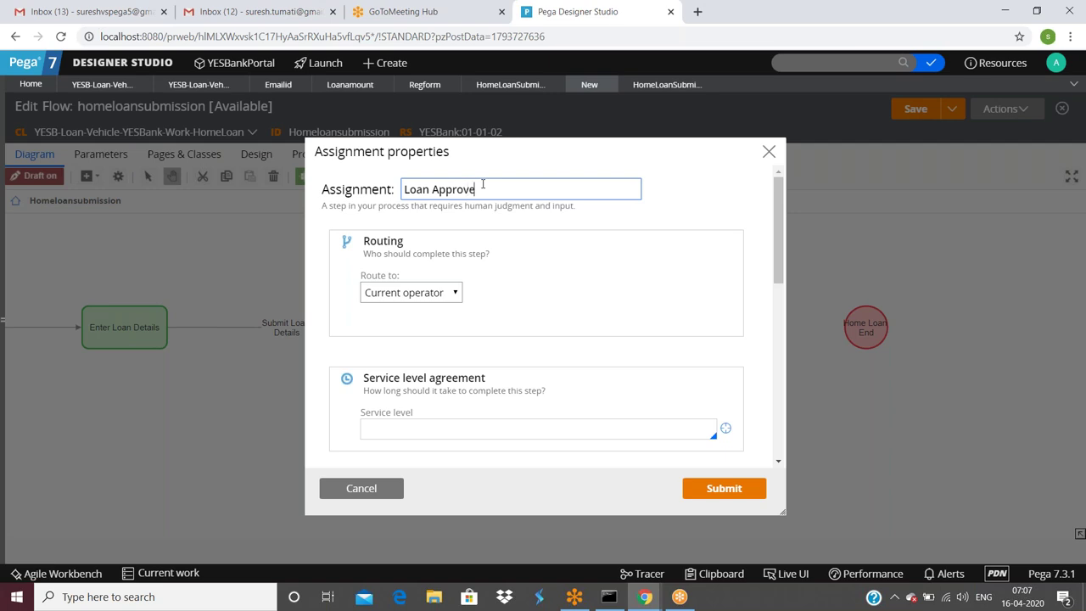
left_click(724, 488)
Connect the Loan Approve and Loan Review assignments to Home Loan End
left_click_drag(707, 417, 877, 349)
left_click_drag(711, 265, 869, 315)
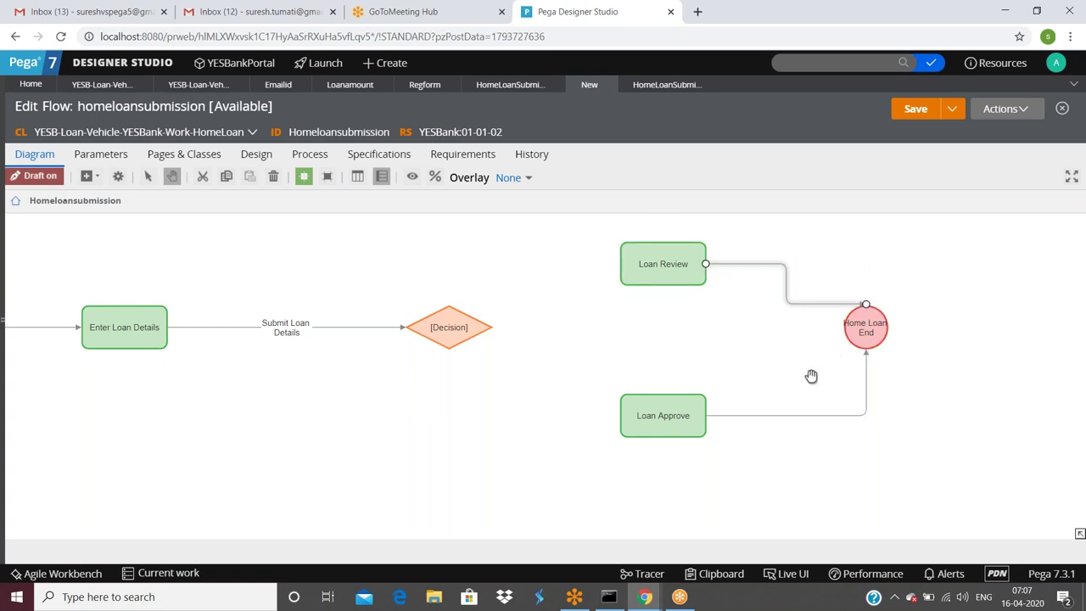
left_click(659, 270)
Open the properties of the connector from Loan Review to Home Loan End and name it "Review Loan Request"
left_click(785, 291)
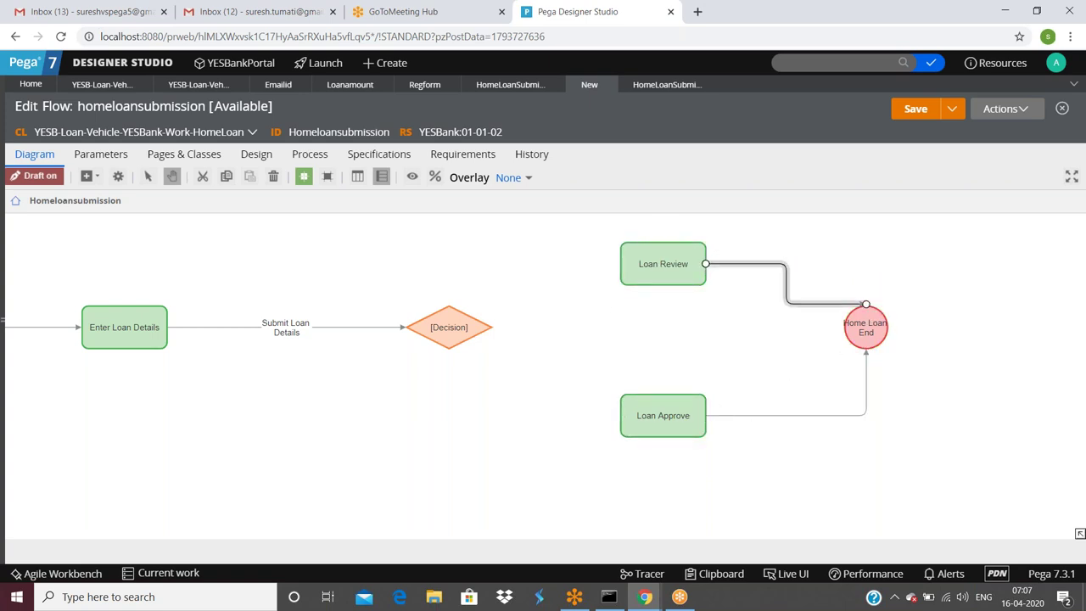
double_click(785, 291)
left_click(386, 301)
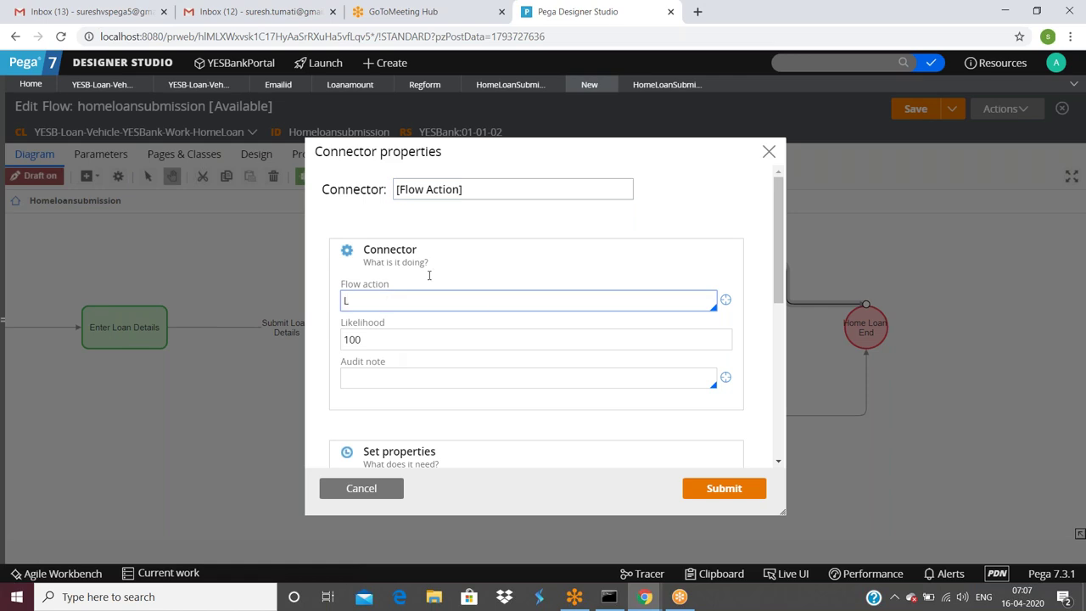
left_click(465, 189)
key("ctrl+a")
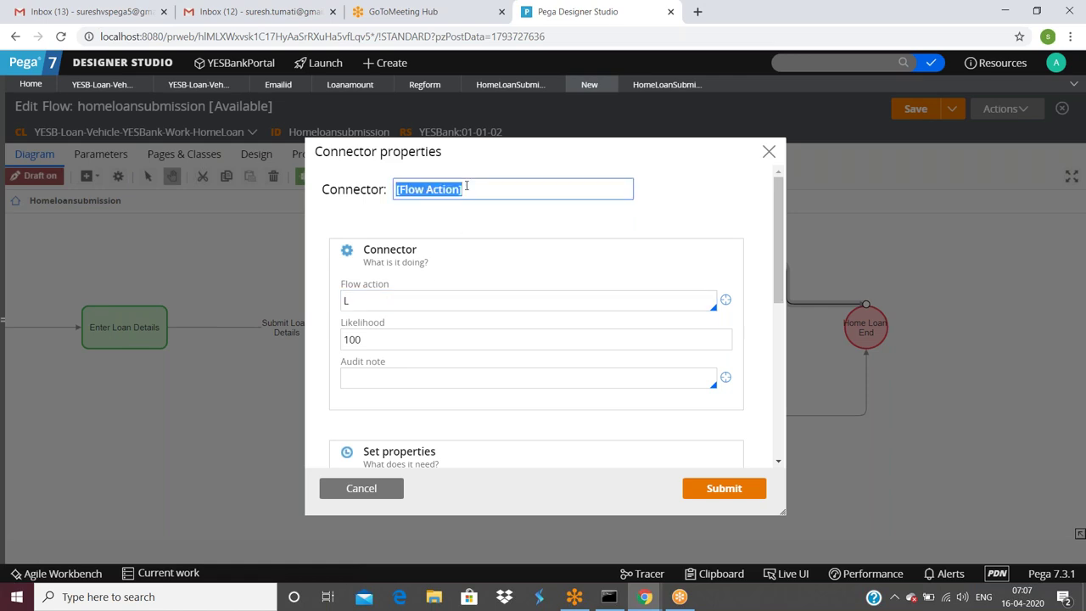
type("Review th")
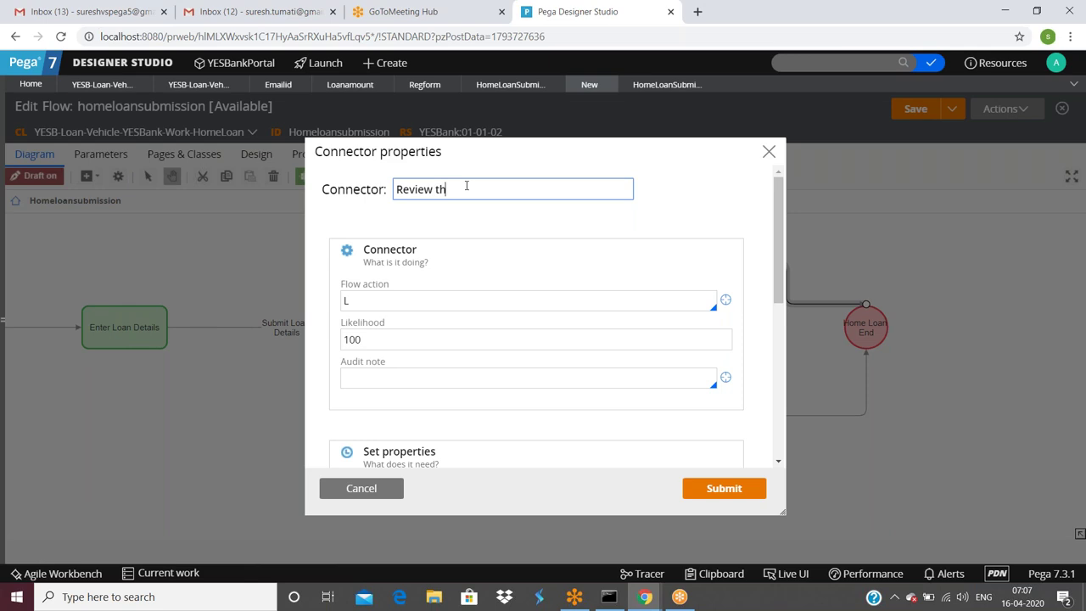
type("e Loan")
key("BackSpace")
key("BackSpace")
key("BackSpace")
key("BackSpace")
key("BackSpace")
key("BackSpace")
key("BackSpace")
type("Loan Reques")
Assign the flow action ReviewLoan to the connector and create its record in class YESB-Loan-Vehicle-YESBank-Work-HomeLoan, ruleset YESBank 01-01-02
left_click(411, 297)
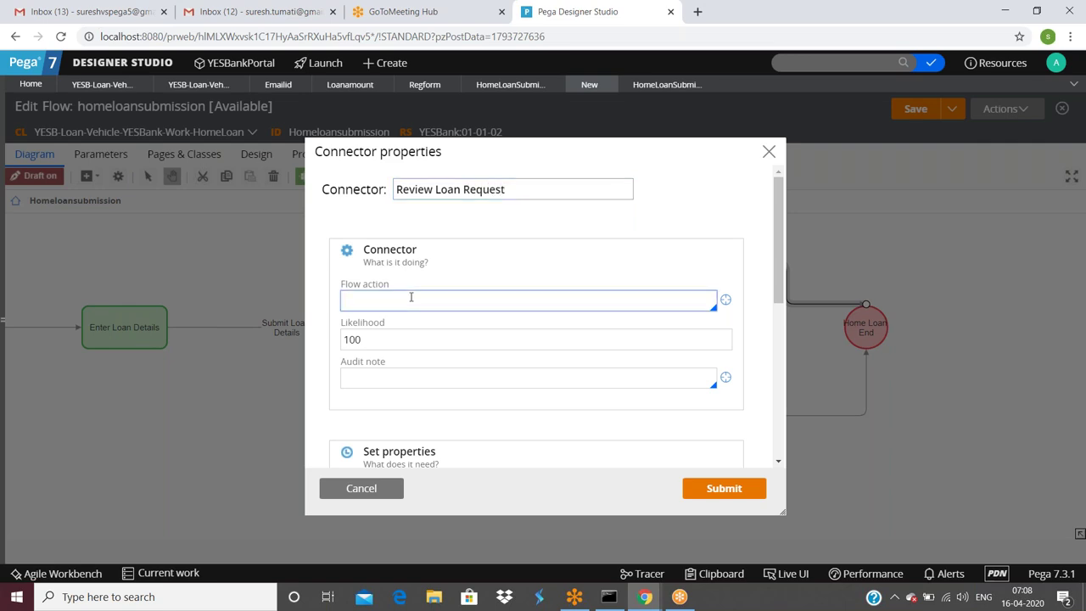
type("ReviewLoan")
left_click(693, 338)
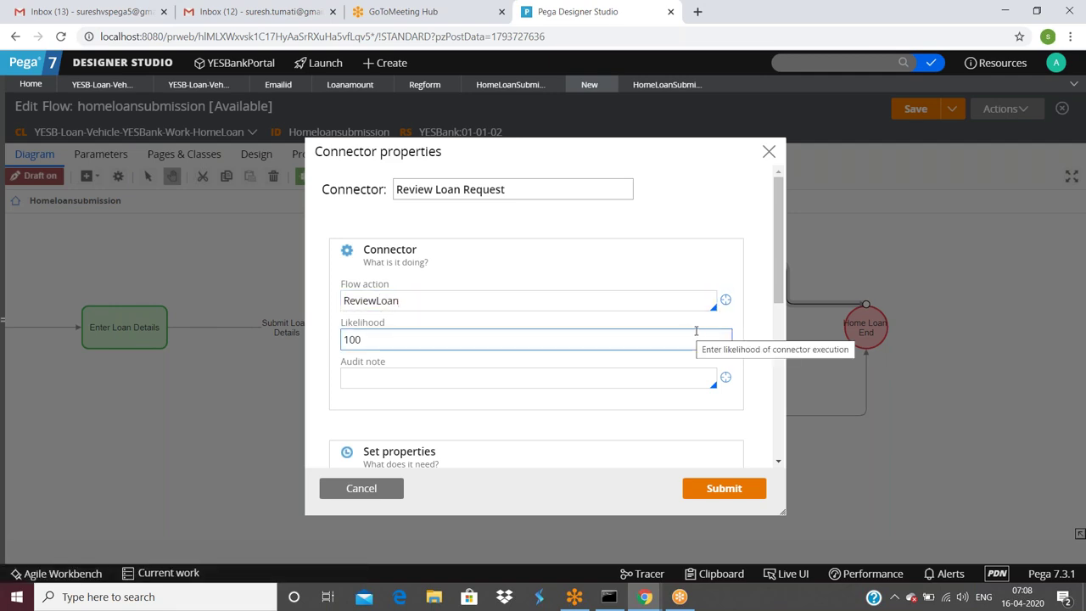
left_click(726, 303)
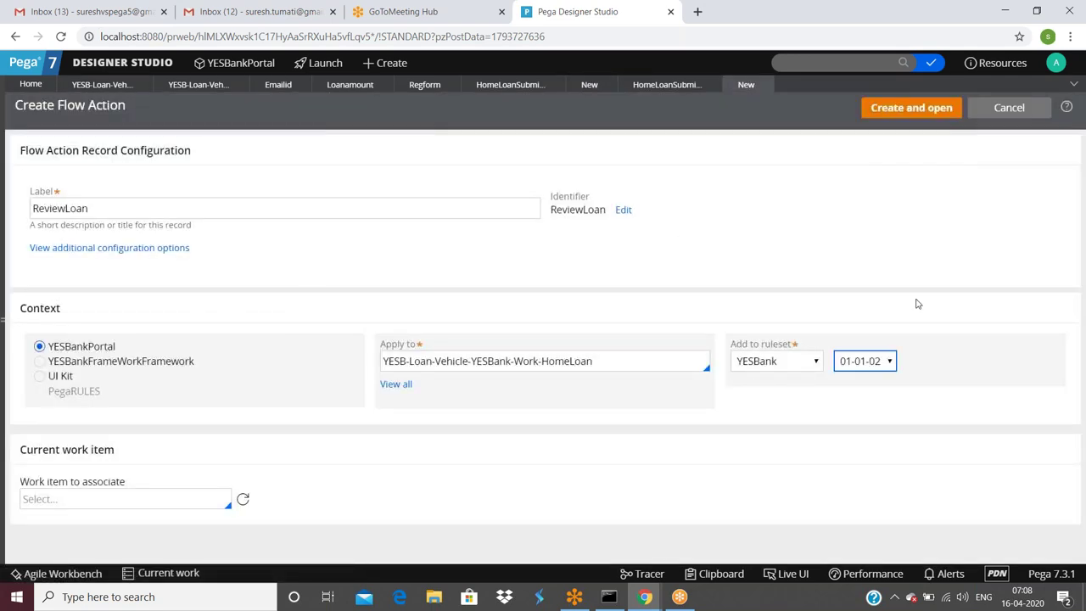
left_click(911, 112)
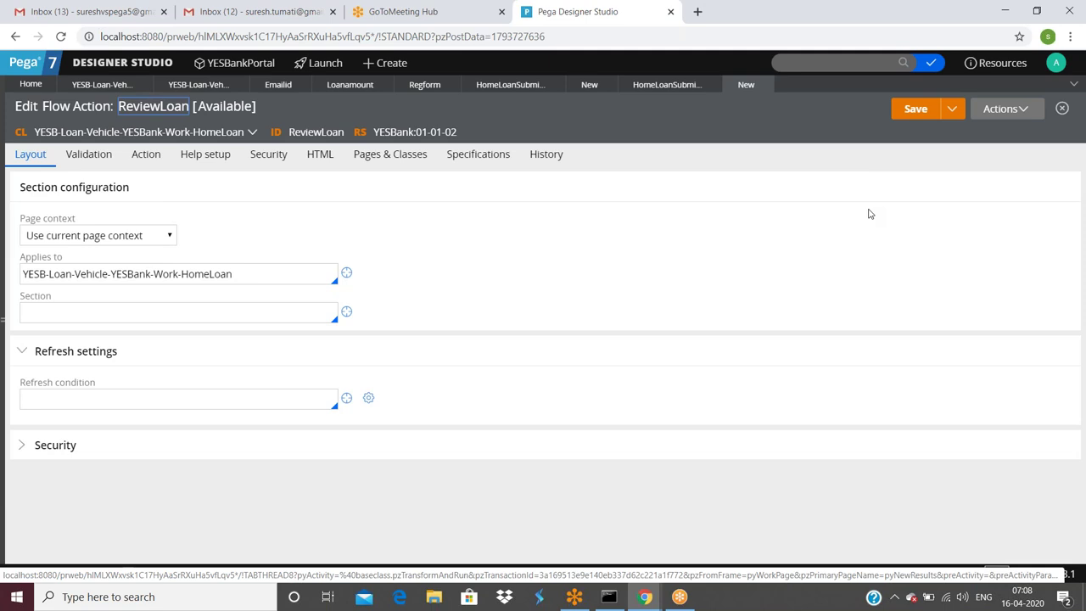
Check the available sections and the edit options of the First Name field in the HomeLoanSubmission section, leaving the field's properties without changes
left_click(39, 314)
left_click(39, 314)
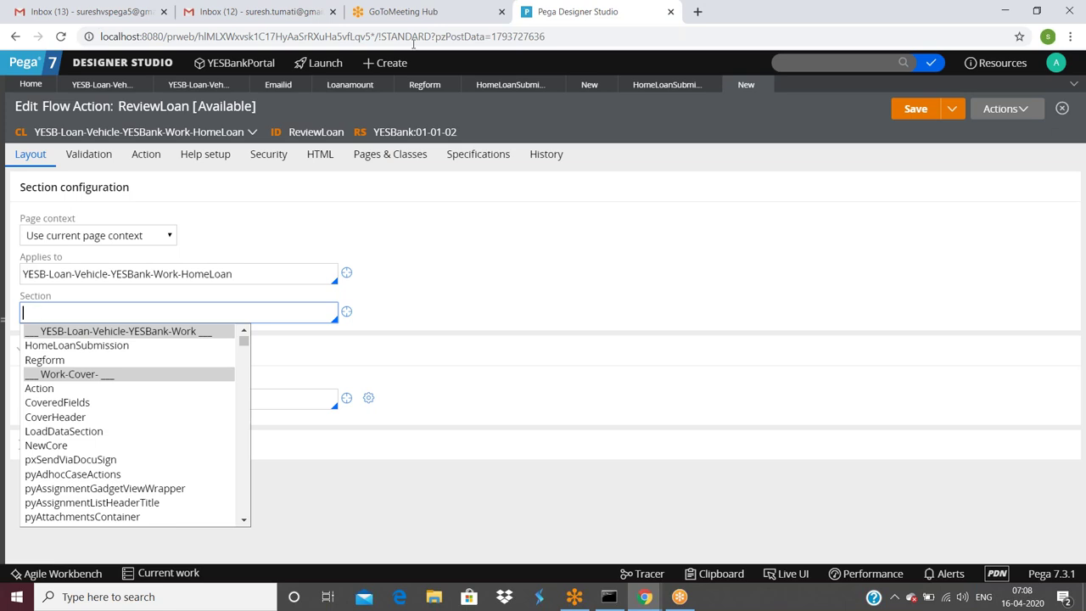
left_click(507, 85)
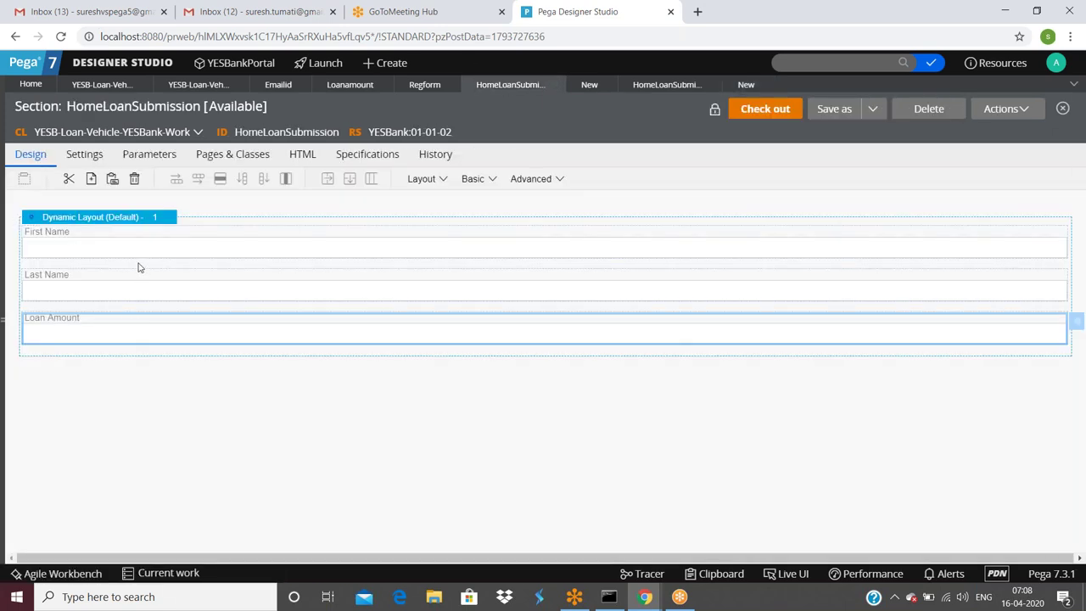
double_click(125, 241)
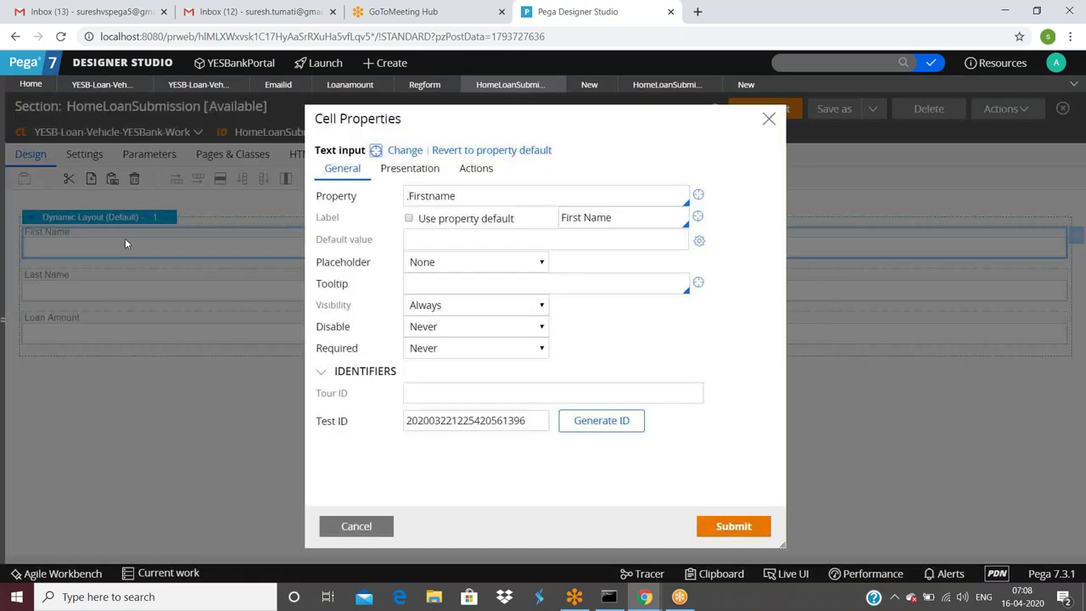
left_click(410, 168)
left_click(426, 199)
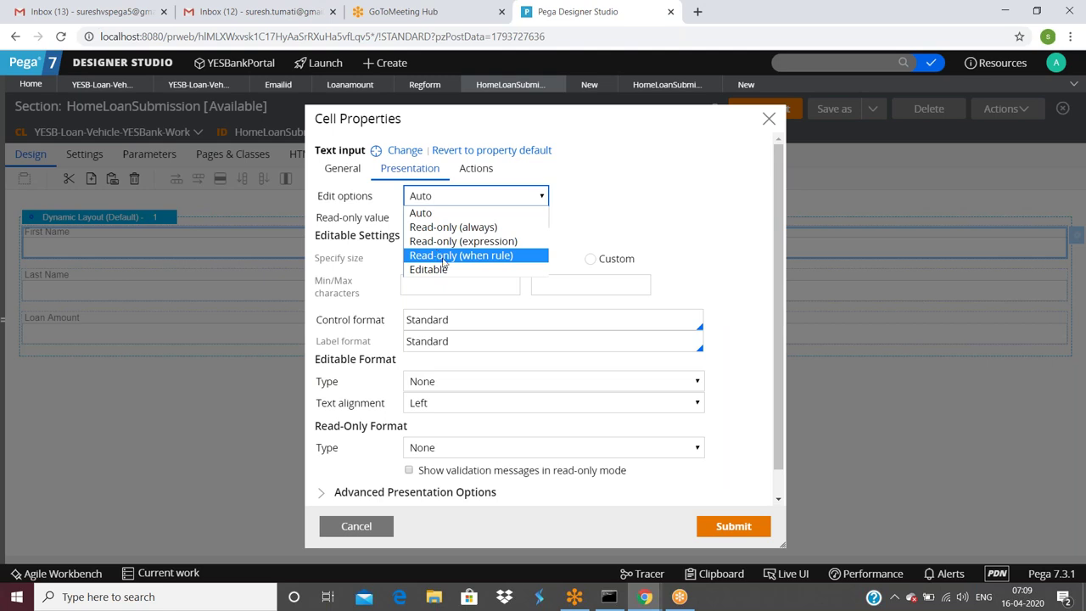
left_click(356, 526)
left_click(357, 527)
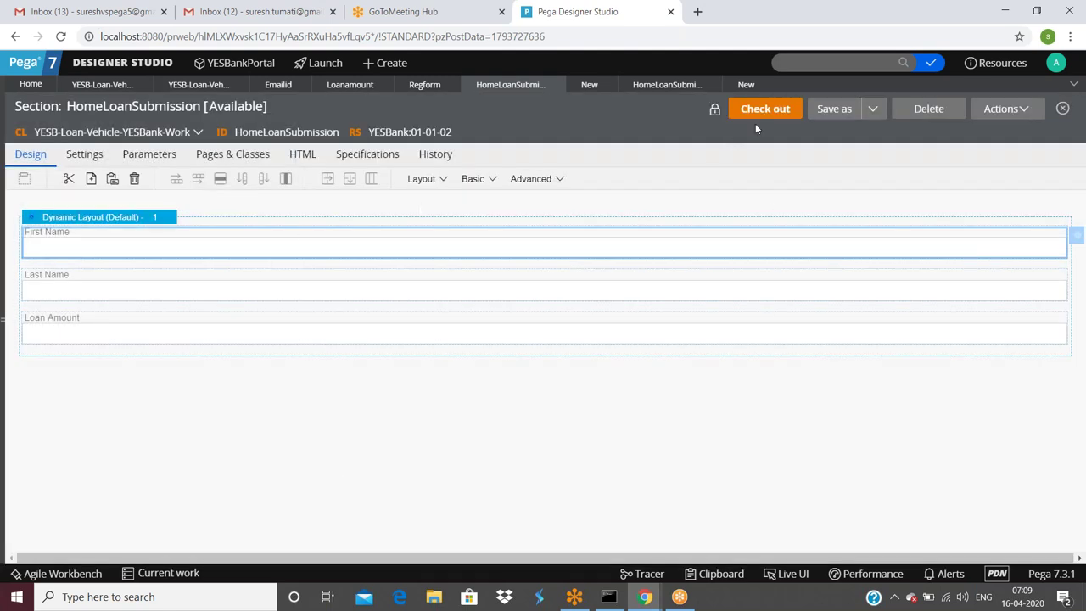
Return to the ReviewLoan flow action and set its section to HomeLoanSubmission
left_click(758, 84)
left_click(127, 318)
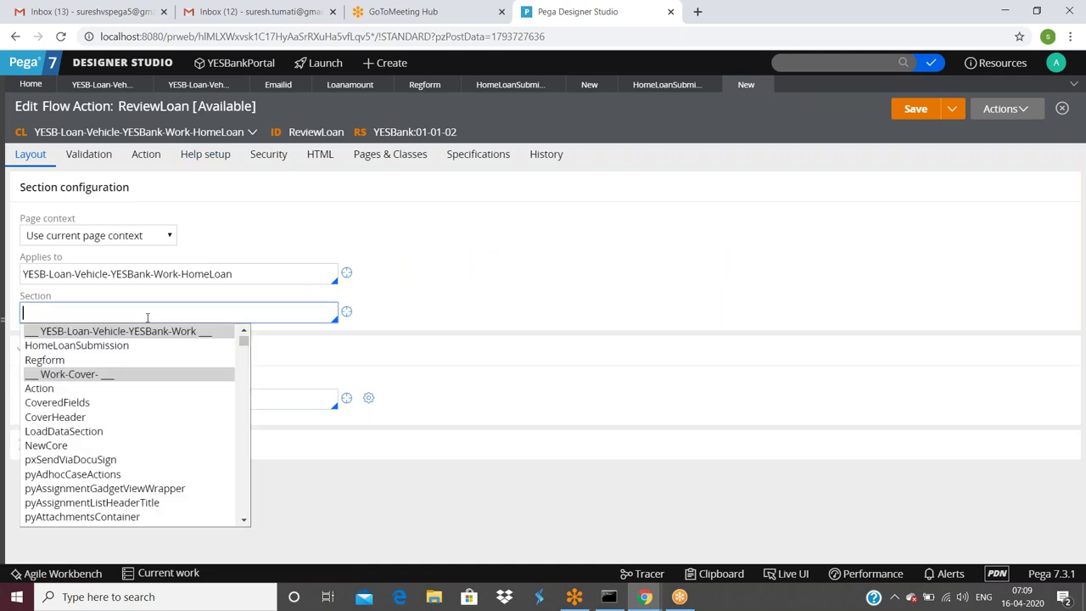
left_click(138, 345)
left_click(525, 275)
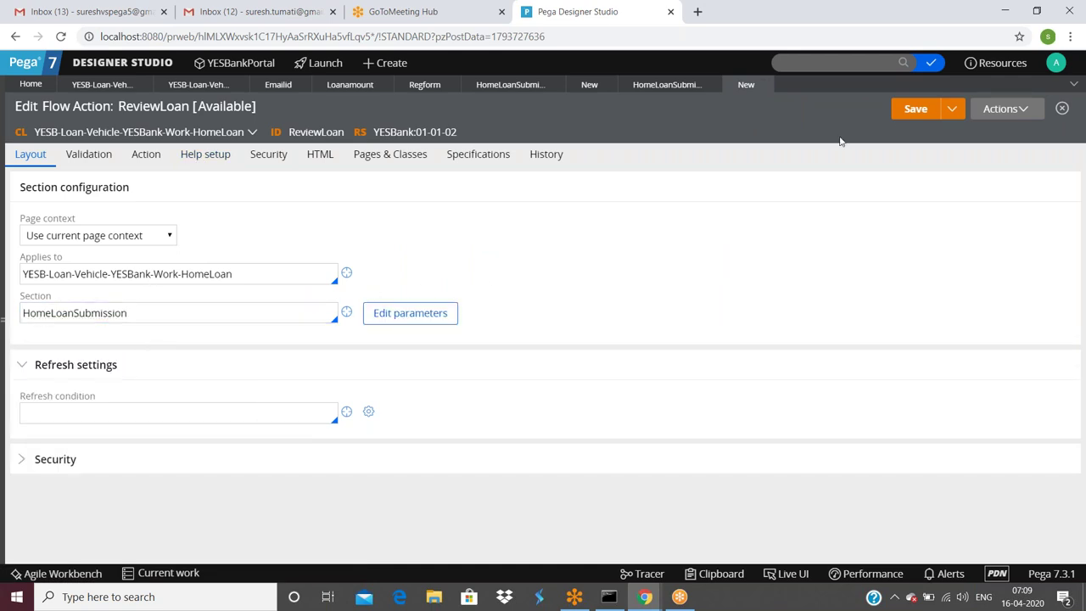
Save the ReviewLoan flow action and submit the Review Loan Request connector's properties in the homeloansubmission flow
left_click(902, 121)
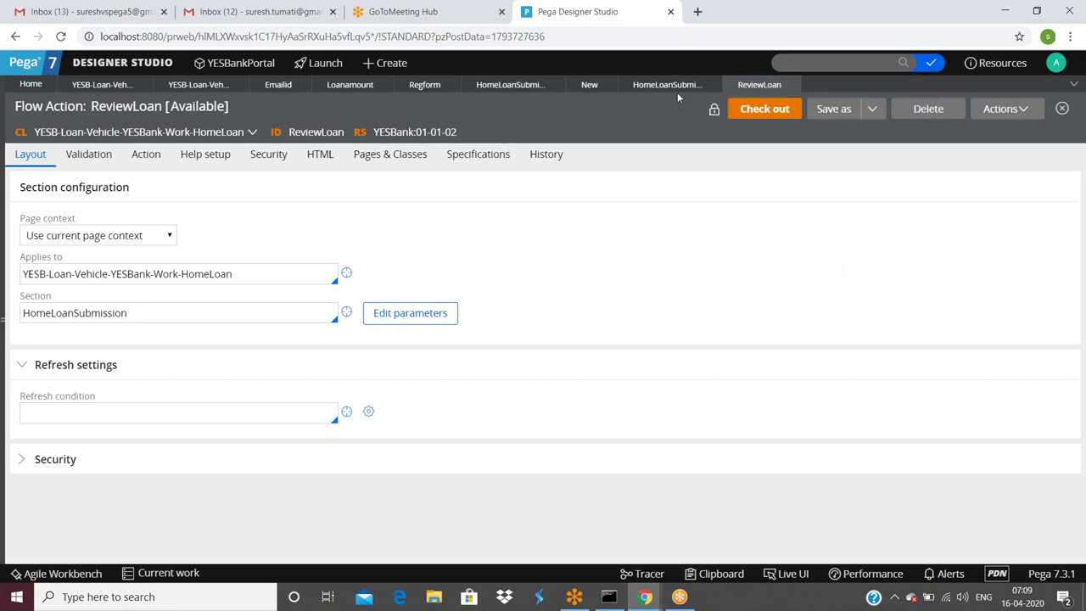
left_click(589, 84)
left_click(412, 304)
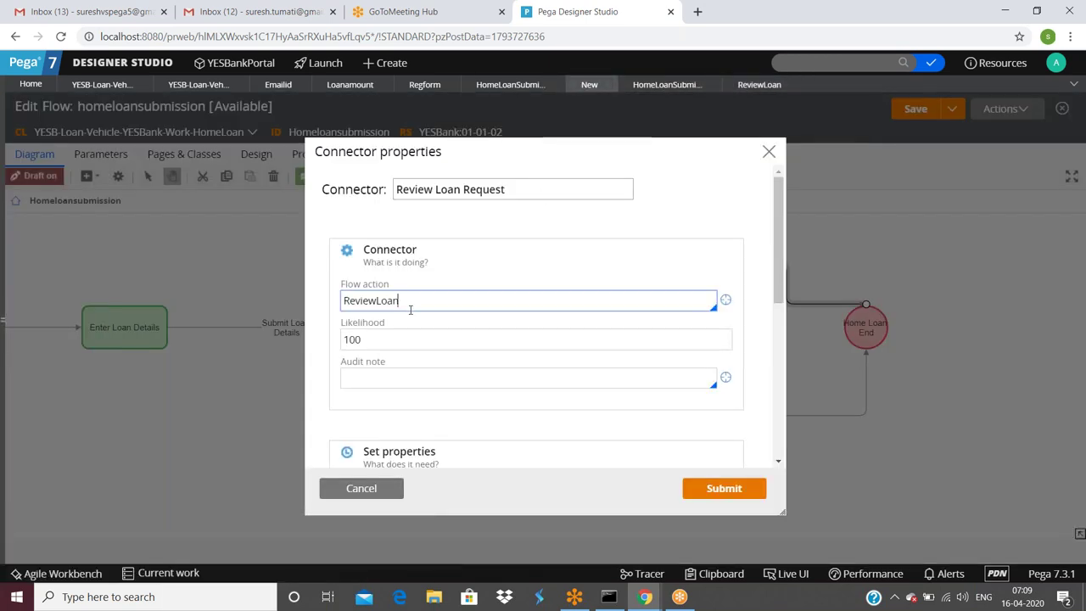
double_click(411, 304)
left_click(721, 488)
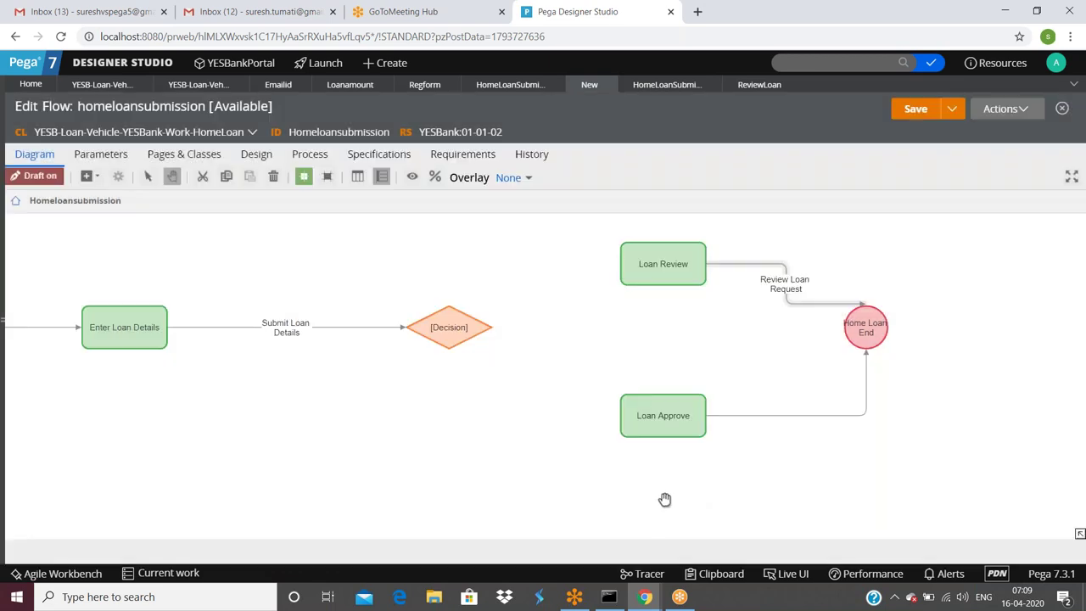
Reroute the Review Loan Request connector so that it runs from Loan Review to Loan Approve instead of Home Loan End
mouse_move(478, 315)
mouse_move(661, 274)
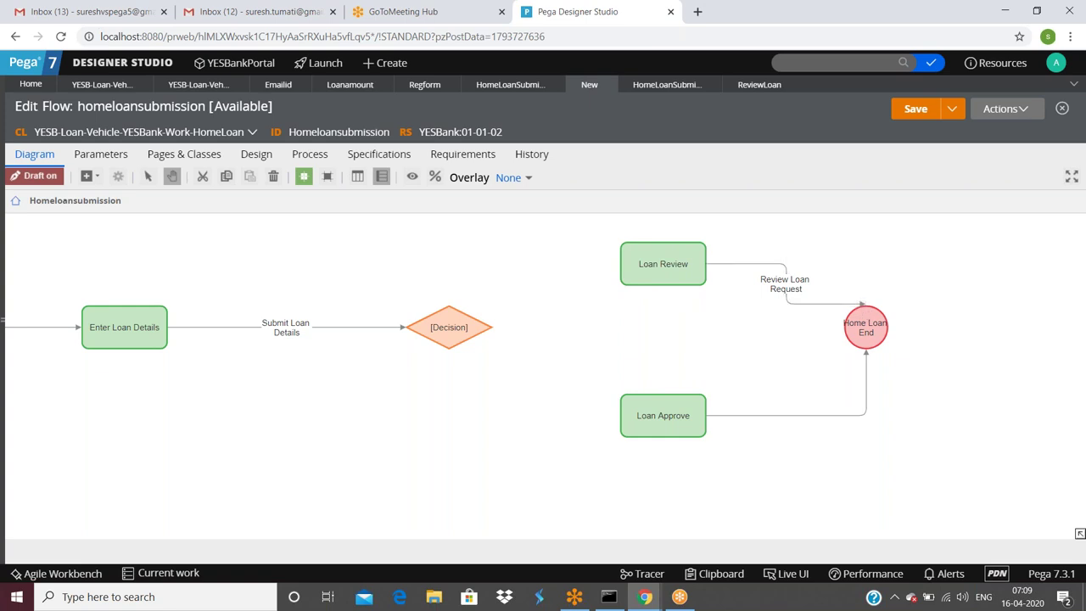
left_click(862, 304)
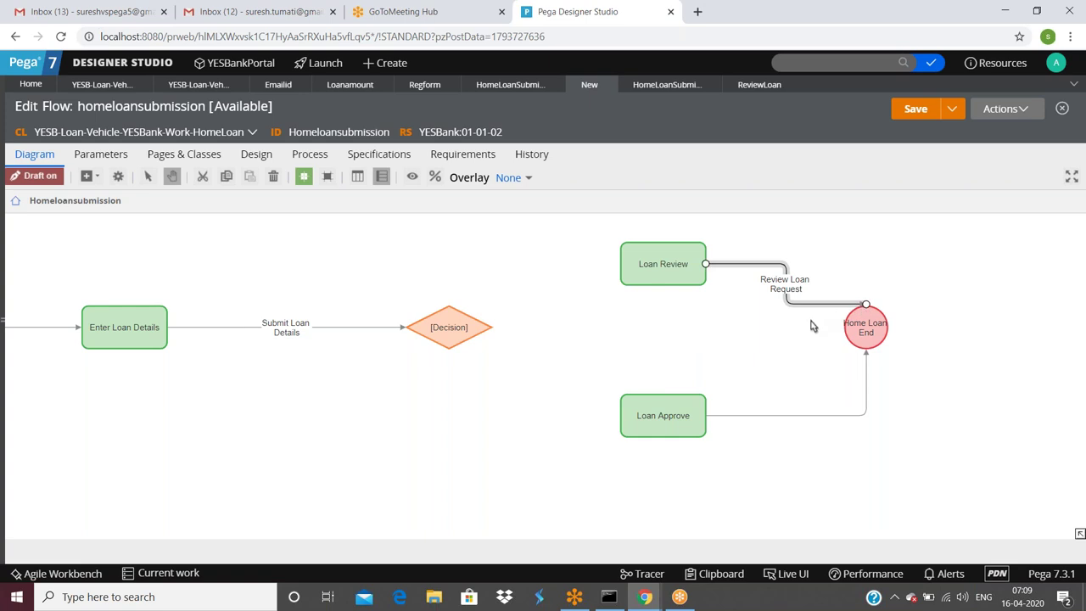
left_click_drag(865, 307, 669, 381)
right_click(664, 396)
key("Escape")
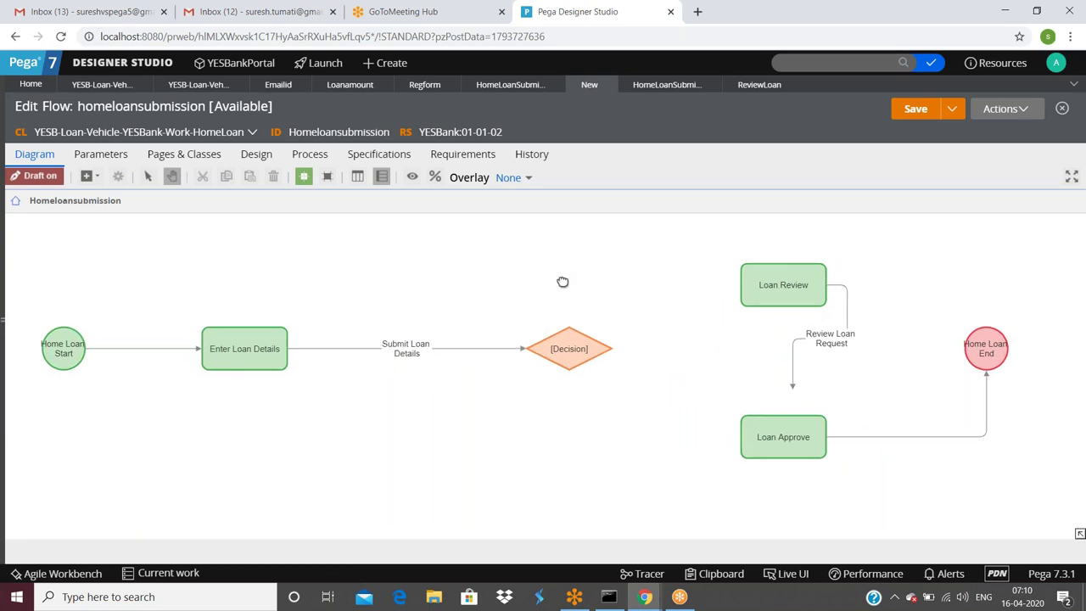
left_click_drag(563, 281, 394, 278)
left_click(624, 382)
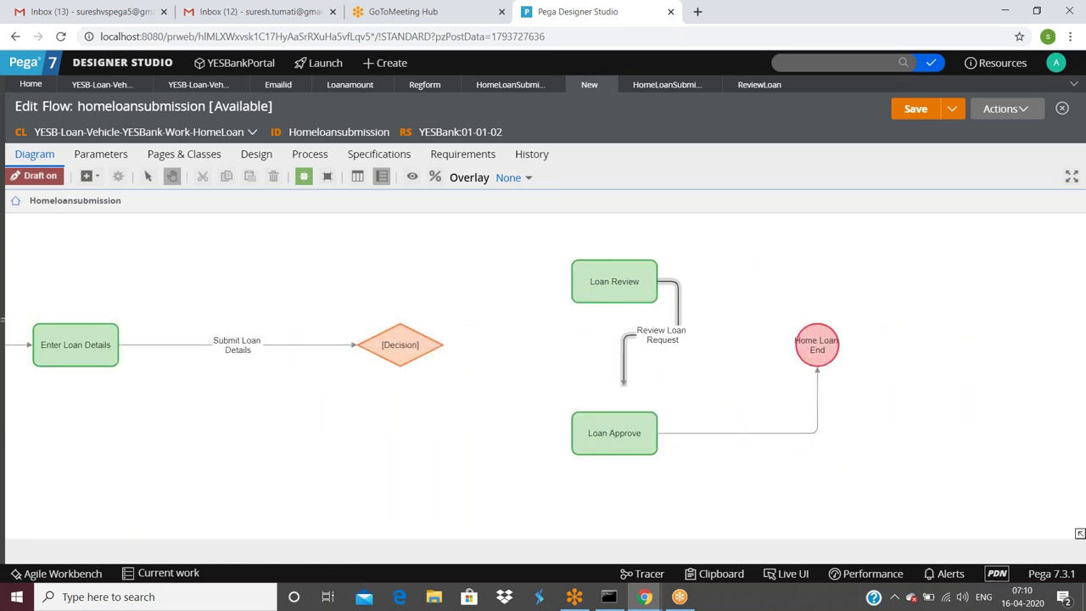
left_click_drag(624, 388, 620, 415)
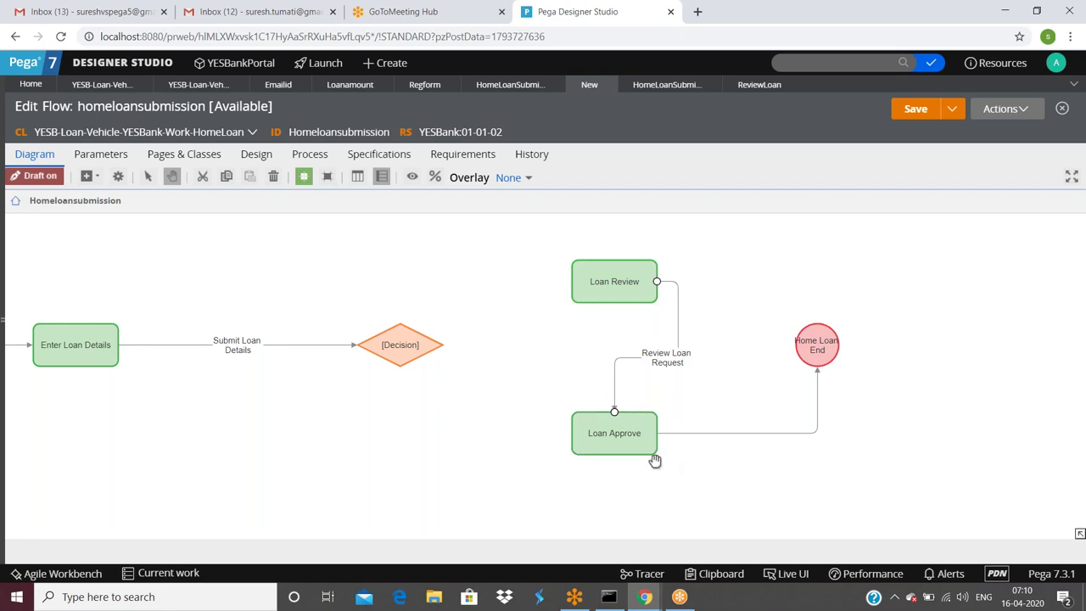
Open the properties of the connector from Loan Approve to Home Loan End and name it "Approve Loan"
left_click(716, 434)
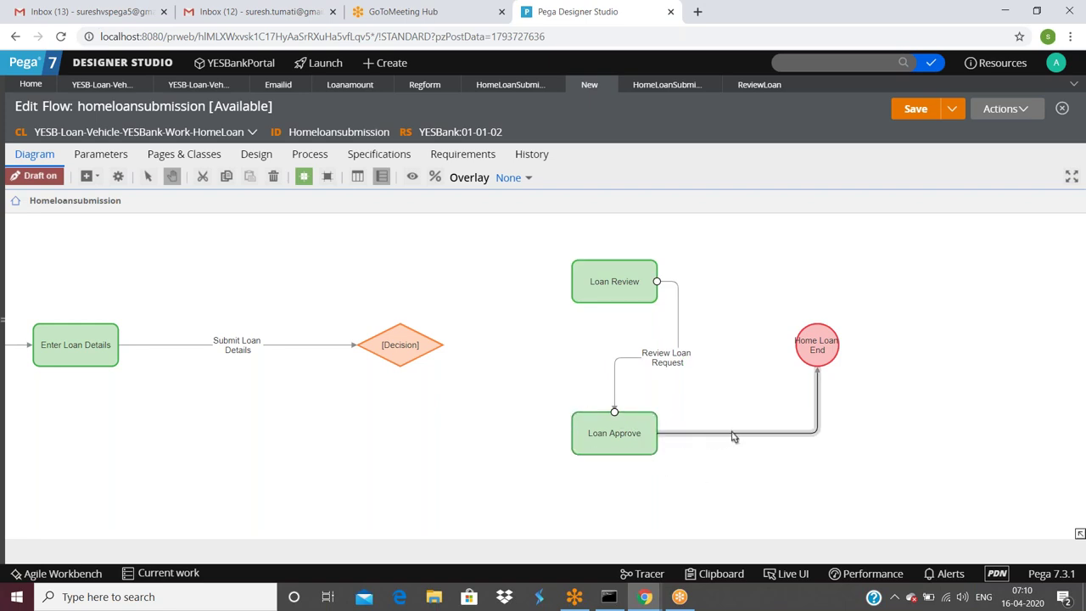
double_click(735, 434)
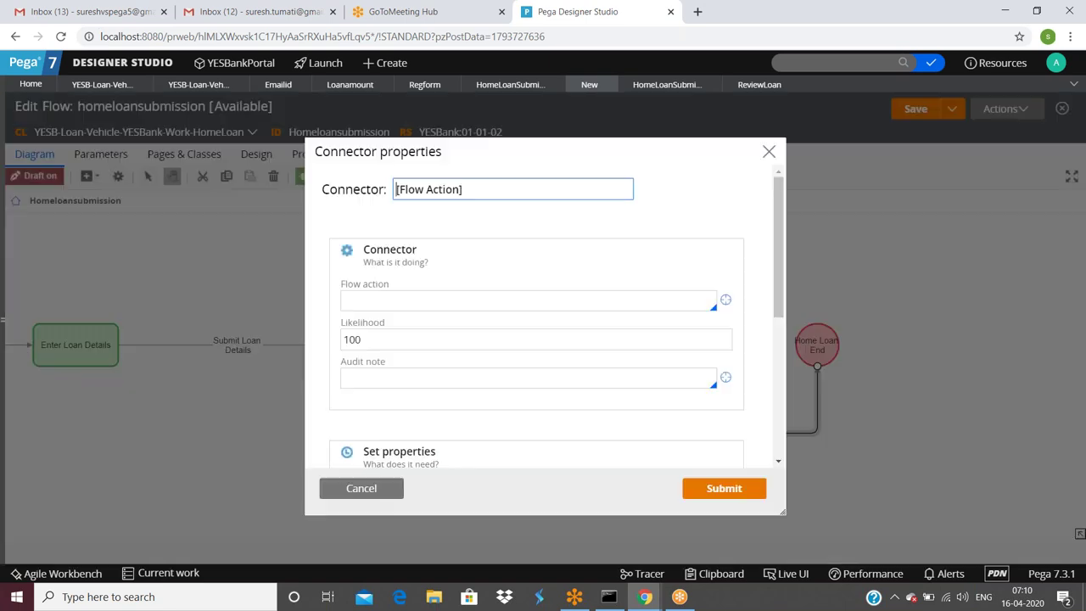
triple_click(473, 191)
type("Appro")
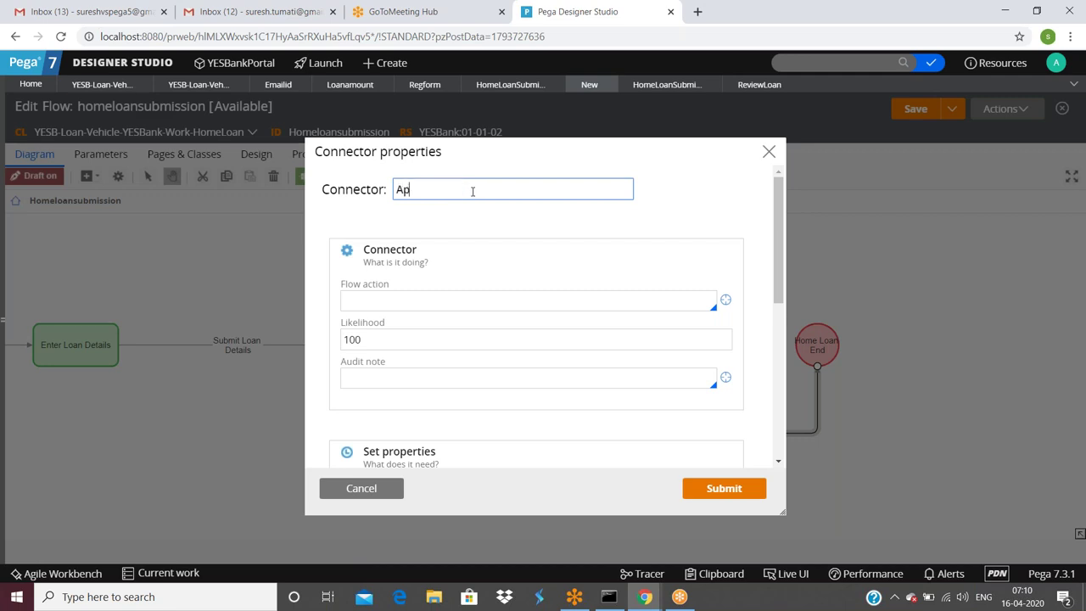
type("ve Loan")
Assign the flow action ApproveLoan to the connector and create its record in class YESB-Loan-Vehicle-YESBank-Work-HomeLoan, ruleset YESBank 01-01-02
left_click(388, 303)
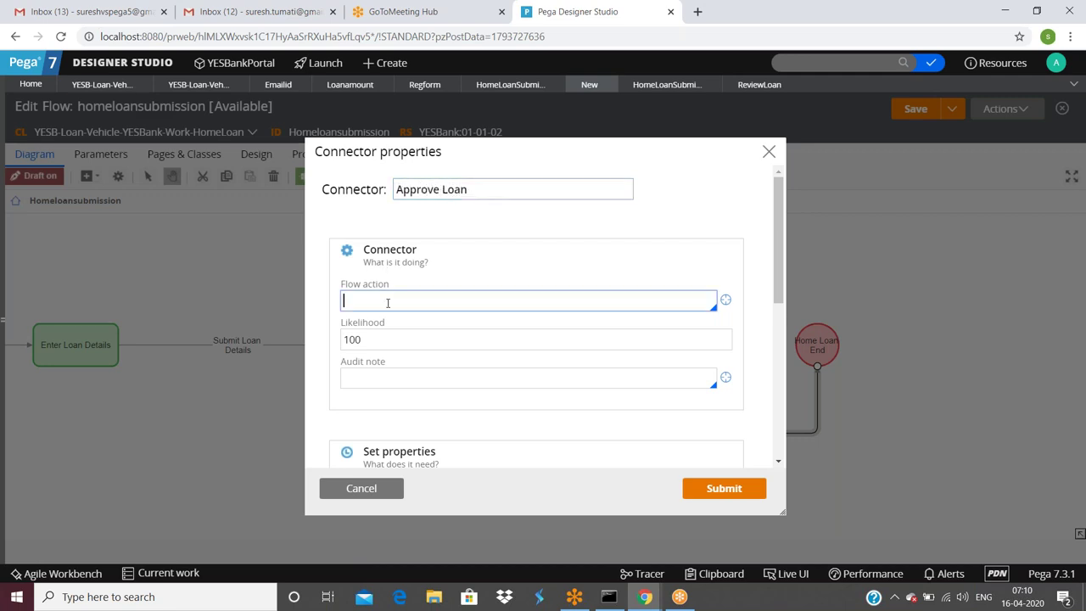
type("ApproveLoan")
left_click(726, 303)
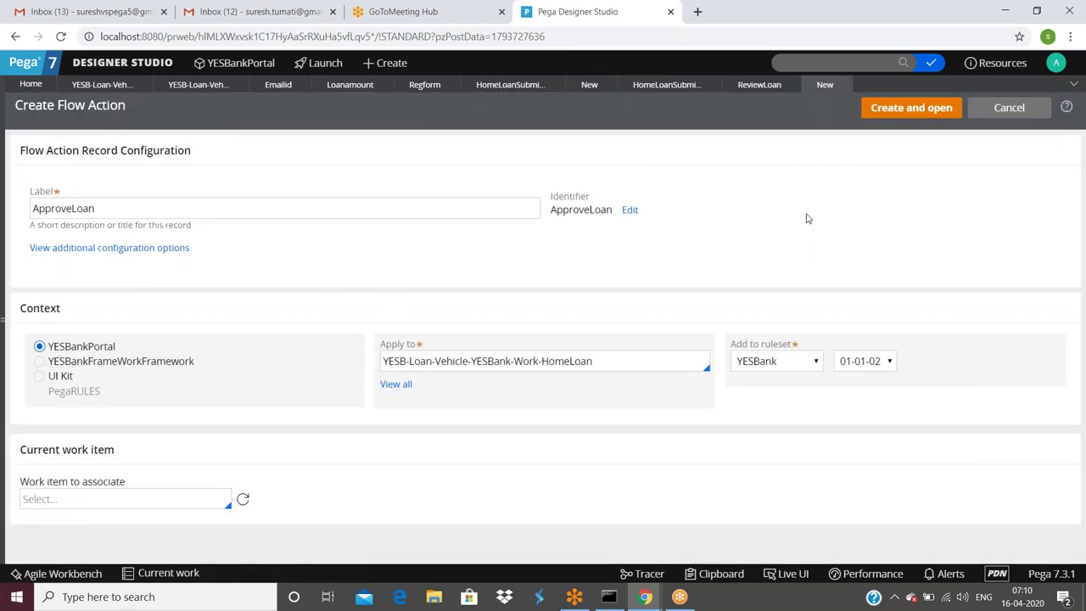
left_click(879, 108)
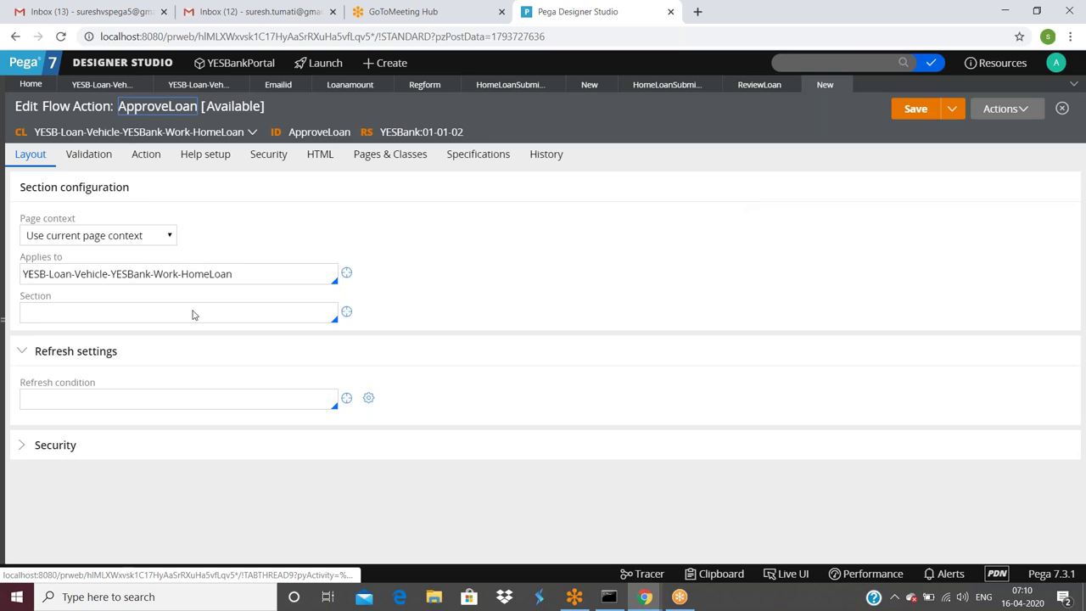
Set the flow action's section to ApproveLoan and create that section in class YESB-Loan-Vehicle-YESBank-Work-HomeLoan, ruleset YESBank 01-01-02
left_click(54, 308)
type("Ap")
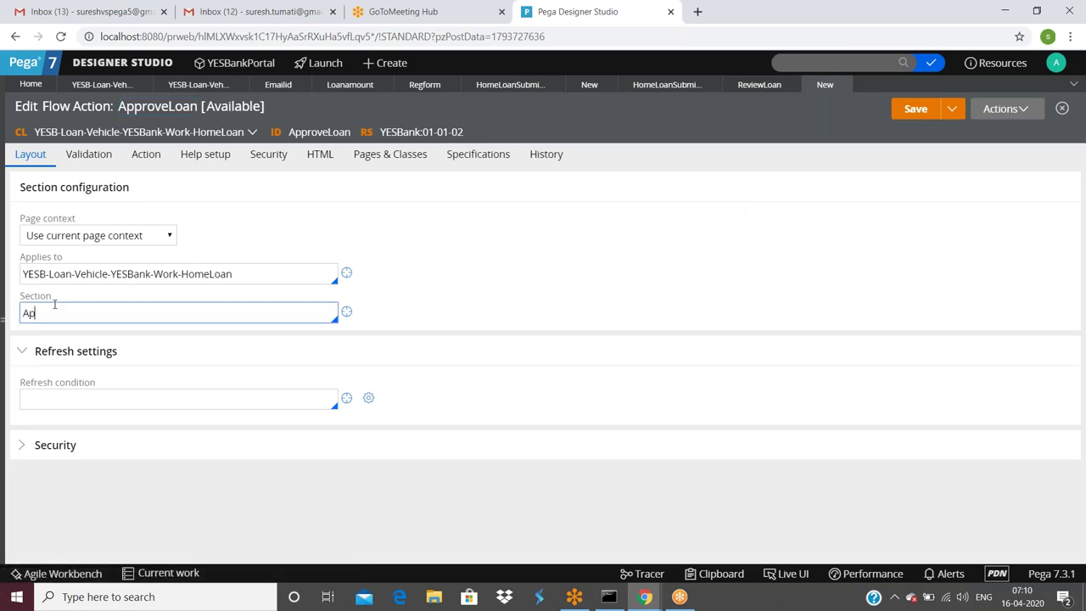
type("proveLoan")
left_click(347, 314)
left_click(347, 313)
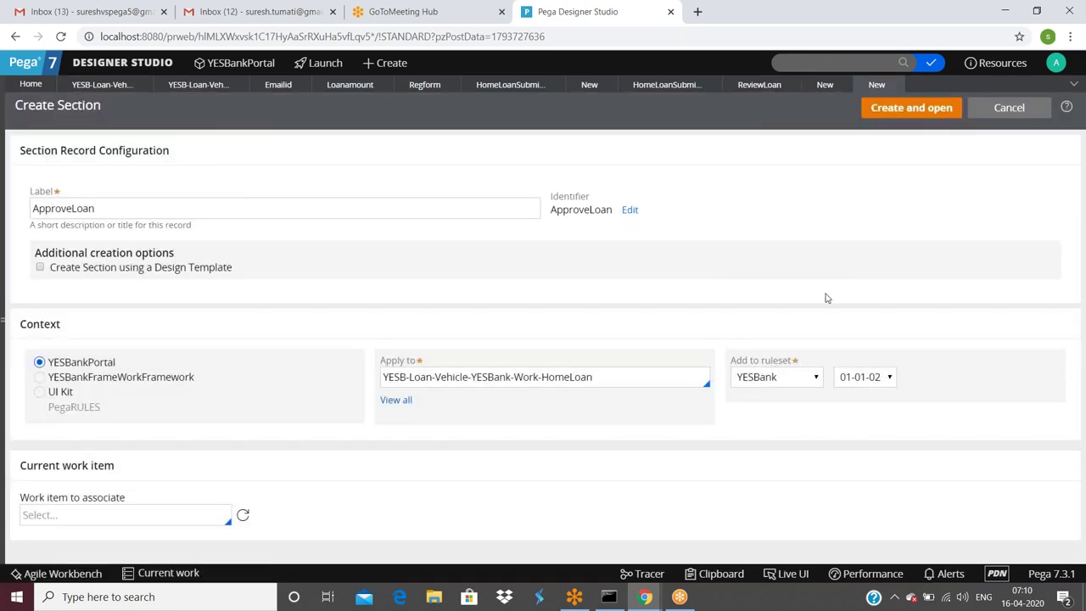
left_click(921, 110)
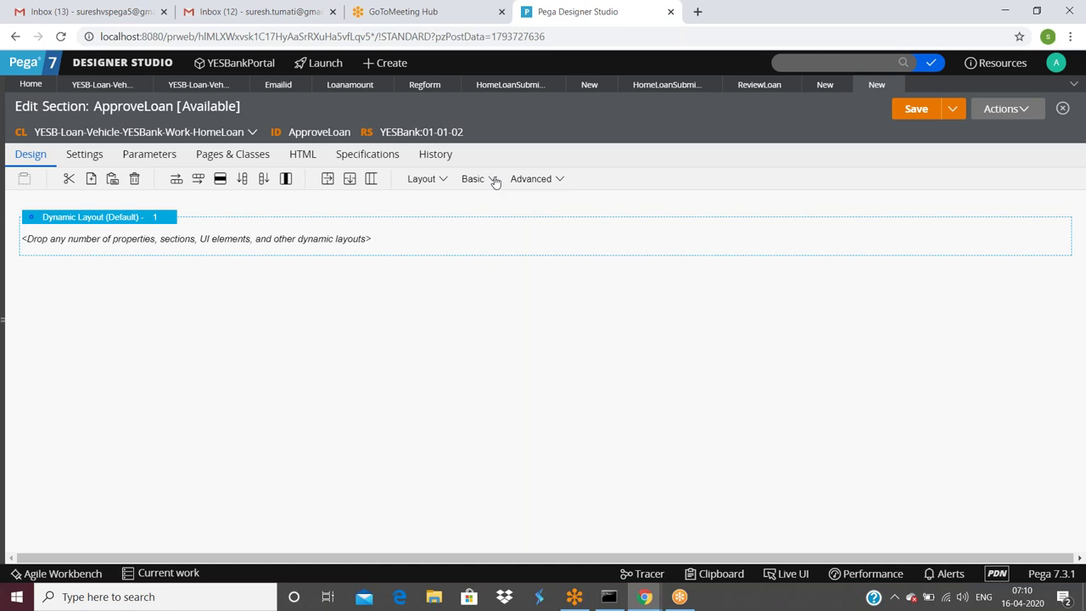
left_click(493, 179)
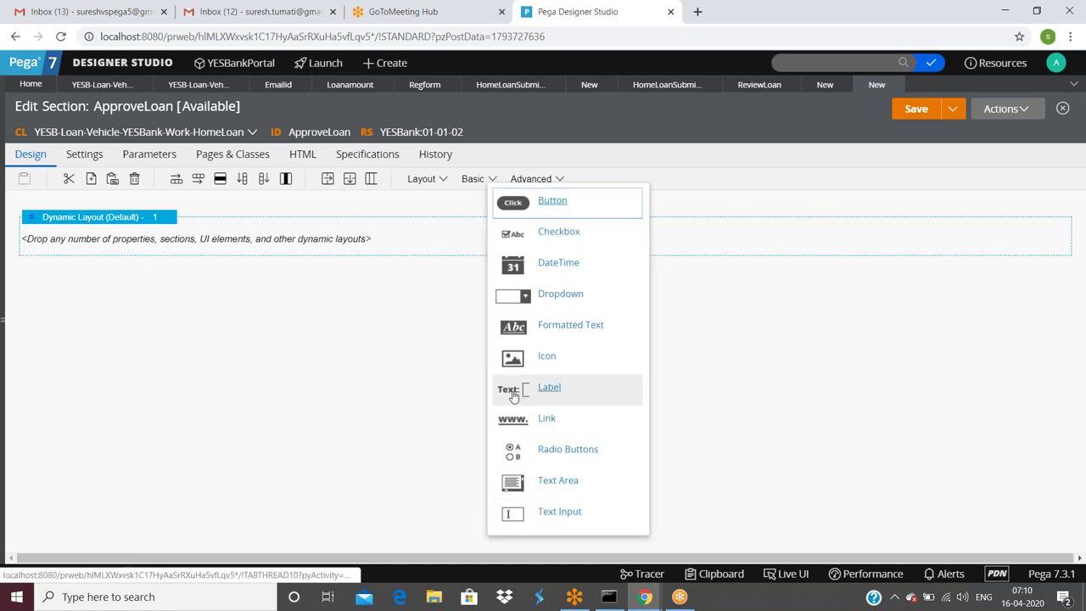
left_click(366, 236)
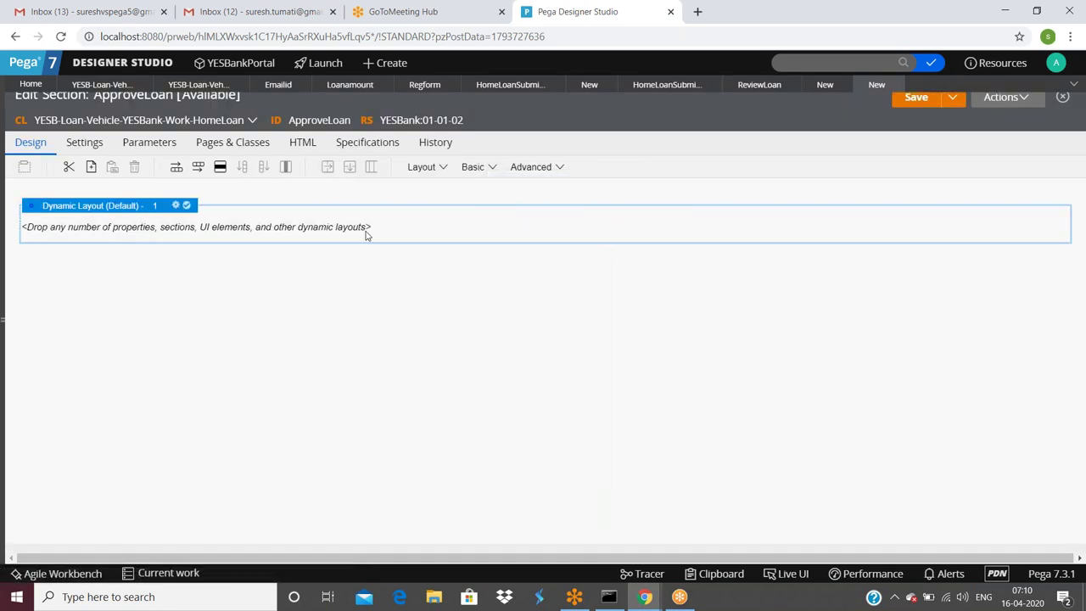
left_click(495, 169)
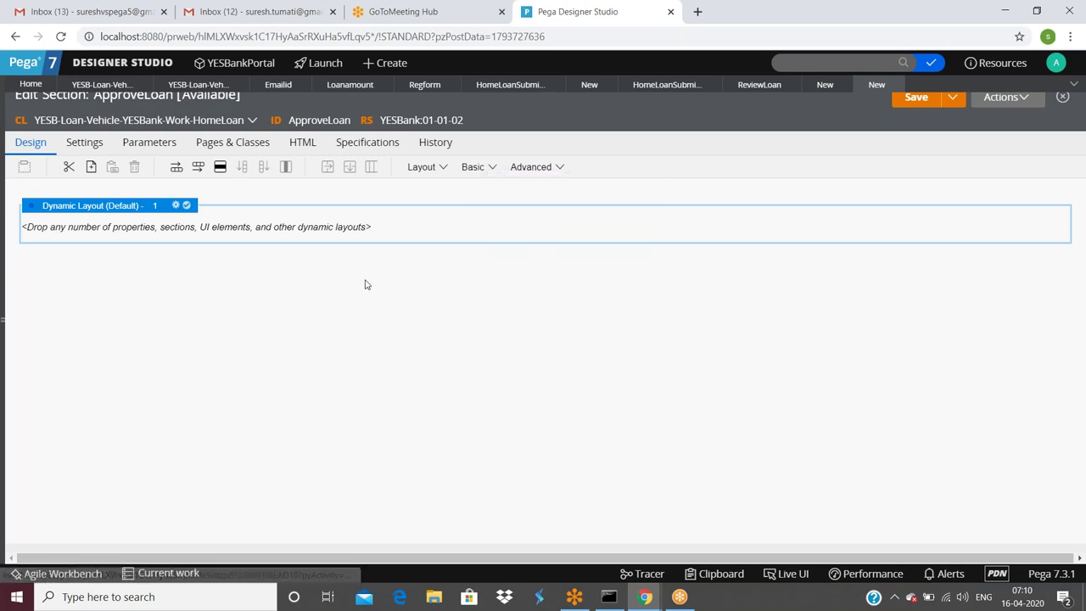
right_click(540, 226)
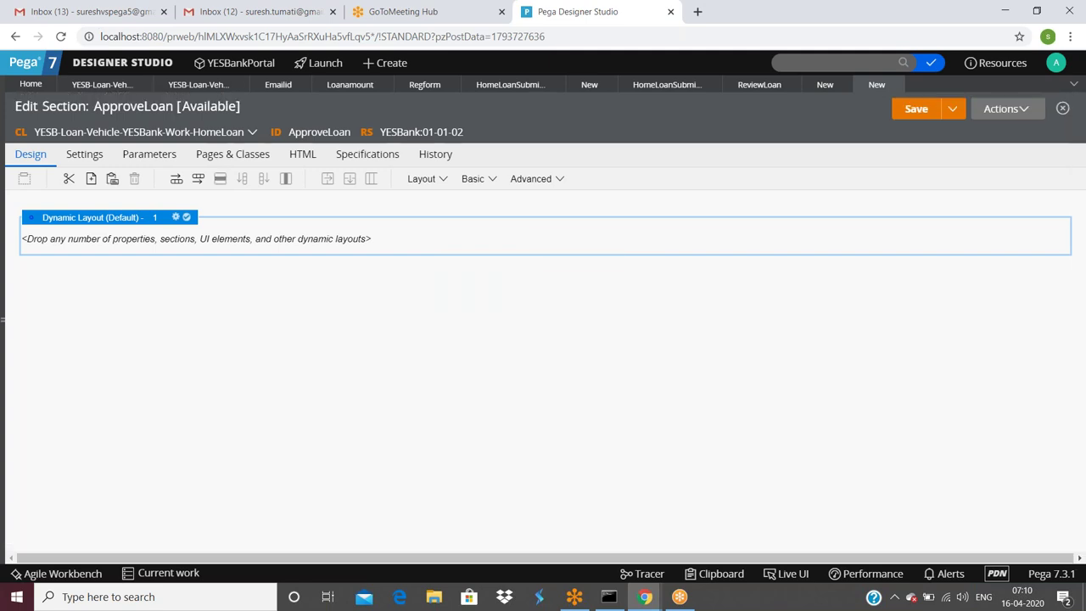
left_click(175, 217)
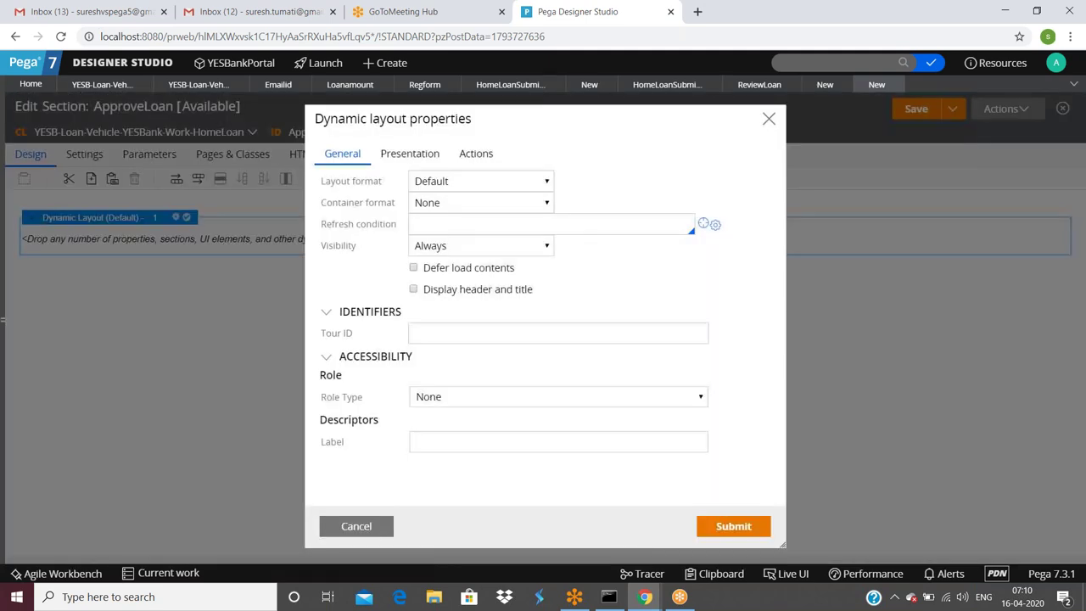
left_click(361, 526)
left_click(494, 179)
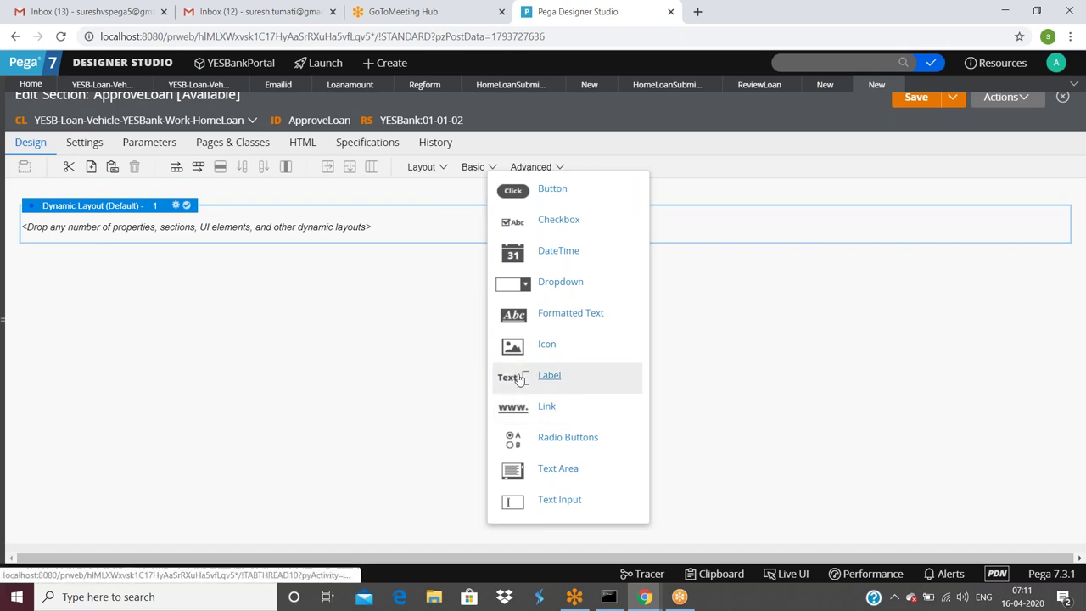
left_click(410, 361)
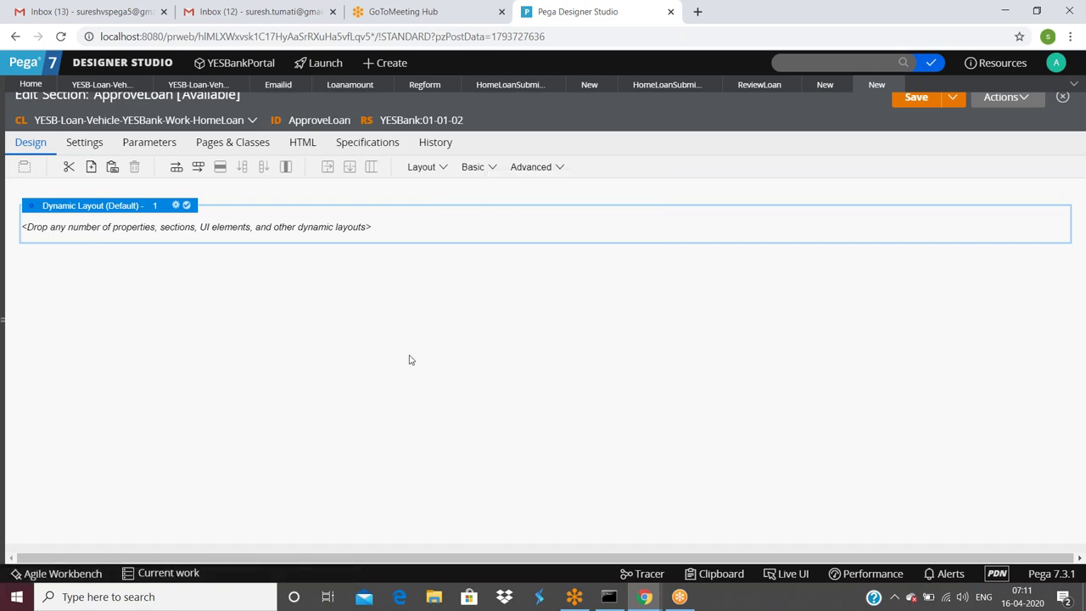
Add a label to the ApproveLoan section's dynamic layout and set its value to "Loan Request Approve"
left_click(497, 167)
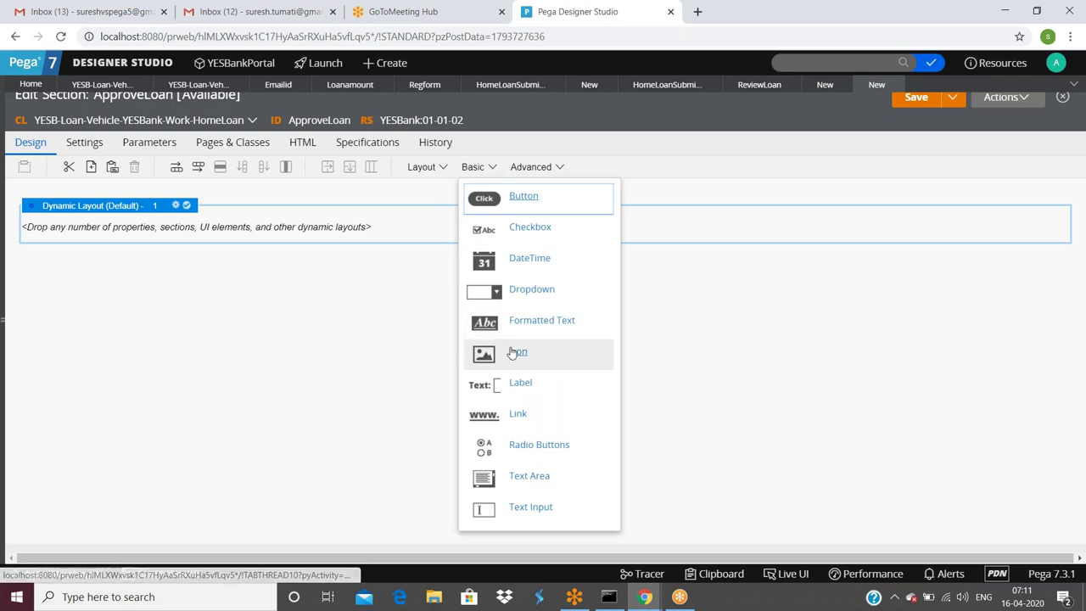
left_click_drag(491, 391, 439, 238)
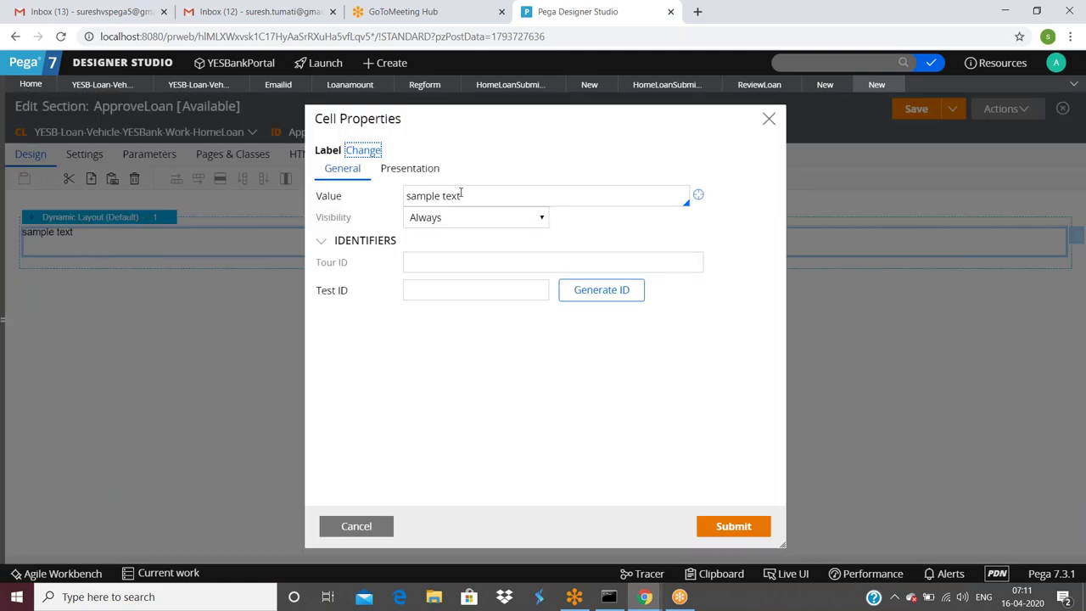
triple_click(462, 195)
type("Loan")
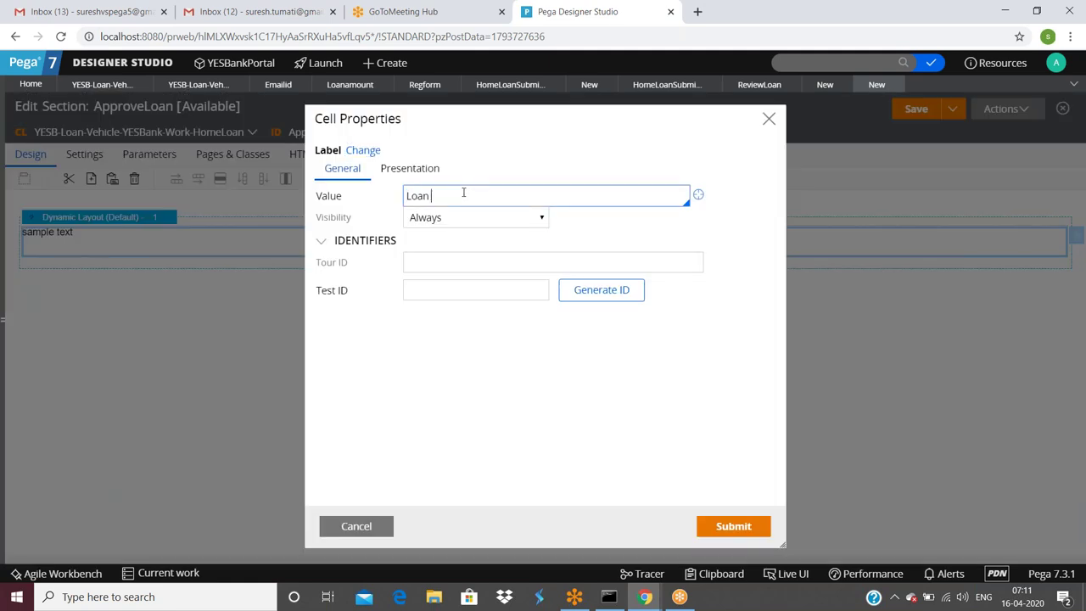
type(" Reque")
type("pprove")
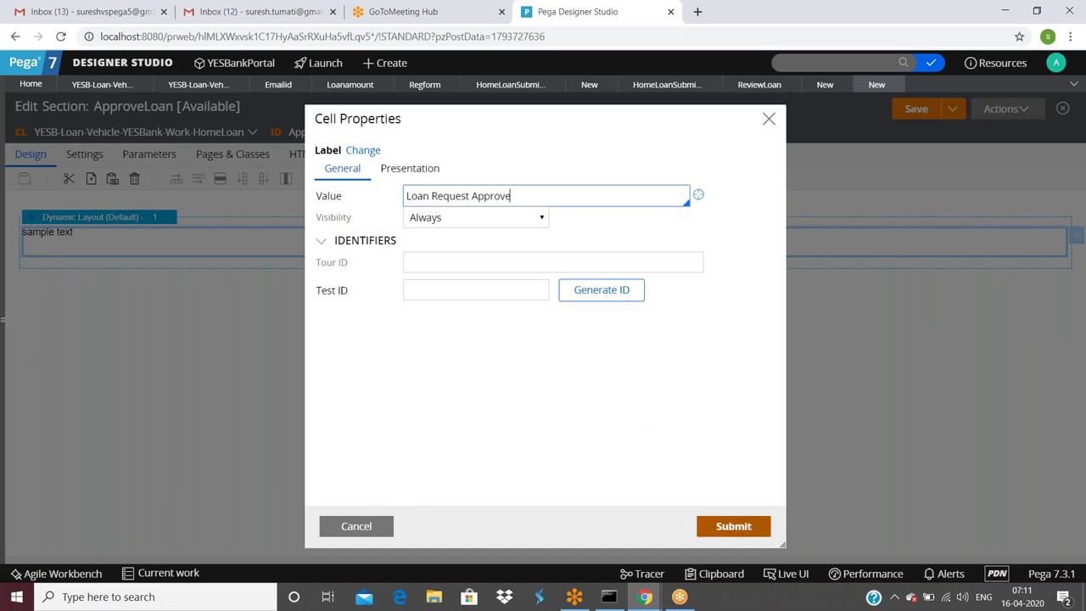
left_click(733, 529)
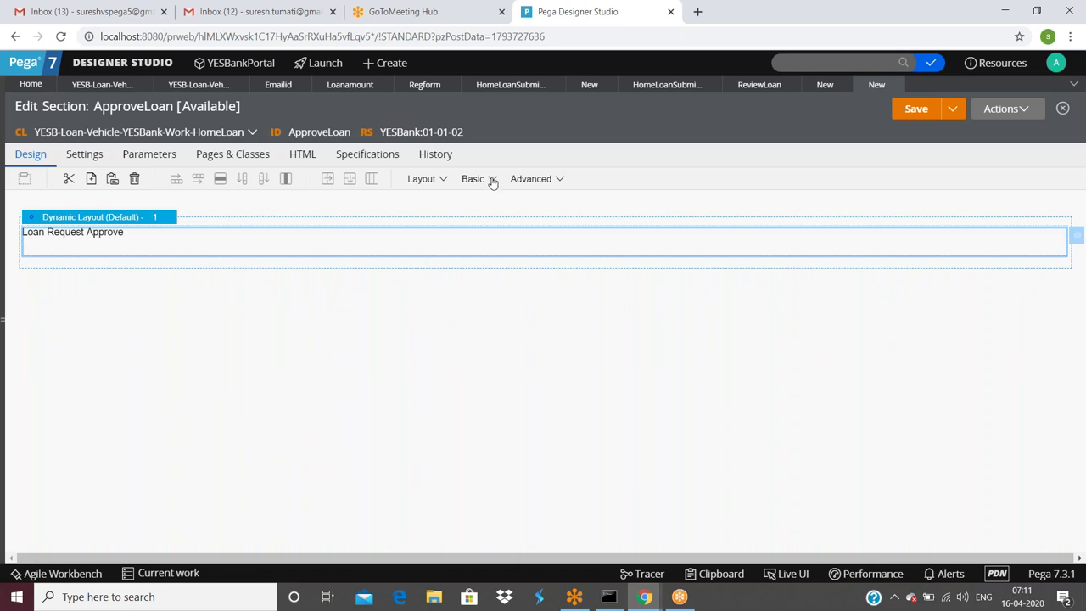
Duplicate the Loan Request Approve label as a second row in the dynamic layout
right_click(230, 246)
left_click(255, 278)
right_click(245, 251)
left_click(254, 289)
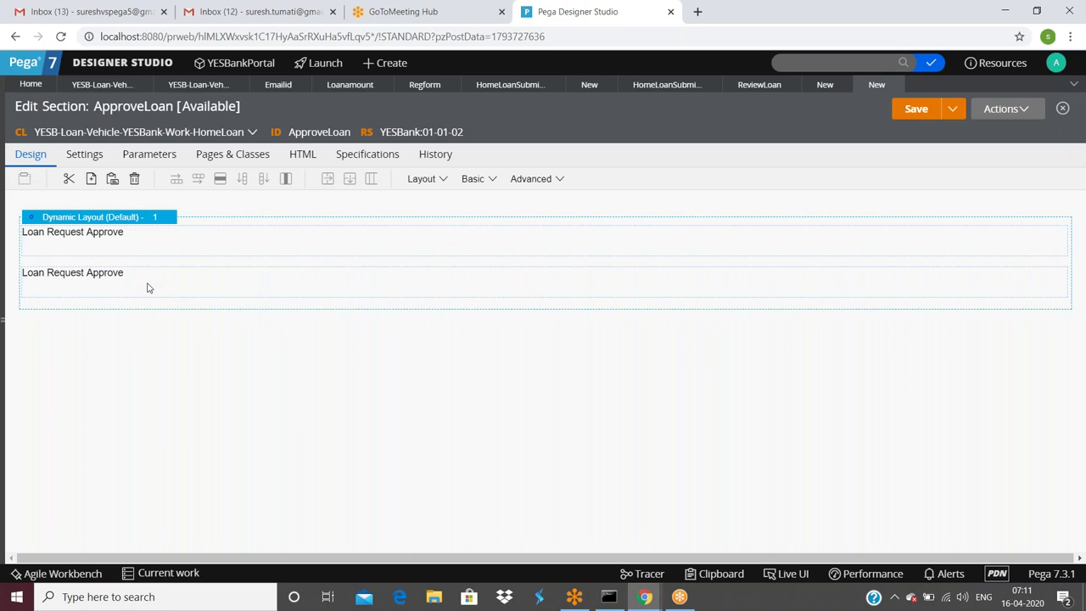
double_click(473, 243)
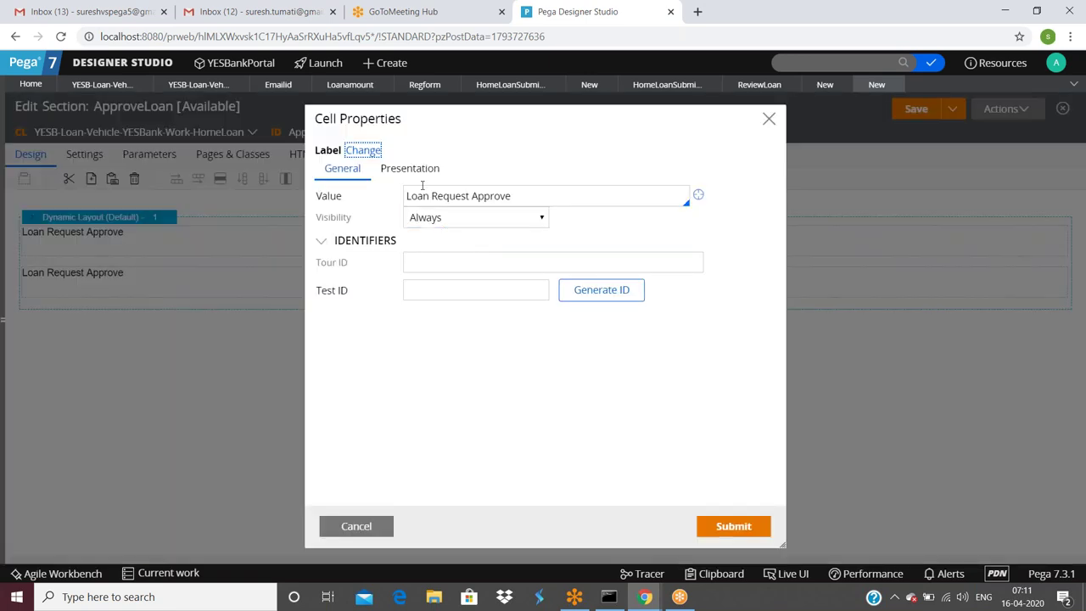
left_click(361, 151)
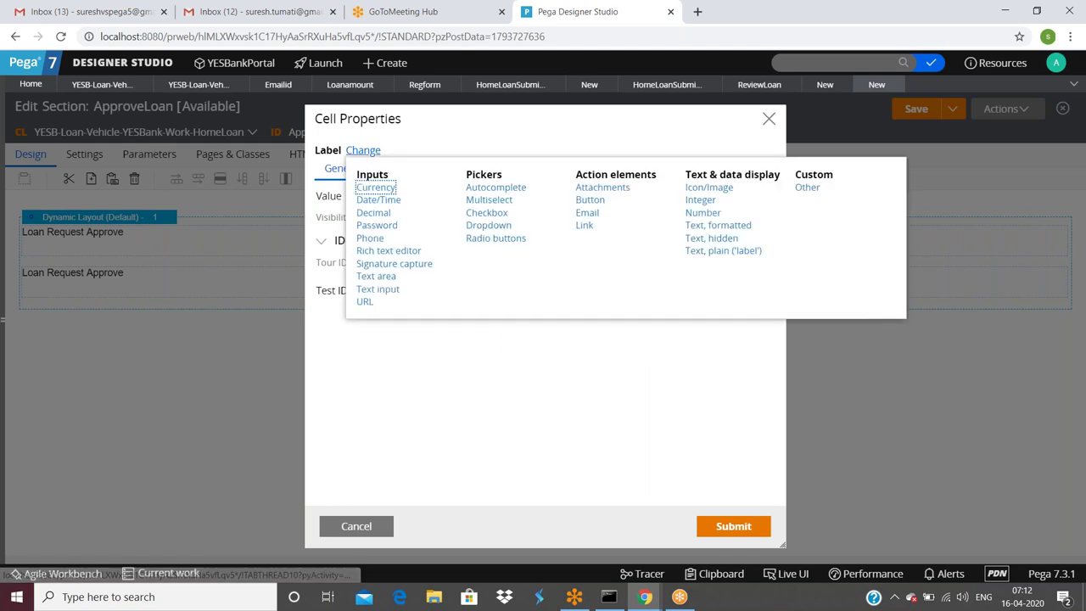
left_click(586, 201)
double_click(604, 197)
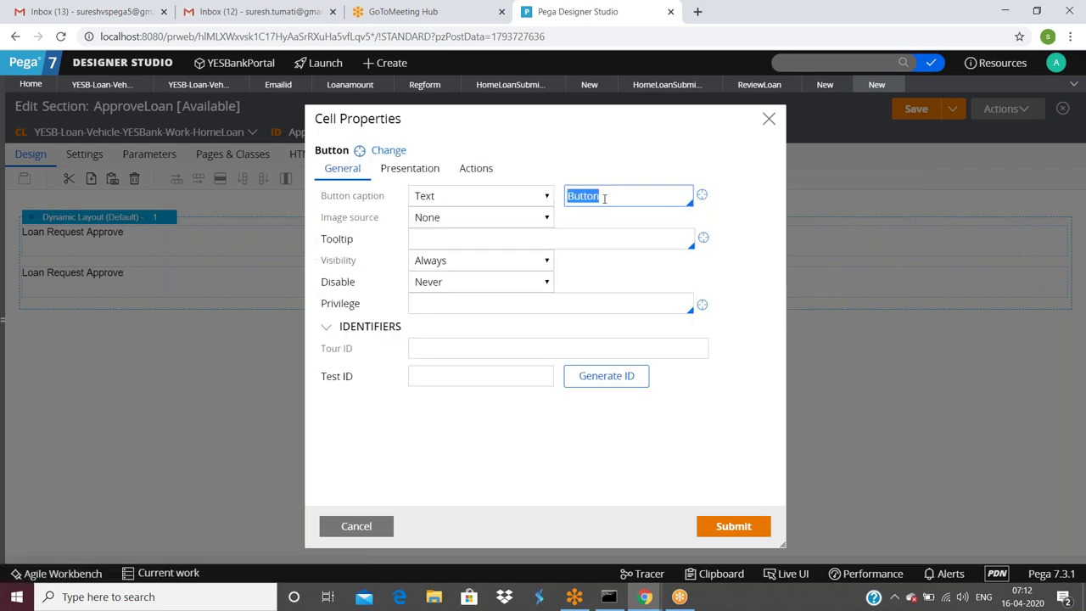
type("Approv")
key("BackSpace")
key("BackSpace")
key("BackSpace")
key("BackSpace")
key("BackSpace")
key("BackSpace")
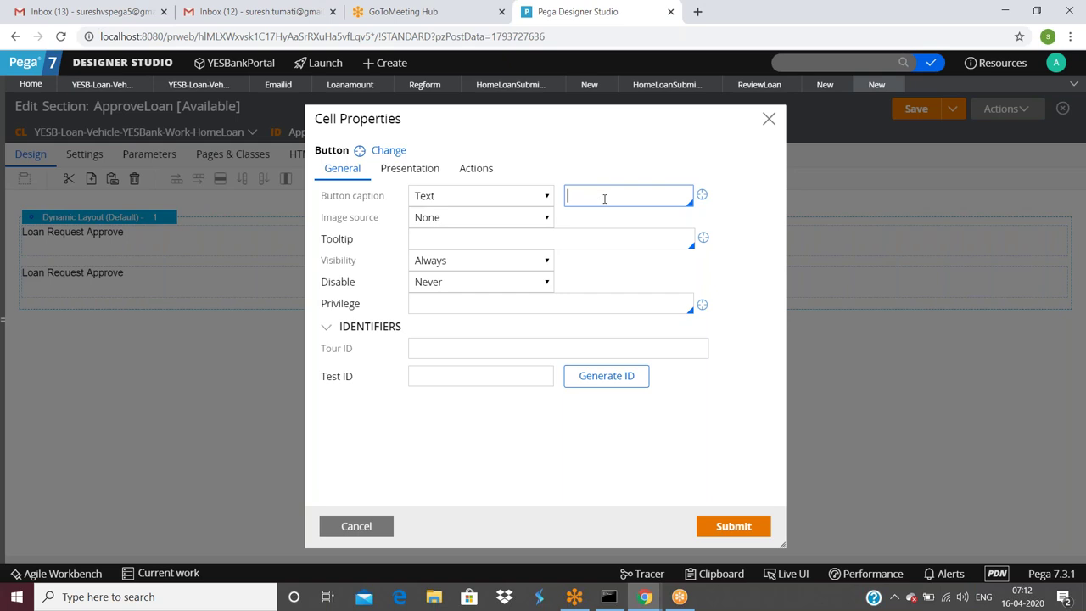
left_click(356, 526)
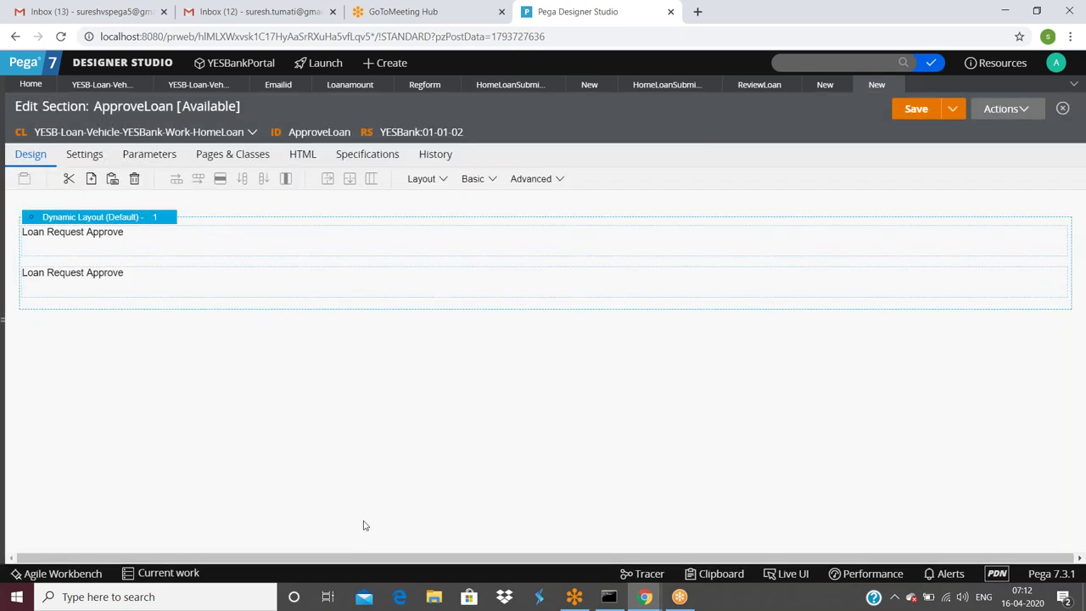
Delete the duplicate Loan Request Approve label from the dynamic layout and save the ApproveLoan section
right_click(226, 284)
left_click(253, 340)
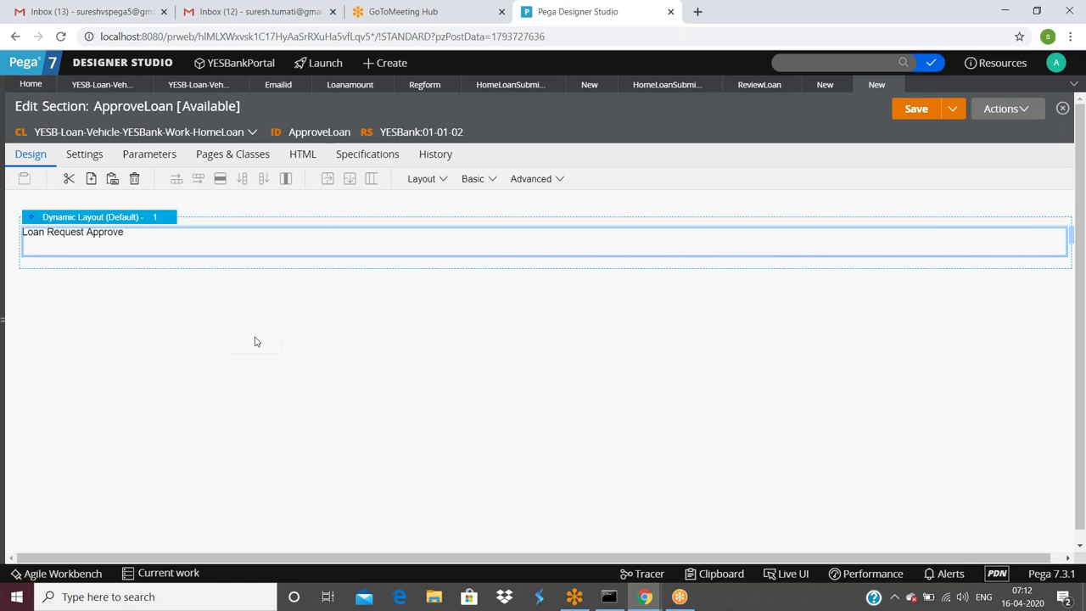
left_click(916, 109)
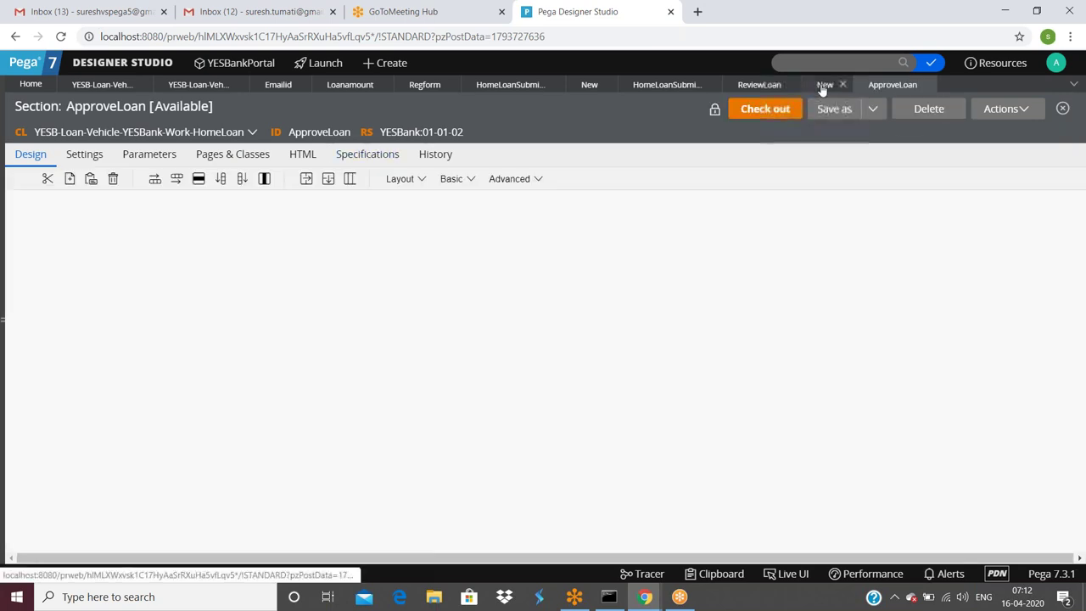
Save the ApproveLoan flow action and return to the homeloansubmission flow diagram
left_click(825, 84)
left_click(913, 108)
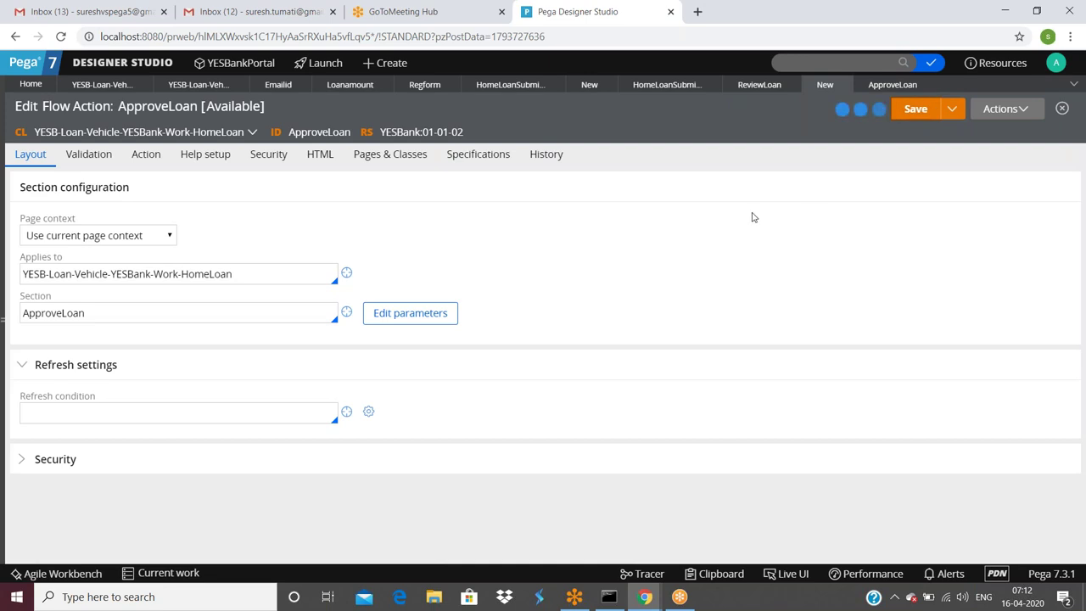
left_click(589, 84)
left_click(723, 486)
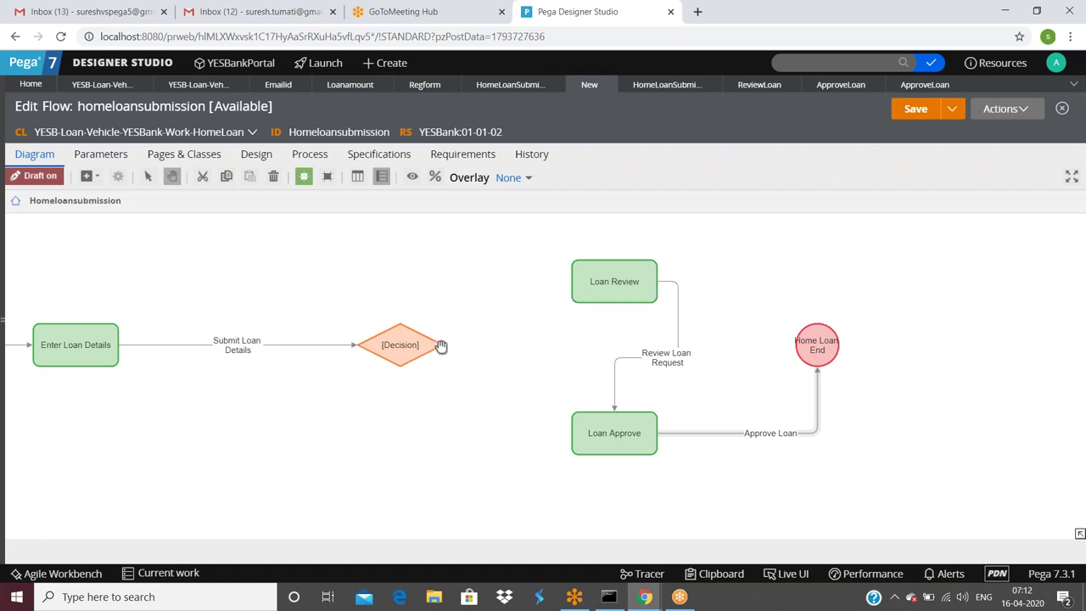
Open the decision shape's properties and name the decision "Loan Amount Check"
double_click(404, 348)
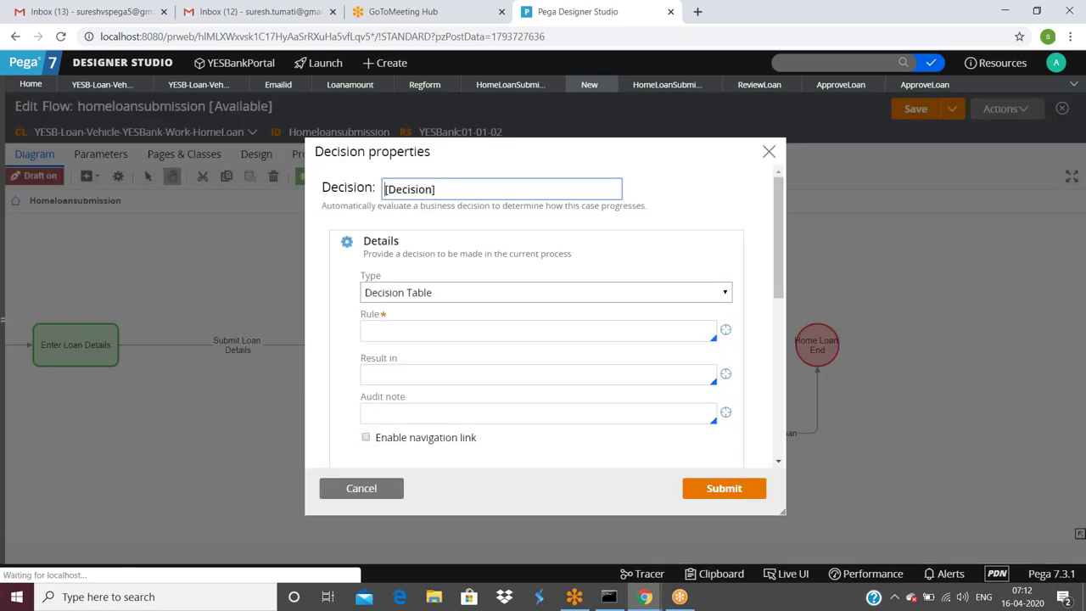
left_click(469, 193)
key("ctrl+a")
type("Loan A")
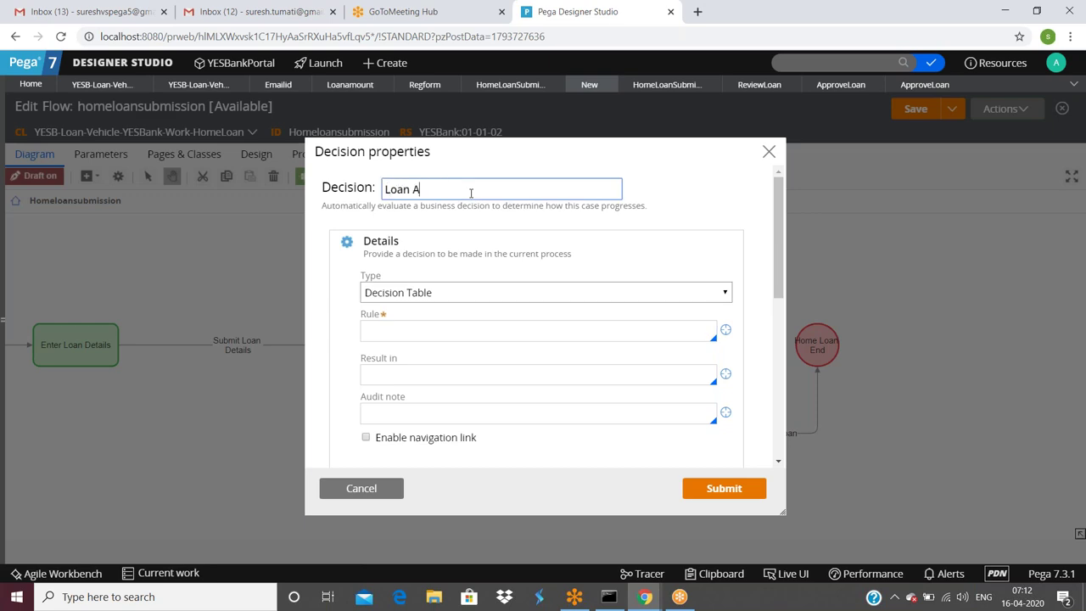
type("mount Check")
Examine the decision's specification, advanced Status and Tickets settings, and its main details
scroll(488, 257, "down", 10)
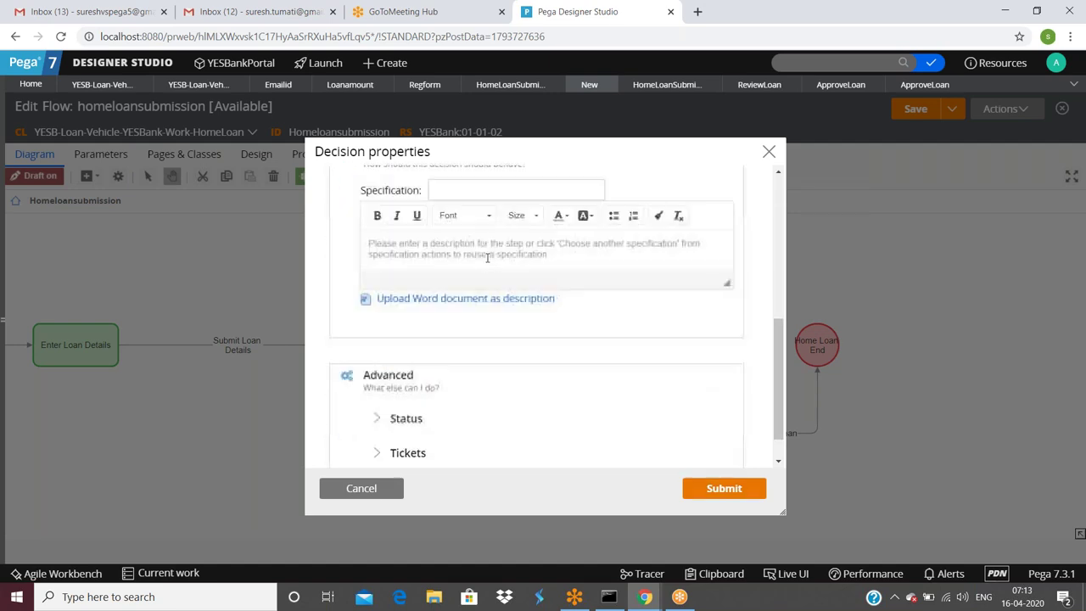
left_click(378, 378)
scroll(403, 374, "down", 1)
left_click(410, 366)
left_click(380, 413)
scroll(407, 412, "down", 1)
scroll(386, 326, "up", 3)
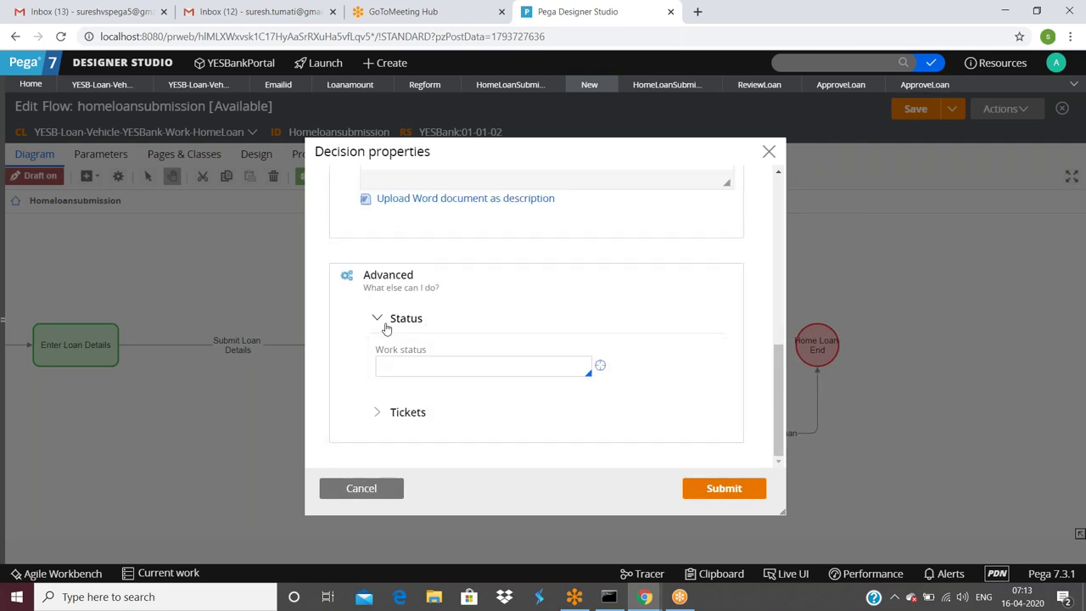
scroll(406, 329, "up", 3)
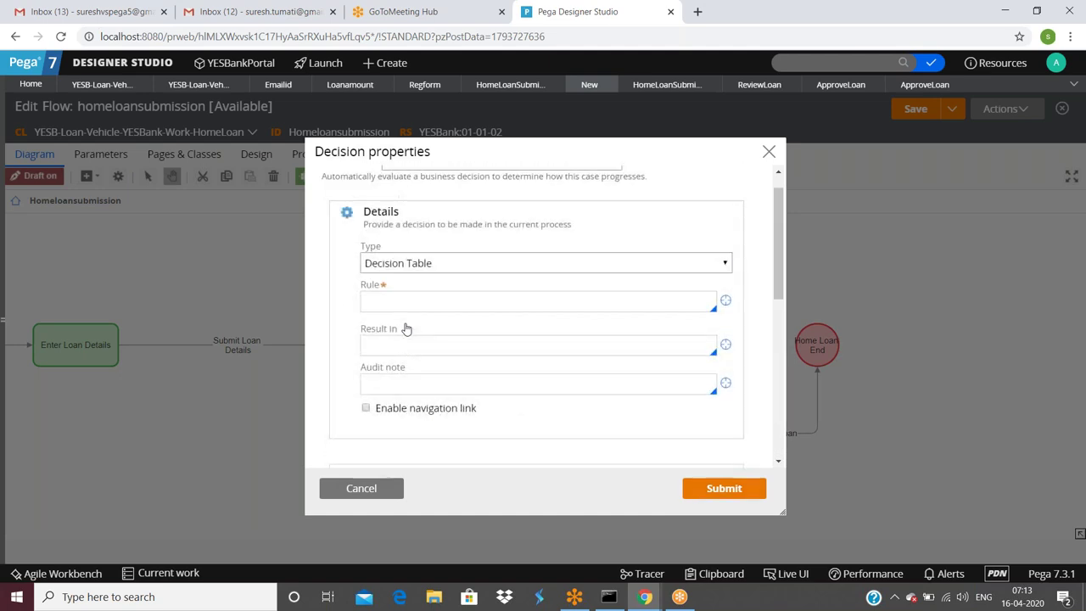
Set the decision type to Boolean Expression and look at the browse options of the expression builder
left_click(379, 267)
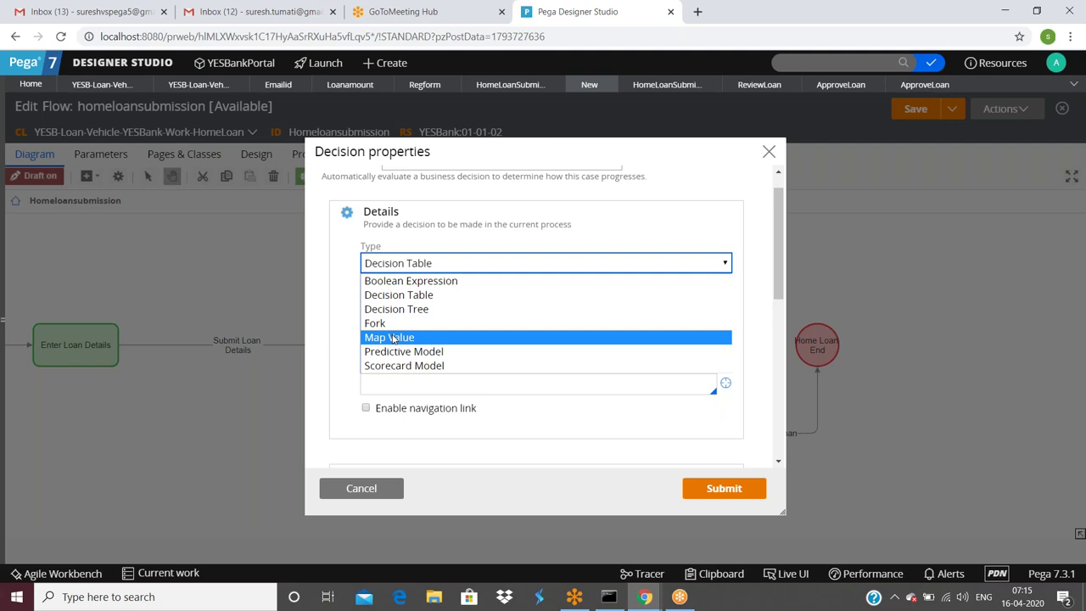
left_click(405, 288)
left_click(500, 364)
left_click(366, 411)
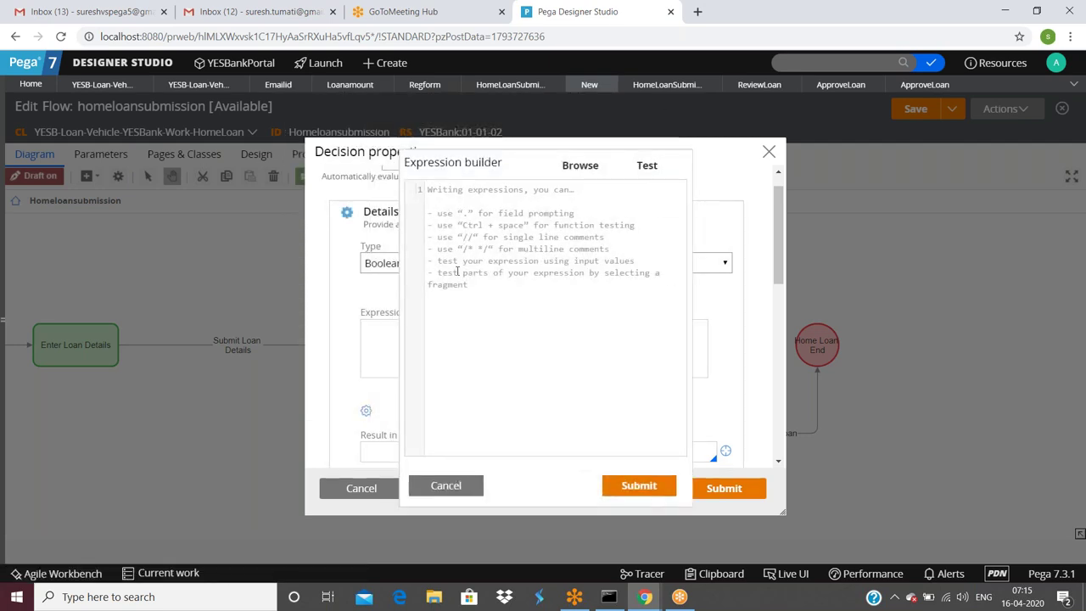
left_click(578, 168)
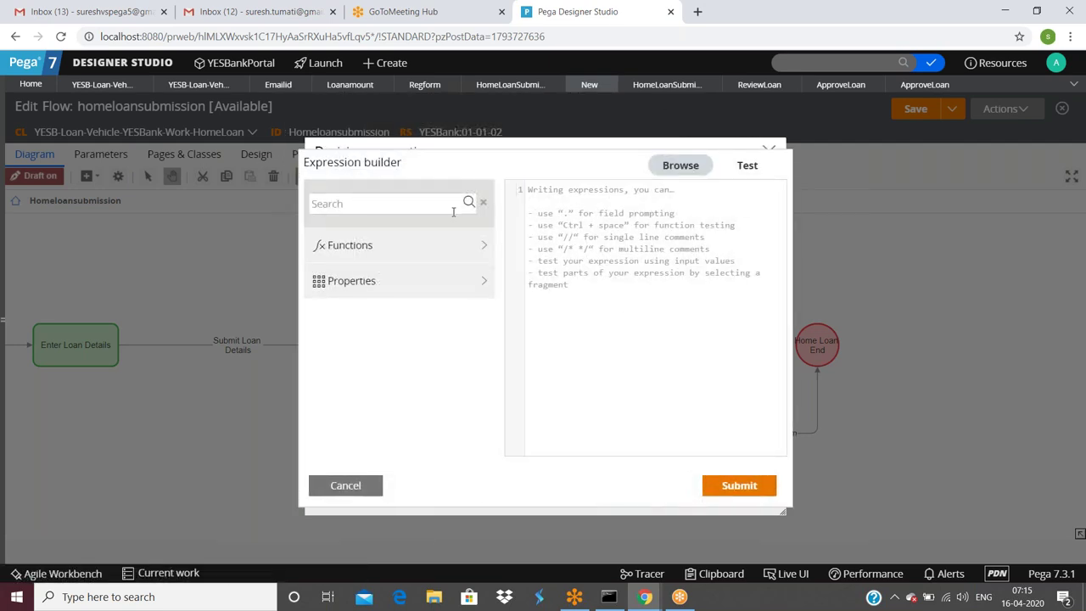
left_click(344, 485)
left_click(407, 356)
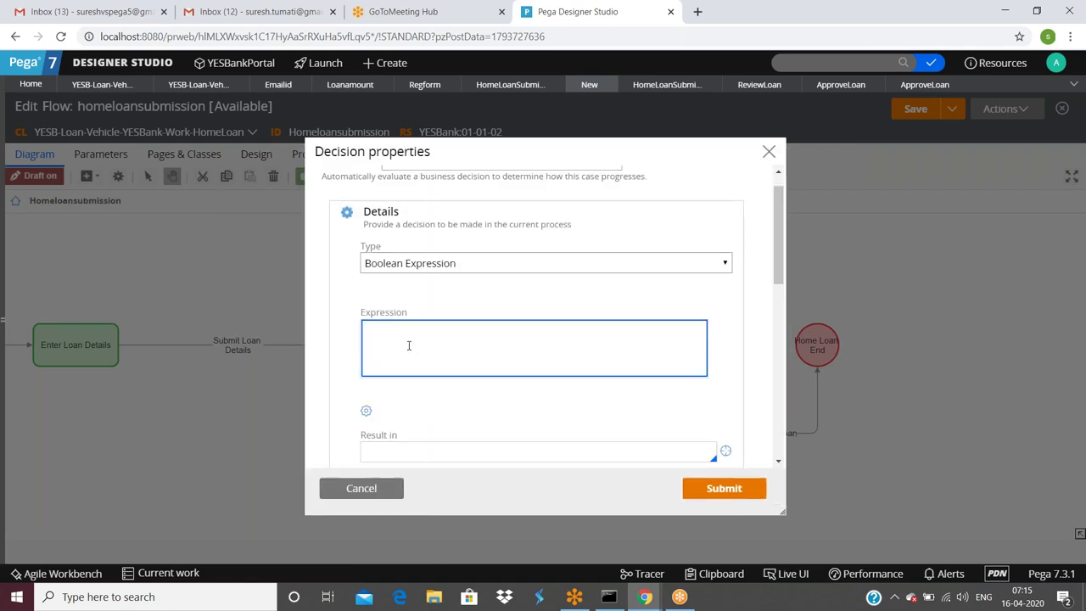
Try to start the decision's expression and reopen its expression builder, discarding the decision properties
scroll(408, 345, "up", 1)
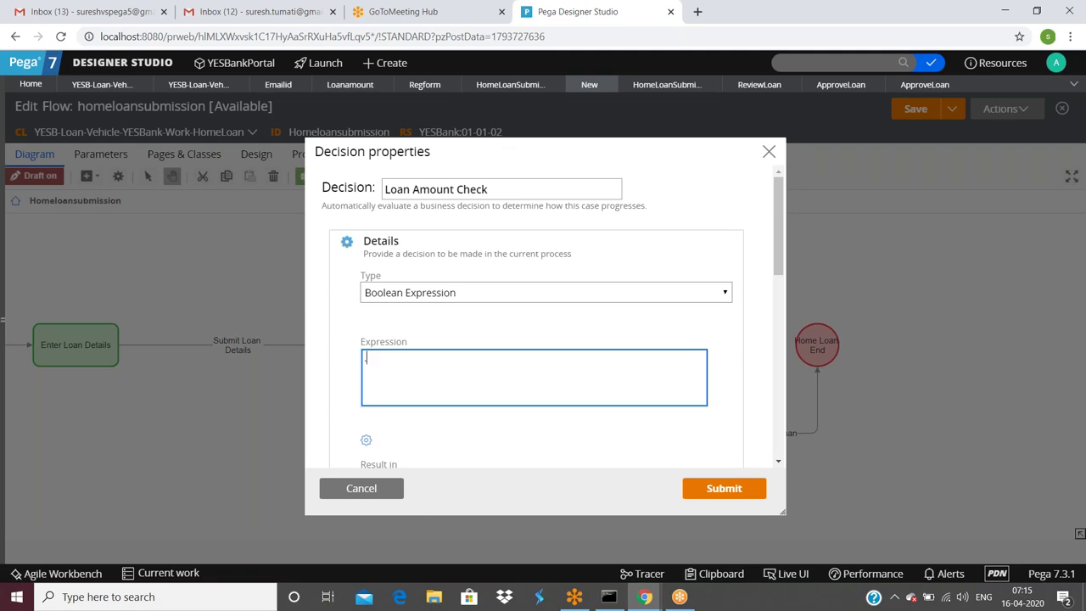
left_click(367, 441)
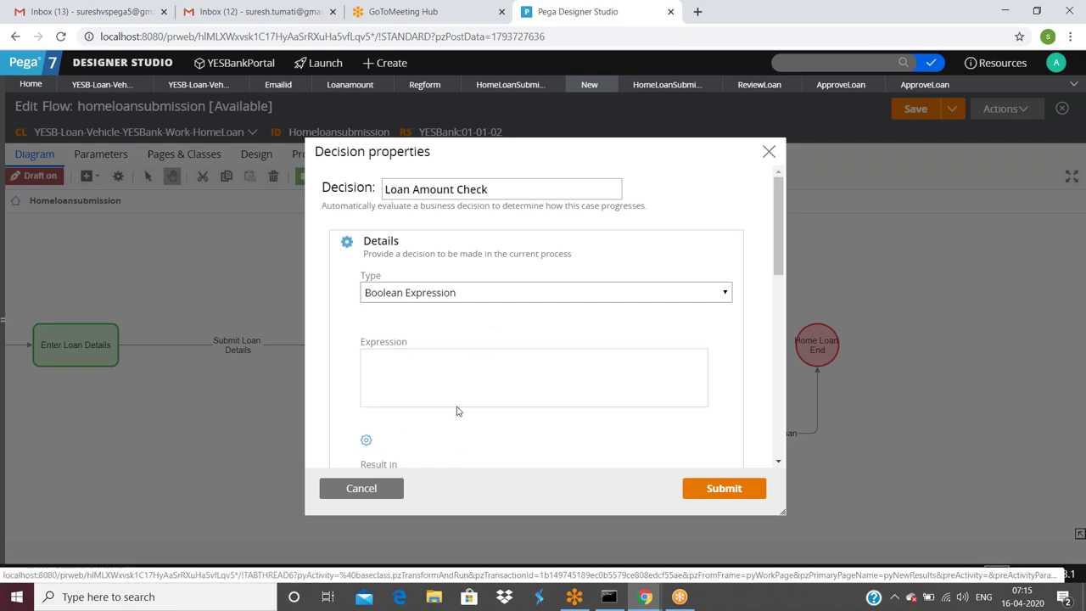
scroll(366, 407, "down", 2)
left_click(366, 301)
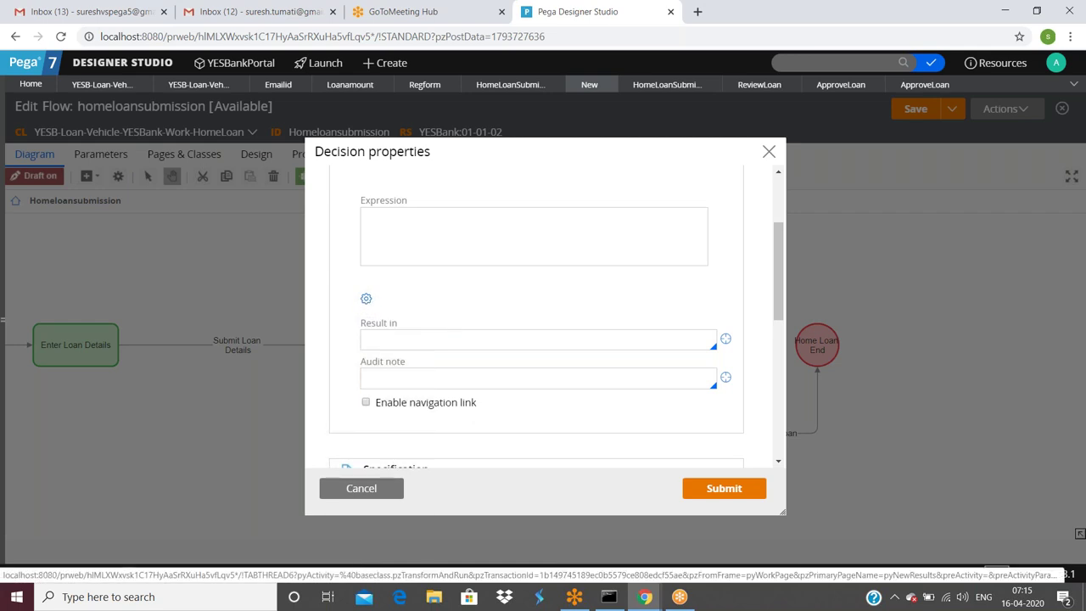
scroll(369, 339, "up", 2)
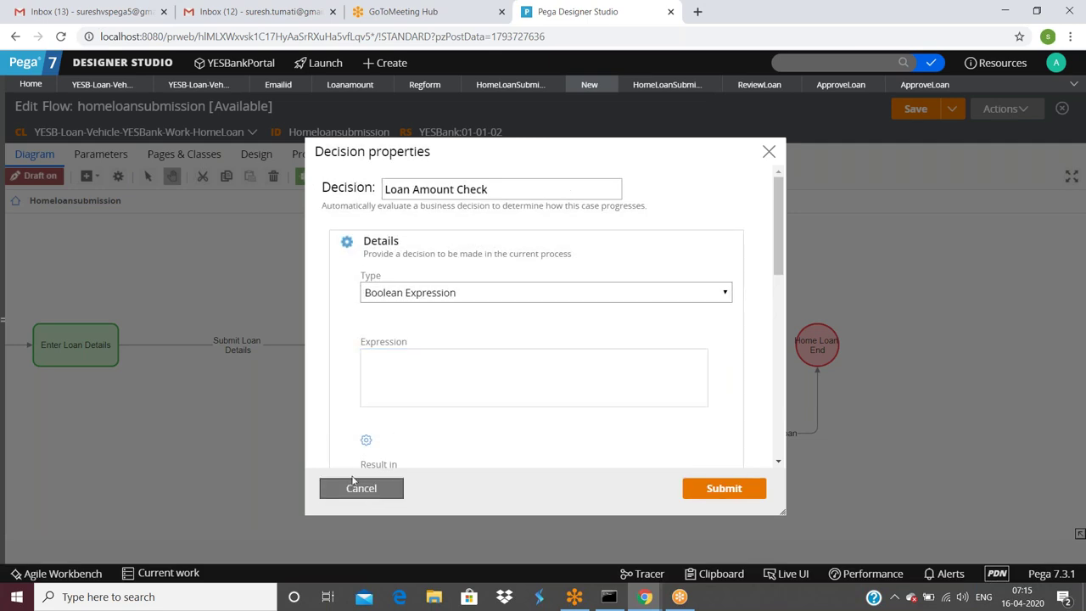
left_click(769, 151)
Reopen the decision shape's properties, set its type to Boolean Expression and begin editing the expression
left_click(399, 348)
left_click(400, 344)
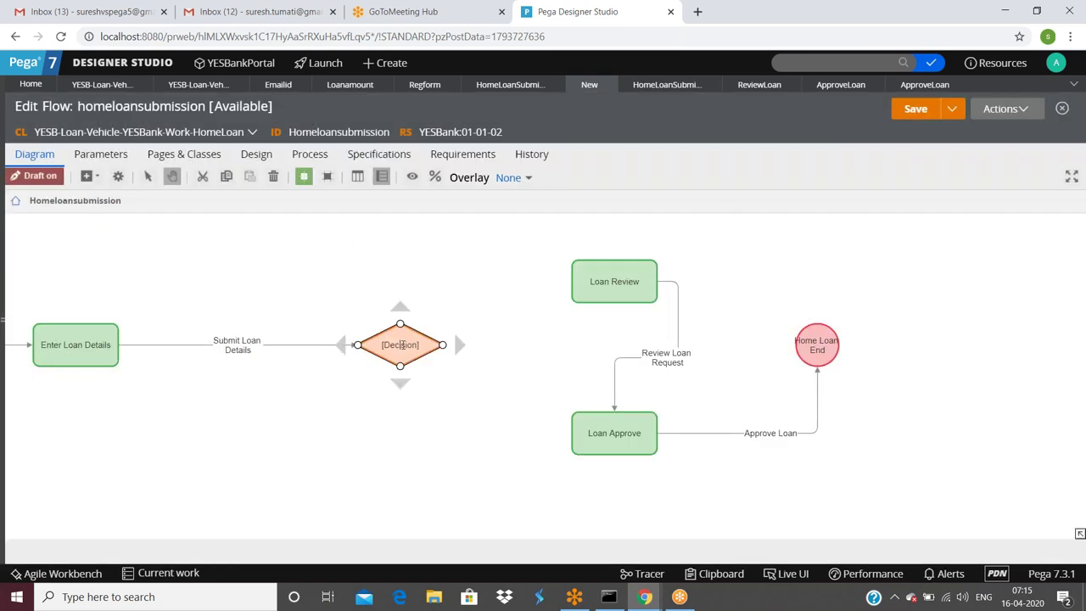
left_click(417, 376)
left_click(402, 343)
double_click(402, 346)
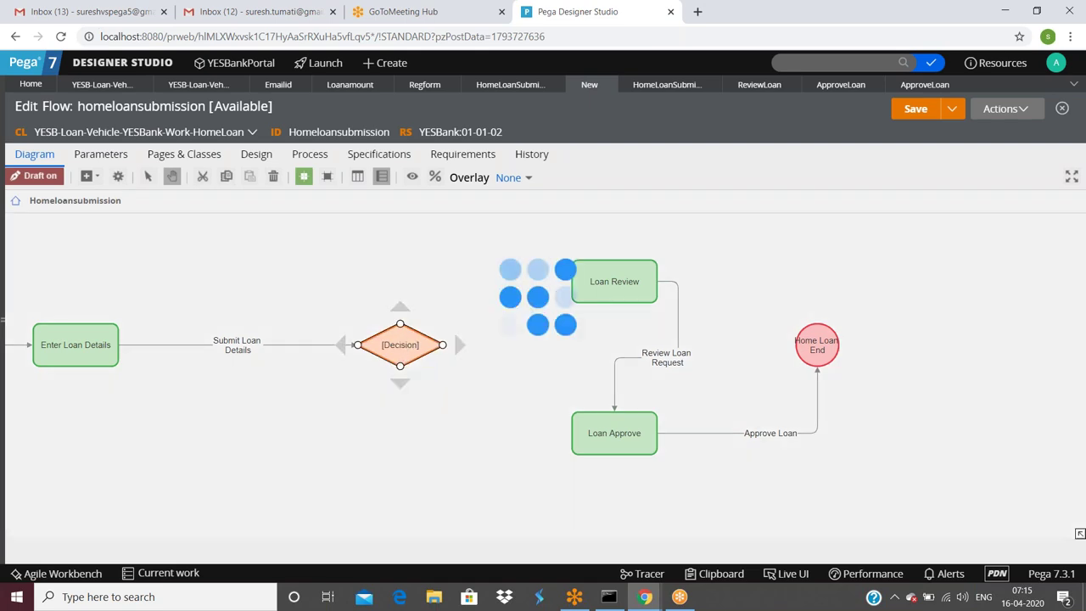
left_click(435, 292)
left_click(433, 309)
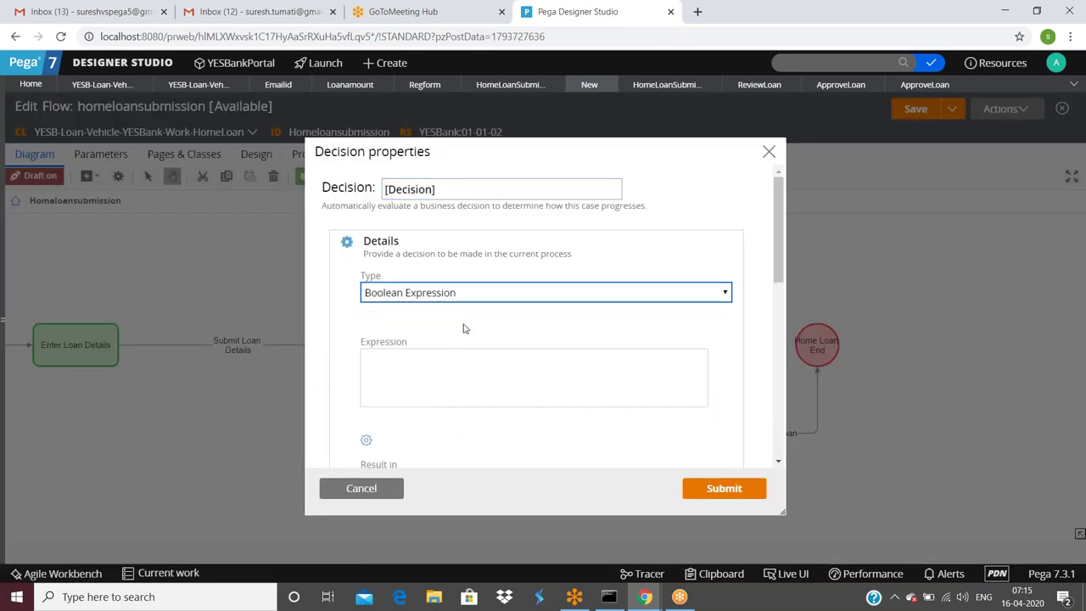
left_click(433, 392)
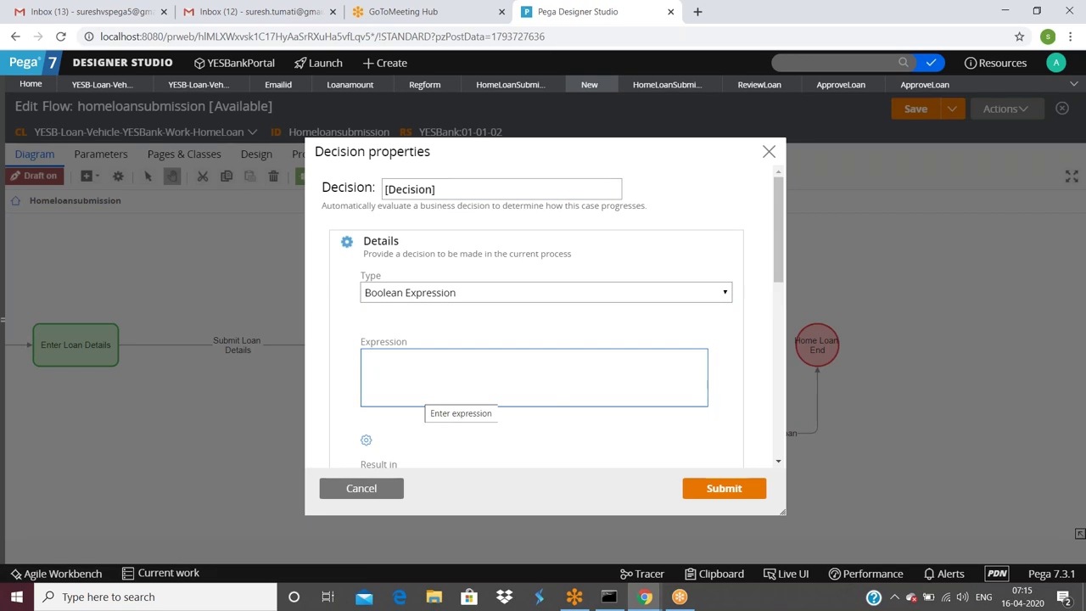
Try to open the expression builder for the decision's Boolean expression
scroll(368, 374, "down", 1)
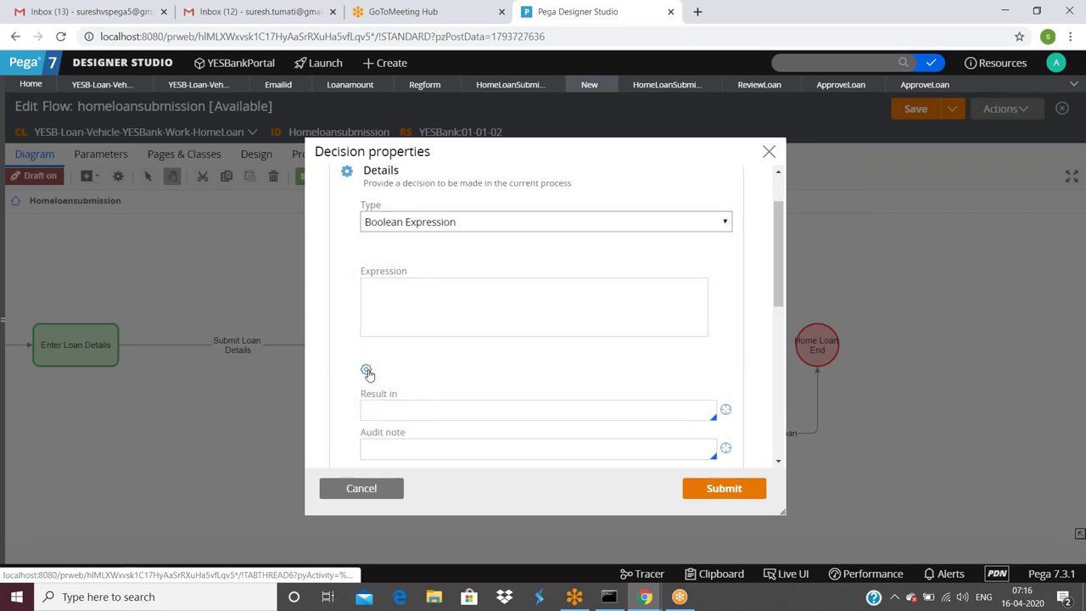
left_click(367, 371)
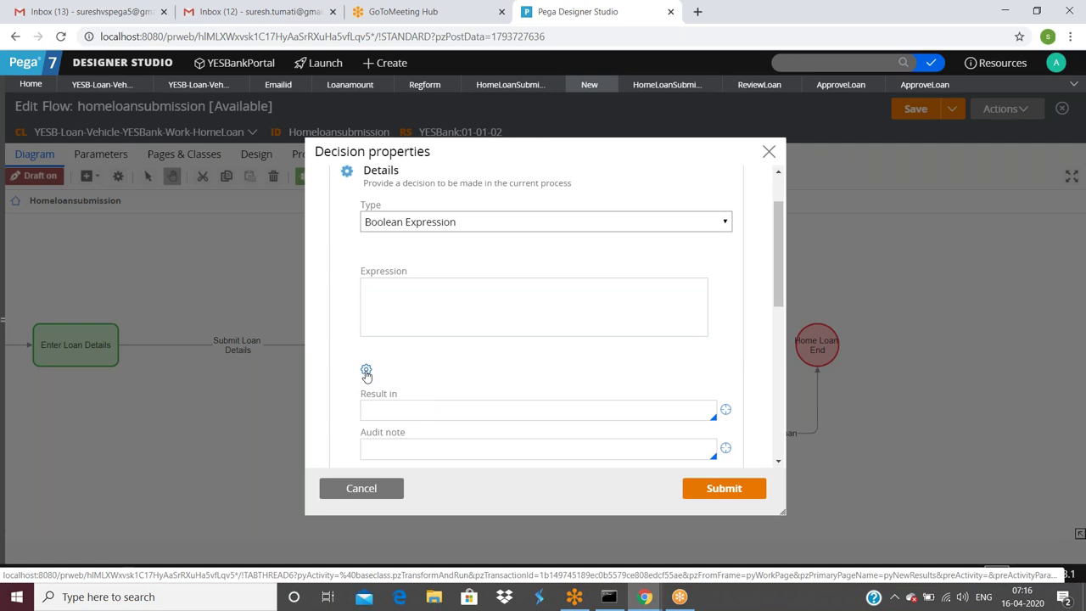
left_click(645, 597)
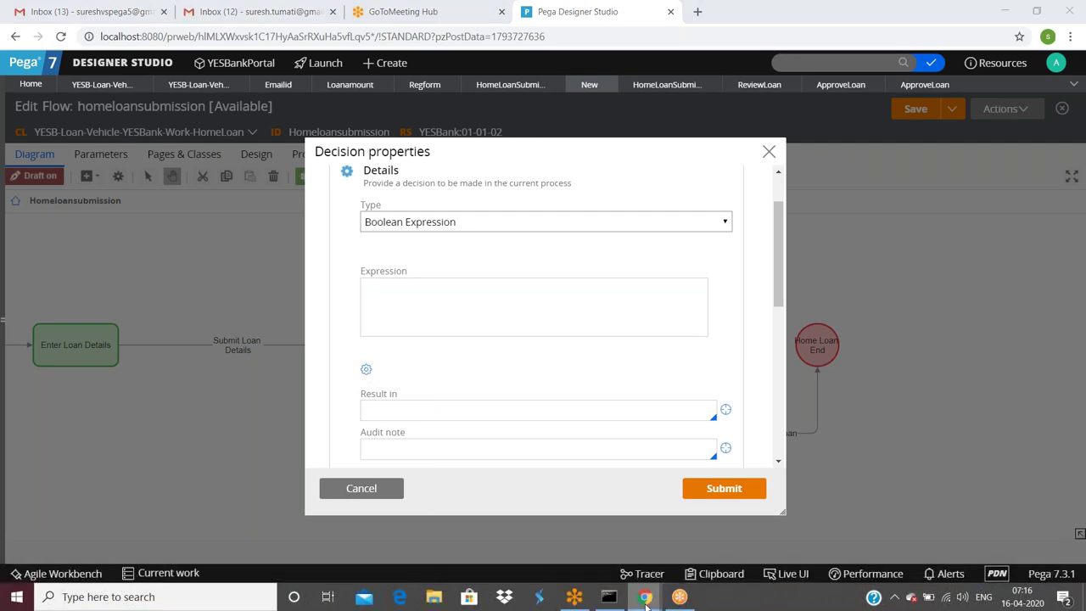
left_click(829, 487)
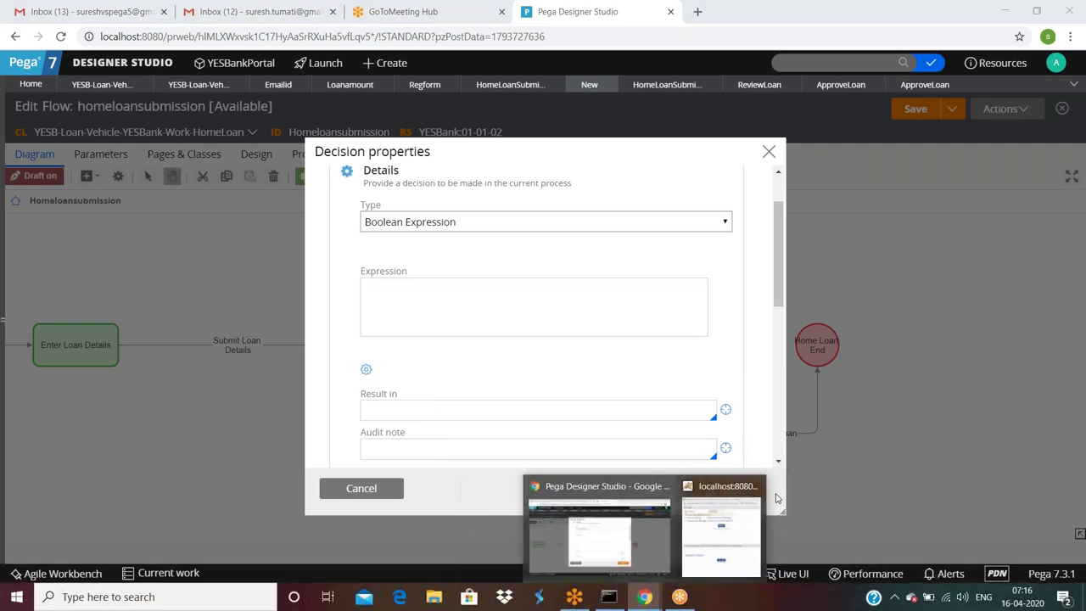
left_click(755, 487)
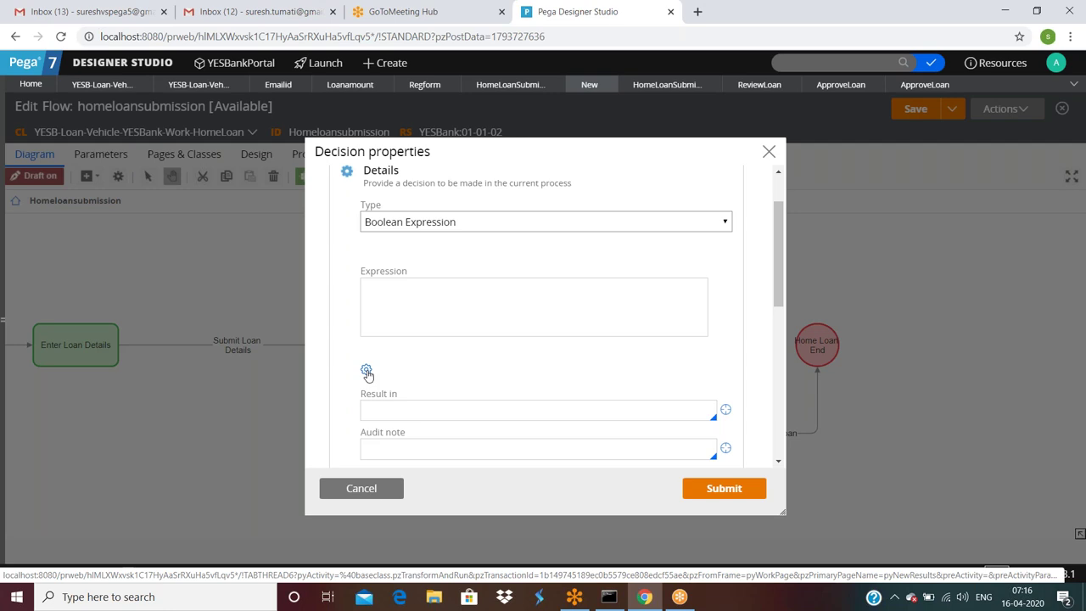
Enter .Loanamount > 5000 as the decision's Boolean expression, submit the decision properties and save the flow
left_click(403, 331)
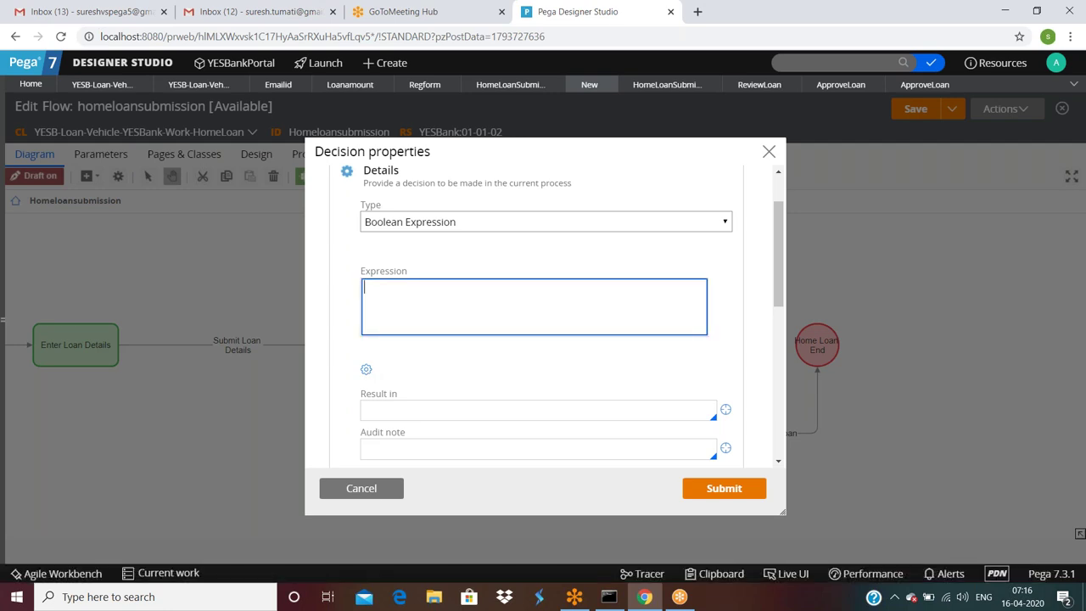
type(".Loanamount > 5000")
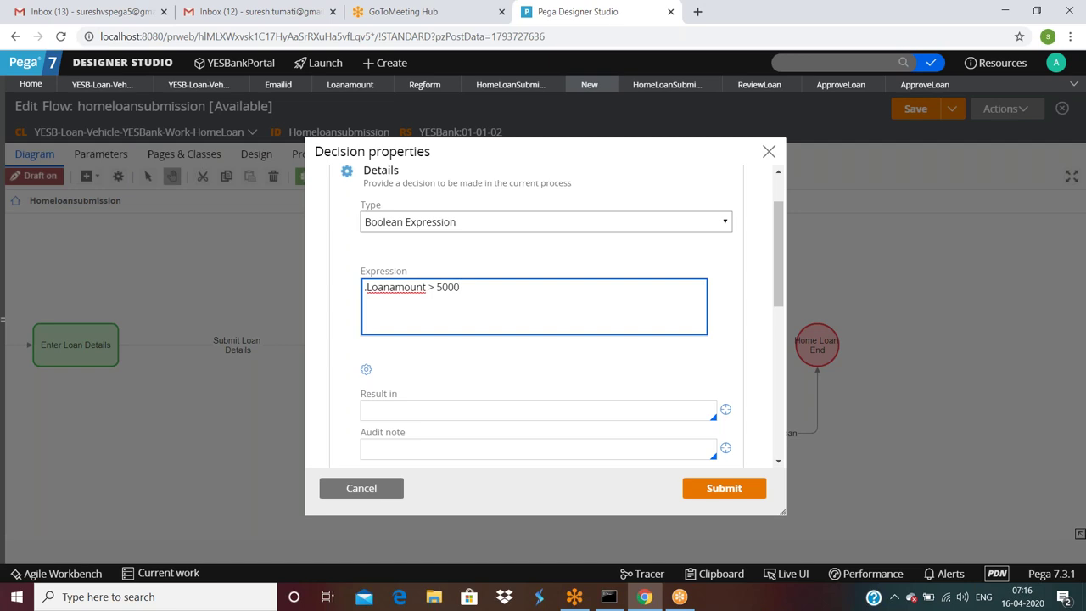
left_click(733, 490)
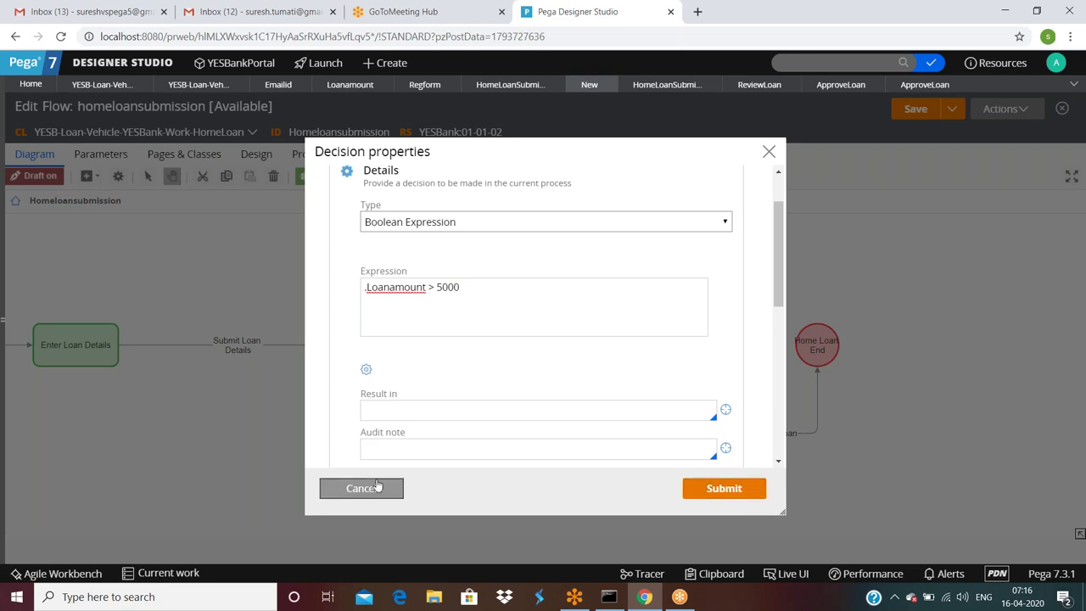
left_click(770, 152)
left_click(913, 108)
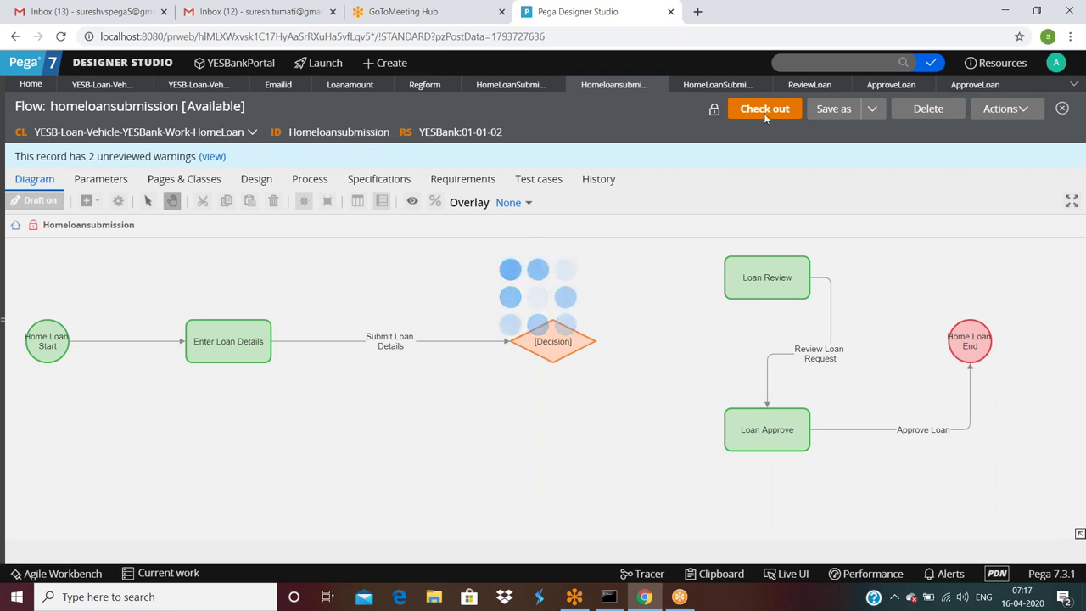
Reload the Designer Studio page and collapse the recent items list to give the flow diagram full width
left_click(580, 37)
key("ctrl+a")
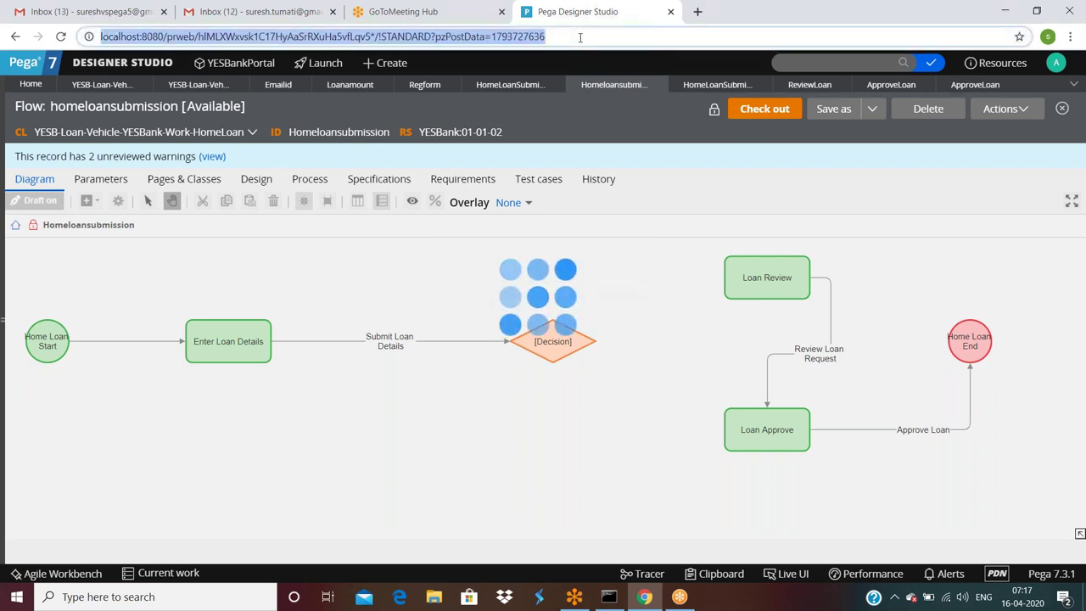
key("Return")
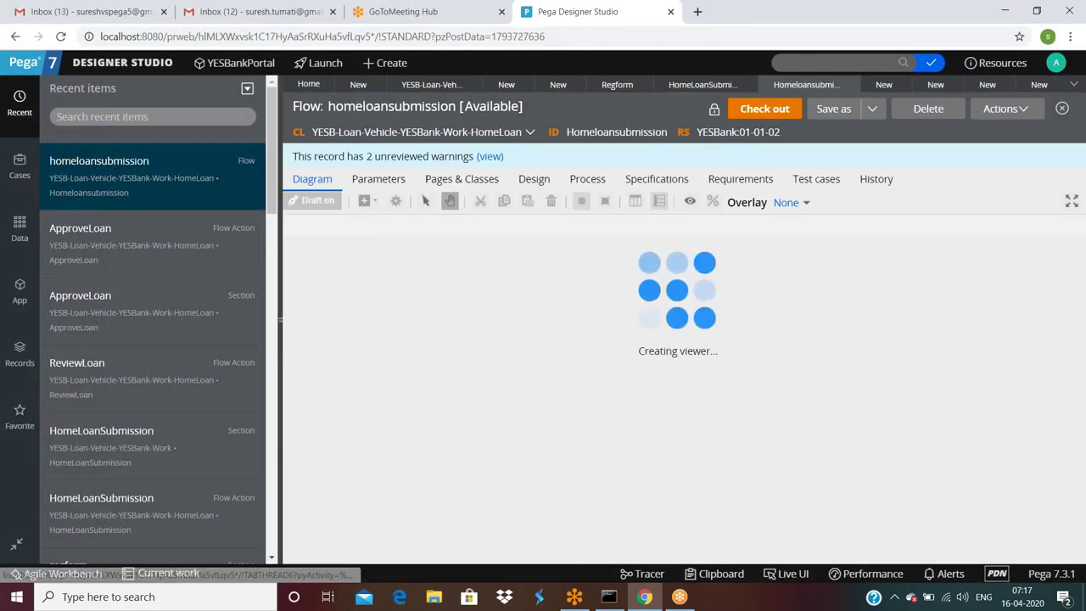
left_click(280, 320)
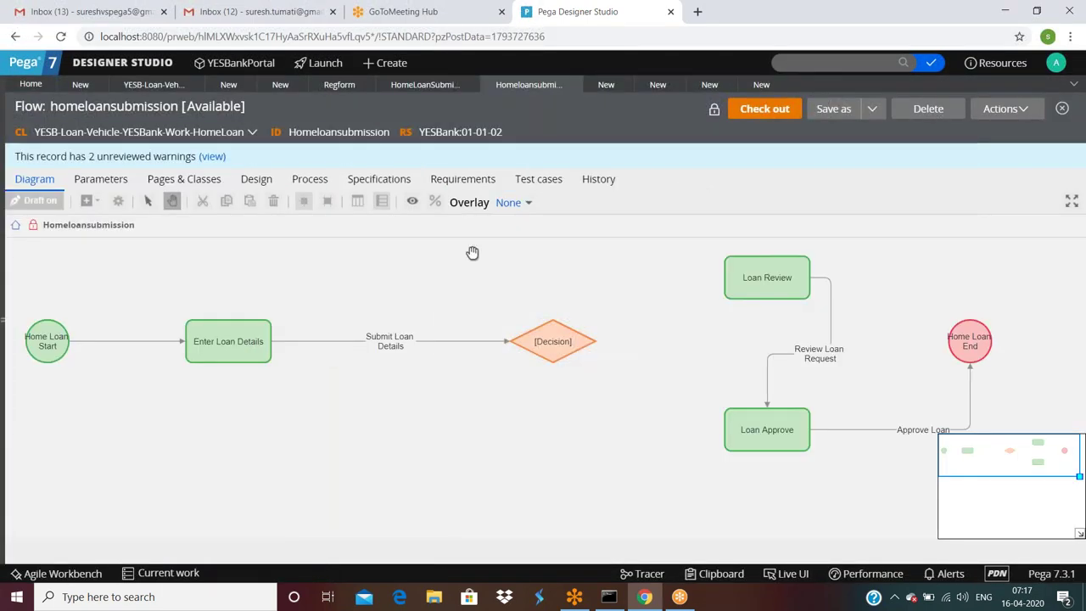
Close the HomeLoanSubmission flow action, the ApproveLoan flow action and section, and the ReviewLoan flow action
left_click(608, 86)
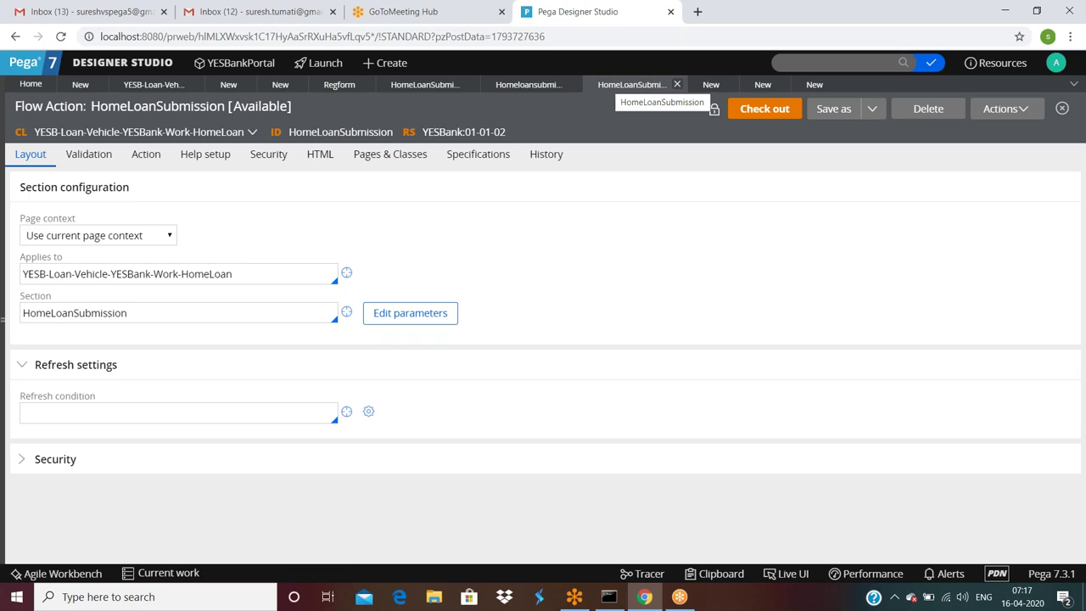
left_click(677, 85)
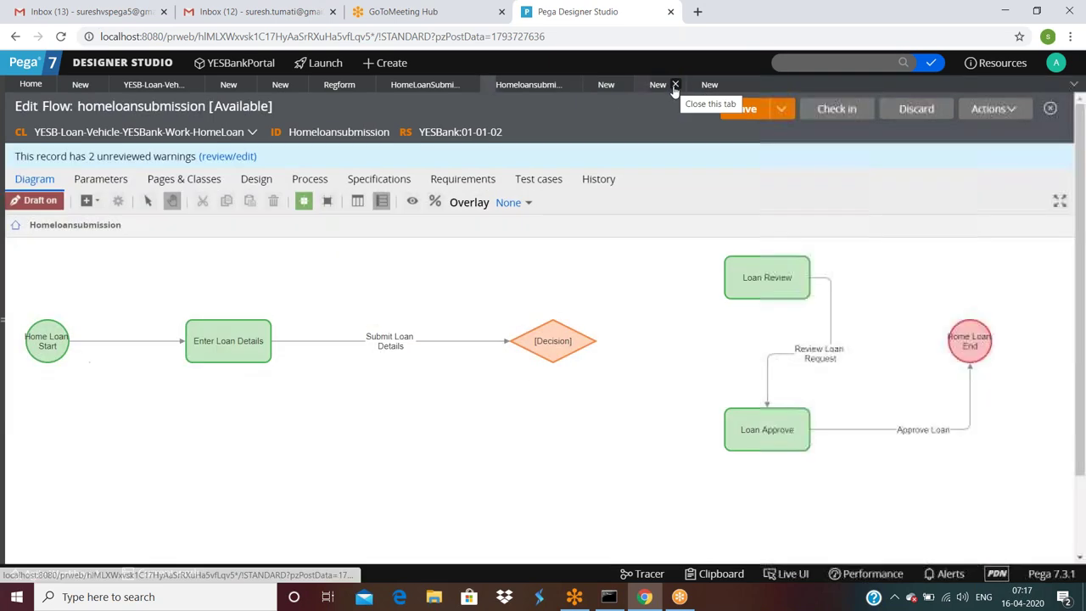
left_click(656, 88)
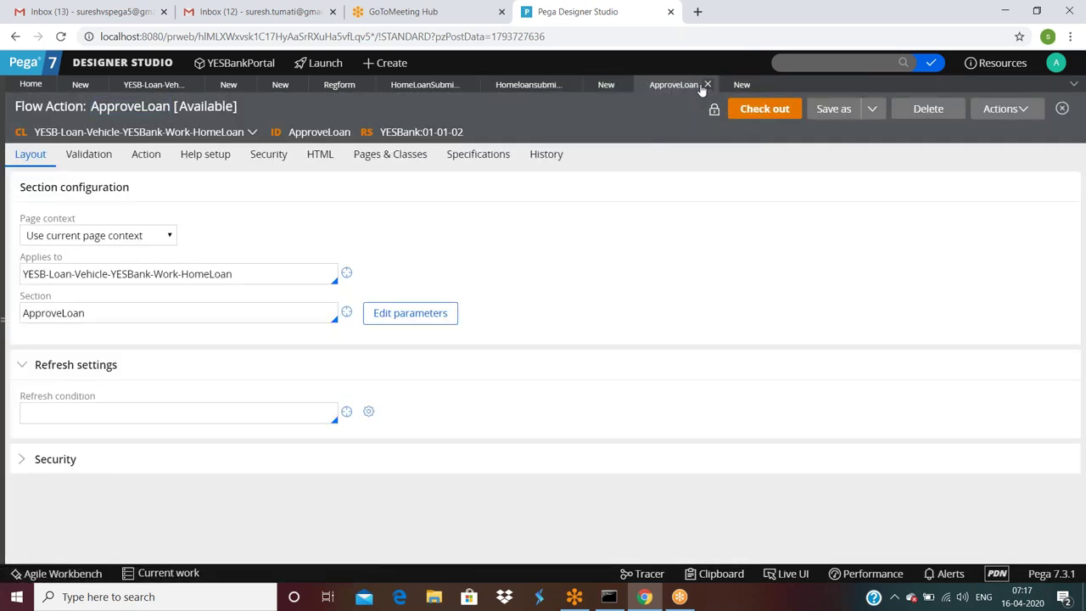
left_click(707, 85)
left_click(659, 87)
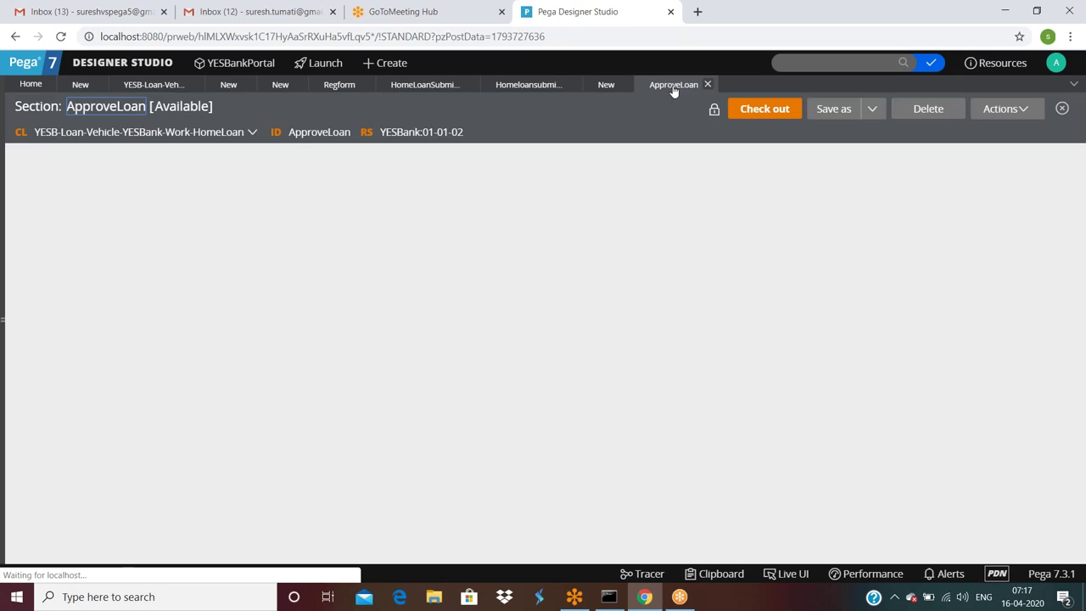
left_click(706, 85)
left_click(618, 90)
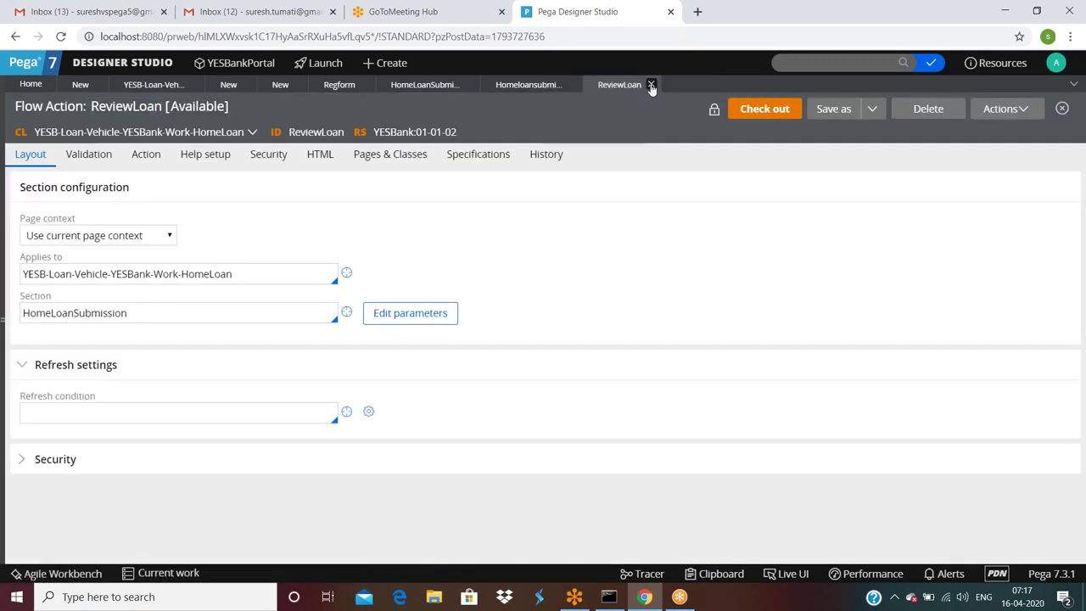
left_click(651, 86)
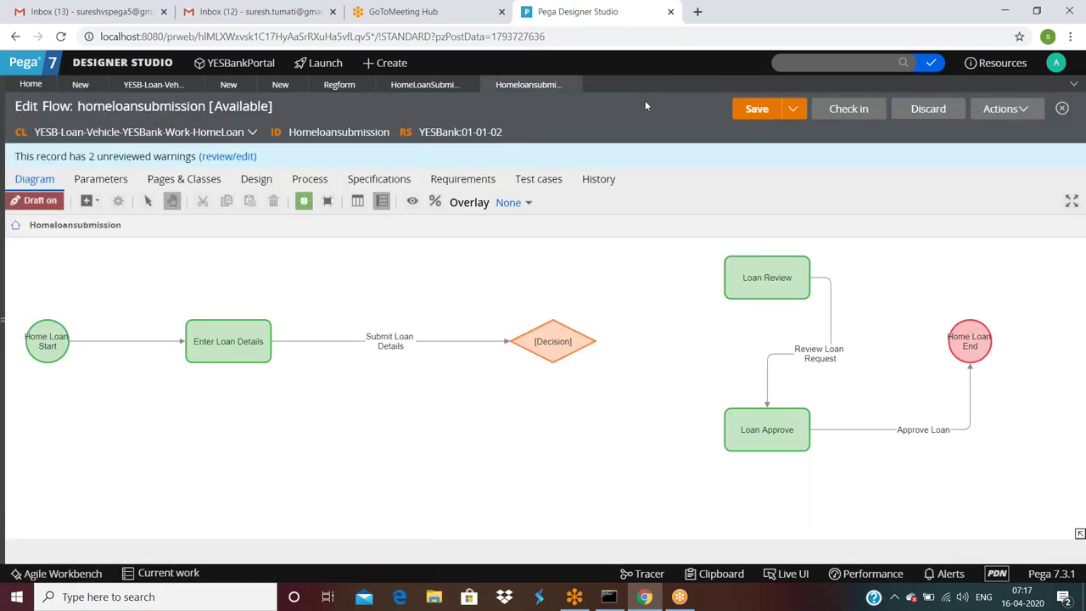
Reopen the decision shape's properties and set its type to Boolean Expression, leaving the expression empty
double_click(550, 344)
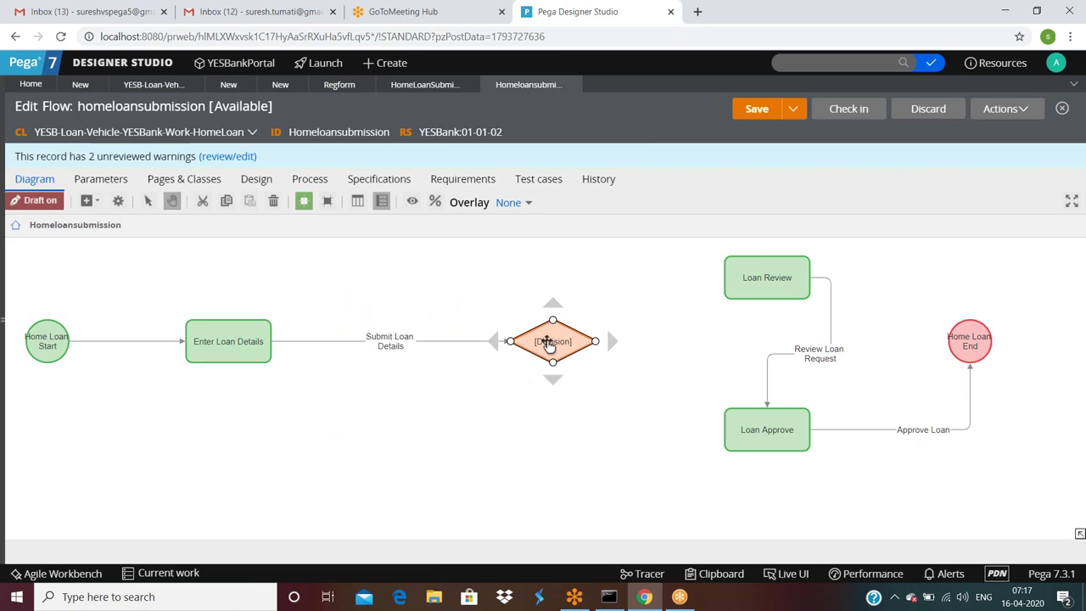
left_click(449, 297)
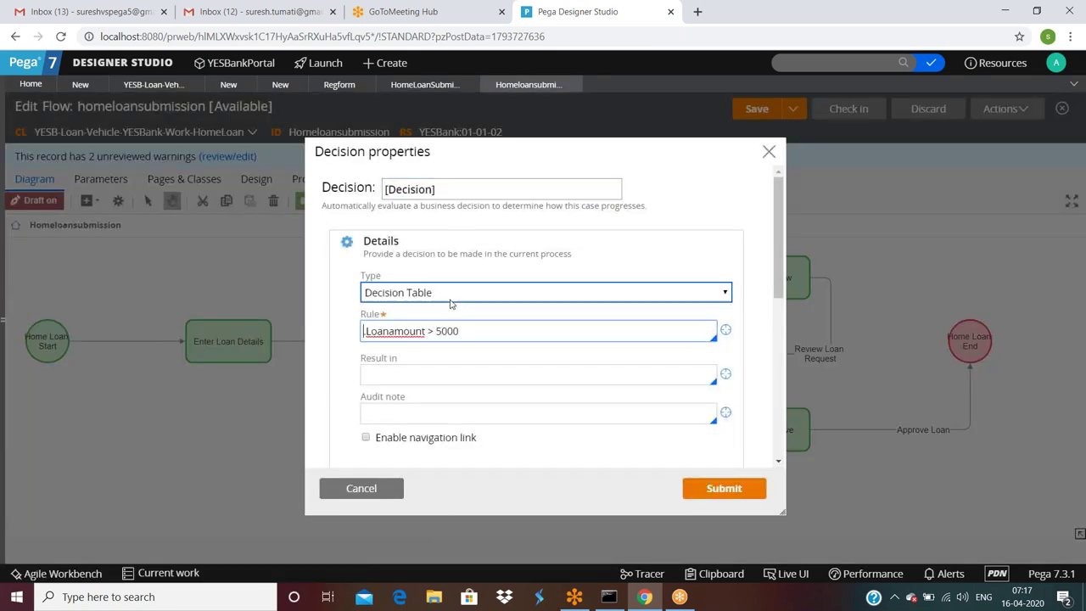
left_click(441, 308)
left_click(444, 364)
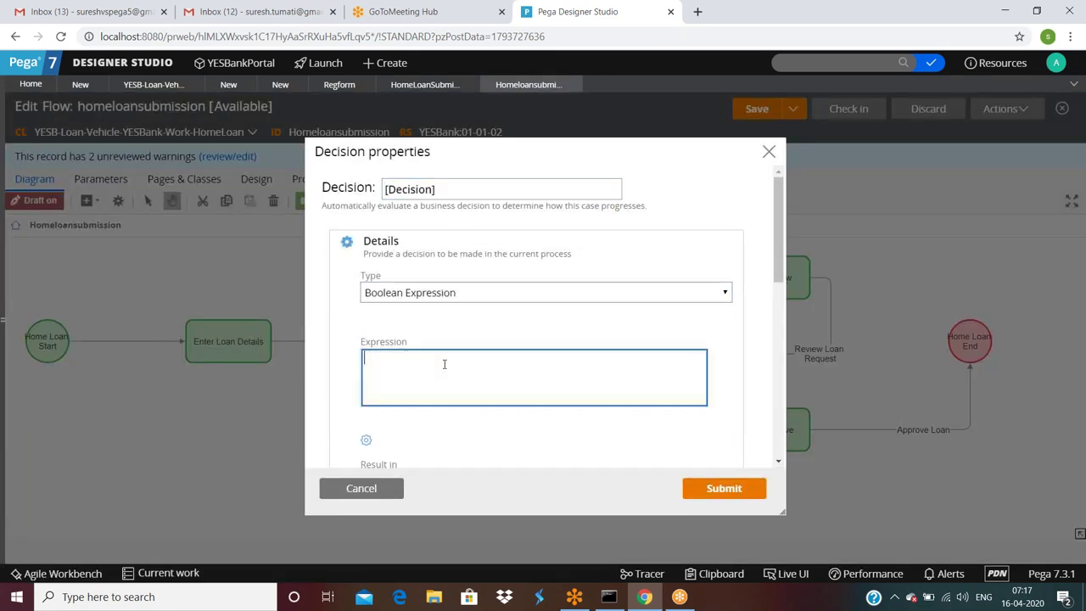
type(".L")
key("BackSpace")
key("BackSpace")
Build the expression .Loanamount > 5000 in the expression builder and submit the decision properties
left_click(366, 441)
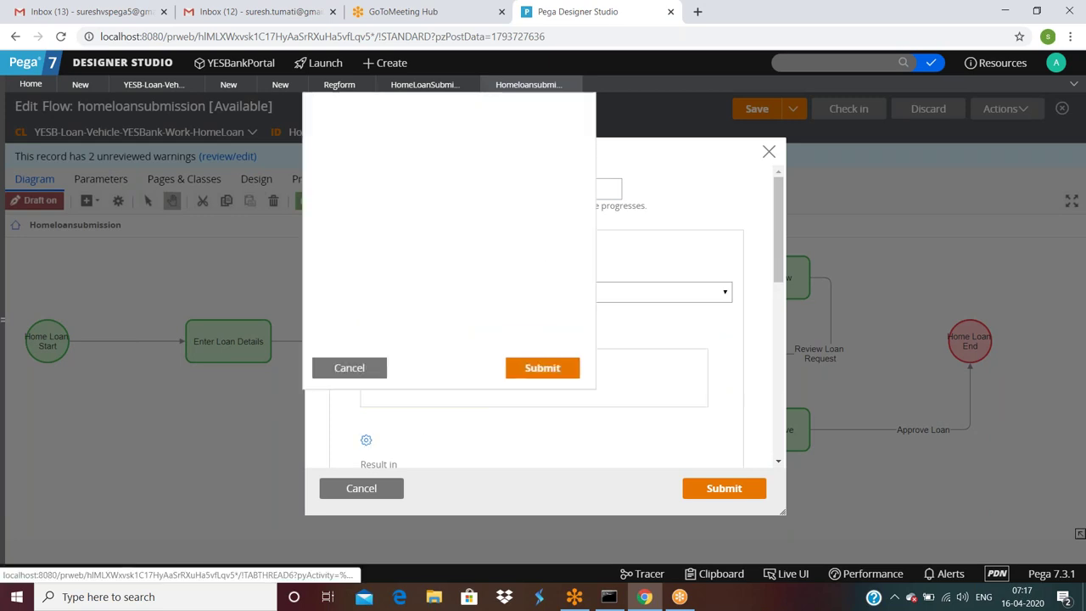
type(".Loan")
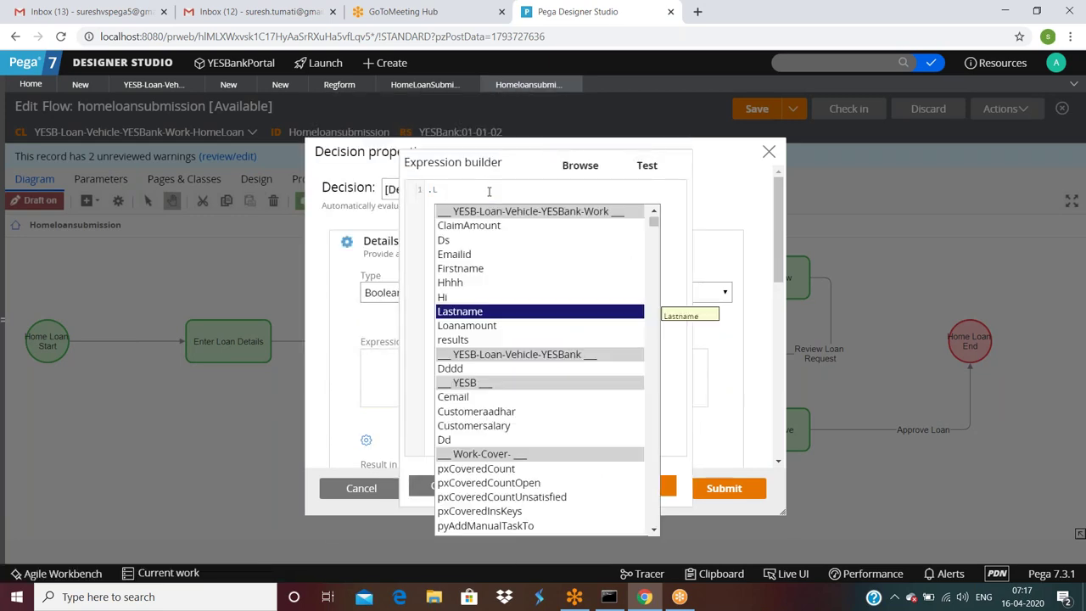
left_click(498, 326)
type("> 5000")
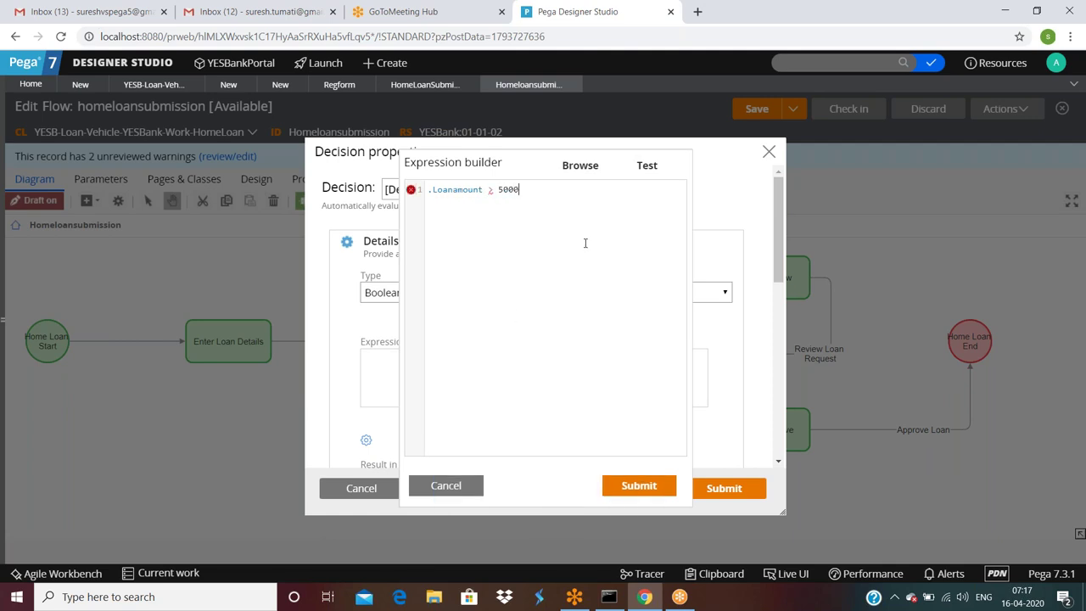
left_click(638, 485)
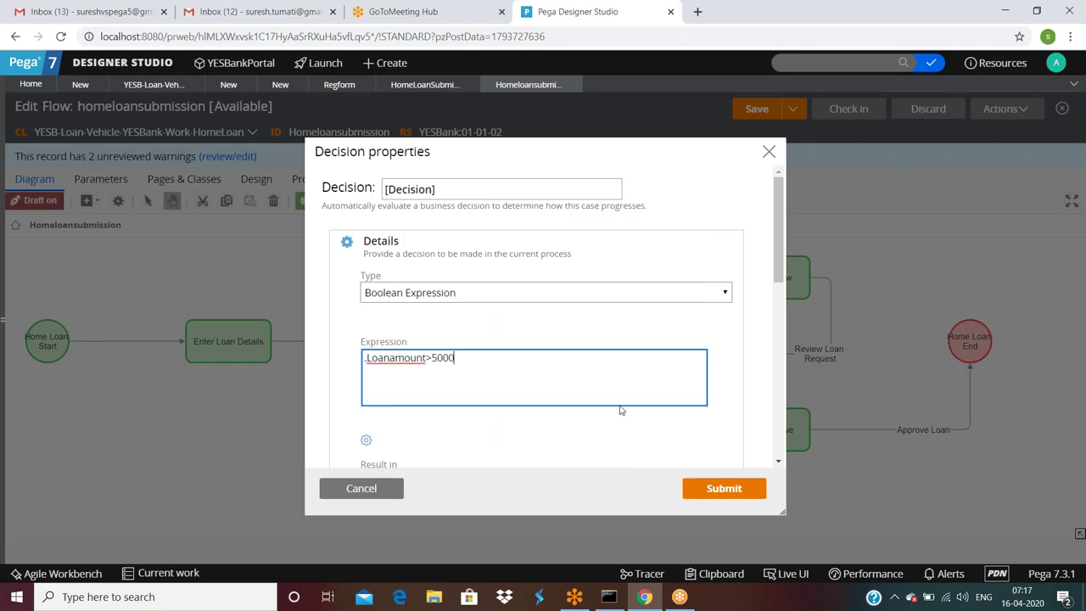
left_click(724, 488)
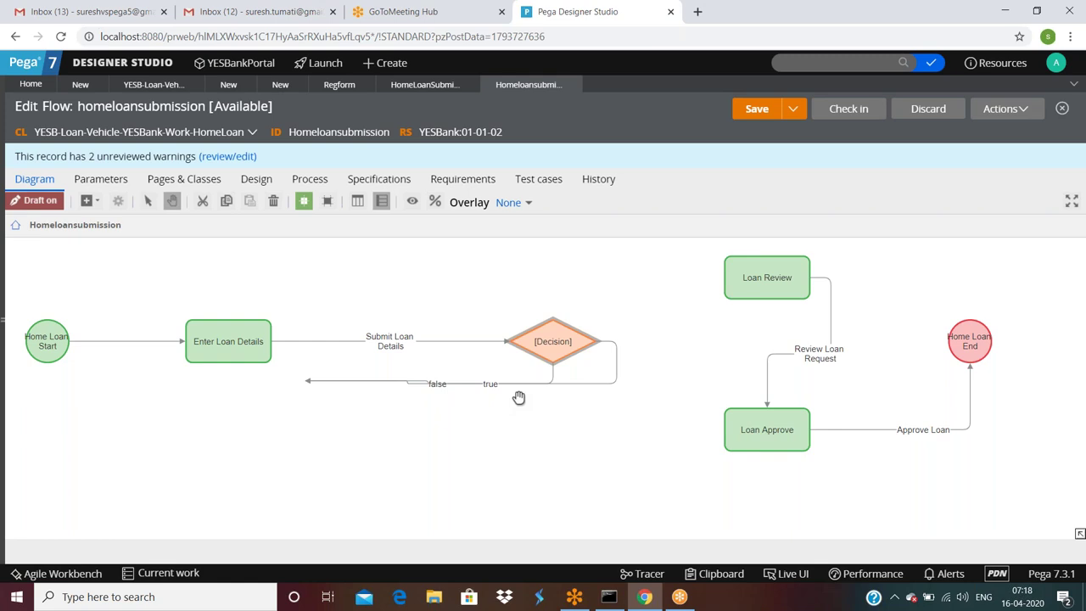
left_click(551, 344)
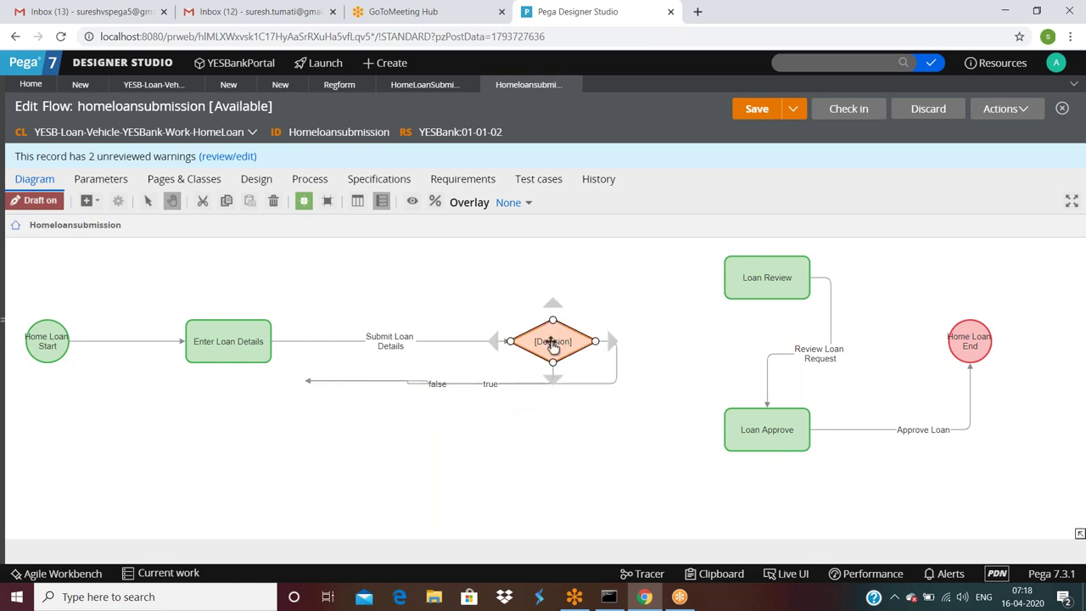
left_click(431, 383)
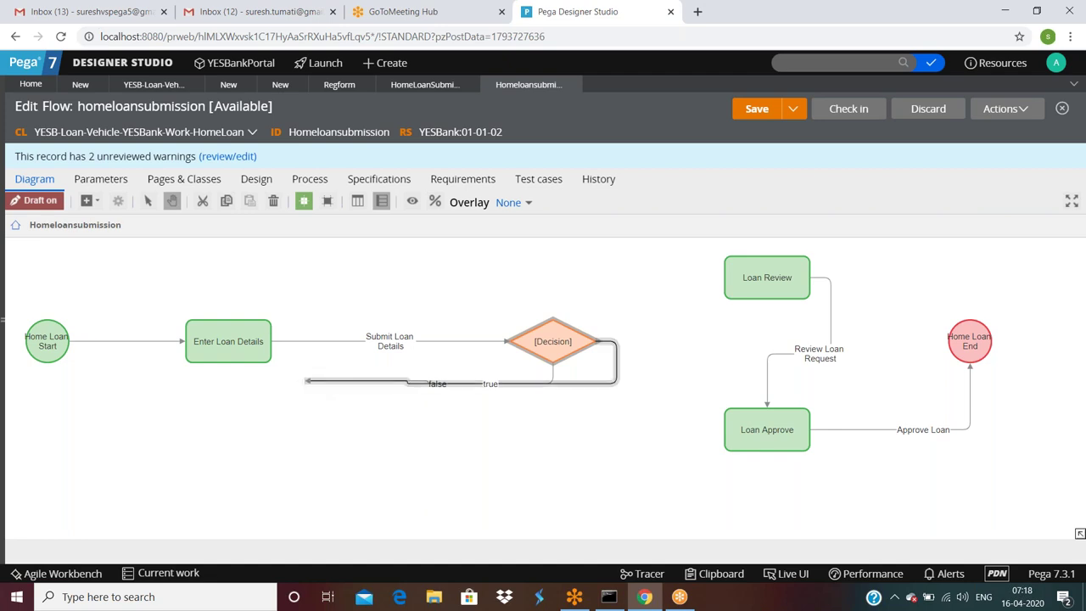
left_click(543, 346)
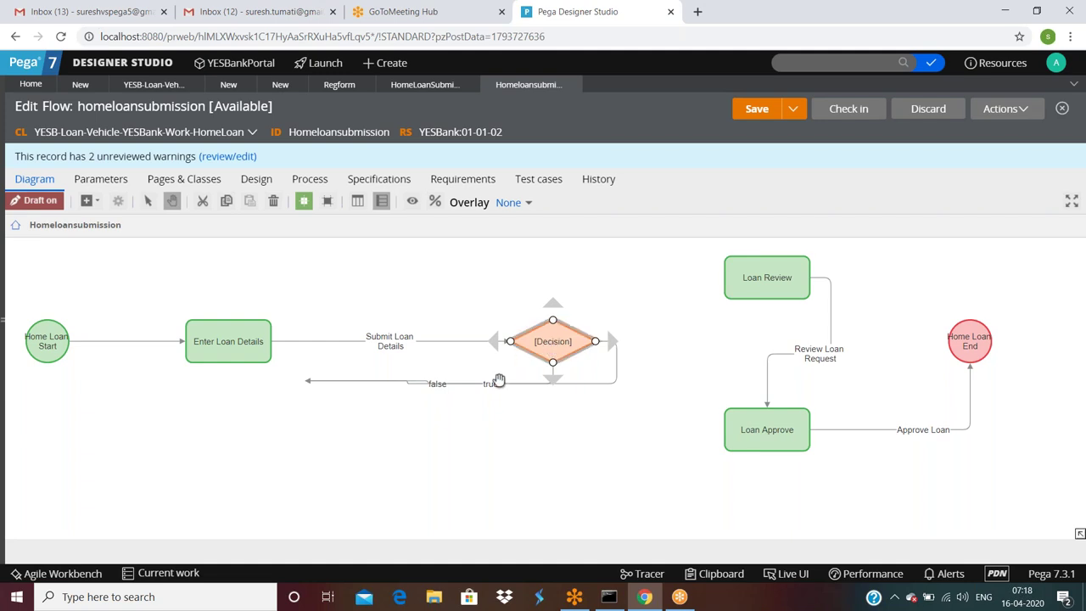
left_click(422, 391)
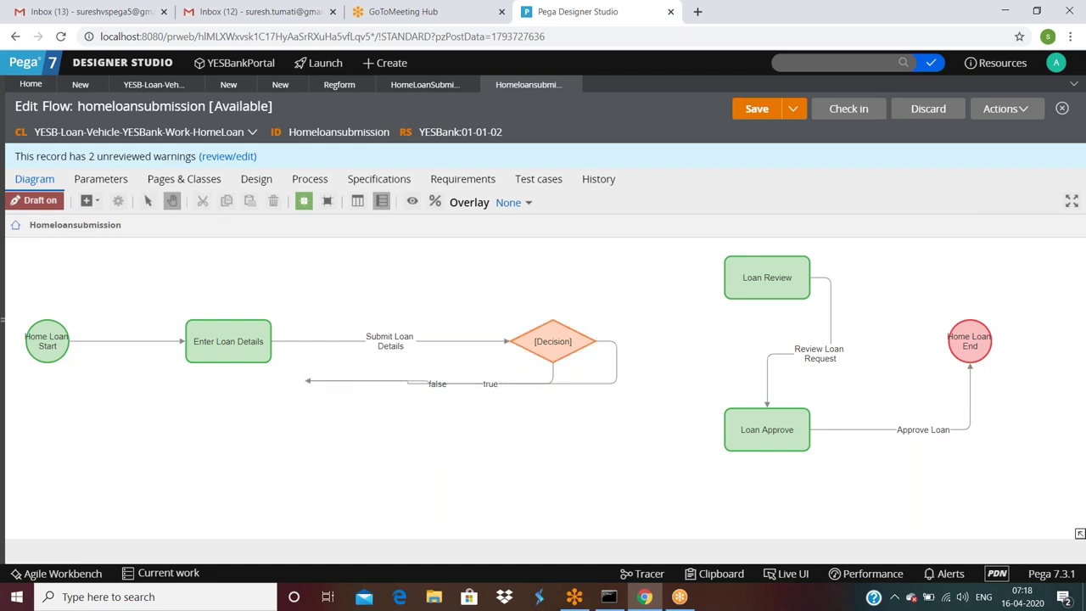
Attach the free end of the decision's true connector to the Loan Review assignment
left_click(307, 381)
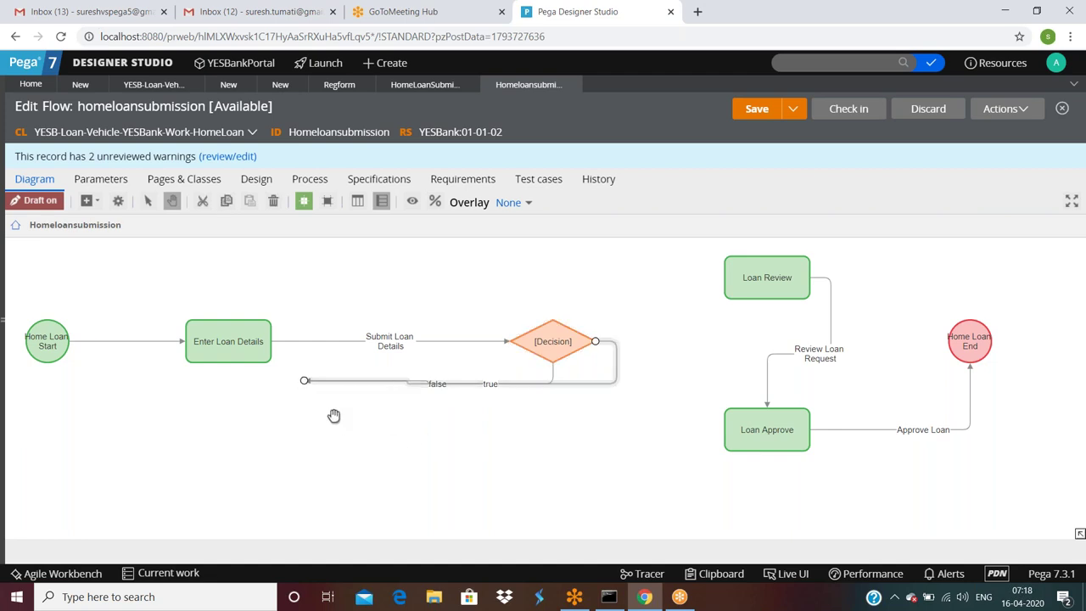
left_click_drag(303, 378, 762, 303)
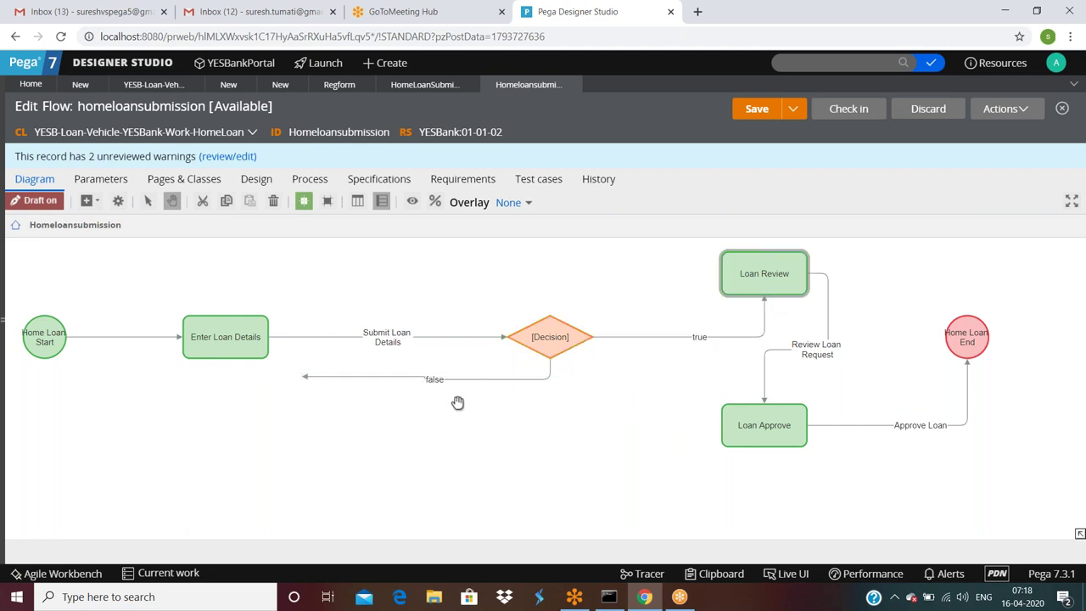
Try to pick up the free end of the decision's false connector so it can be reattached
left_click(301, 378)
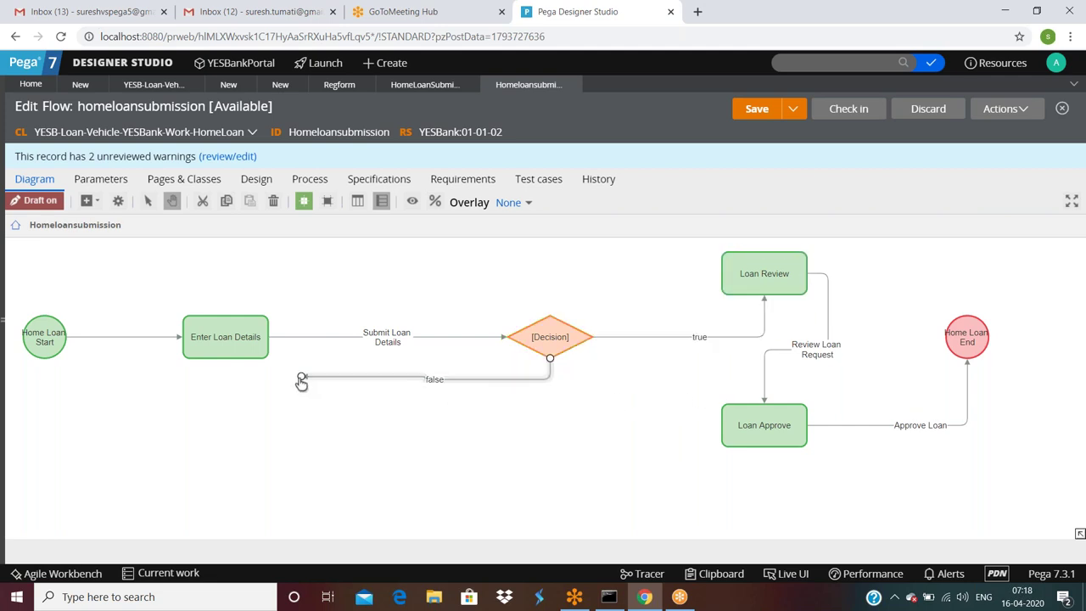
left_click(449, 420)
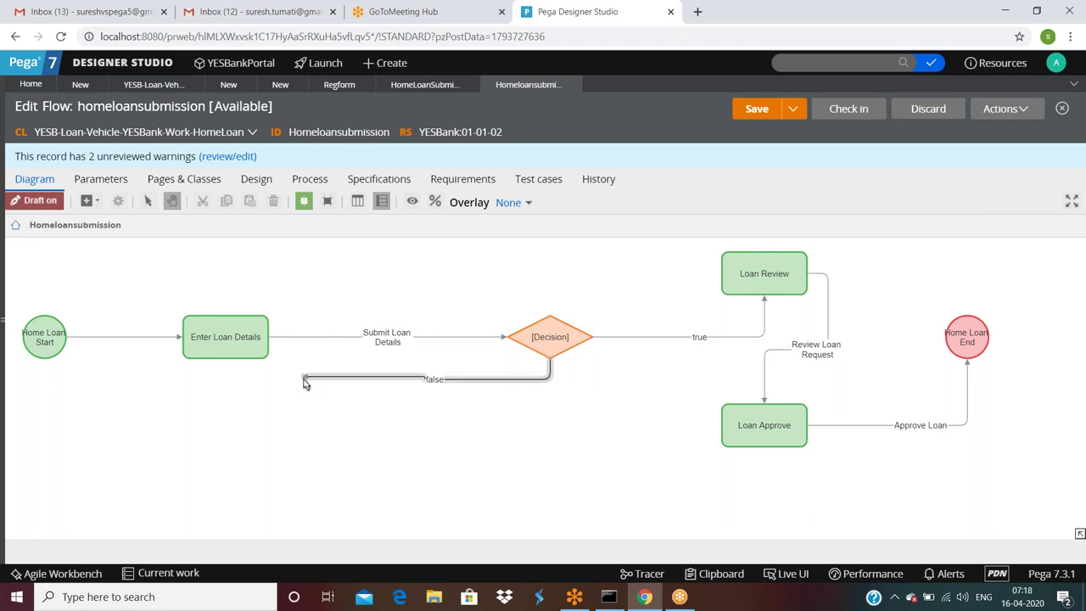
left_click(305, 379)
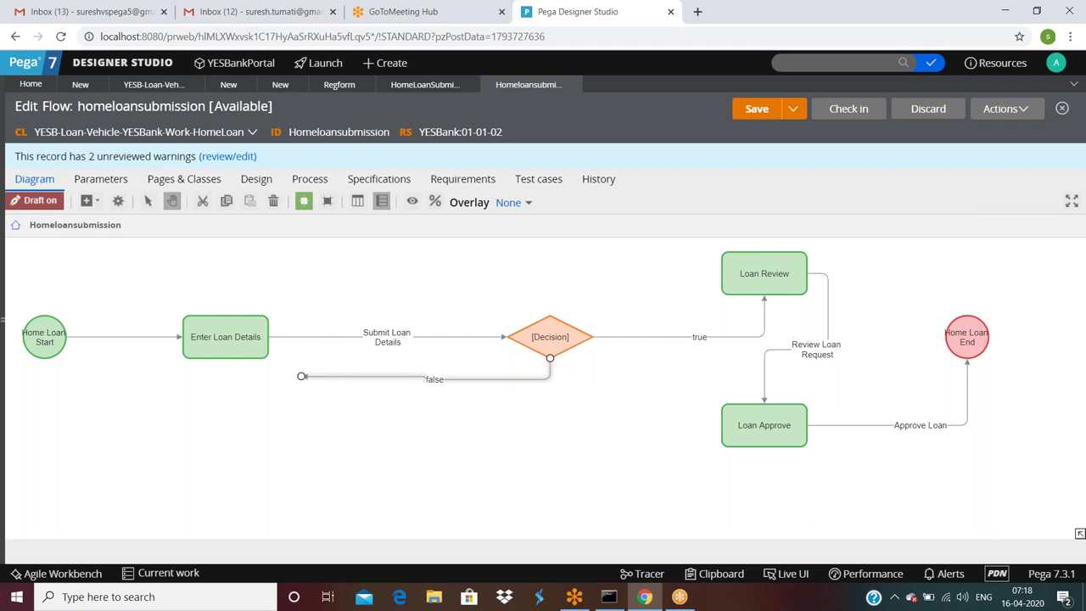
left_click_drag(417, 427, 397, 423)
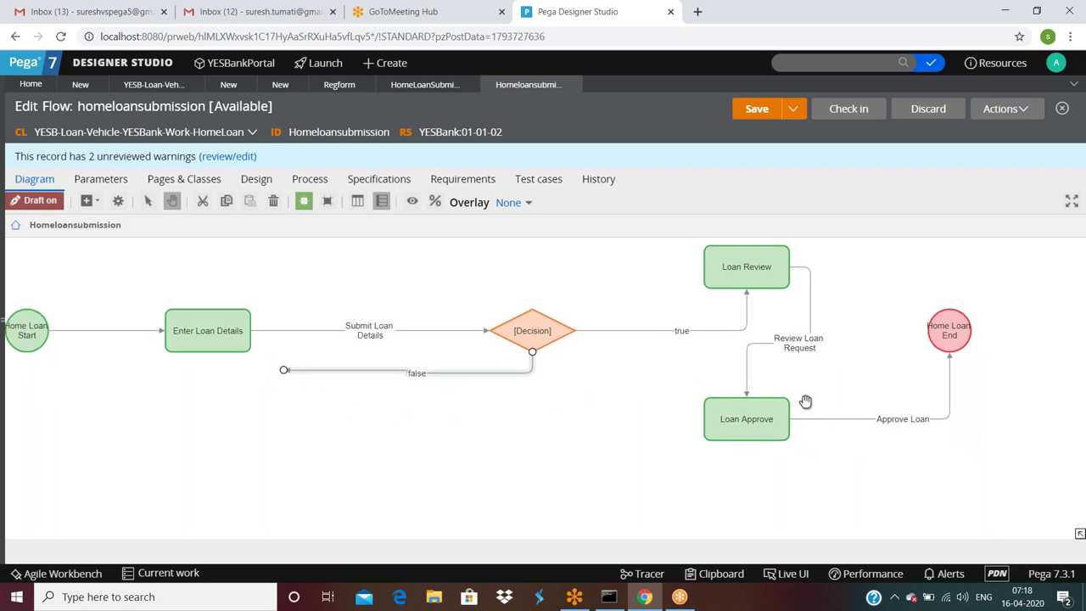
right_click(862, 567)
key("Escape")
right_click(863, 567)
key("Escape")
right_click(862, 567)
key("Escape")
right_click(862, 567)
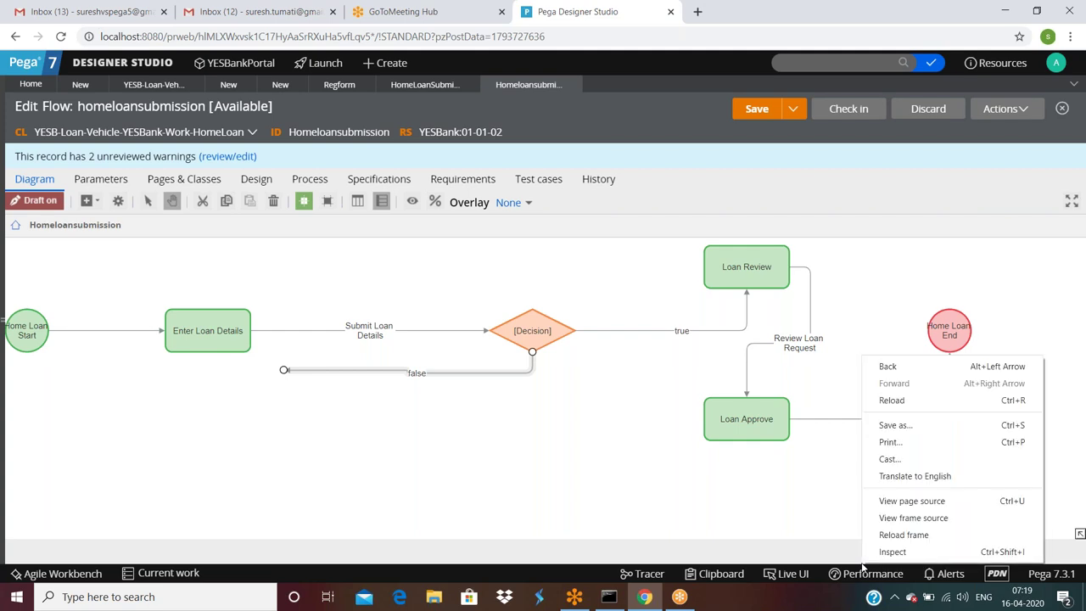
key("Escape")
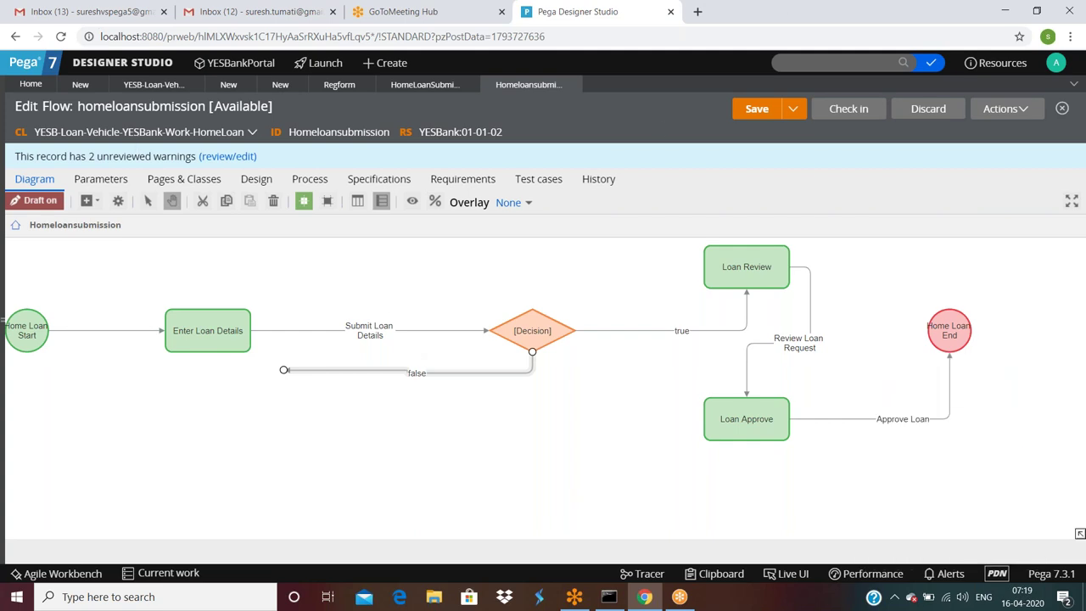
Attach the free end of the decision's false connector to the Loan Approve assignment
left_click(286, 371)
left_click_drag(315, 396, 711, 419)
left_click(556, 447)
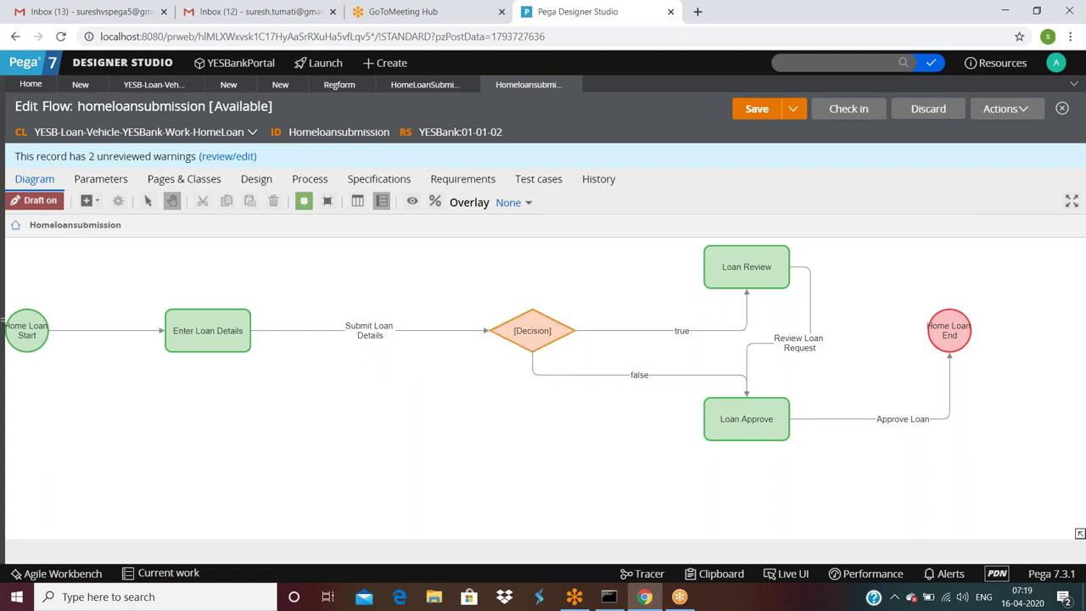
Move the Loan Approve assignment directly below the decision shape
left_click_drag(405, 429, 192, 397)
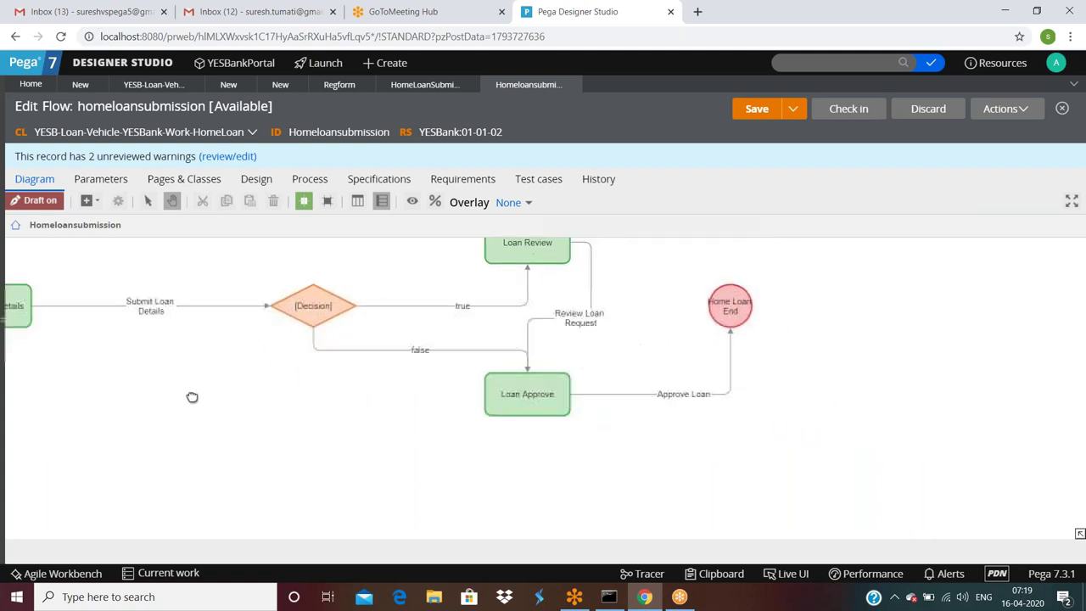
left_click(510, 389)
left_click_drag(514, 398, 307, 459)
left_click(444, 397)
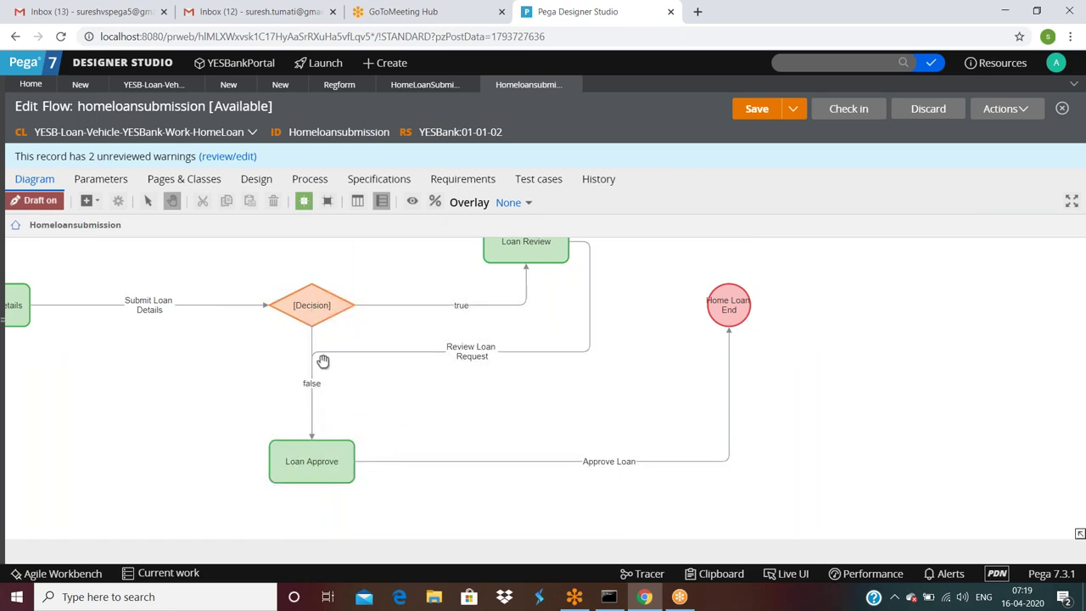
Rename the decision shape as Loan Amount Check and submit its properties
mouse_move(351, 347)
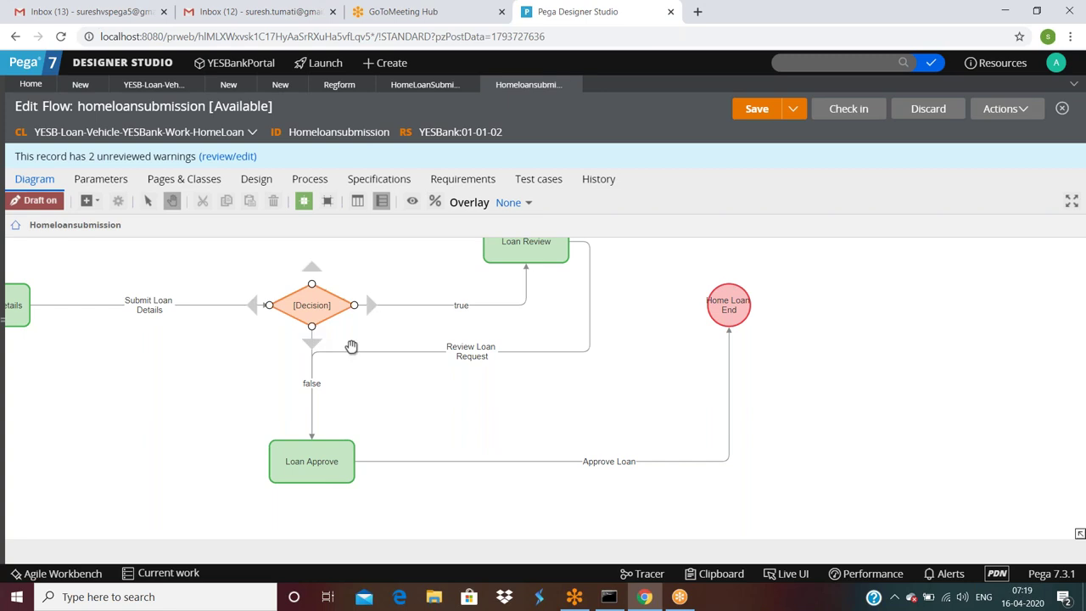
left_click(310, 309)
double_click(314, 311)
left_click(467, 187)
type("Loan Amount Check")
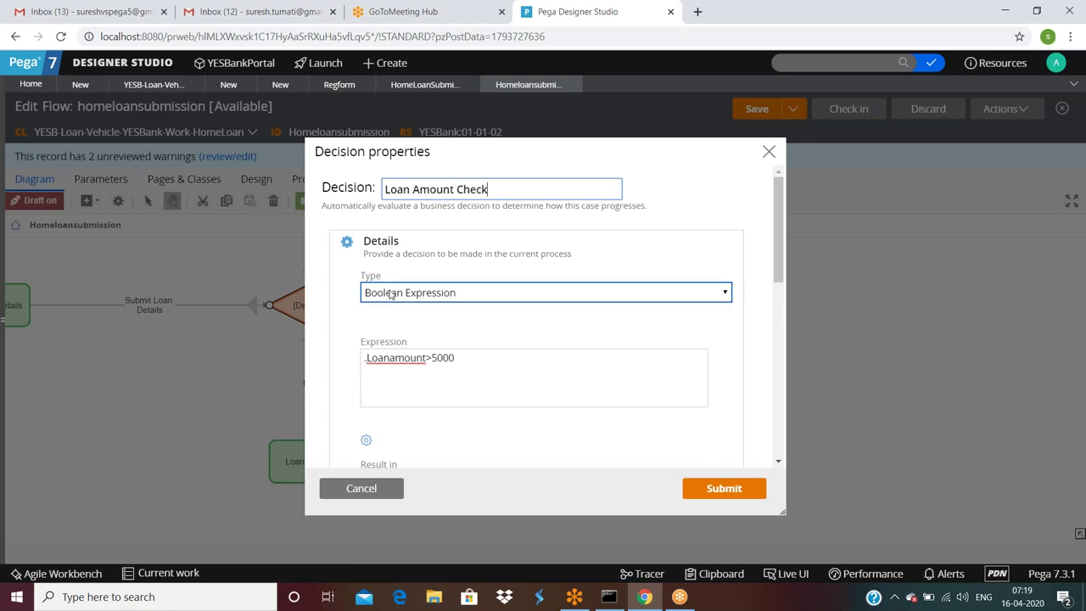
left_click(719, 490)
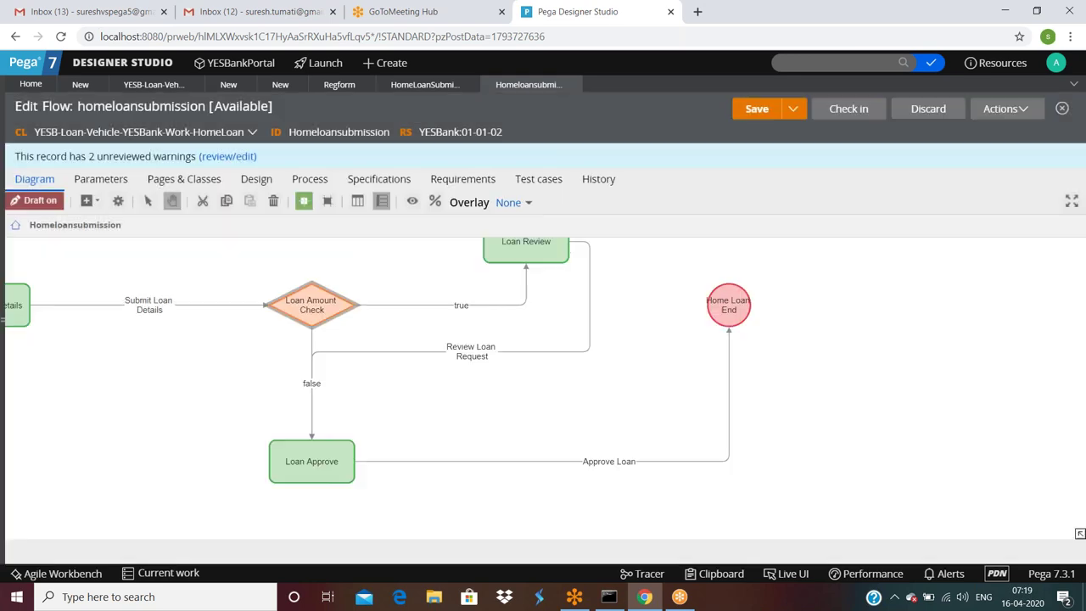
Review the Boolean expression in the Loan Amount Check decision's properties and close them without changes
left_click(314, 307)
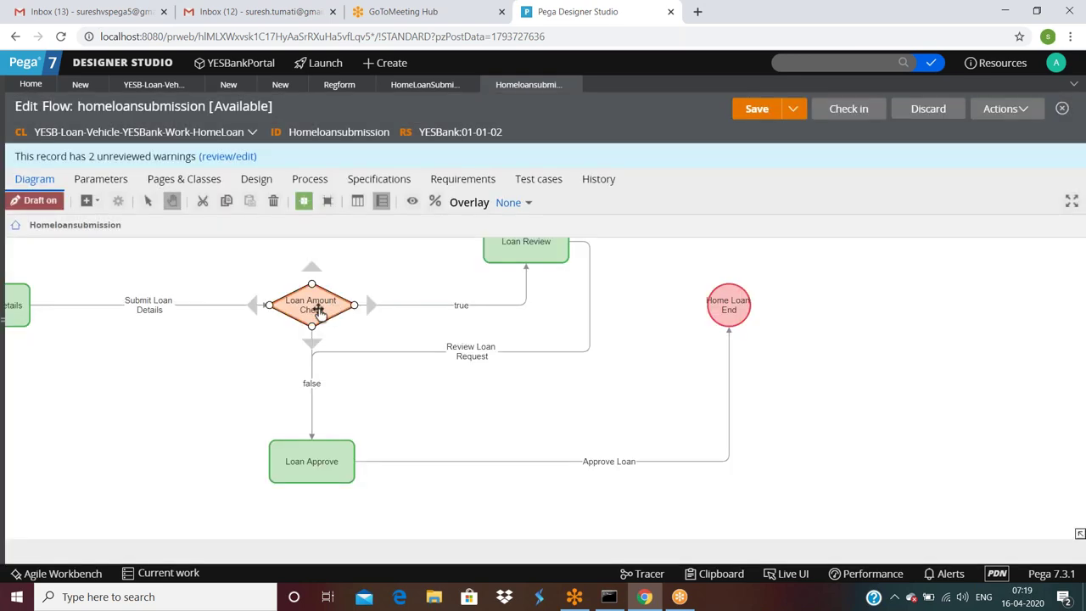
double_click(315, 309)
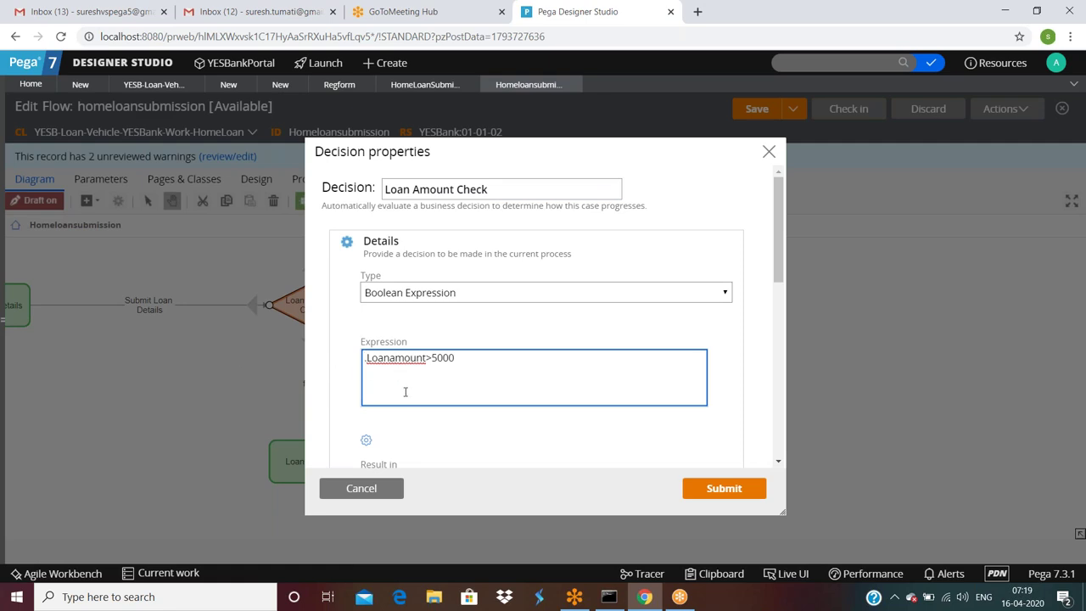
double_click(442, 358)
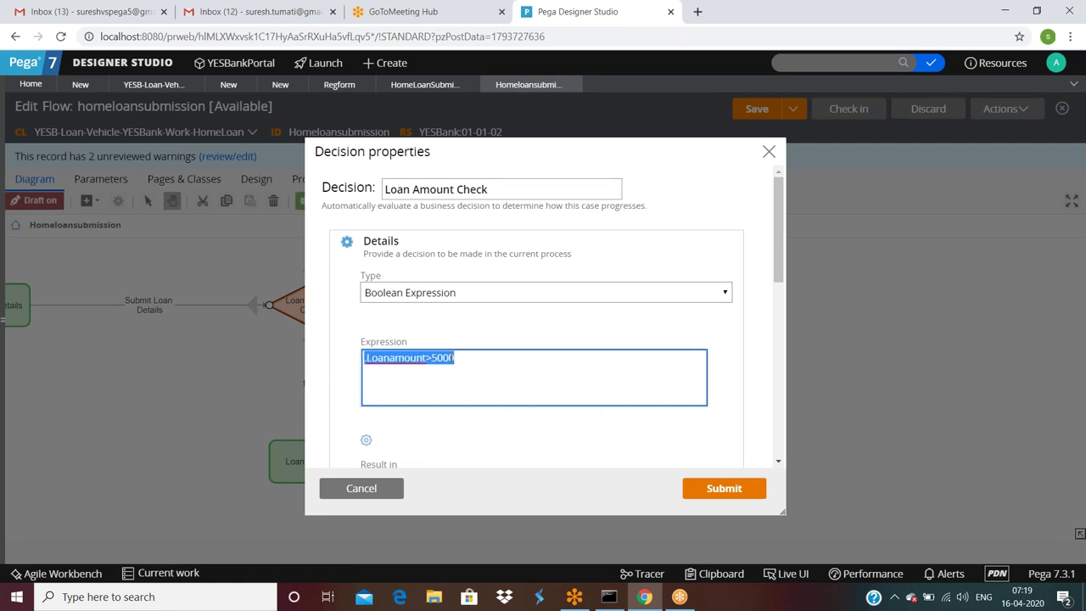
left_click(382, 490)
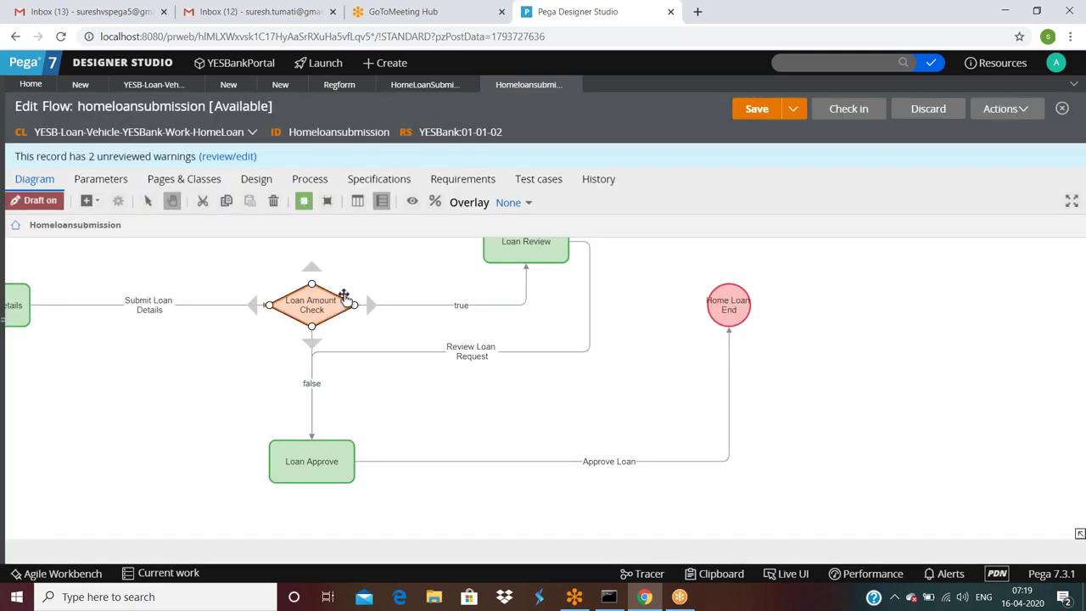
left_click(515, 255)
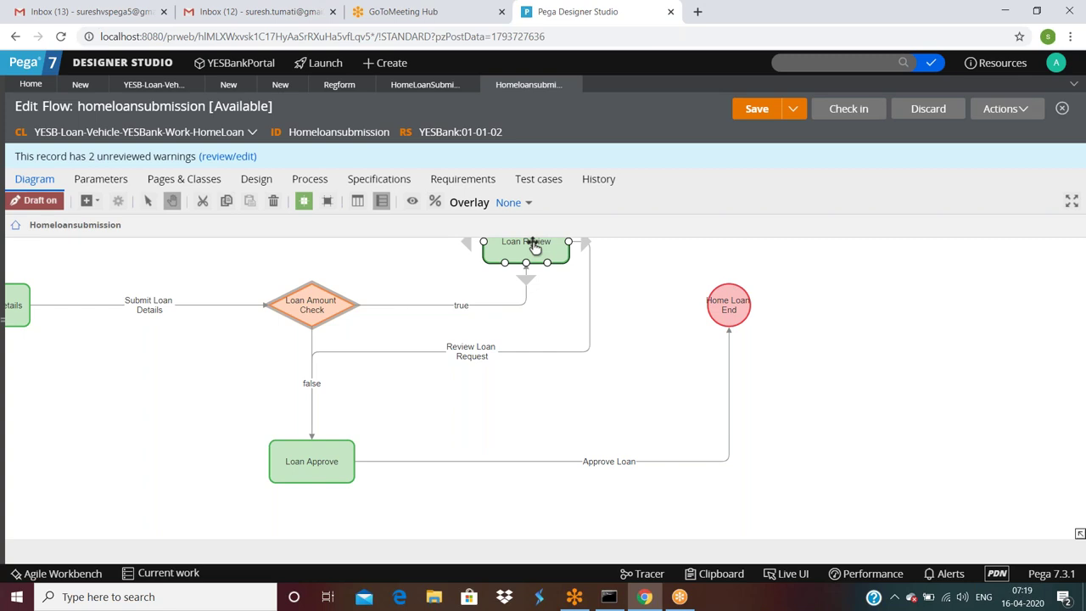
left_click(412, 314)
left_click(311, 305)
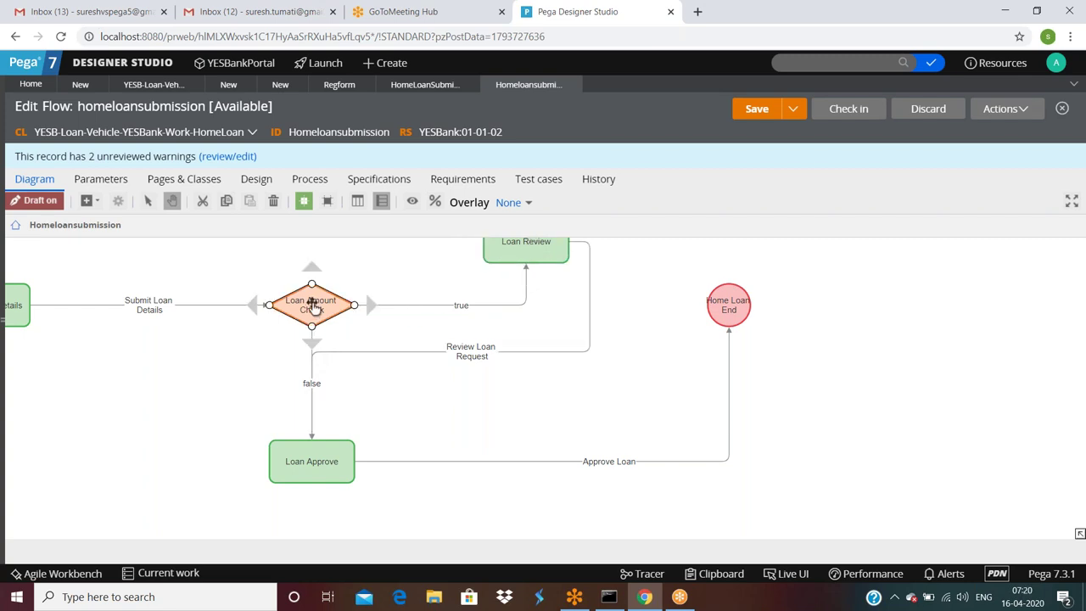
left_click(327, 310)
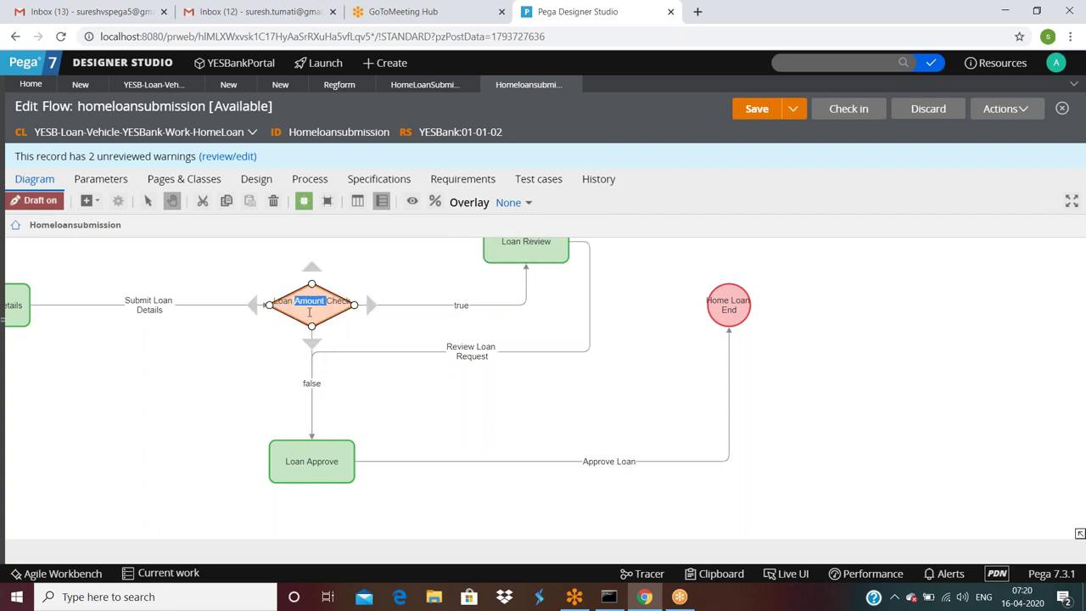
left_click(302, 303)
double_click(304, 308)
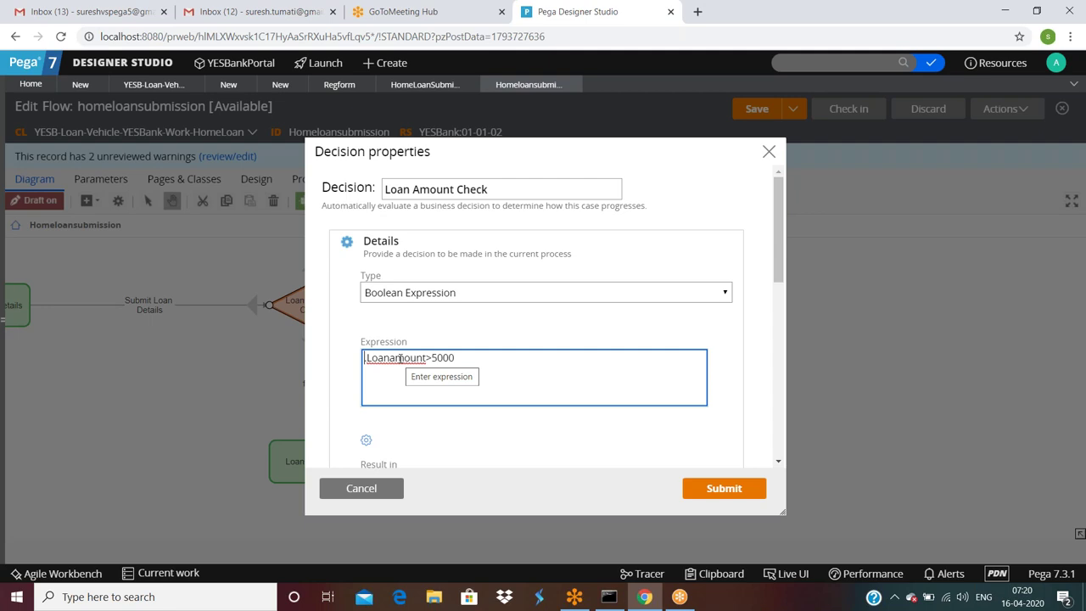
left_click(362, 488)
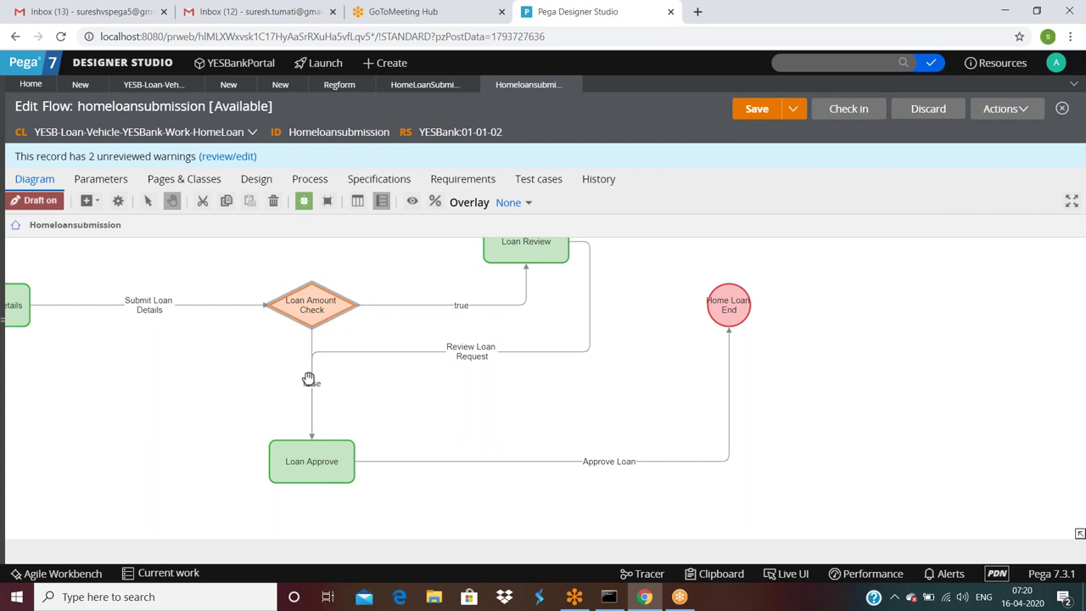
Try to move the end of the Review Loan Request connector away from the false connector at Loan Approve
left_click(311, 459)
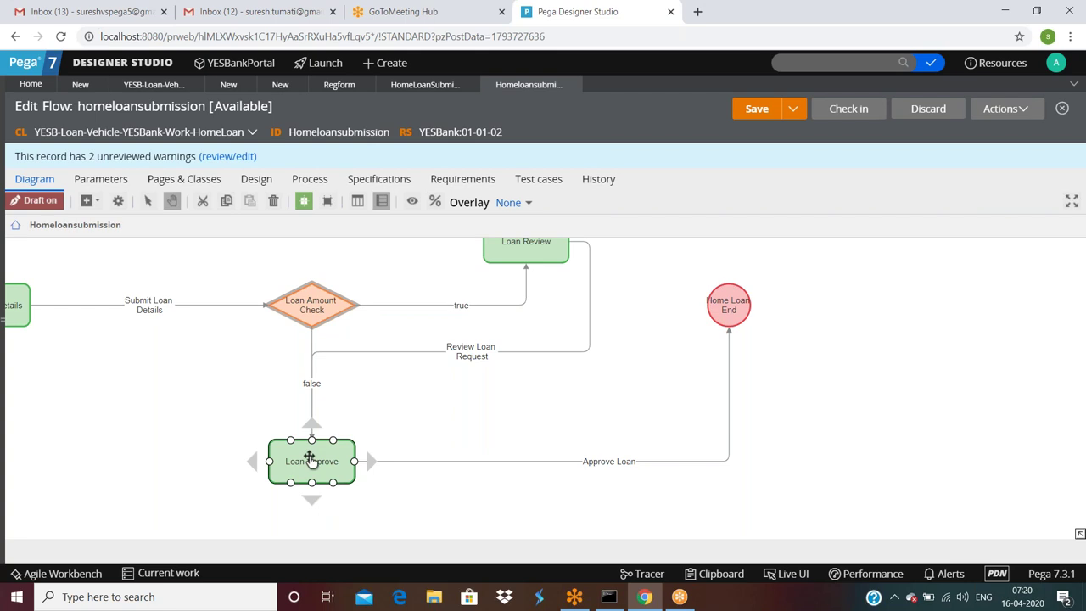
left_click(322, 356)
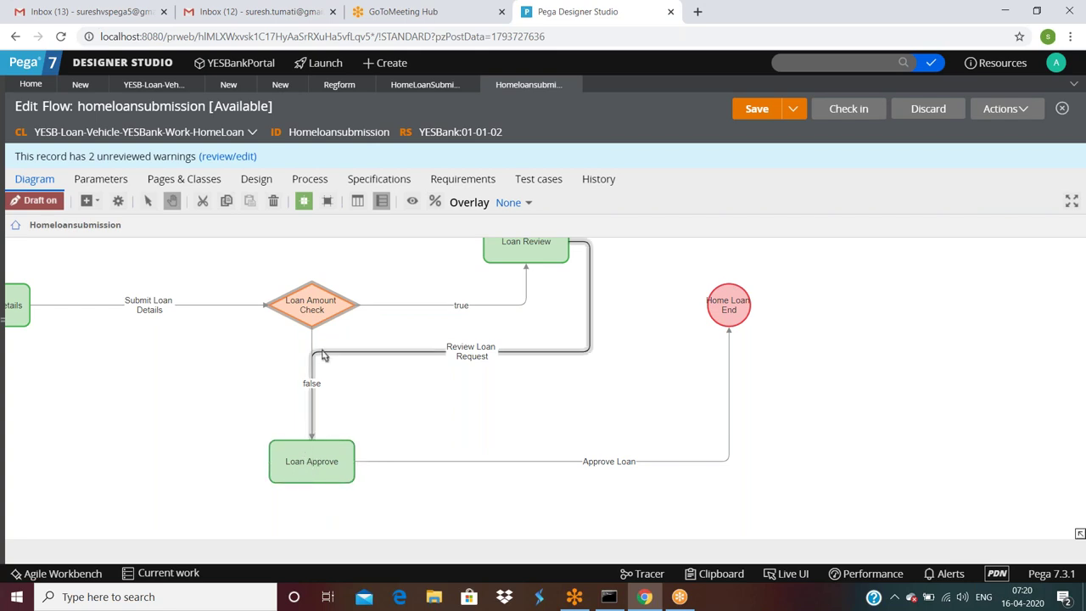
left_click(315, 448)
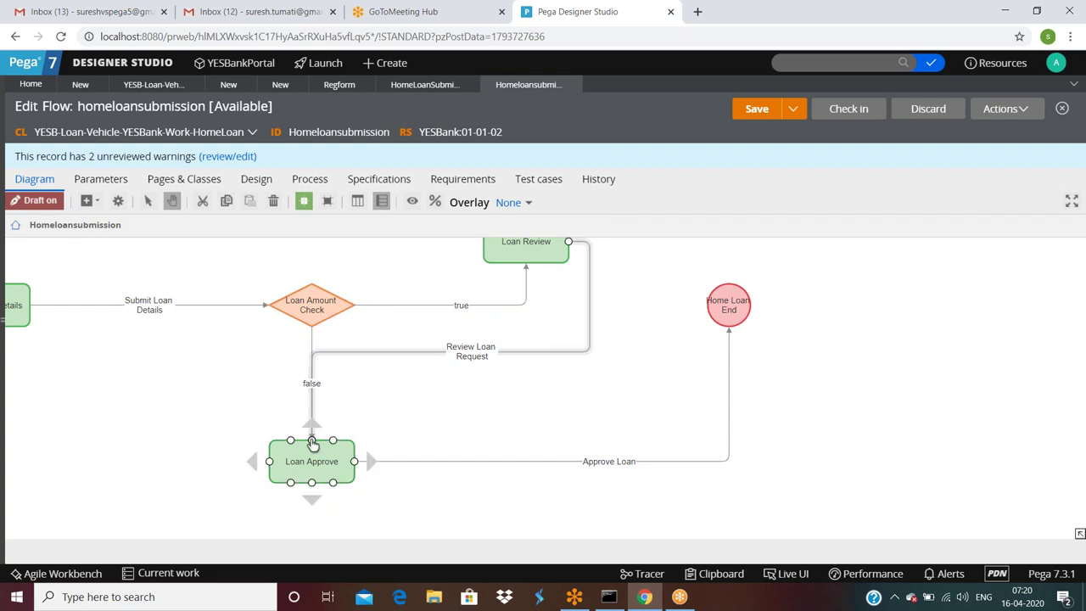
left_click_drag(312, 442, 312, 400)
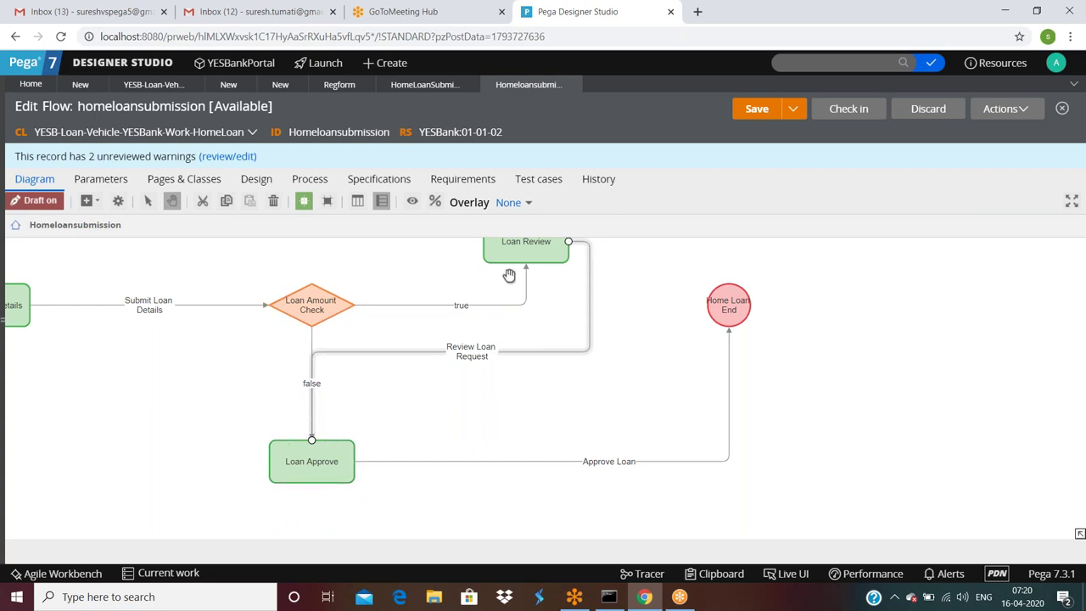
Move the Loan Review assignment farther right of the decision and Loan Approve to the decision's lower right
left_click_drag(529, 427, 510, 501)
left_click(504, 331)
left_click_drag(485, 319, 730, 286)
left_click_drag(280, 526, 417, 490)
left_click(426, 401)
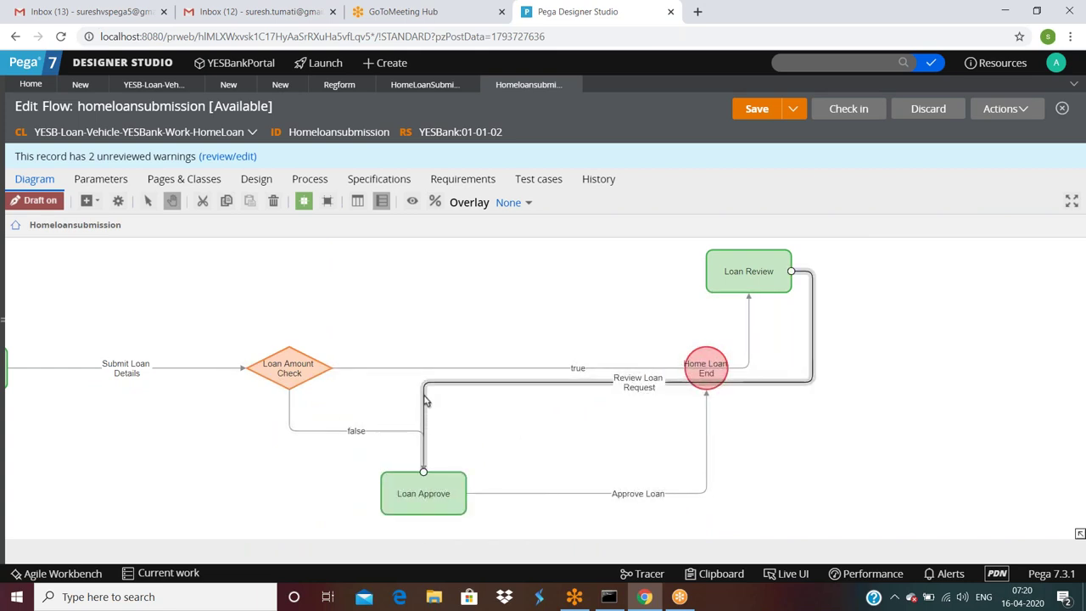
Move the Home Loan End shape to the far right of the flow and place Loan Review above Loan Approve
left_click(696, 367)
left_click_drag(701, 376, 938, 461)
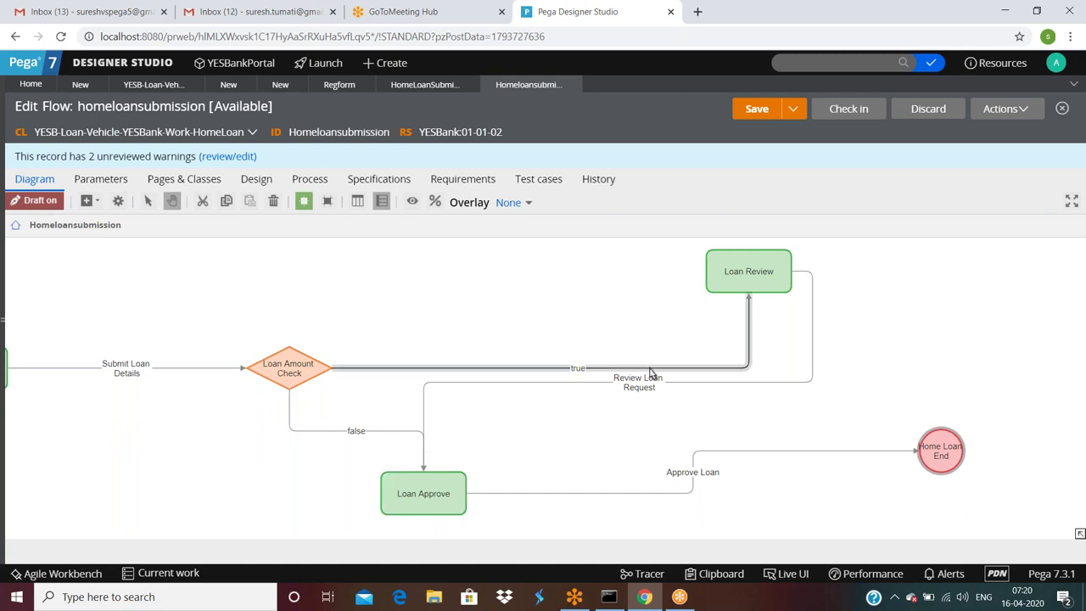
left_click_drag(754, 279, 417, 281)
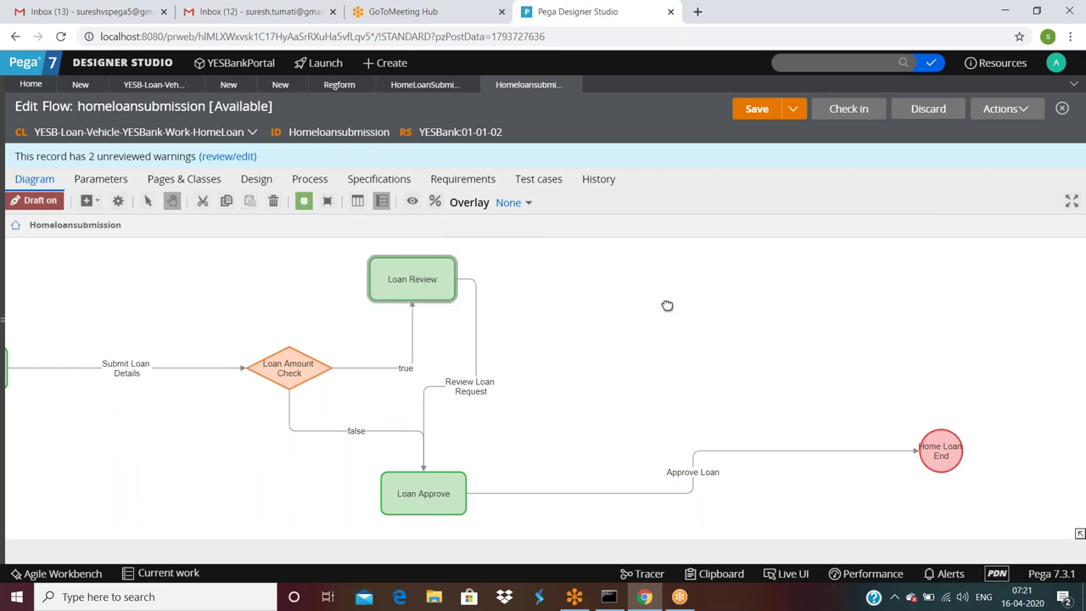
mouse_move(286, 395)
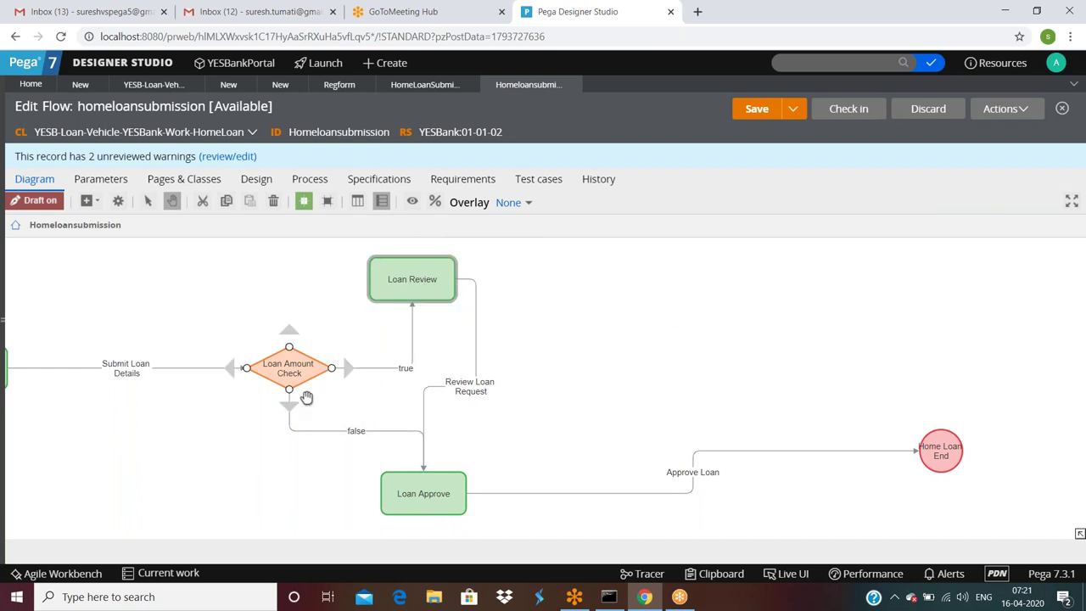
mouse_move(424, 498)
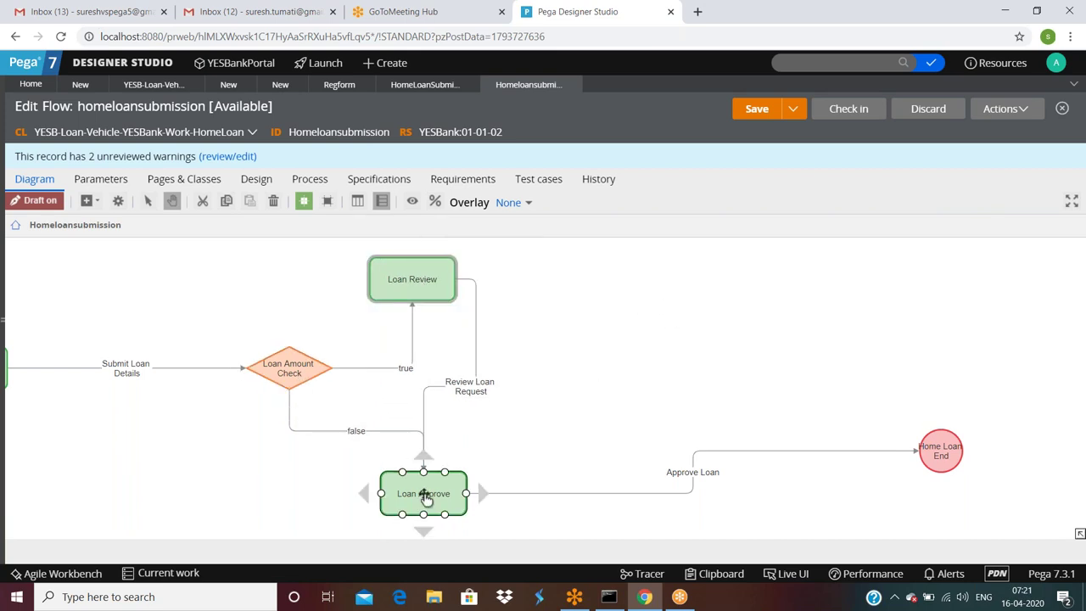
left_click(333, 437)
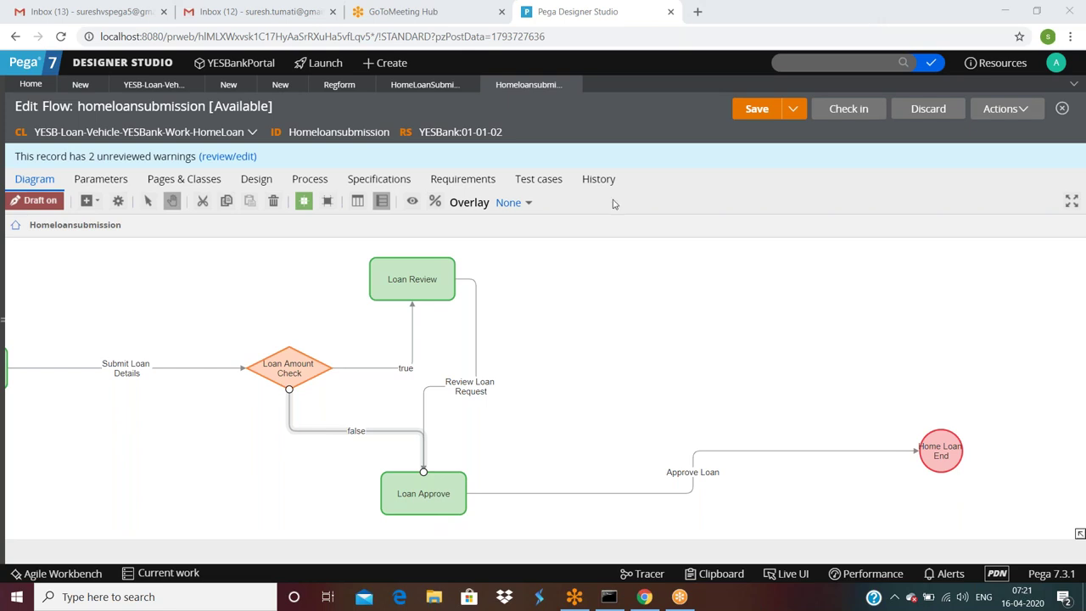
Rename the decision's true connector as "Loan Amout > 5000" and submit its properties
left_click(398, 371)
double_click(553, 360)
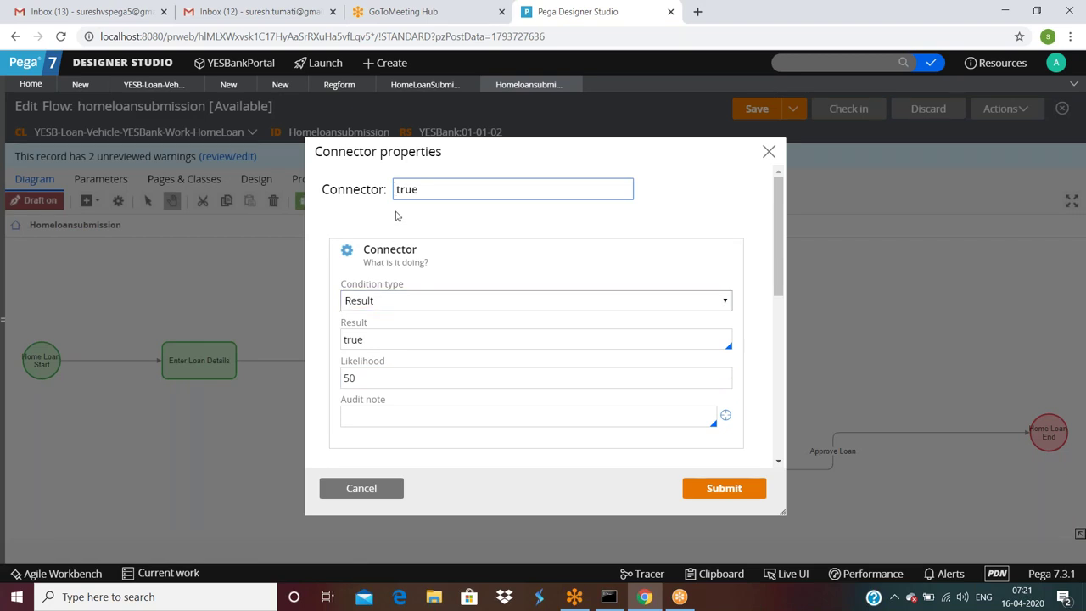
double_click(424, 189)
type("Loan Amout > 50")
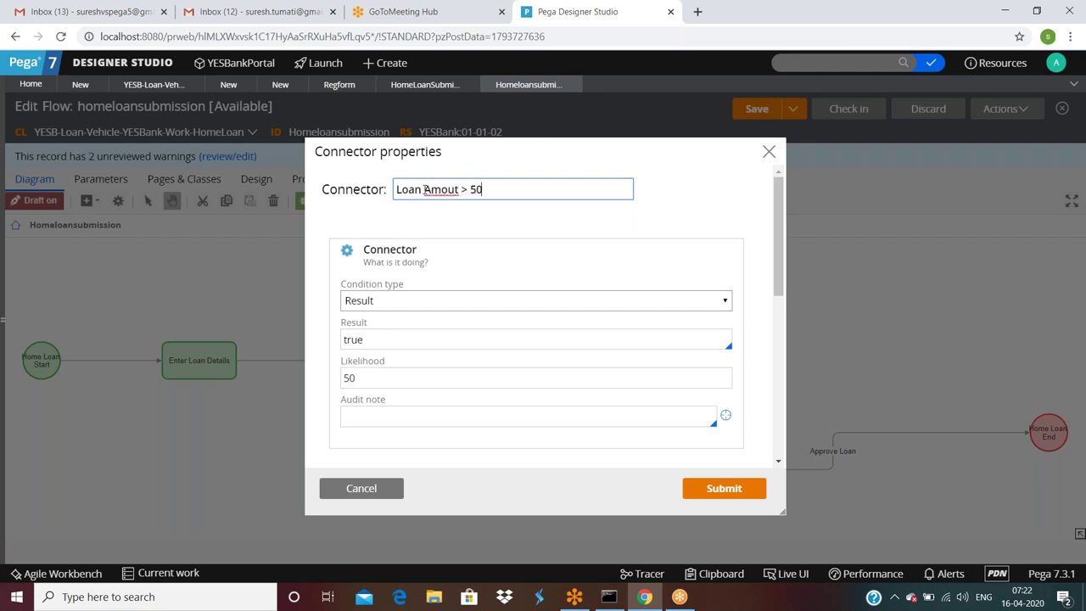
type("00")
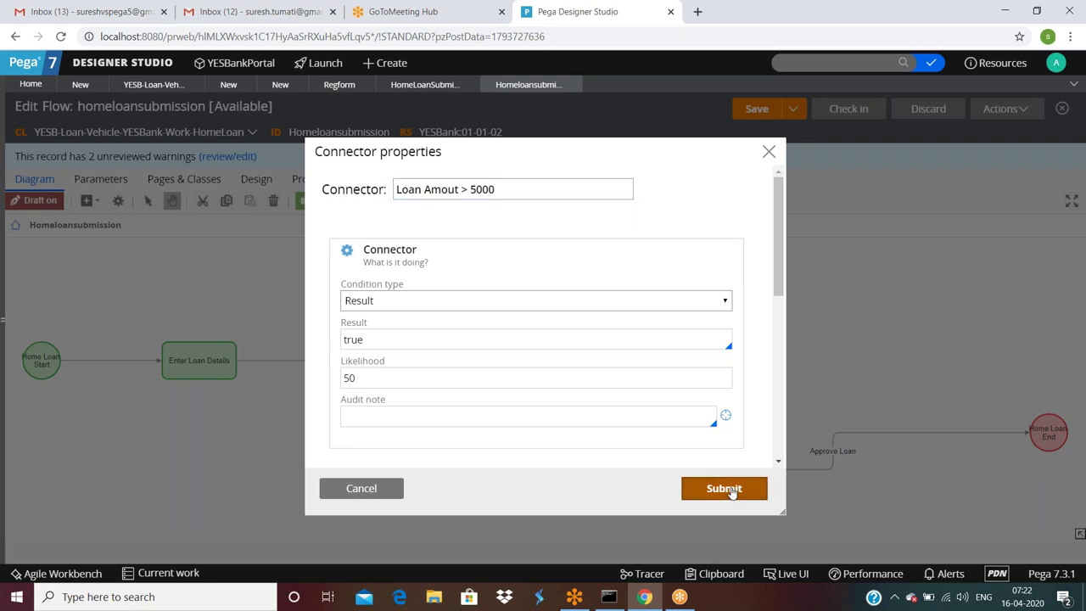
left_click(724, 489)
Rename the decision's false connector to Loan Approve as "Loan Amount < 5000" and submit its properties
double_click(573, 428)
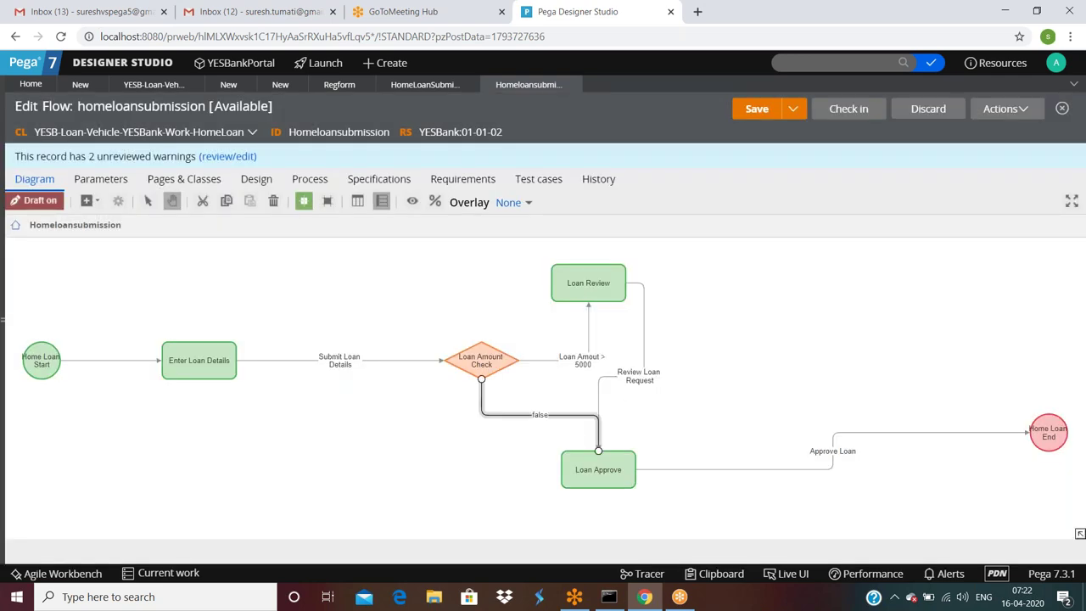
double_click(426, 187)
type("Loan Amount < 5000")
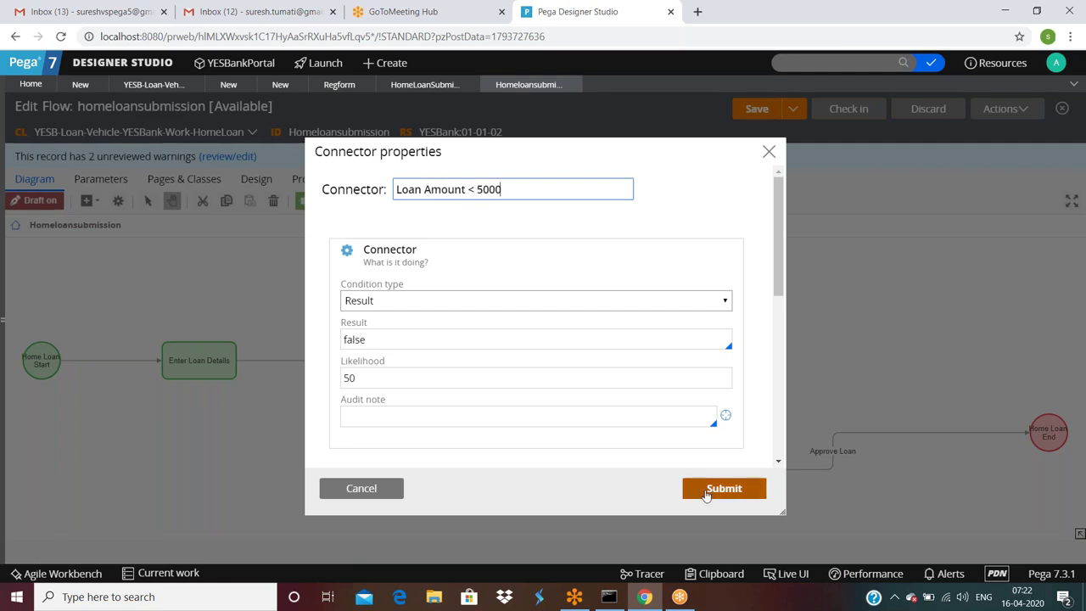
left_click(724, 488)
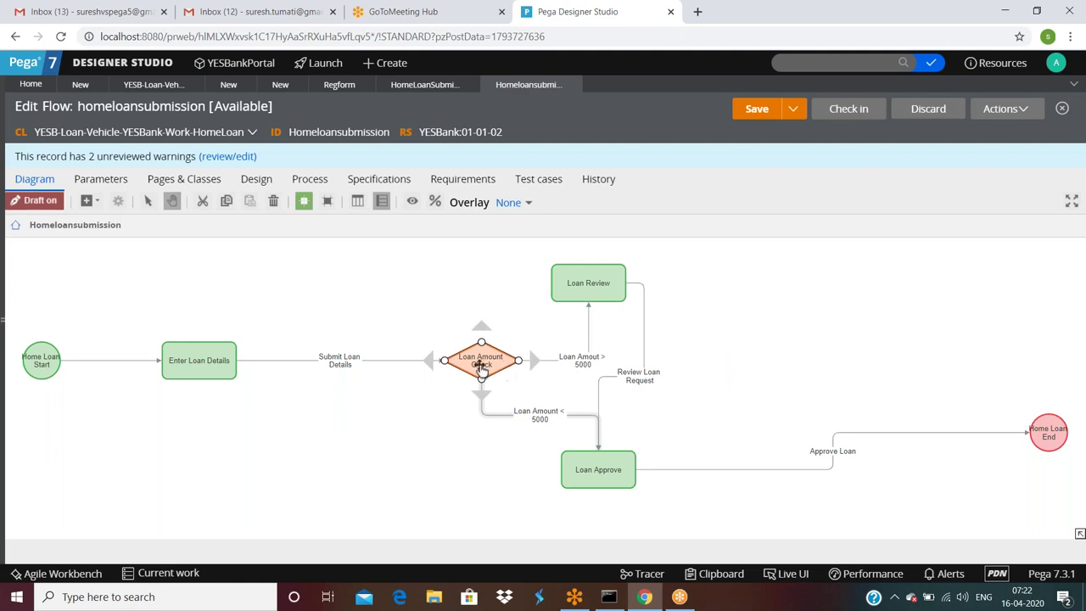
Review the available decision types in the Loan Amount Check properties and submit them with Boolean Expression kept
double_click(481, 368)
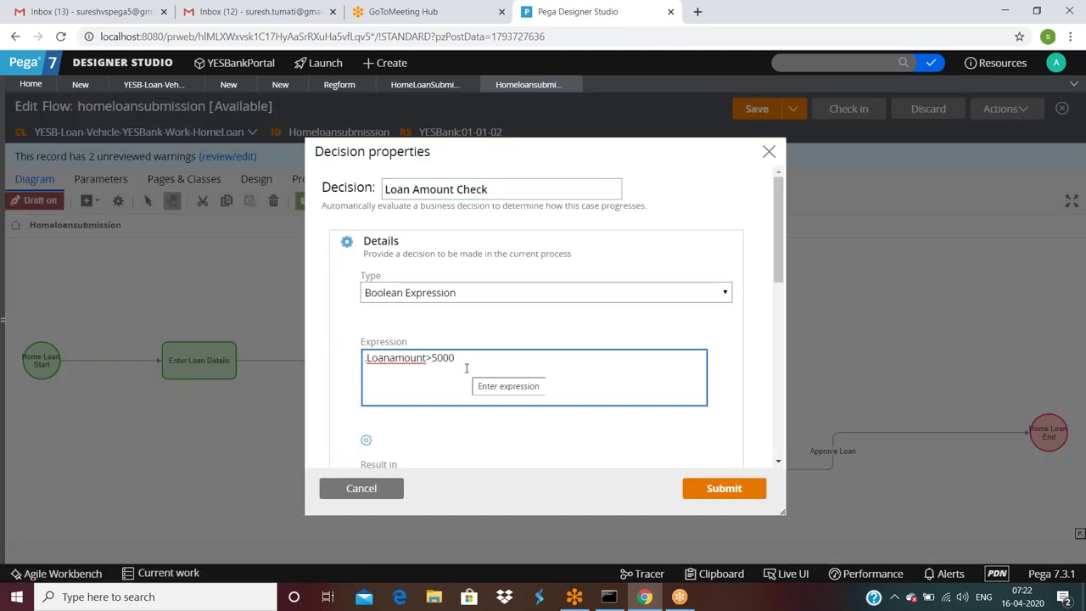
left_click(468, 297)
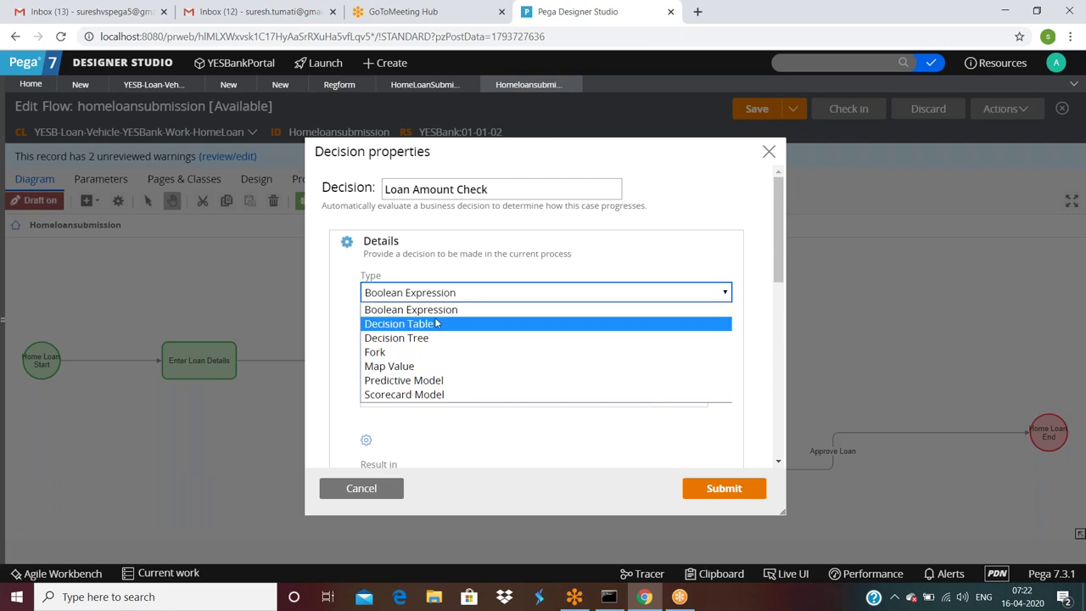
left_click(725, 210)
left_click(722, 490)
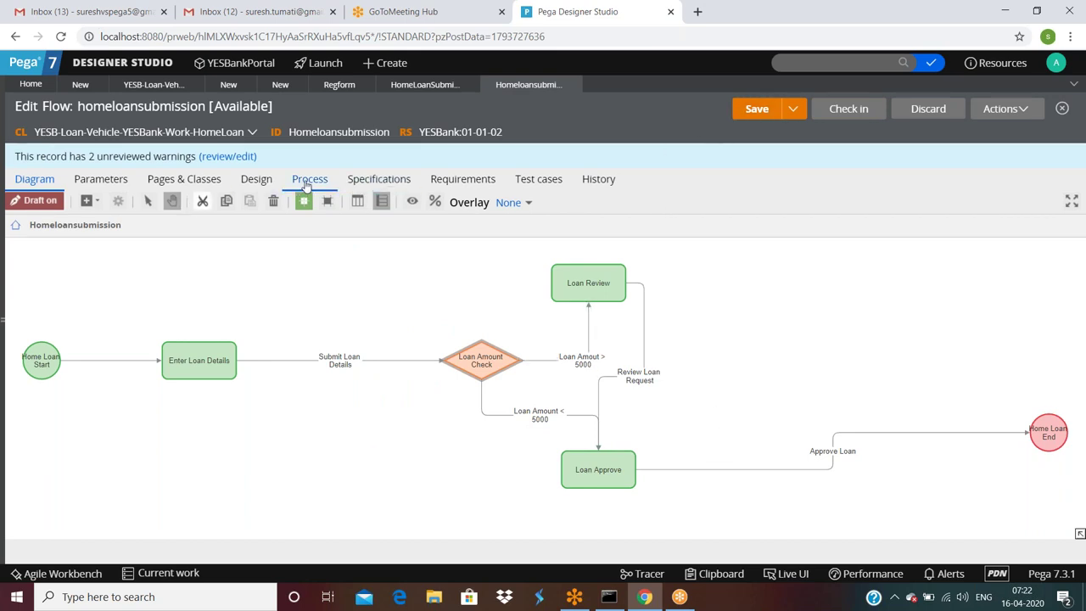
Examine the flow's Design settings and its Process settings, including case creation options and the work parties choices
left_click(256, 179)
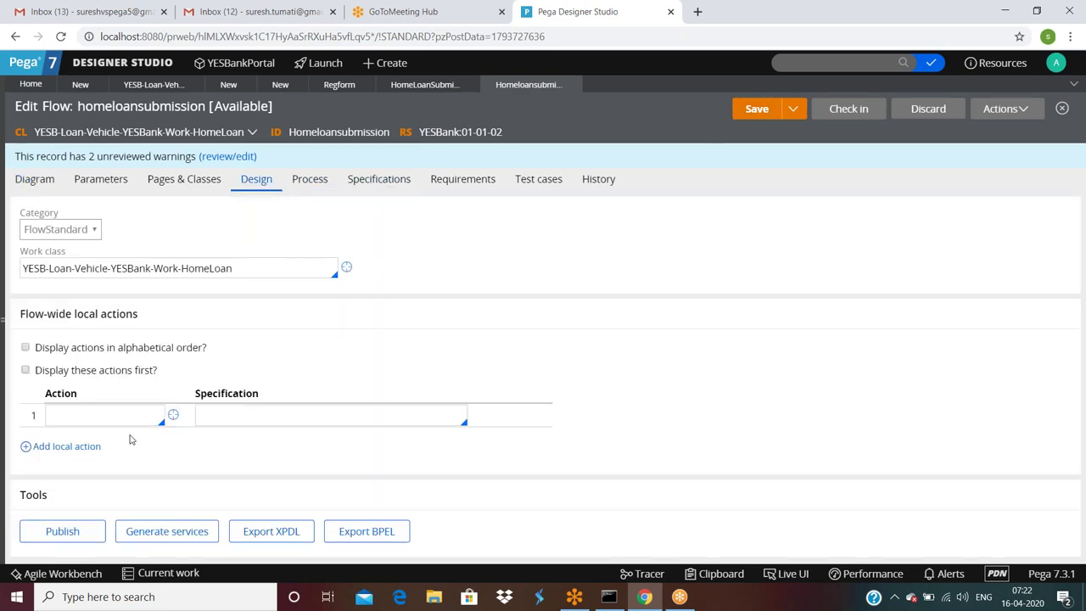
left_click(311, 180)
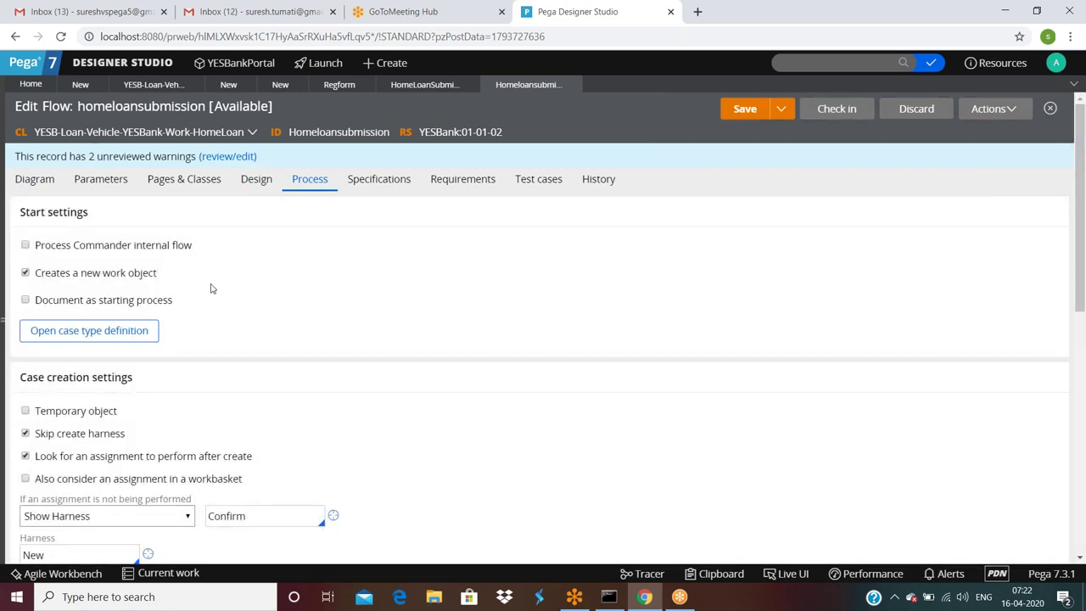
scroll(106, 423, "down", 1)
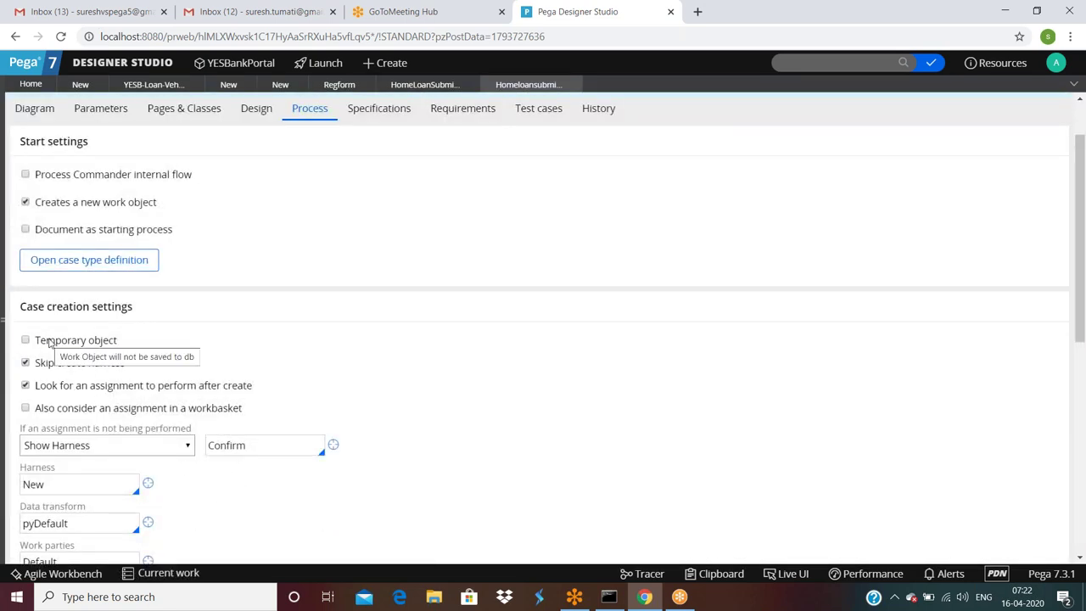
scroll(178, 382, "down", 2)
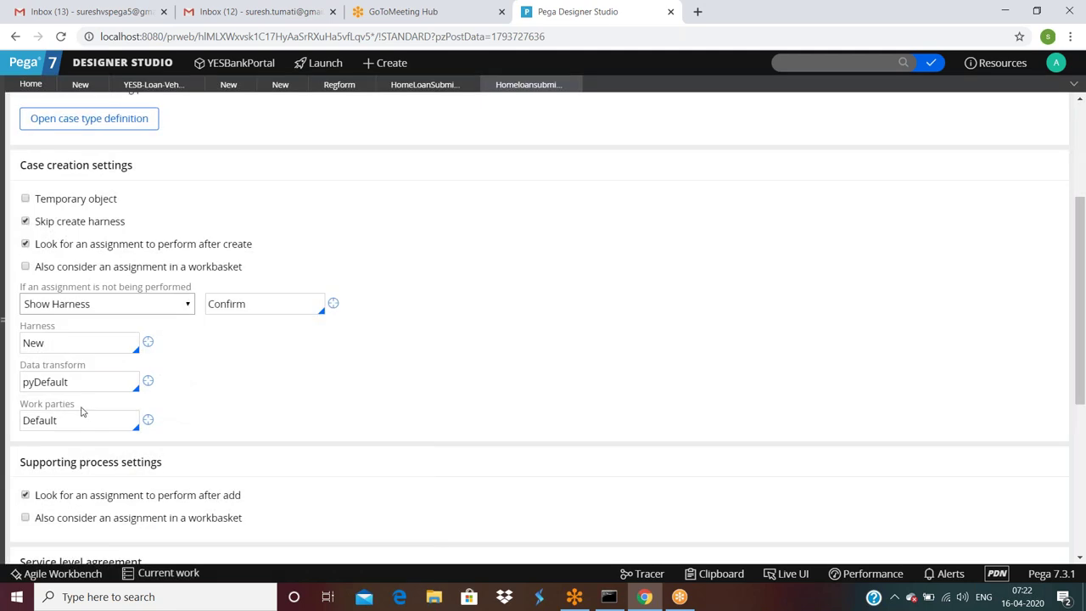
scroll(83, 411, "down", 1)
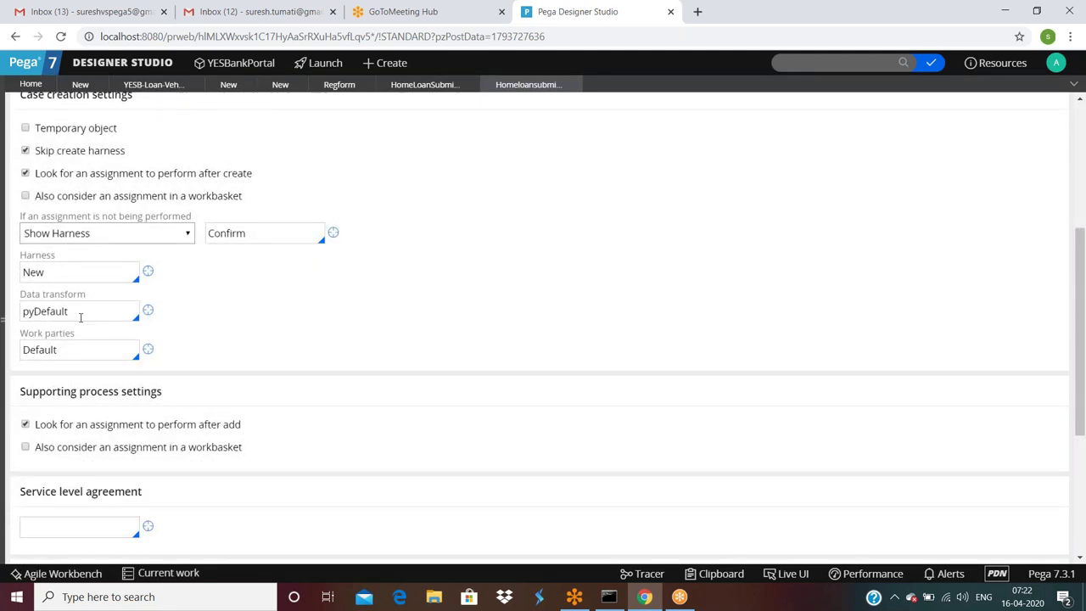
double_click(86, 355)
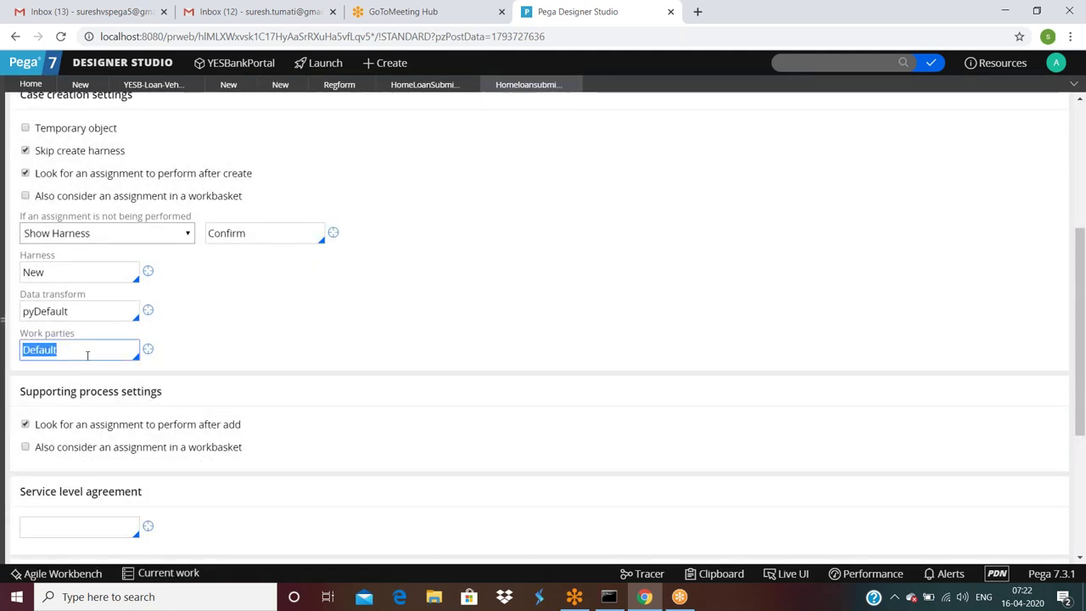
left_click(86, 355)
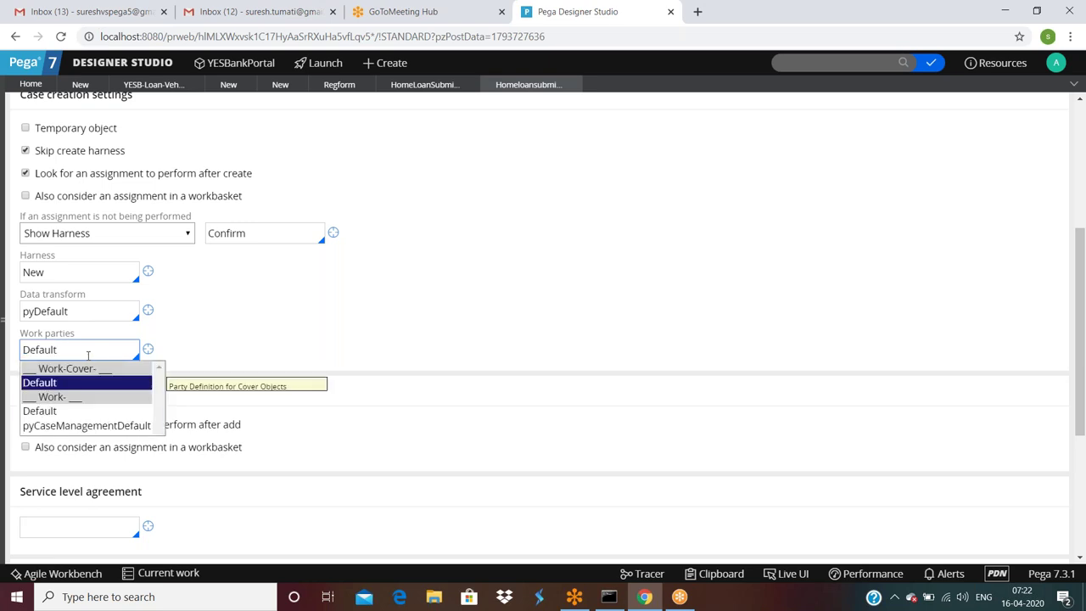
left_click(57, 427)
scroll(516, 347, "up", 4)
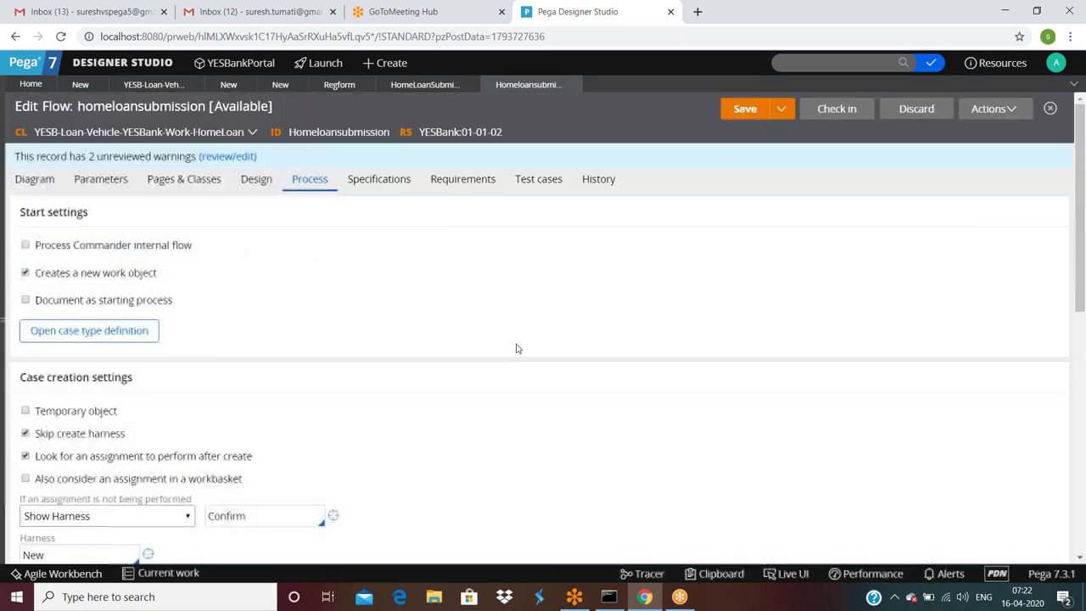
Save the Homeloansubmission flow and run it to create a test case
left_click(738, 111)
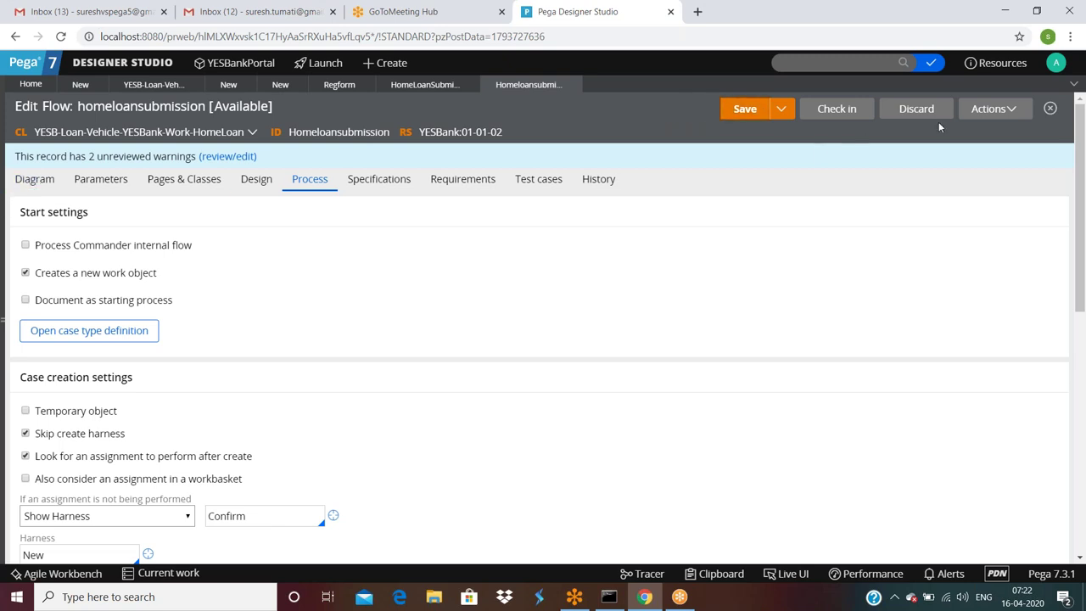
left_click(984, 112)
left_click(949, 129)
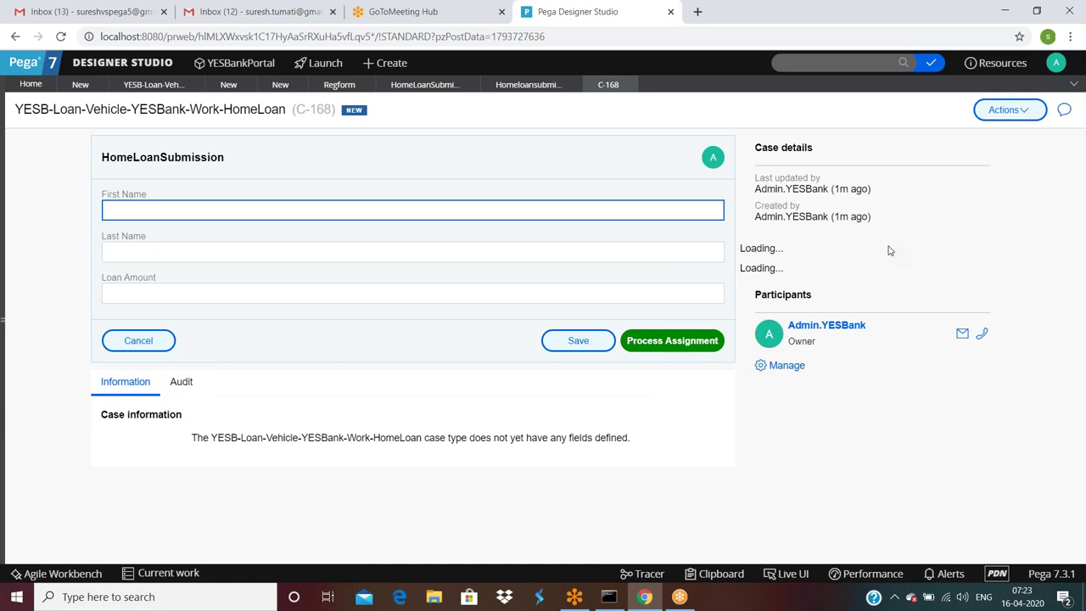
Launch pgAdmin III and return to the new home loan case in Pega Designer Studio
left_click(72, 596)
type("pg")
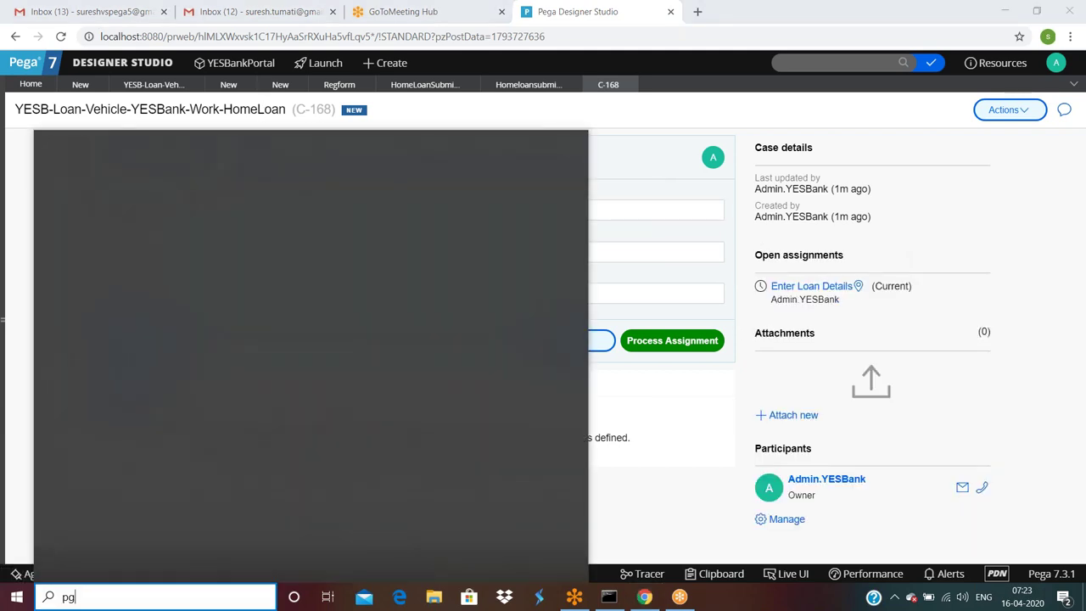
type("a")
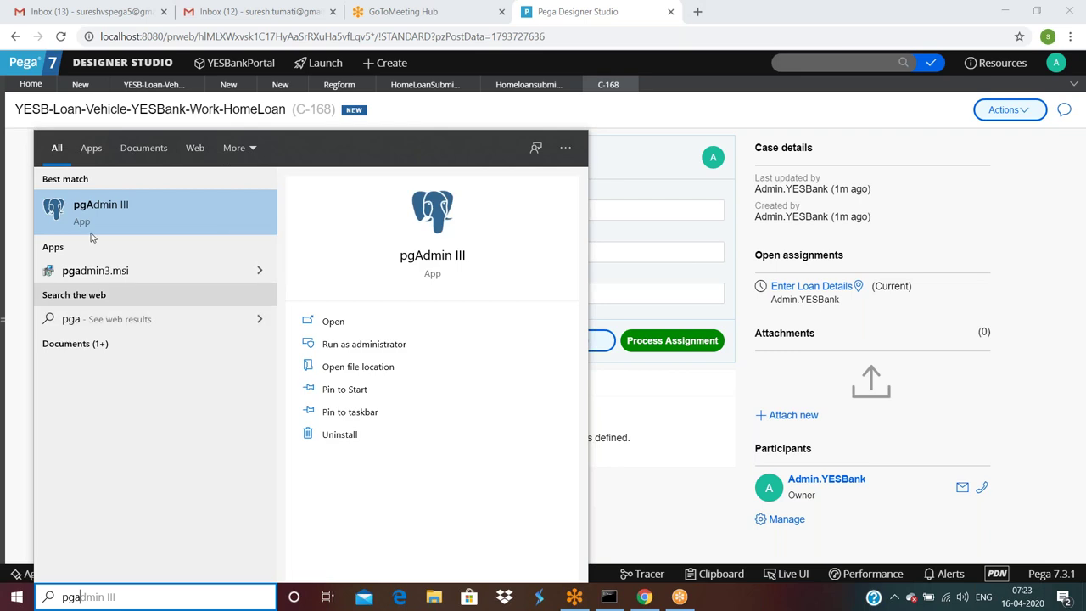
key("Escape")
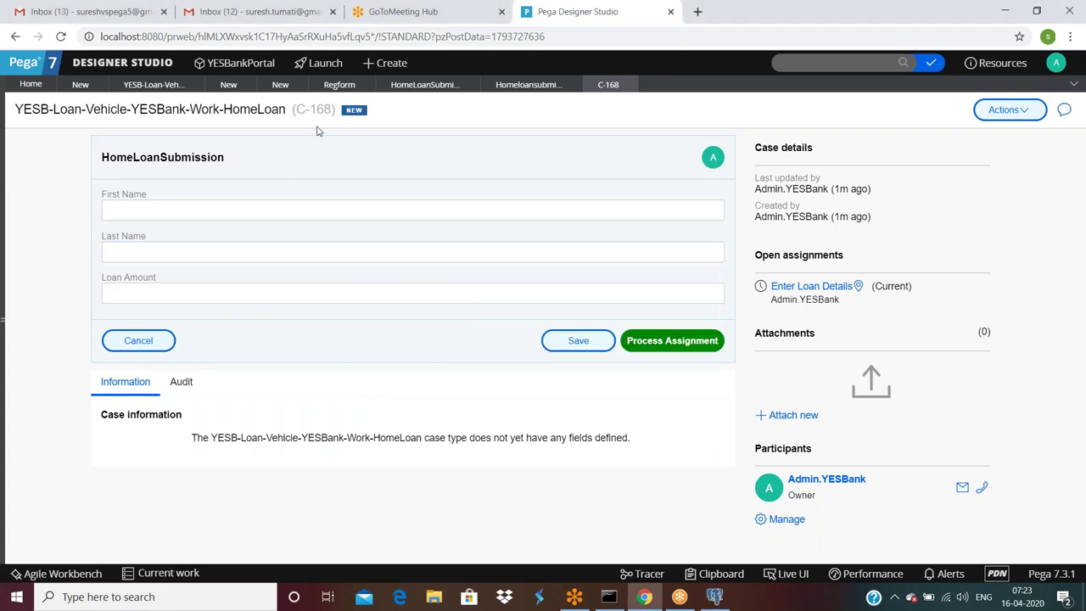
Inspect the pyWorkPage and newAssignPage clipboard pages of the running case, and return to its form
left_click(720, 574)
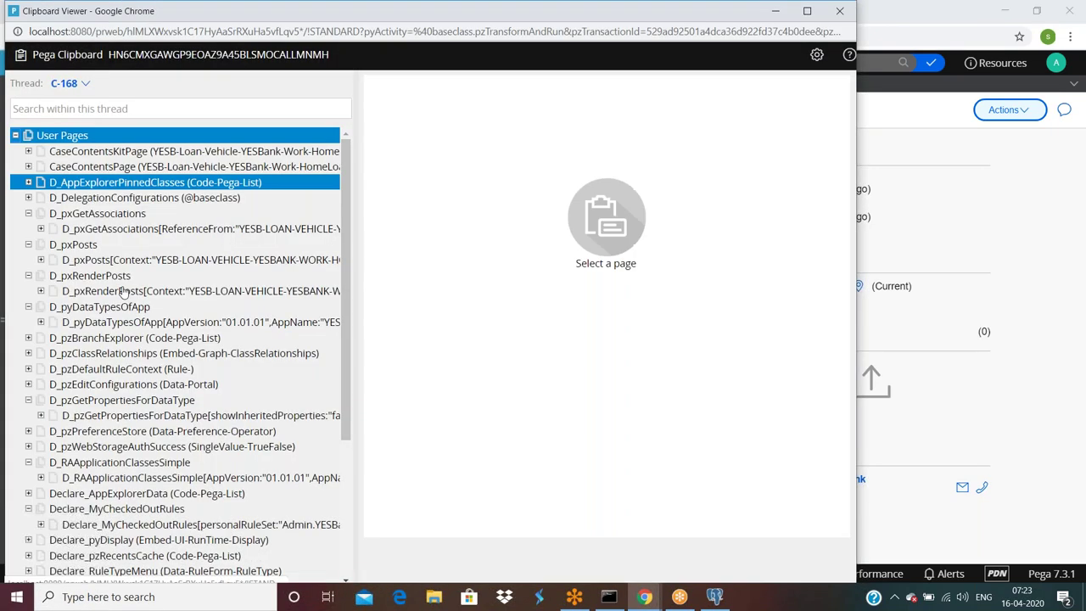
scroll(185, 402, "down", 3)
left_click(123, 472)
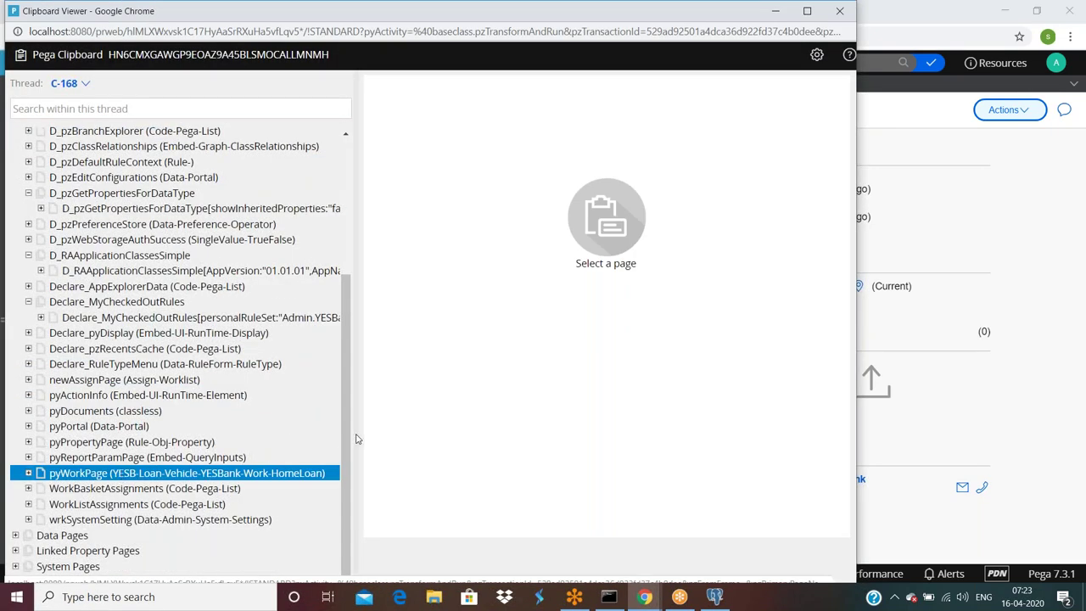
scroll(140, 365, "up", 3)
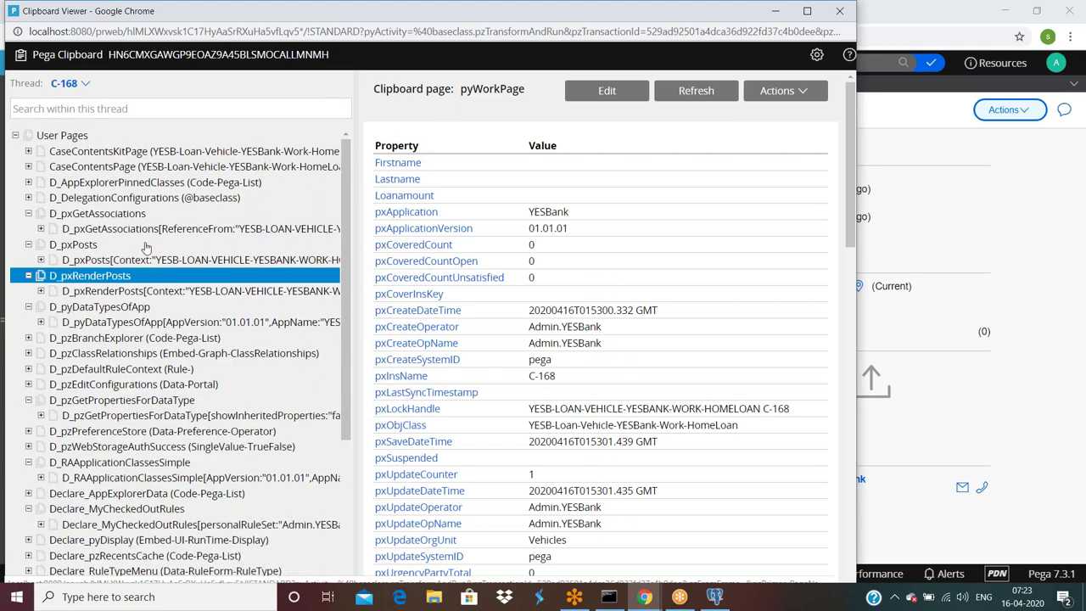
scroll(145, 386, "down", 3)
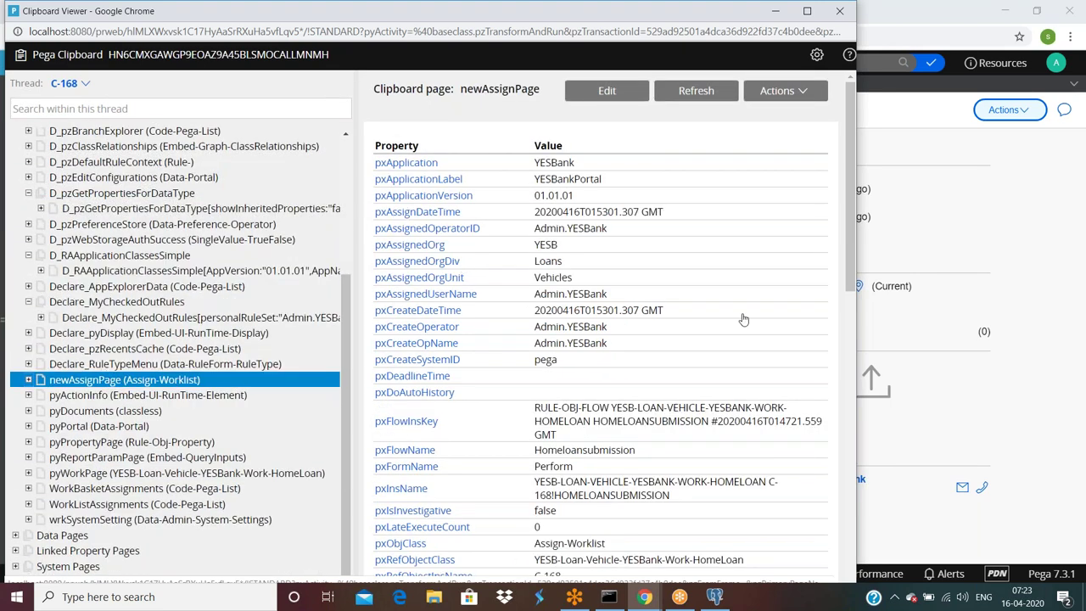
left_click(1058, 206)
Fill in the applicant's first name and last name on the HomeLoanSubmission form and set Loan Amount to 2000
left_click(202, 208)
type("suresh")
key("Tab")
type("t")
key("Tab")
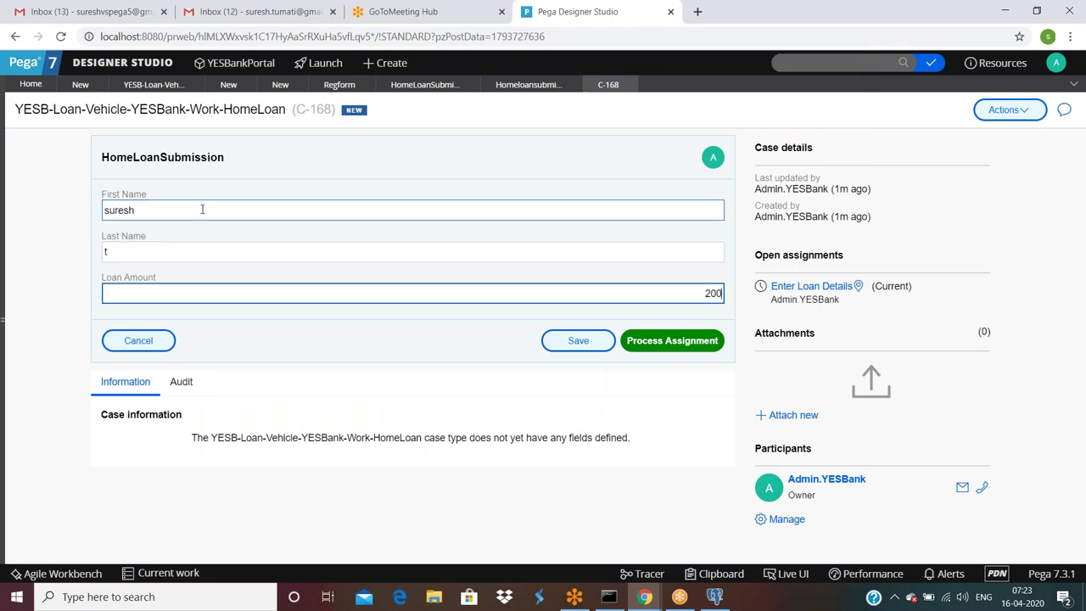
left_click(205, 292)
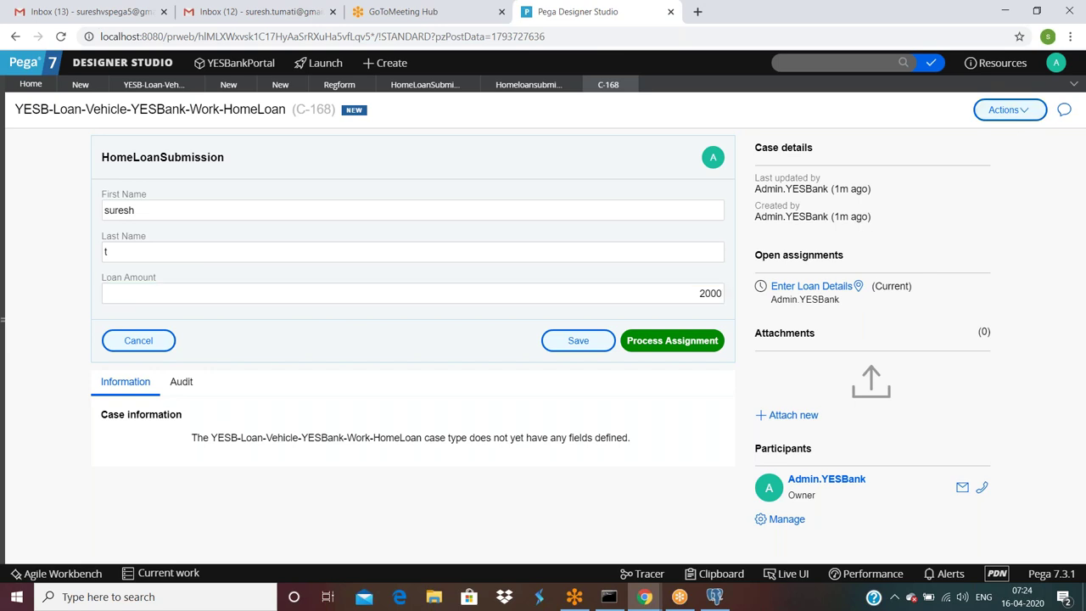
Check the case's current location in the flow diagram and process the Enter Loan Details assignment
left_click(1010, 110)
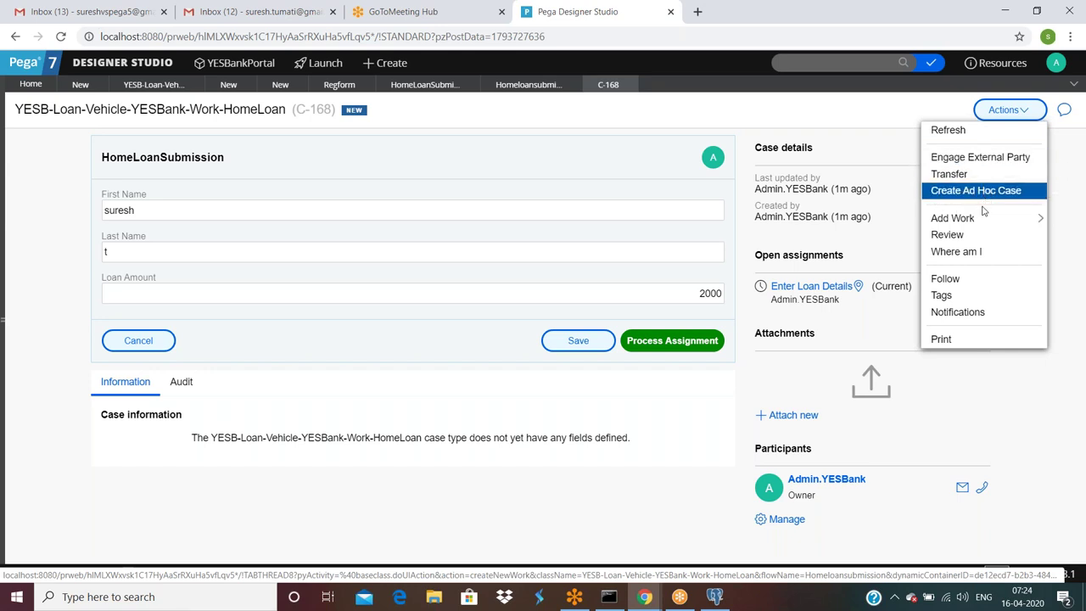
mouse_move(980, 221)
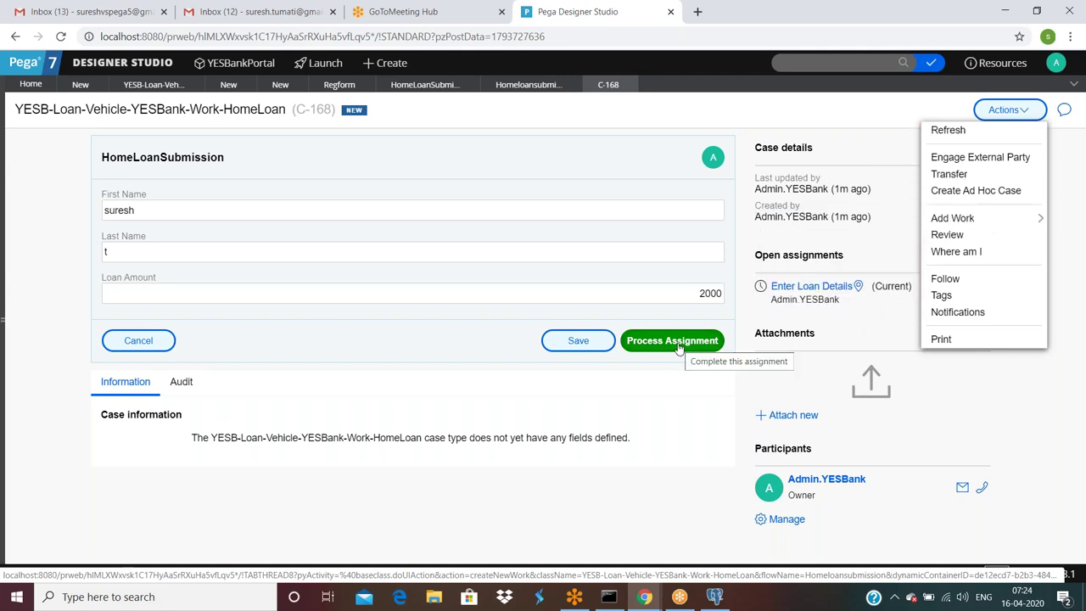
left_click(956, 251)
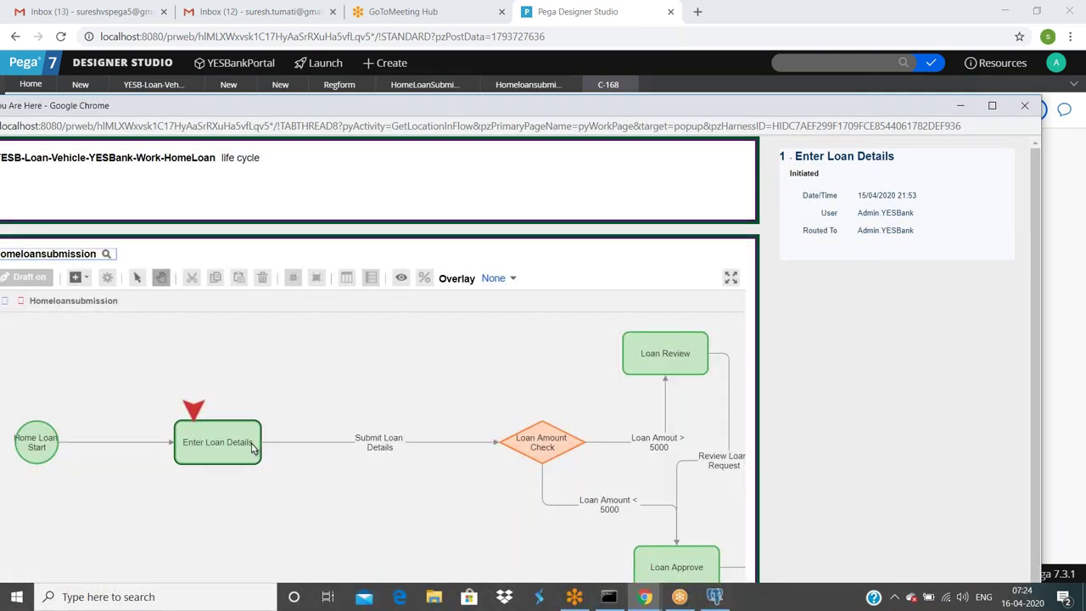
left_click(960, 107)
left_click(685, 346)
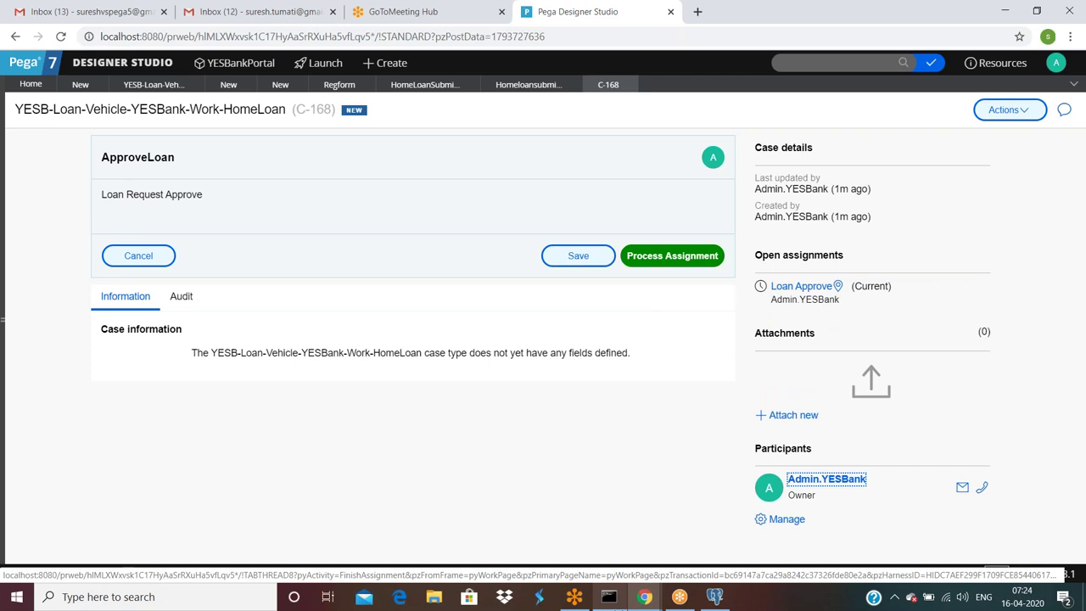
Close the outdated flow location window and view where the case is in the flow after the loan amount decision
mouse_move(645, 597)
left_click(761, 560)
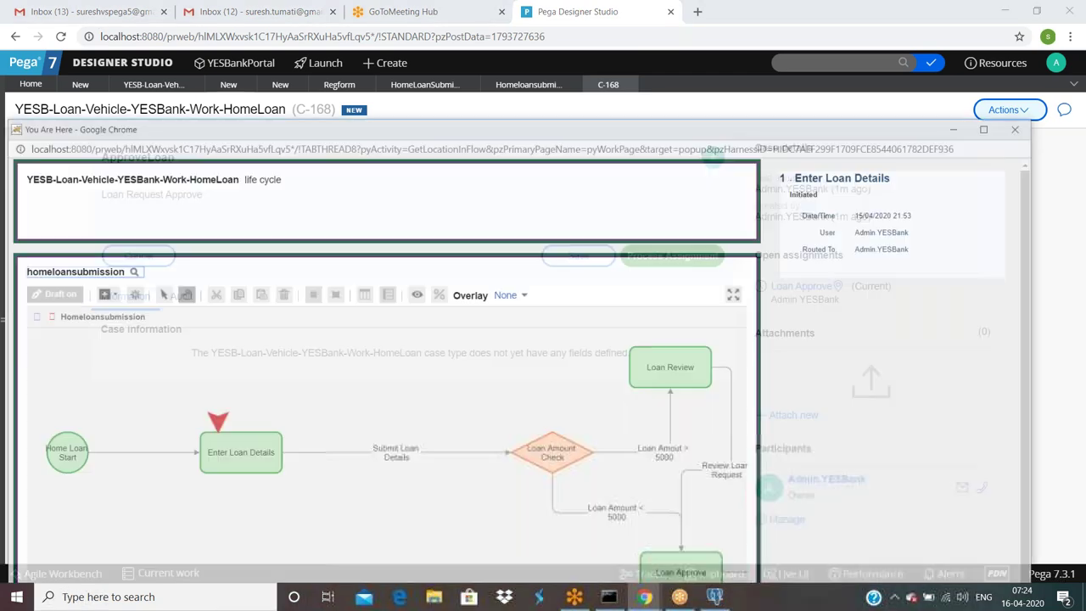
left_click(1025, 109)
left_click(1023, 110)
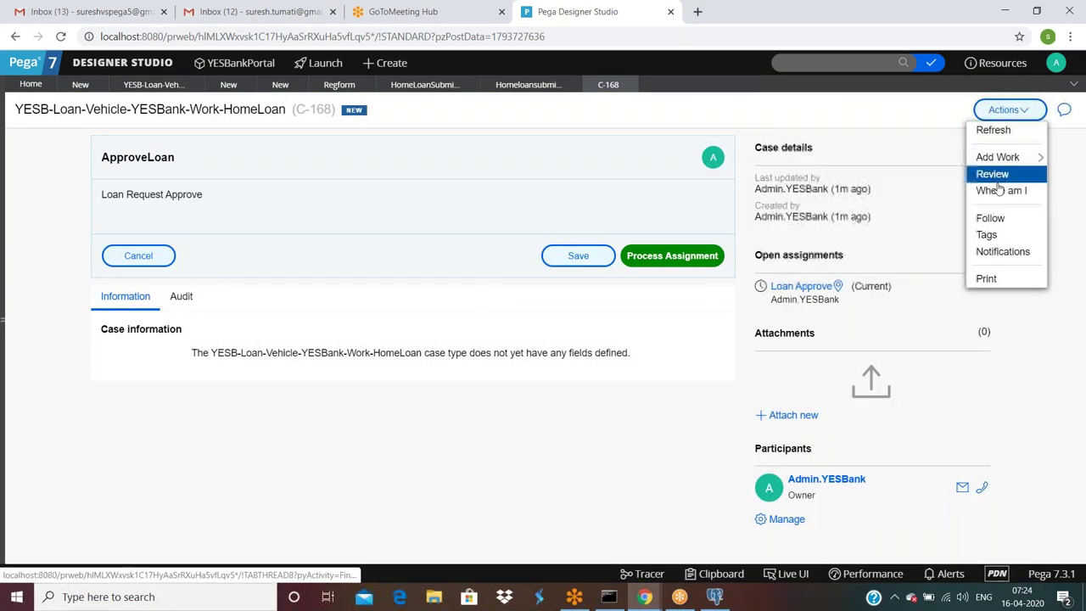
left_click(1000, 191)
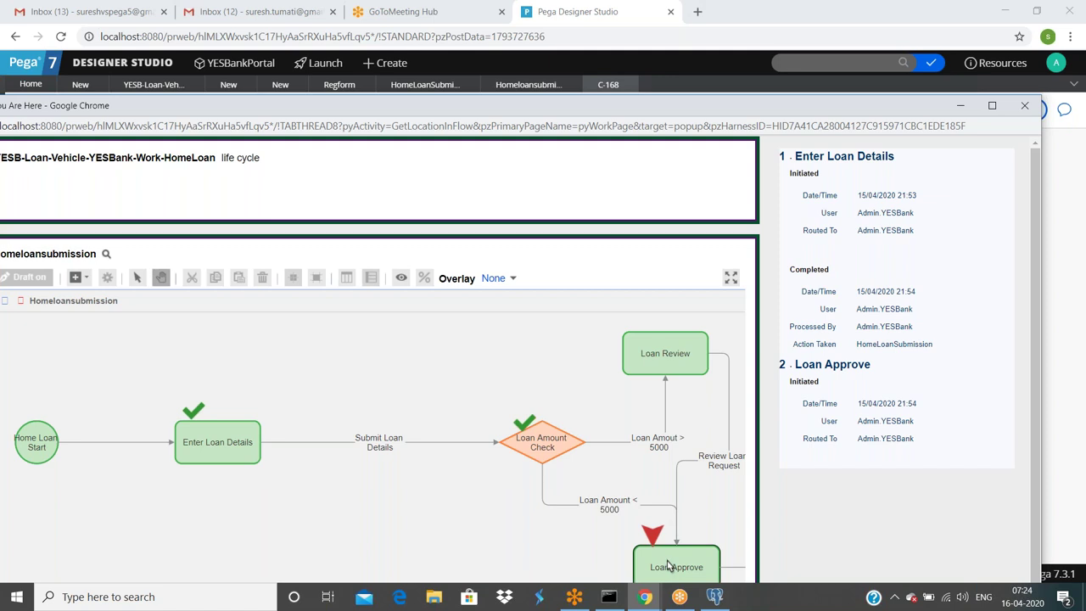
left_click(960, 105)
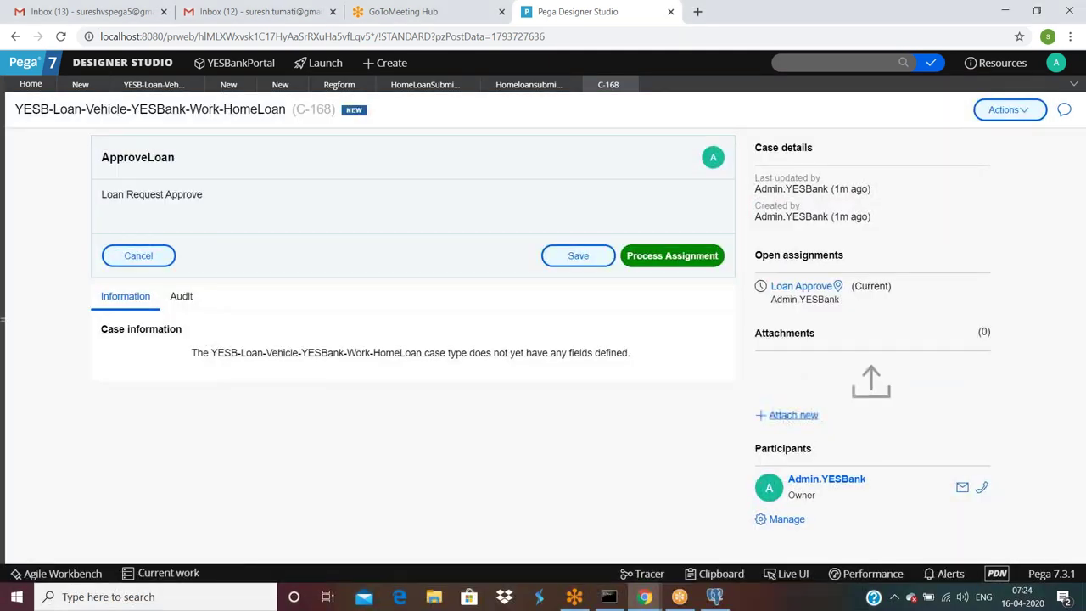
Process the Loan Approve assignment to complete the test case
left_click(1005, 110)
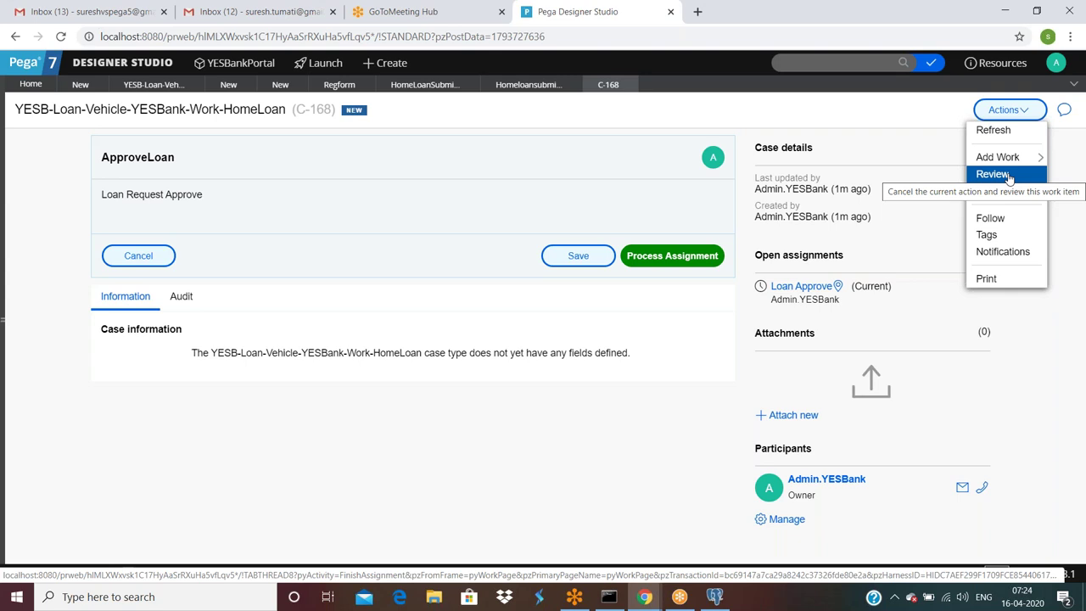
left_click(674, 256)
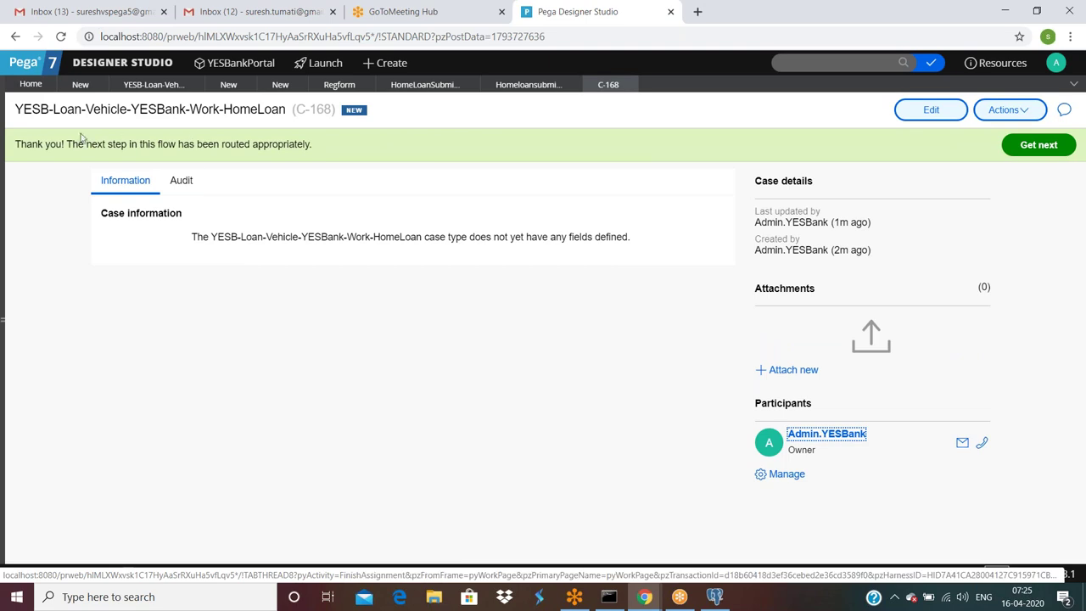
mouse_move(39, 143)
left_mouse_down()
mouse_move(295, 145)
mouse_move(52, 148)
left_mouse_up()
left_click(310, 342)
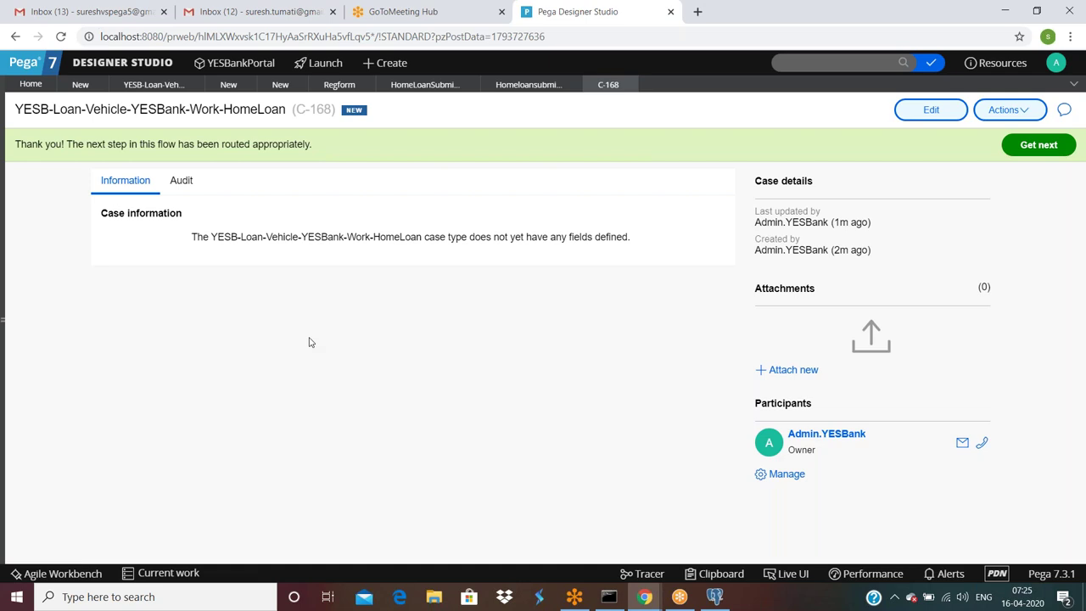
Close the completed case and run the Homeloansubmission flow again to create a new test case
left_click(636, 84)
left_click(993, 110)
left_click(927, 136)
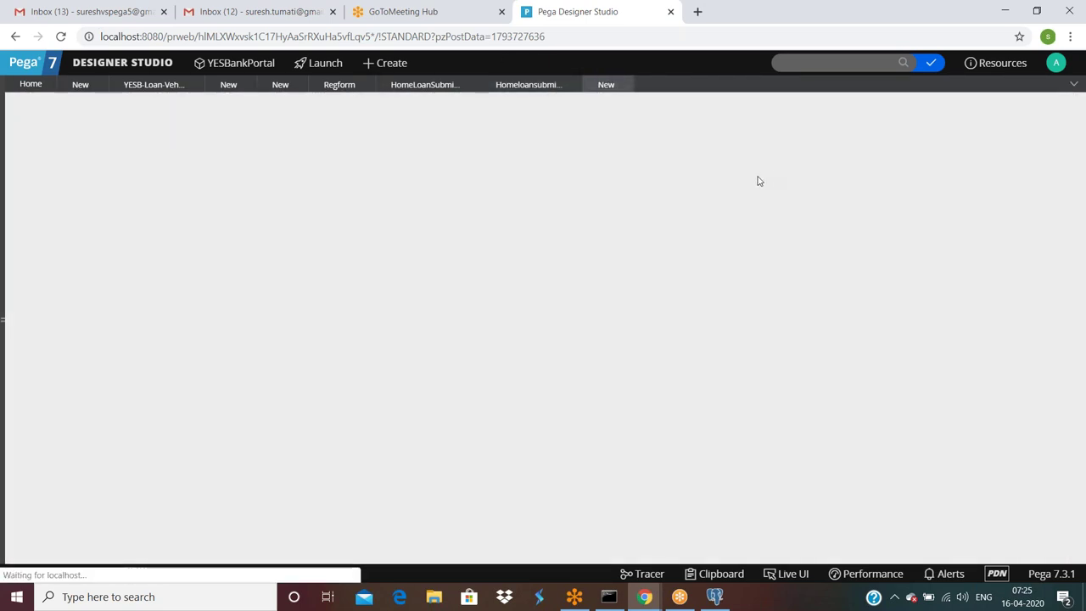
Fill in the applicant's first and last names, set Loan Amount to 6000 and process the Enter Loan Details assignment
type("zZs")
left_click(192, 251)
type("dsfd")
left_click(194, 291)
type("6000")
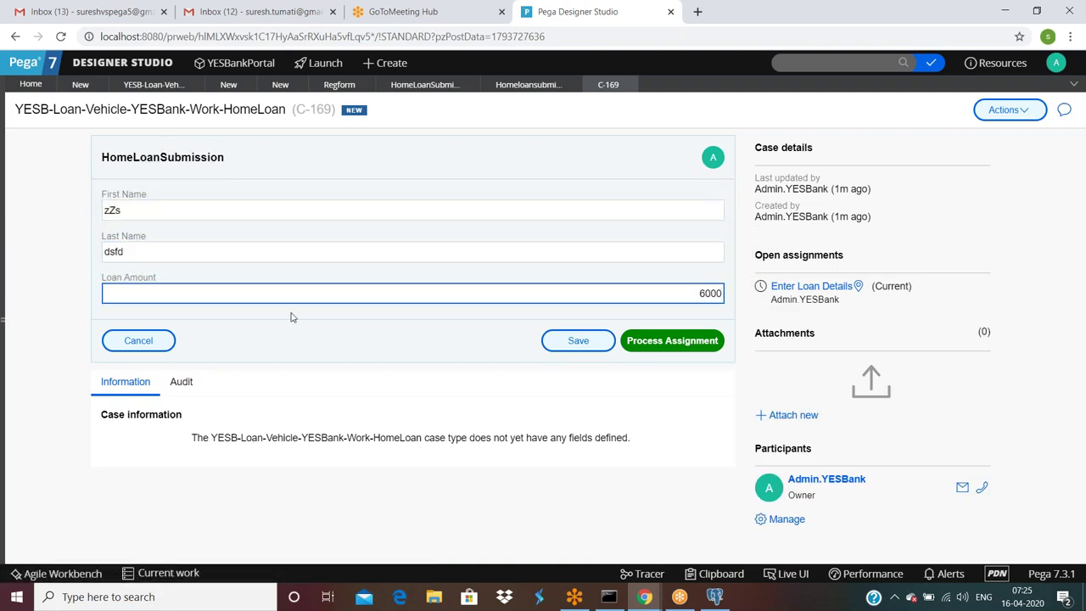
left_click(659, 343)
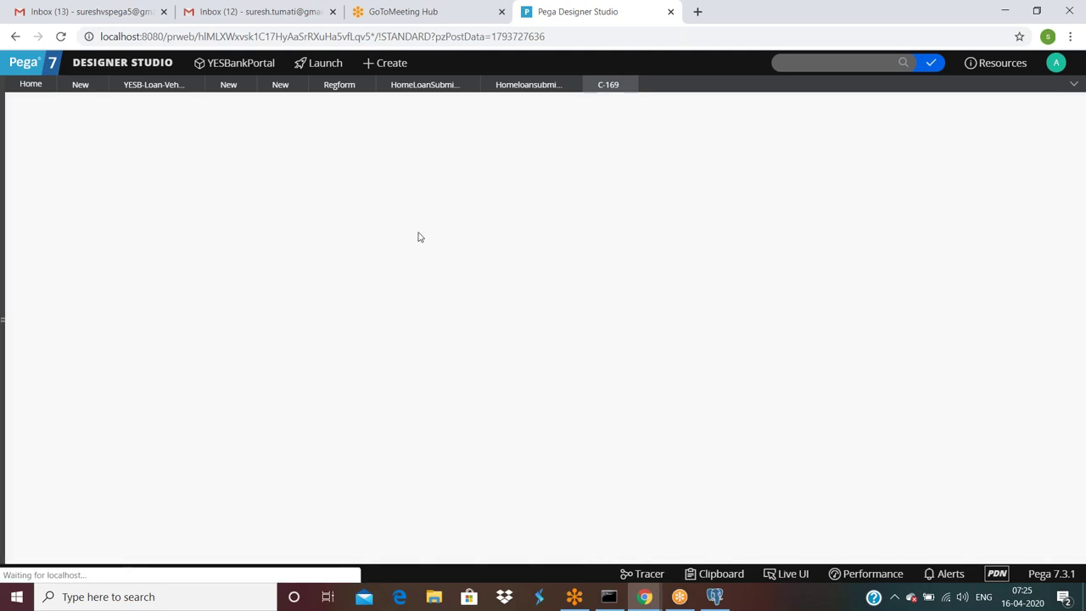
View where the 6000 loan case currently is in the flow diagram and put the flow location window away
left_click(1003, 109)
mouse_move(1003, 166)
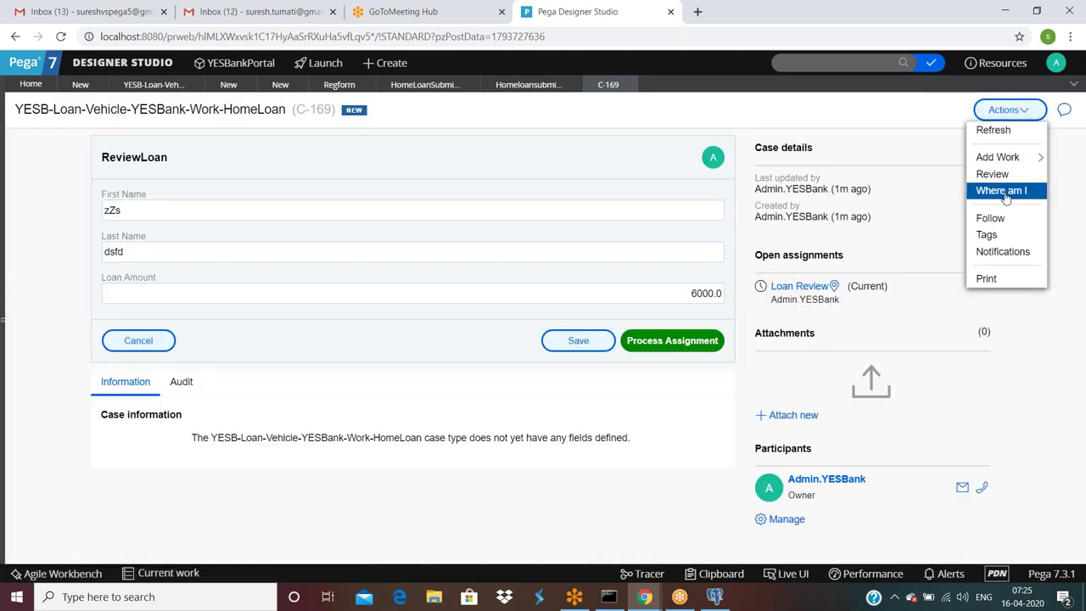
left_click(1001, 190)
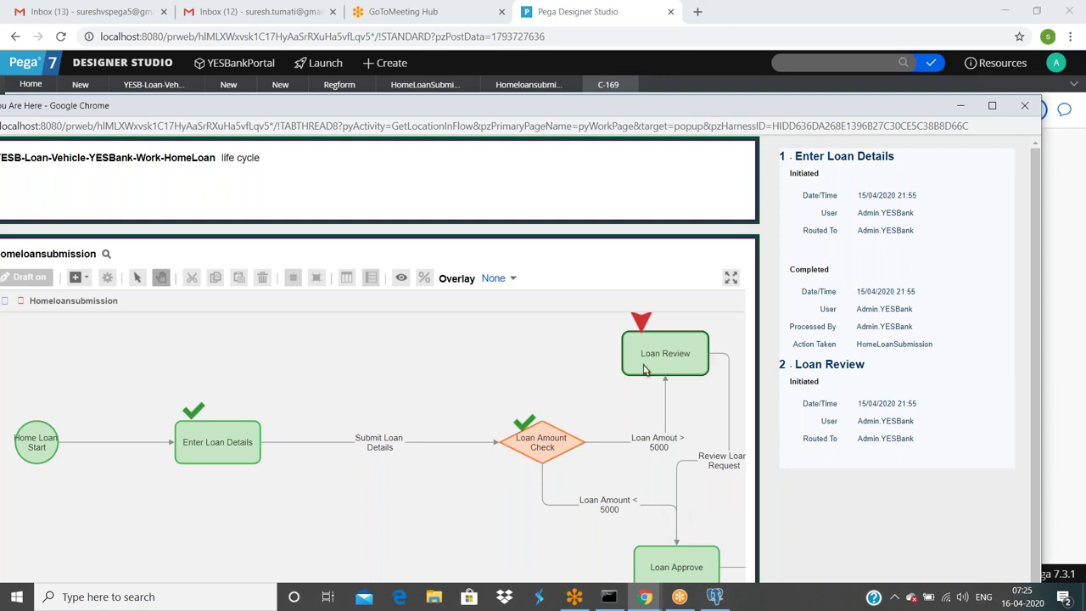
left_click(960, 105)
Process the Loan Review and Loan Approve assignments of the 6000 loan case
left_click(661, 342)
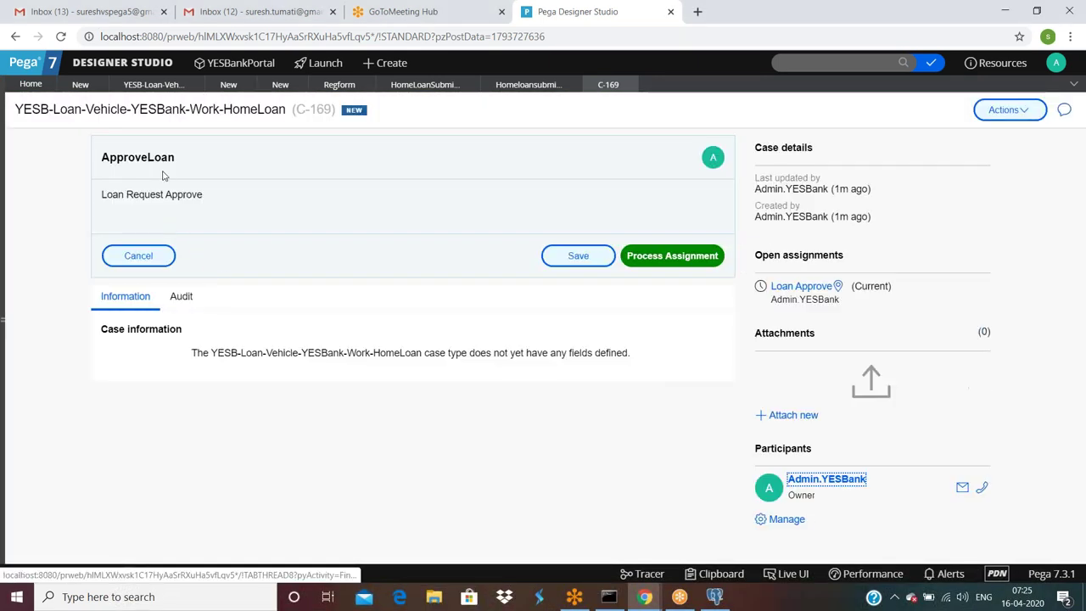
left_click(675, 259)
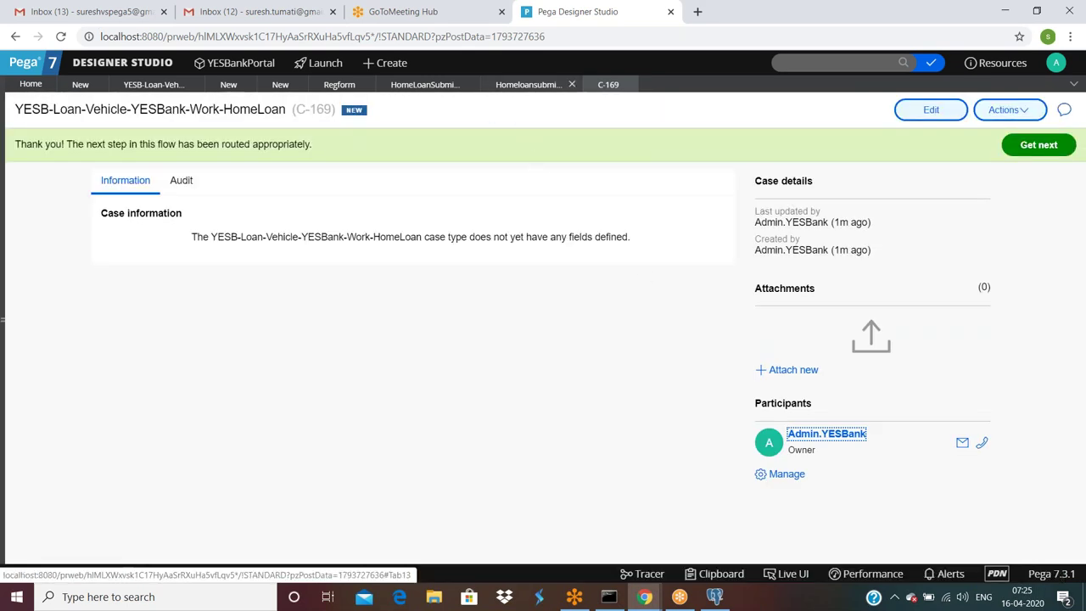
Return to the Homeloansubmission flow rule and run it to create another case
left_click(529, 84)
left_click(995, 109)
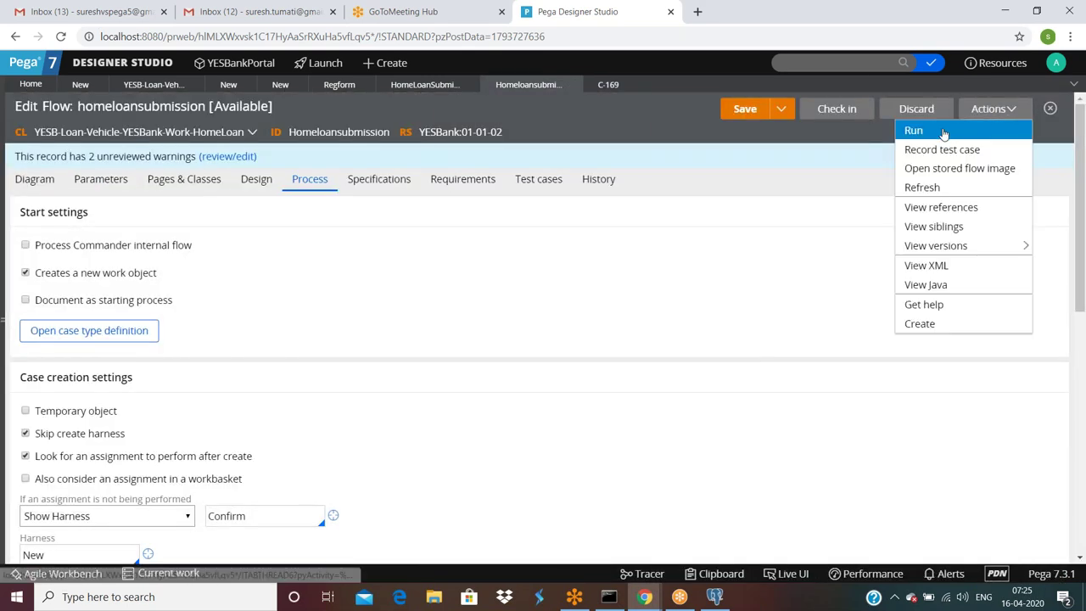
left_click(944, 131)
Complete the HomeLoanSubmission form with the applicant's first and last names and Loan Amount 43555, and process the assignment
left_click(337, 206)
type("asdf")
left_click(308, 247)
type("asfdsaf")
left_click(295, 286)
type("43555")
left_click(643, 342)
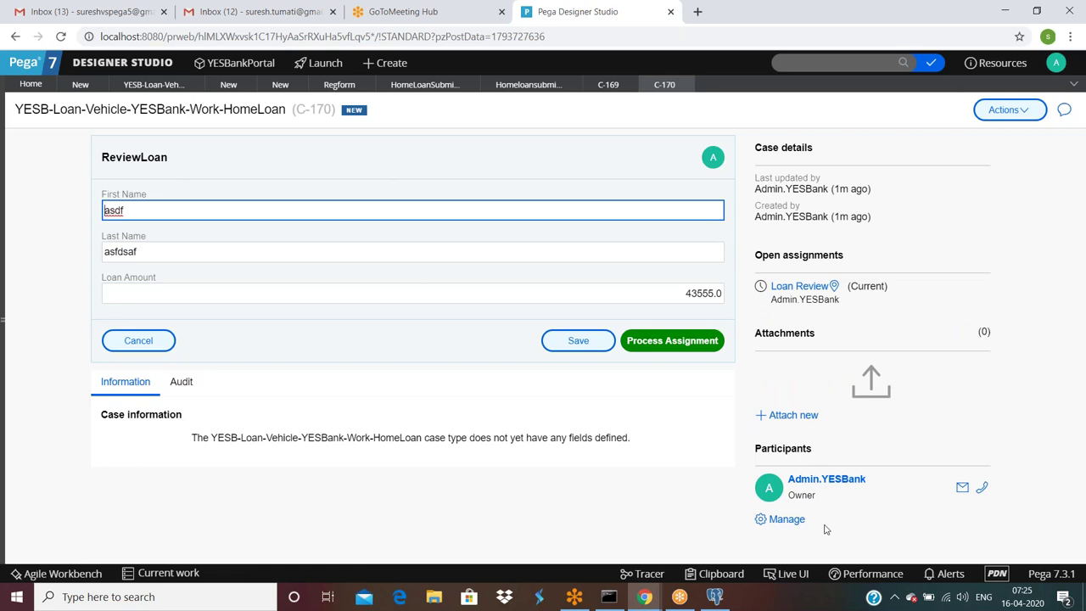
Open the ReviewLoan form's HomeLoanSubmission section through Live UI and paste a copy of its dynamic layout below the original
left_click(792, 574)
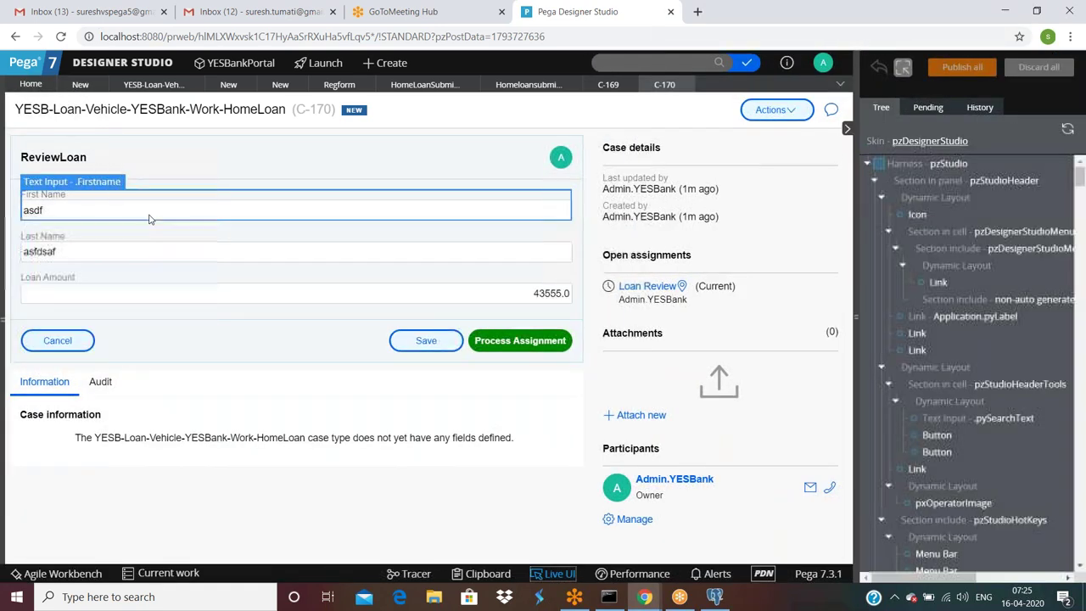
left_click(159, 182)
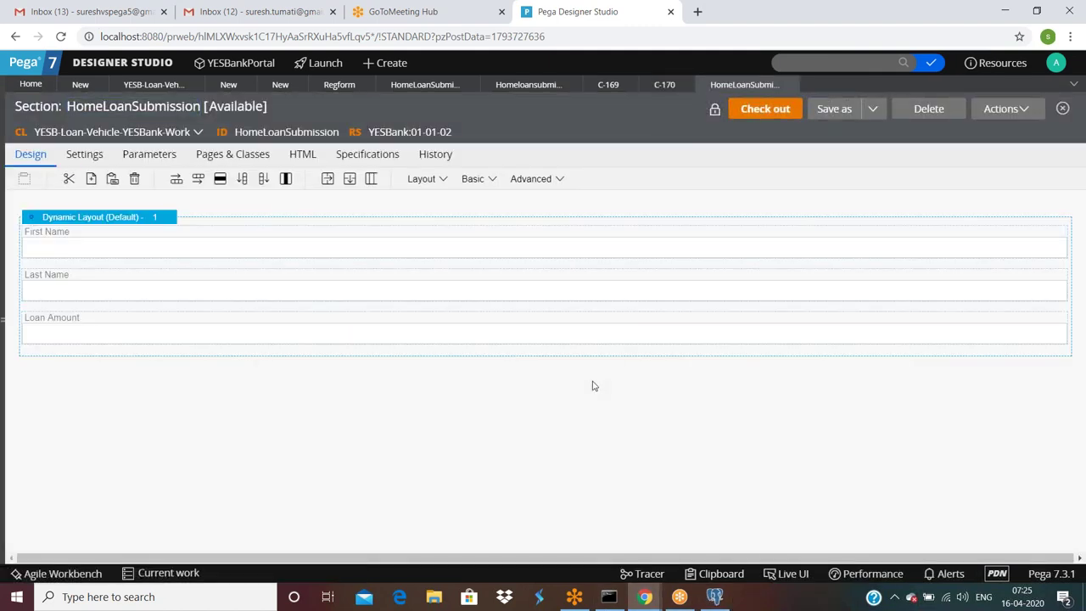
right_click(120, 218)
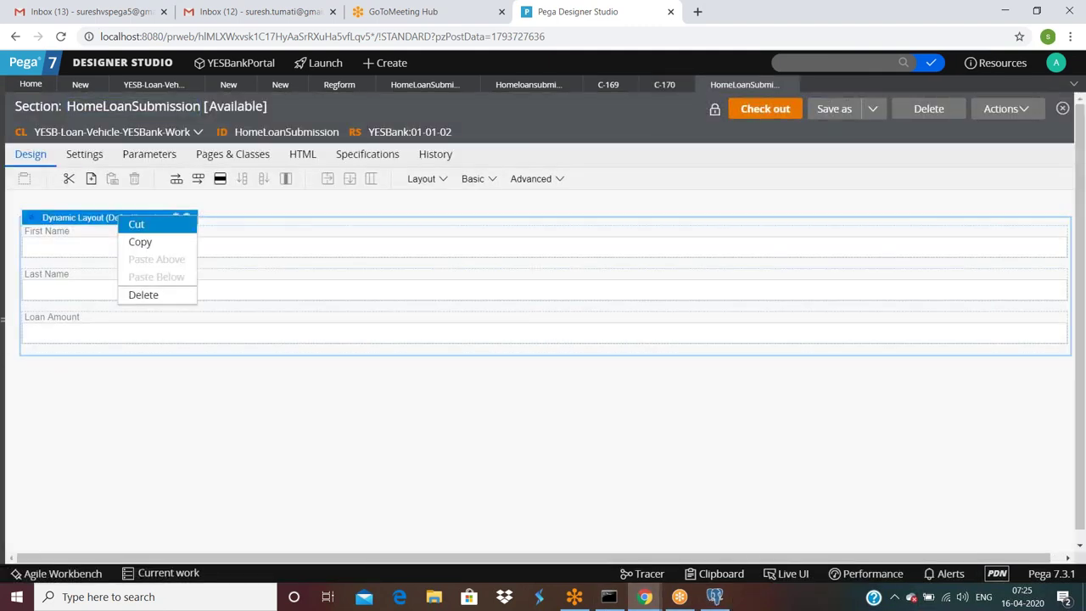
left_click(140, 242)
right_click(85, 218)
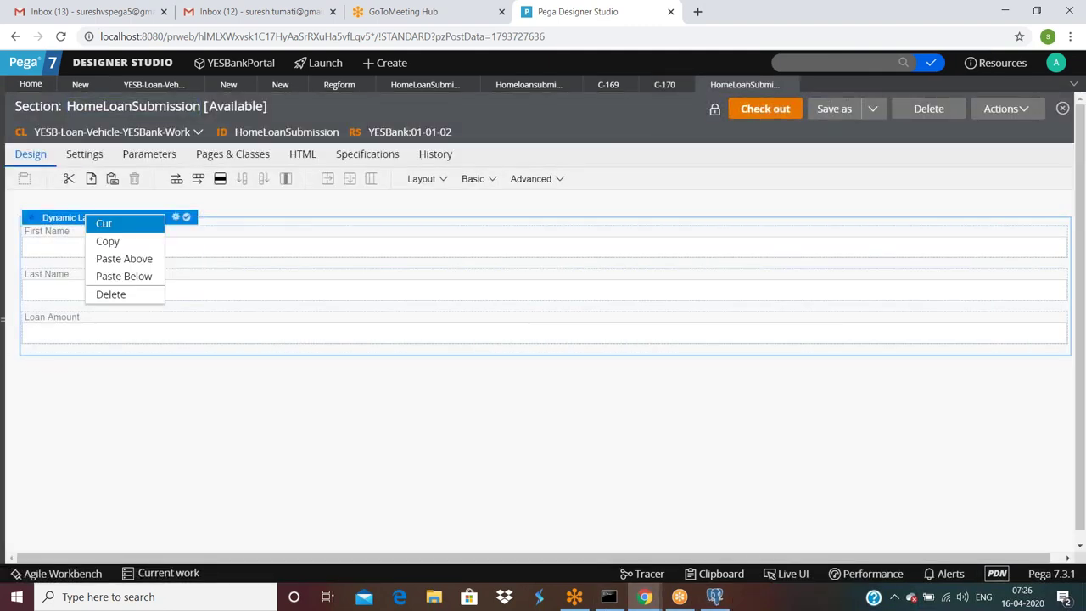
left_click(119, 276)
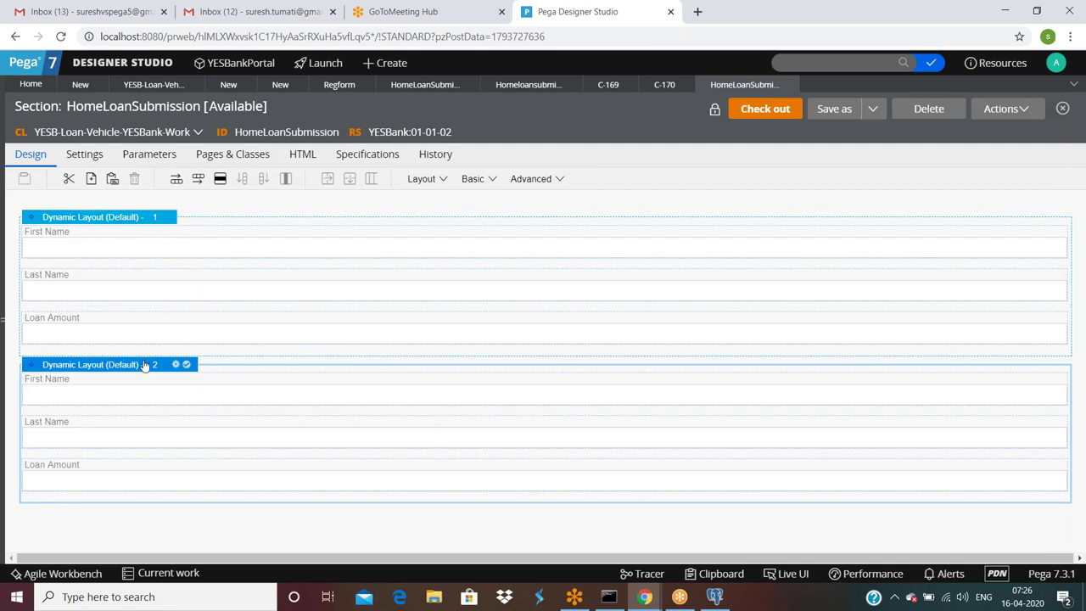
Set the Visibility of the second dynamic layout to Condition (when rule) and start entering the rule name
left_click(176, 365)
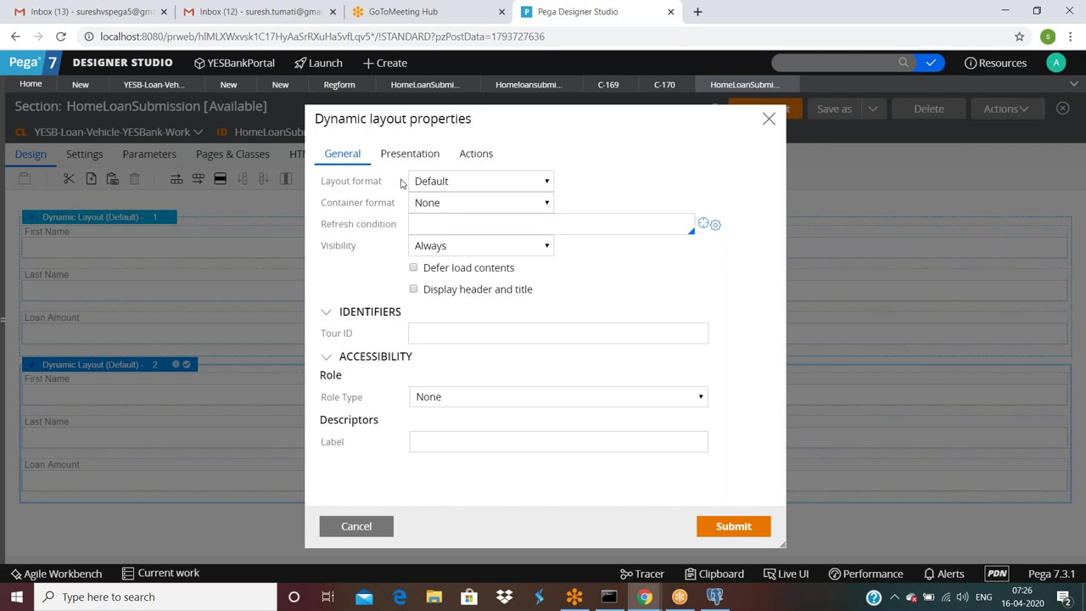
left_click(437, 247)
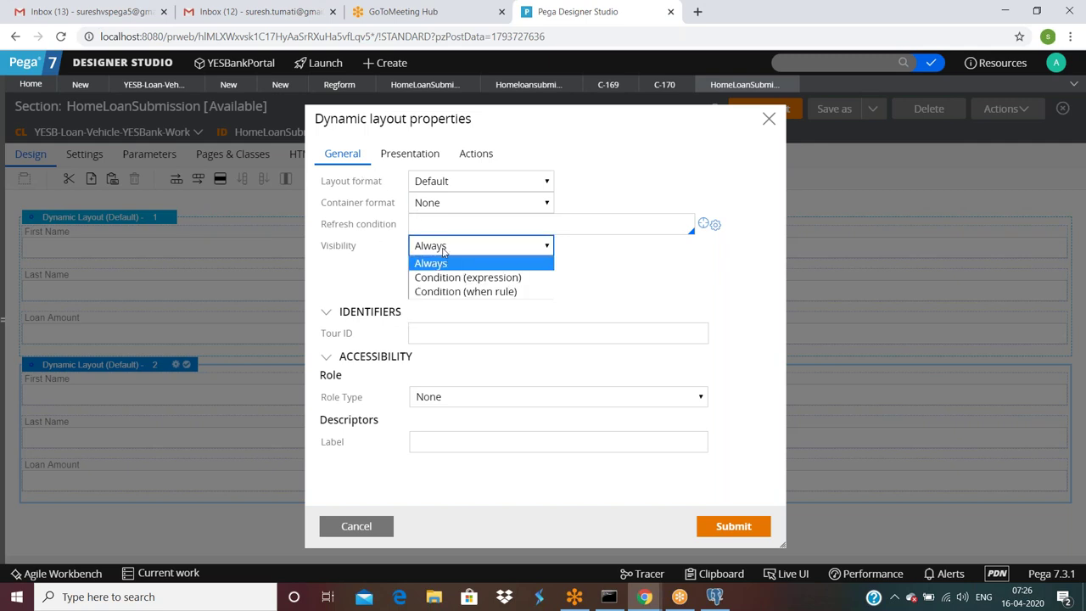
left_click(477, 292)
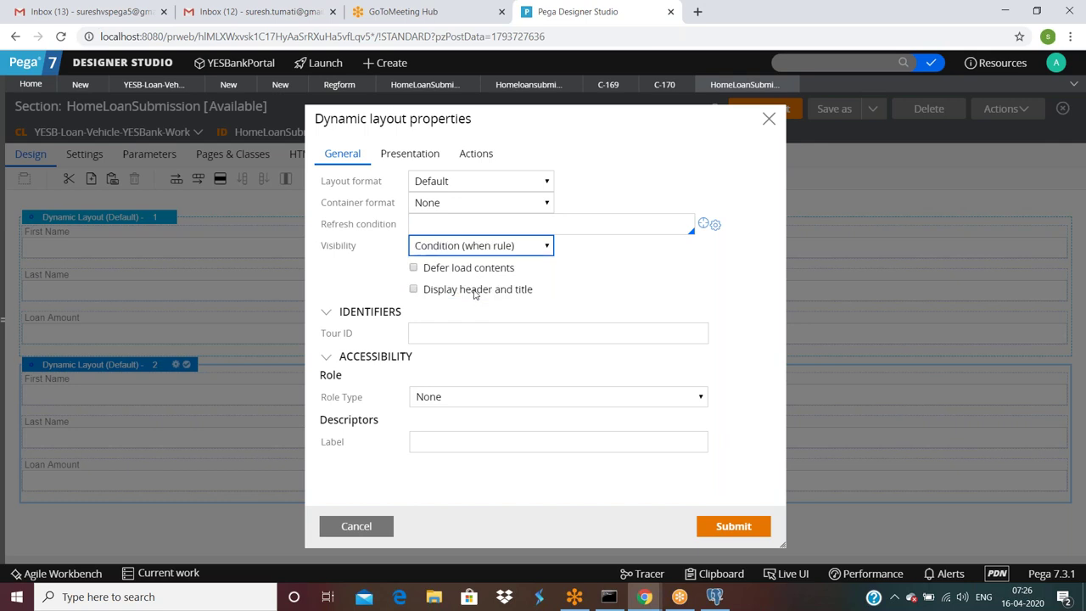
left_click(587, 243)
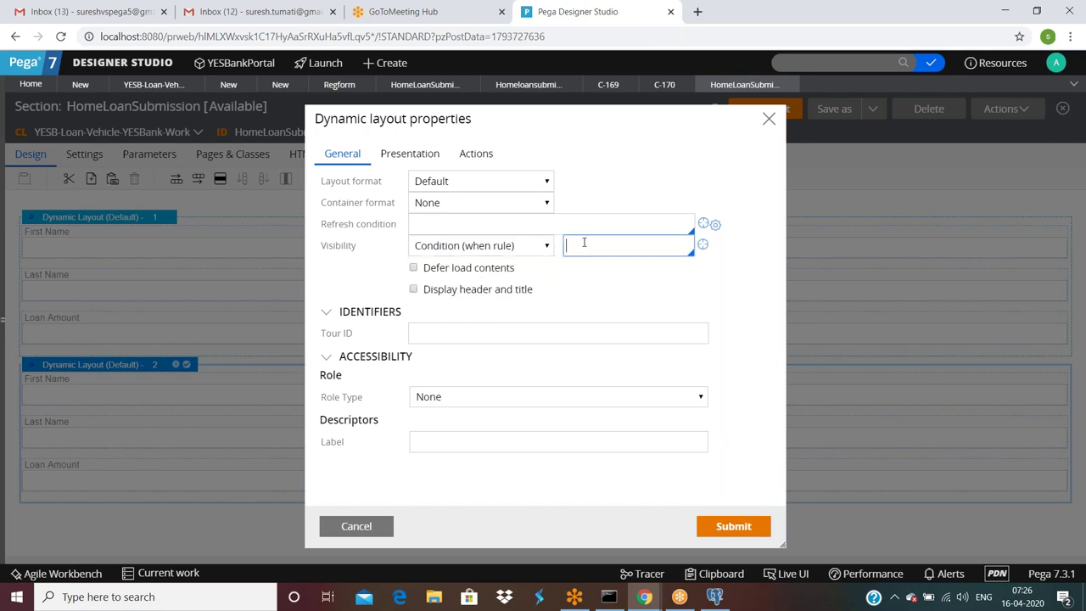
Open the Clipboard viewer, switch to the C-170 thread and display its pyWorkPage
left_click(735, 574)
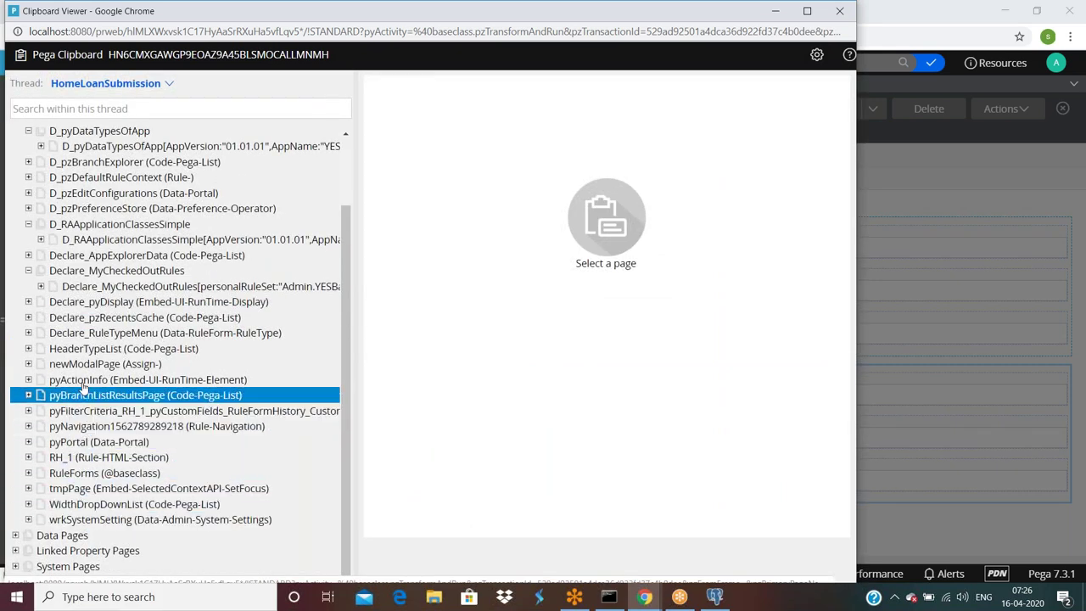
left_click(174, 88)
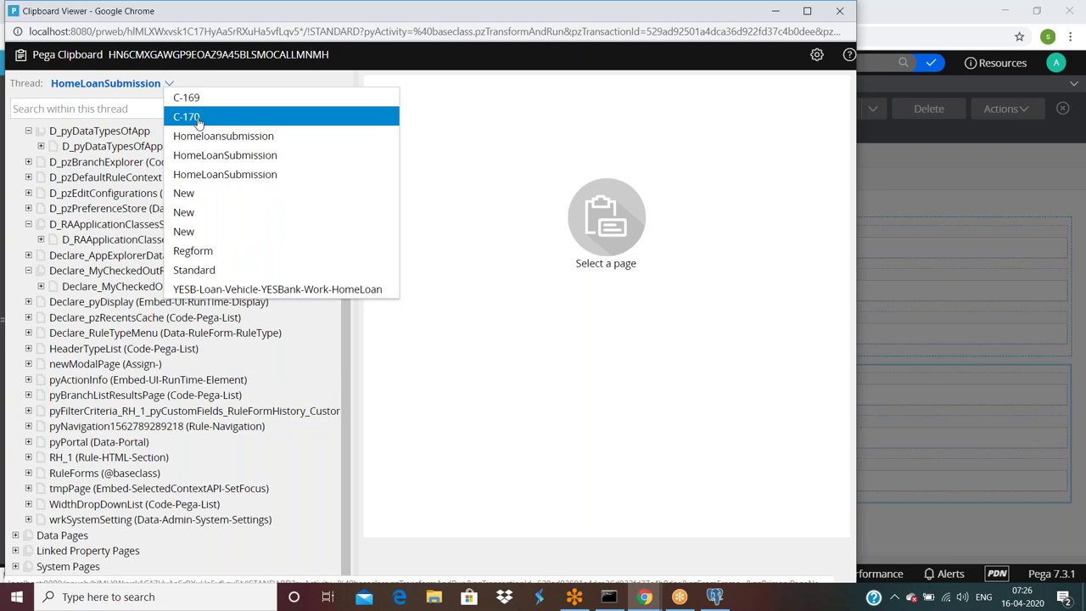
left_click(189, 117)
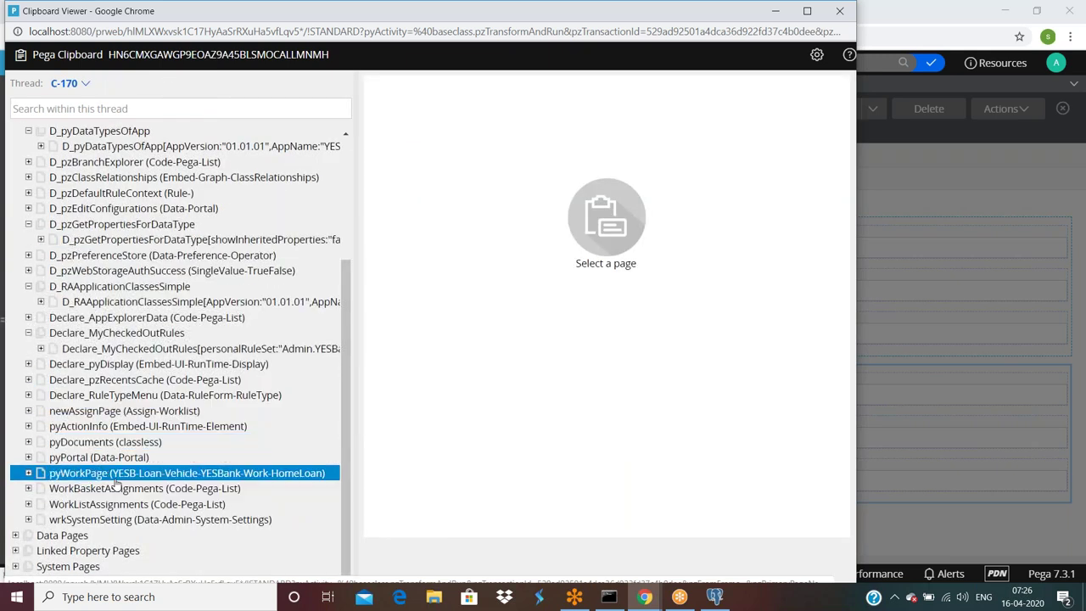
left_click(110, 479)
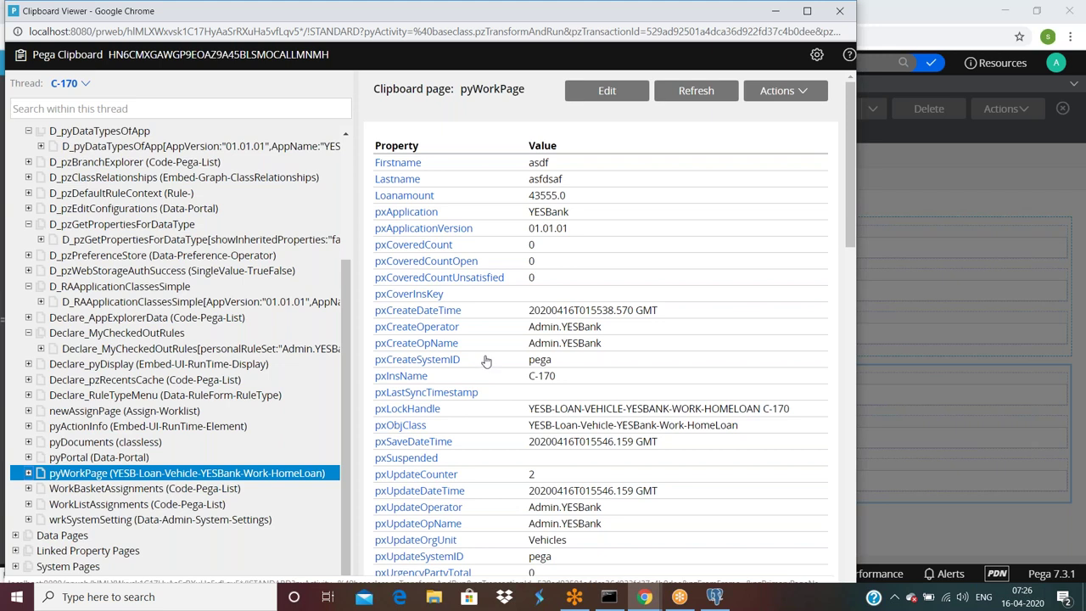
Examine the property values on pyWorkPage and the list of user pages in the C-170 thread
scroll(488, 356, "down", 3)
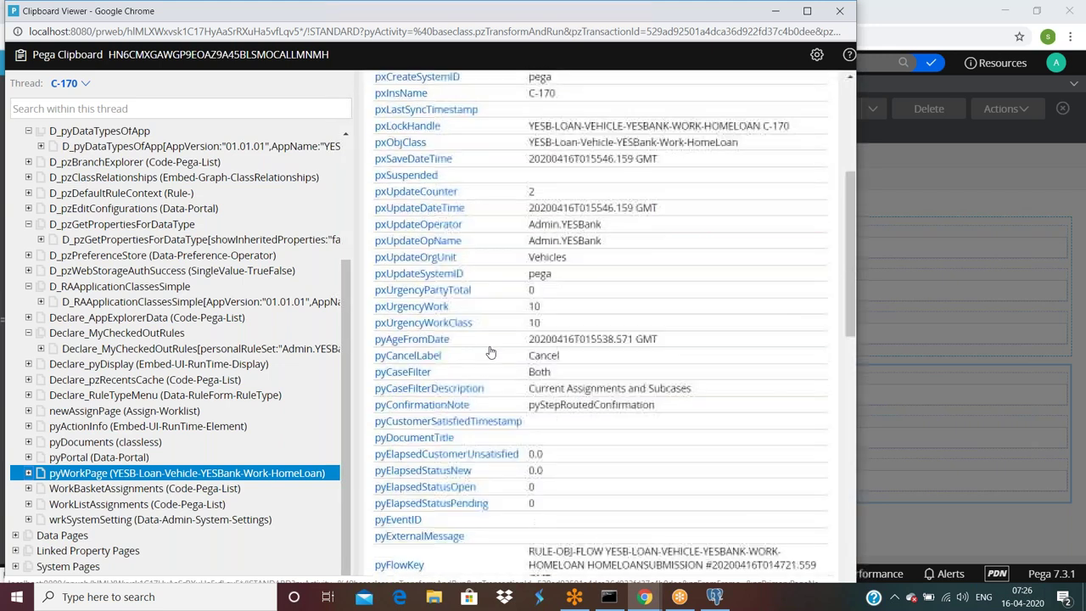
scroll(491, 352, "down", 2)
scroll(488, 362, "down", 5)
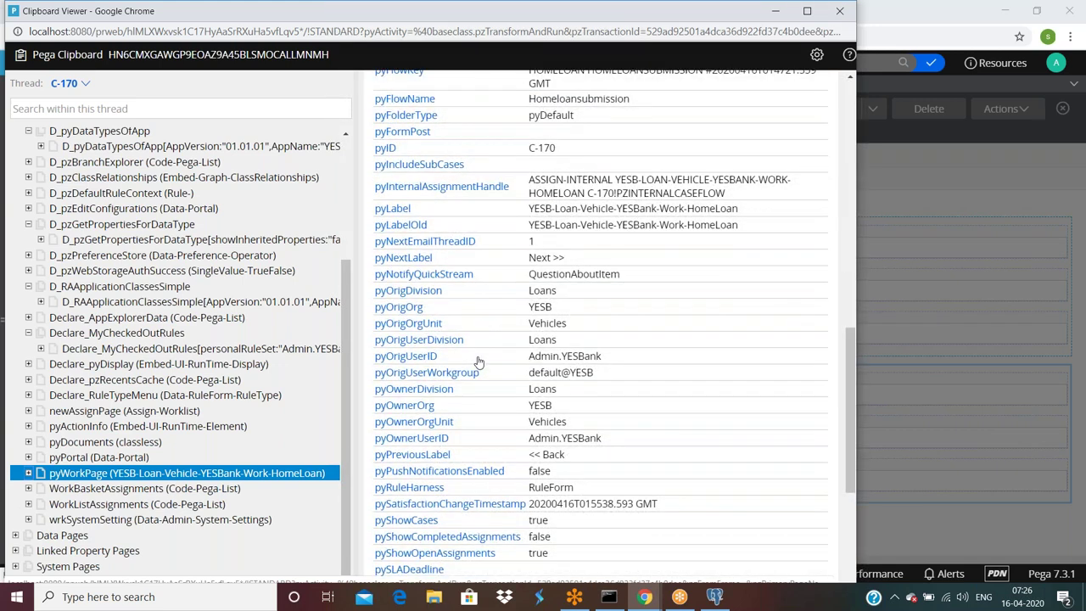
scroll(479, 363, "down", 2)
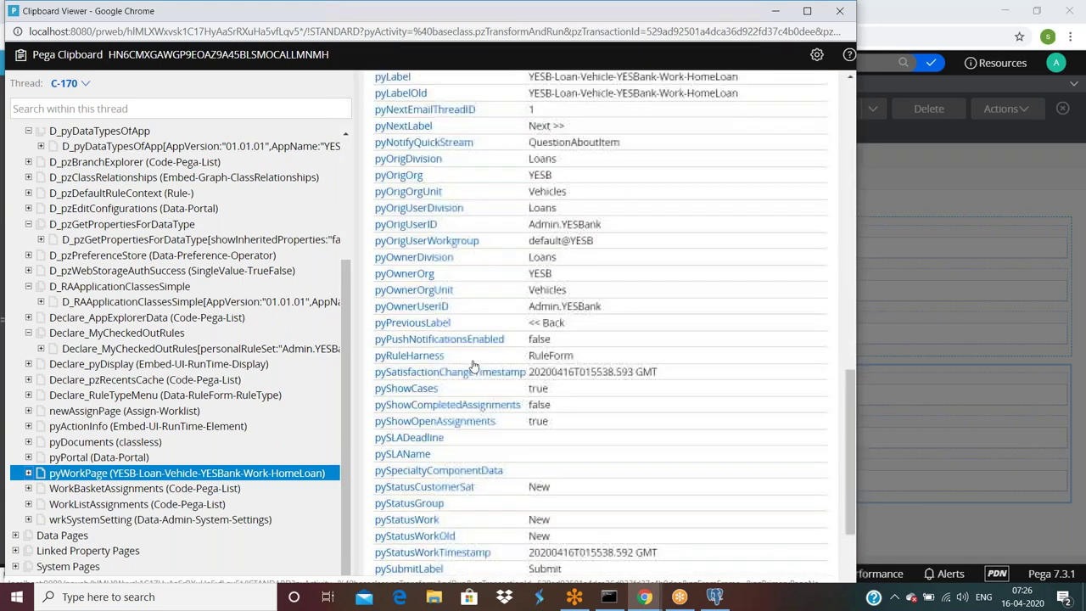
scroll(473, 365, "down", 2)
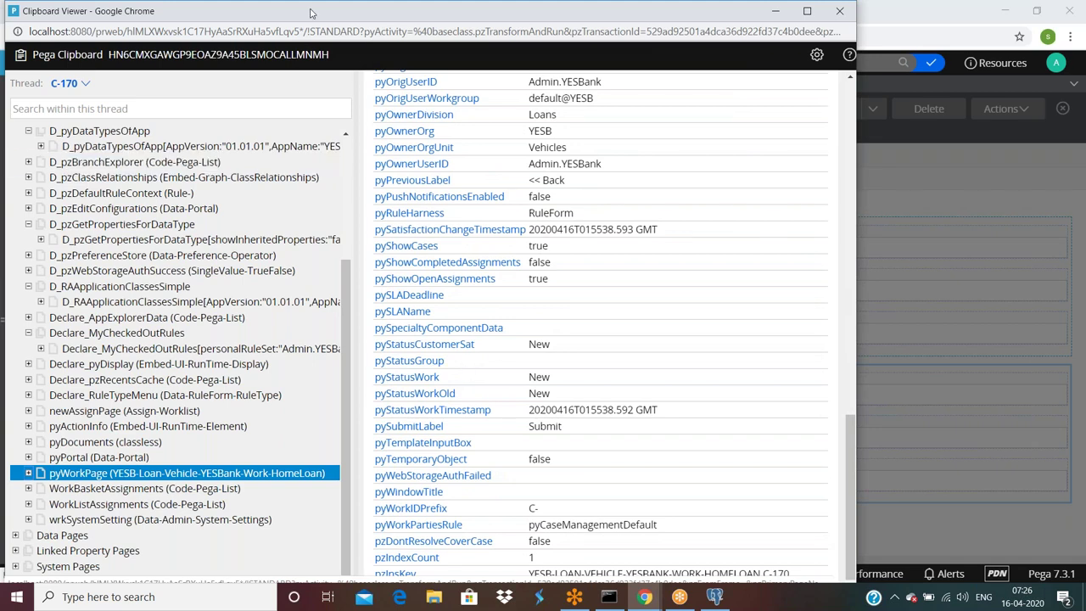
left_click_drag(310, 6, 343, 39)
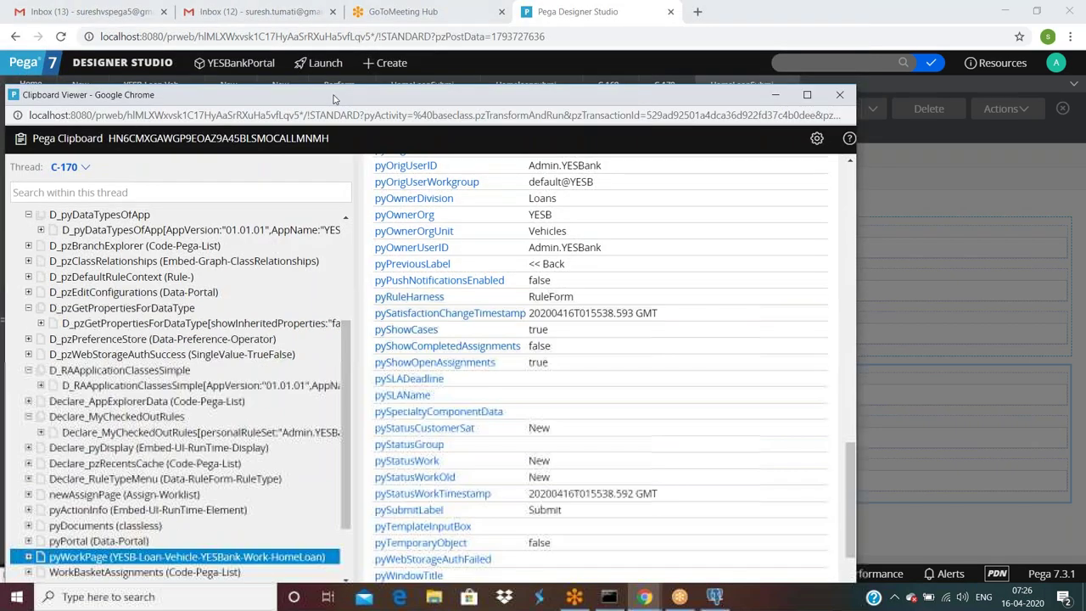
scroll(552, 387, "down", 1)
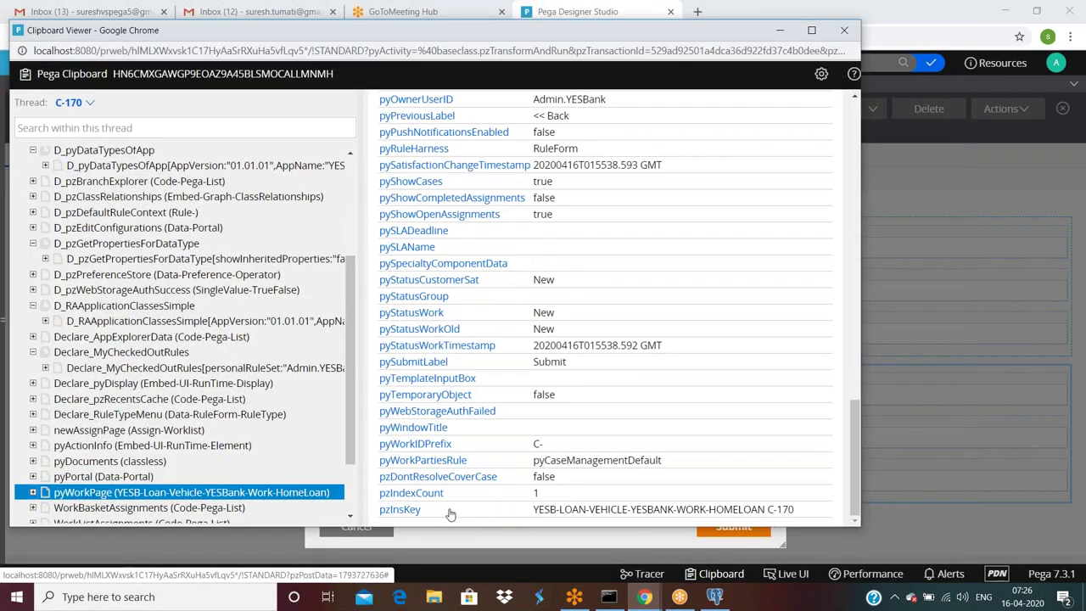
scroll(439, 514, "up", 1)
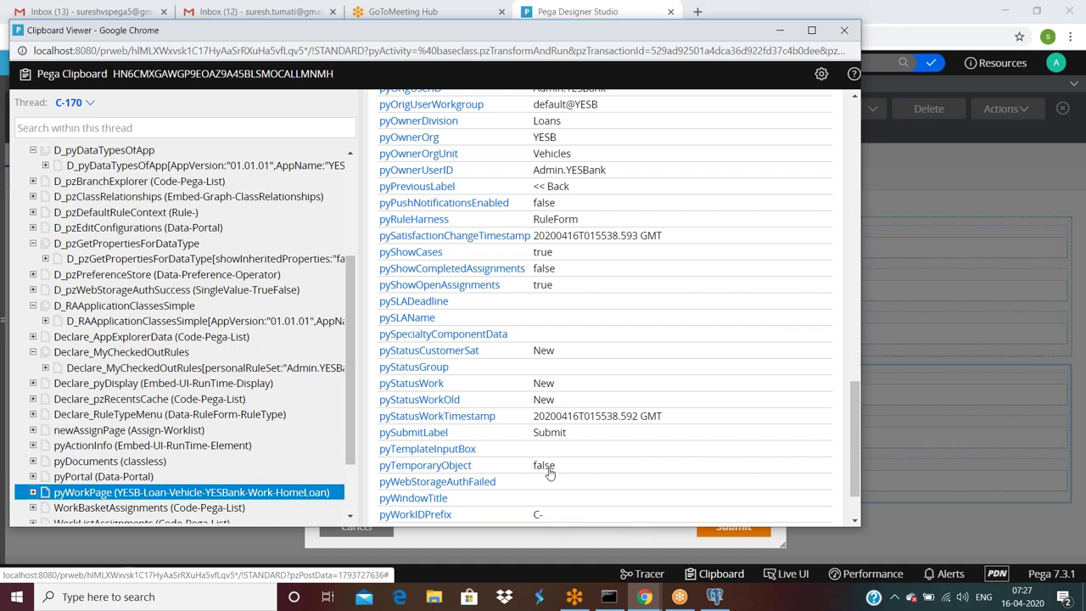
scroll(548, 474, "down", 2)
scroll(497, 474, "up", 4)
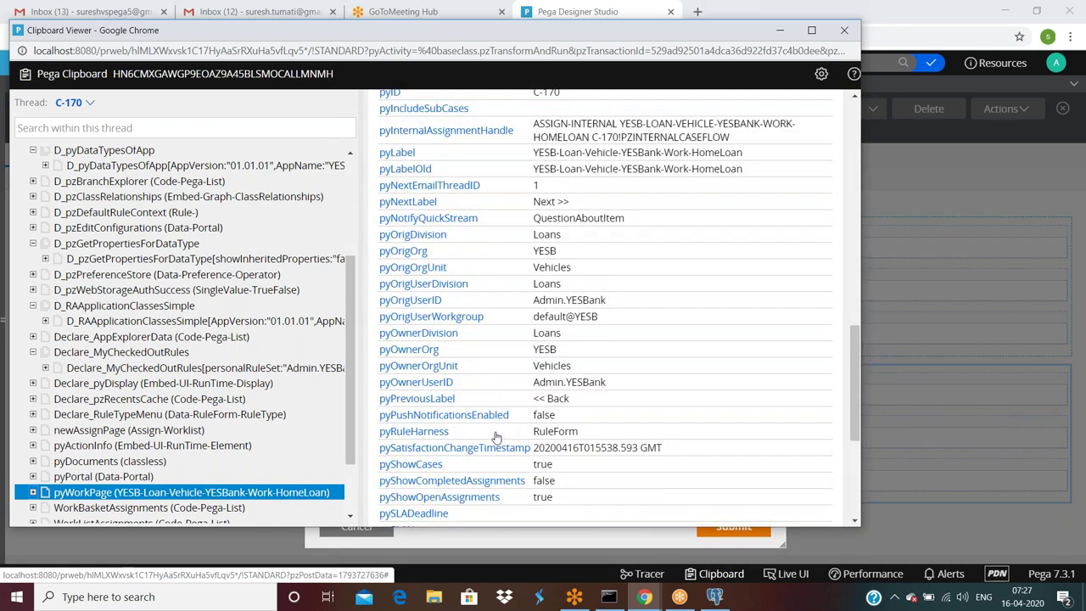
scroll(496, 447, "up", 2)
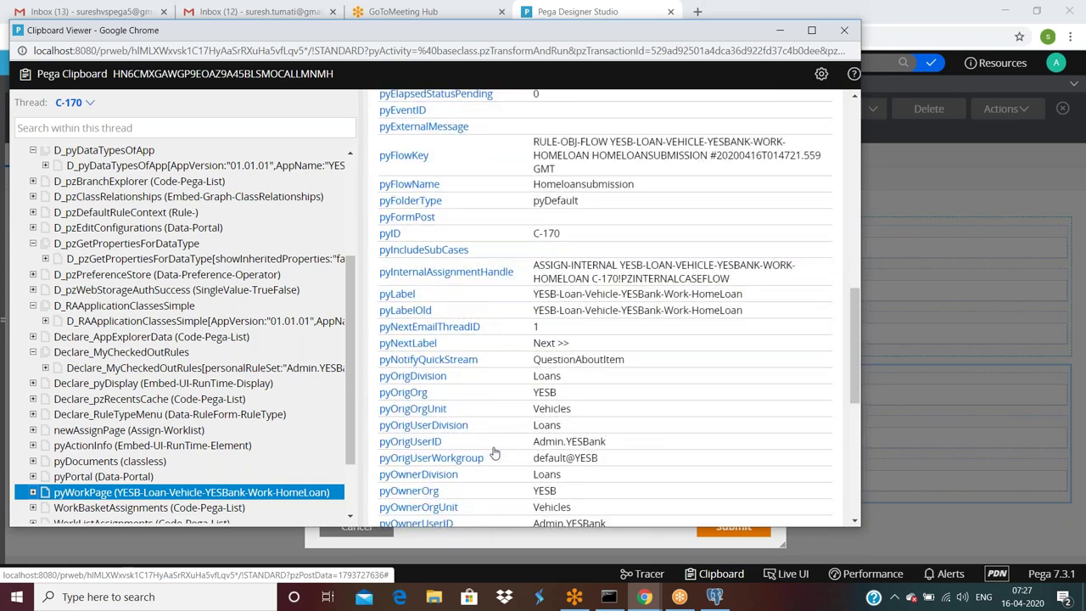
scroll(496, 454, "up", 8)
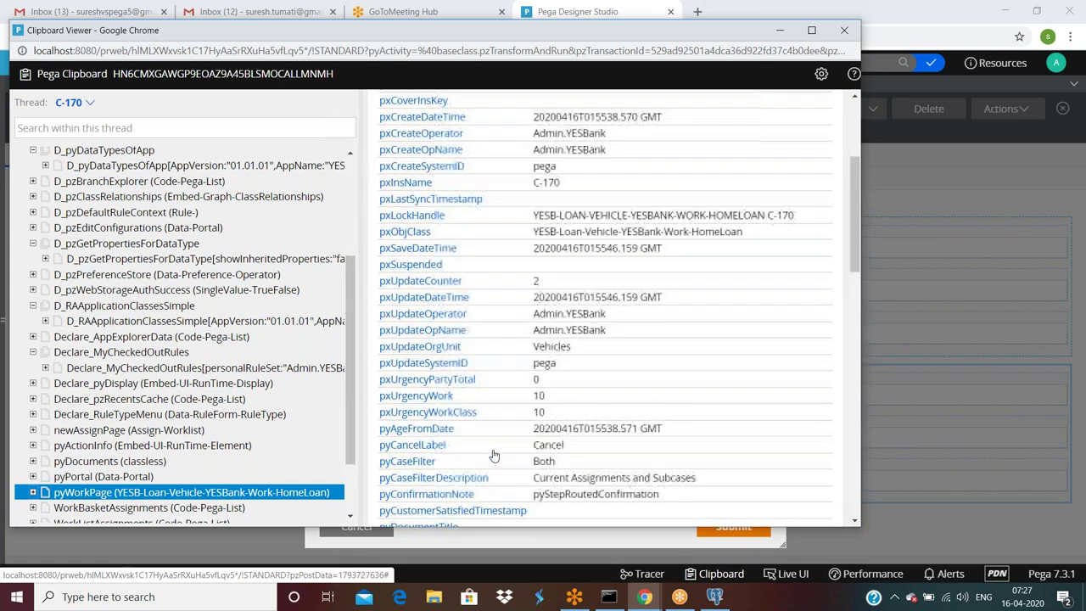
scroll(494, 457, "up", 3)
scroll(183, 430, "up", 4)
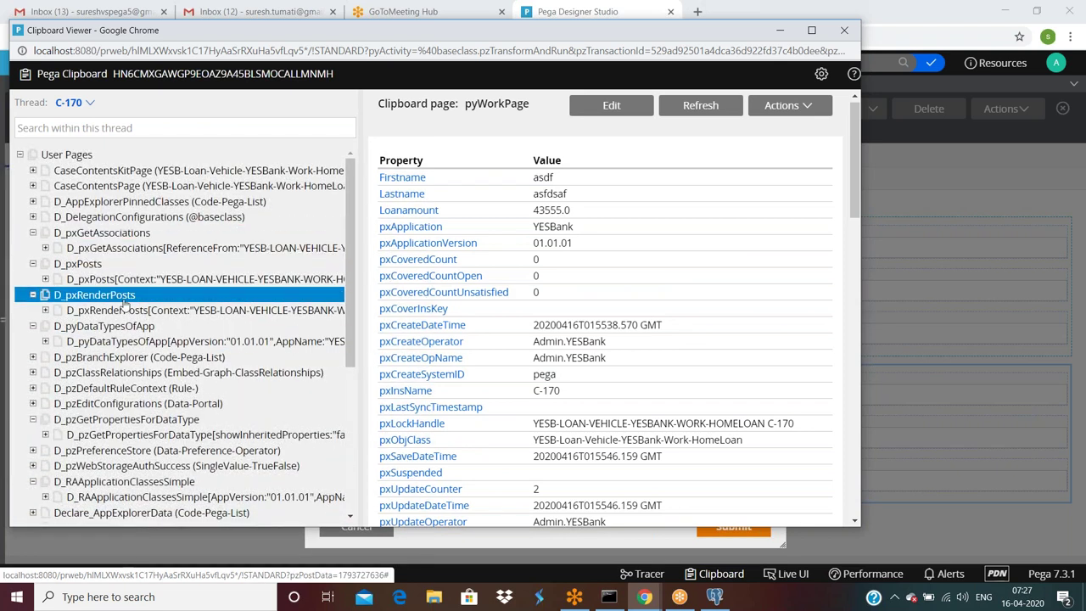
scroll(125, 306, "down", 5)
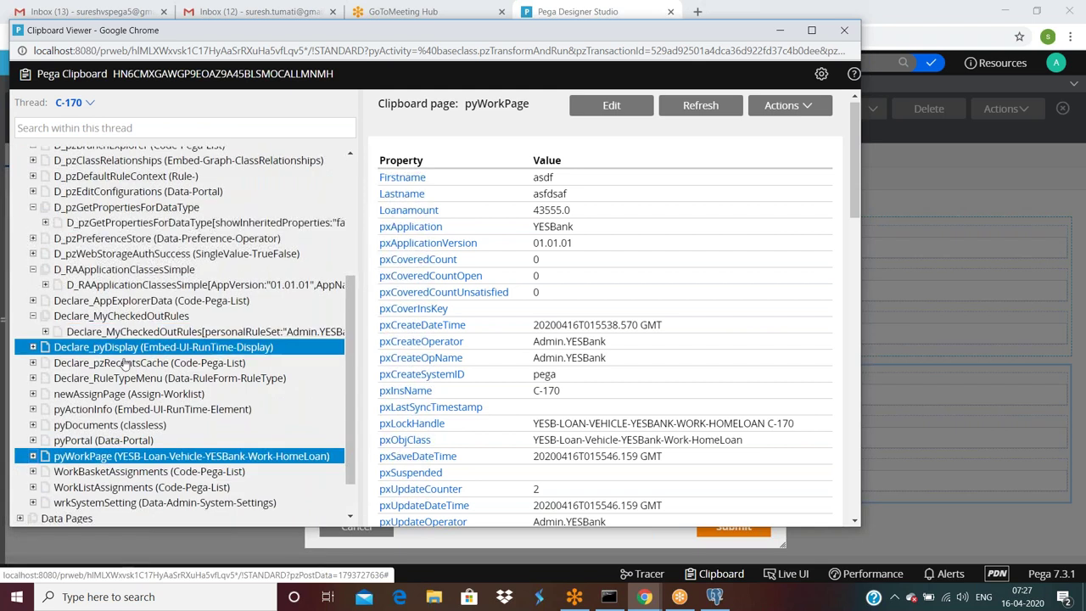
Display newAssignPage in the C-170 thread and examine its assignment properties
left_click(169, 394)
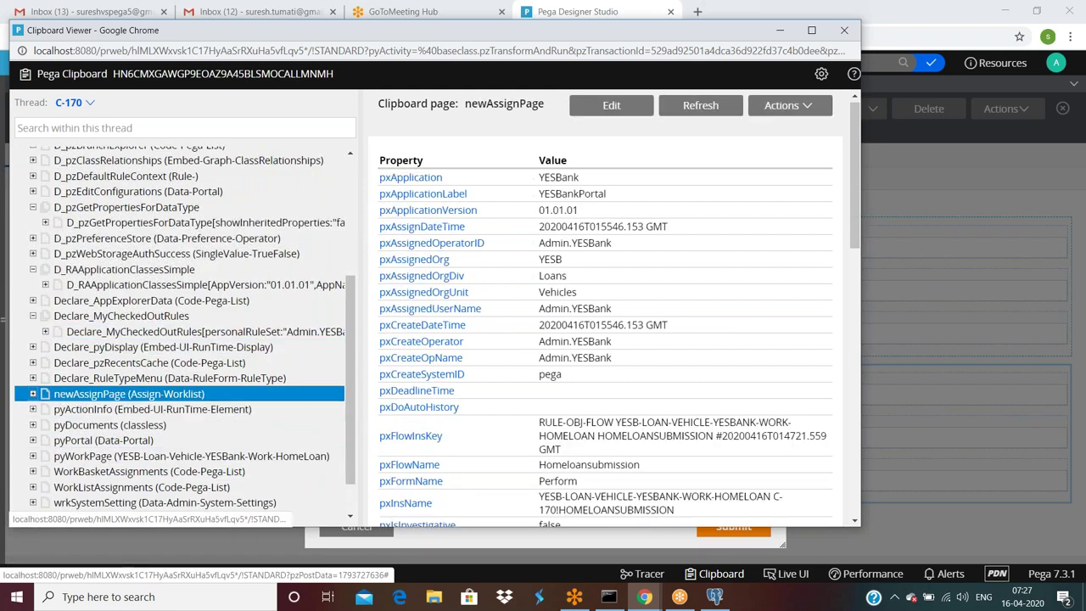
scroll(582, 272, "down", 3)
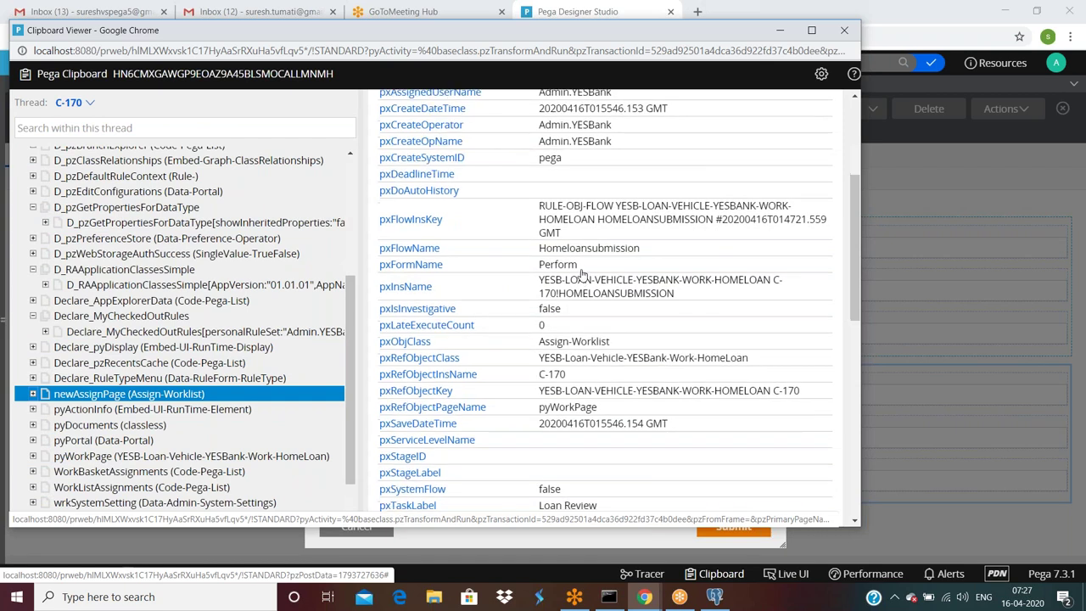
scroll(582, 272, "down", 1)
scroll(582, 230, "down", 1)
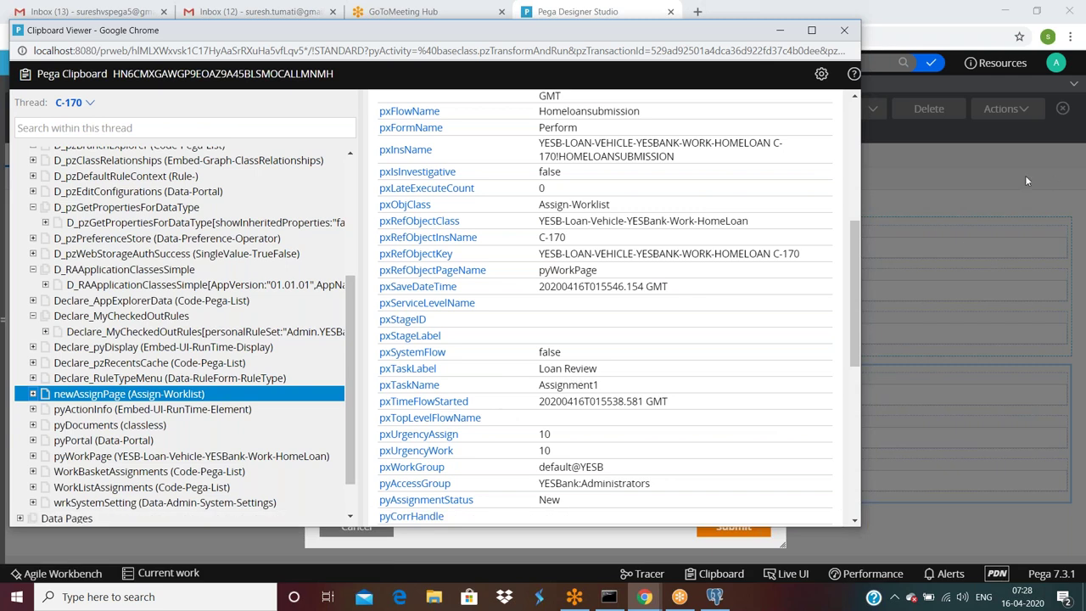
Cancel the second dynamic layout's property changes and close the modified HomeLoanSubmission section
left_click(963, 180)
left_click(355, 526)
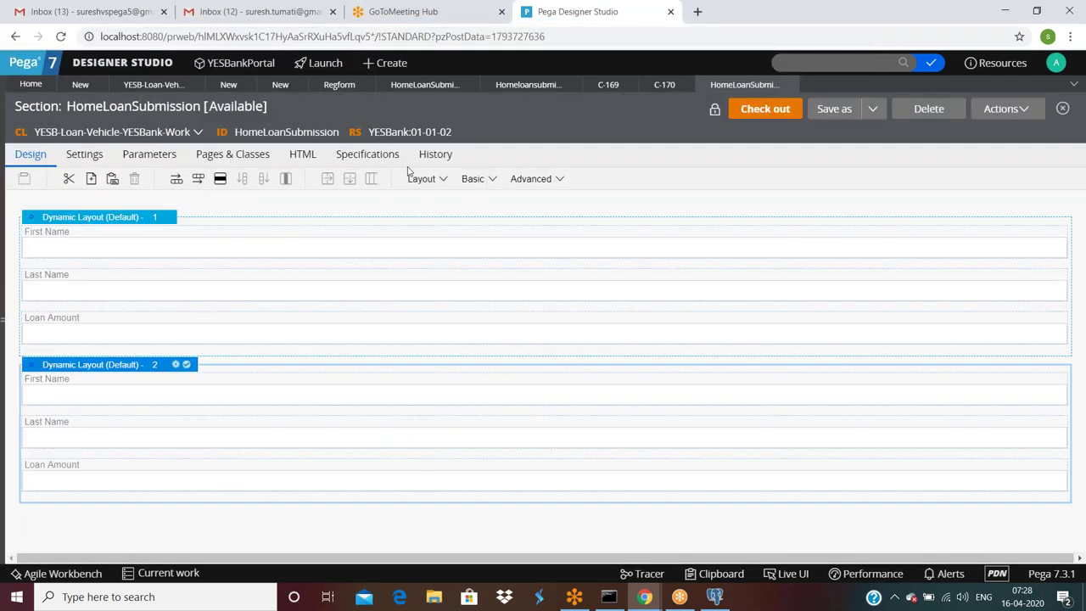
left_click(425, 84)
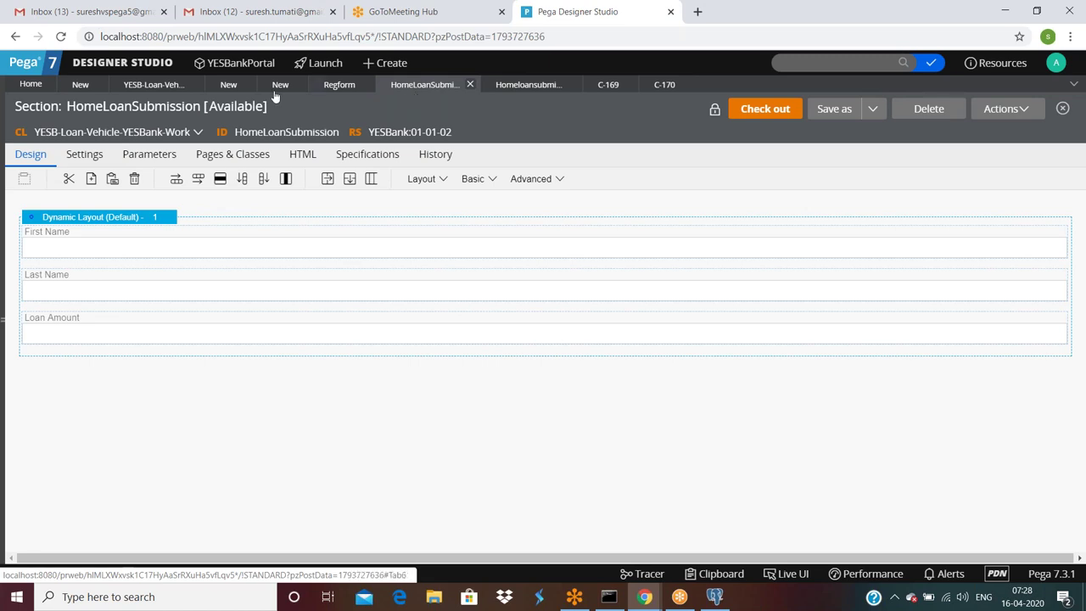
Open the HomeLoanSubmission flow action from the Submit Loan Details connector in the Homeloansubmission flow diagram
left_click(154, 84)
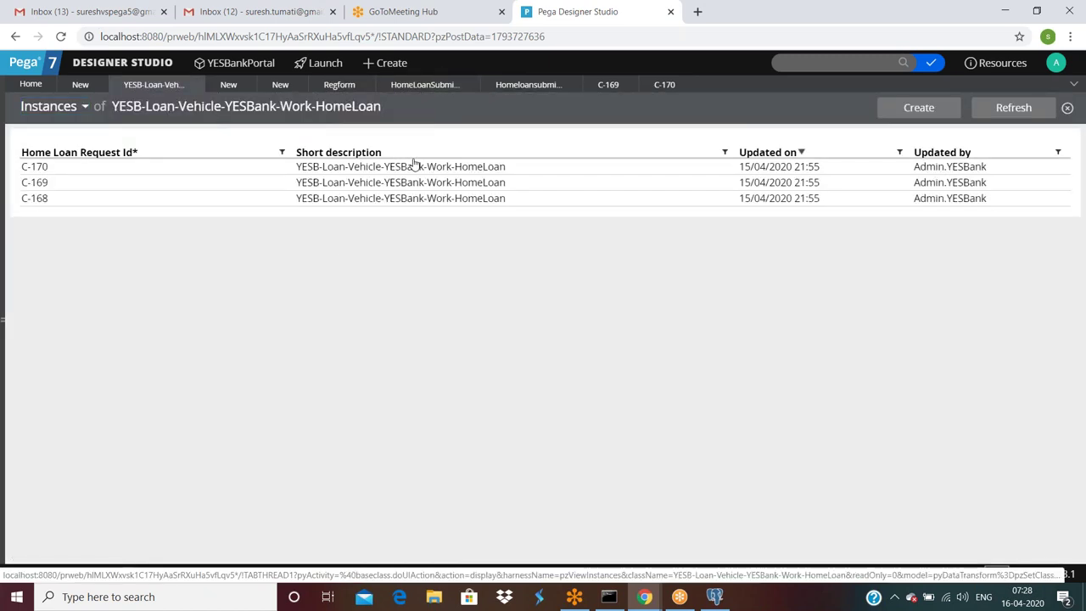
left_click(420, 85)
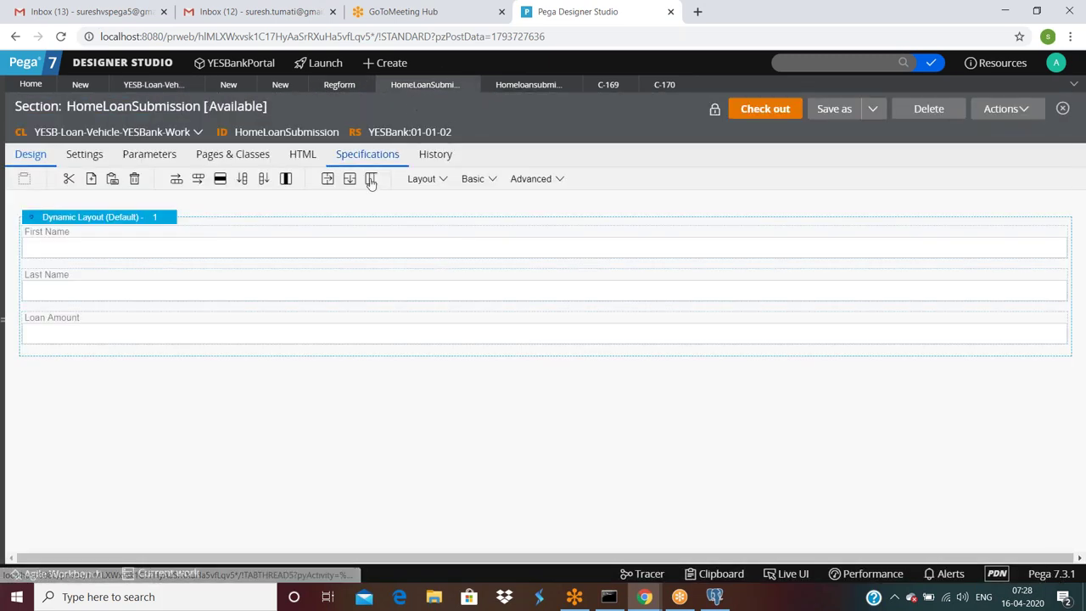
left_click(513, 84)
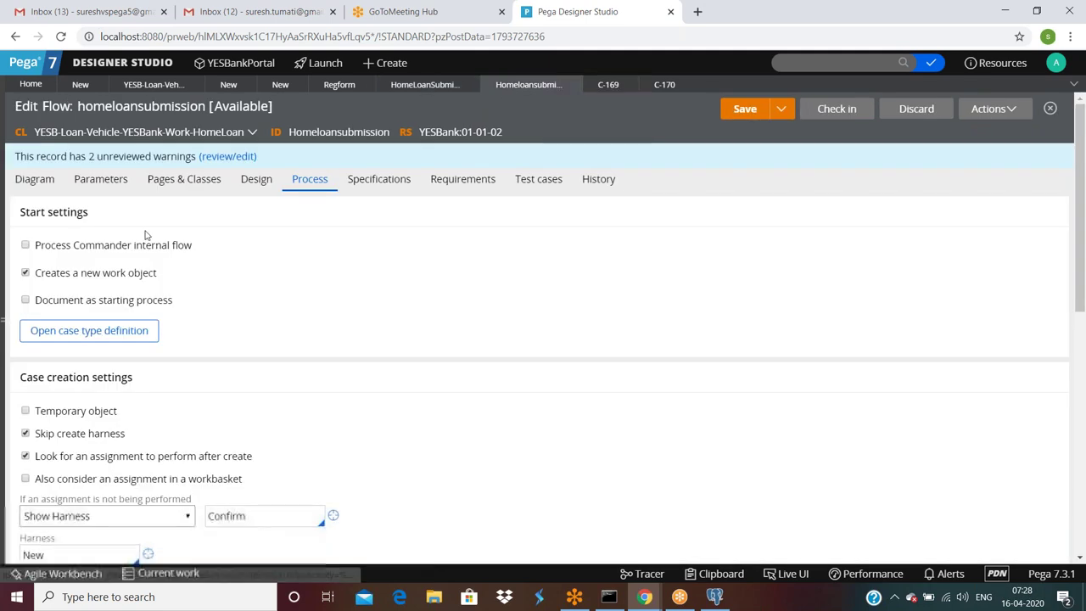
left_click(34, 179)
double_click(304, 360)
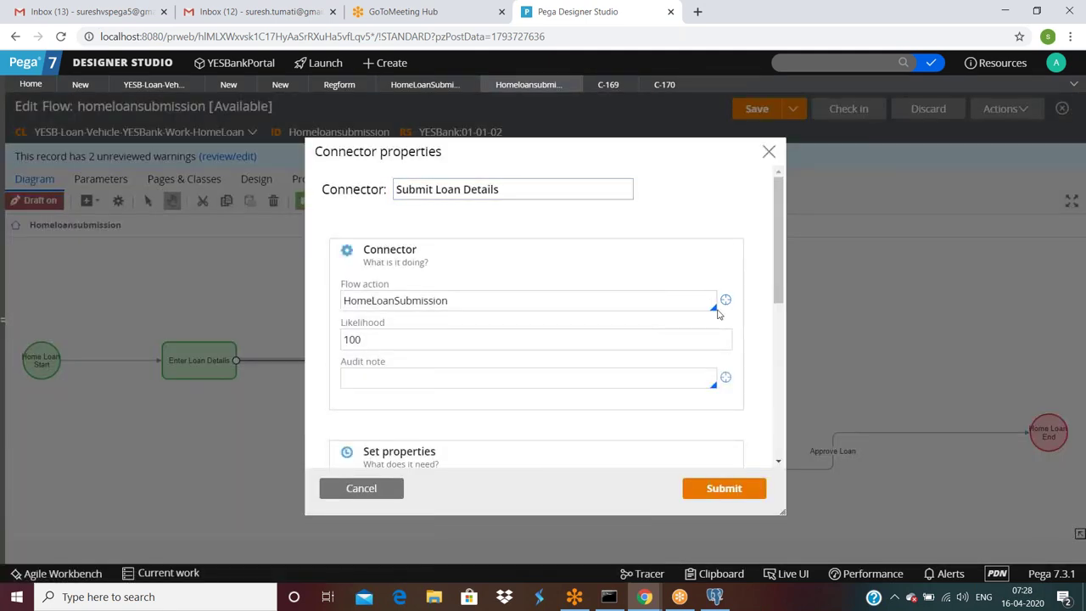
left_click(726, 300)
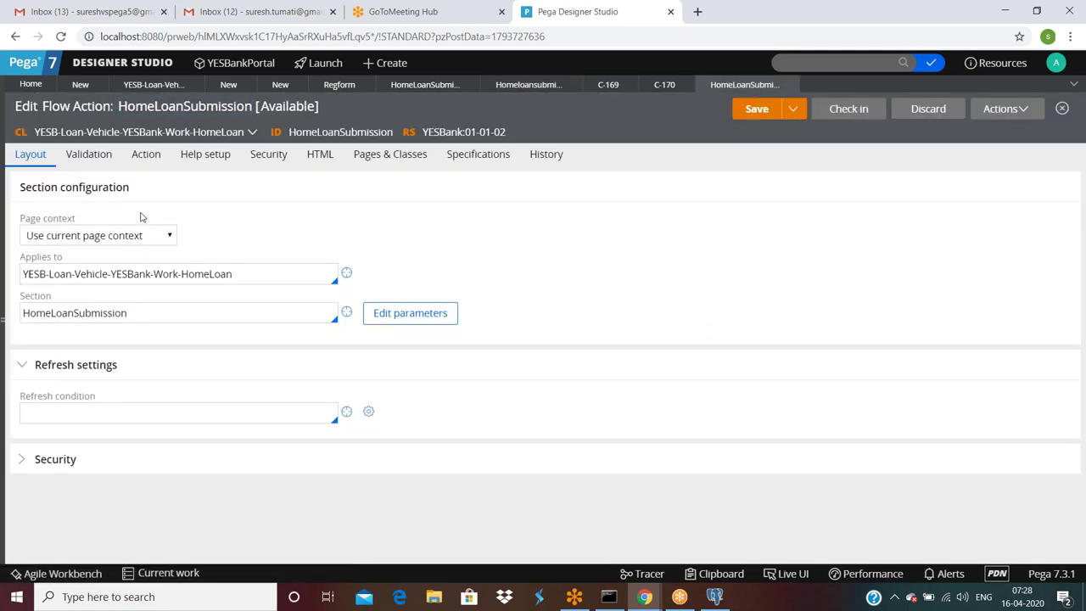
Set the flow action's post-processing data transform to setdata and create that data transform in the YESB-Loan-Vehicle-YESBank-Work-HomeLoan class
left_click(145, 154)
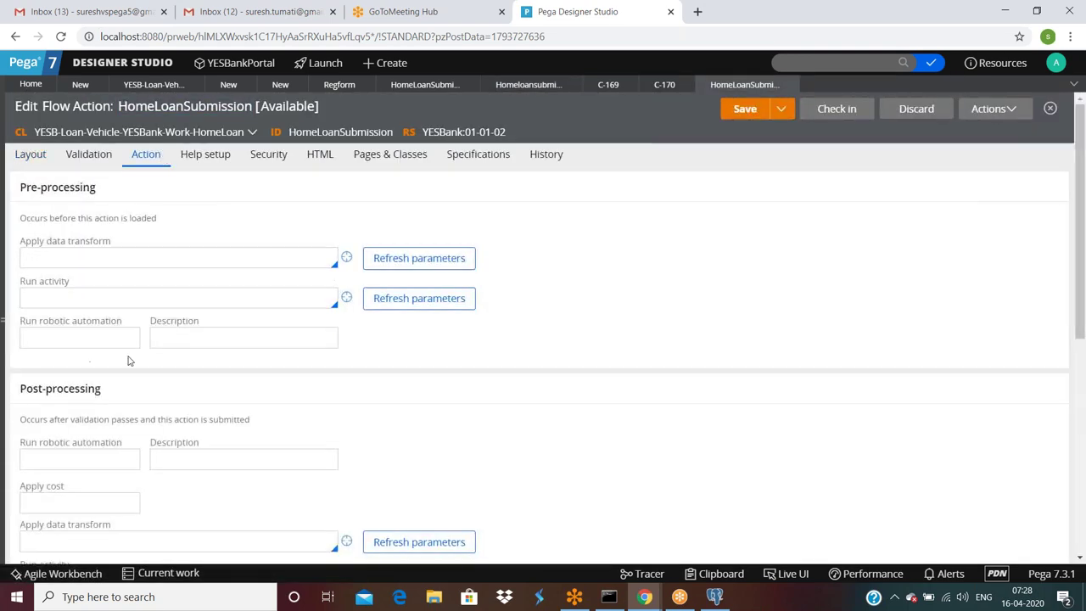
scroll(128, 359, "down", 2)
left_click(99, 402)
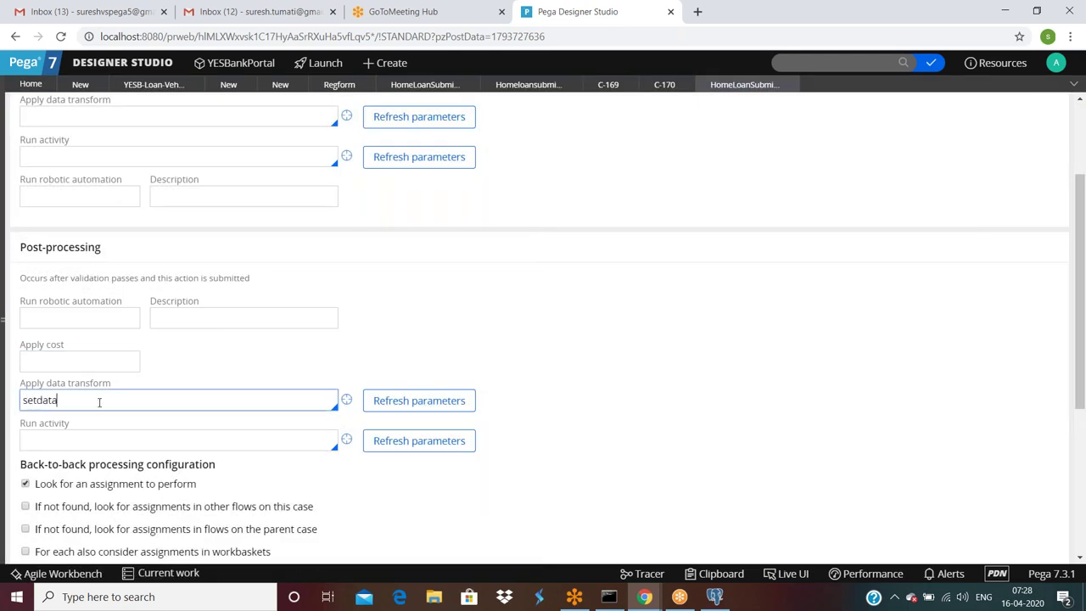
left_click(344, 404)
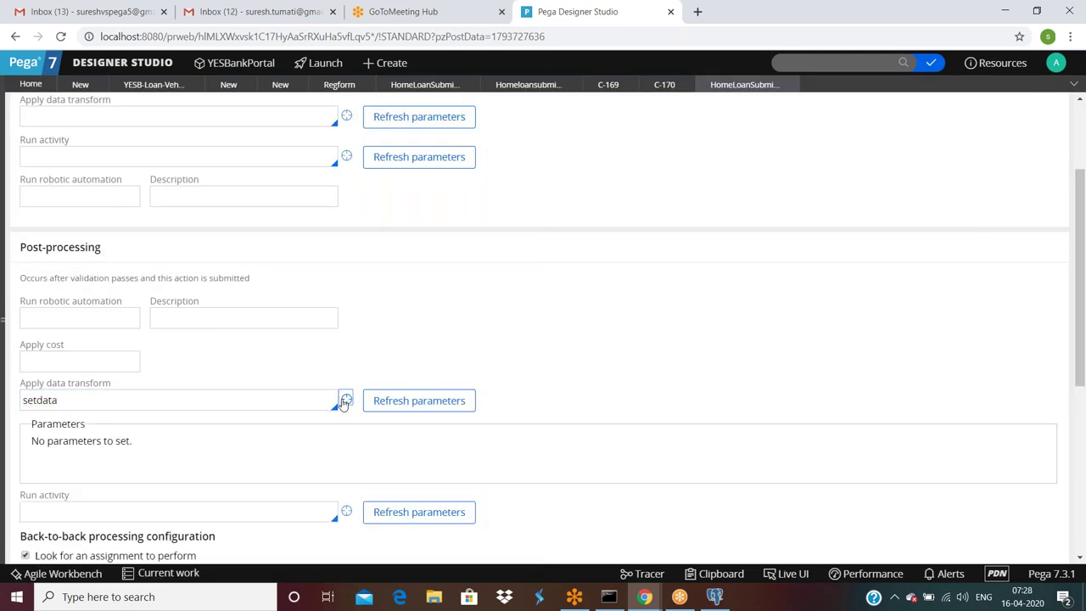
left_click(344, 402)
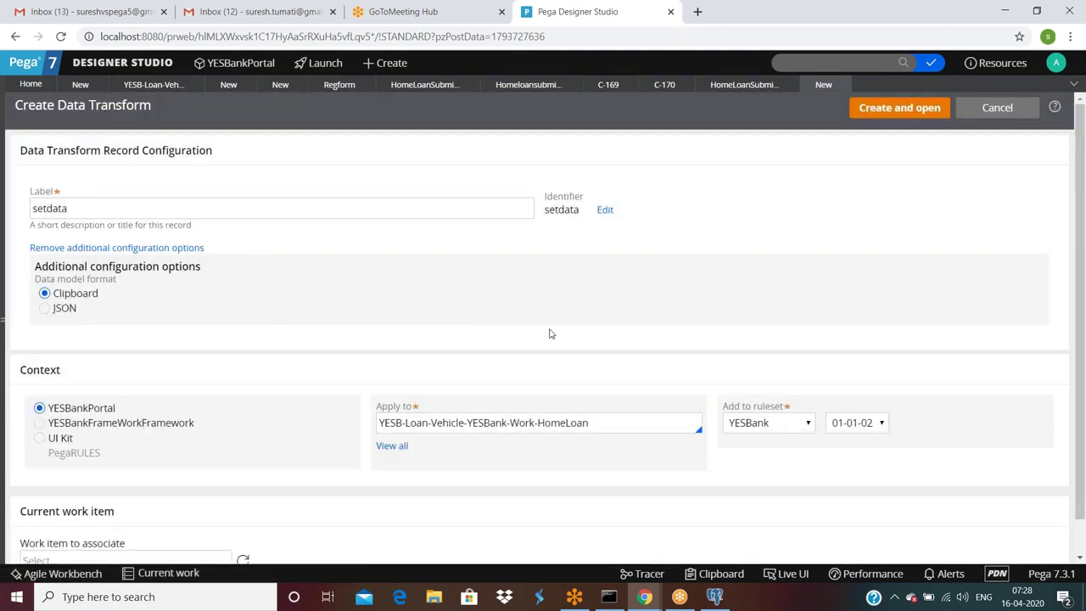
left_click(883, 110)
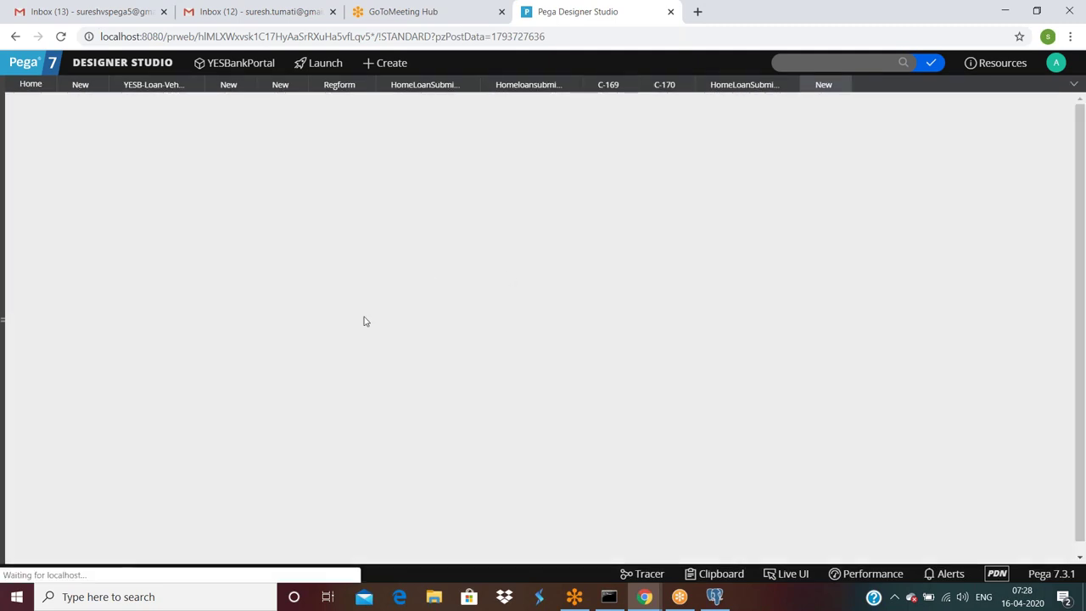
Enter .TempMessage as the target of the Set action in the first row of setdata
left_click(260, 208)
type(".py")
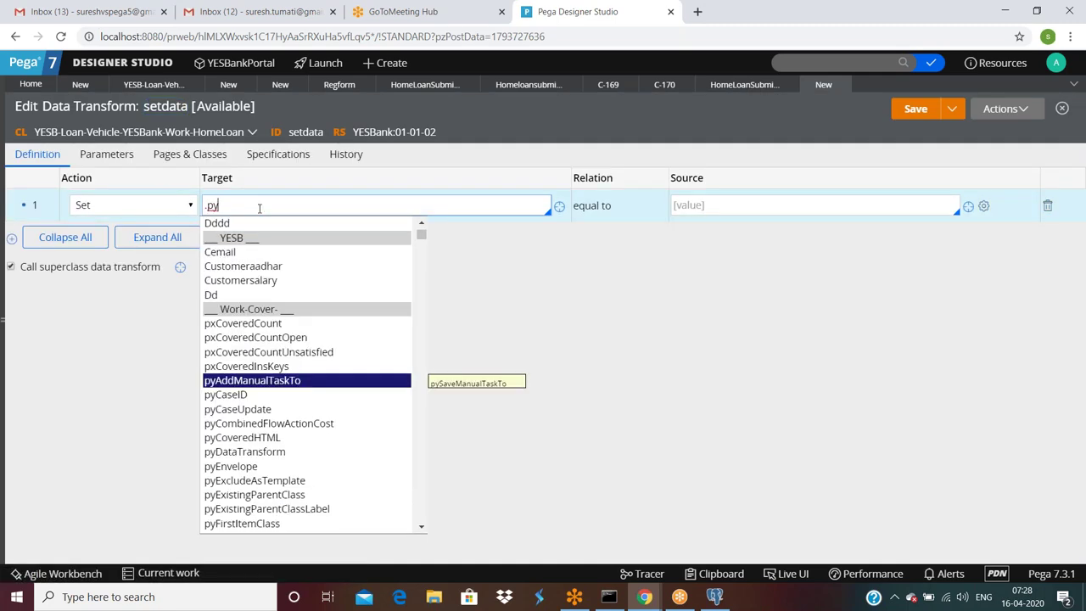
key("BackSpace")
key("BackSpace")
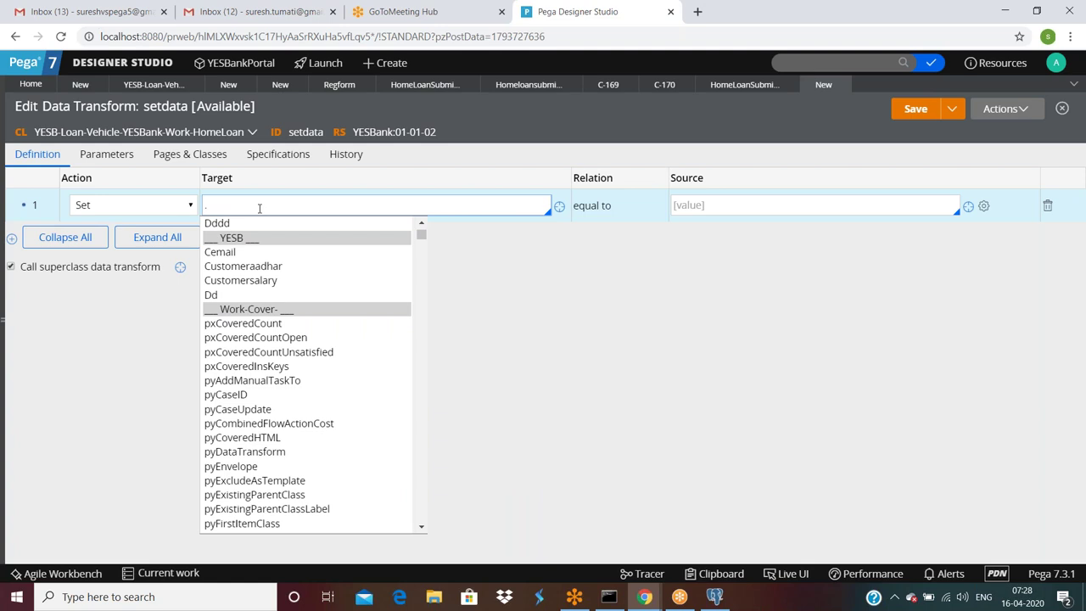
type("TempMessage")
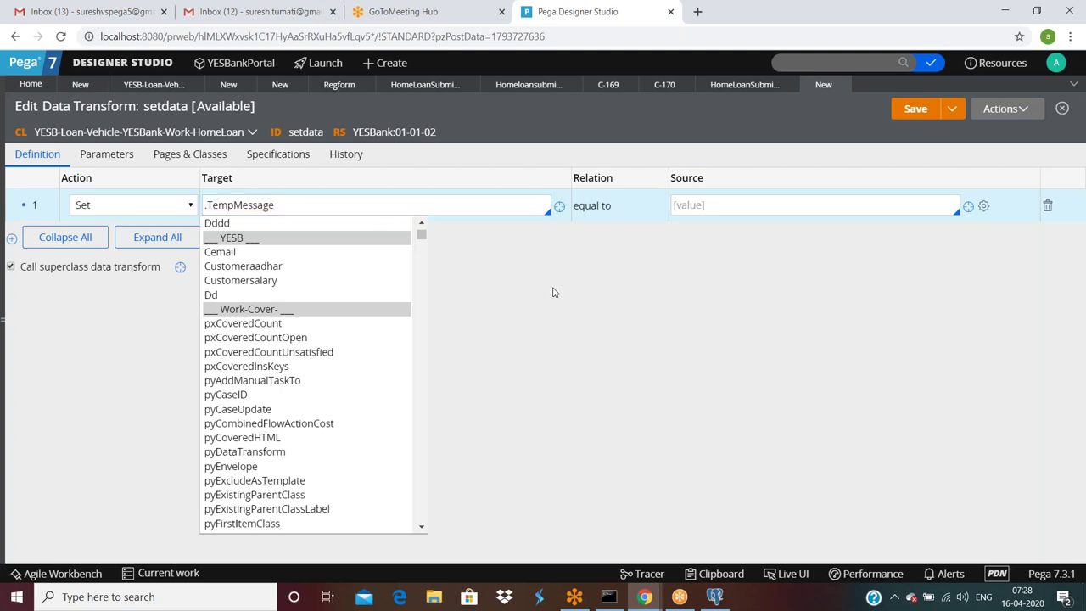
left_click(558, 209)
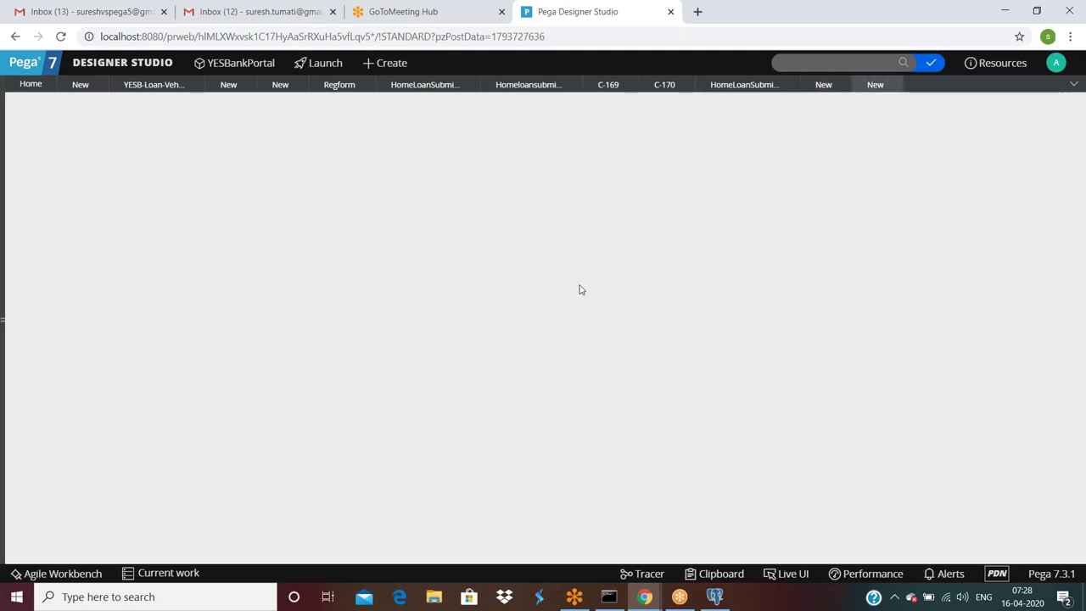
double_click(621, 366)
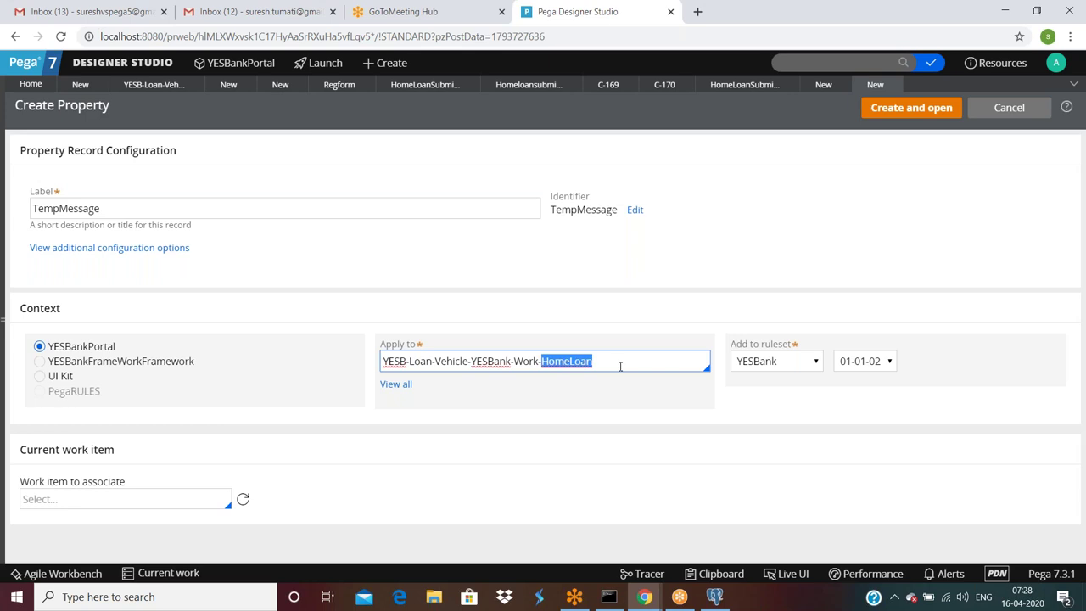
left_click(905, 108)
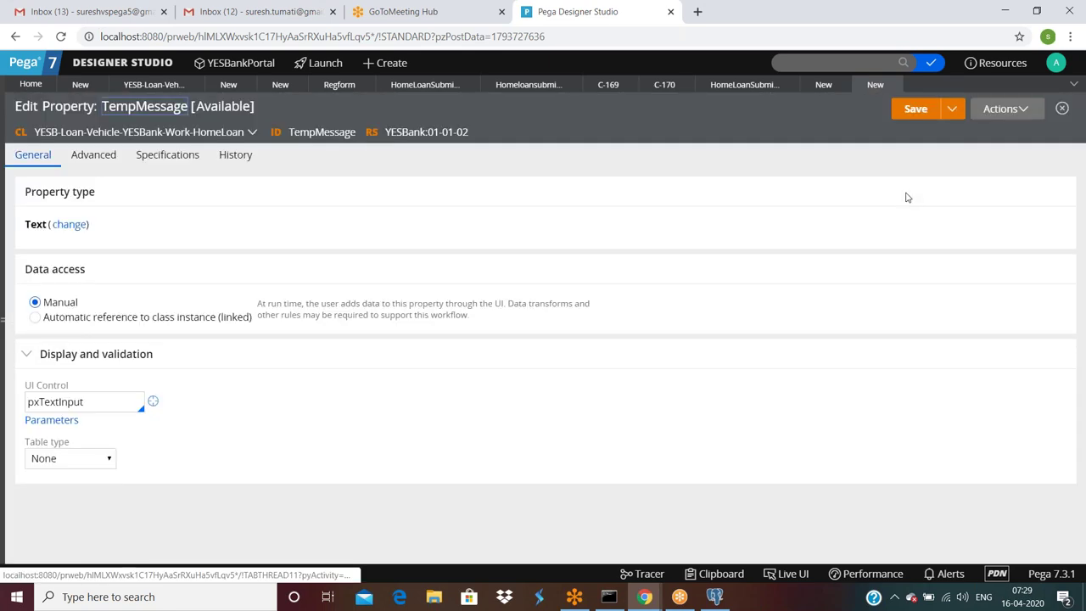
left_click(895, 85)
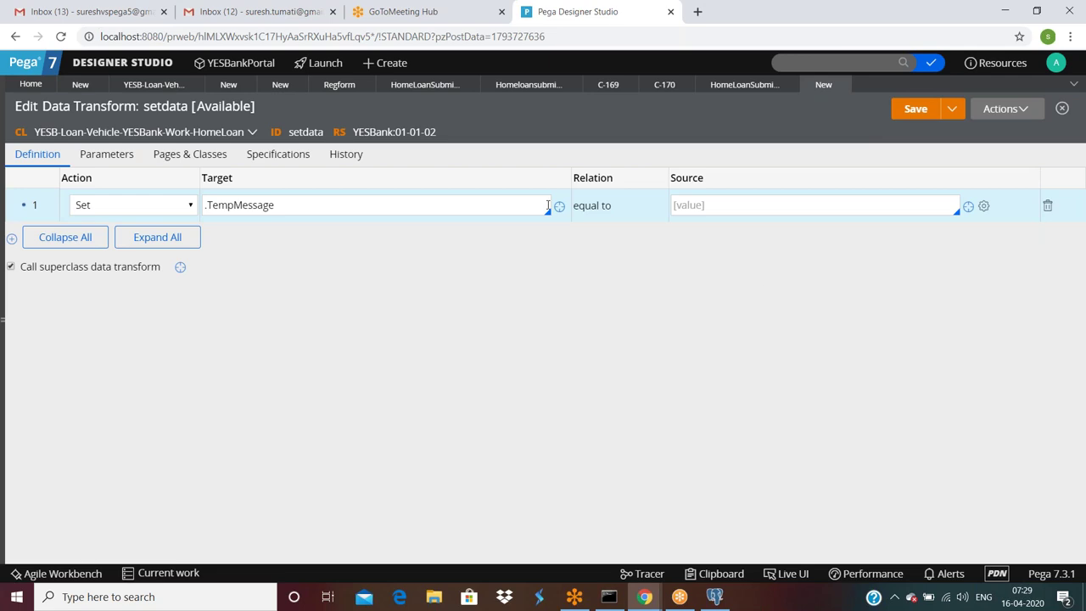
Create the TempMessage property from the target field, applied to class YESB-Loan-Vehicle-YESBank-Work, and save it as a Text property
left_click(560, 207)
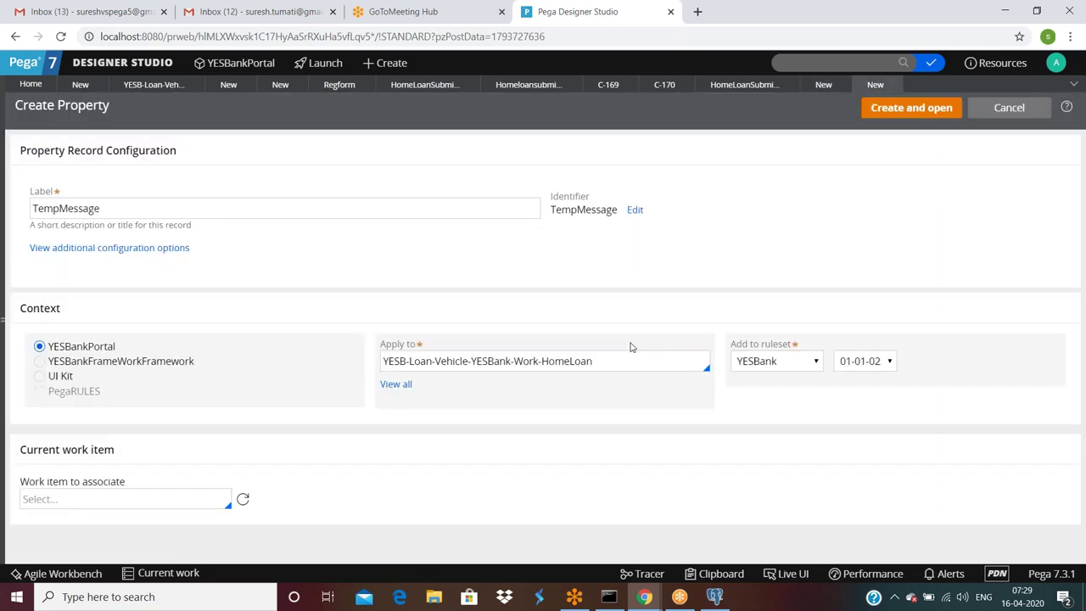
left_click(619, 364)
key("BackSpace")
key("BackSpace")
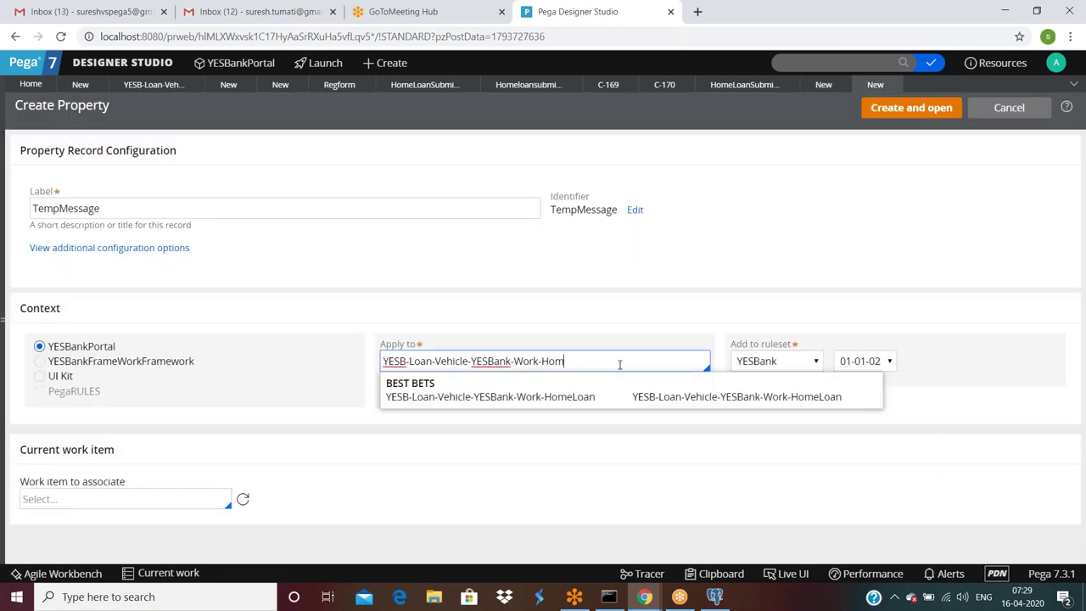
left_click(621, 313)
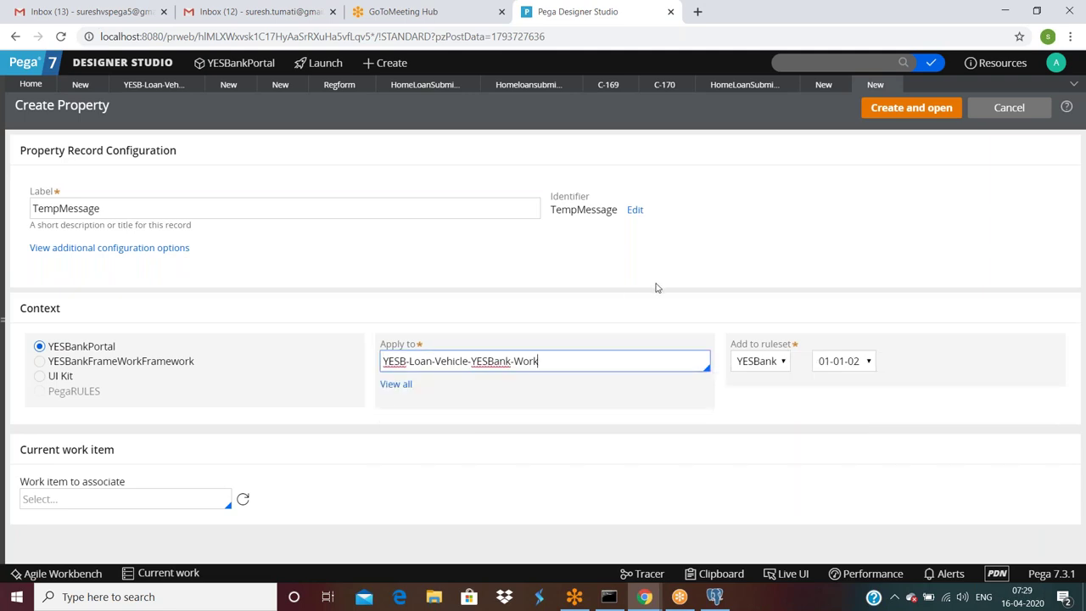
left_click(657, 286)
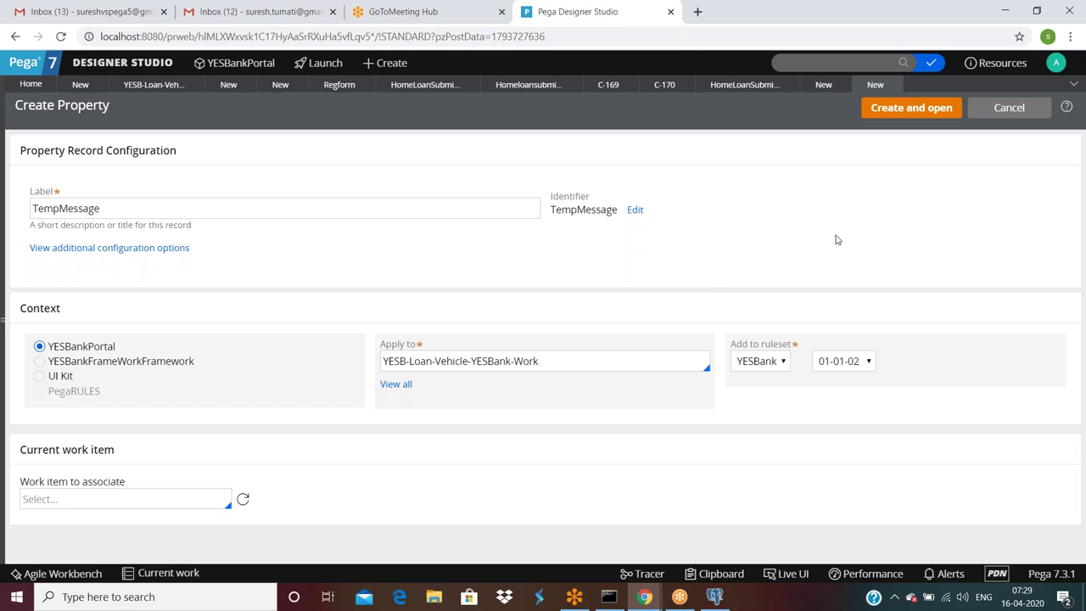
left_click(901, 110)
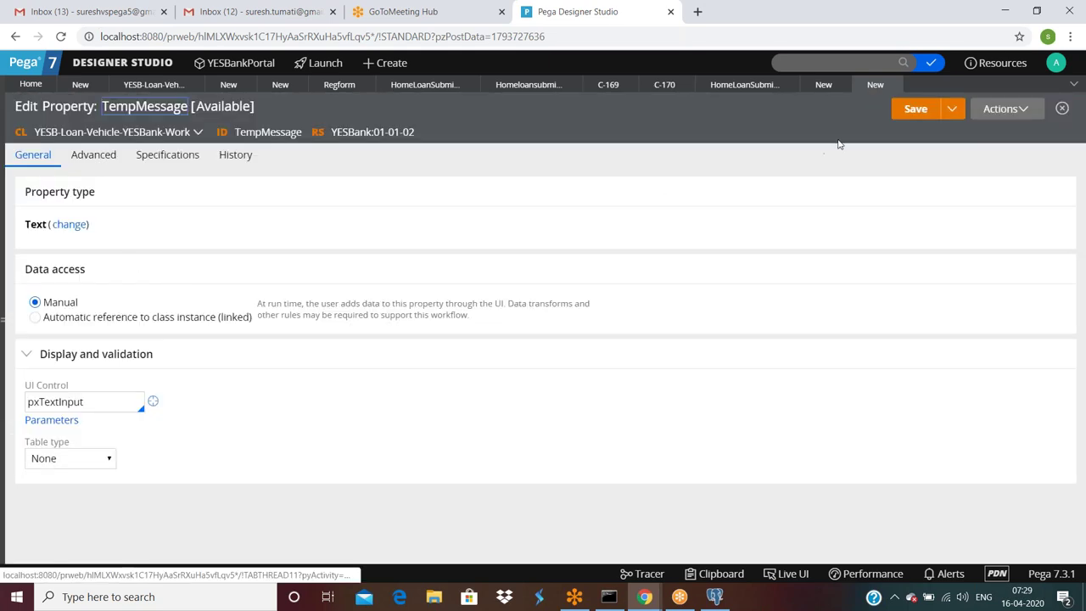
left_click(903, 111)
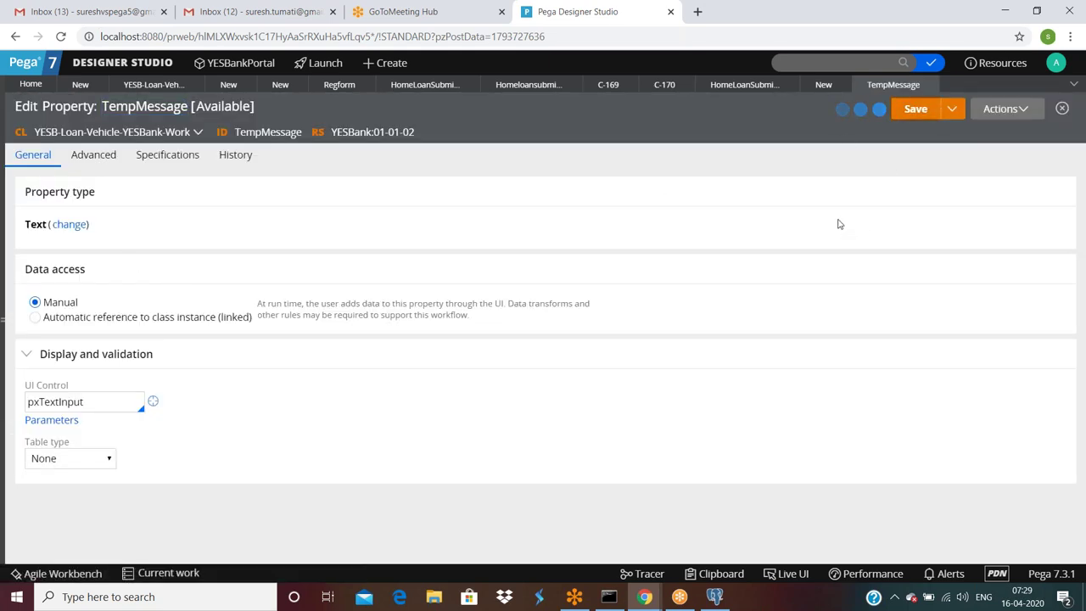
Set the source of .TempMessage to "ReviewLoan" in setdata and save the data transform
left_click(820, 87)
left_click(695, 204)
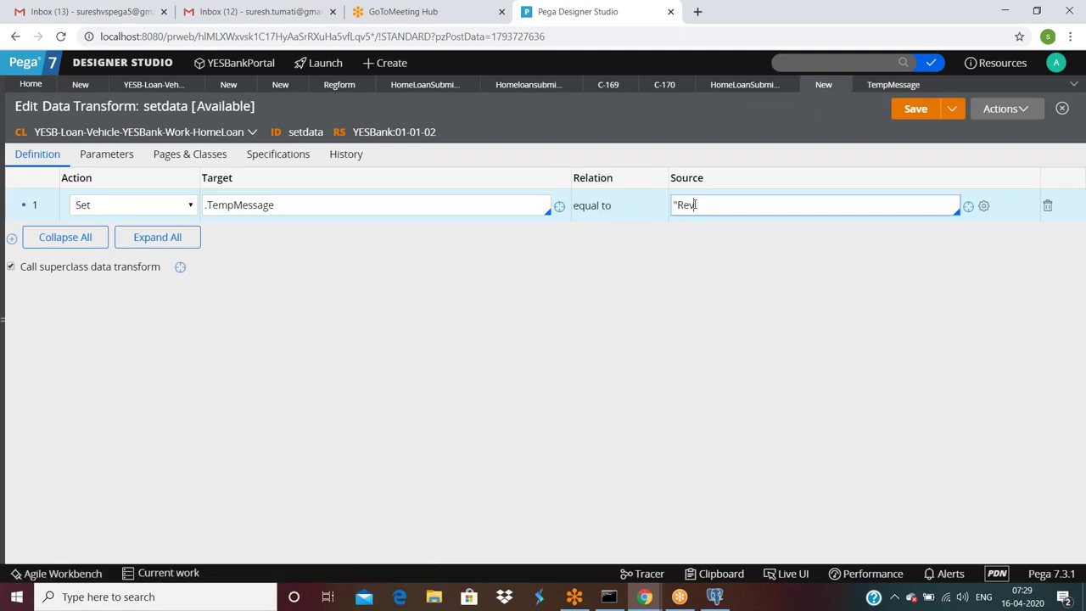
type("\"ReviewLoan\"")
left_click(643, 599)
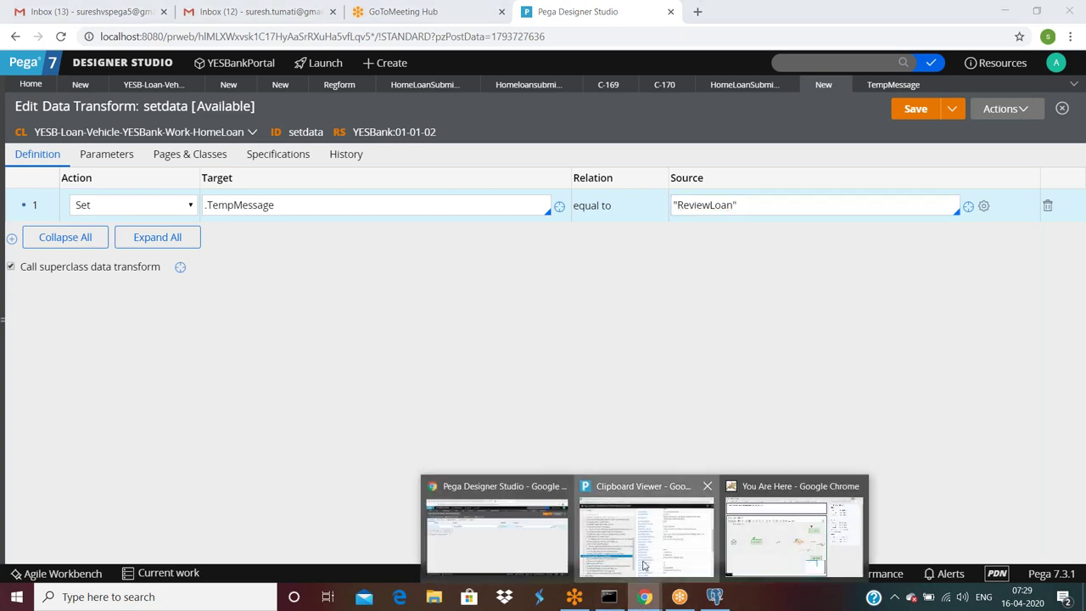
left_click(643, 543)
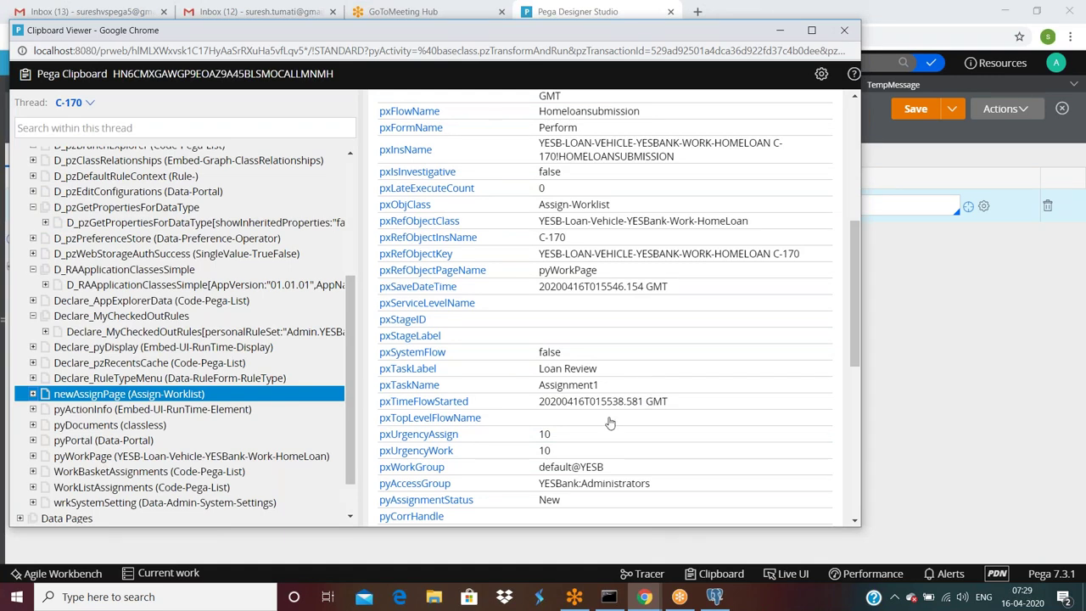
left_click(947, 393)
left_click(919, 109)
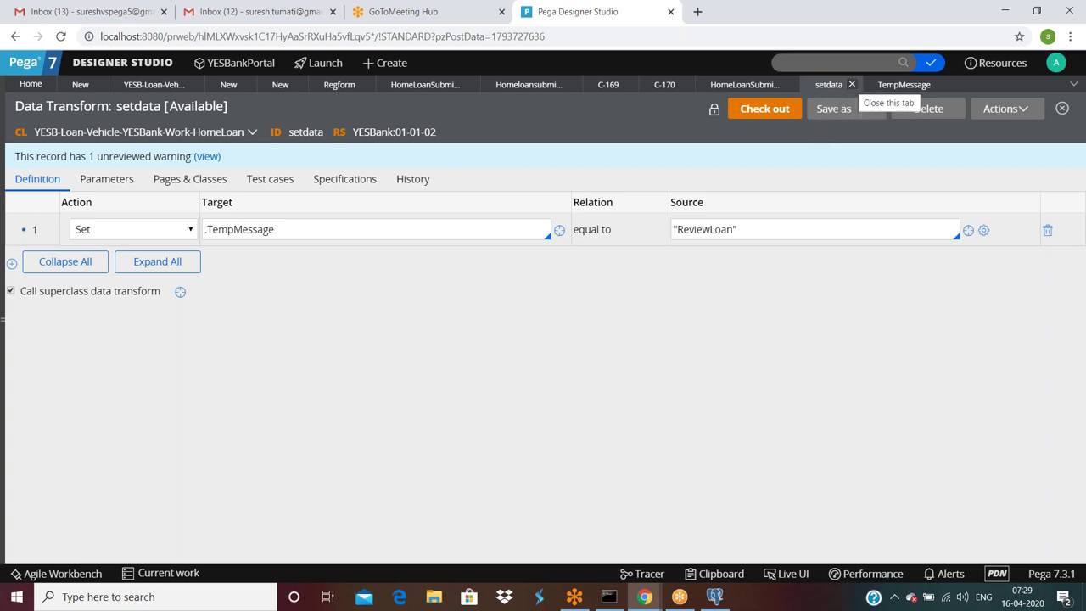
Close setdata, then save the HomeLoanSubmission flow action and return to the Homeloansubmission flow
left_click(852, 85)
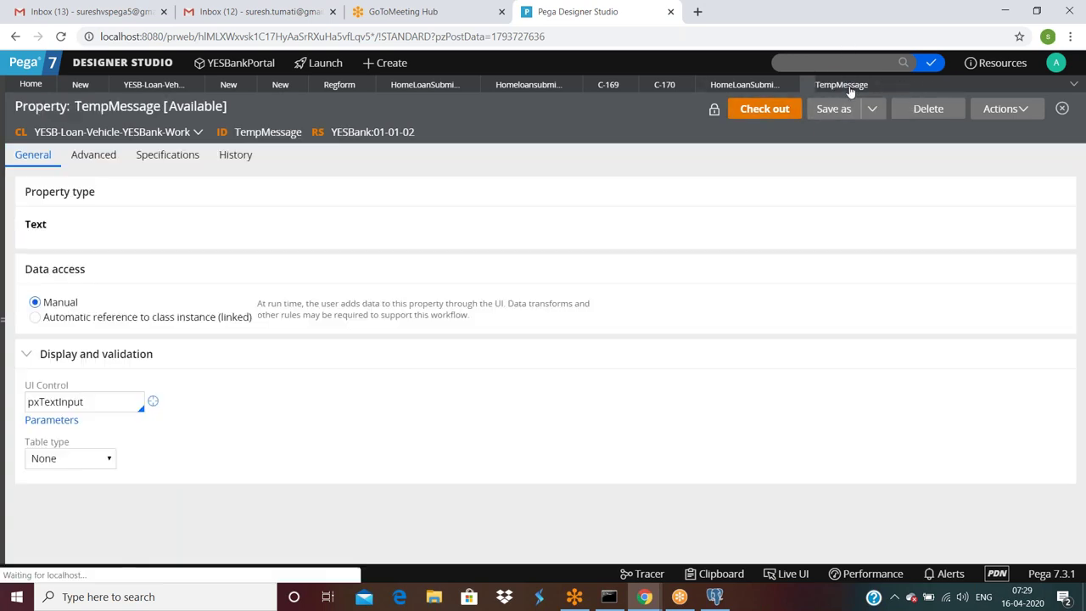
left_click(742, 87)
left_click(747, 114)
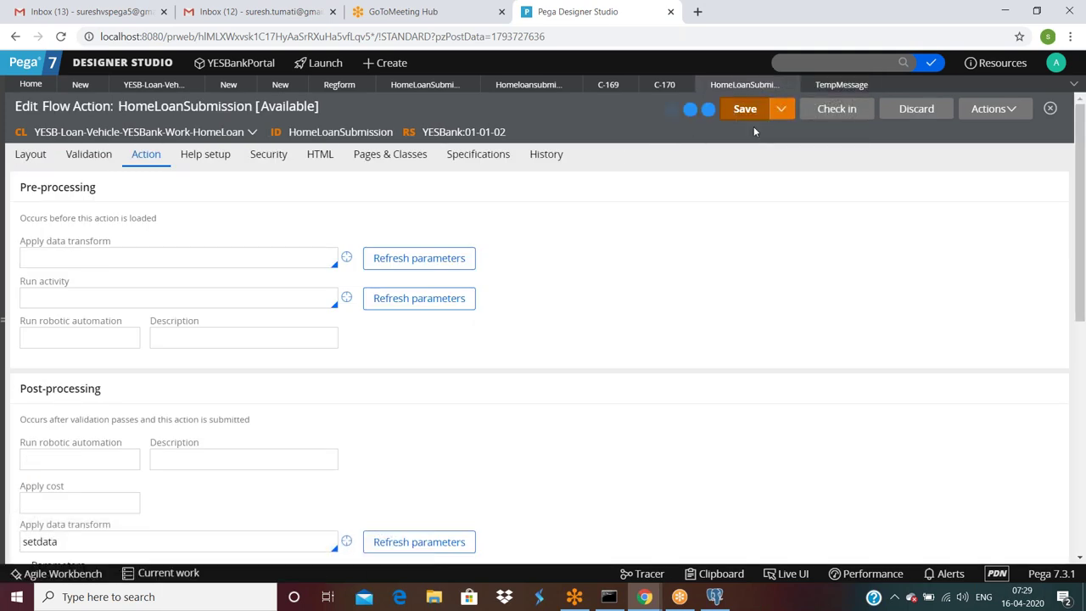
left_click(525, 87)
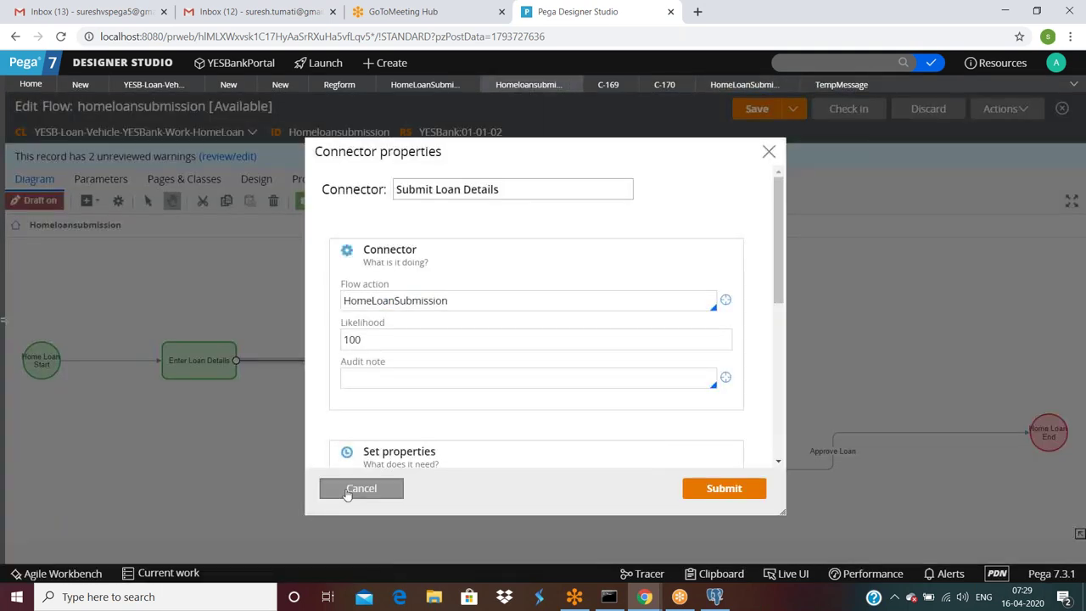
Cancel the connector properties, close the Regform record, and check out the HomeLoanSubmission section for editing
left_click(348, 478)
left_click(422, 85)
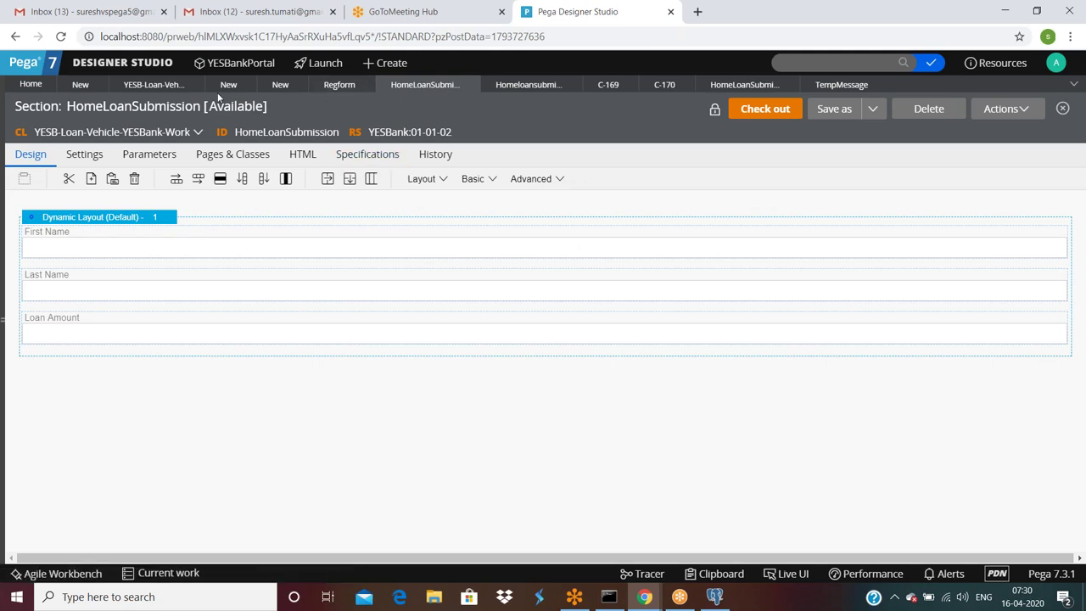
left_click(340, 87)
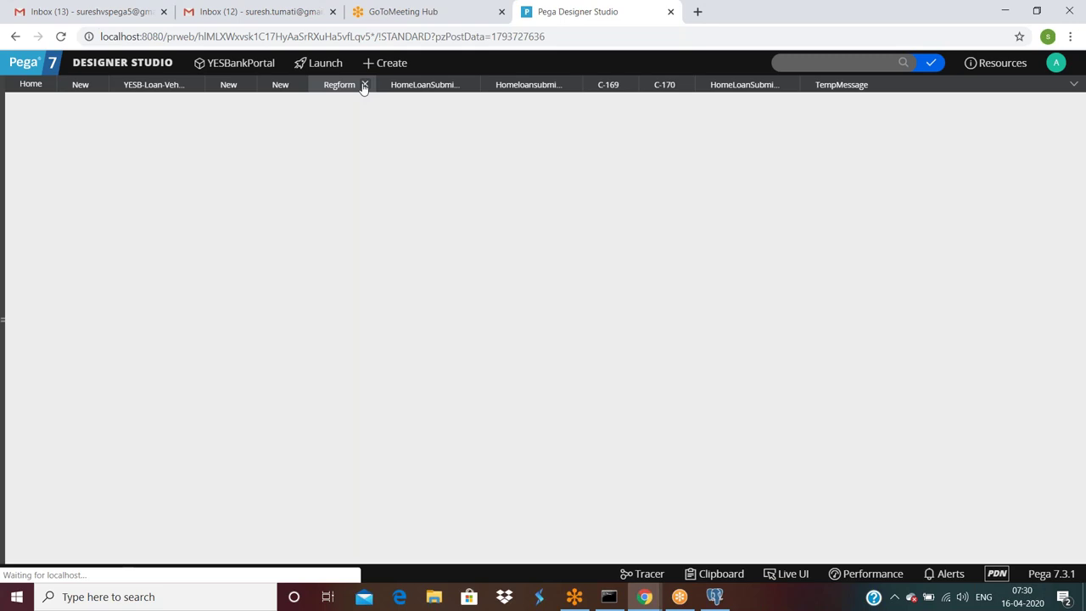
left_click(365, 84)
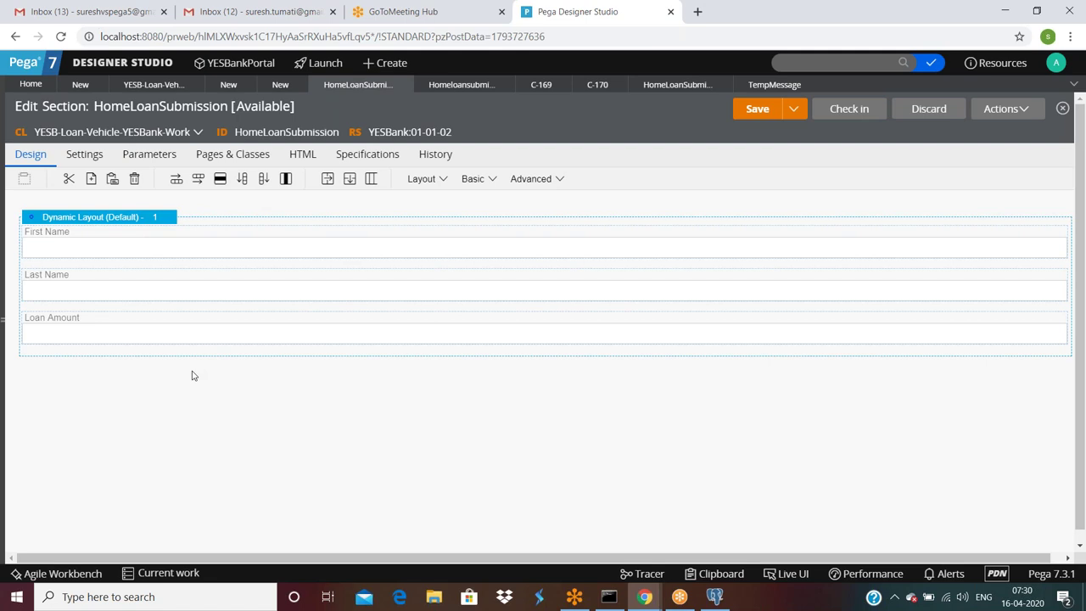
Copy the section's dynamic layout and paste the duplicate below the original
right_click(133, 227)
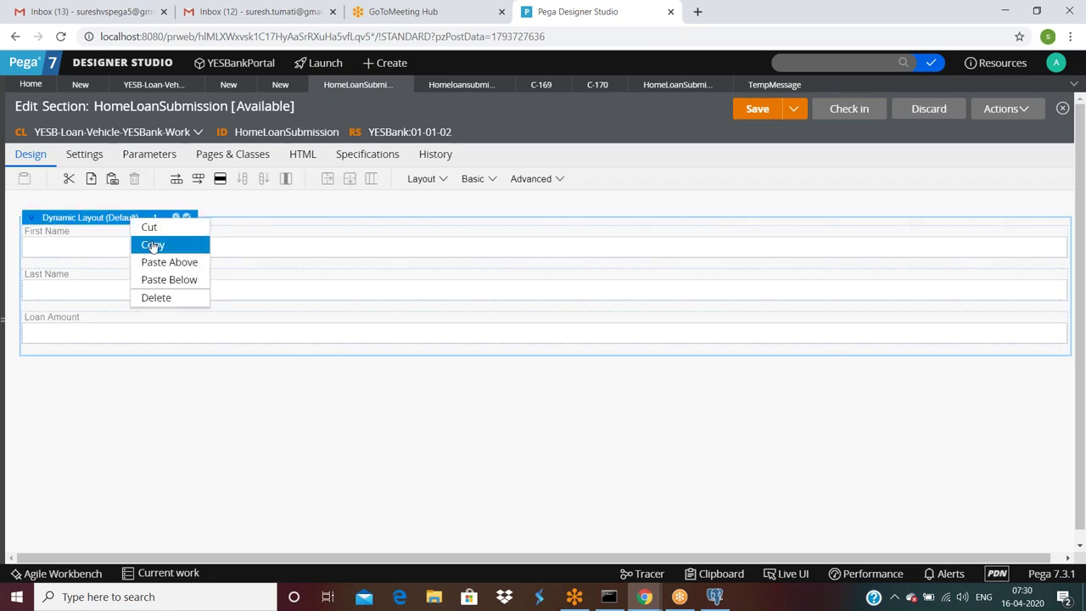
right_click(144, 225)
left_click(196, 281)
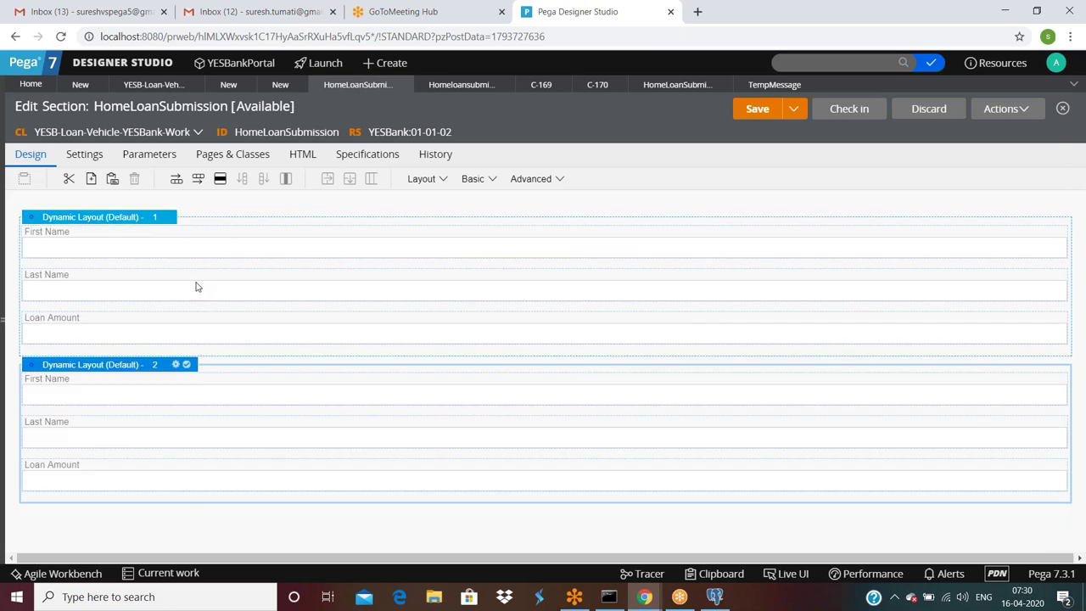
Set the visibility of the second dynamic layout to Condition (when rule) with the rule name assignmentcheck
left_click(176, 364)
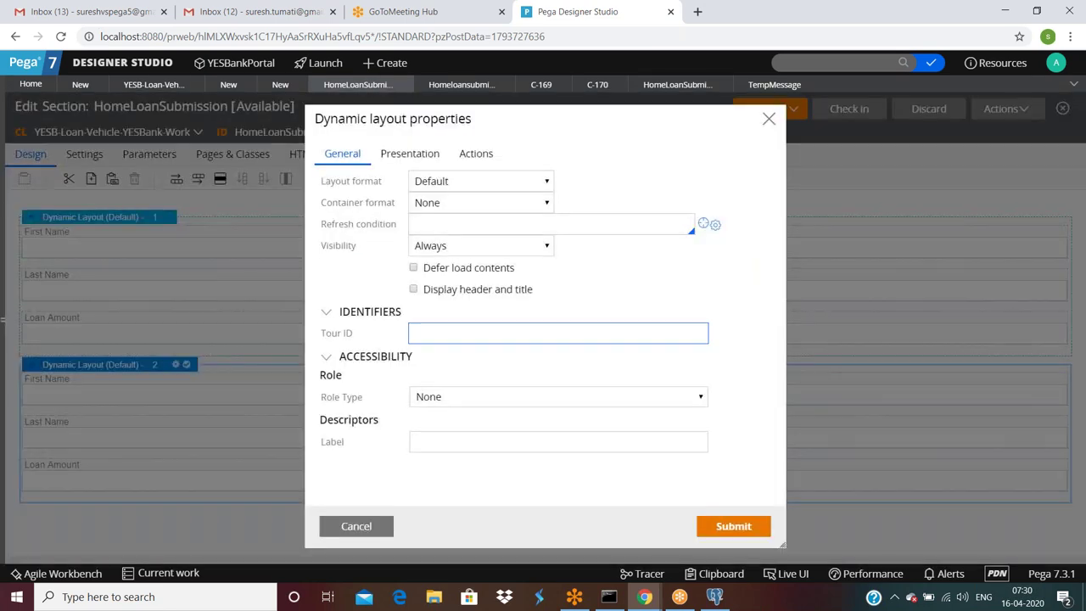
left_click(457, 248)
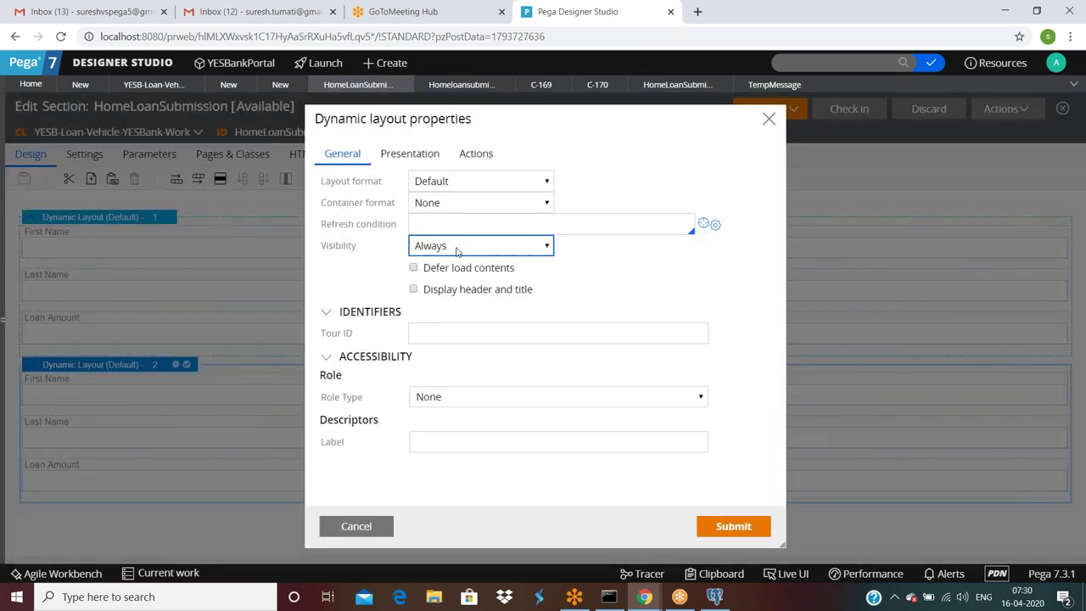
left_click(457, 248)
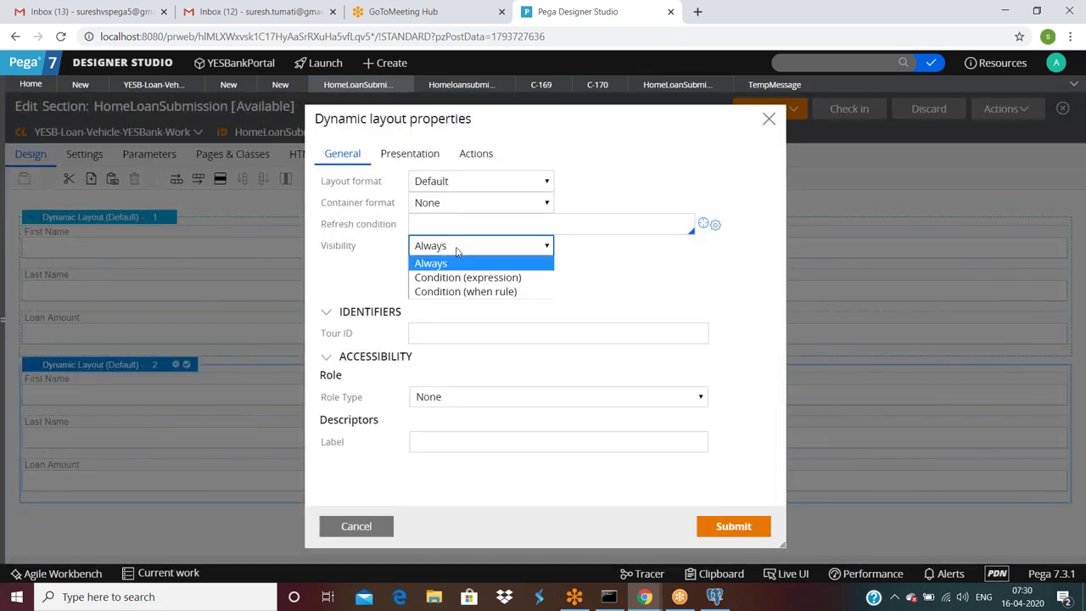
left_click(467, 292)
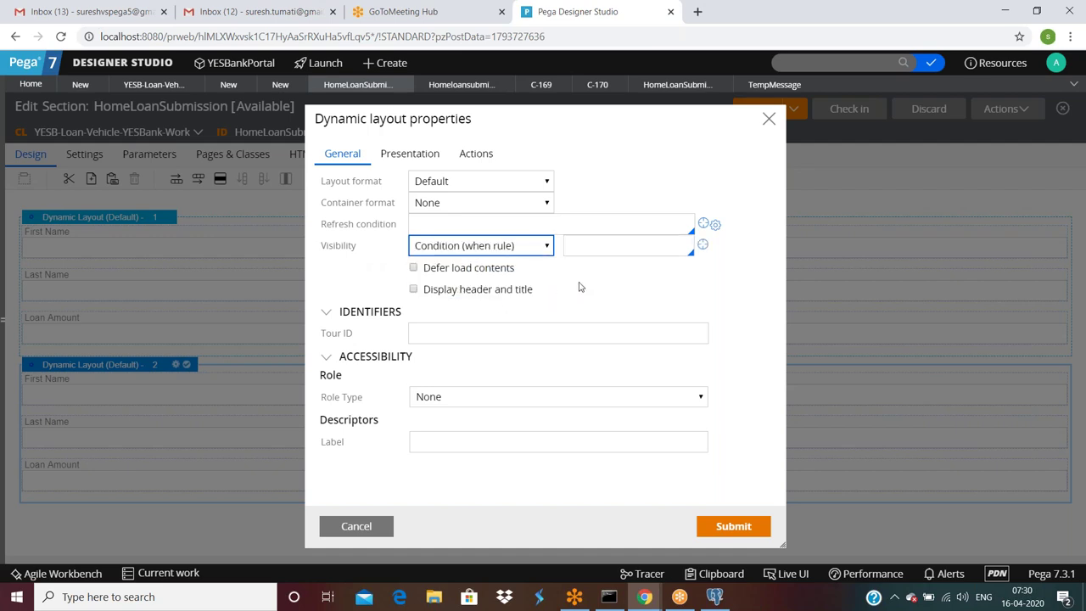
left_click(599, 246)
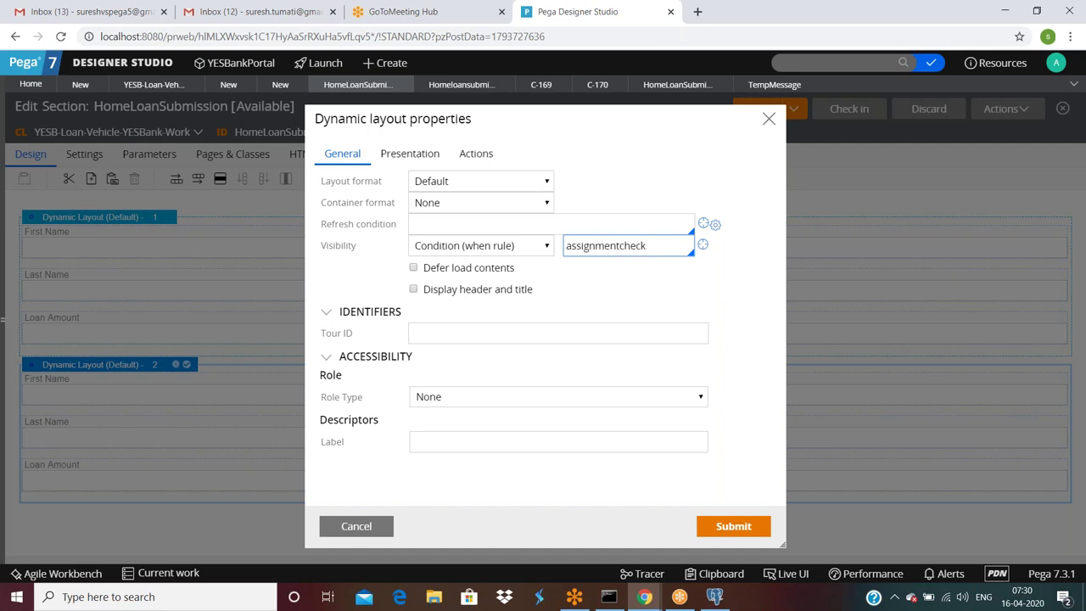
Create the assignmentcheck when rule in class YESB-Loan-Vehicle-YESBank-Work and use .TempMessage as the property compared in condition A
left_click(703, 246)
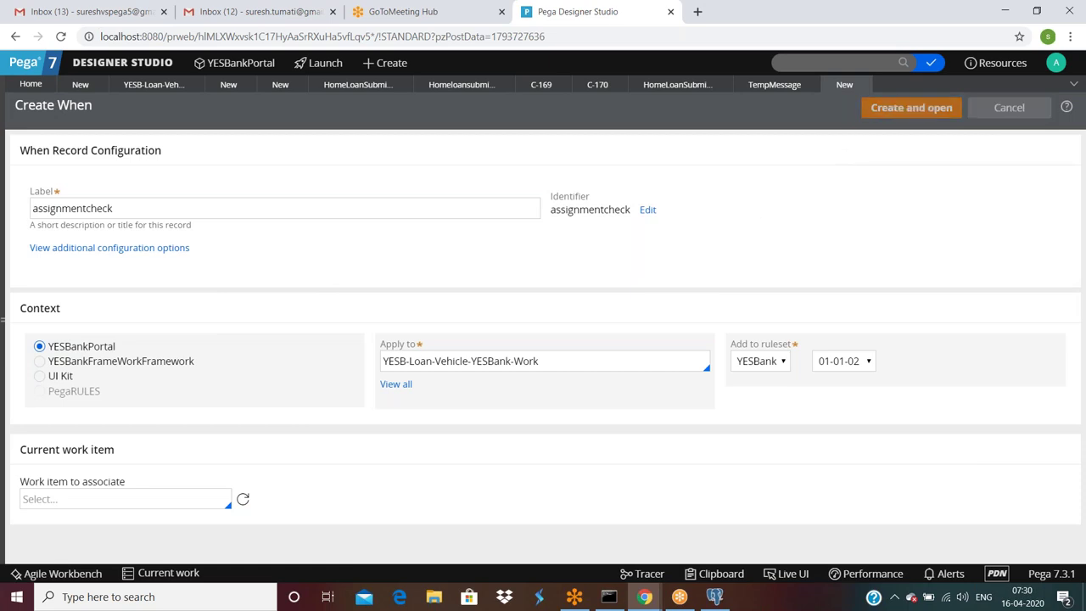
left_click(908, 107)
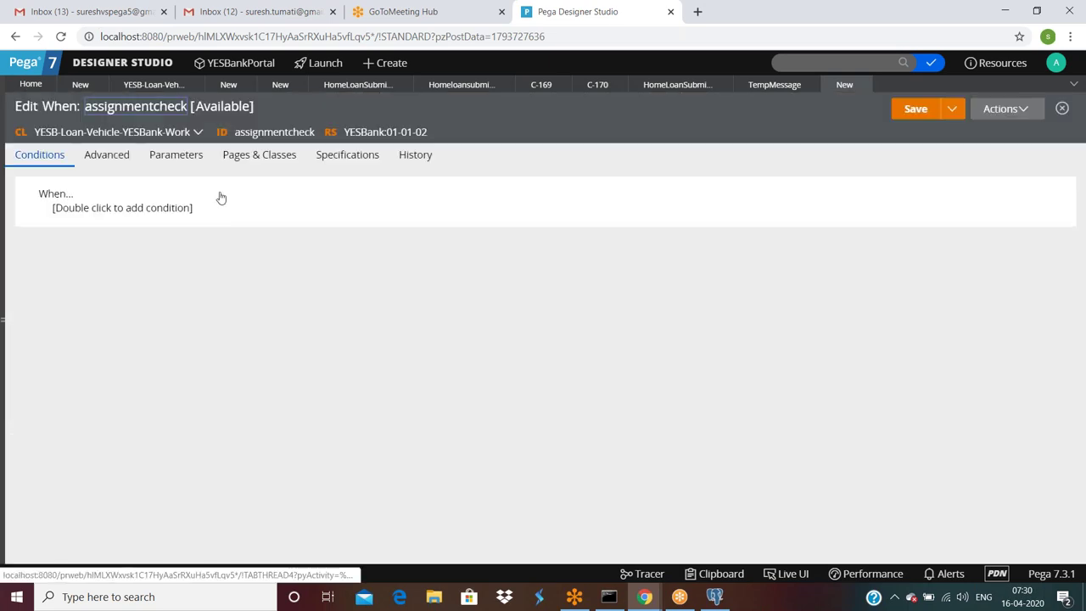
left_click(121, 163)
left_click(176, 205)
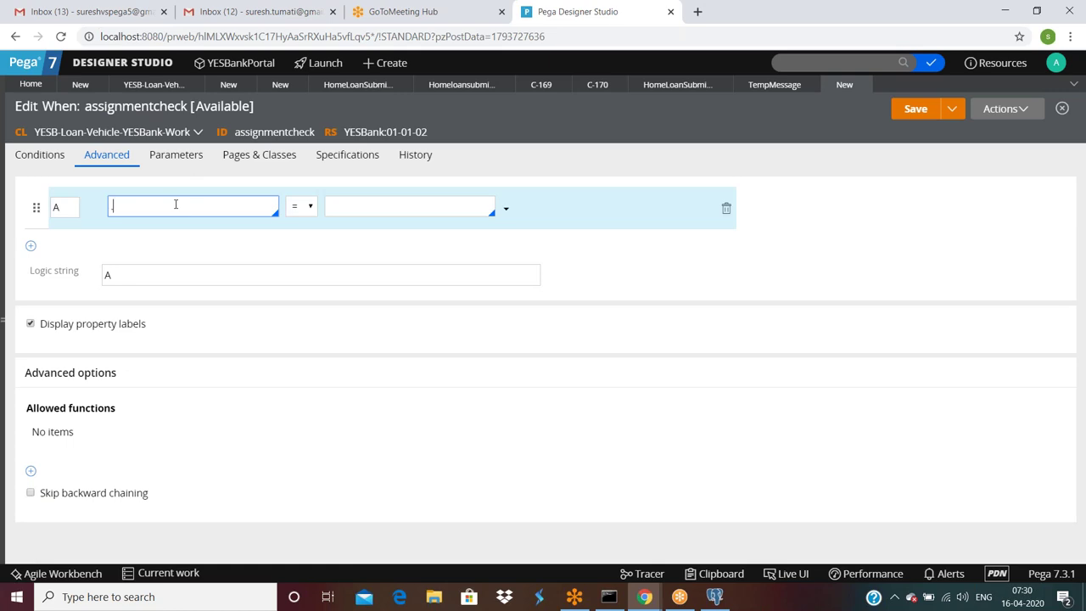
type(".")
key("Up")
key("Up")
key("Return")
Look up the exact source value of .TempMessage in the setdata data transform through the HomeLoanSubmission flow action
left_click(376, 207)
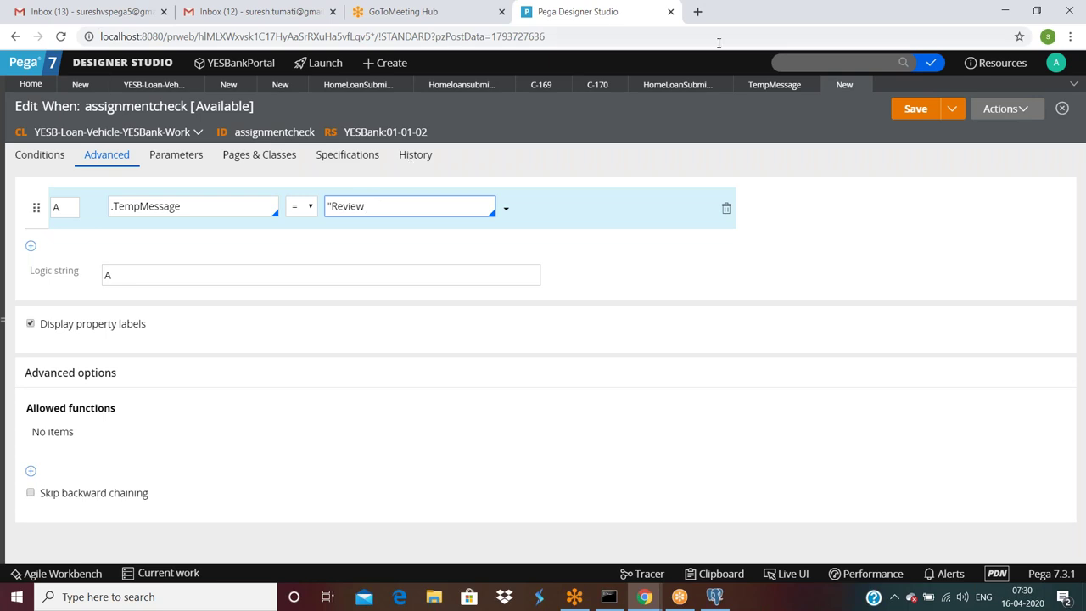
left_click(756, 85)
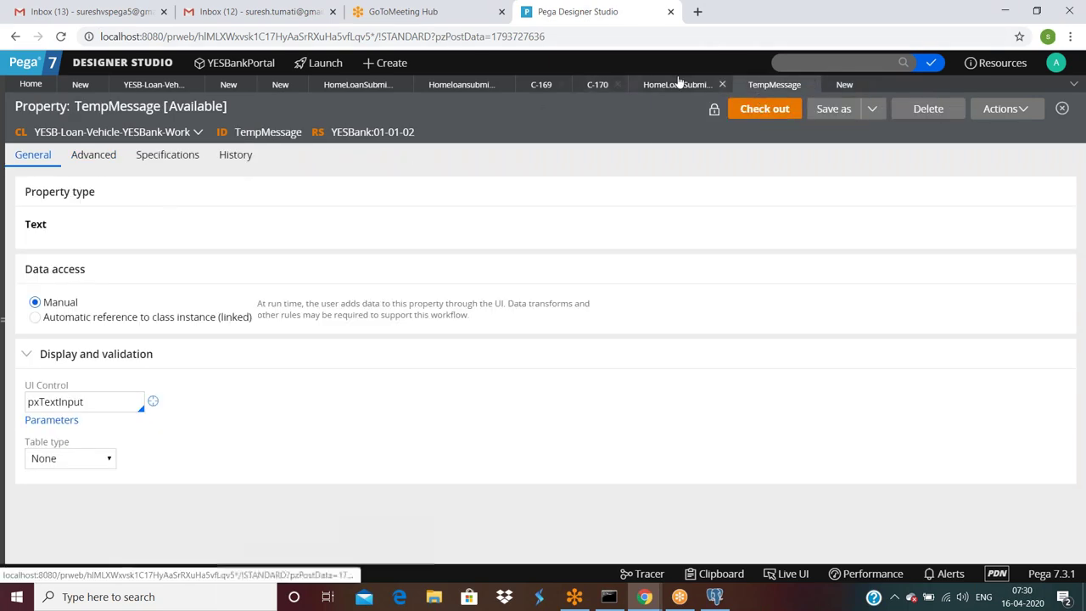
left_click(359, 85)
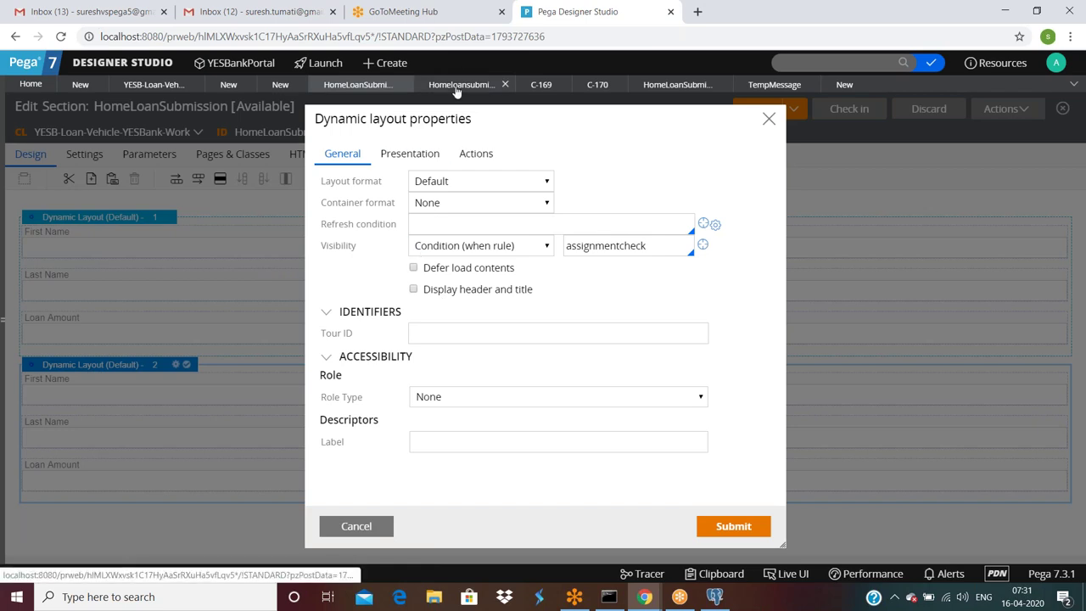
left_click(461, 85)
left_click(678, 84)
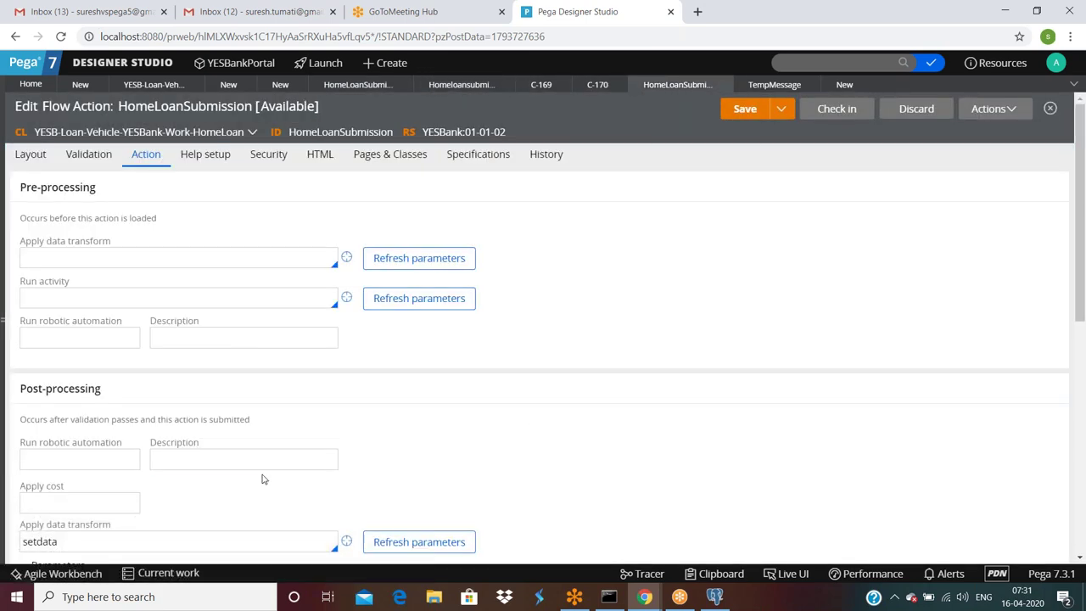
scroll(289, 471, "down", 2)
left_click(347, 468)
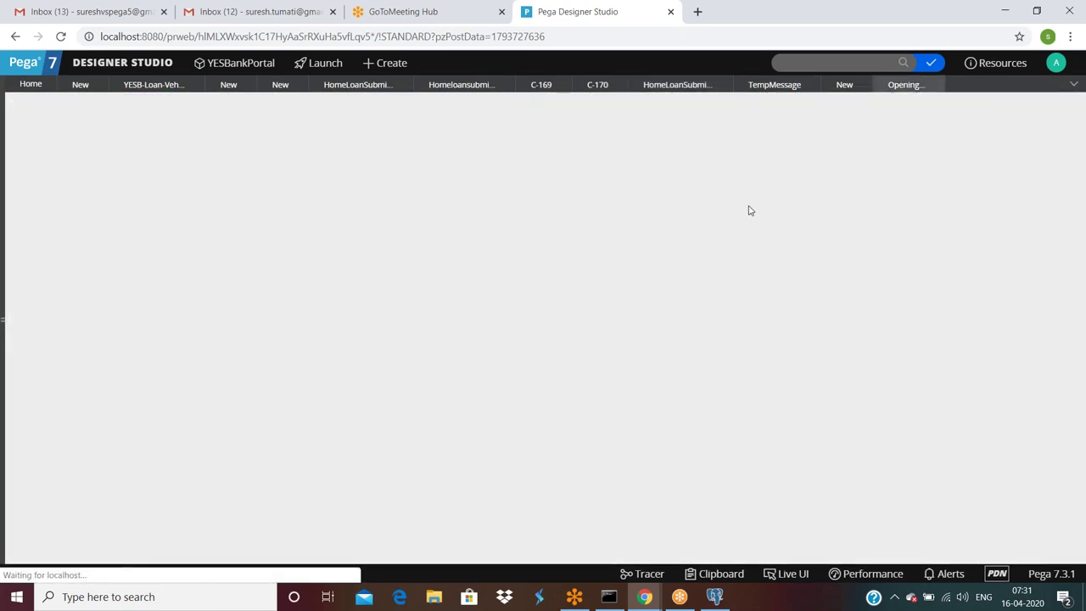
double_click(709, 231)
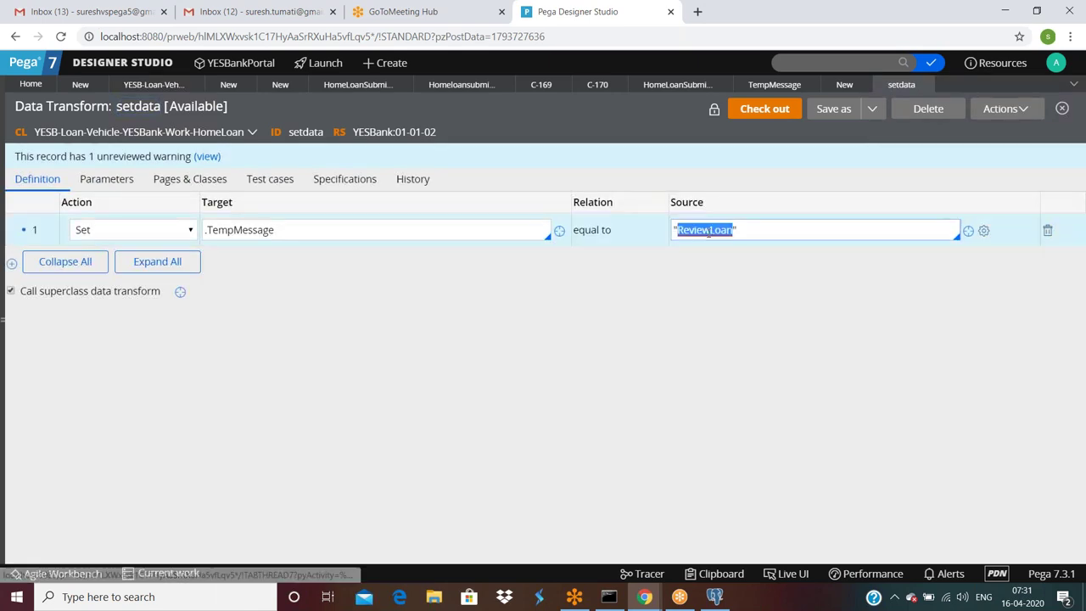
Set the comparison value of condition A in assignmentcheck to "ReviewLoan" and save the when rule
left_click(843, 86)
left_click(358, 207)
key("ctrl+v")
triple_click(404, 204)
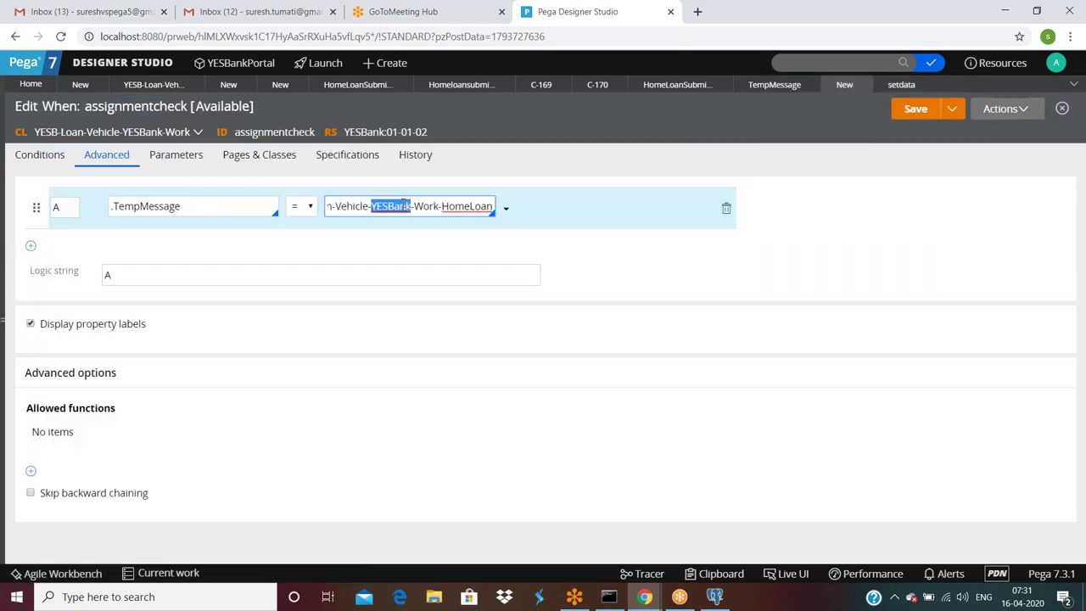
type("\"ReviewLoan")
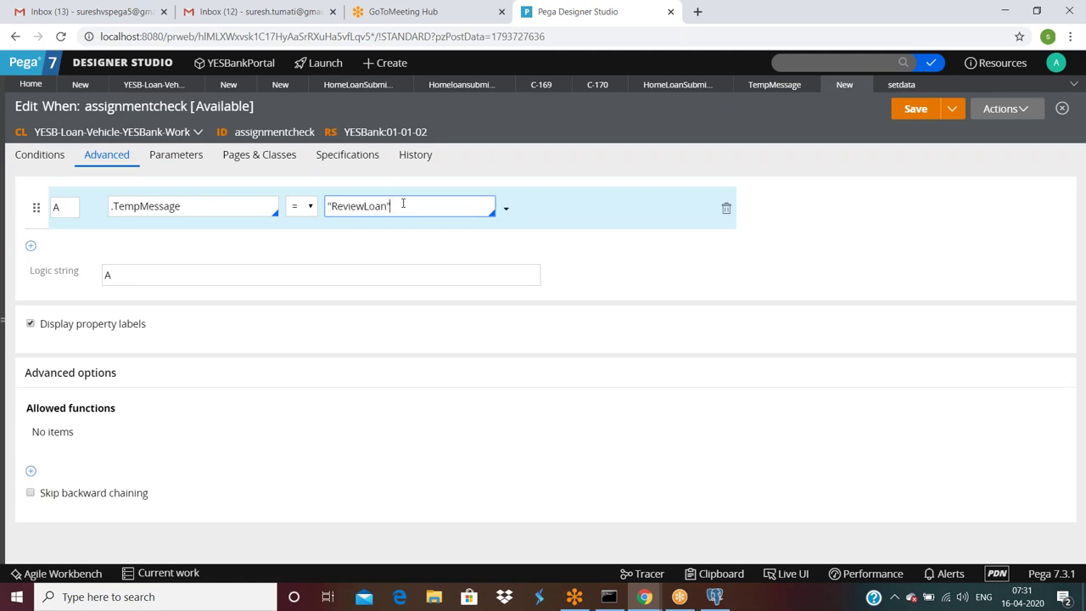
left_click(916, 109)
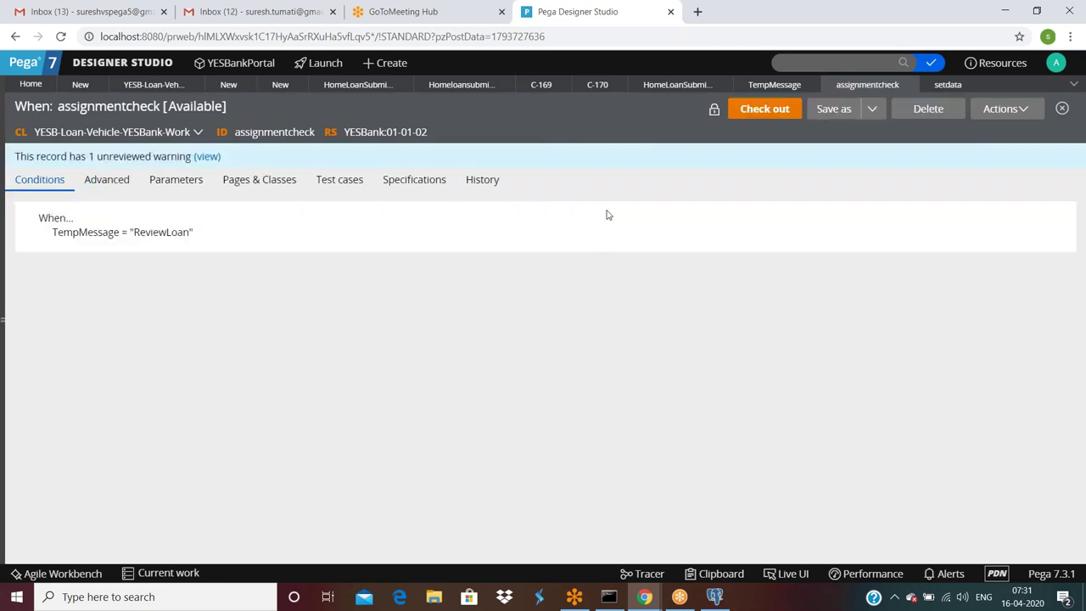
Return to the HomeLoanSubmission section and submit the second dynamic layout's properties
left_click(672, 85)
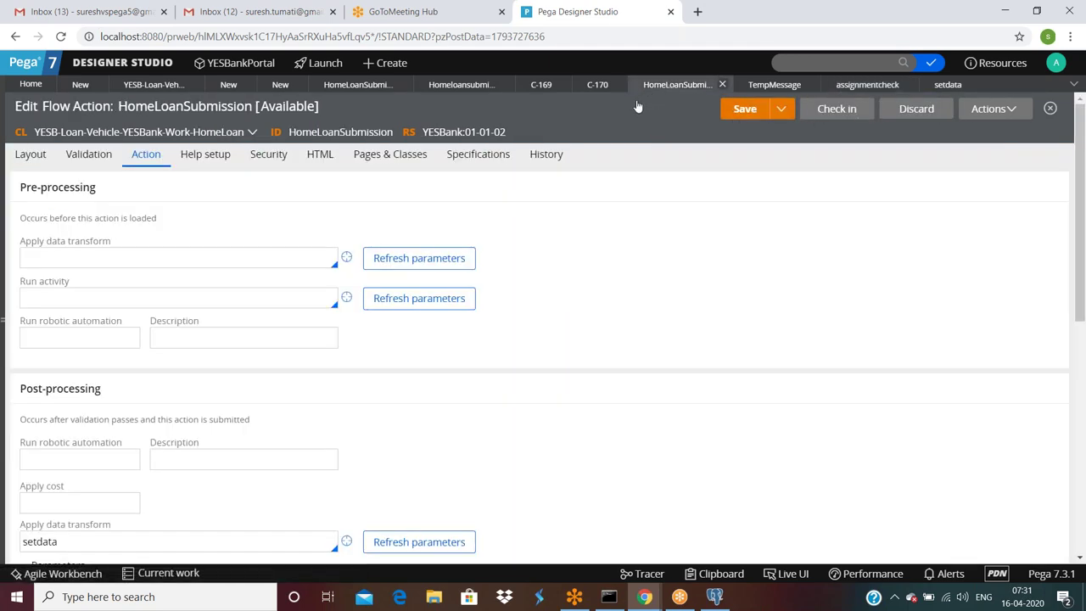
left_click(481, 90)
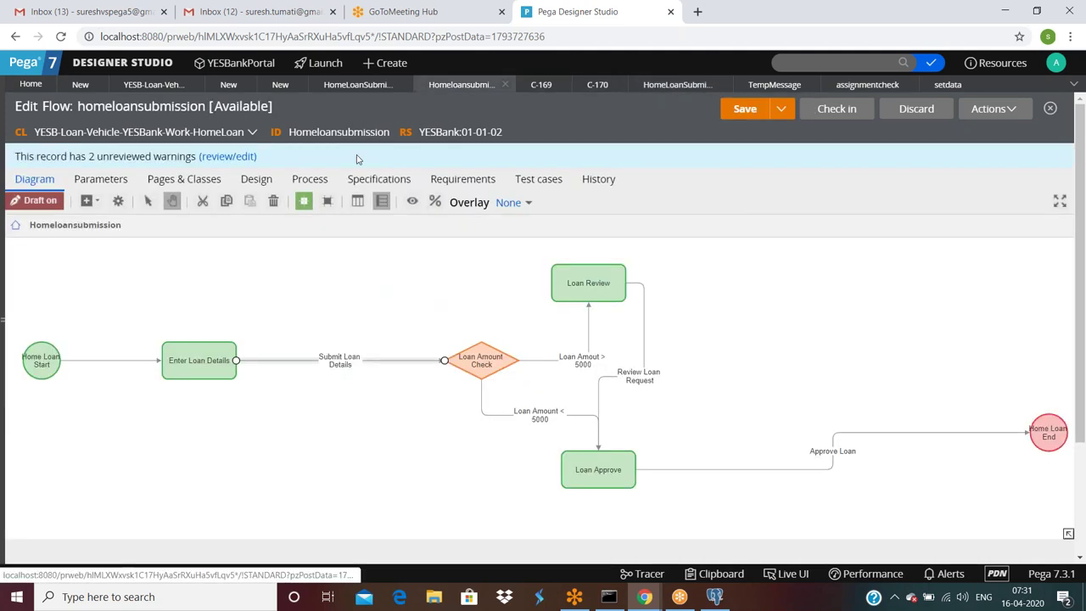
left_click(367, 89)
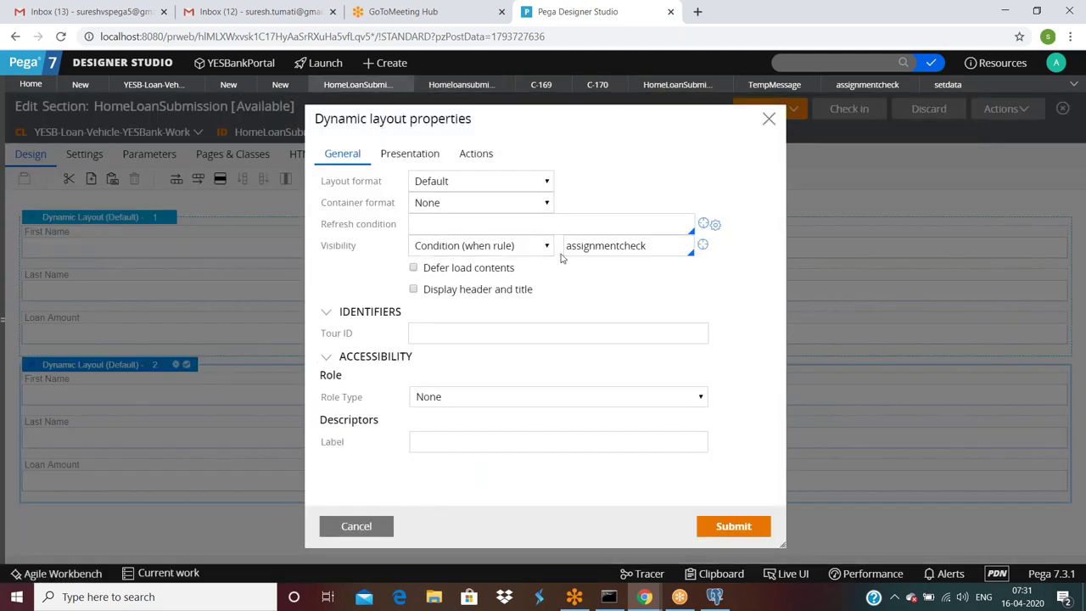
left_click(733, 526)
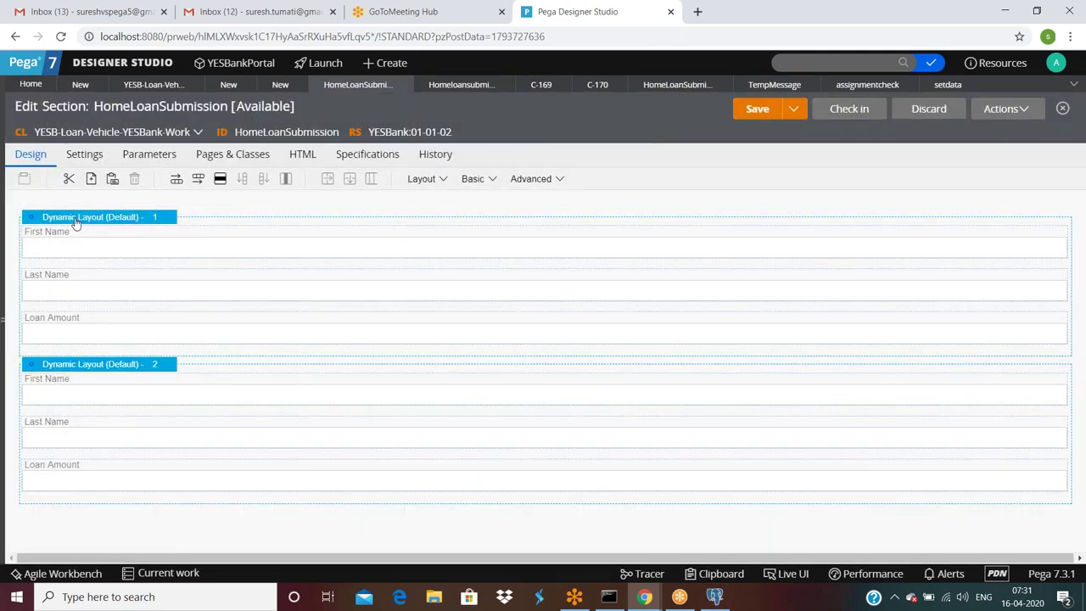
Set the first dynamic layout's visibility to Condition (when rule) using assignmentcheck and submit its properties
left_click(113, 224)
double_click(473, 348)
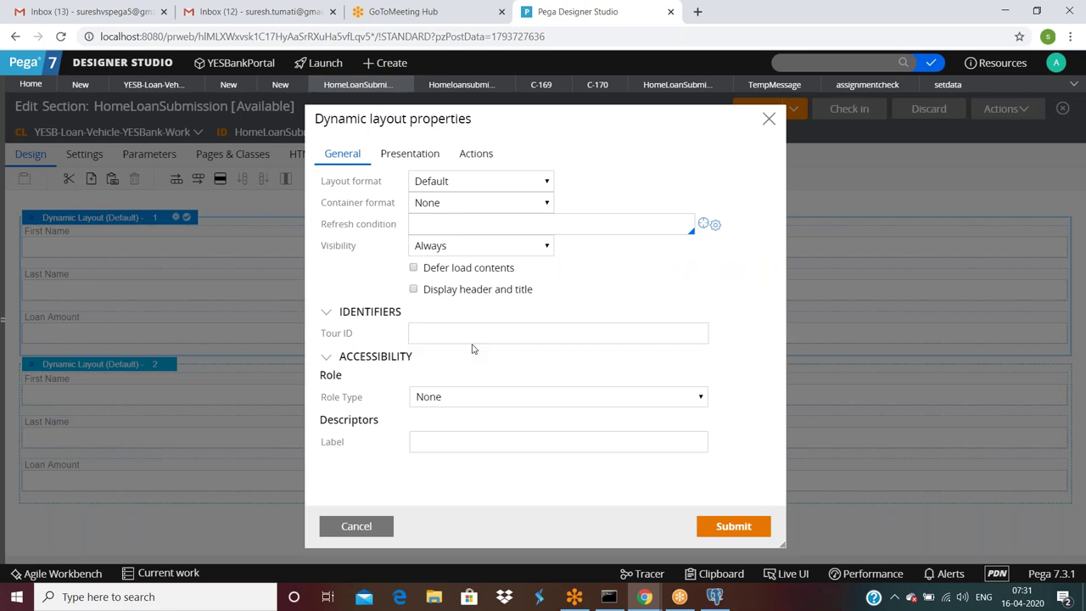
left_click(466, 247)
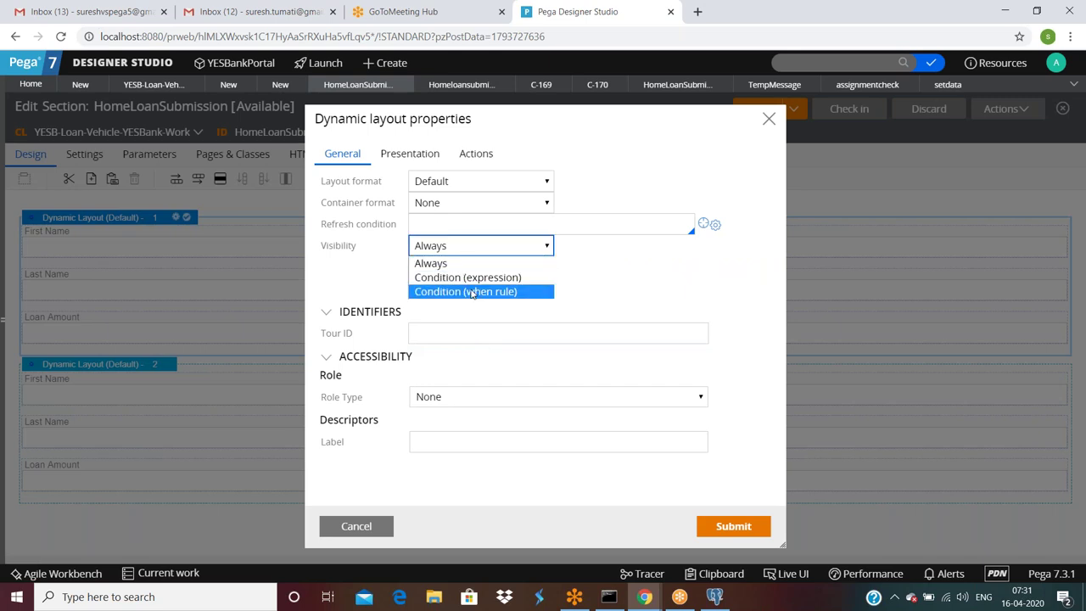
left_click(475, 292)
left_click(576, 247)
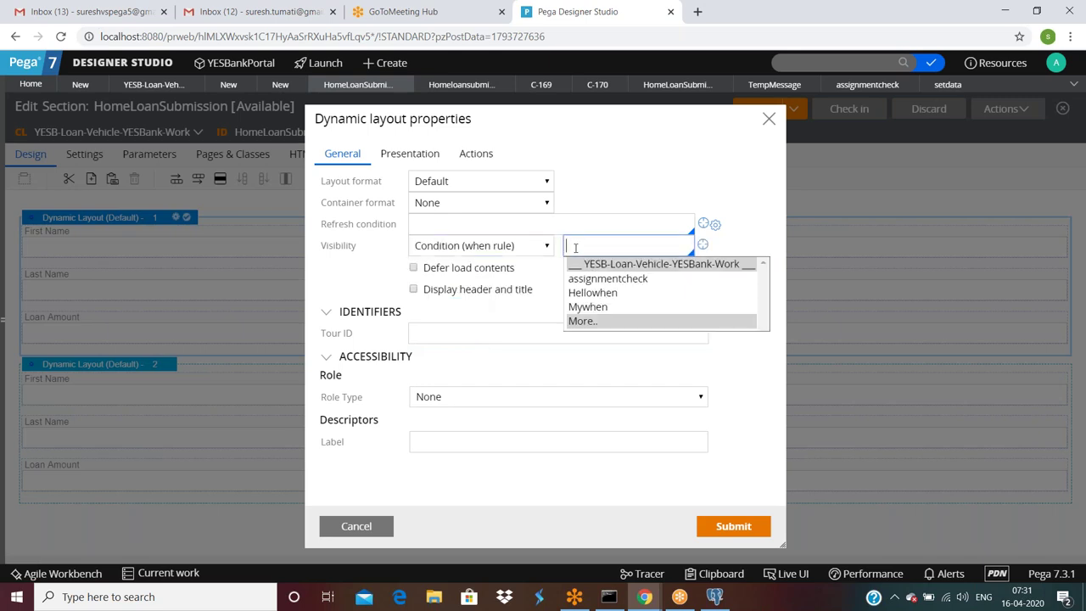
left_click(599, 279)
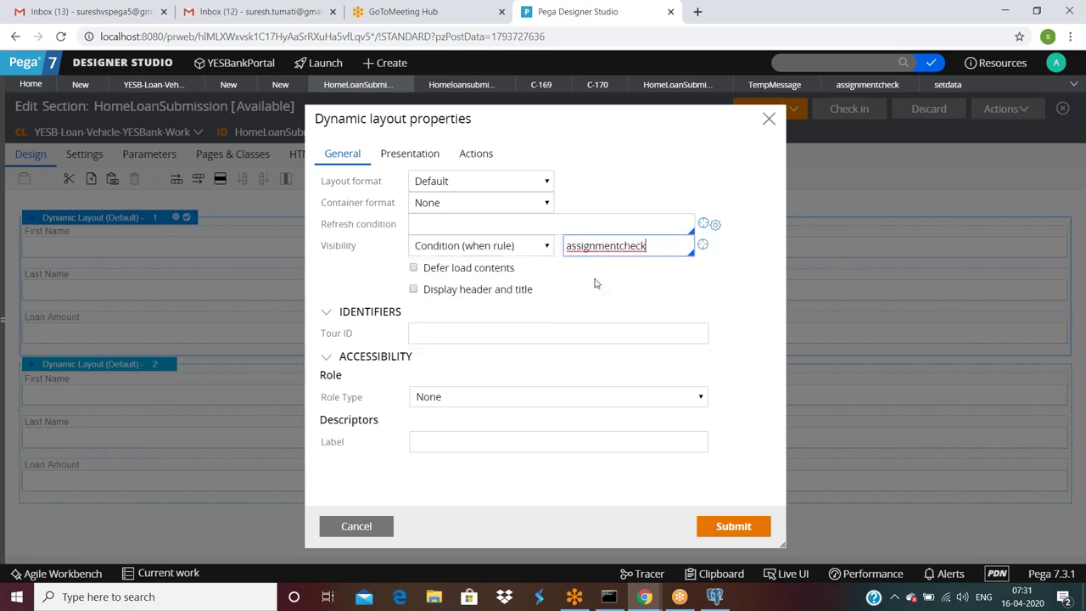
left_click(734, 527)
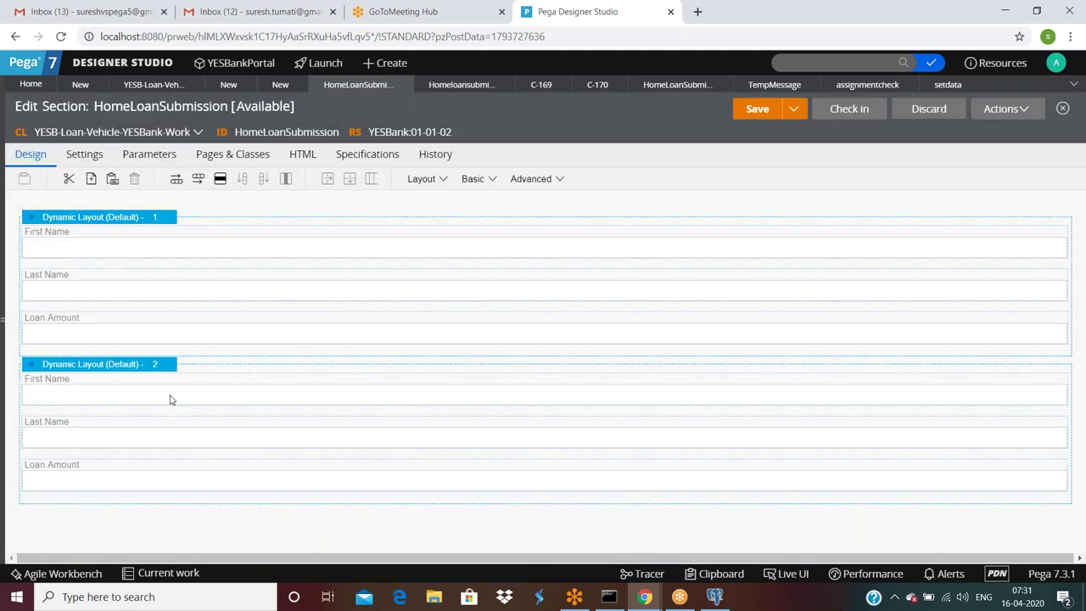
Make the First Name field in the second layout Read-only (when rule) using assignmentcheck
double_click(141, 401)
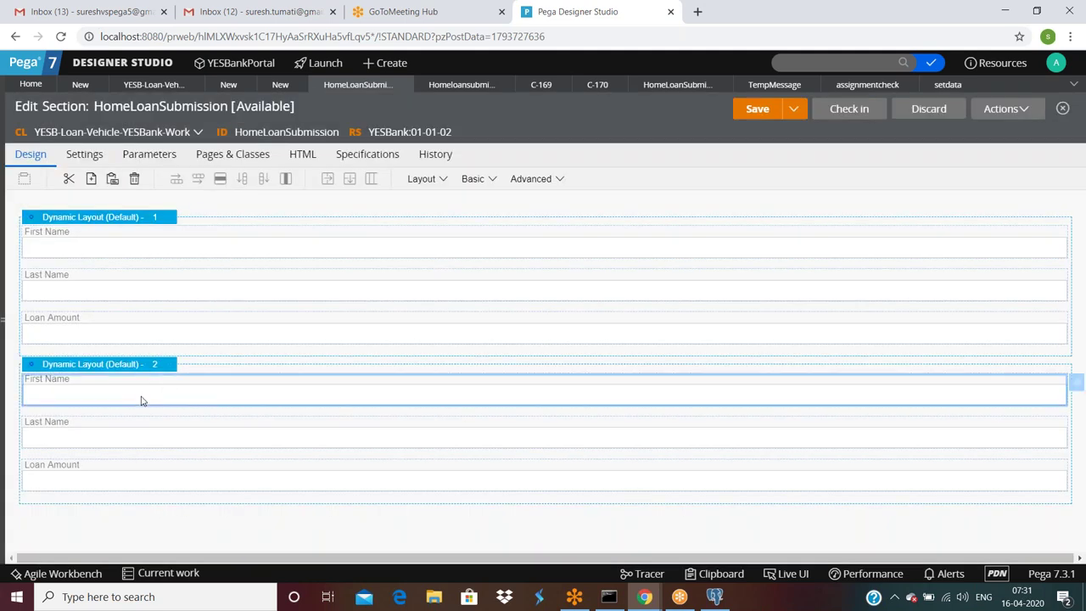
left_click(410, 168)
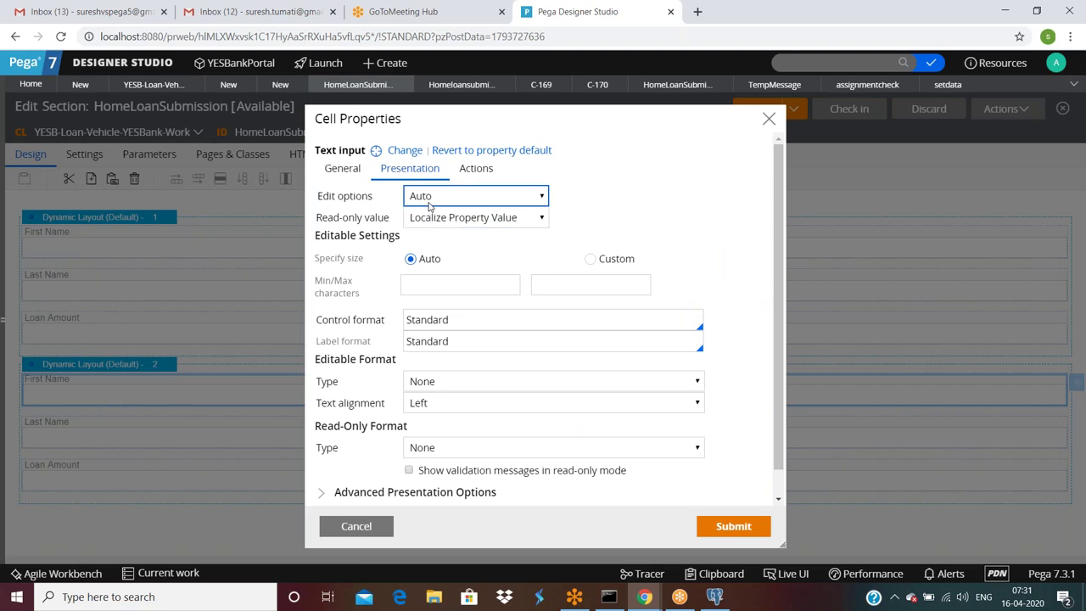
left_click(427, 197)
left_click(451, 254)
left_click(594, 193)
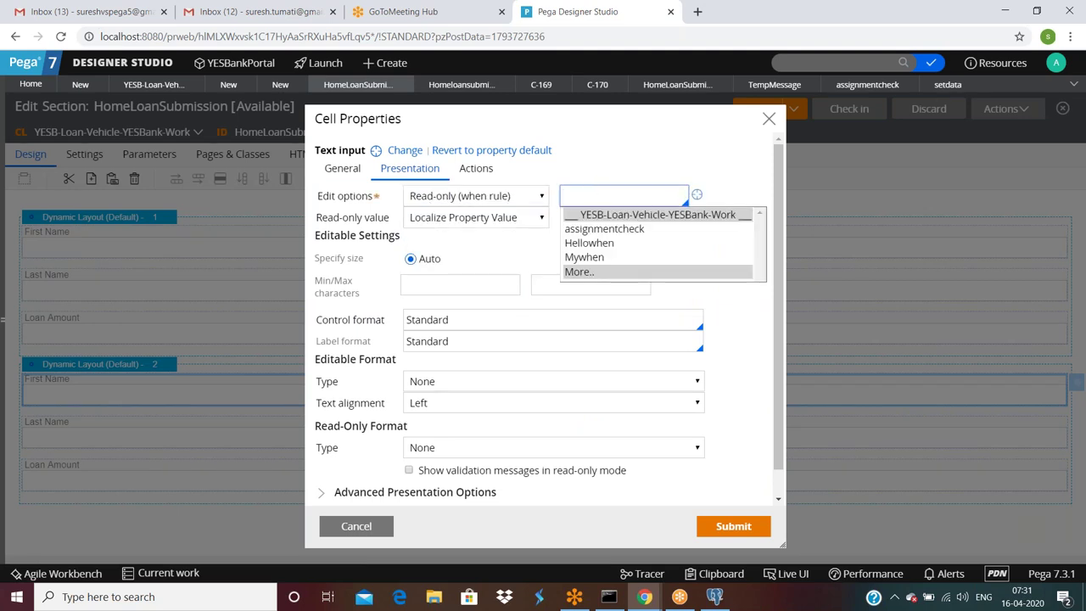
left_click(609, 229)
left_click(730, 526)
Make the Last Name field in the second layout Read-only (when rule) using assignmentcheck and submit its properties
double_click(97, 438)
left_click(410, 168)
left_click(451, 215)
left_click(453, 202)
left_click(456, 198)
left_click(456, 198)
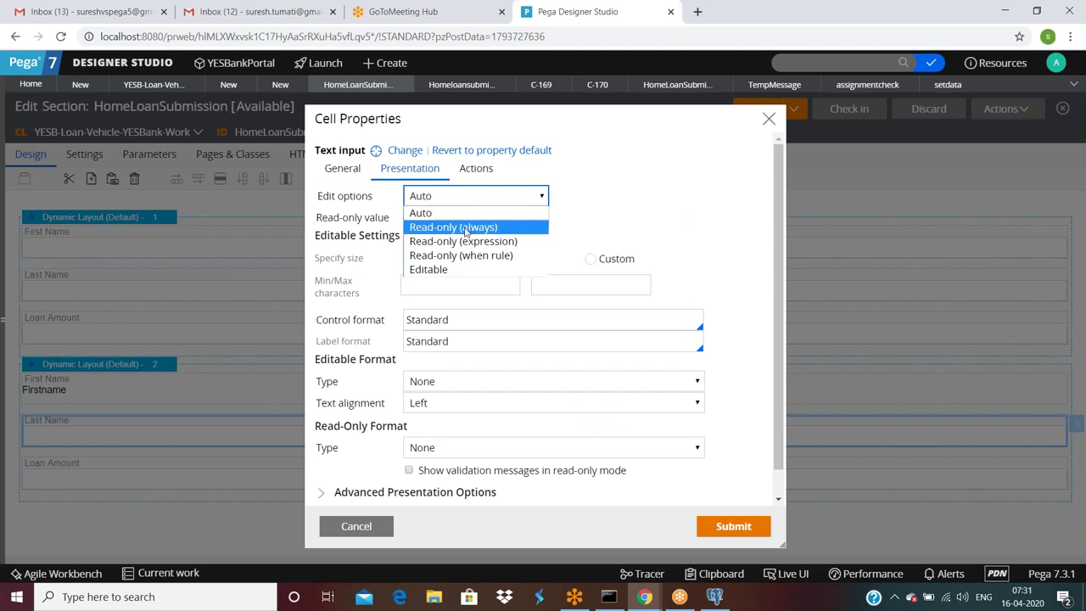
left_click(461, 254)
left_click(587, 200)
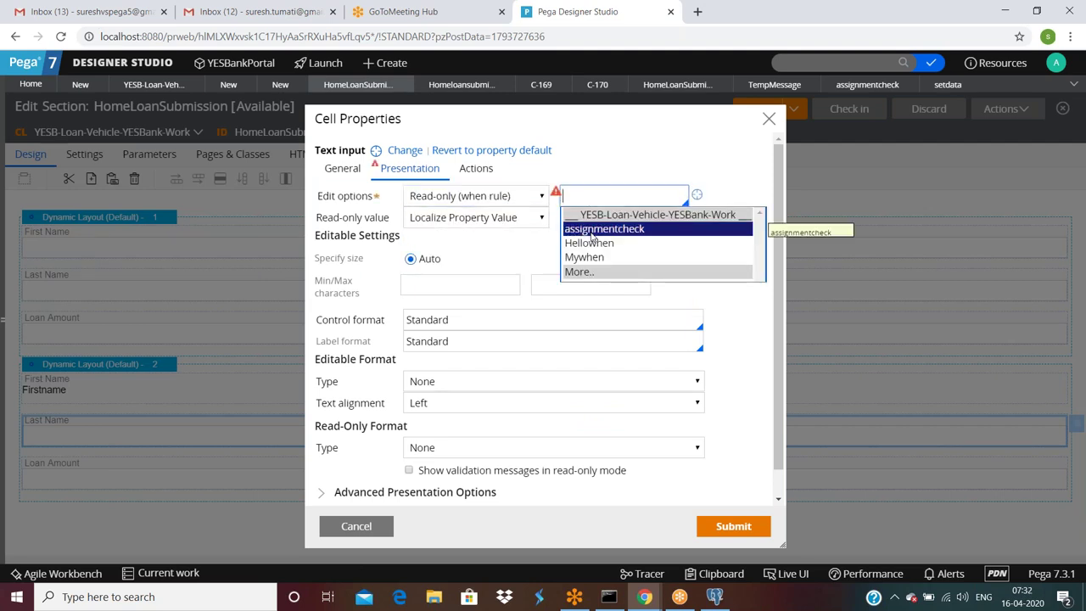
left_click(592, 229)
left_click(731, 525)
double_click(141, 488)
left_click(413, 169)
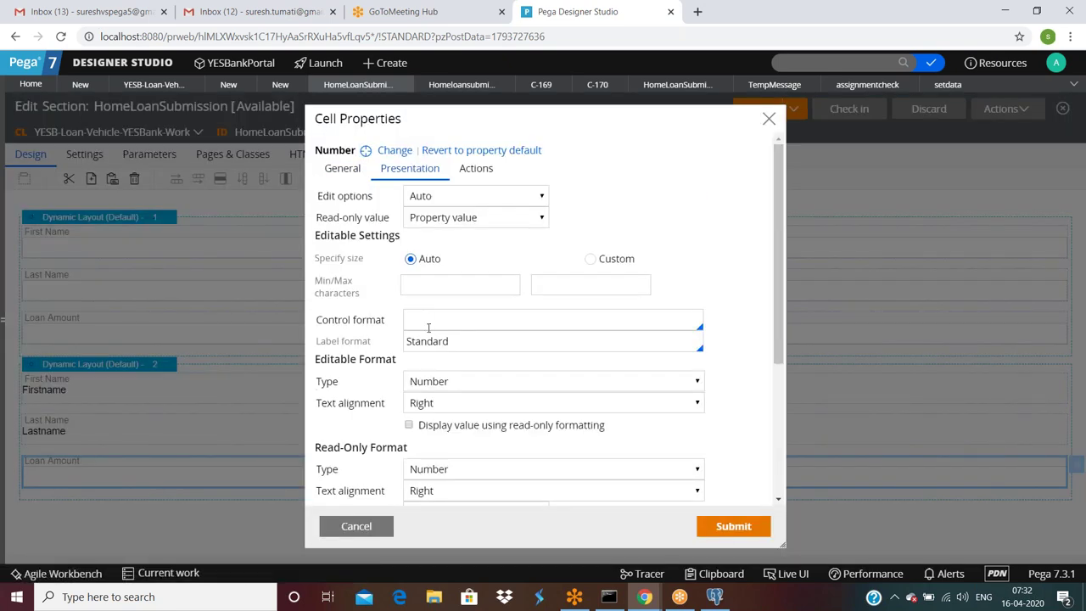
left_click(356, 530)
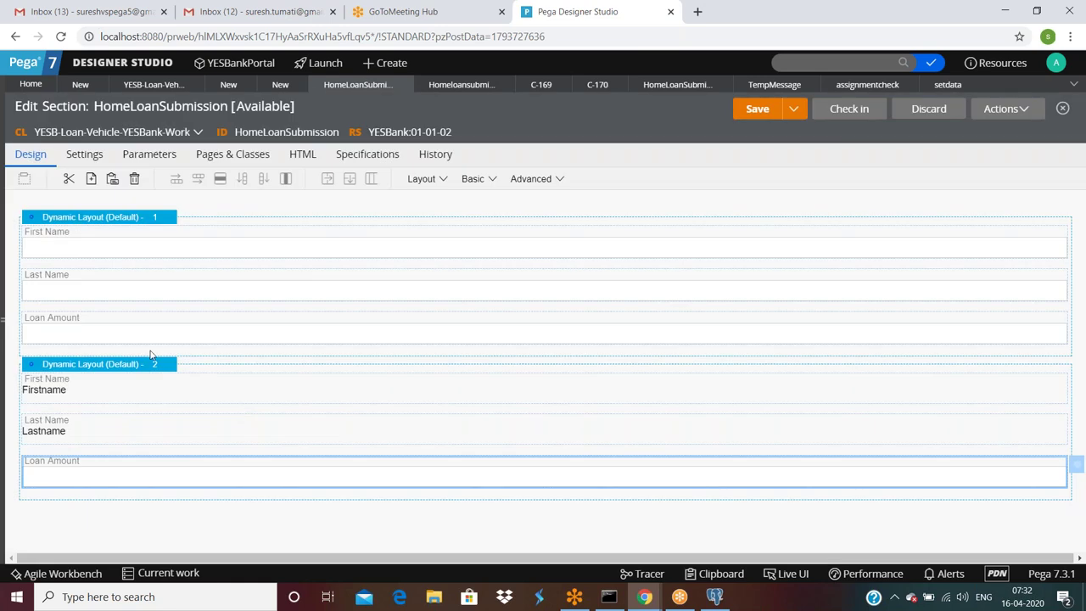
Delete the second dynamic layout, and set the remaining layout's visibility to Always
right_click(111, 370)
left_click(141, 446)
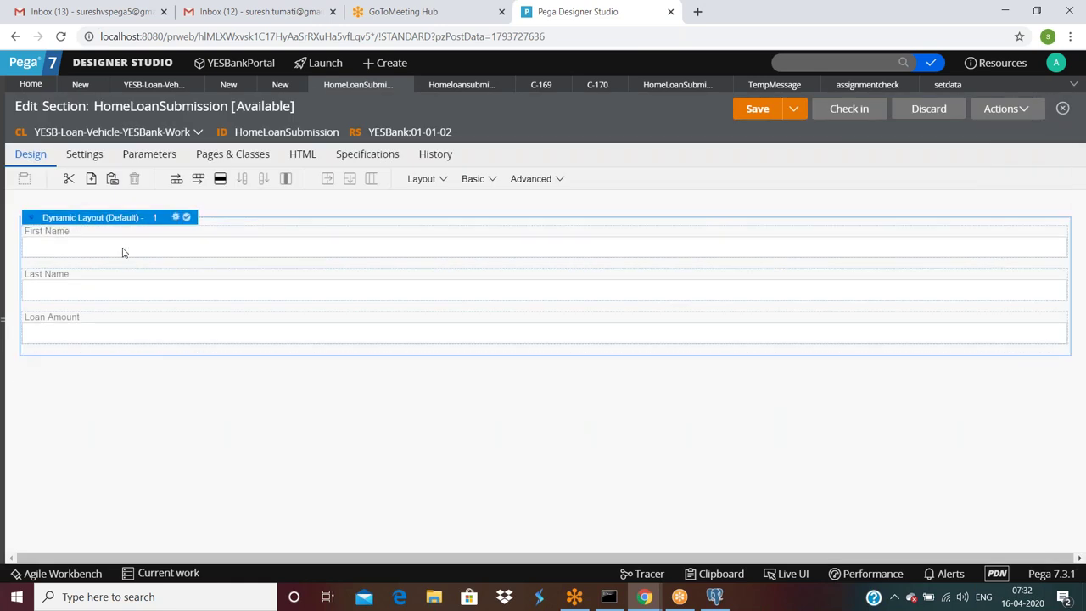
left_click(176, 217)
left_click(670, 245)
double_click(670, 245)
left_click(476, 246)
left_click(442, 259)
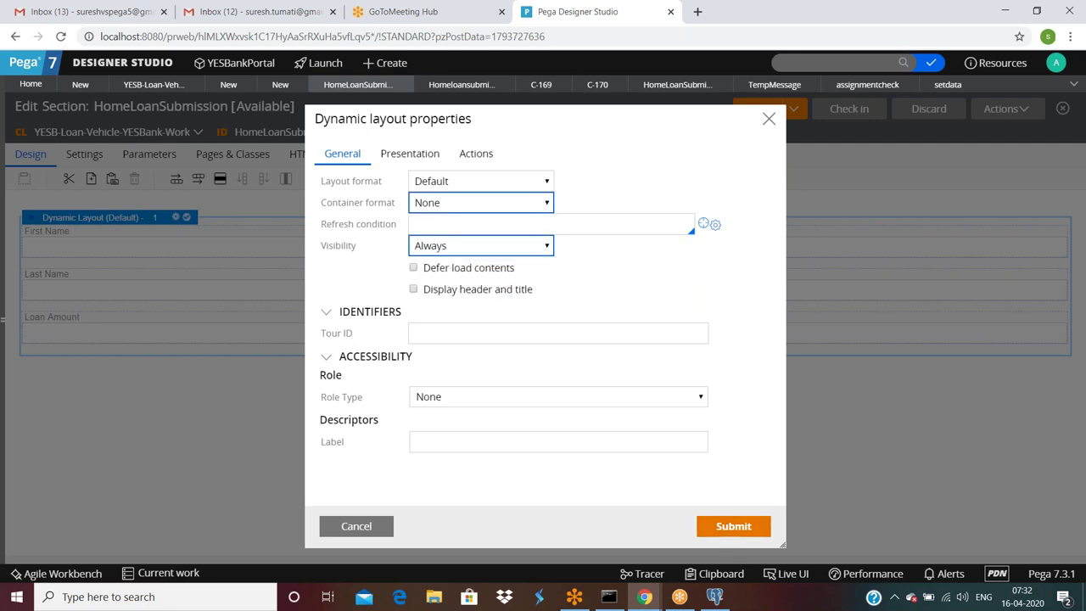
left_click(708, 521)
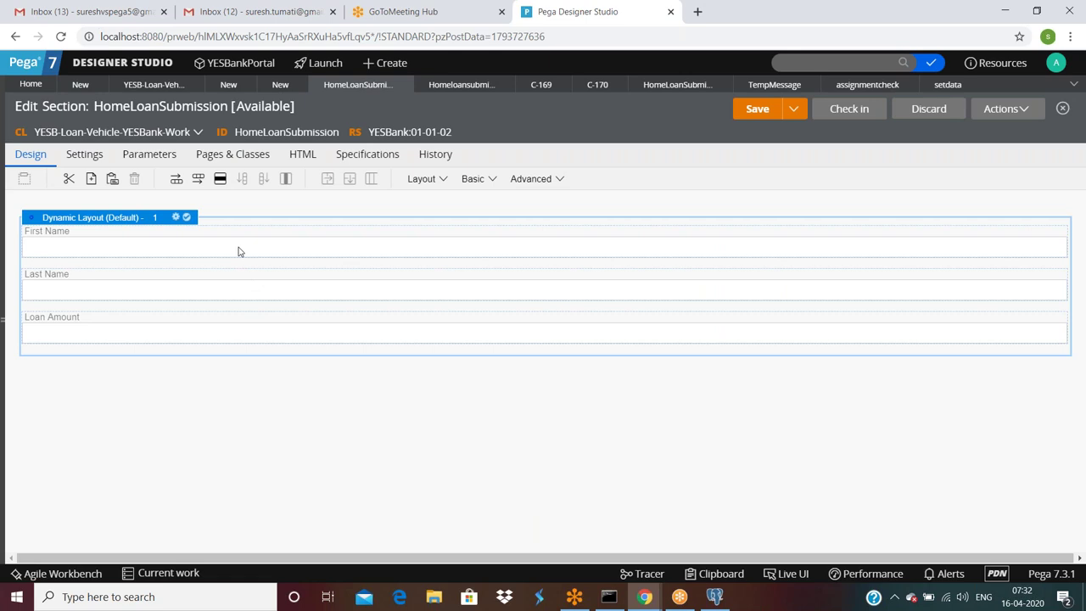
Make the First Name field in the remaining layout Read-only (when rule) using assignmentcheck and submit its properties
double_click(239, 251)
left_click(437, 170)
left_click(428, 197)
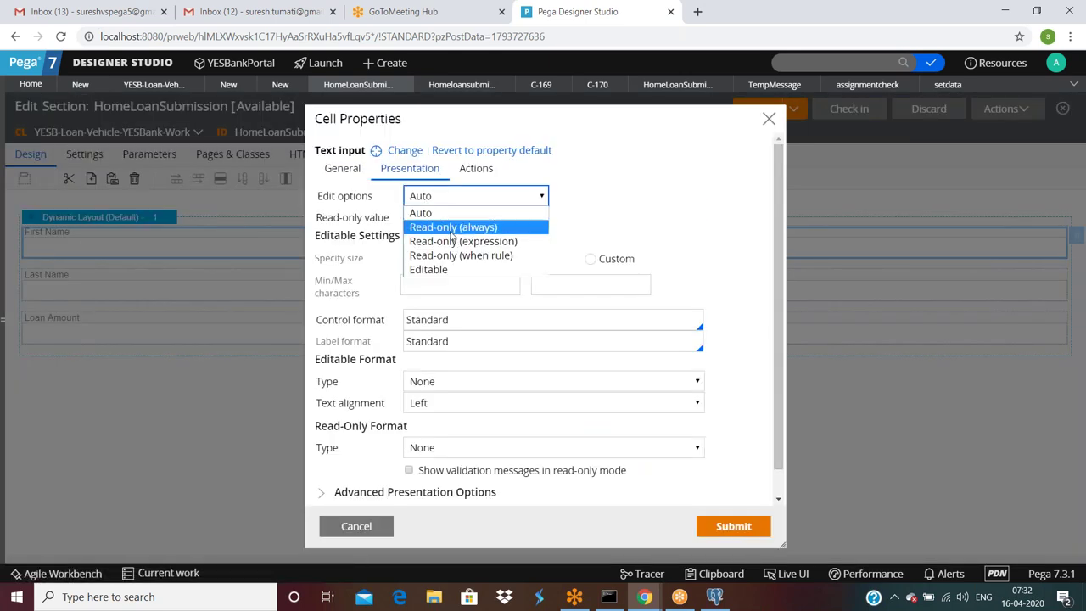
left_click(461, 256)
left_click(620, 196)
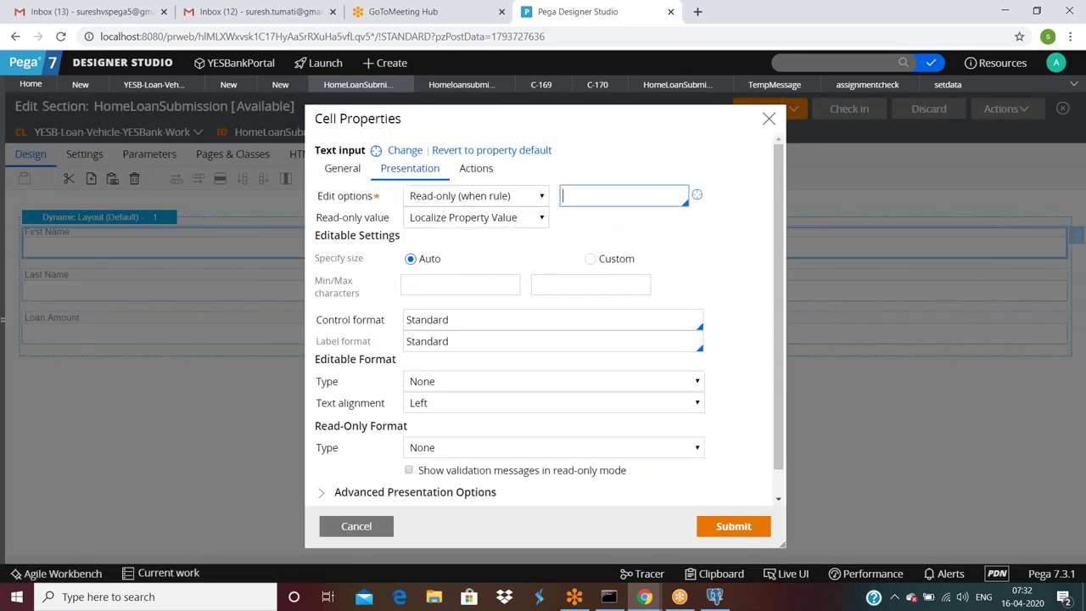
left_click(620, 230)
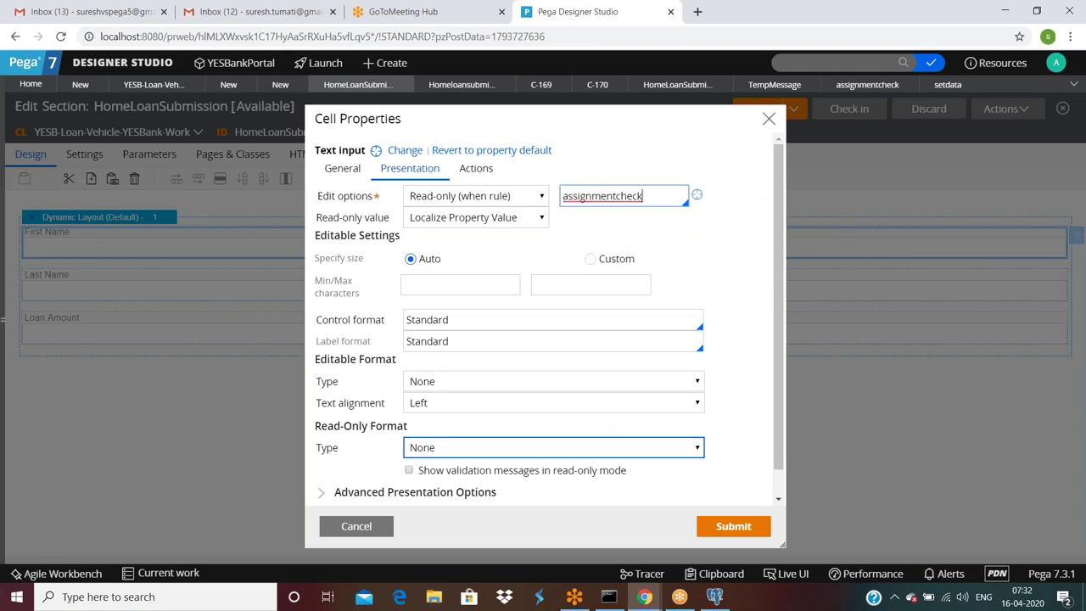
left_click(733, 526)
Make the Last Name field in the remaining layout Read-only (when rule) using assignmentcheck and submit its properties
double_click(142, 303)
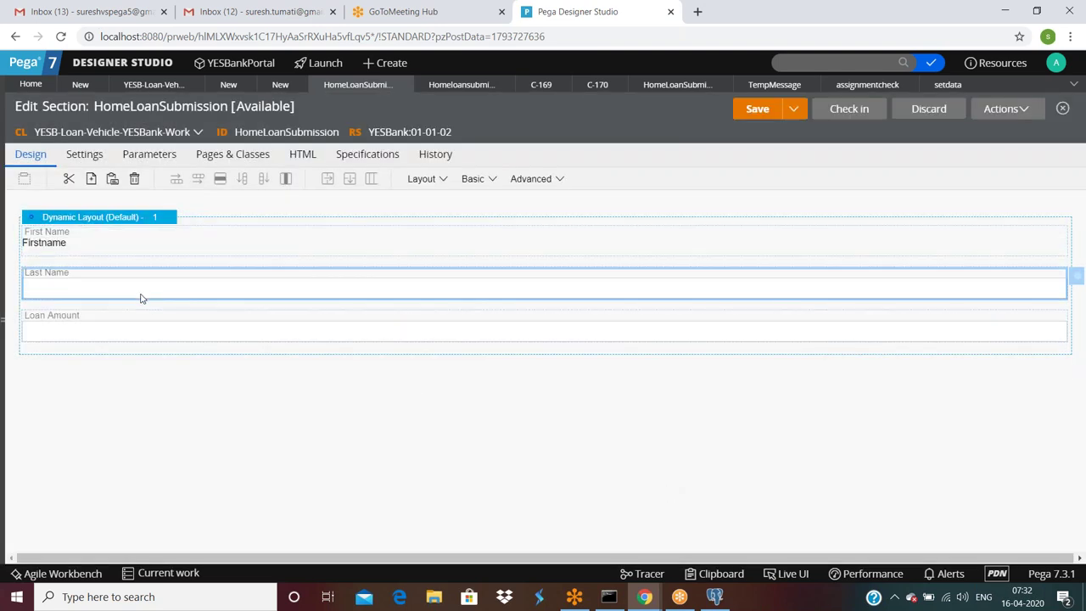
left_click(410, 168)
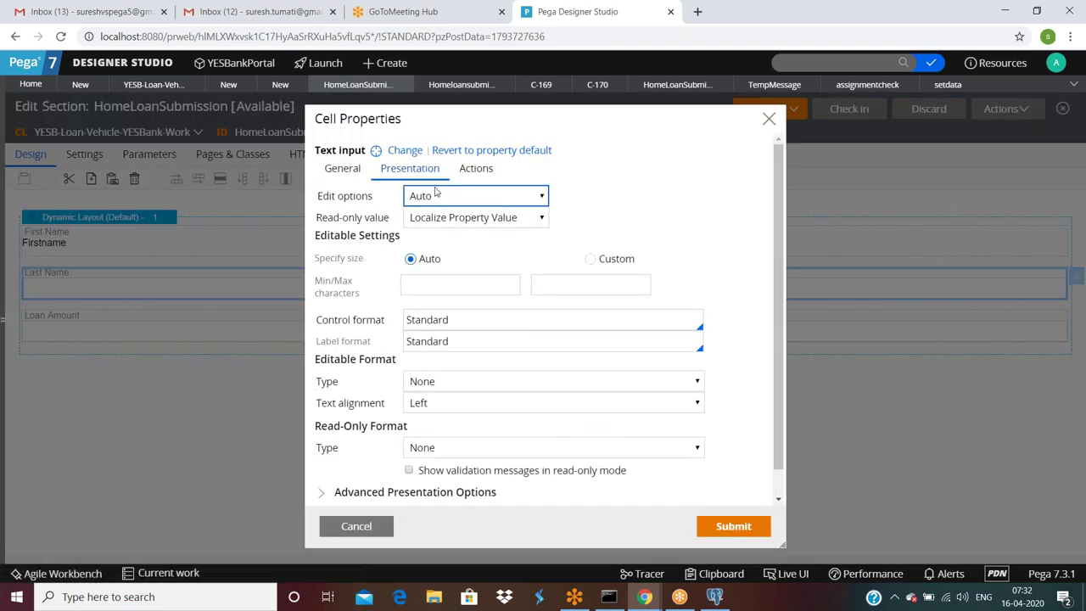
left_click(437, 196)
left_click(450, 241)
left_click(476, 196)
left_click(461, 256)
left_click(589, 193)
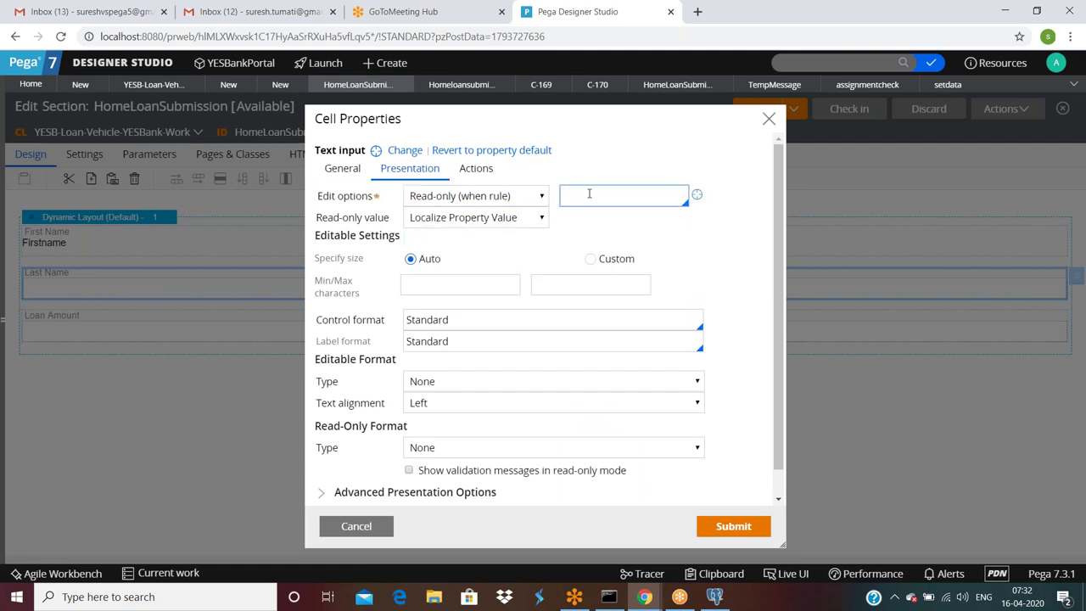
left_click(588, 228)
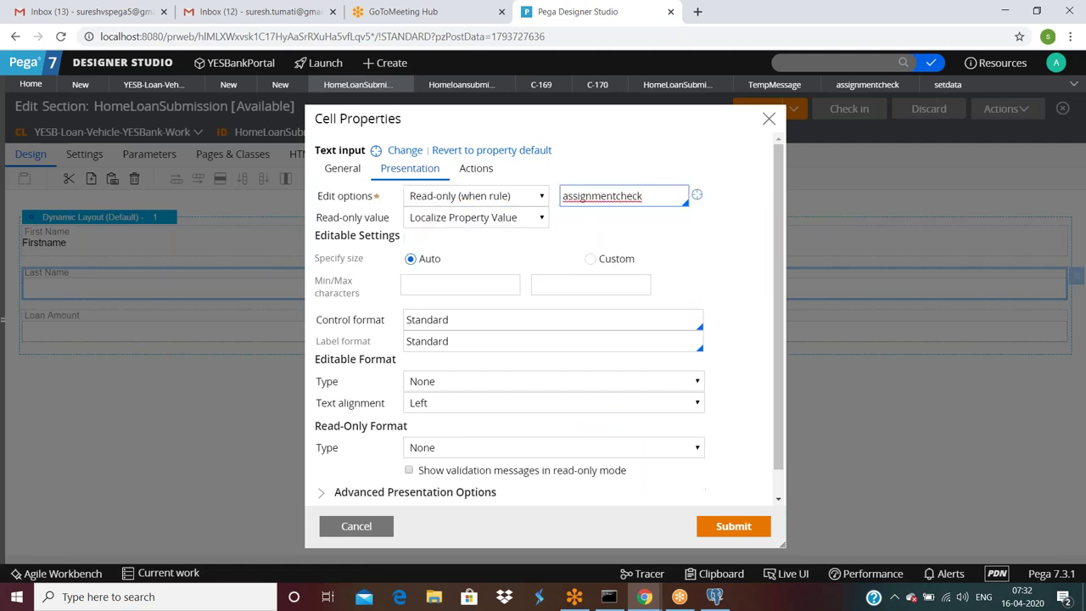
left_click(732, 524)
Make the Loan Amount field Read-only (when rule) using assignmentcheck, and save the HomeLoanSubmission section
double_click(150, 325)
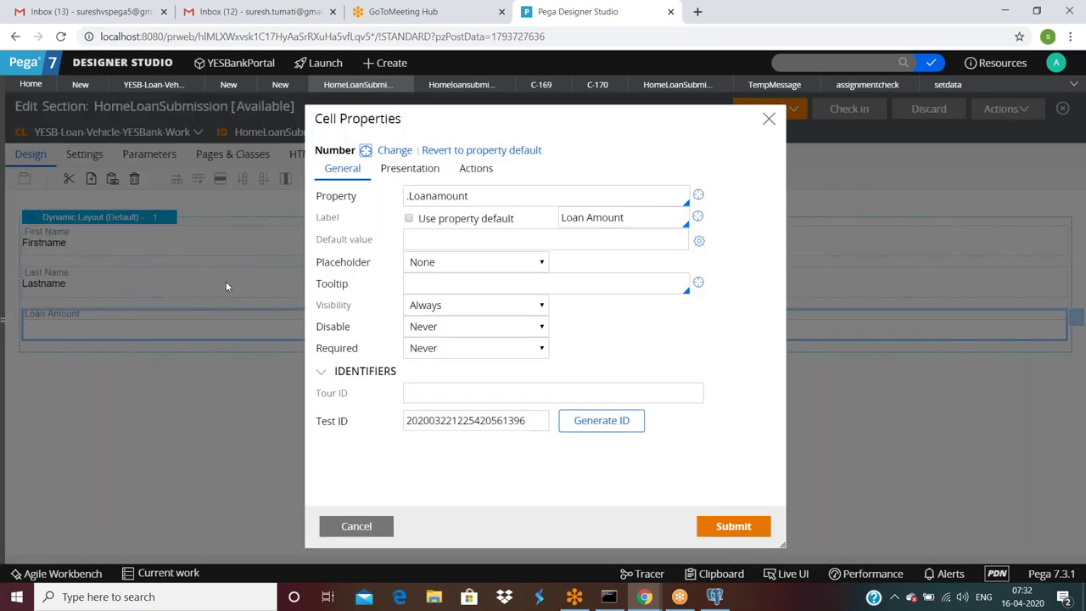
left_click(410, 168)
left_click(475, 196)
left_click(461, 254)
left_click(590, 195)
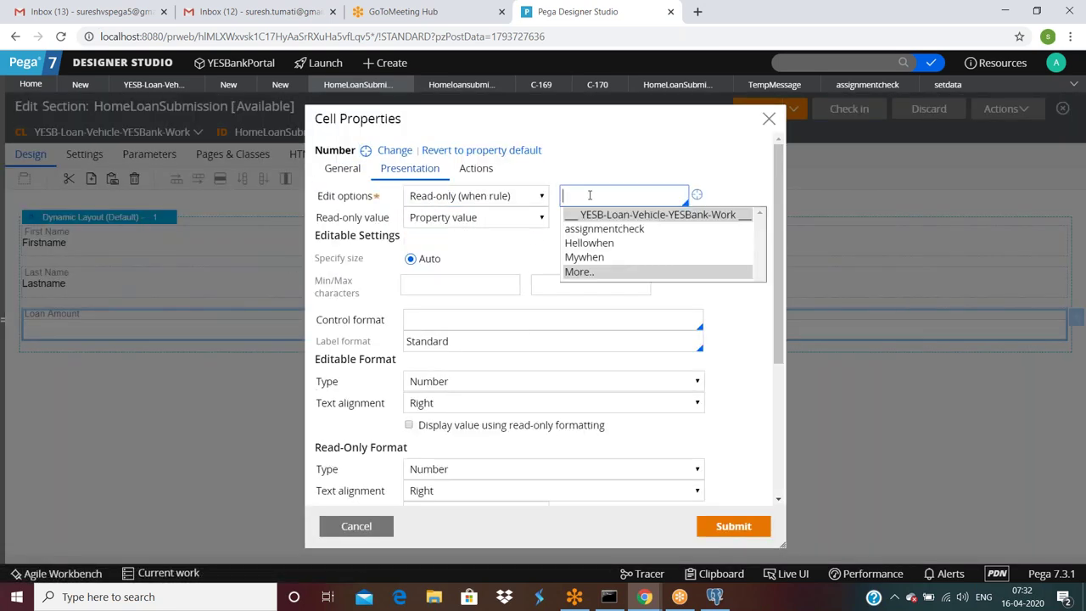
left_click(614, 233)
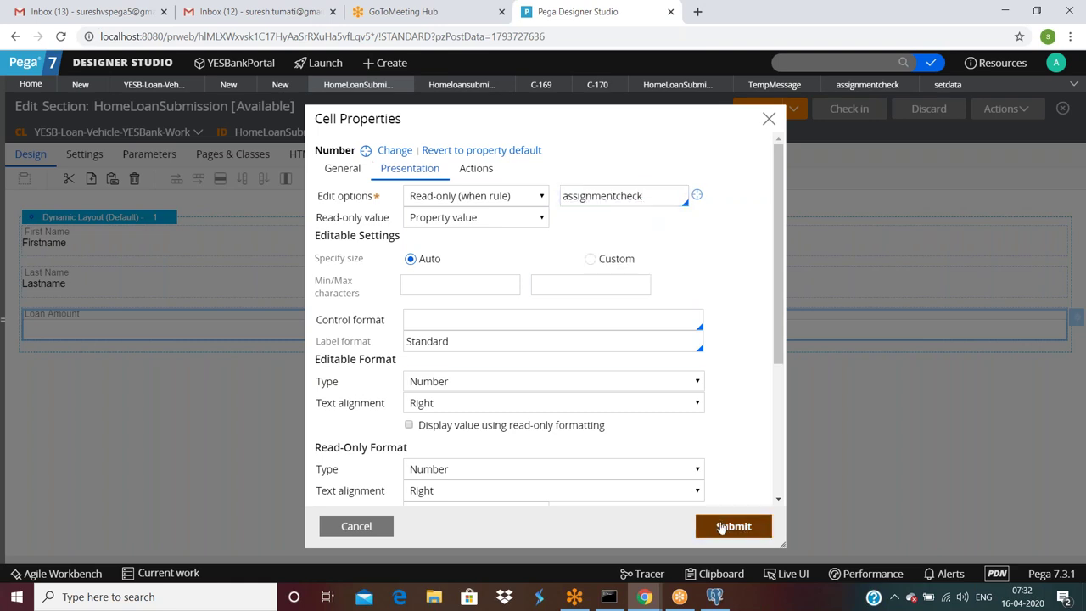
left_click(721, 527)
left_click(766, 115)
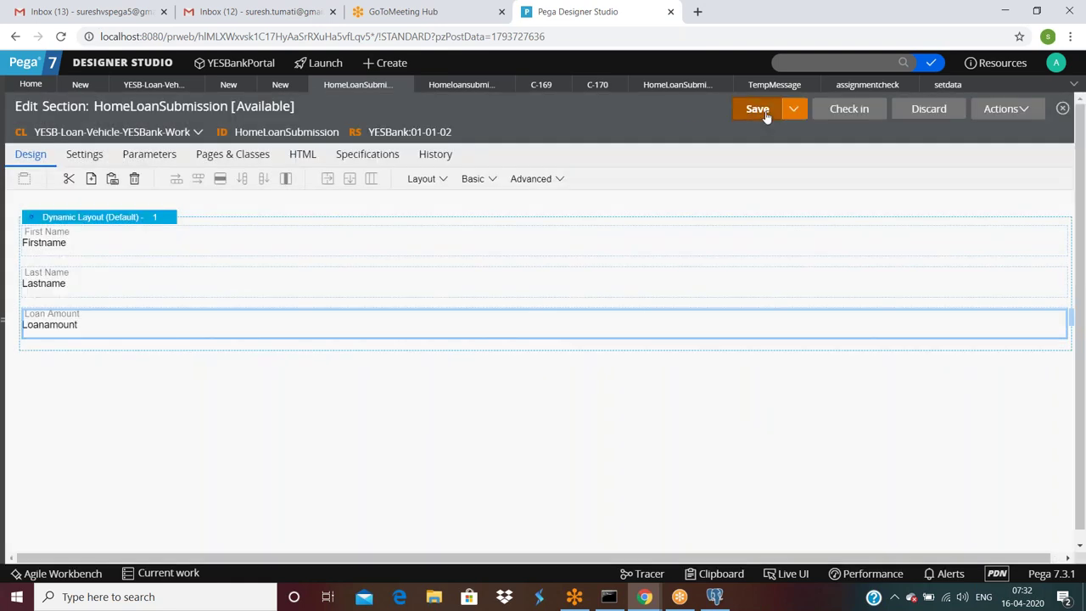
Close the HomeLoanSubmission section and run the Homeloansubmission flow to create a new case
left_click(679, 85)
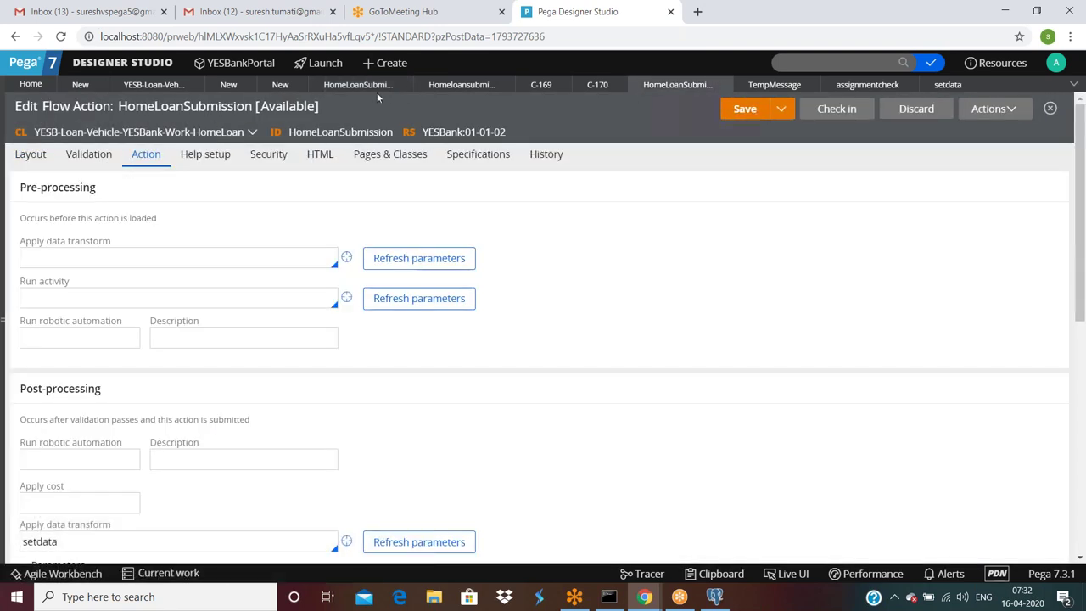
left_click(348, 86)
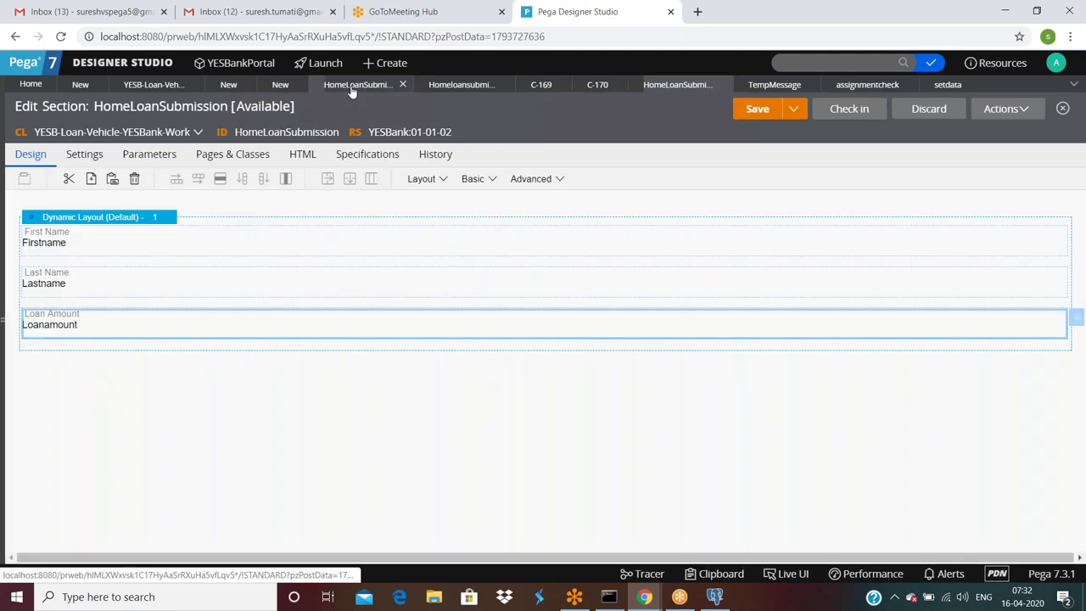
left_click(403, 85)
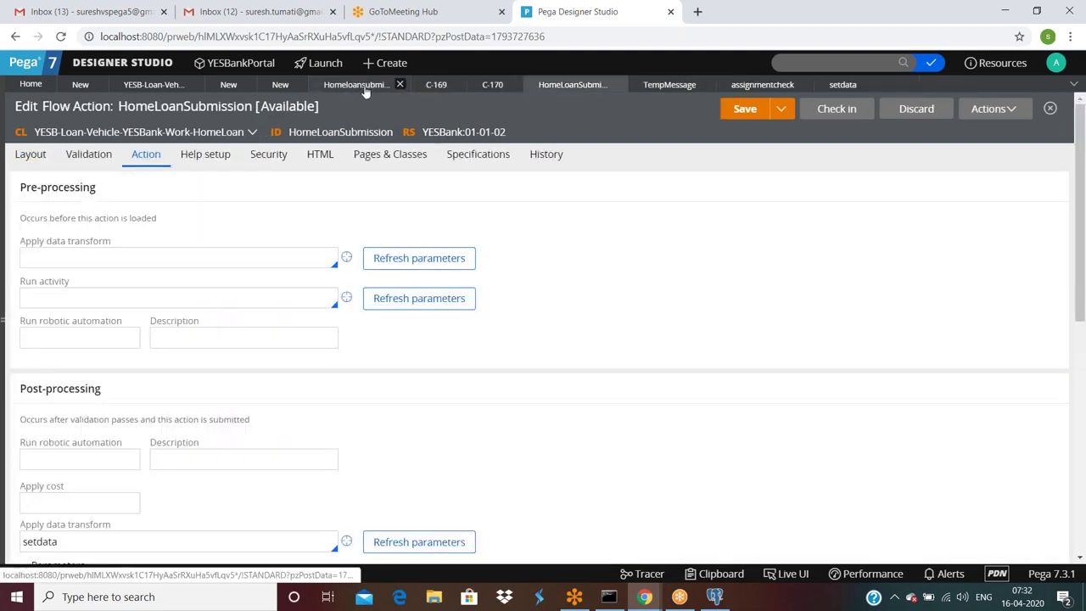
left_click(365, 85)
left_click(988, 108)
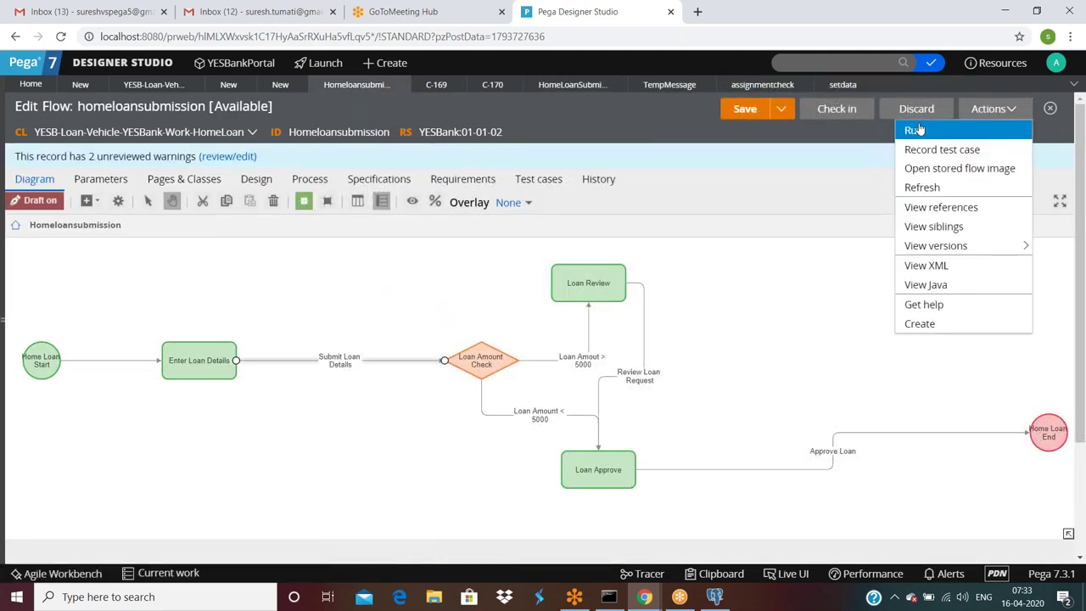
left_click(911, 132)
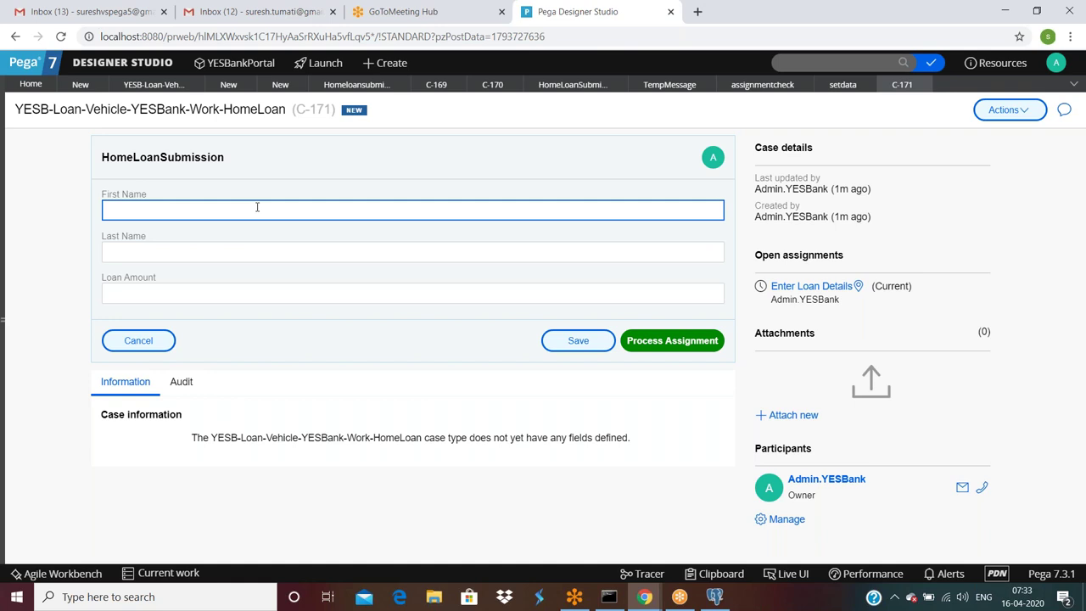
Inspect the First Name field's presentation settings in the new case with Live UI, leaving them as they are
left_click(788, 574)
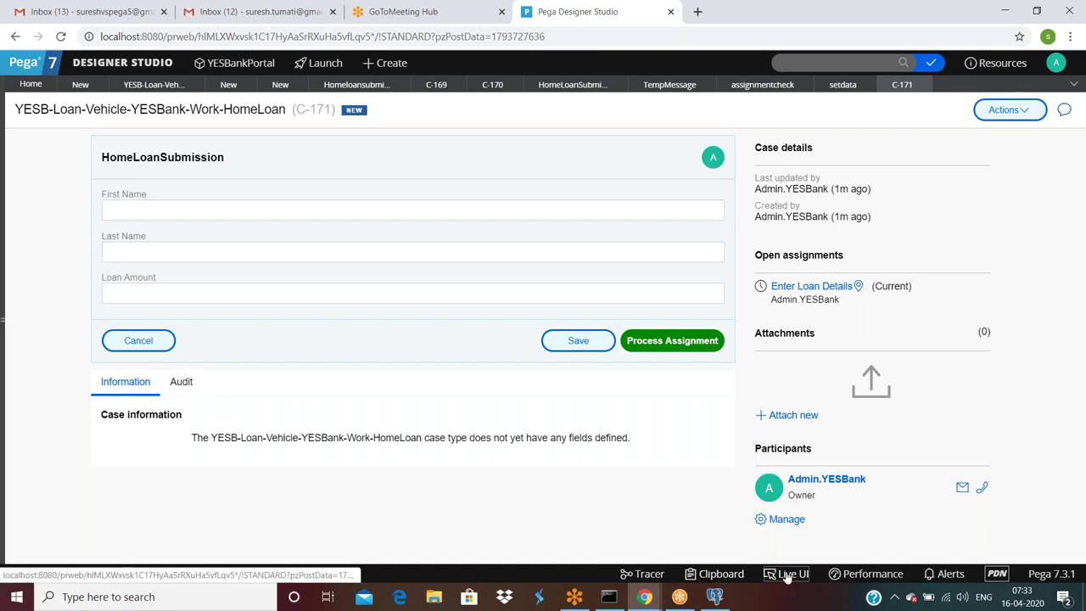
left_click(178, 212)
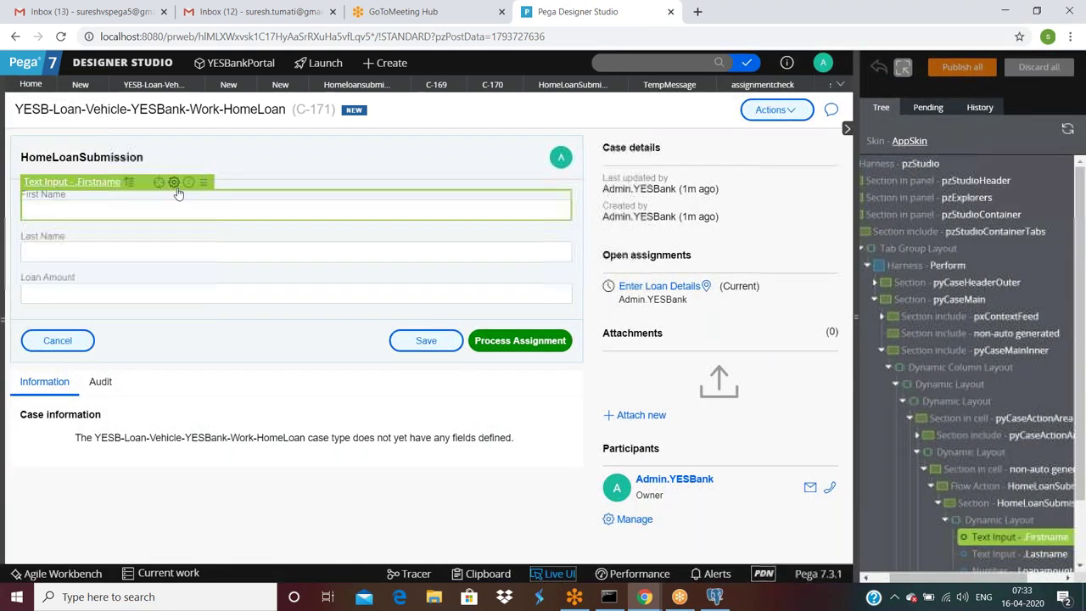
left_click(173, 181)
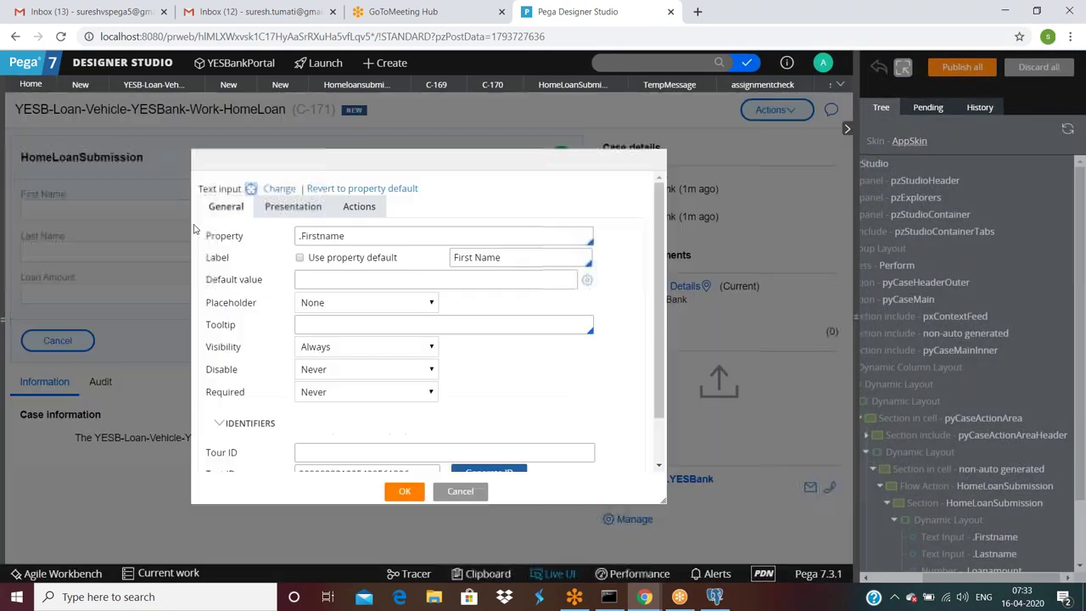
left_click(297, 207)
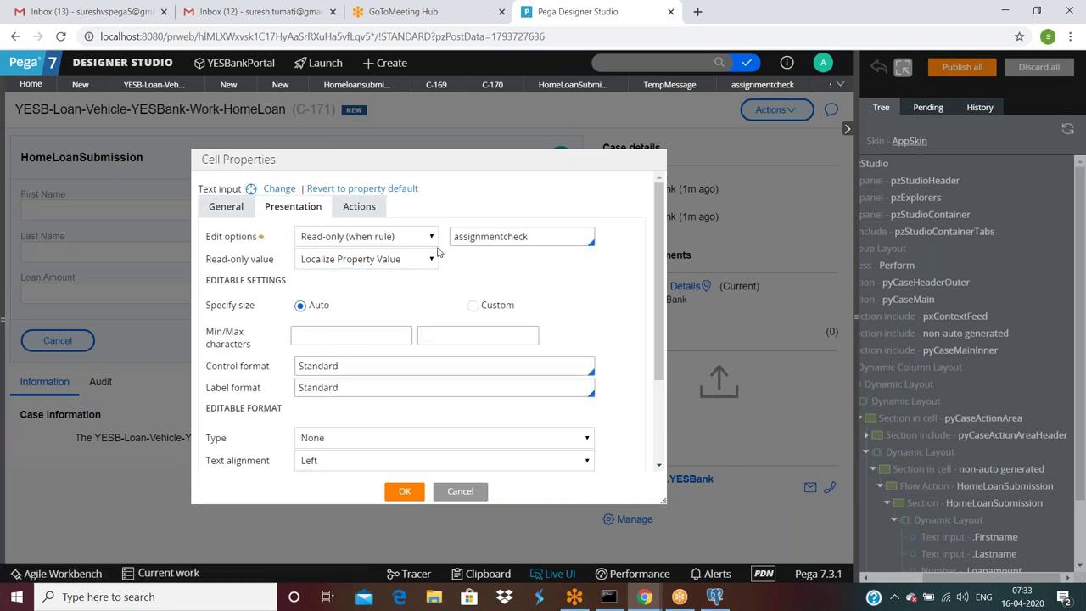
left_click(560, 242)
left_click(460, 494)
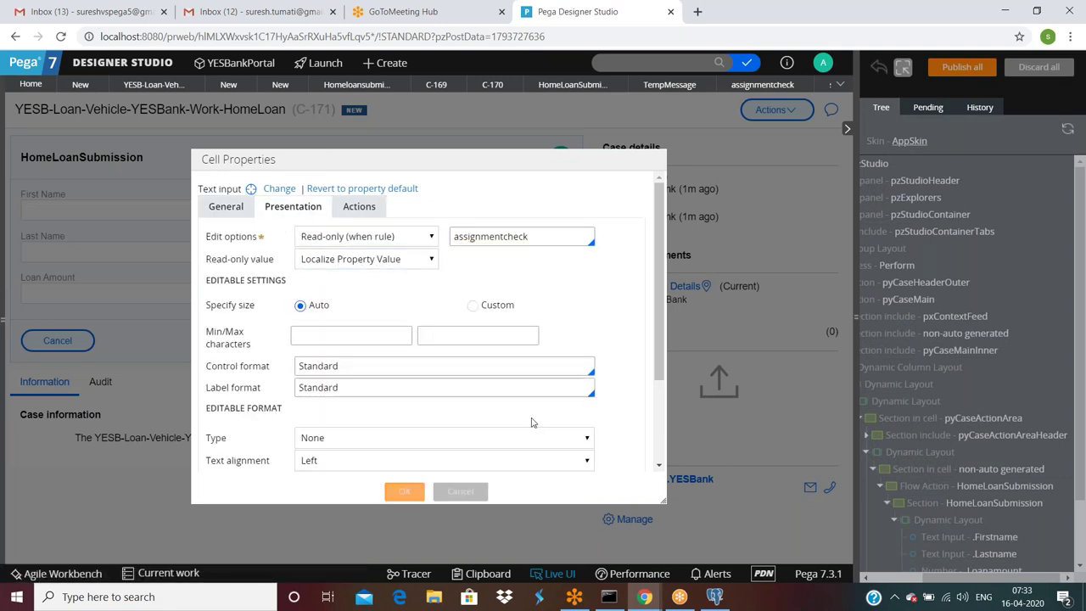
left_click(553, 573)
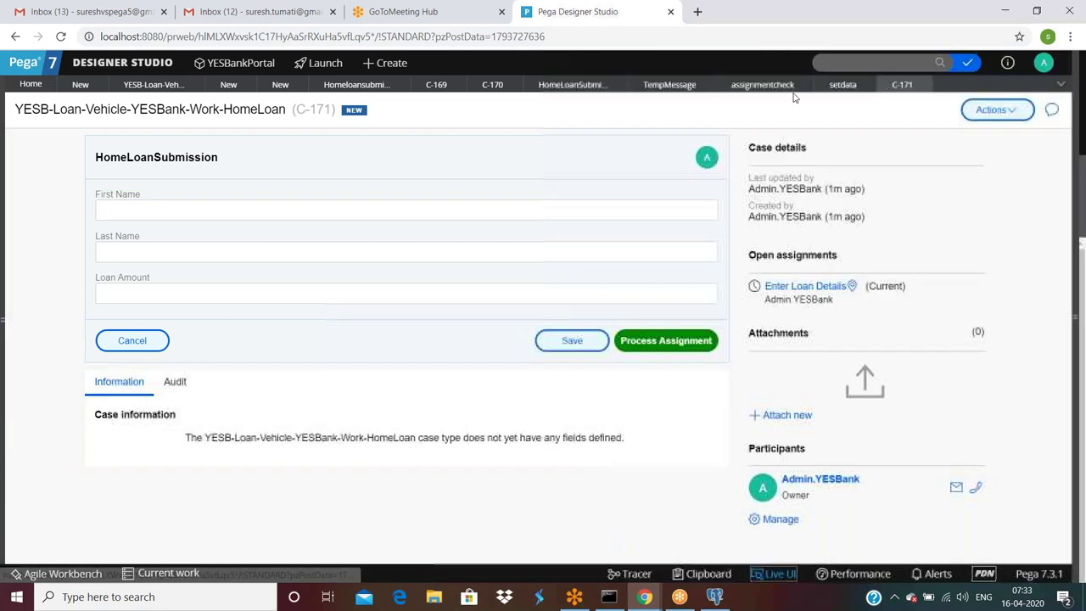
Review the assignmentcheck condition and the new case's pyWorkPage properties in the Clipboard, and return to the case
left_click(763, 84)
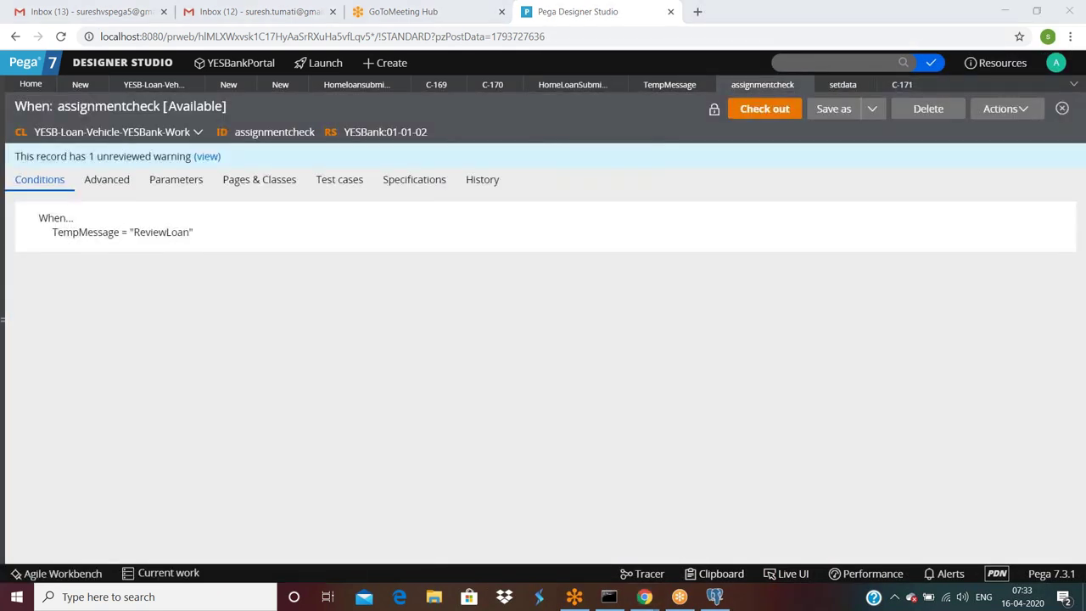
left_click(721, 575)
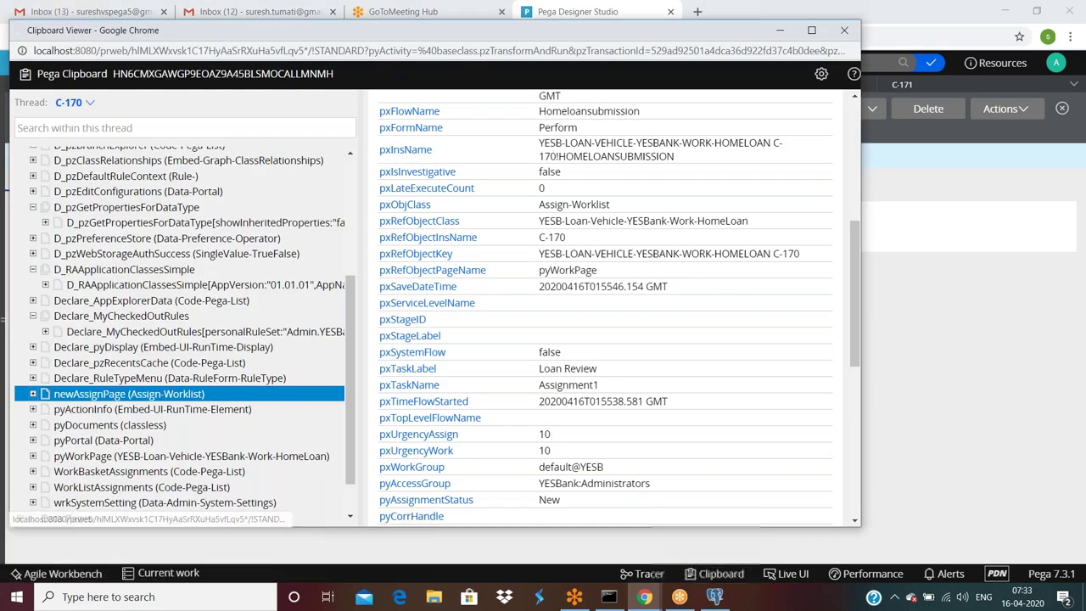
left_click(85, 102)
left_click(140, 295)
scroll(127, 382, "down", 5)
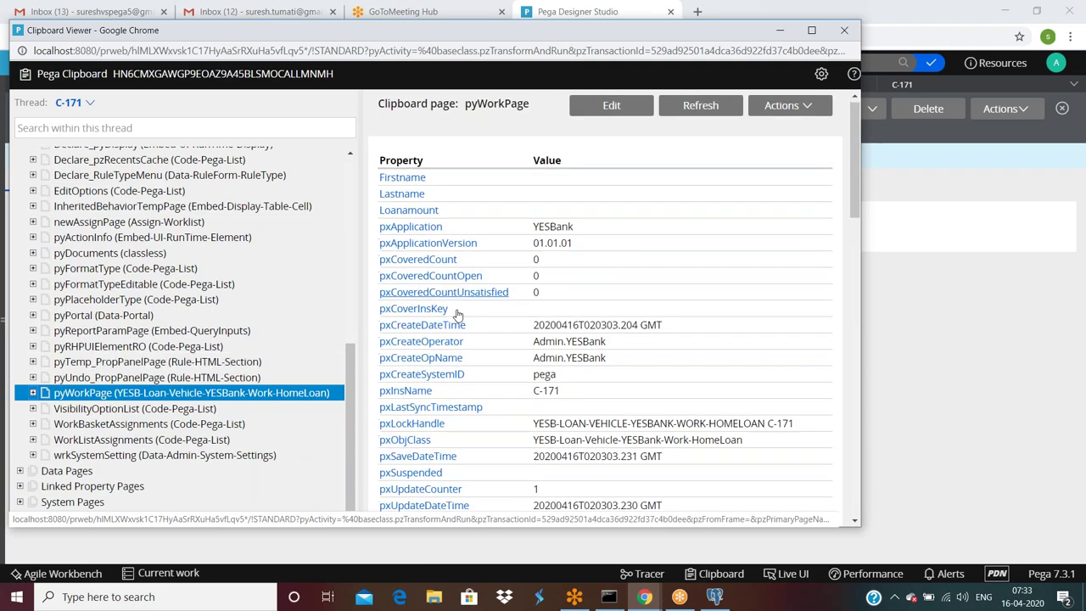
scroll(462, 340, "down", 10)
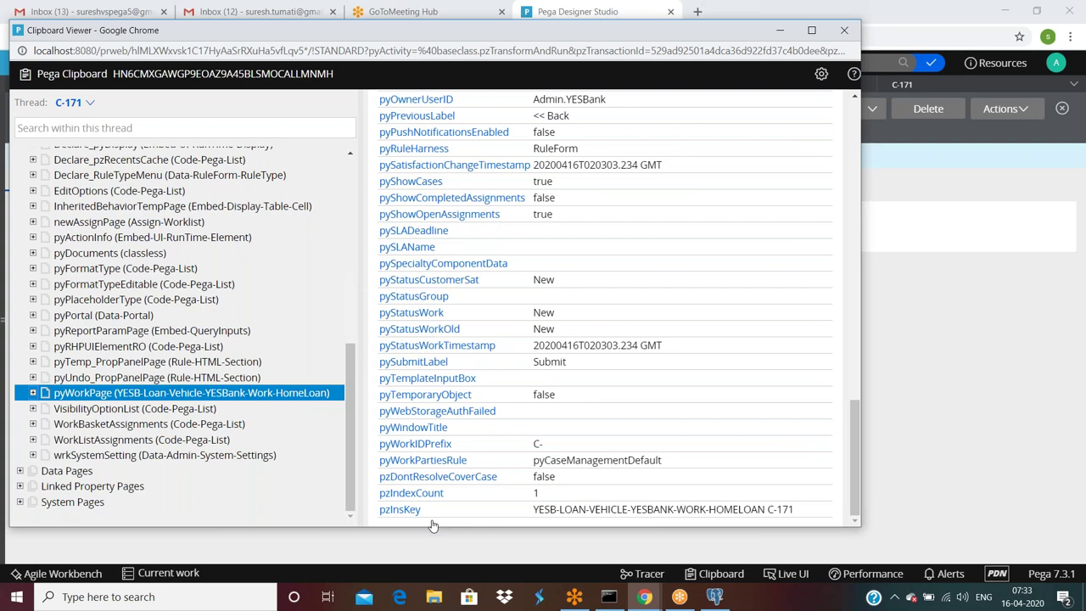
left_click(1036, 355)
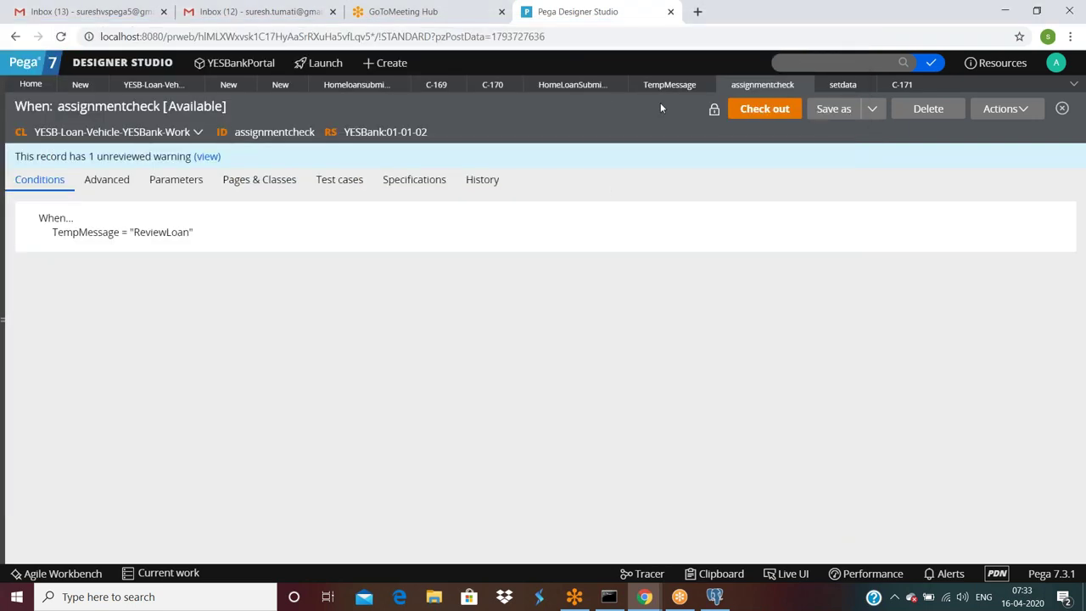
left_click(891, 85)
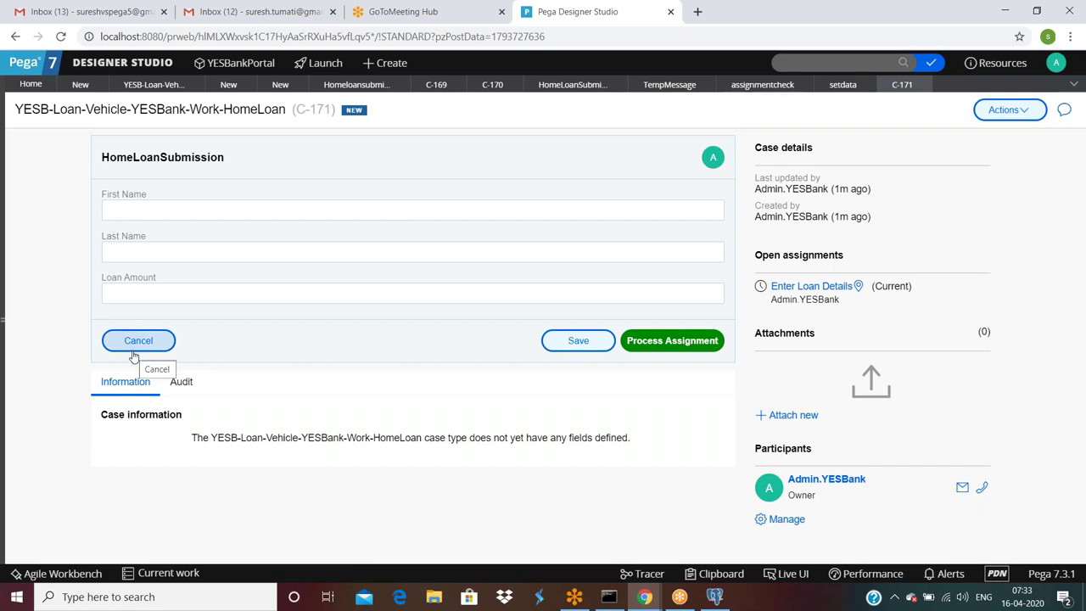
Fill in the applicant's first and last name, enter a loan amount of 9000, and process the HomeLoanSubmission assignment
left_click(140, 211)
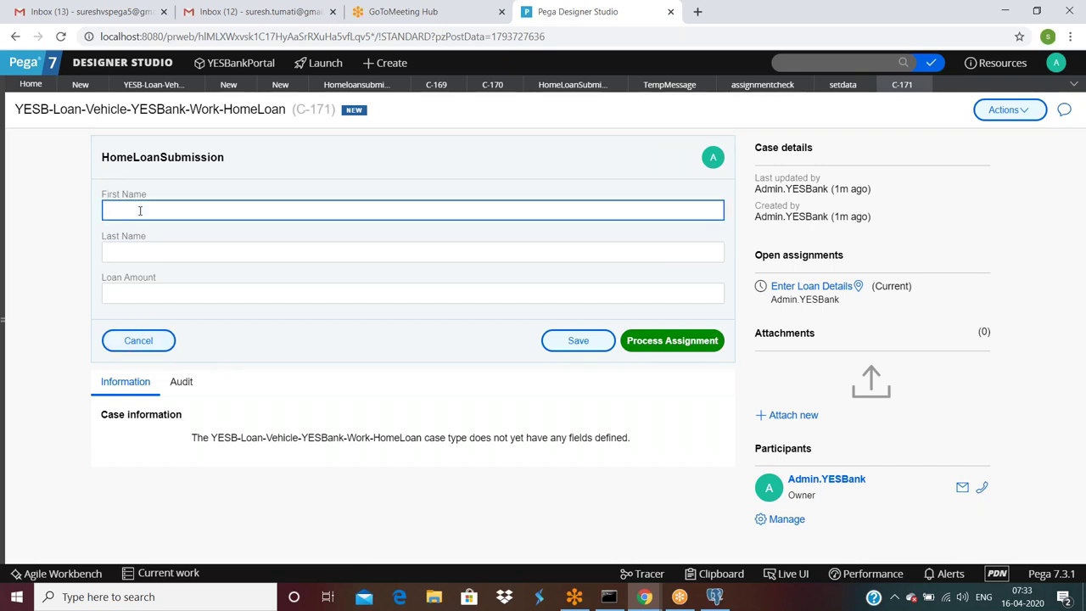
type("suresh")
key("Tab")
type("t")
key("Tab")
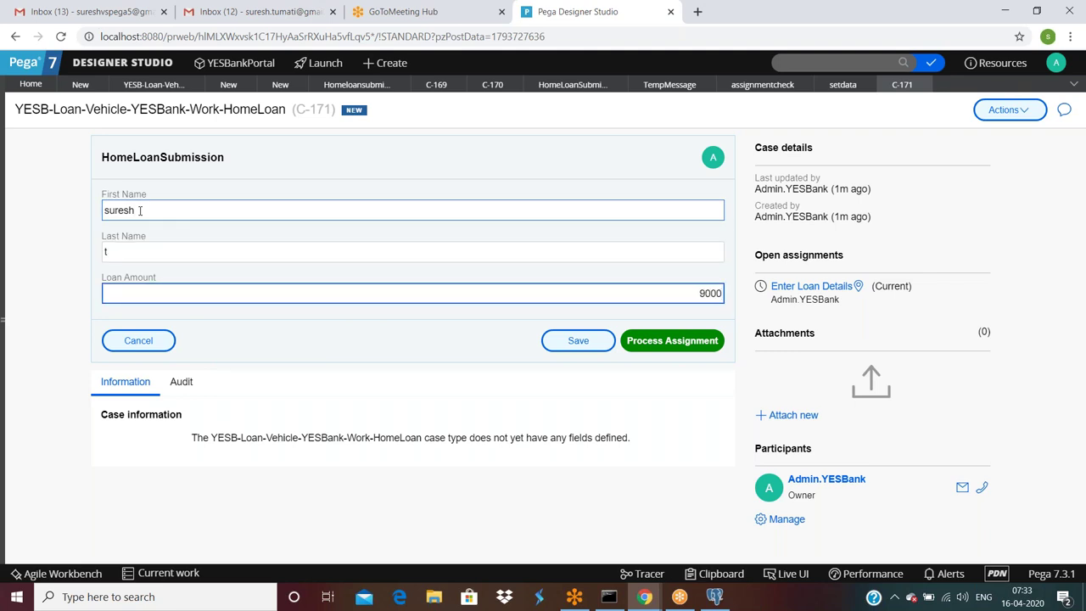
left_click(345, 407)
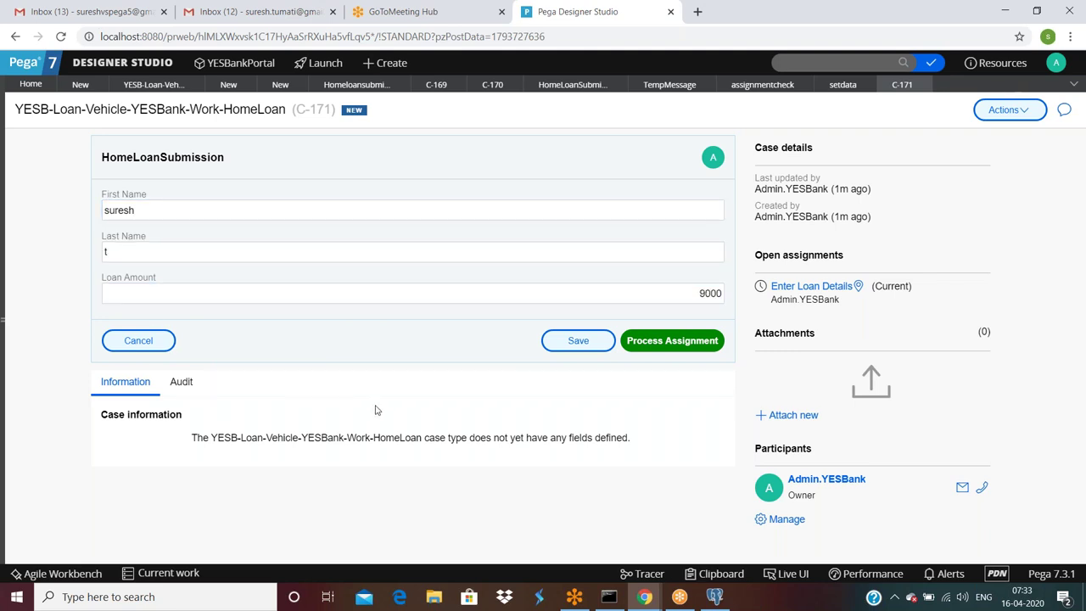
left_click(676, 342)
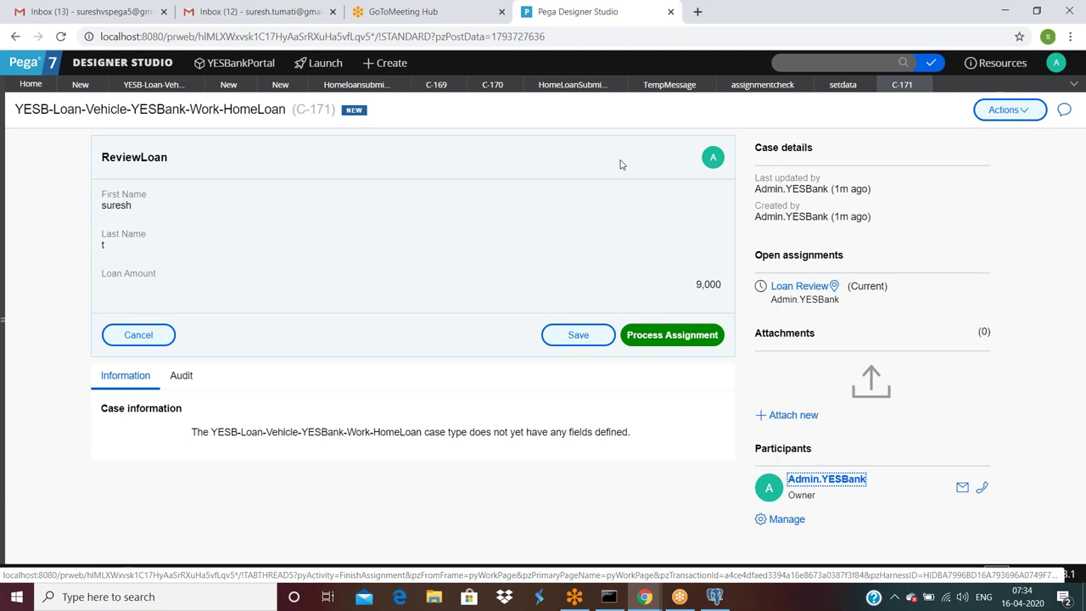
Open the HomeLoanSubmission section from the layout settings of the HomeLoanSubmission flow action
left_click(341, 89)
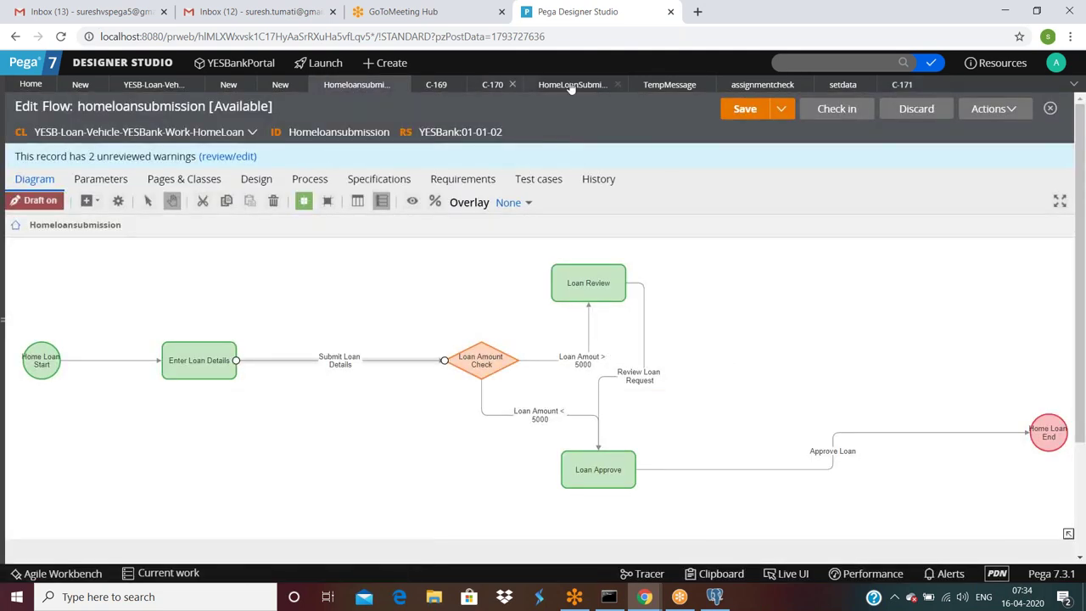
left_click(549, 87)
left_click(670, 85)
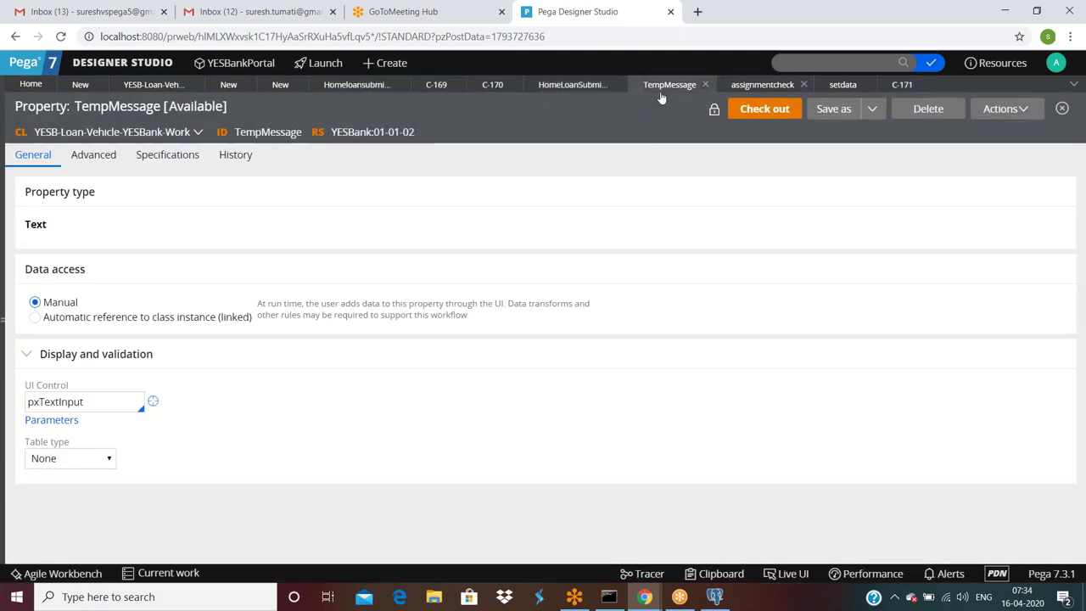
left_click(568, 86)
left_click(30, 154)
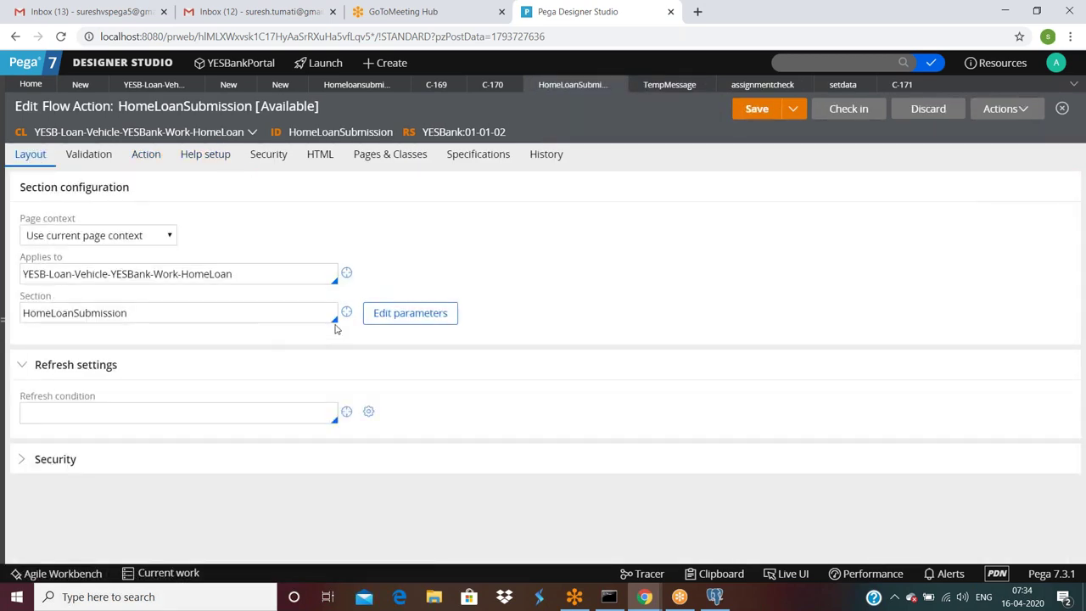
left_click(346, 312)
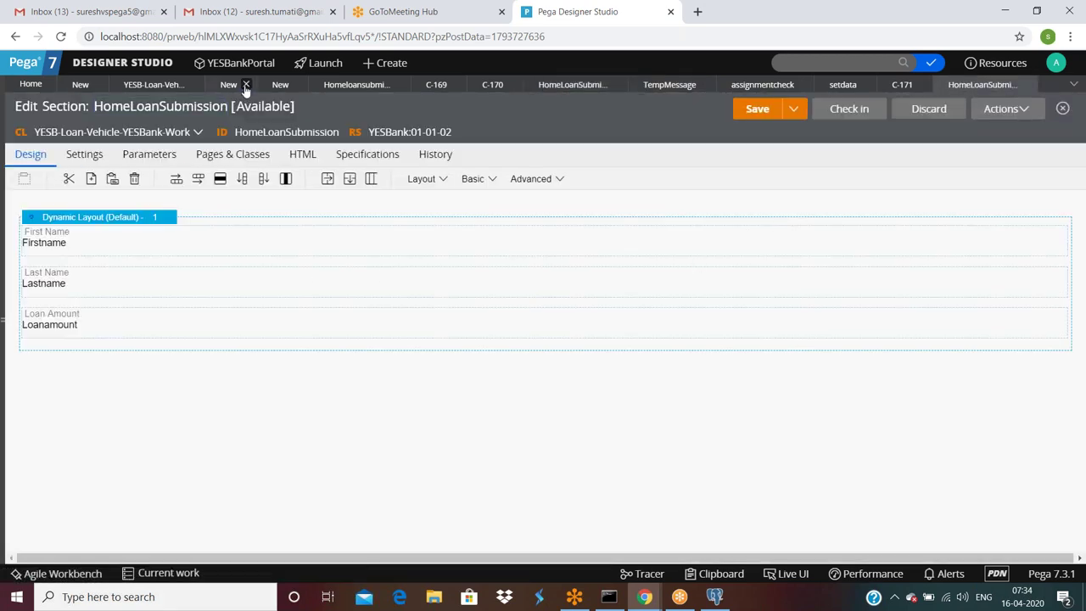
Close the blank New forms, the C-169 and C-170 cases, and the TempMessage property
left_click(247, 85)
left_click(247, 85)
left_click(99, 85)
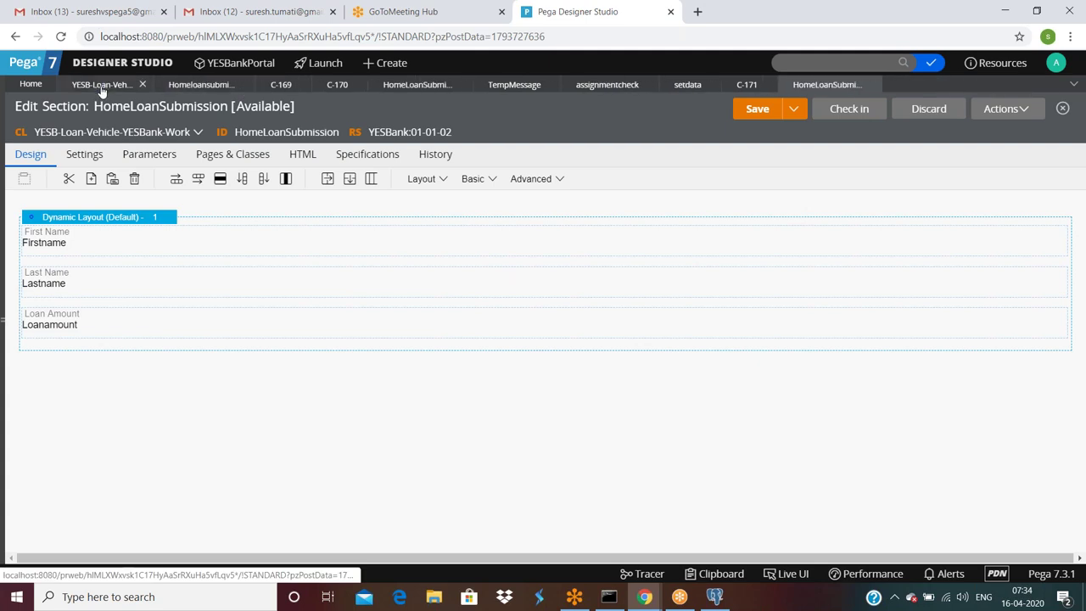
left_click(301, 85)
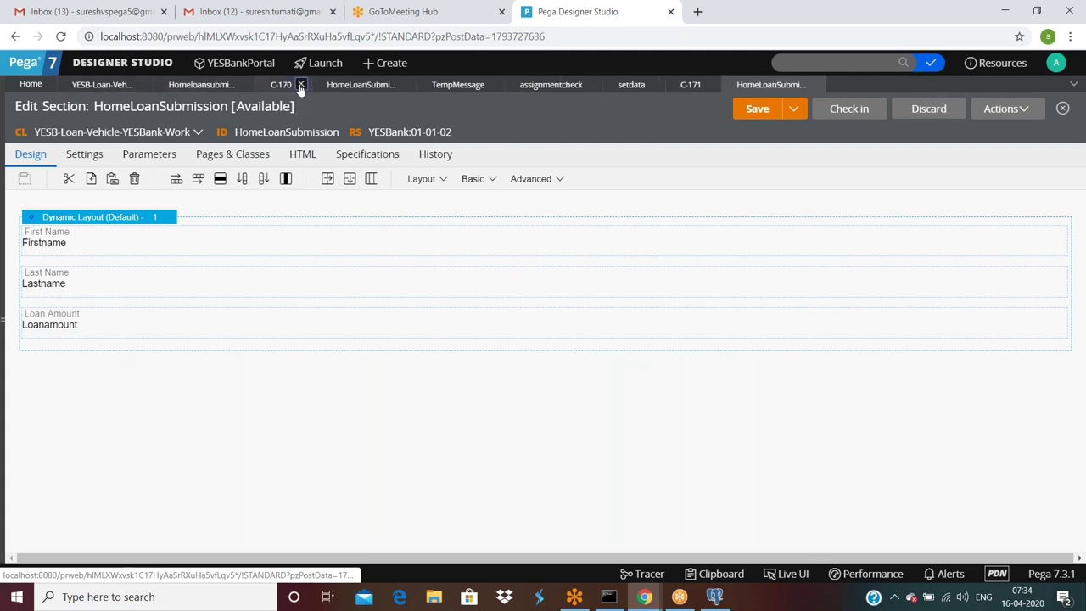
left_click(301, 85)
left_click(440, 86)
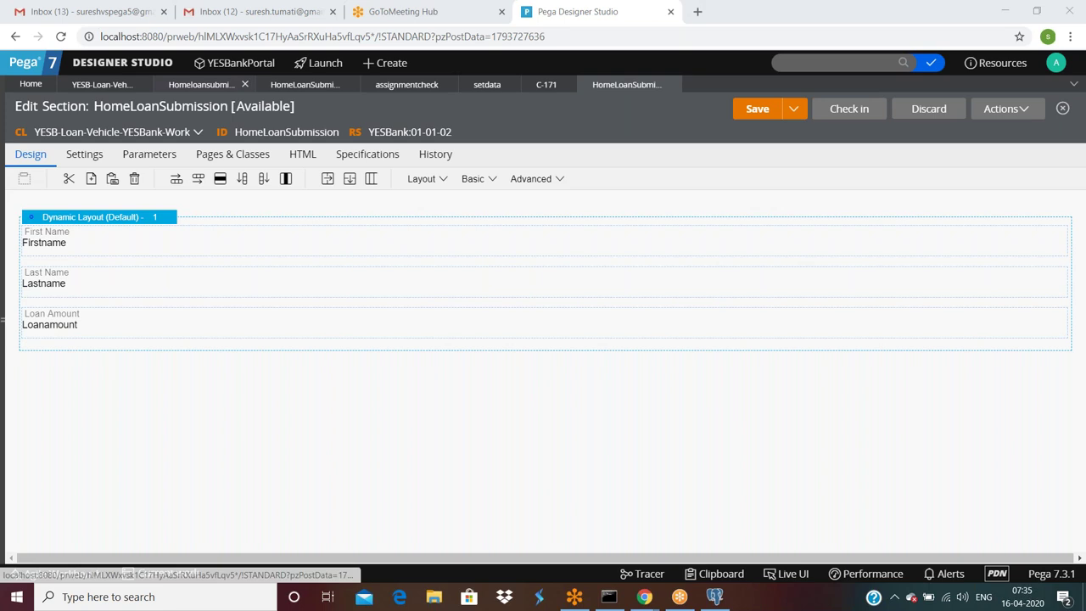
Revisit the Homeloansubmission flow and section, and process the ReviewLoan and ApproveLoan assignments of case C-171
left_click(215, 88)
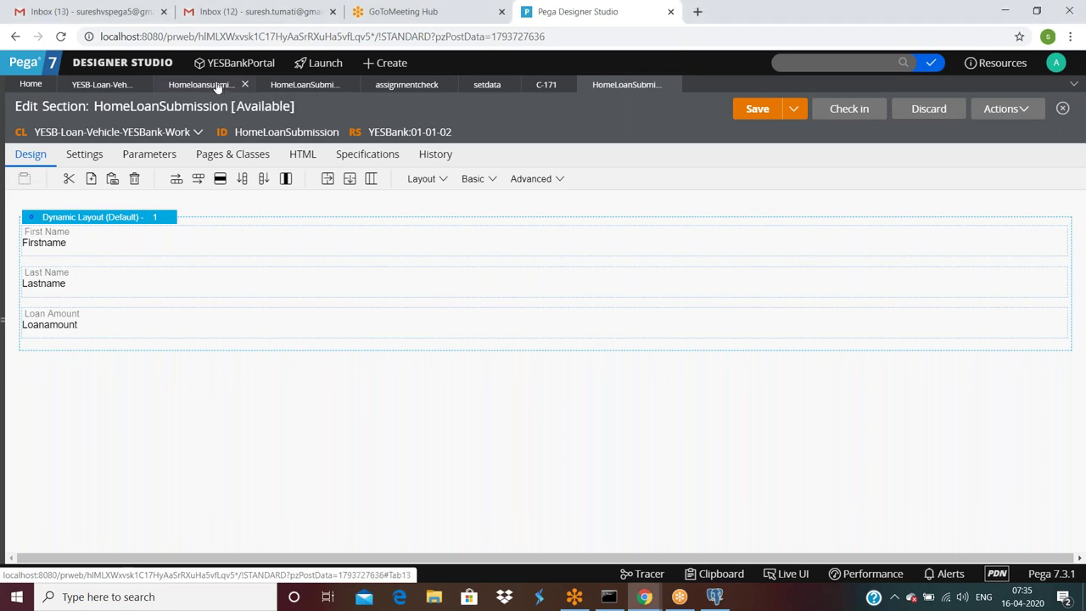
left_click_drag(453, 308, 405, 293)
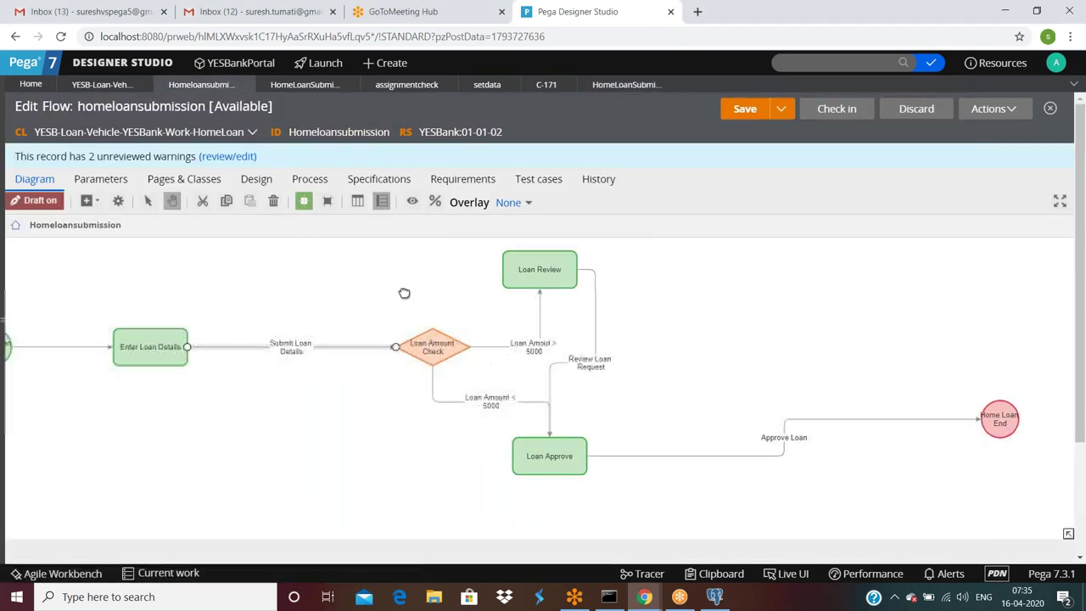
left_click(625, 85)
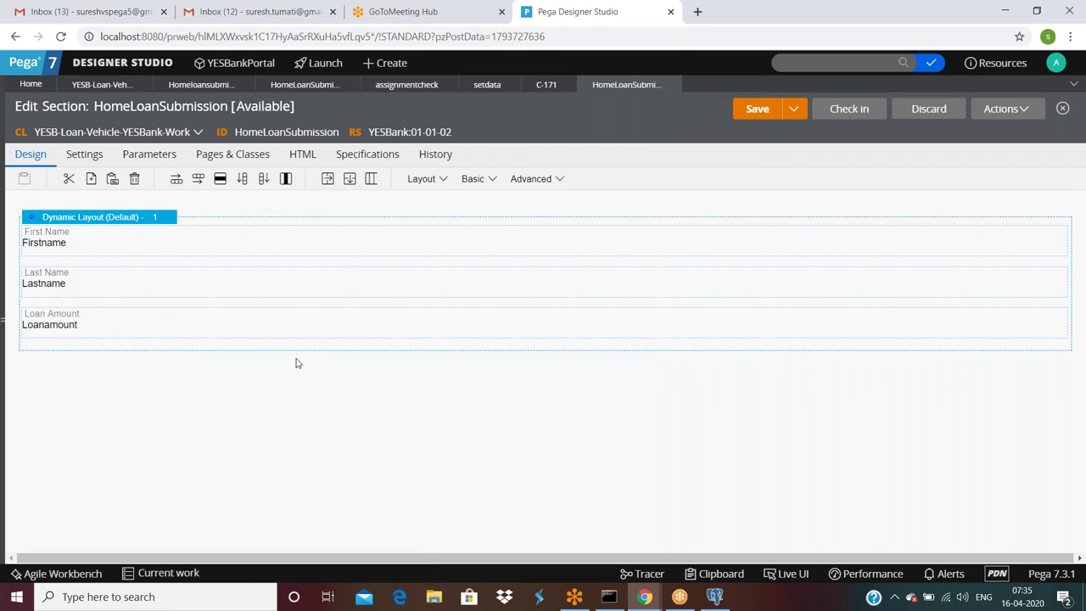
left_click(547, 84)
left_click(650, 338)
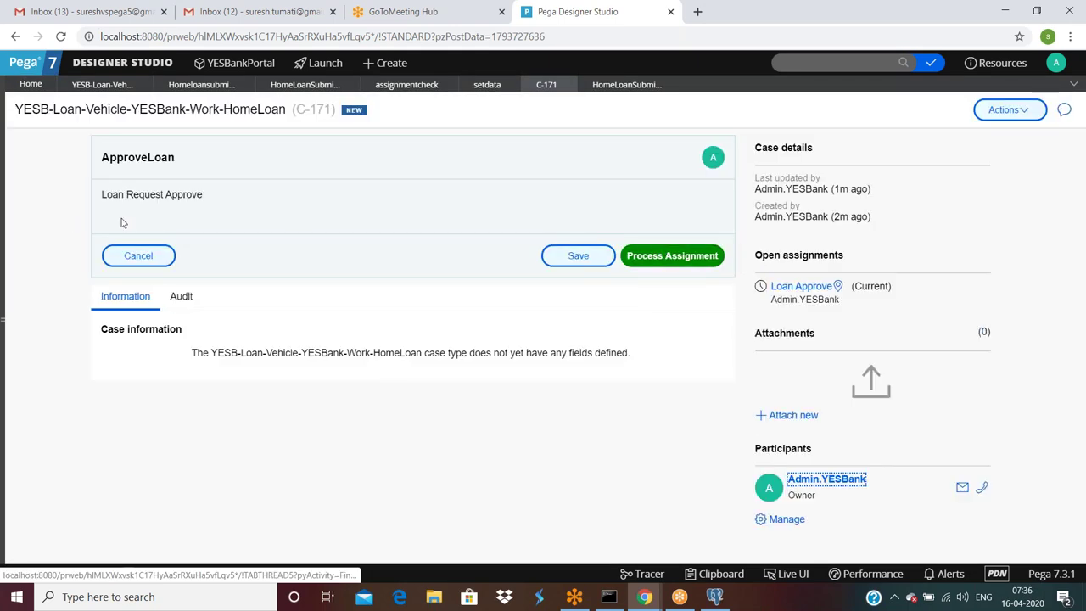
left_click(669, 257)
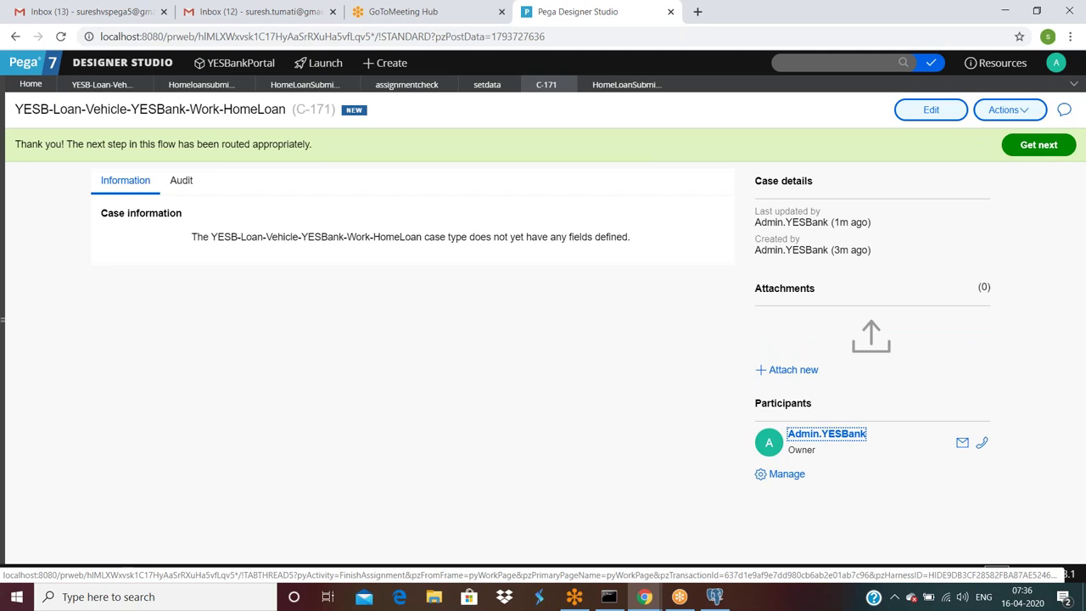
Detach the Approve Loan connector from the Home Loan End shape in the Homeloansubmission flow, leaving its end free
left_click(189, 85)
left_click_drag(726, 376, 396, 342)
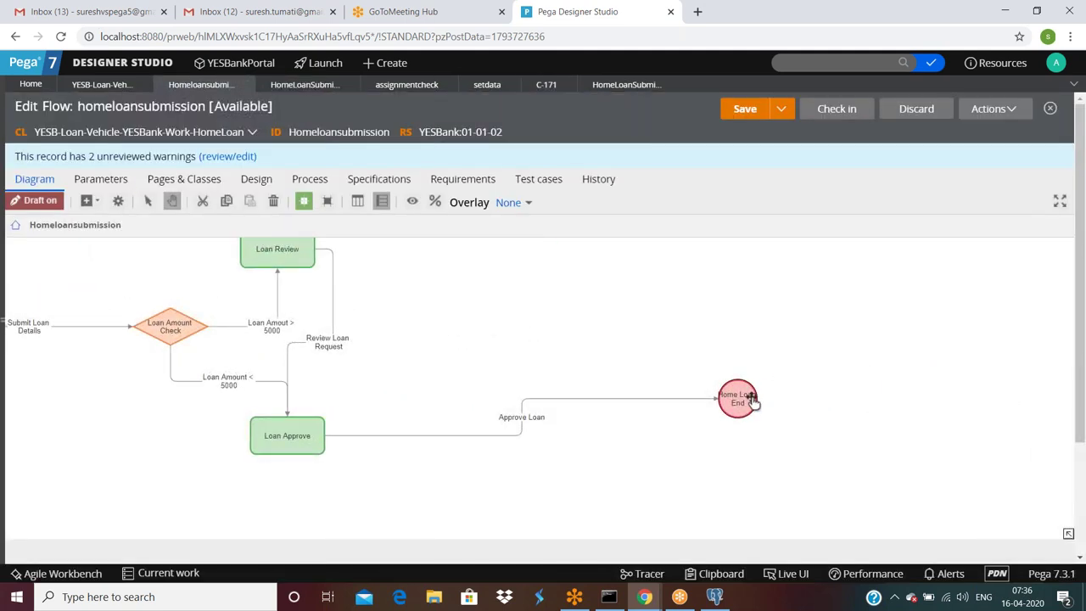
left_click(665, 404)
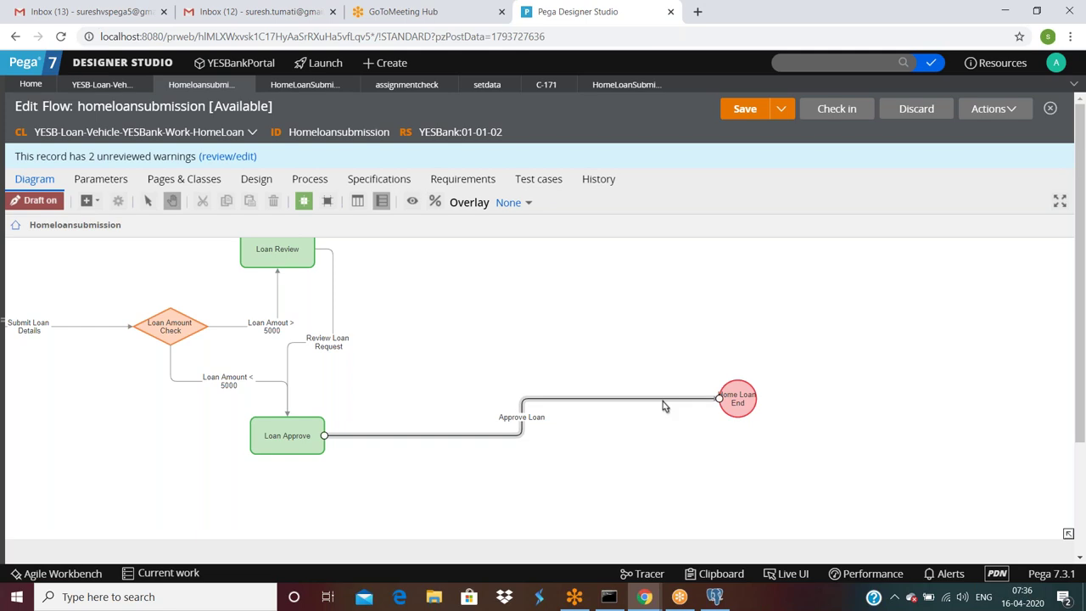
left_click_drag(718, 398, 479, 467)
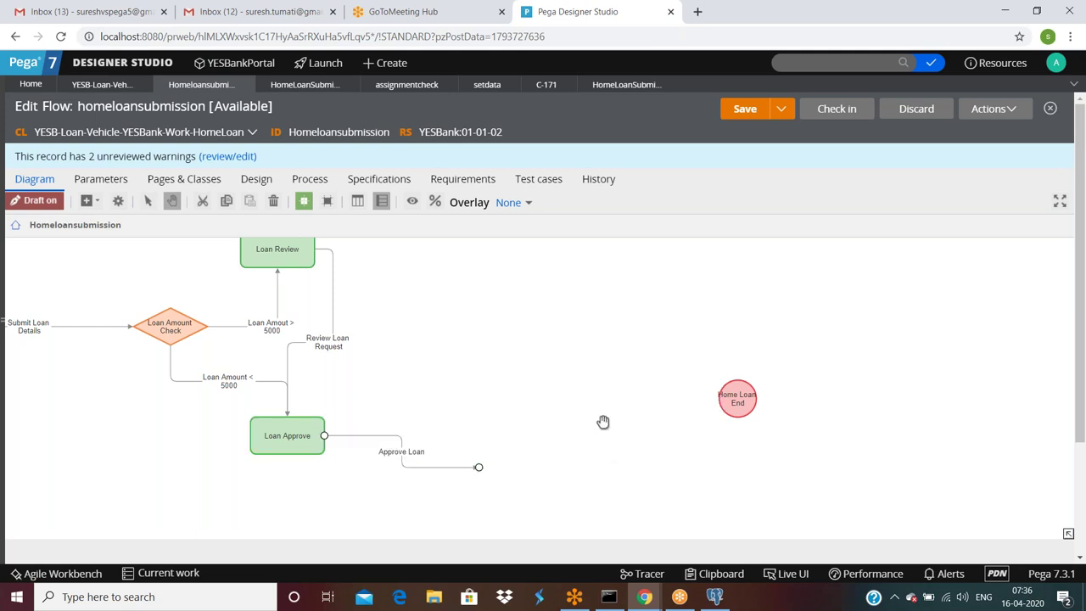
Add a Create PDF smart shape to the flow and position it between Loan Approve and Home Loan End
left_click(89, 201)
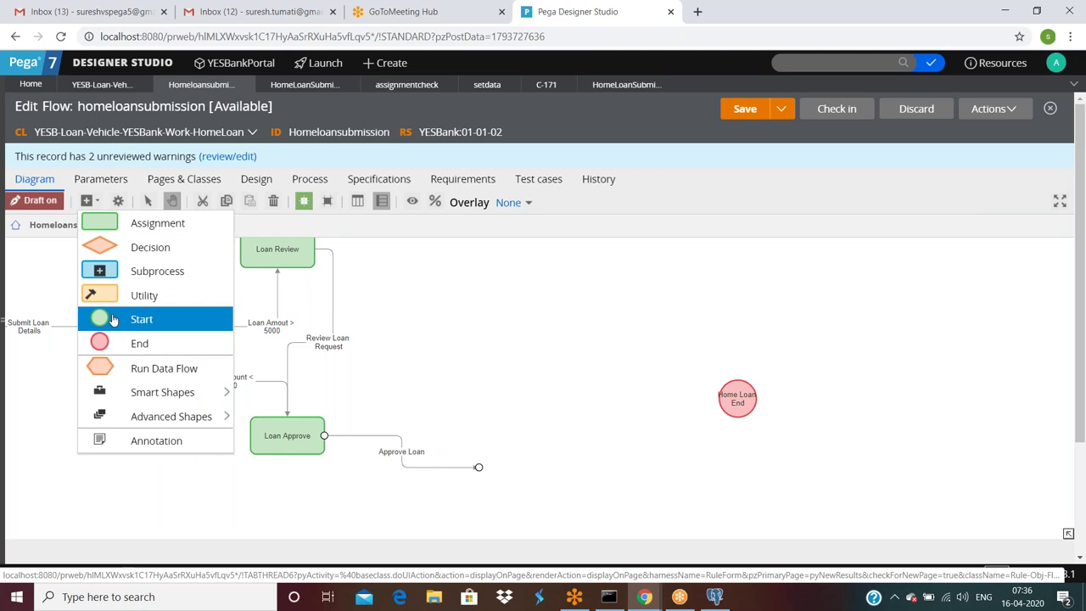
mouse_move(170, 393)
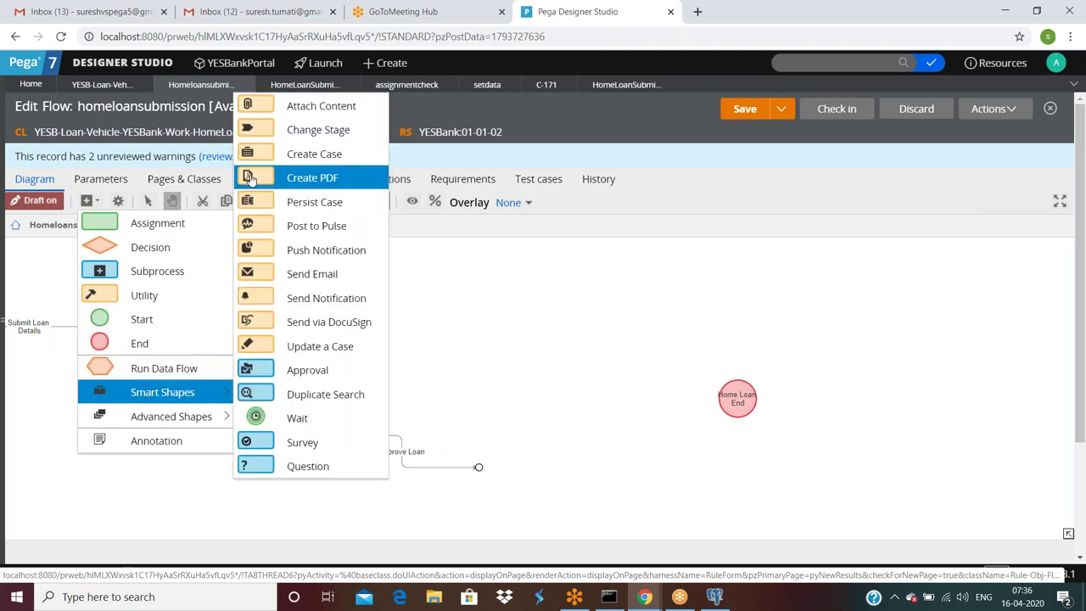
left_click(250, 179)
left_click(535, 395)
left_click(531, 398)
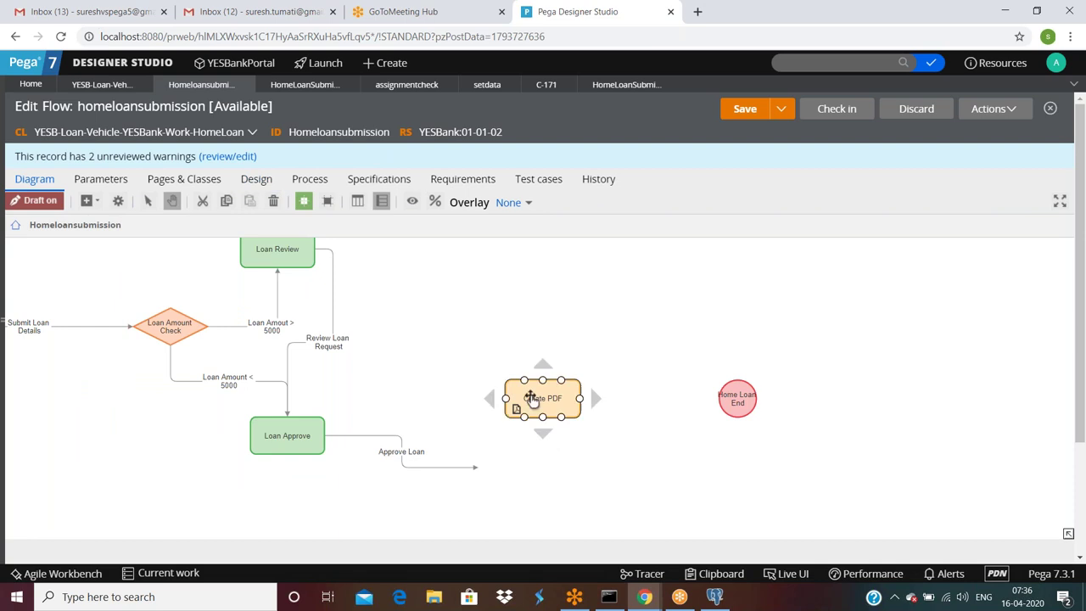
left_click_drag(537, 398, 555, 454)
key("Escape")
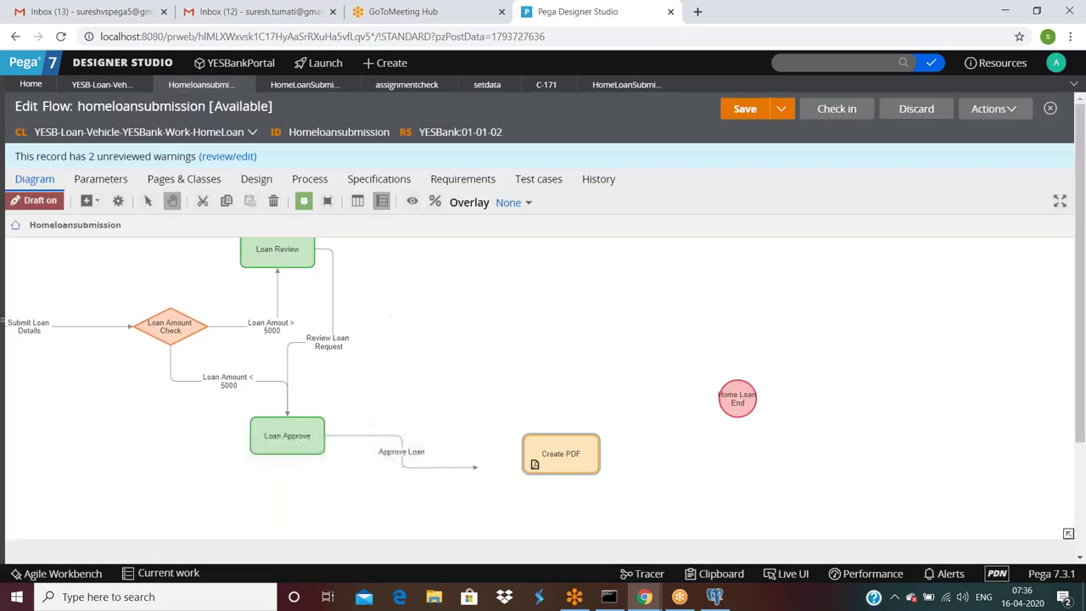
left_click(98, 202)
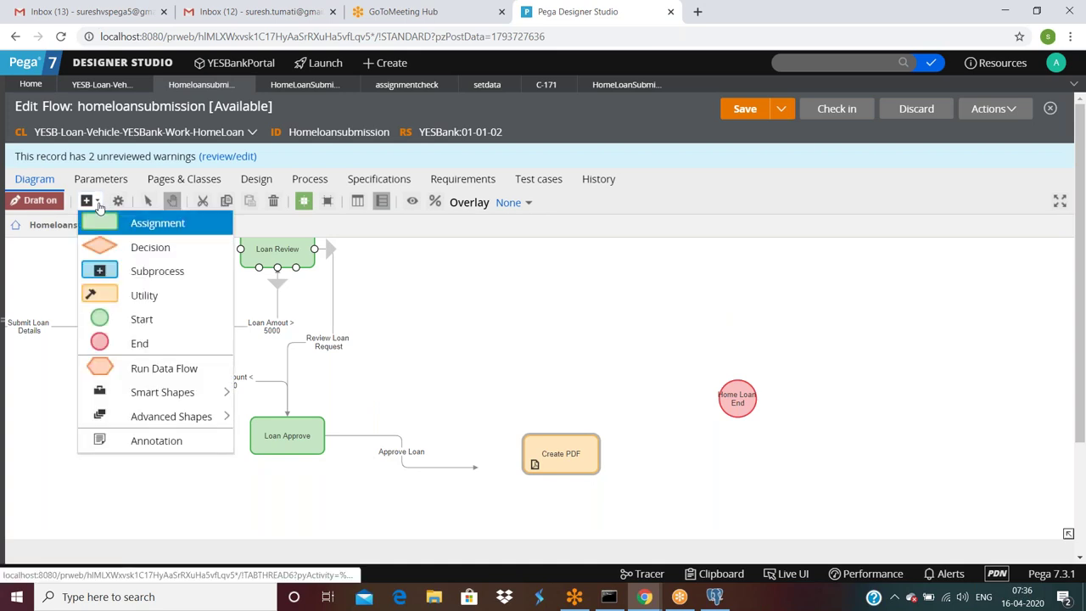
mouse_move(150, 396)
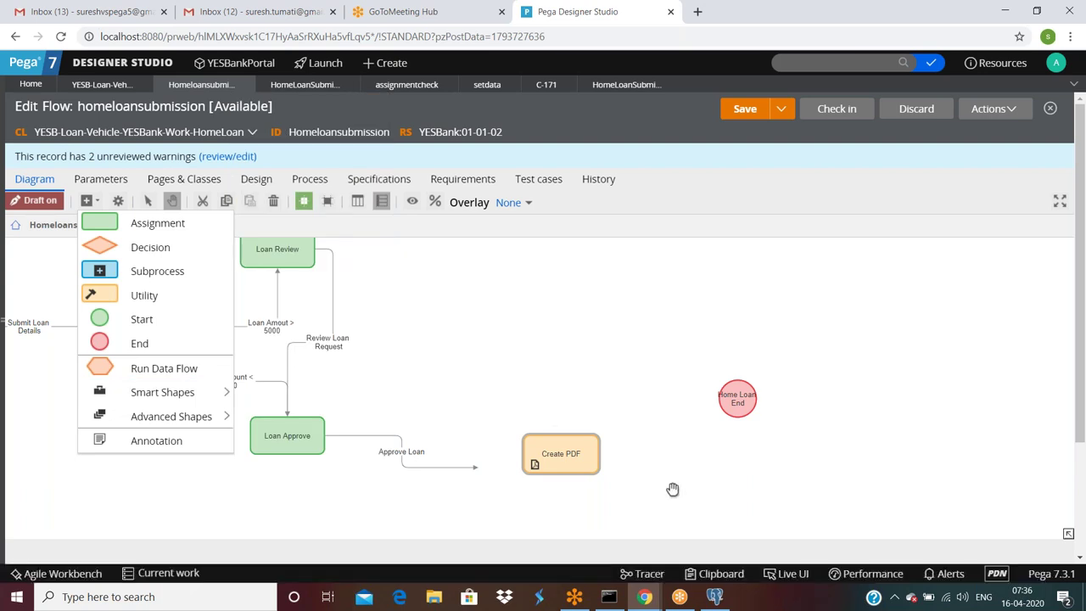
left_click(649, 454)
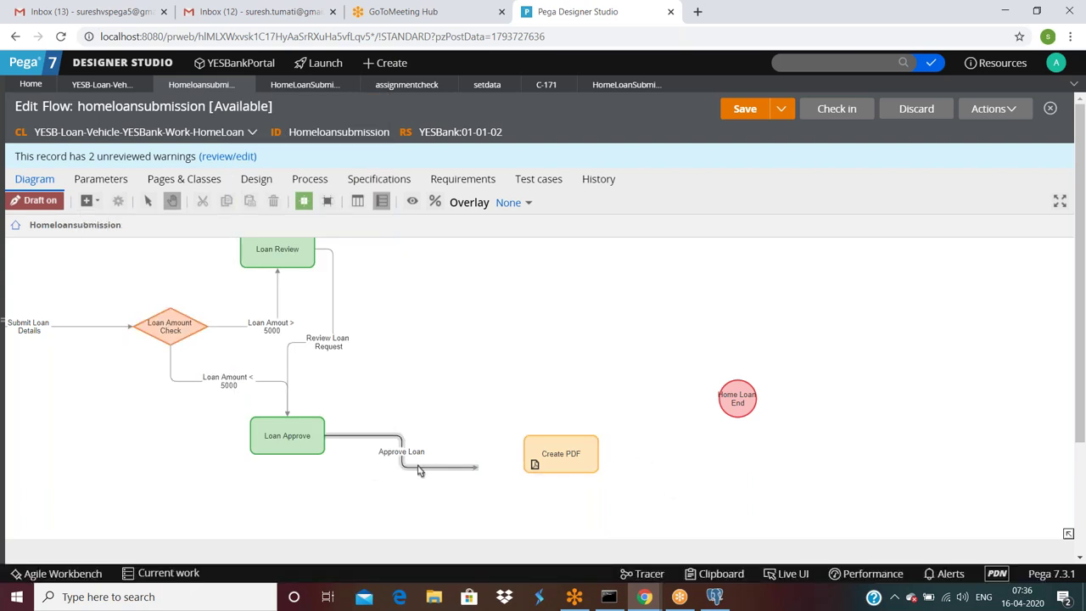
Connect the Approve Loan connector to the Create PDF shape, and link Create PDF to Home Loan End
left_click(472, 467)
left_click_drag(480, 472, 719, 399)
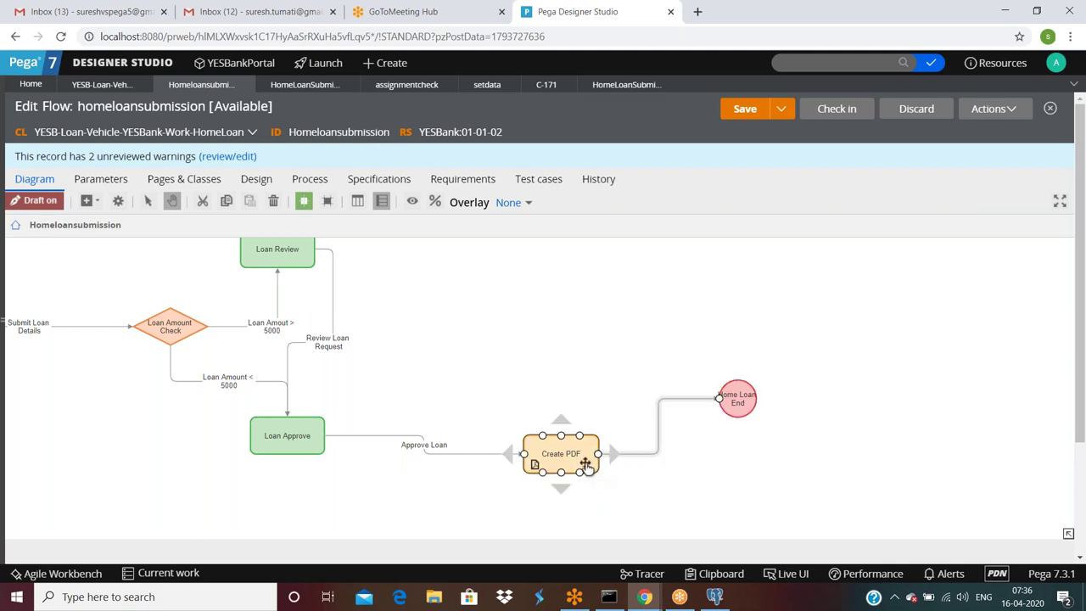
left_click(311, 441)
left_click(402, 444)
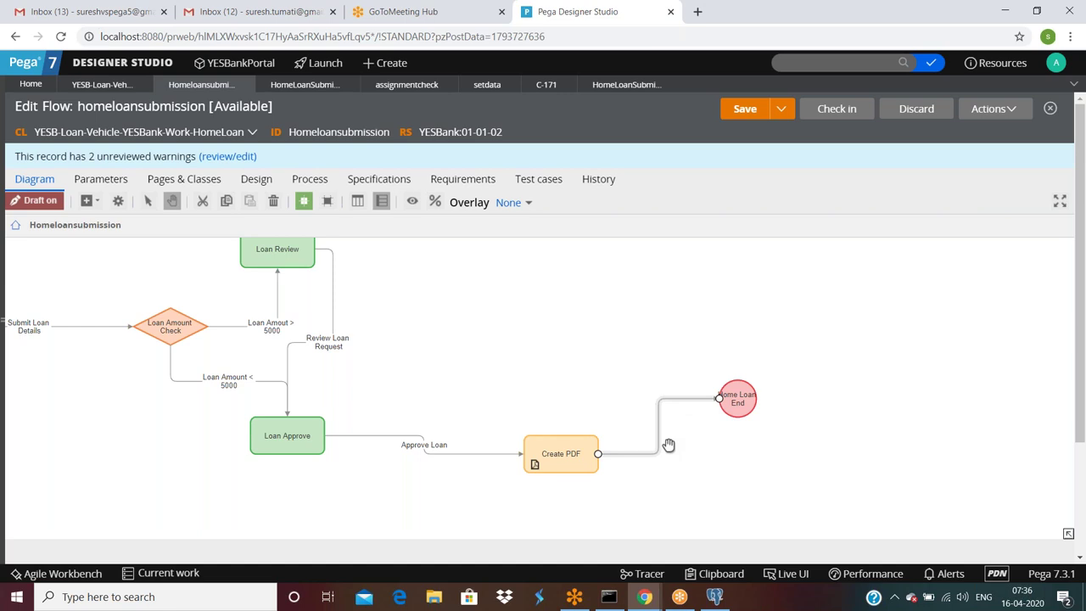
Configure the Create PDF shape with section ApproveLoan and description "approve loan", leaving the attachment category empty, and submit it
double_click(556, 458)
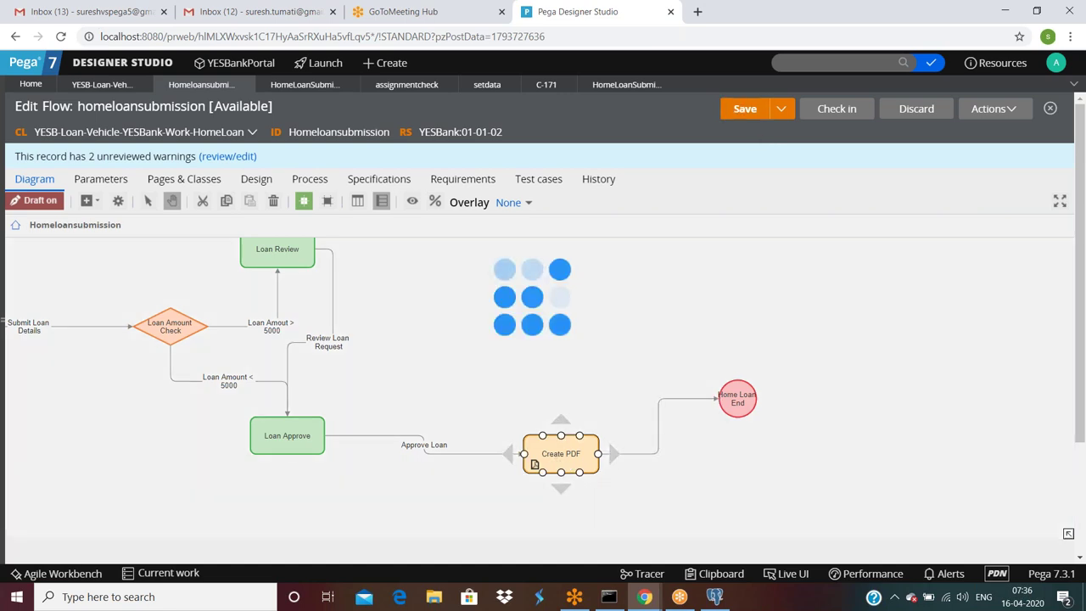
left_click(370, 295)
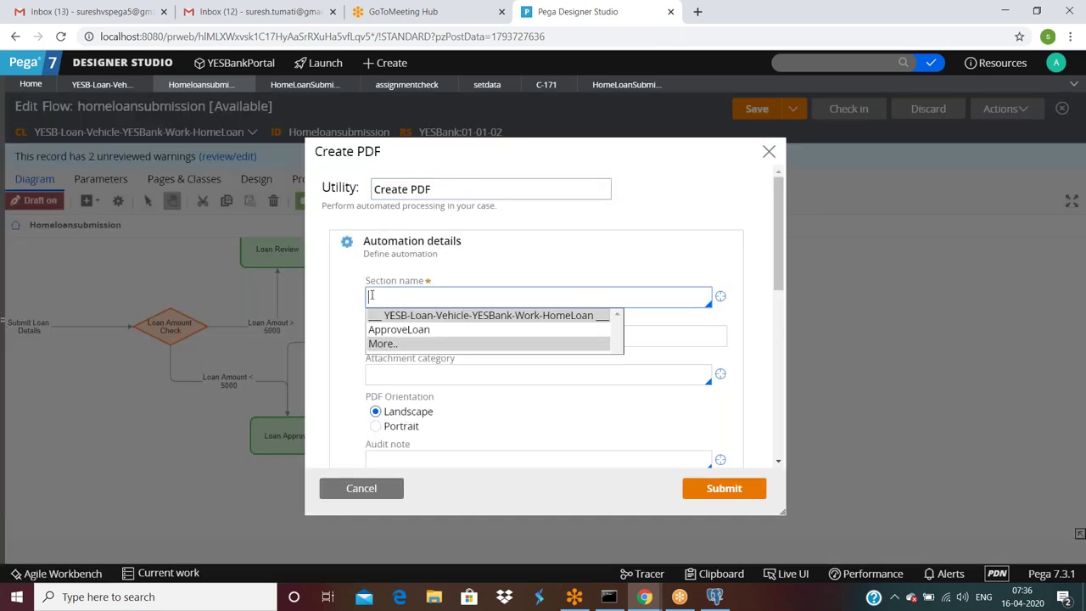
left_click(410, 331)
left_click(411, 336)
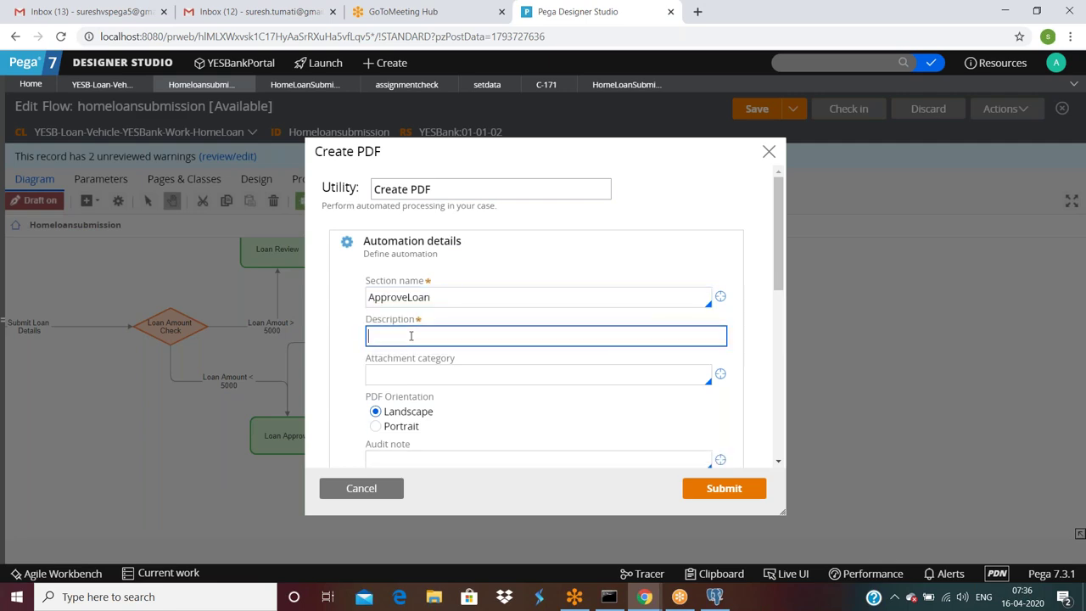
type("approve loan")
left_click(401, 376)
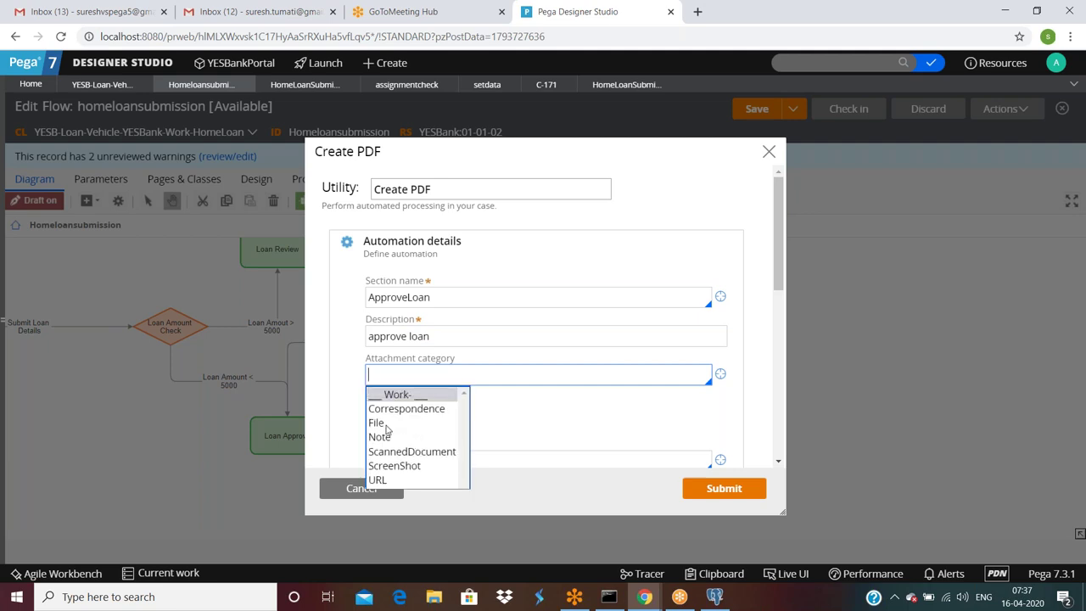
left_click(560, 421)
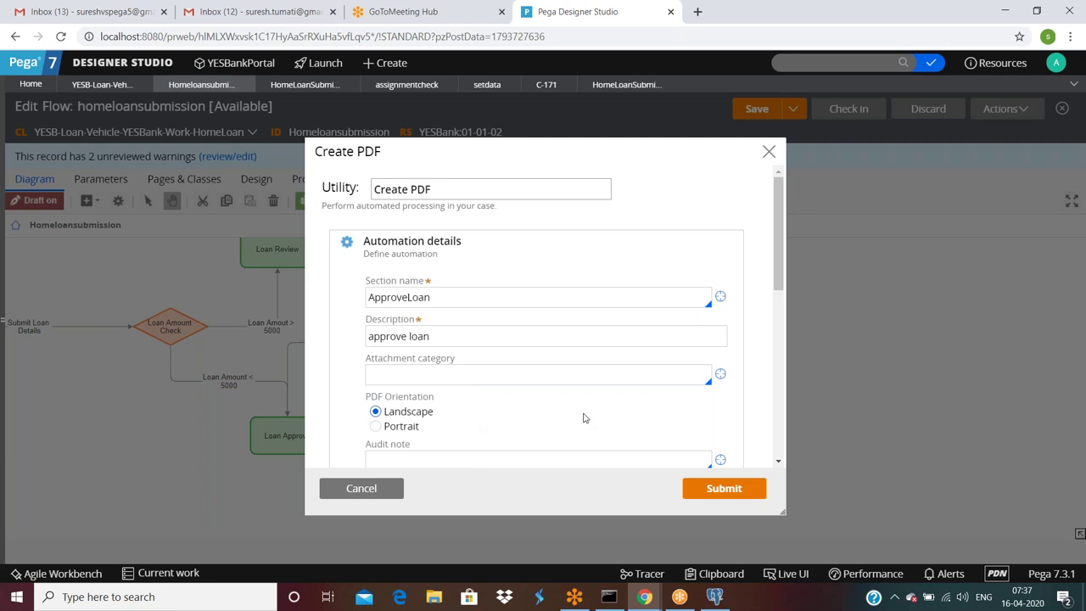
scroll(577, 415, "down", 3)
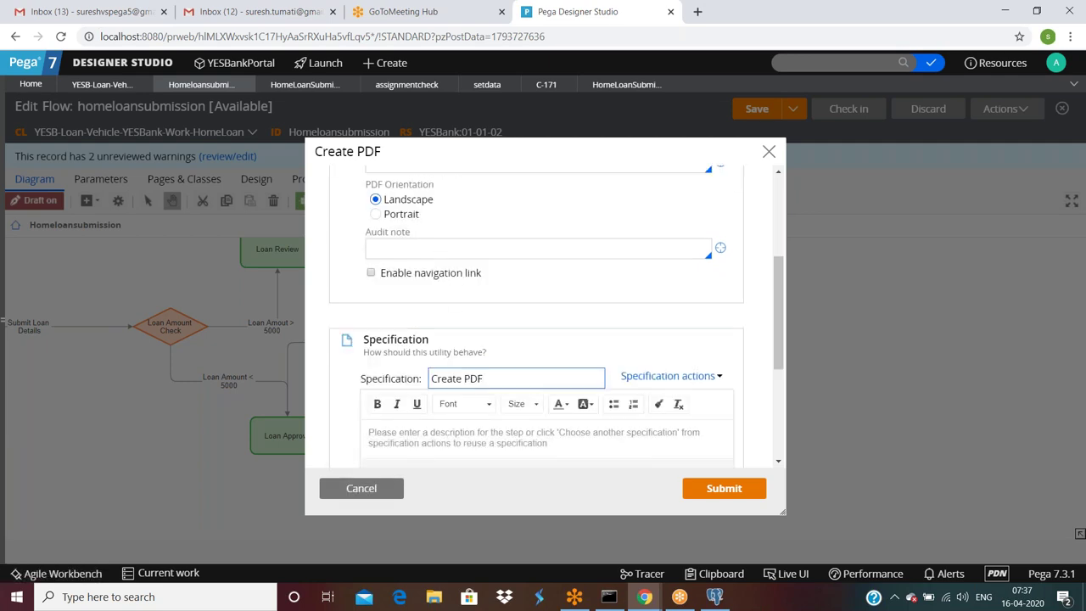
scroll(547, 424, "down", 3)
left_click(693, 490)
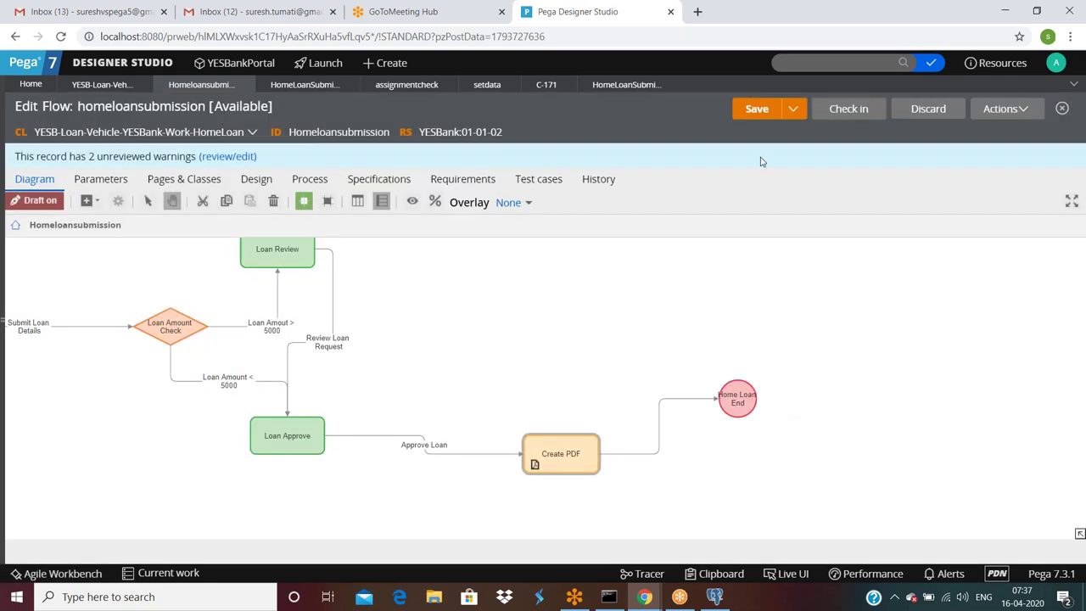
Save the Homeloansubmission flow and run it to start a new home loan case
left_click(757, 109)
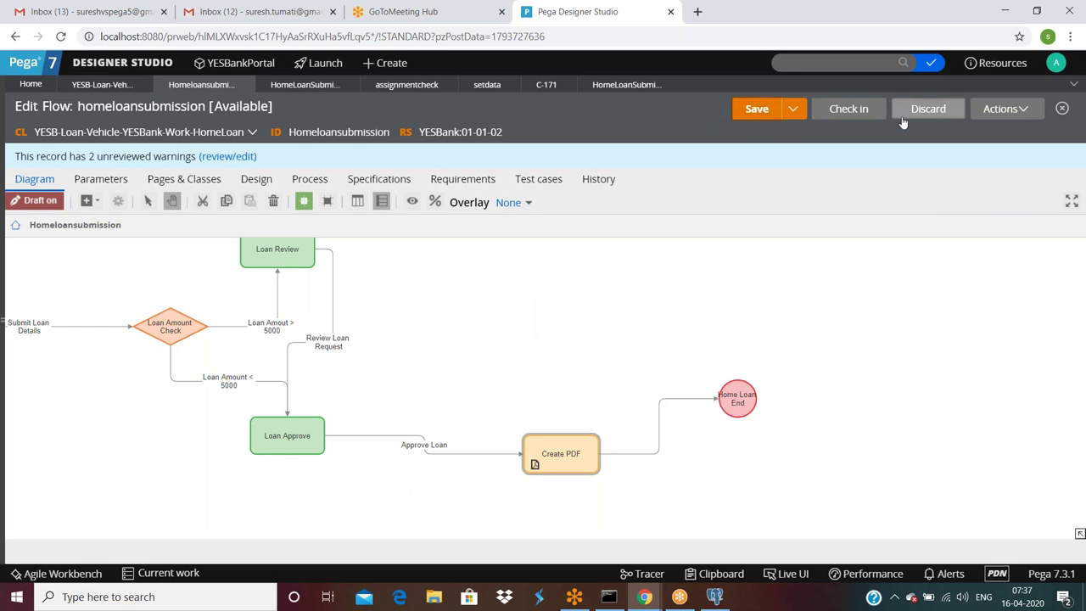
left_click(1006, 109)
left_click(933, 131)
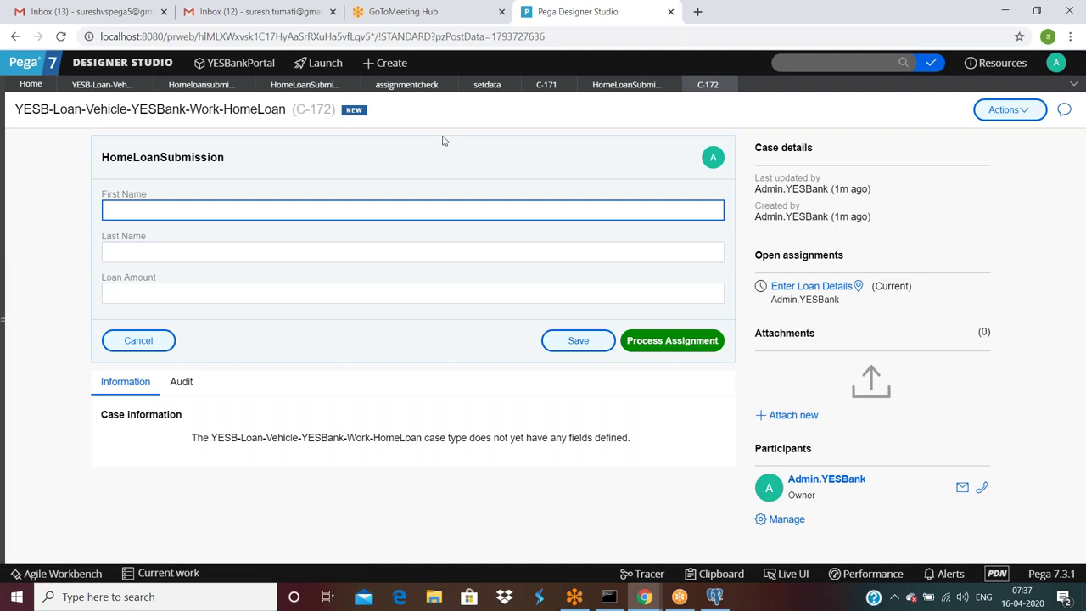
left_click(210, 85)
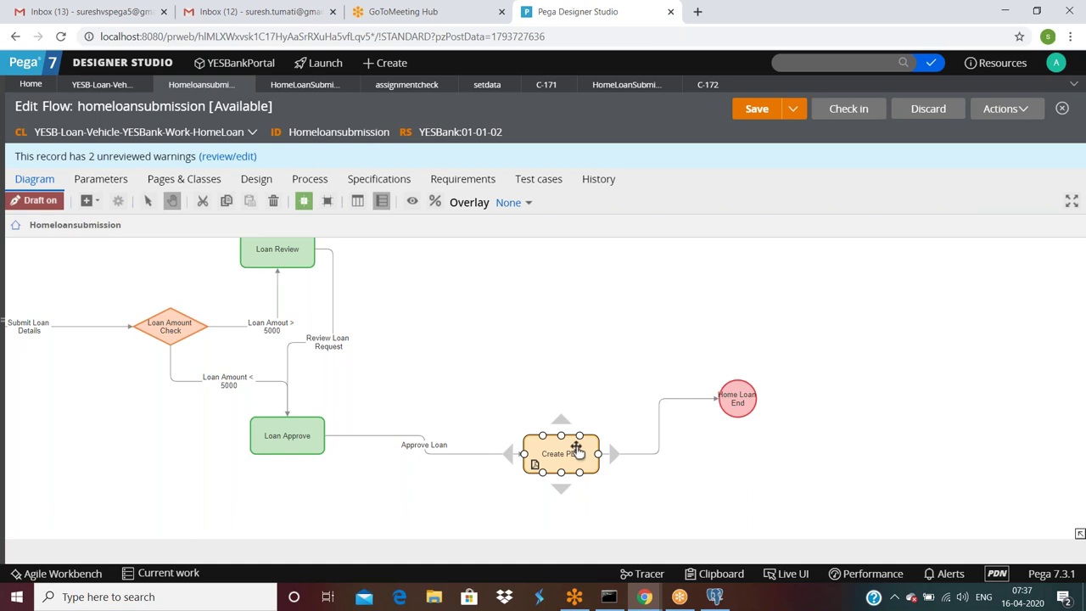
left_click(709, 85)
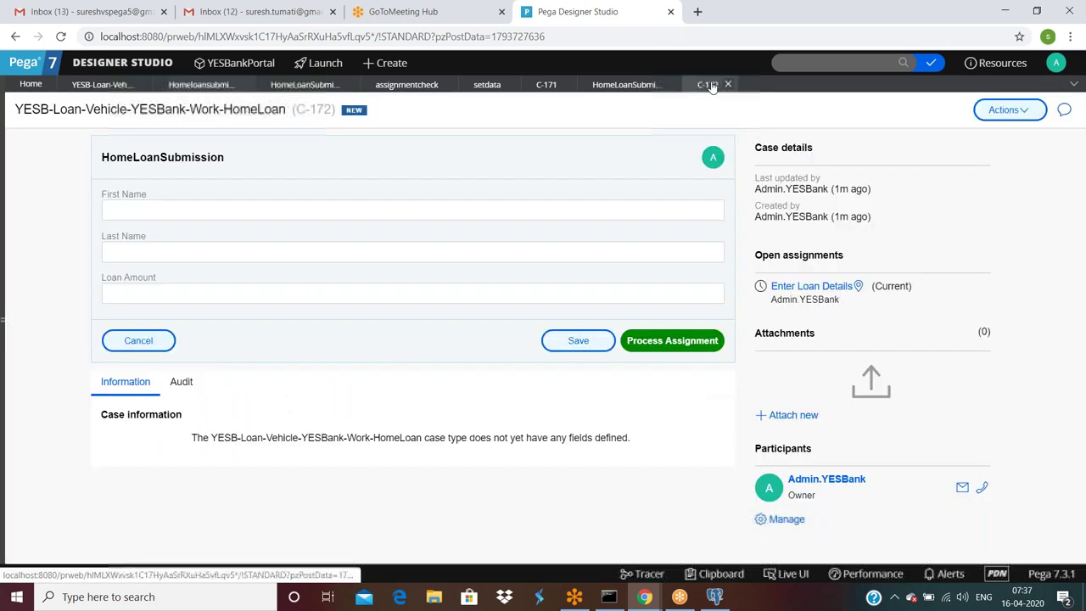
Fill in the case's first name, last name and loan amount 54575, and process the case through to its end
left_click(220, 211)
type("dscfsaf")
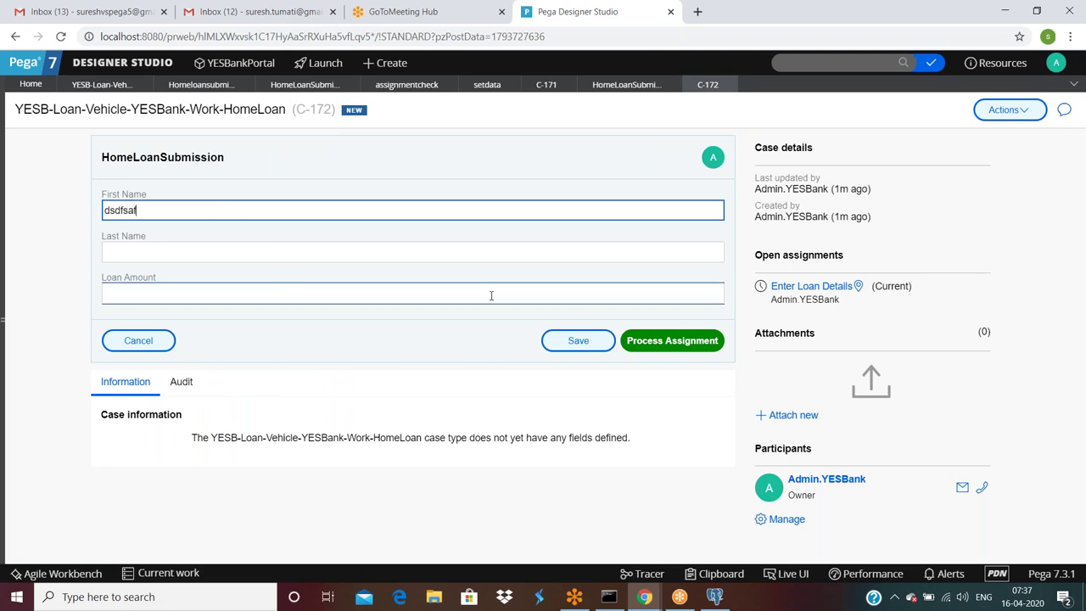
left_click(492, 251)
type("asdfsafds")
left_click(672, 300)
type("54678")
left_click(679, 341)
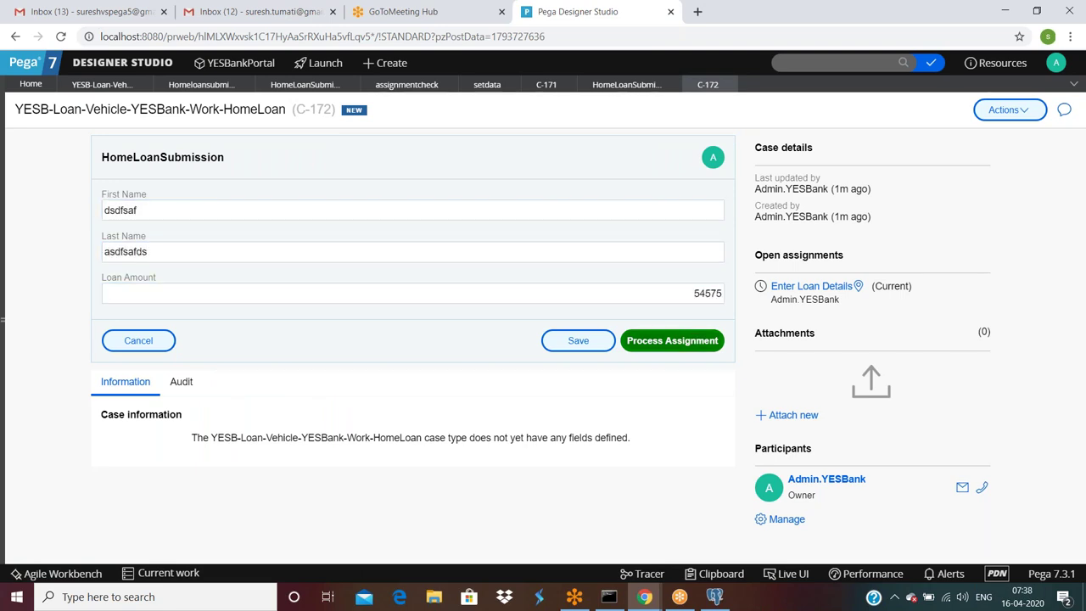
left_click(684, 334)
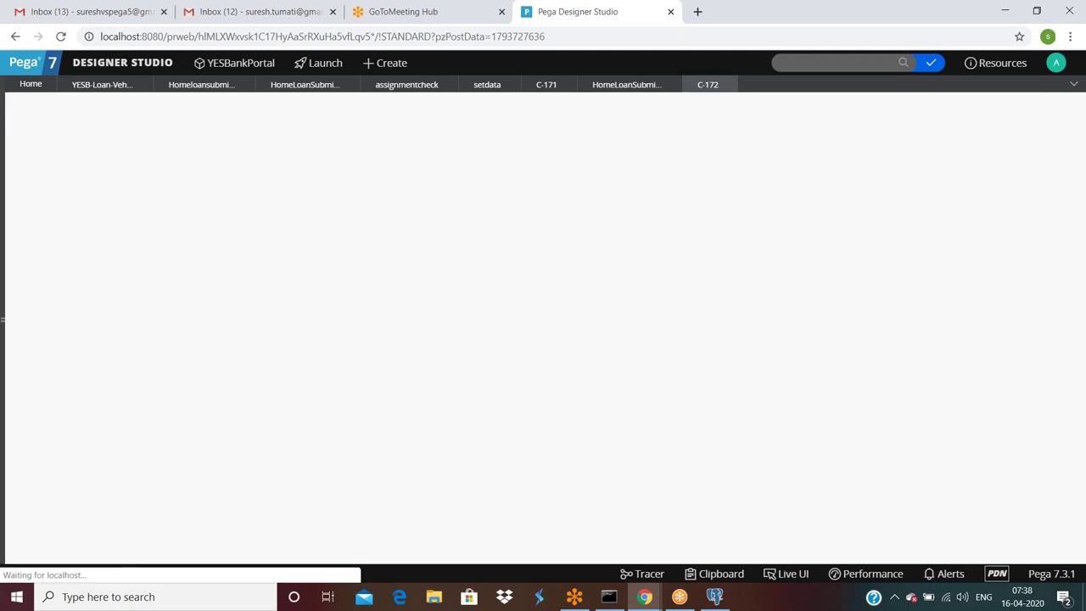
left_click(666, 256)
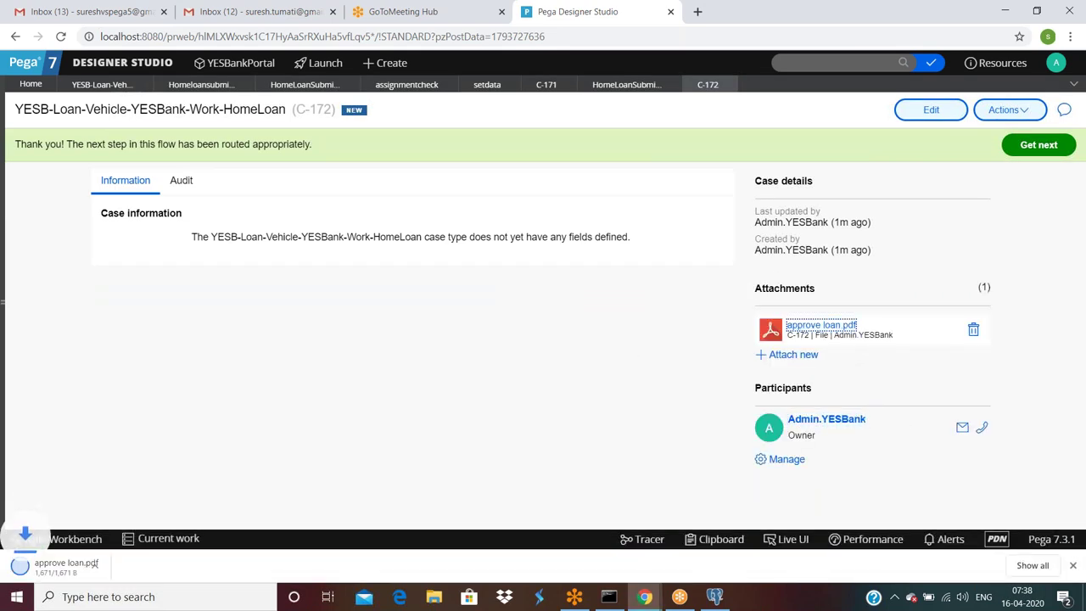
Open the downloaded approve loan.pdf attachment, check its content, and close it
right_click(59, 575)
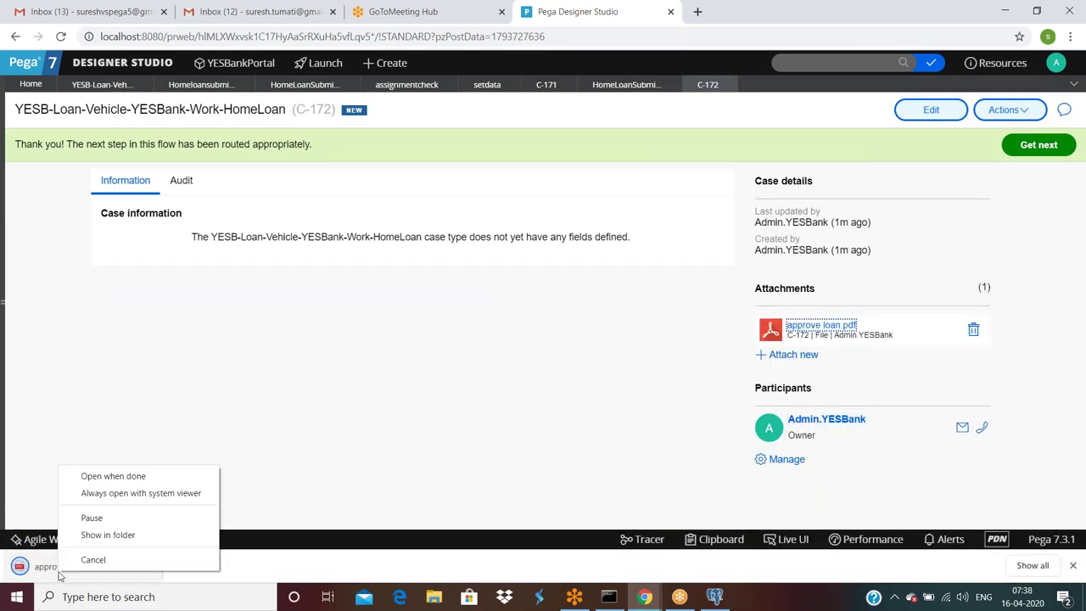
left_click(110, 478)
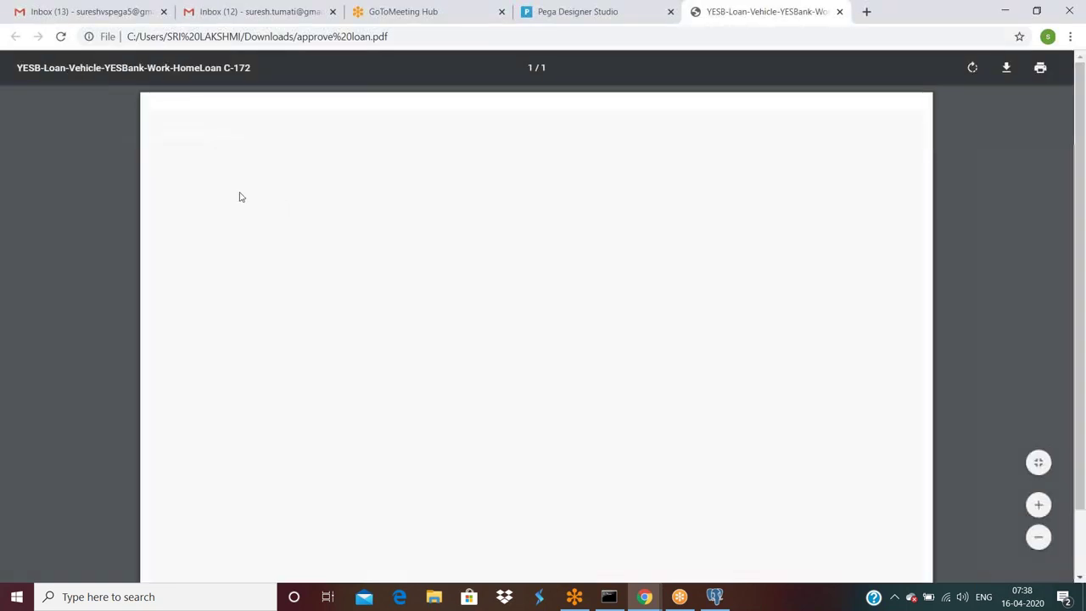
left_click_drag(167, 138, 306, 135)
left_click(308, 141)
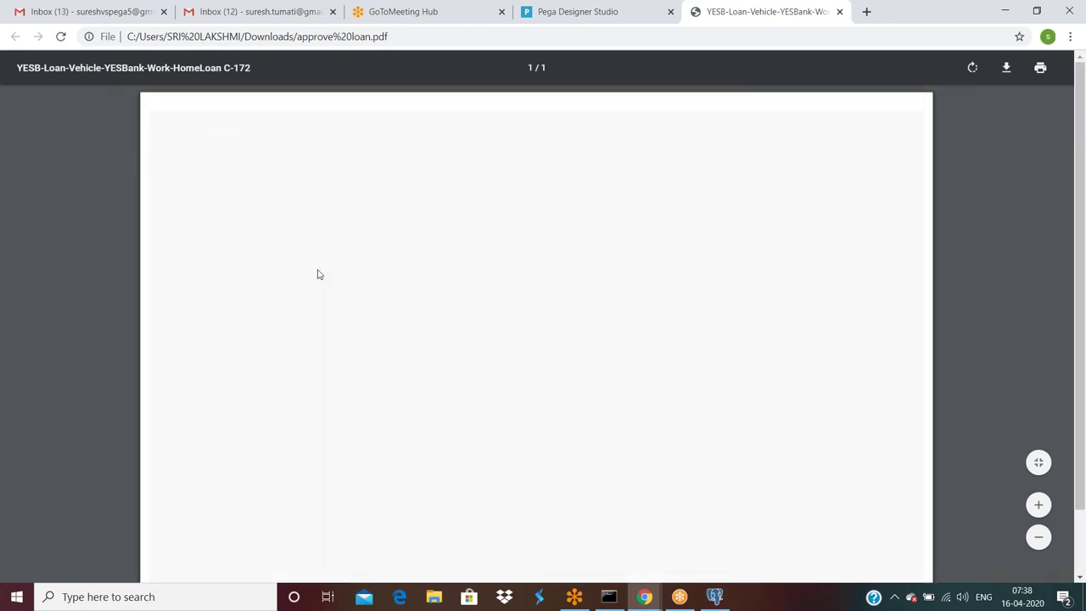
double_click(185, 139)
left_click(183, 141)
right_click(743, 14)
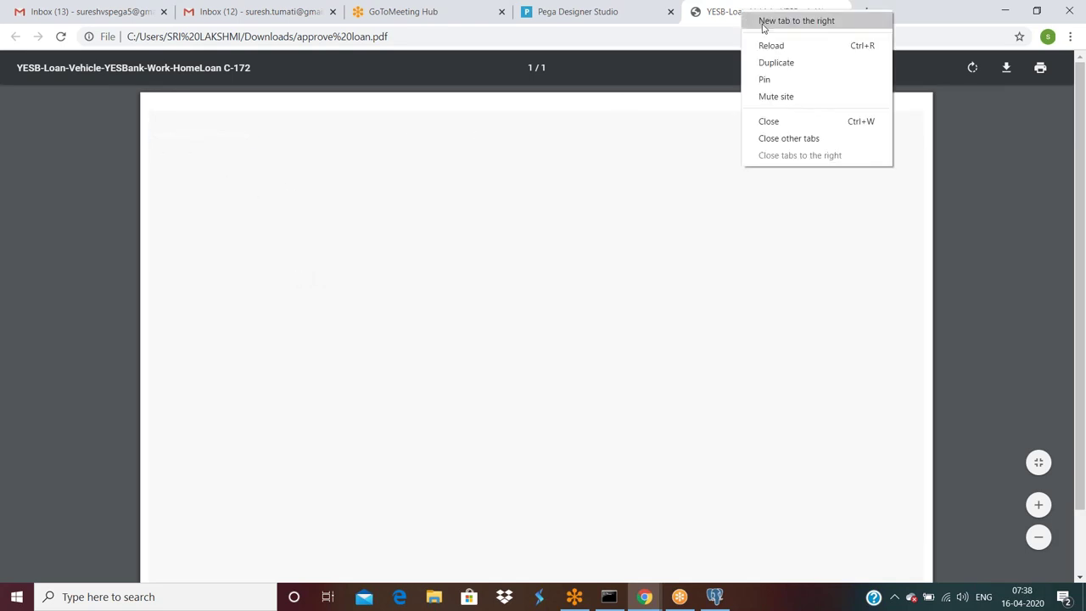
left_click(778, 121)
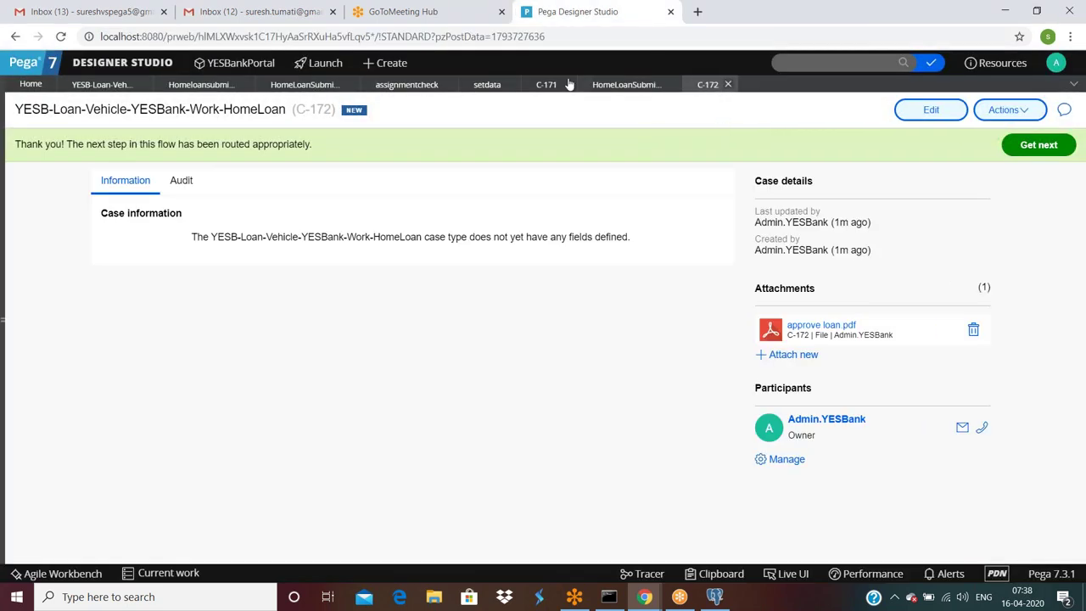
Change the type of the Loan Amount Check decision in the Homeloansubmission flow to Decision Table
left_click(209, 87)
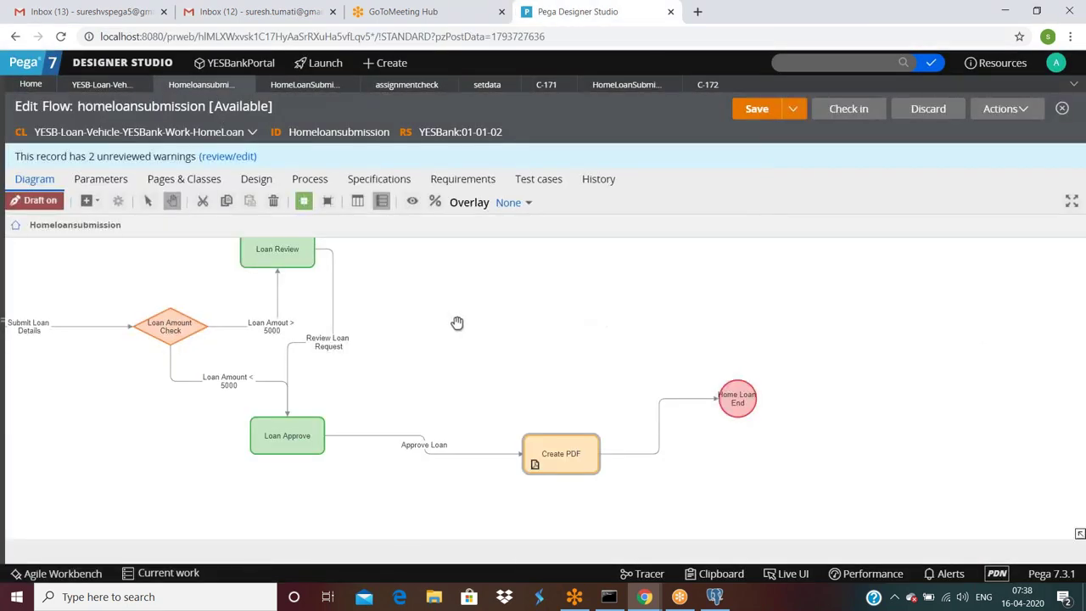
left_click_drag(456, 322, 560, 346)
left_click(291, 337)
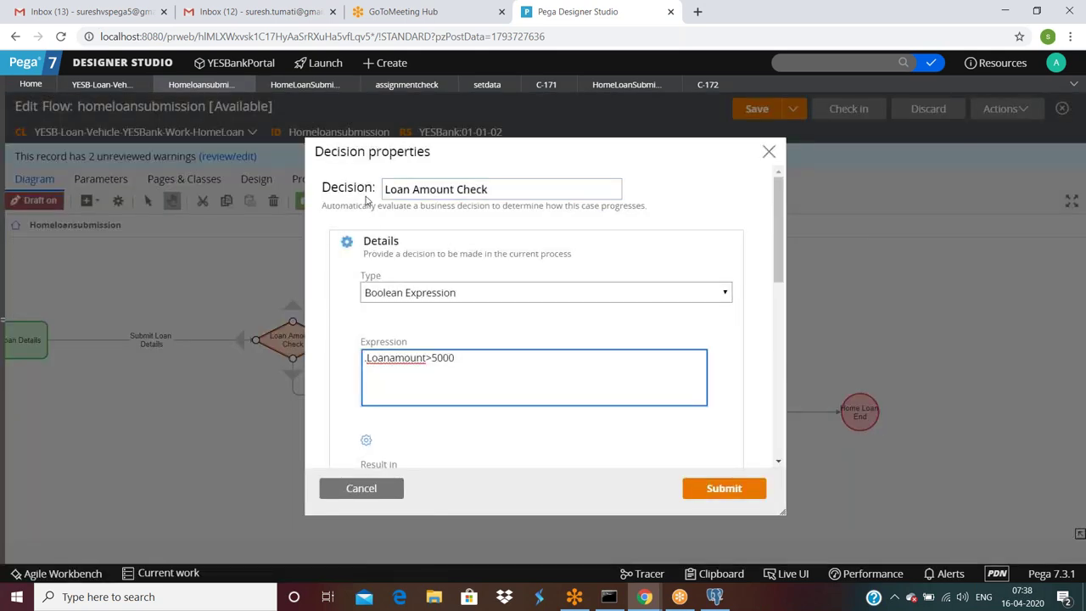
triple_click(512, 193)
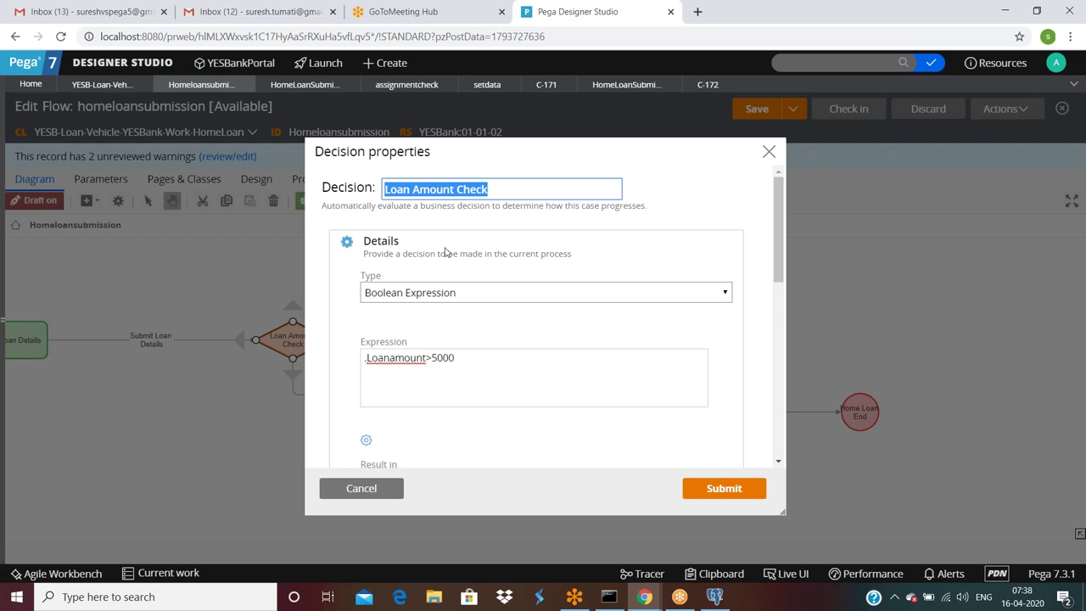
left_click(375, 293)
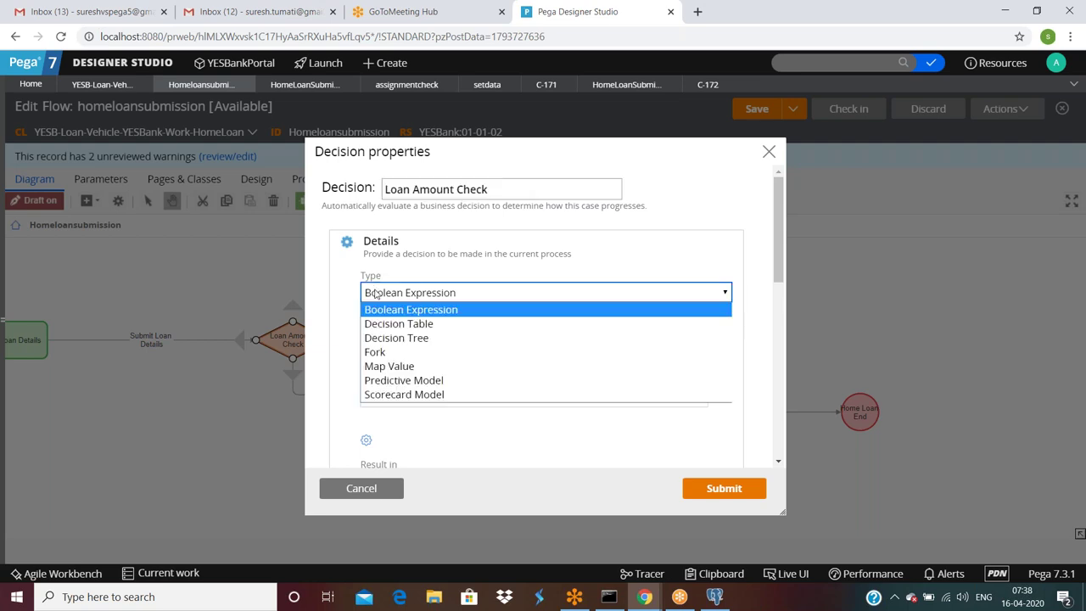
left_click(404, 328)
Set the decision's rule to LoanAmountCheck and create that decision table for the HomeLoan class in ruleset YESBank 01-01-02
left_click(447, 331)
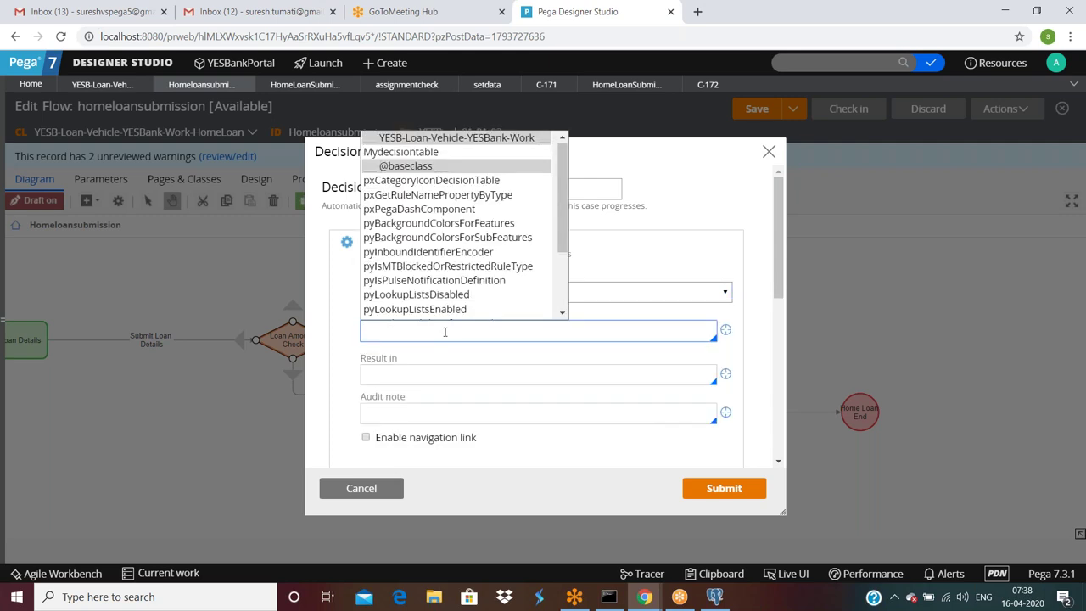
left_click(403, 152)
double_click(469, 326)
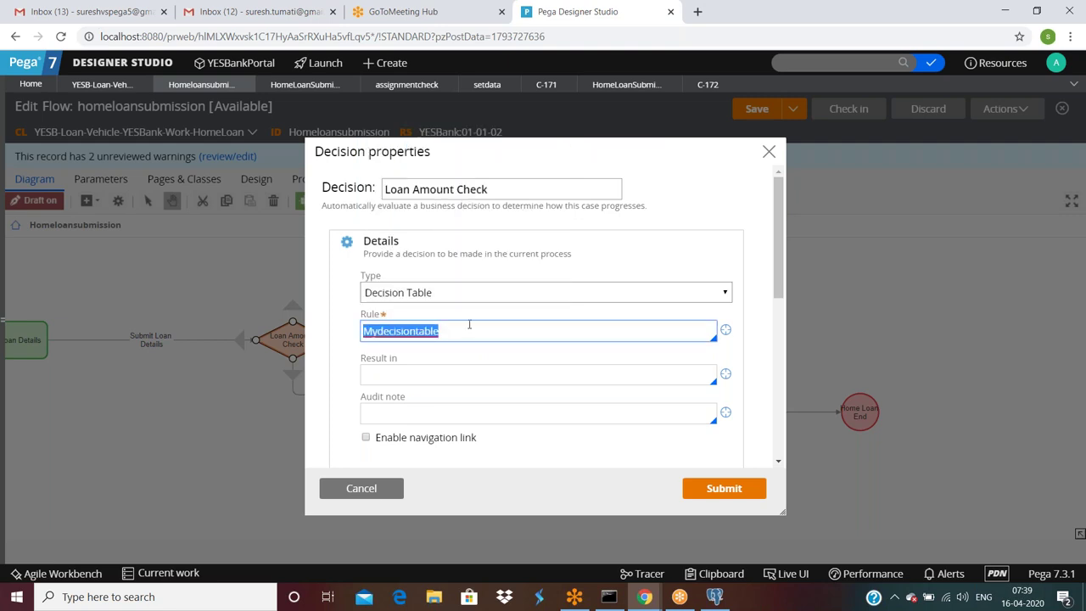
type("LoanAmountCheck")
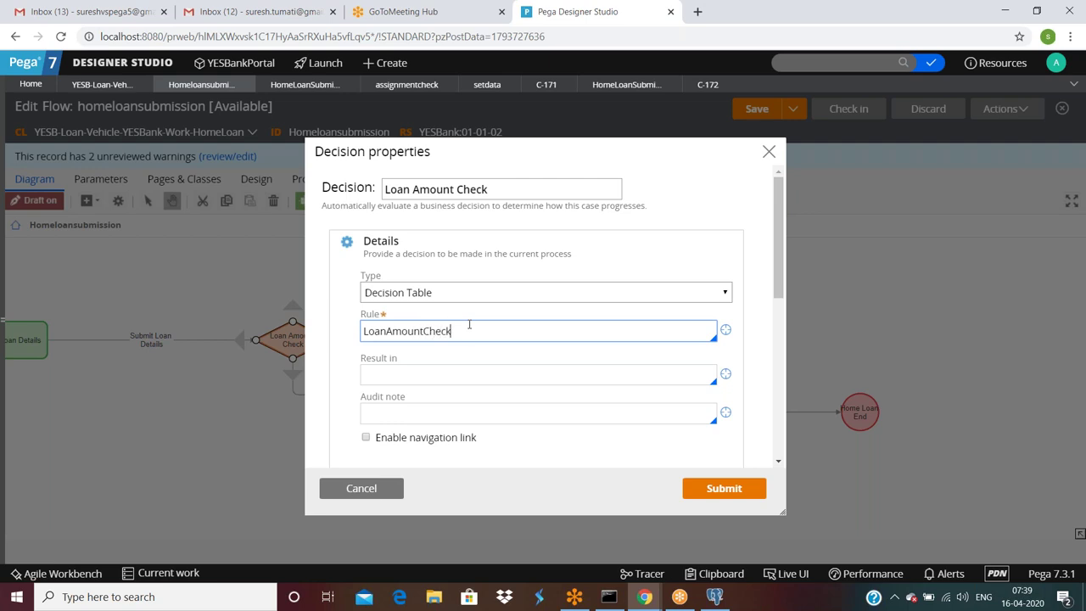
left_click(726, 330)
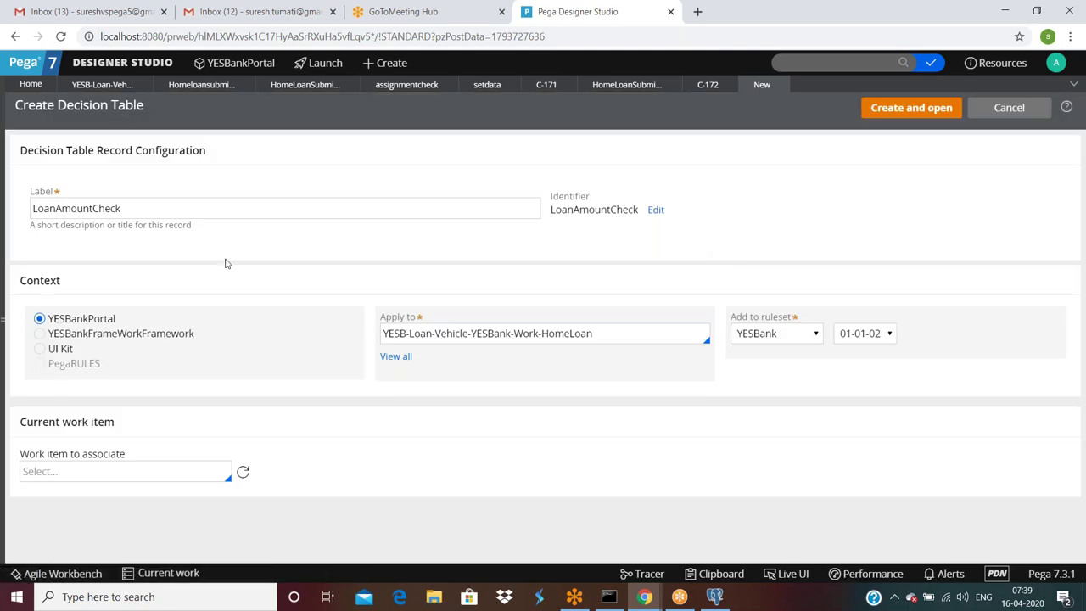
left_click(892, 108)
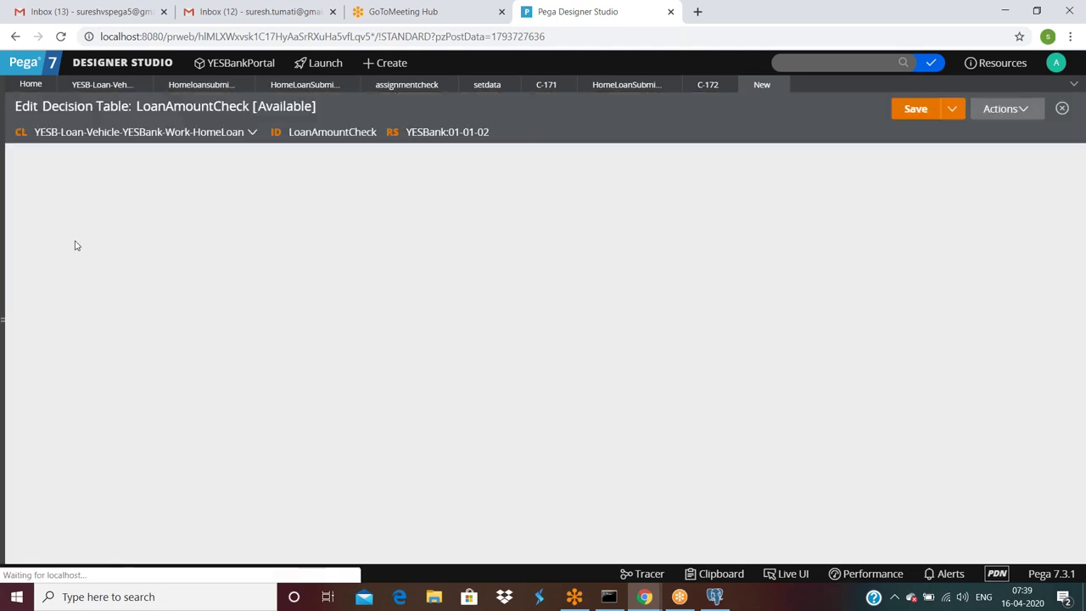
Configure the decision table's condition column with property .Loanamount and operator >, and save the column
left_click(116, 241)
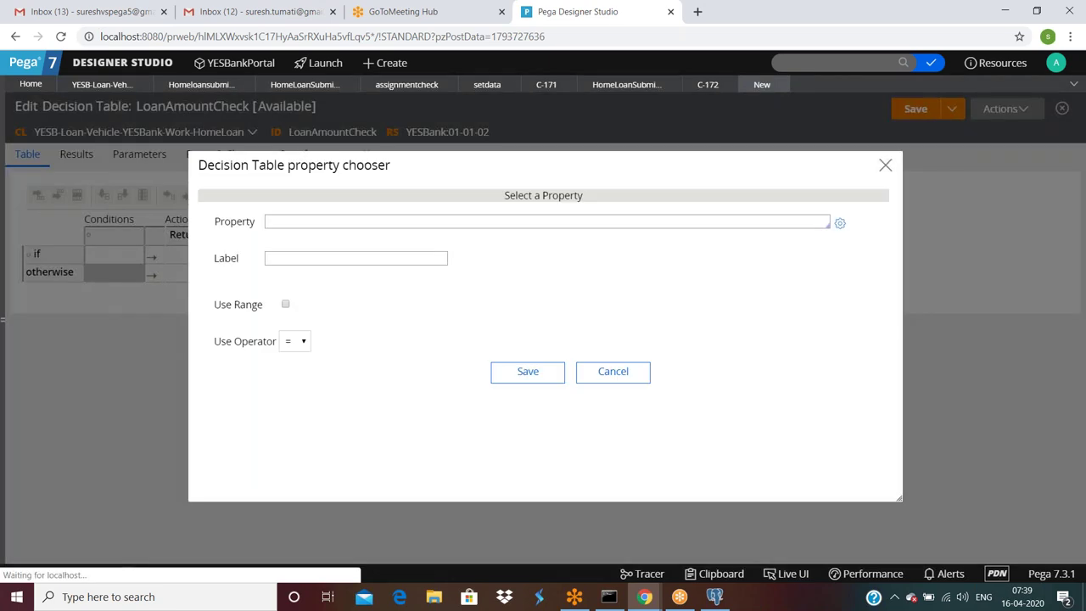
left_click(276, 222)
type("L")
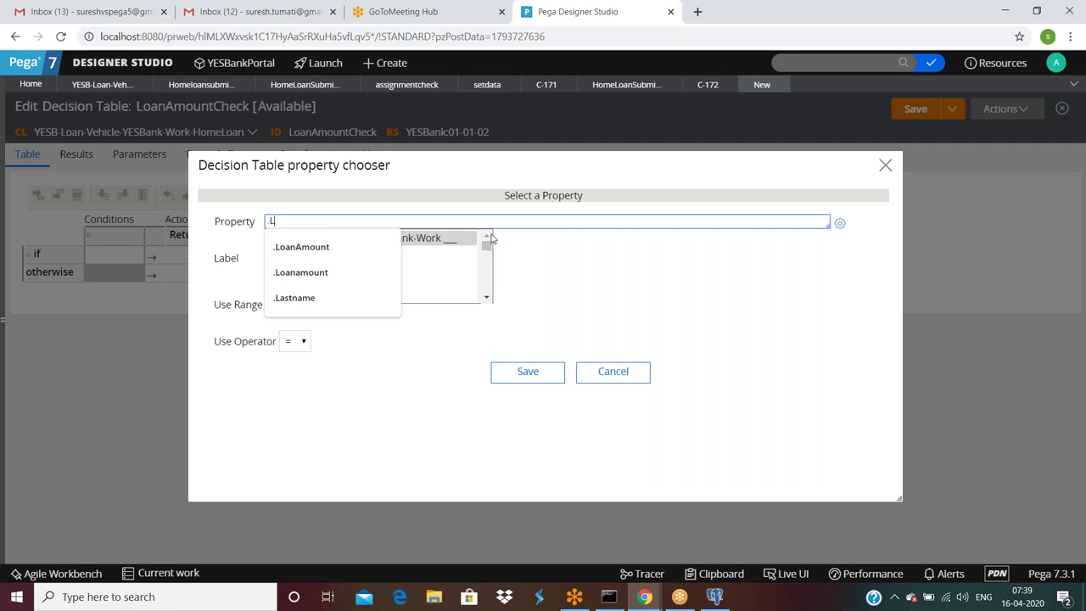
left_click(488, 239)
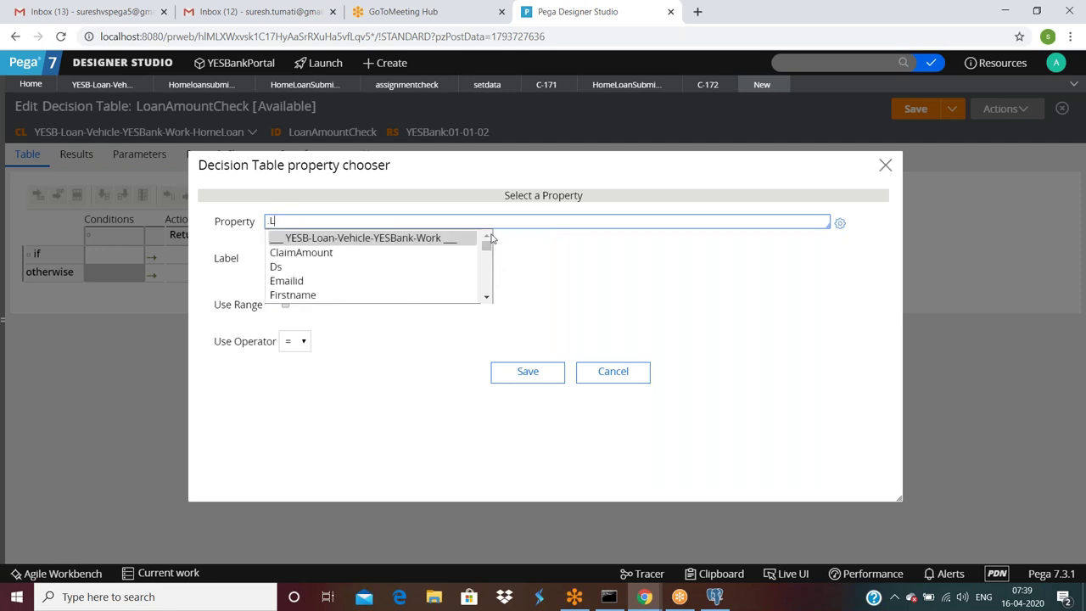
left_click(488, 298)
left_click(488, 298)
left_click(488, 297)
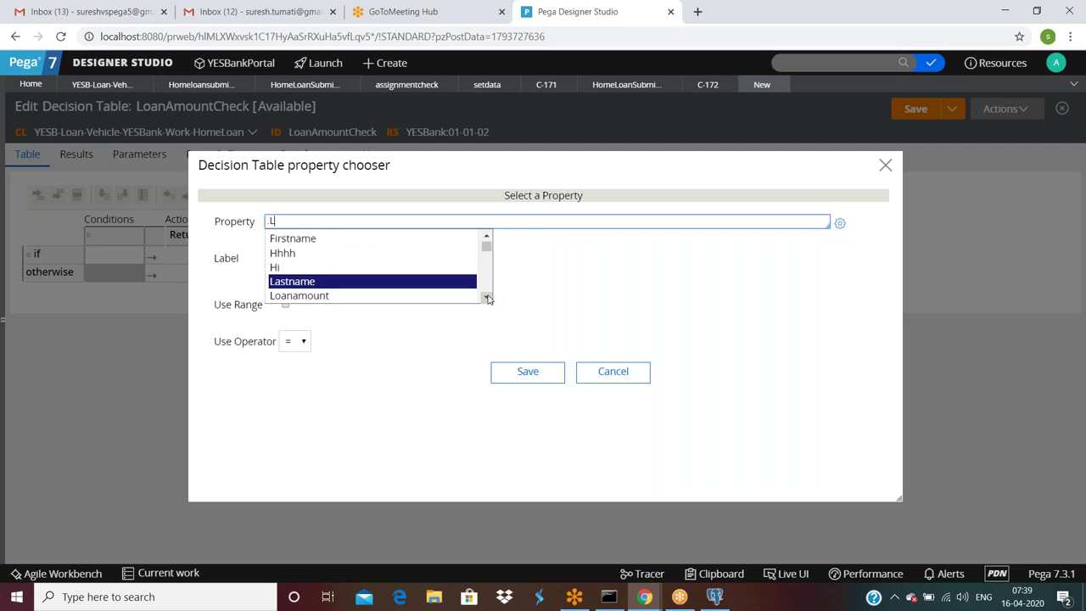
left_click(322, 298)
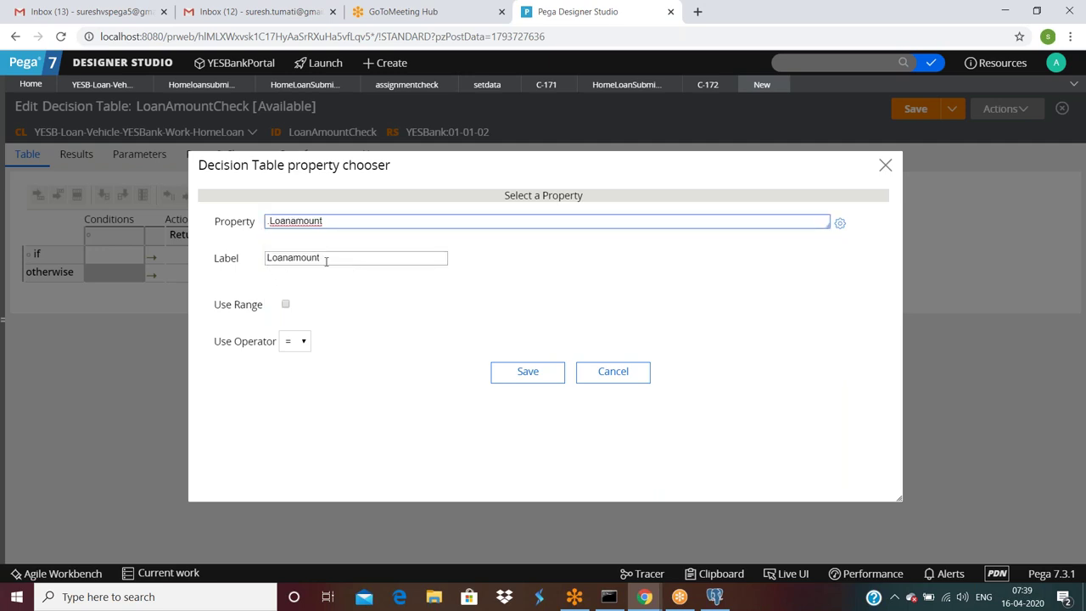
left_click(295, 342)
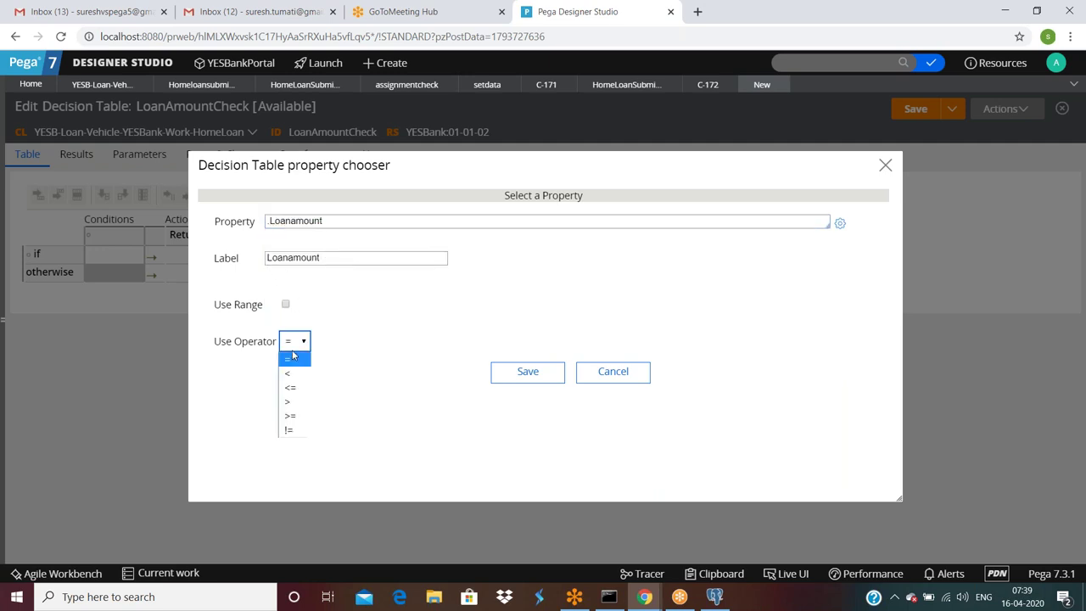
left_click(297, 402)
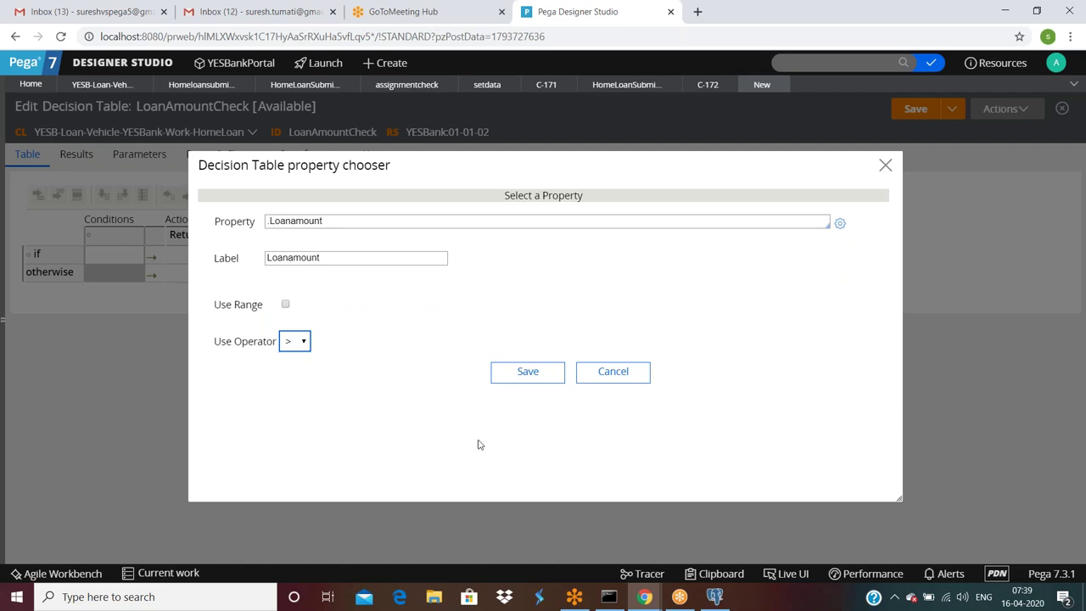
left_click(534, 375)
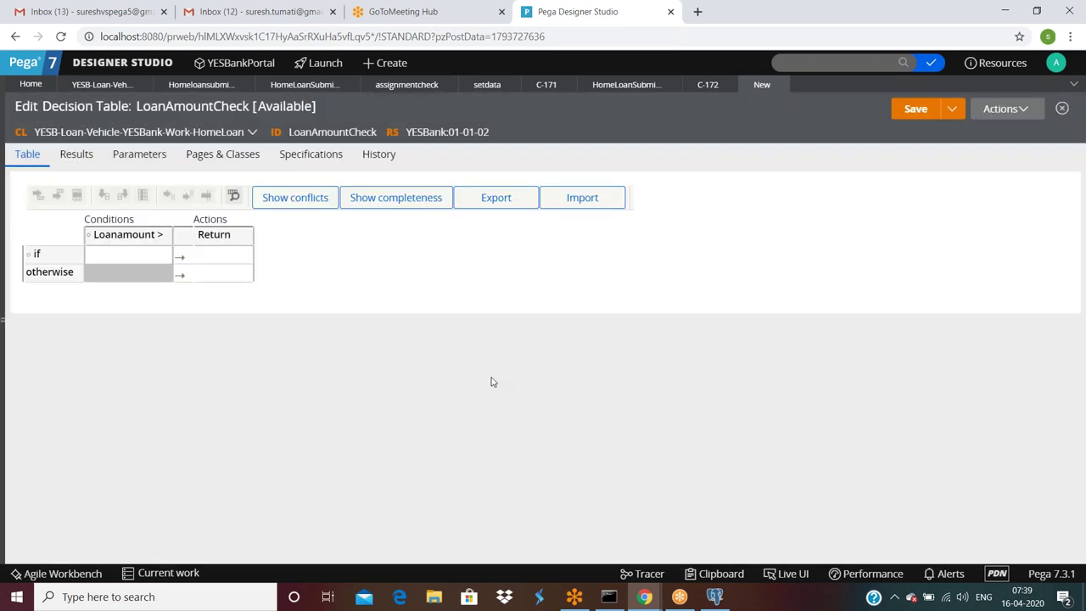
Set the if row to 5000 returning true, and the otherwise row to return false
left_click(130, 254)
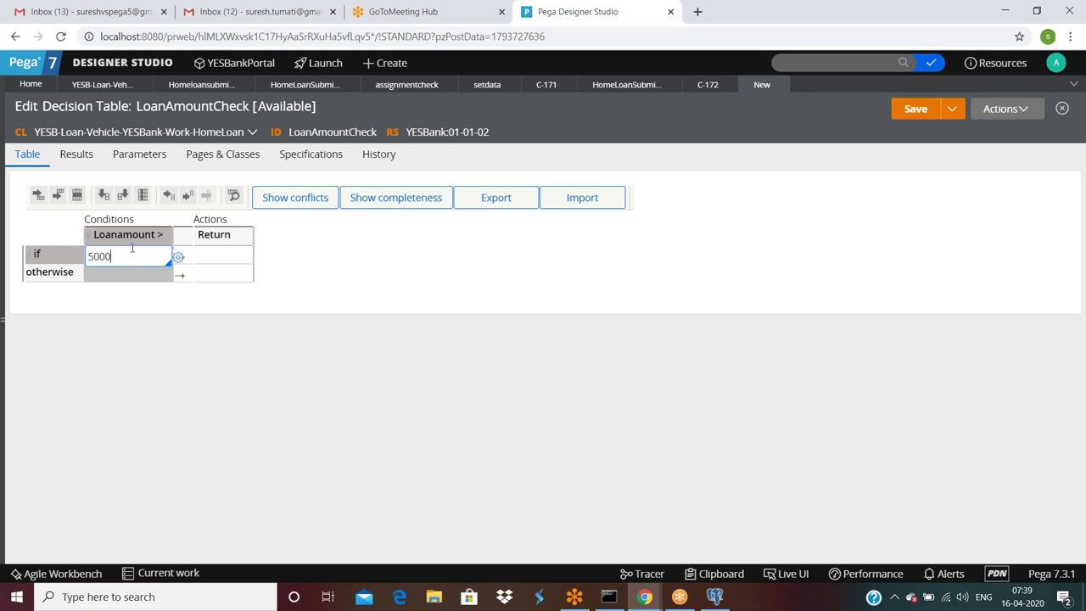
left_click(209, 255)
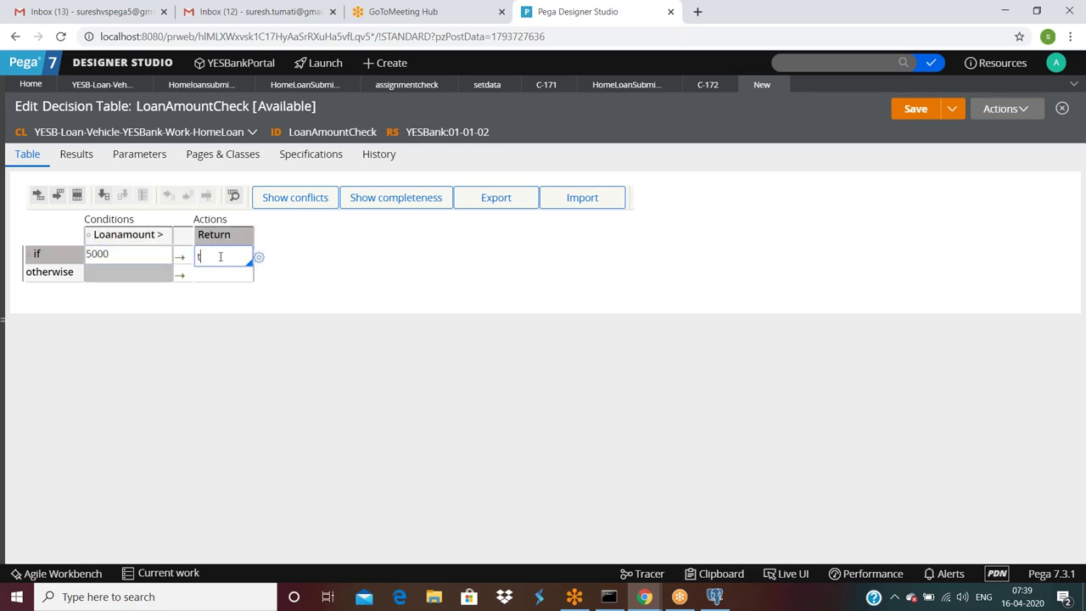
left_click(205, 279)
type("false")
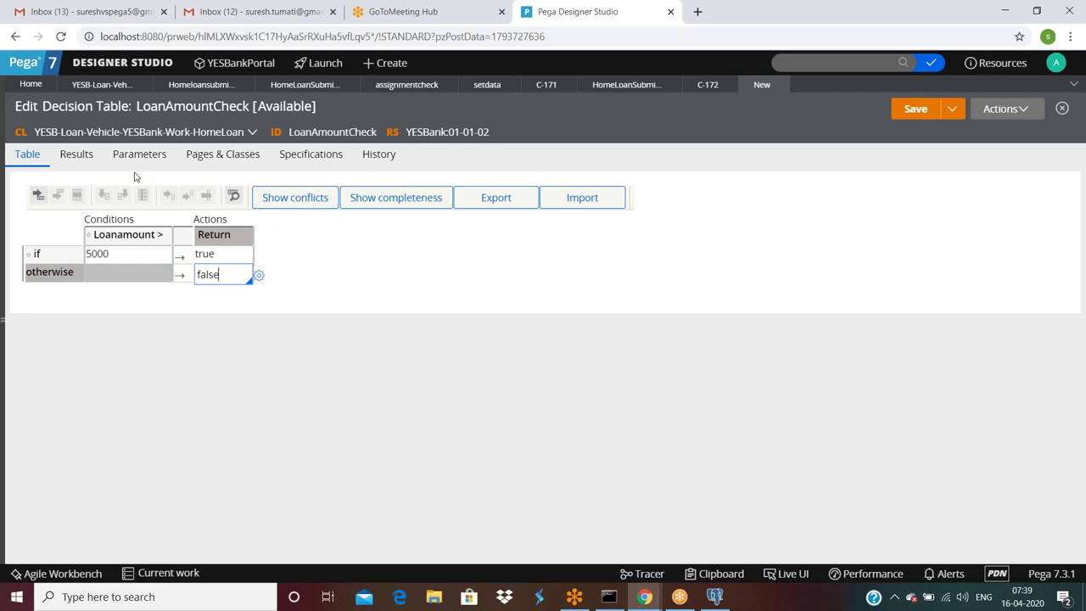
Check the result options of the LoanAmountCheck decision table, save it, and submit the Loan Amount Check decision's properties in the Homeloansubmission flow
left_click(76, 156)
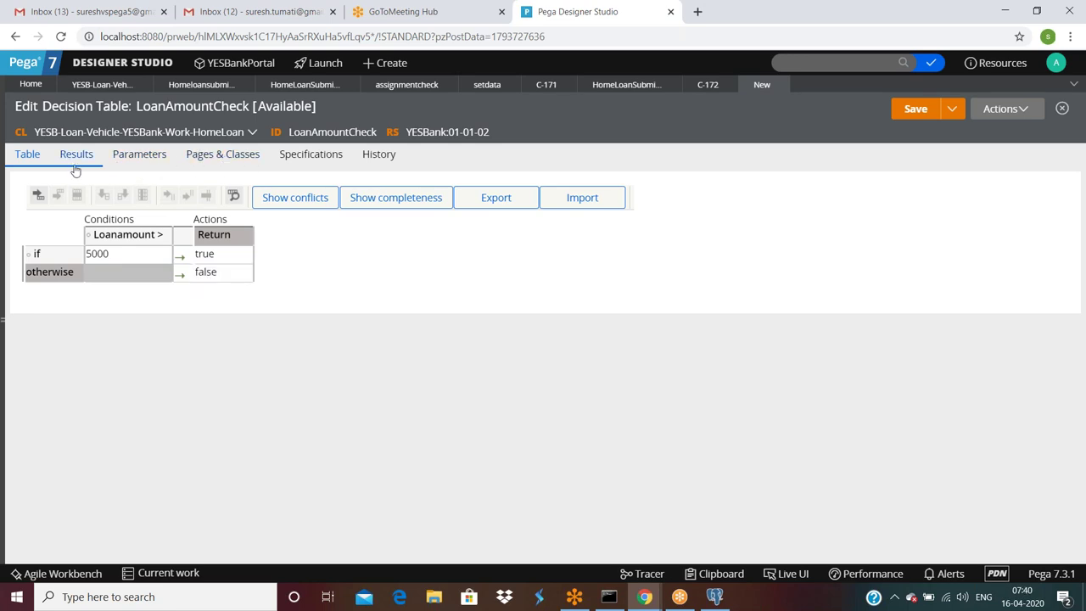
scroll(155, 342, "down", 1)
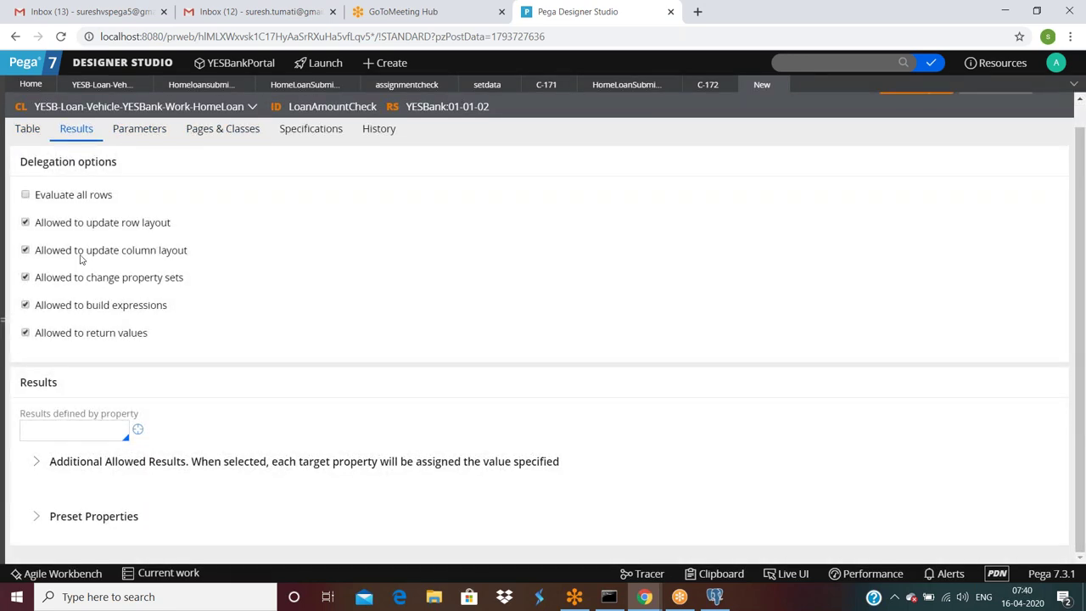
scroll(81, 259, "up", 1)
left_click(28, 154)
left_click(906, 112)
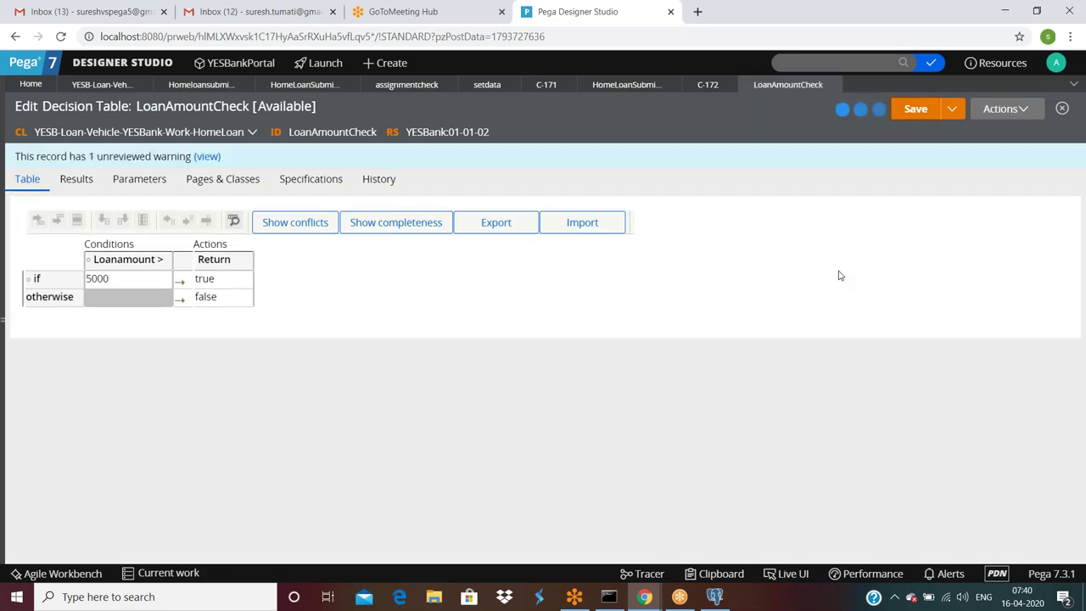
left_click(198, 87)
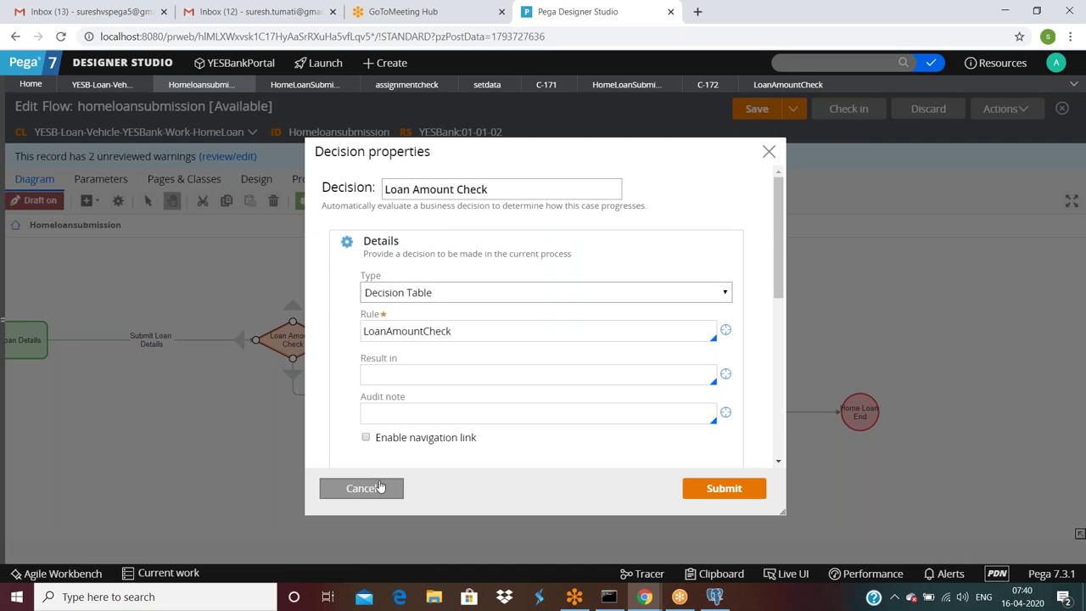
left_click(724, 489)
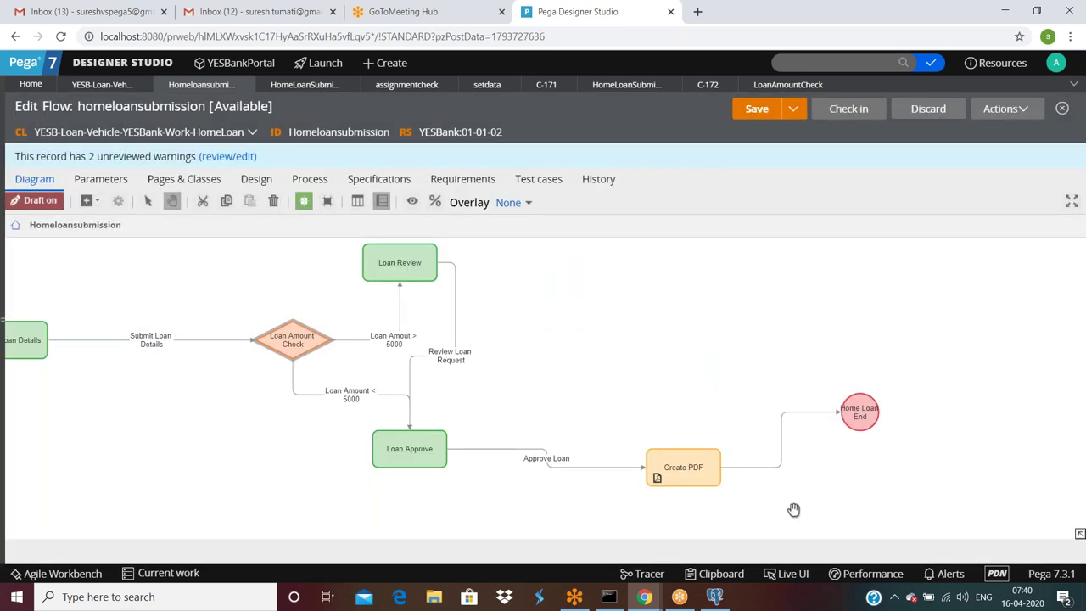
Delete the two connectors leaving Loan Amount Check, the one to Loan Approve and the one to Loan Review
left_click(331, 396)
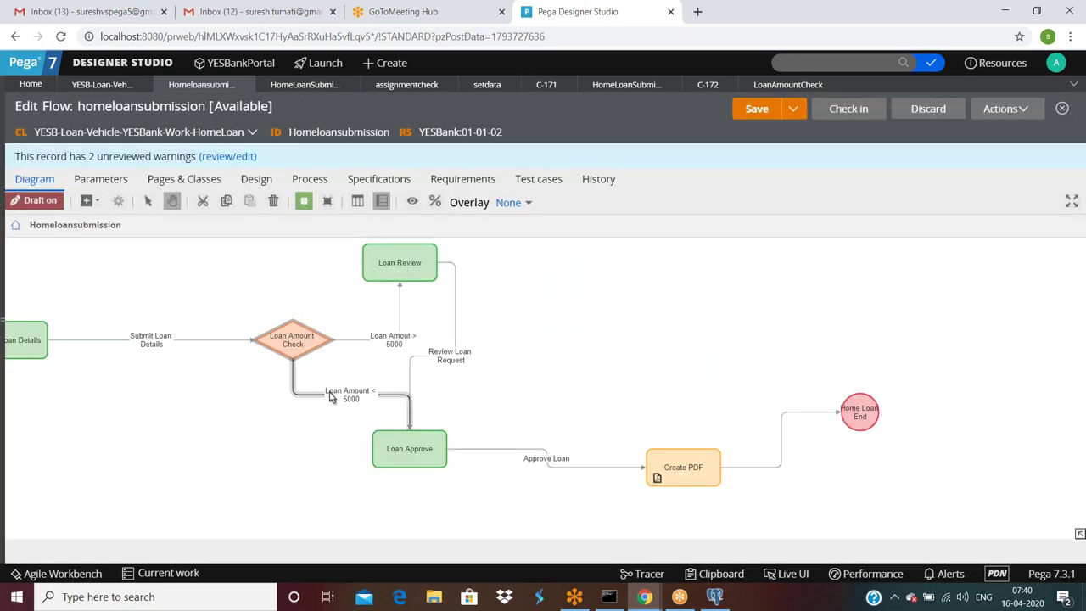
right_click(331, 399)
left_click(358, 471)
left_click(373, 341)
right_click(374, 341)
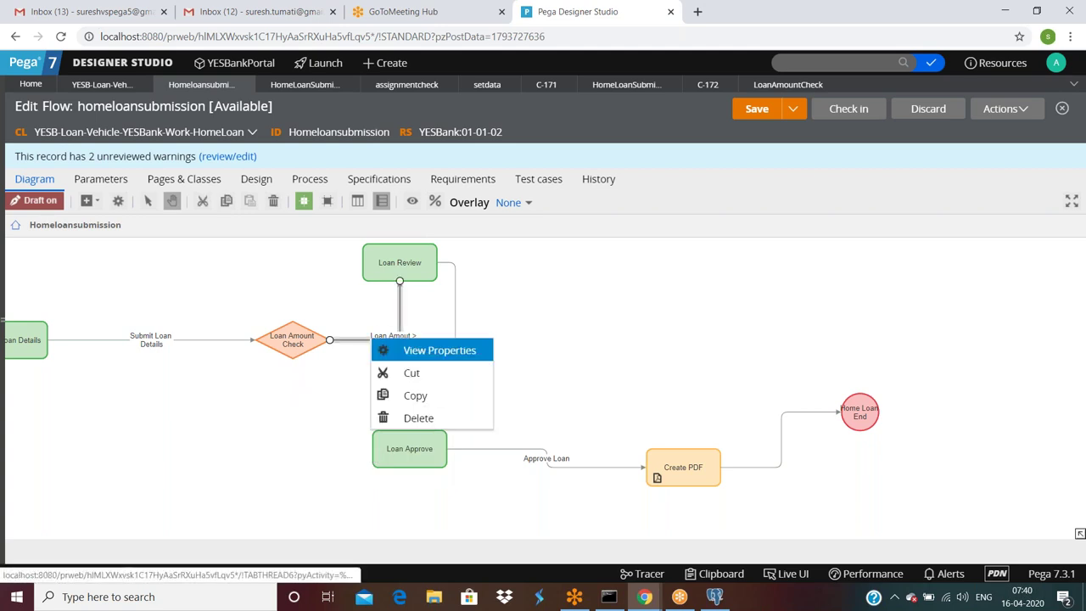
left_click(388, 416)
Reopen the Loan Amount Check decision and submit its properties to generate the true and false connectors
left_click(286, 347)
double_click(287, 347)
left_click(465, 332)
left_click(694, 490)
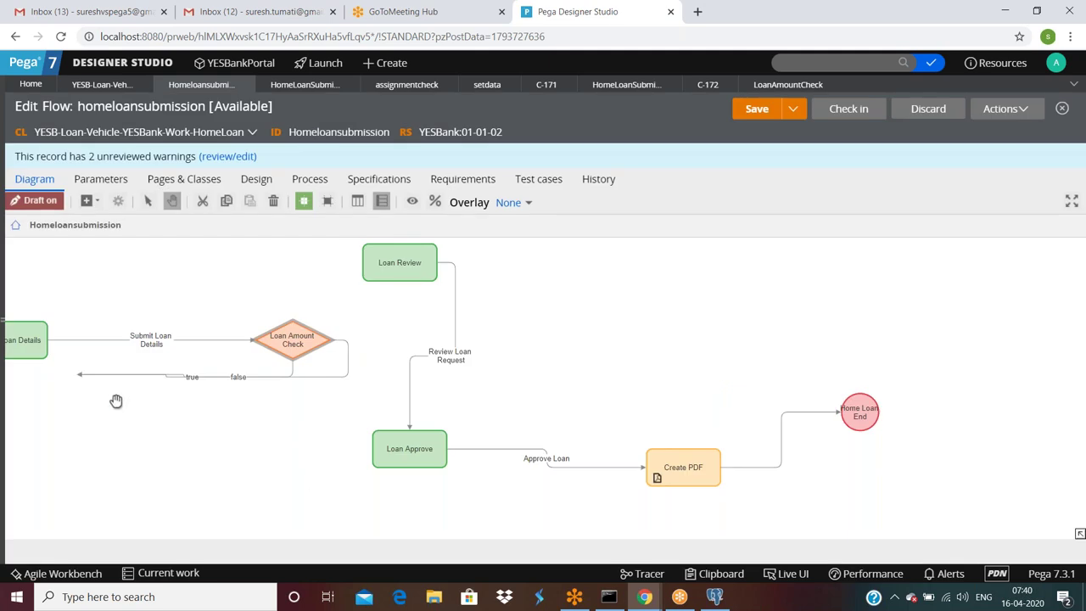
Review the LoanAmountCheck decision table from the decision's rule reference, and close the decision properties without changes
left_click(259, 376)
double_click(291, 341)
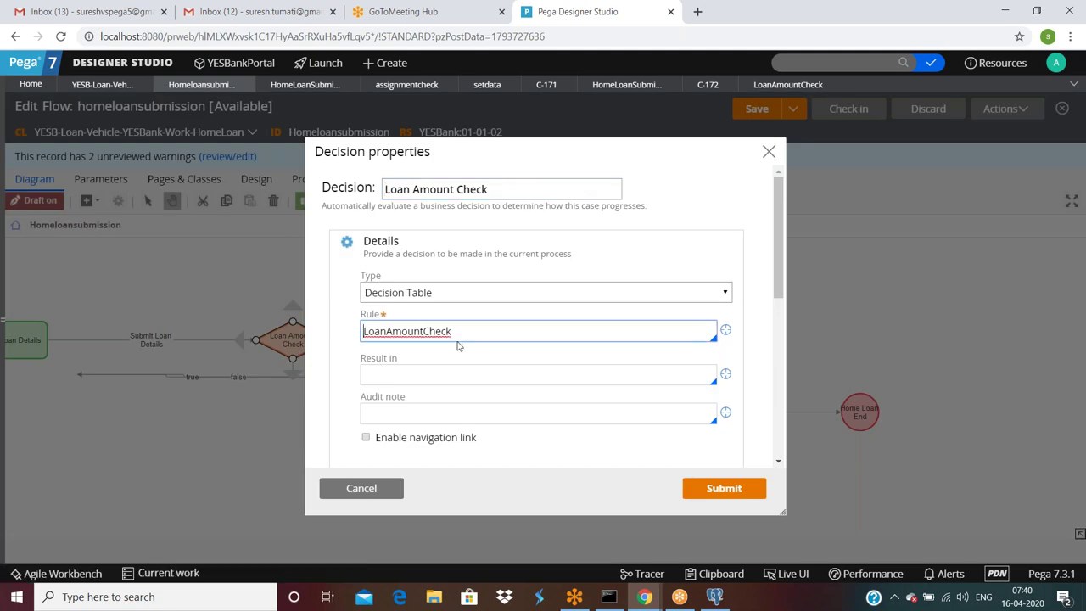
left_click(726, 329)
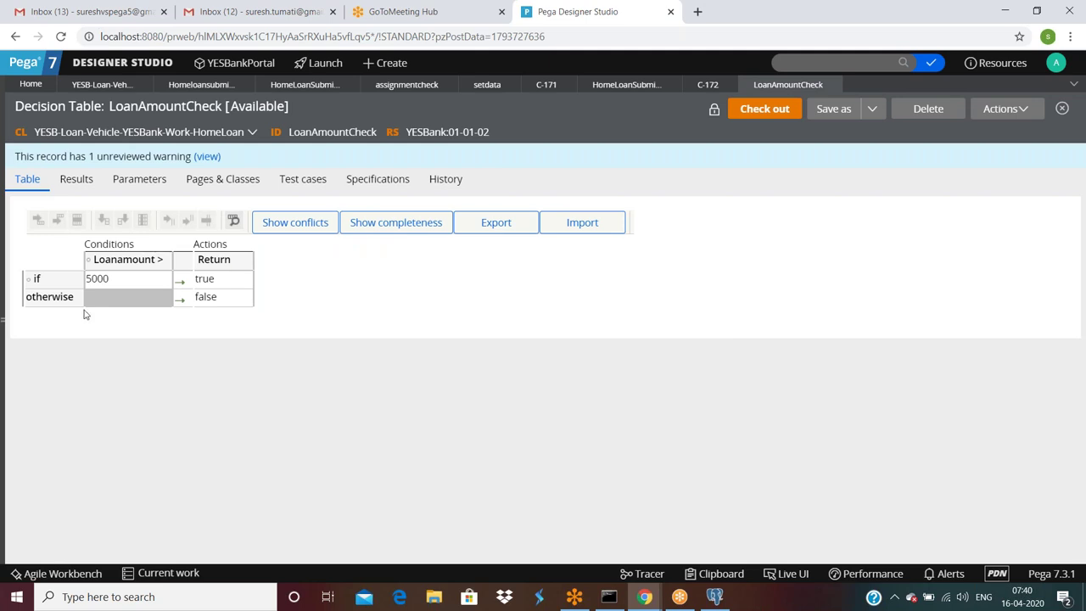
left_click(202, 85)
left_click(362, 489)
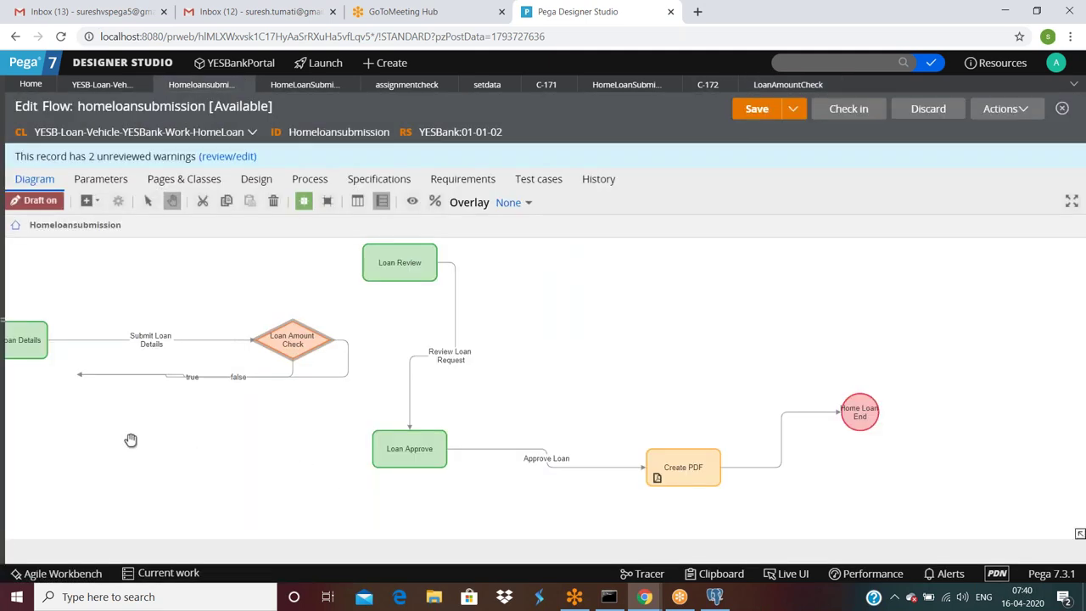
Attach the loose end of Loan Amount Check's false connector to the Loan Approve assignment
left_click(78, 378)
left_click(80, 379)
left_click(80, 381)
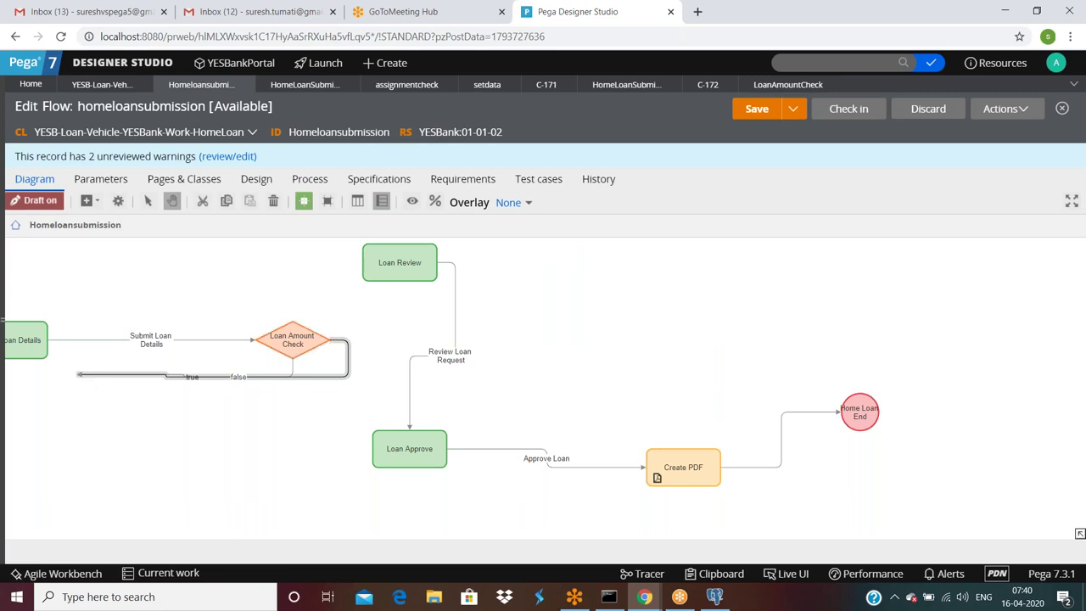
left_click(80, 378)
left_click_drag(78, 379, 372, 417)
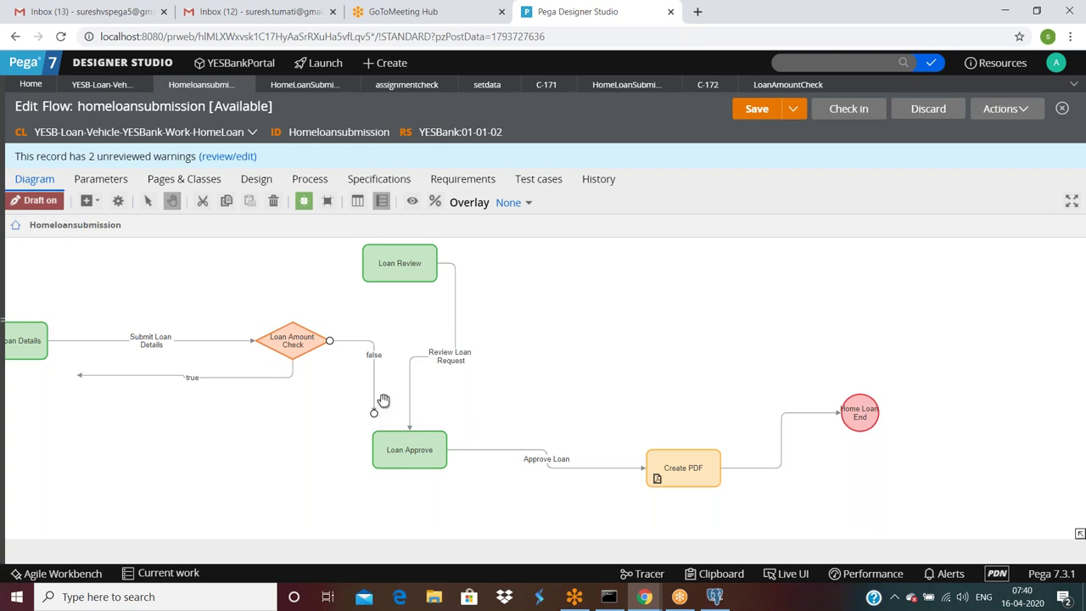
left_click(374, 421)
left_click(404, 452)
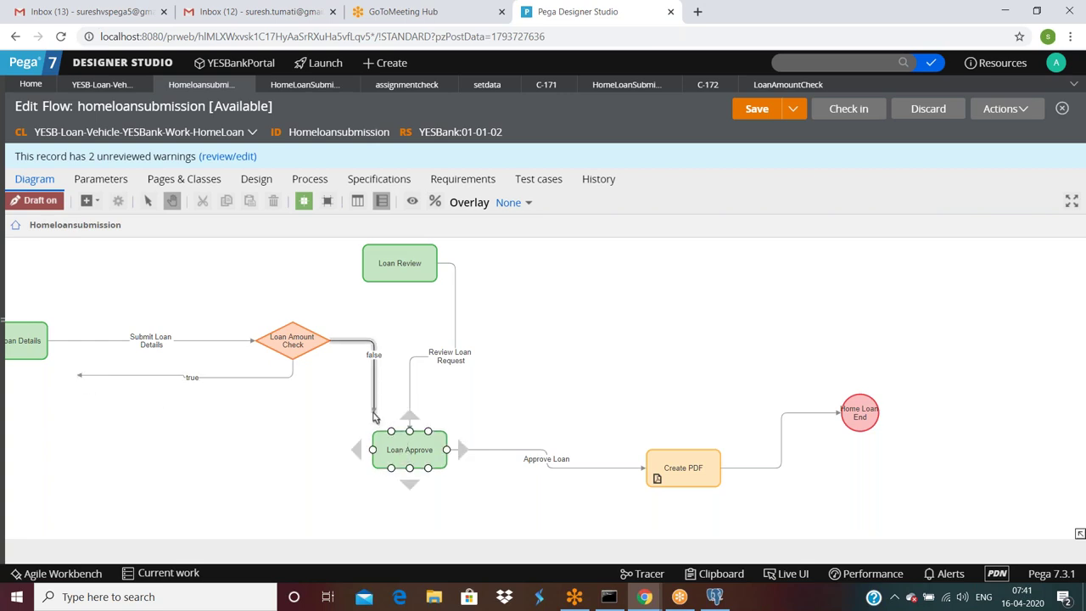
left_click(374, 373)
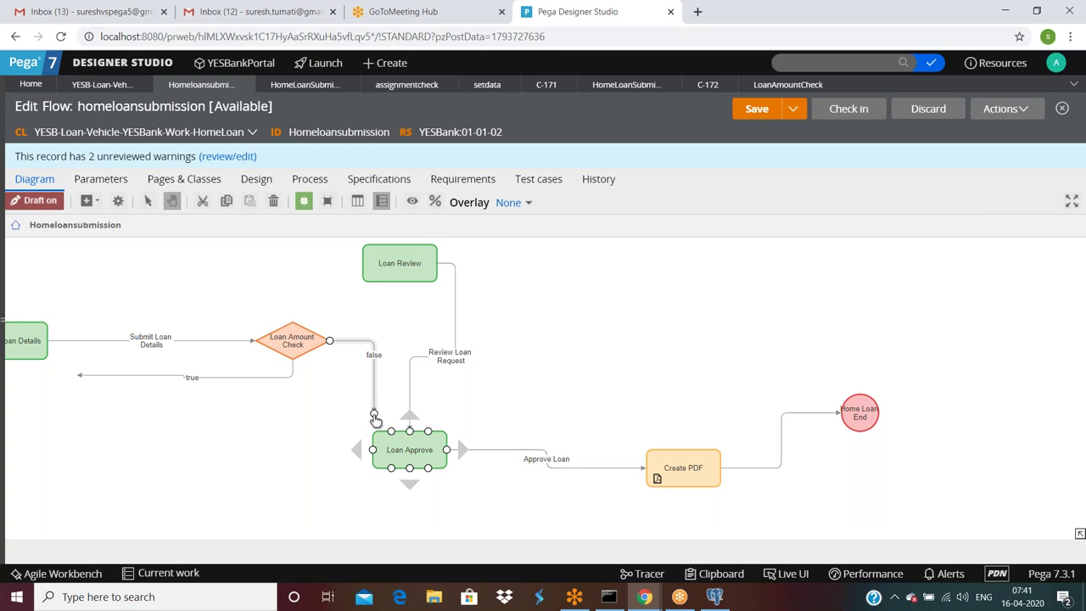
left_click_drag(376, 418, 416, 434)
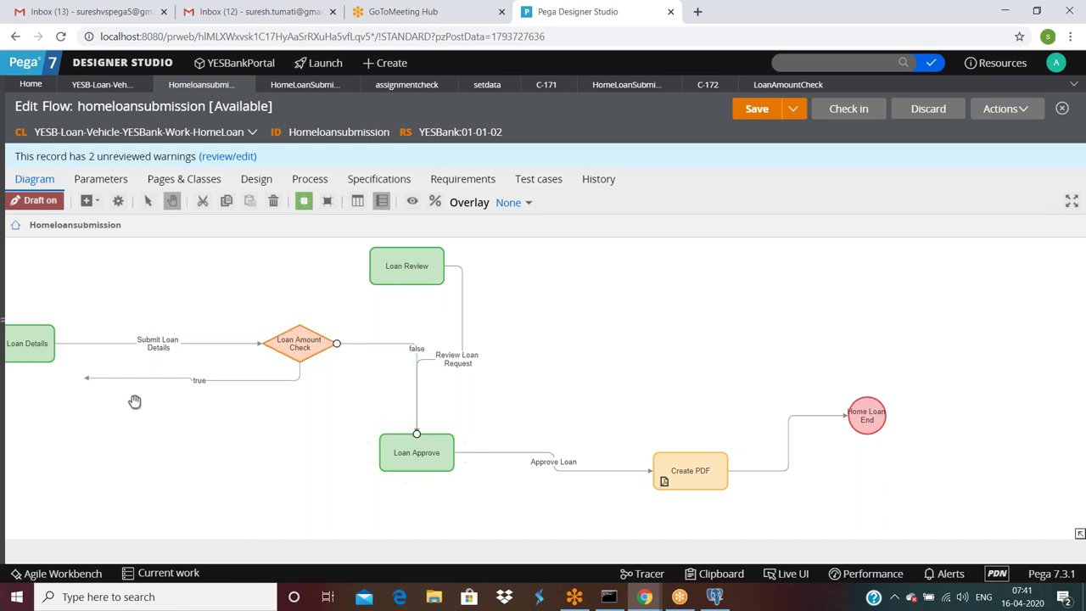
Select the unattached true connector of Loan Amount Check
left_click(86, 381)
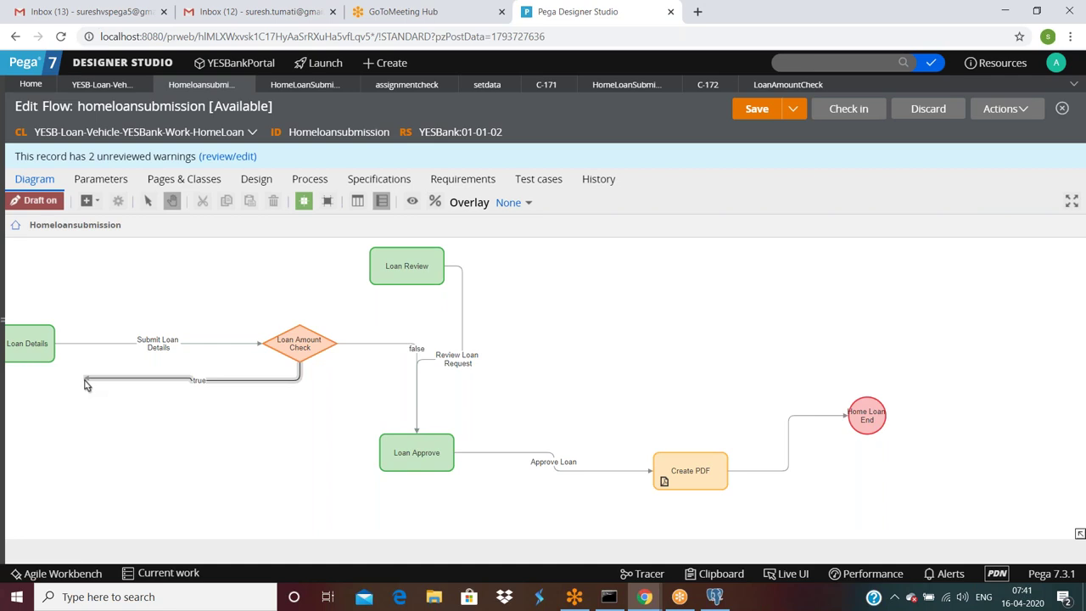